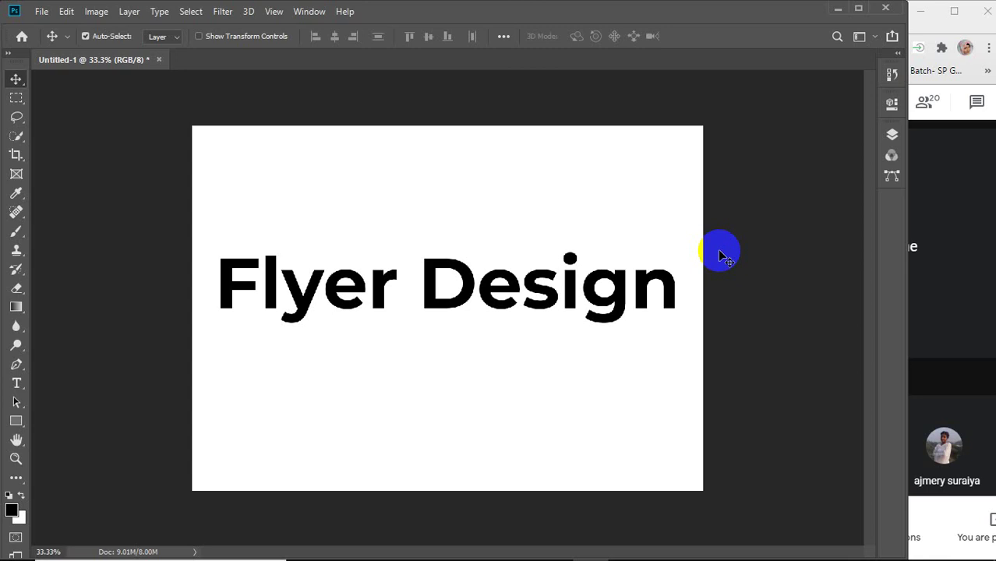
Minimize Photoshop and open a new tab in the Facebook Chrome window.
left_click(837, 9)
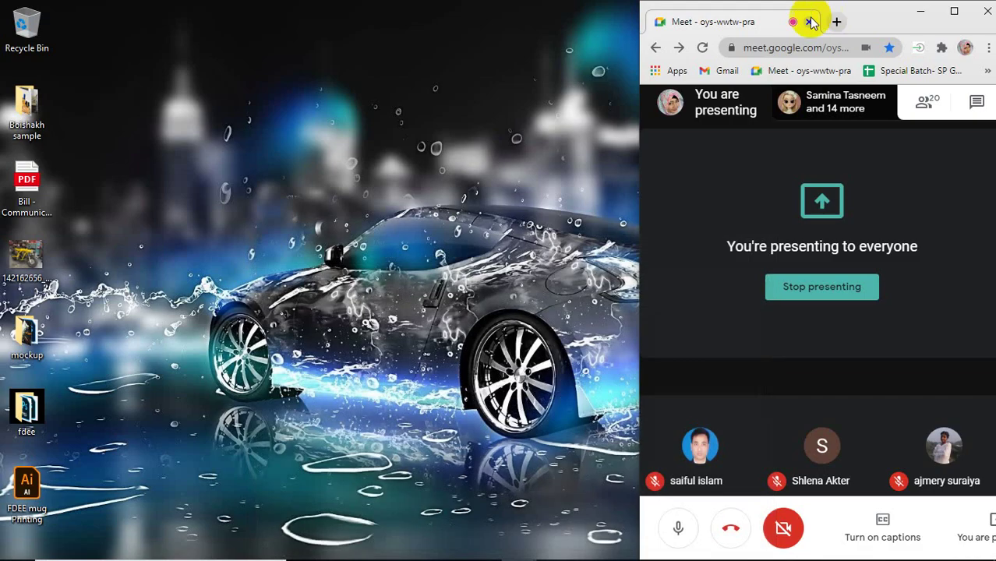
mouse_move(516, 552)
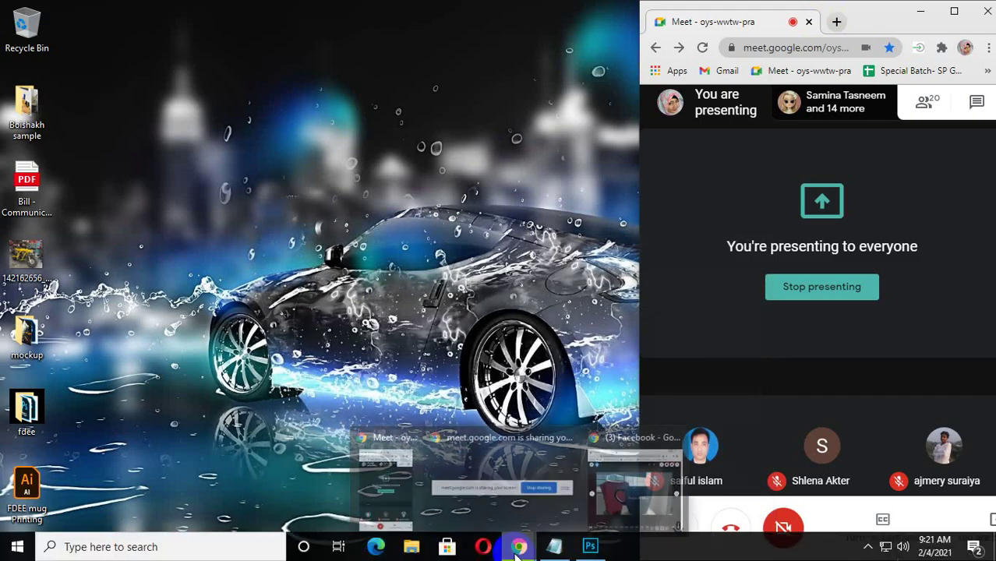
left_click(633, 479)
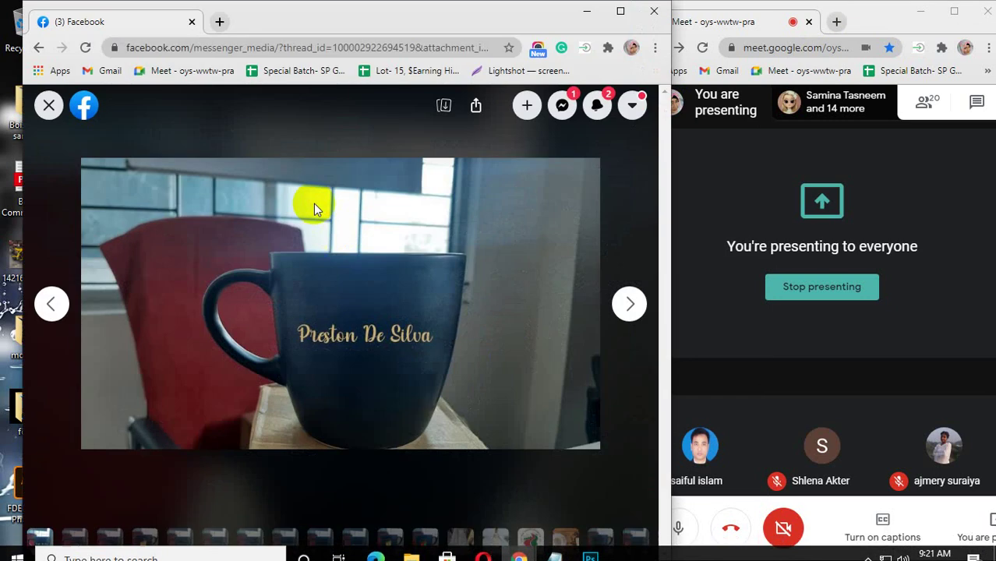
left_click(219, 21)
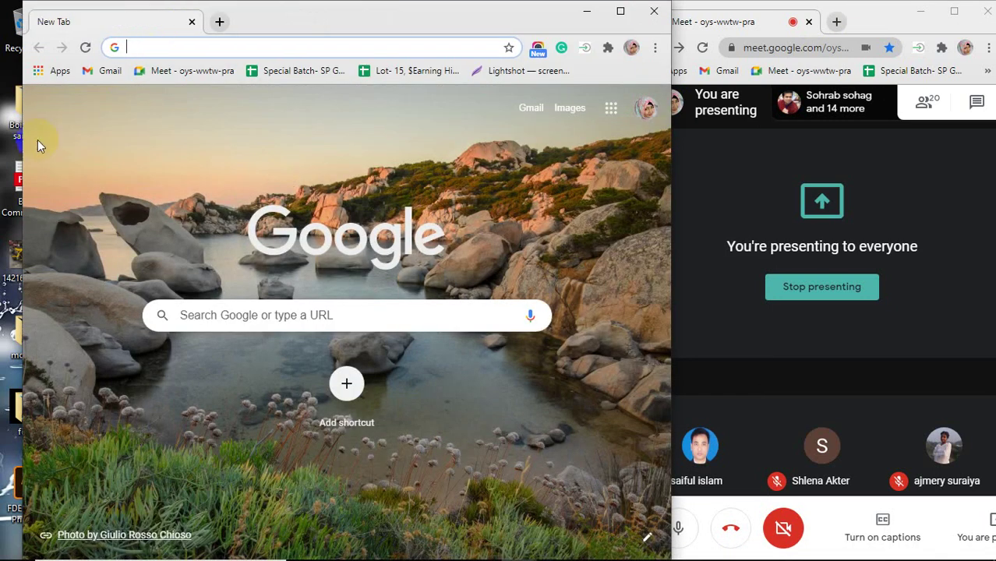
Widen the Chrome window to span most of the screen.
left_click_drag(23, 156, 3, 156)
left_click(606, 197)
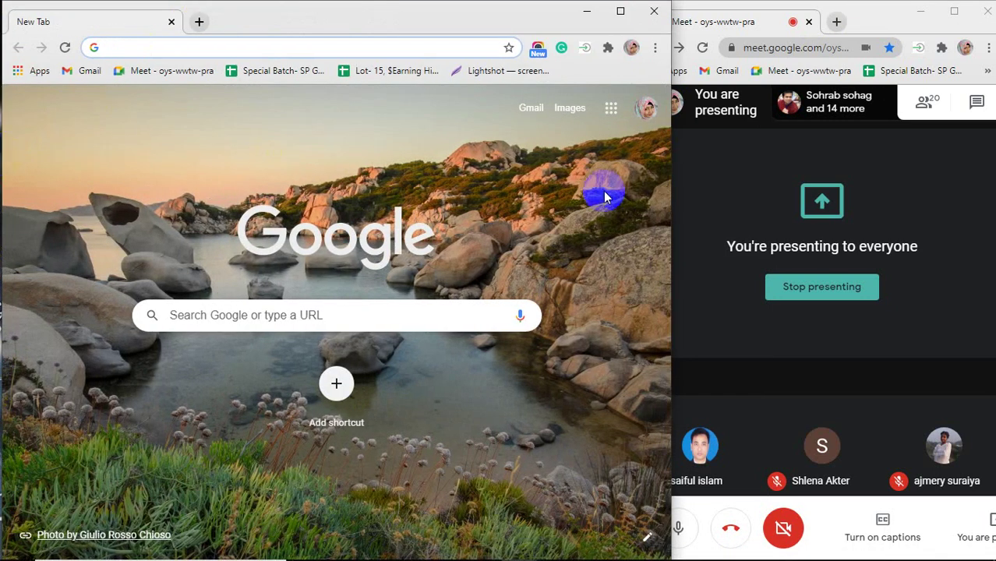
left_click_drag(672, 203, 901, 230)
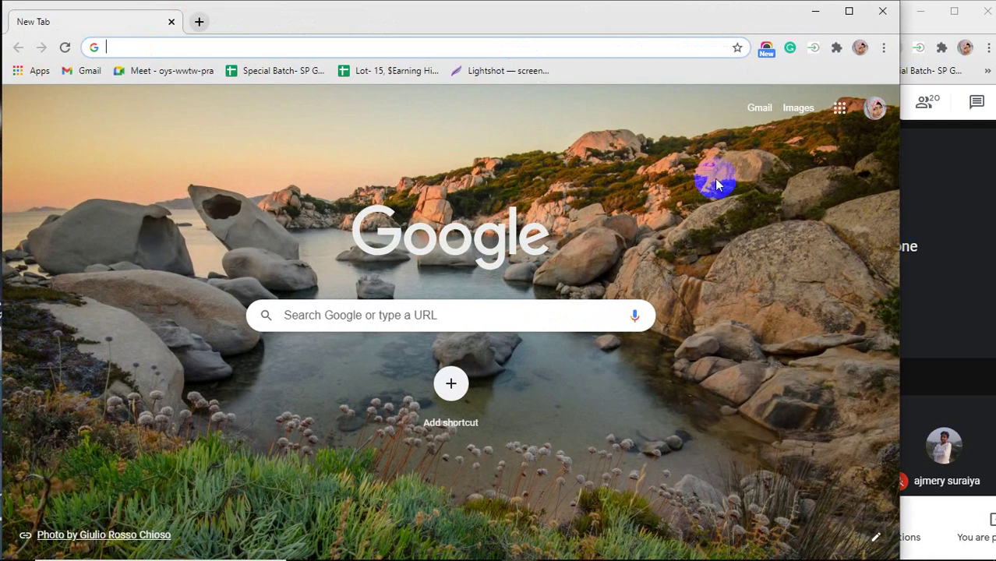
left_click(165, 46)
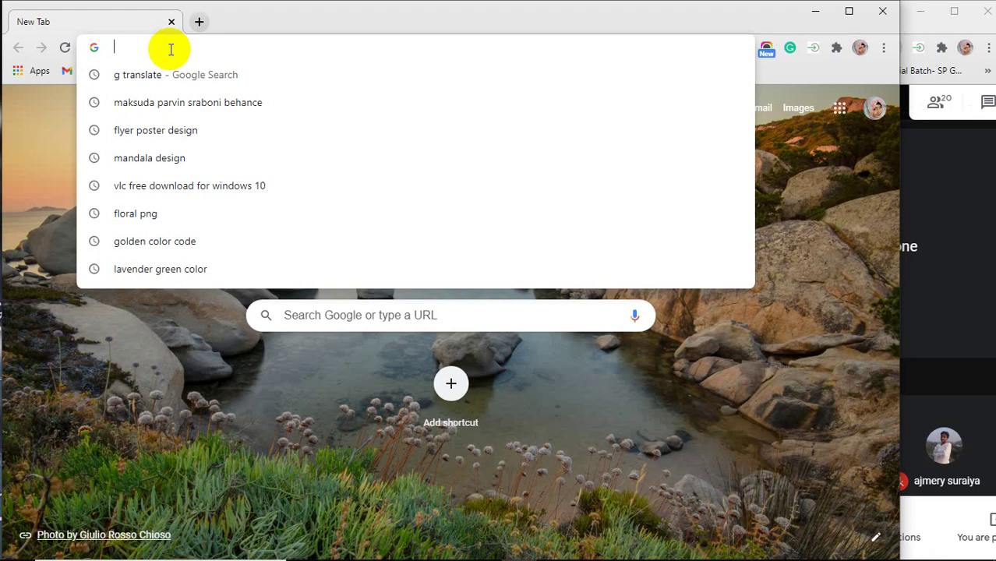
Load flaticon.com and close the Google sign-in popup.
type("flat")
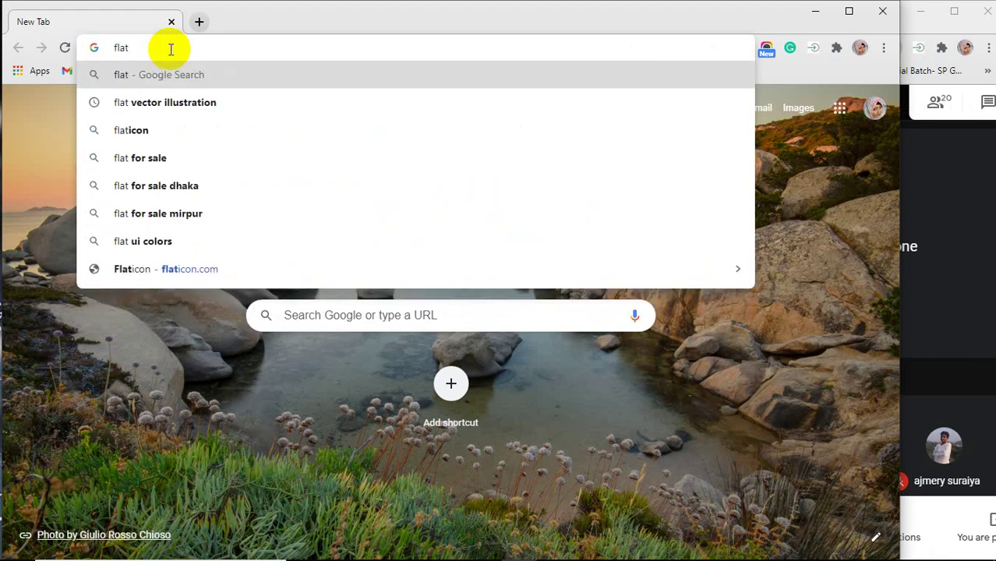
type("icon")
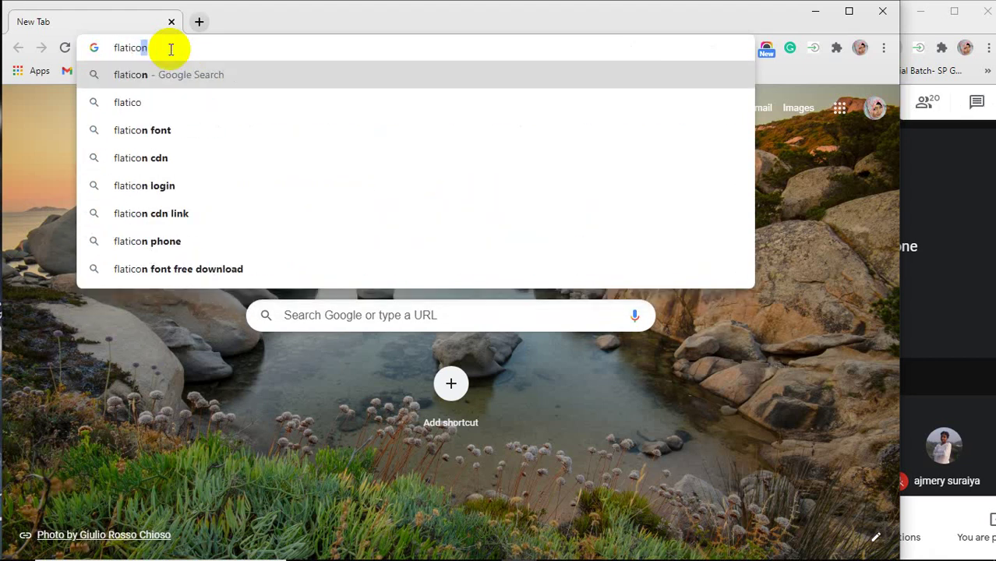
type(".com")
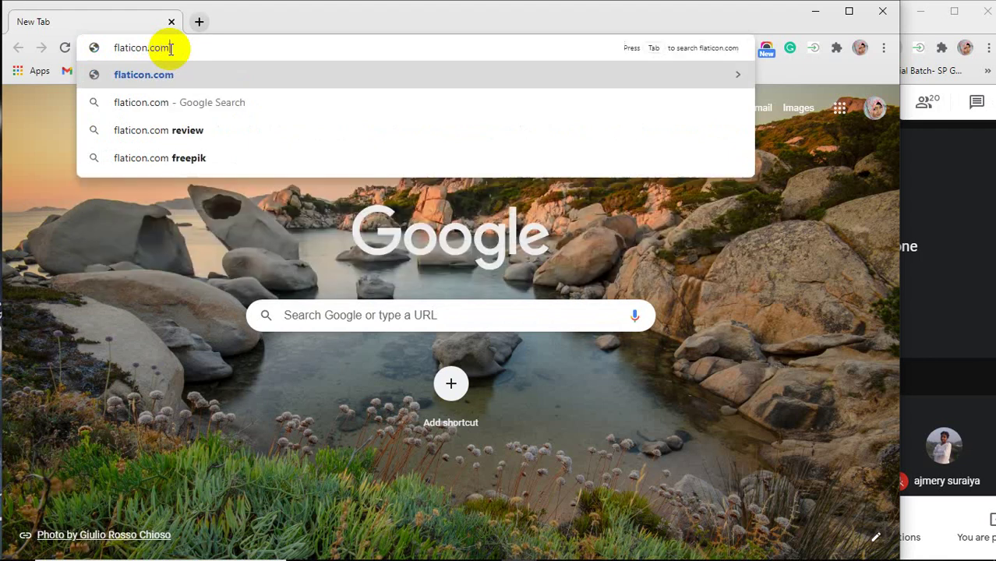
key("Return")
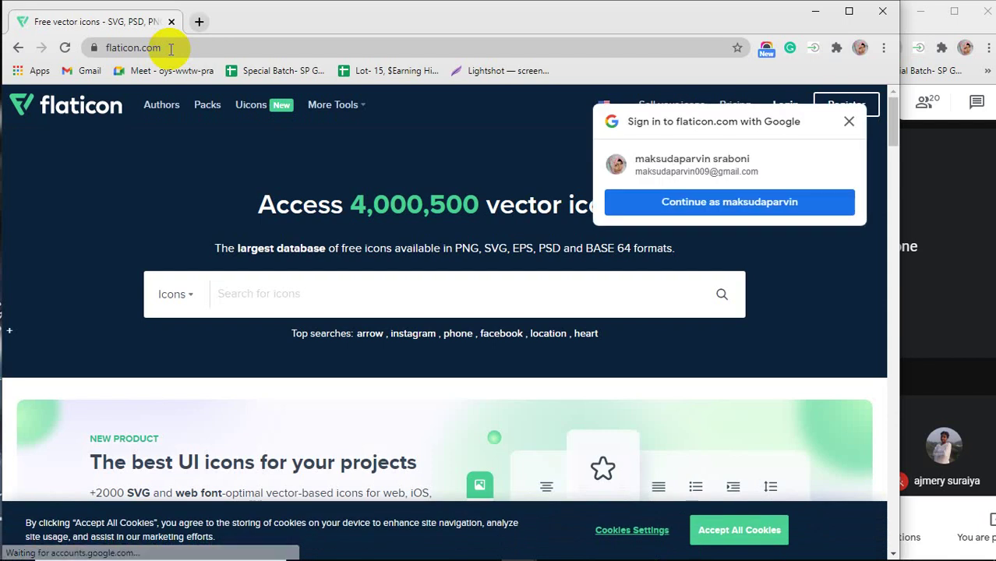
left_click(848, 121)
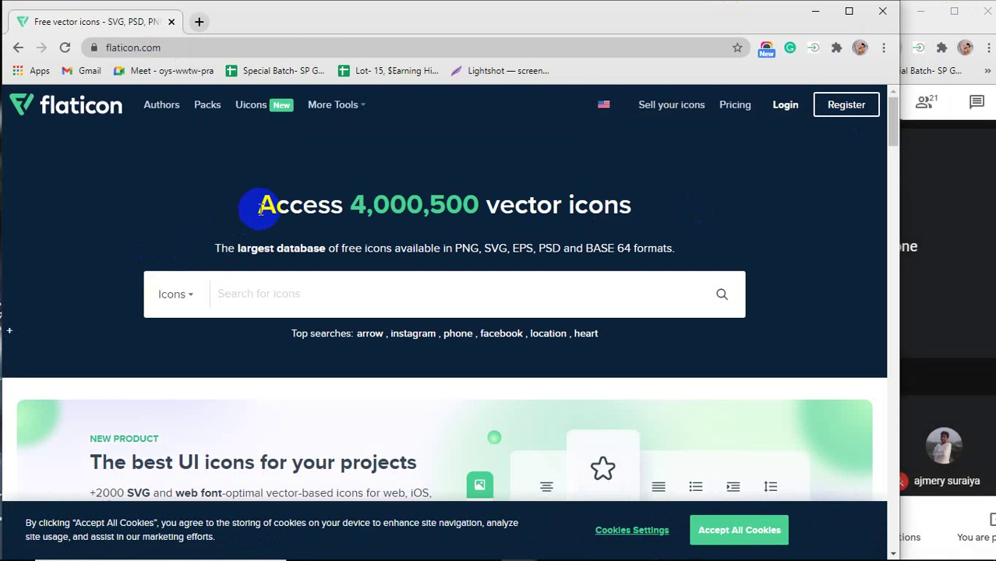
Highlight the 4,000,500 icon count and scroll through the Flaticon home page.
left_click_drag(351, 205, 475, 207)
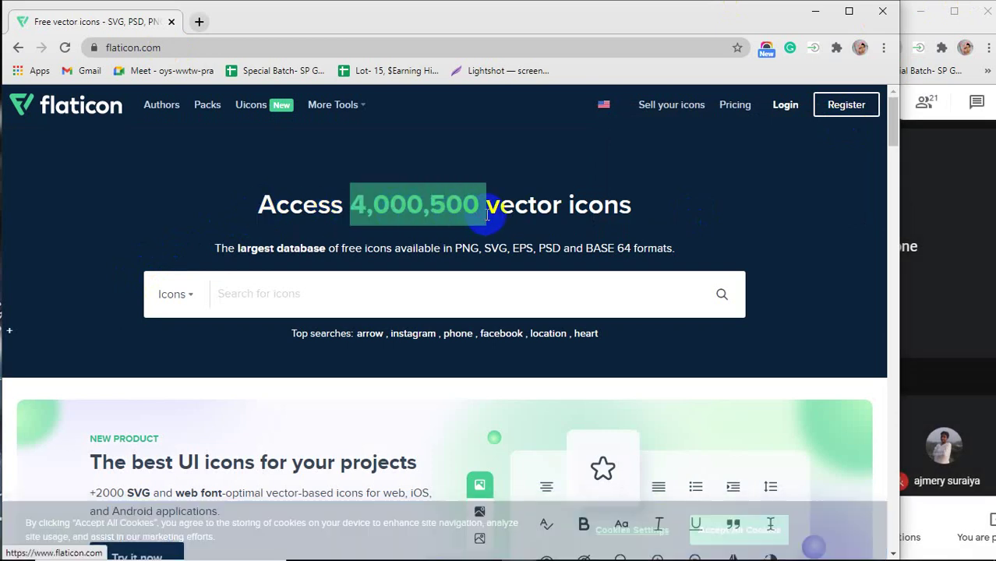
scroll(479, 211, "down", 3)
scroll(393, 311, "down", 3)
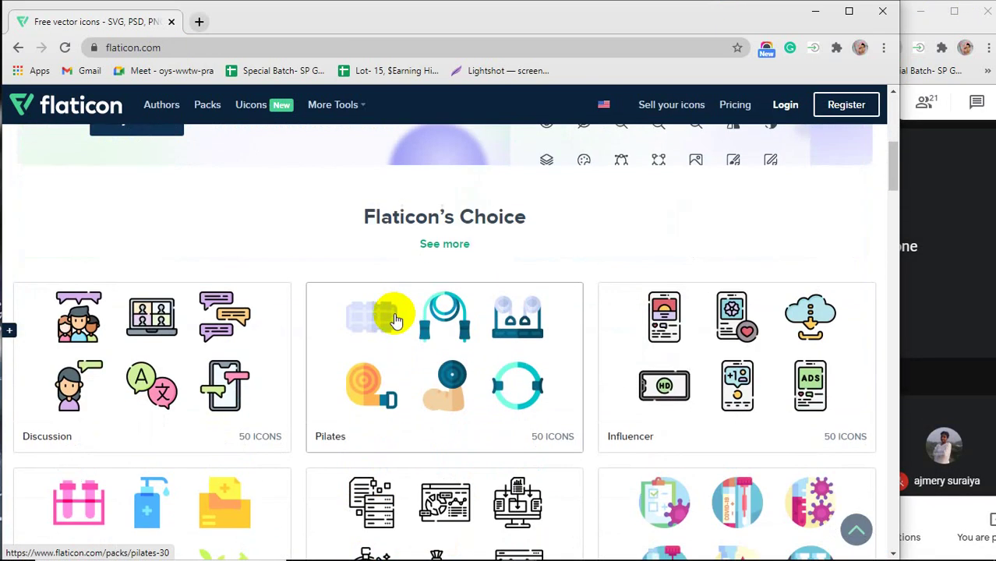
scroll(394, 316, "up", 6)
left_click(289, 296)
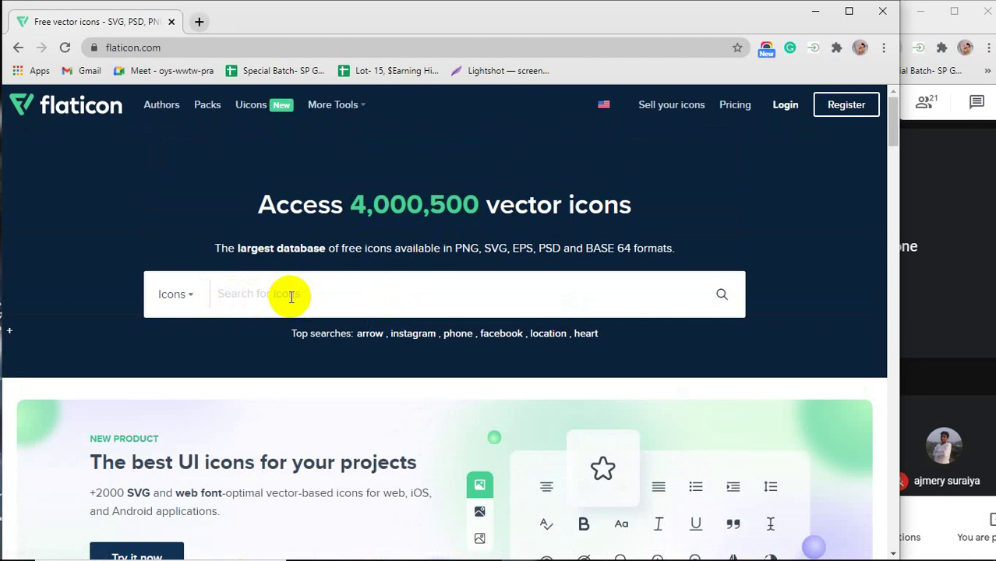
Search Flaticon for 'phone' icons.
type("phone")
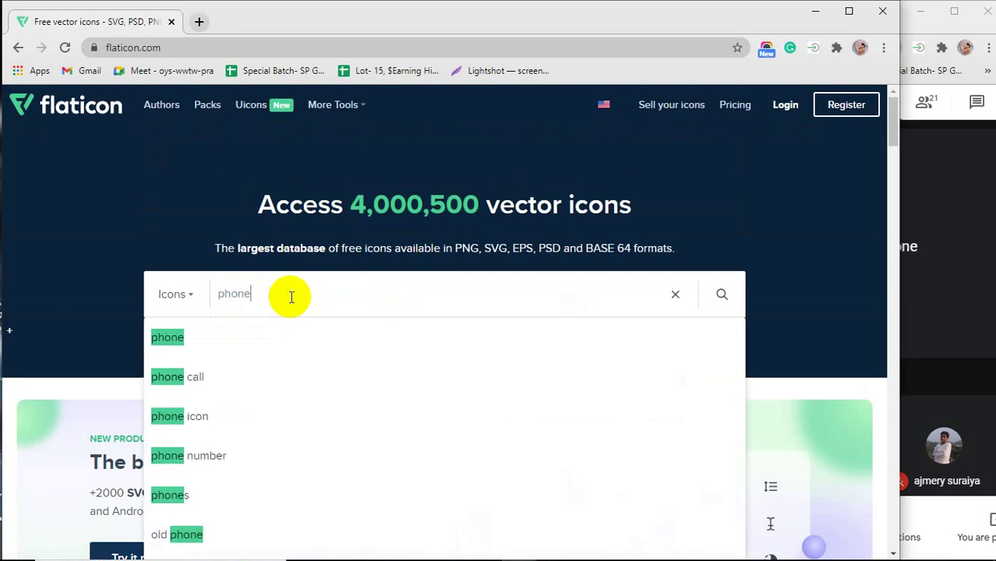
scroll(300, 333, "down", 2)
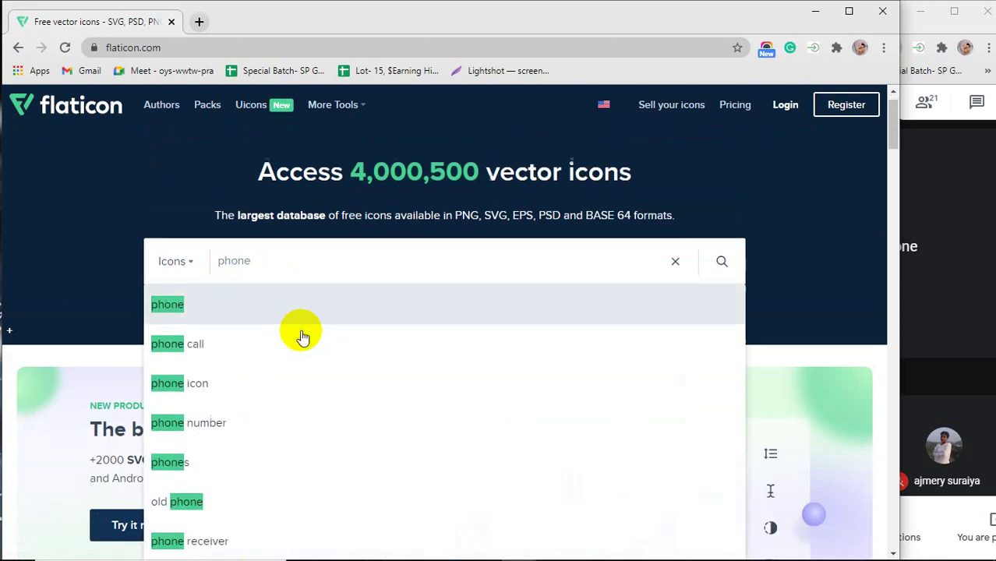
scroll(296, 328, "down", 1)
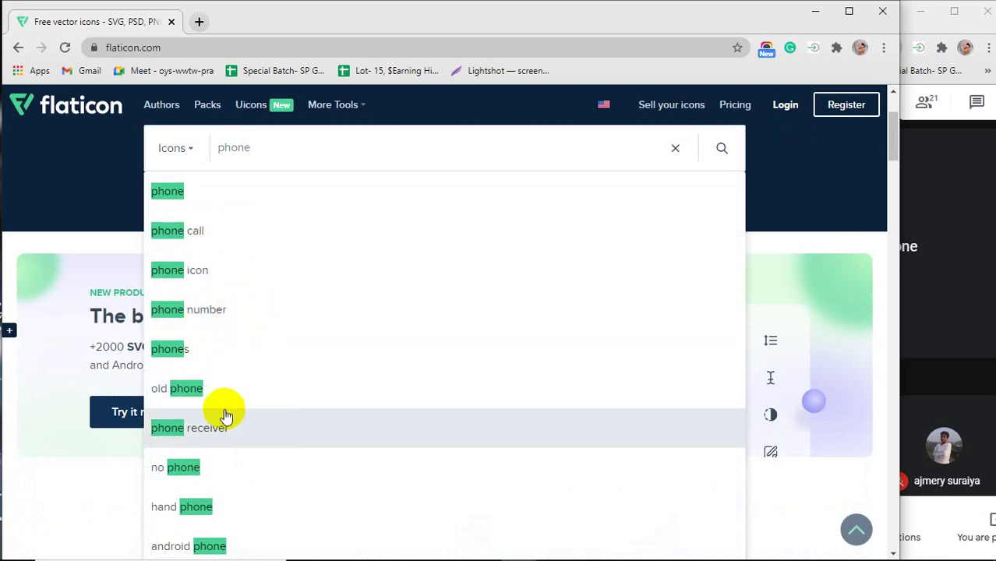
scroll(284, 434, "up", 3)
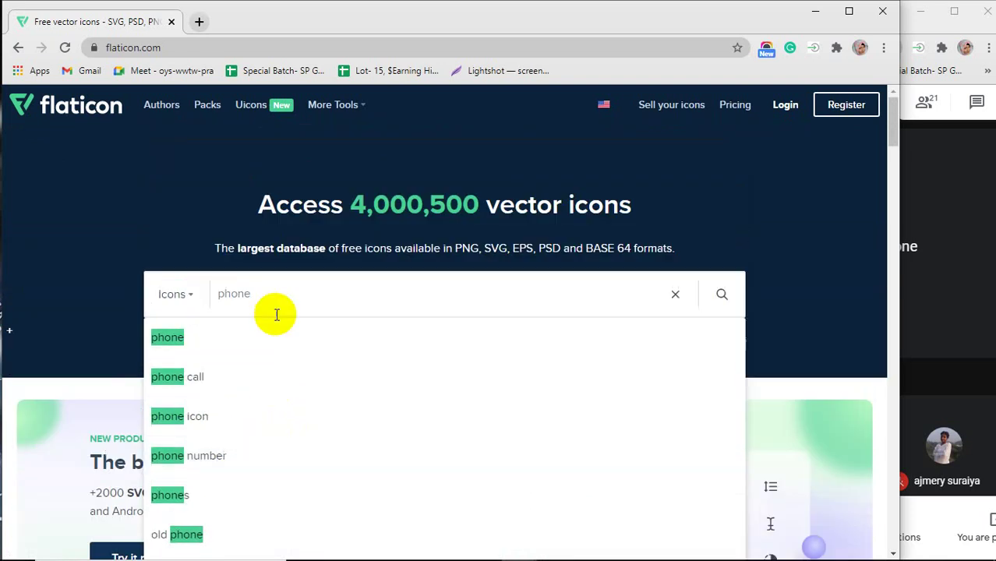
key("Return")
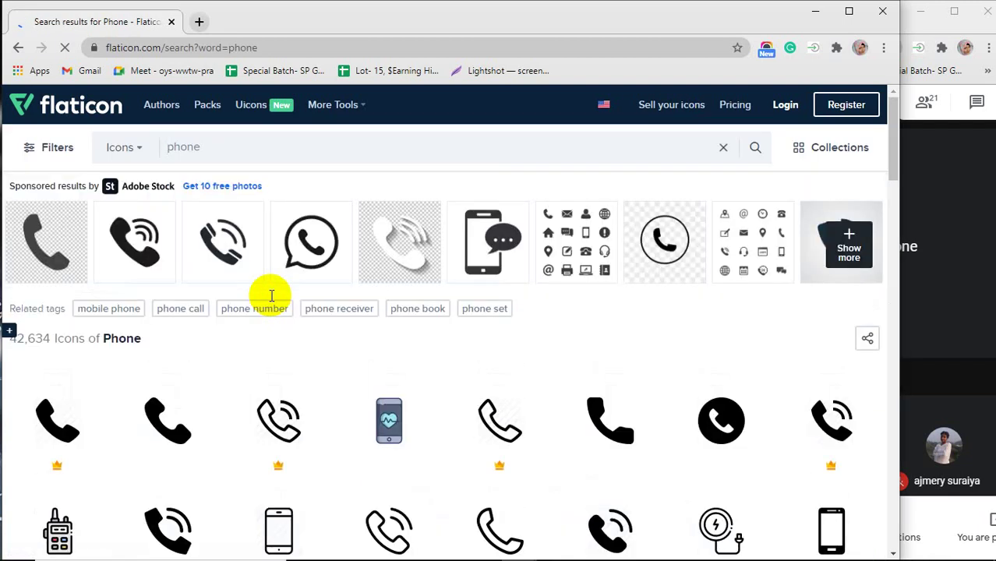
Browse the 42,634 results and open the outline Phone Call free icon.
scroll(360, 332, "down", 2)
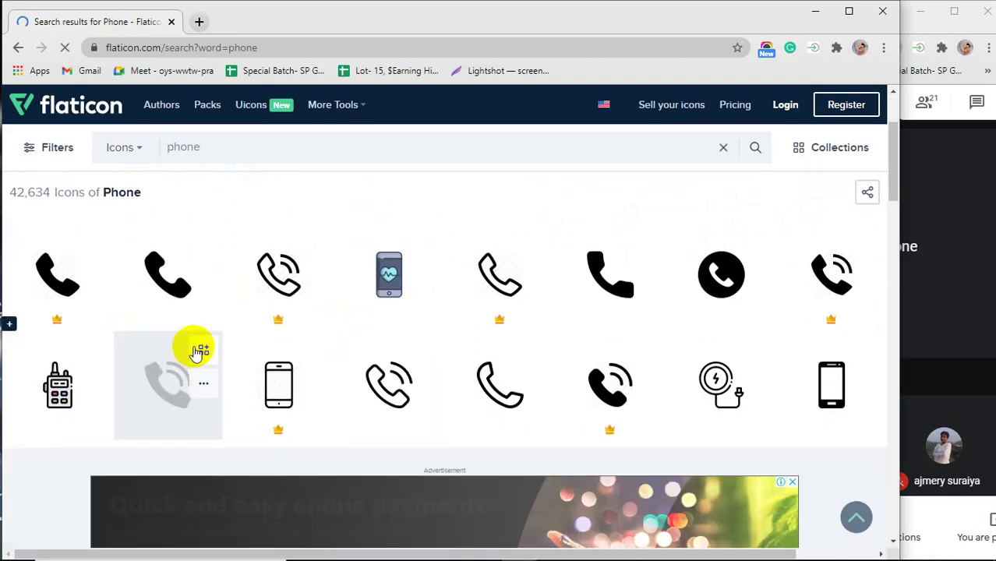
mouse_move(68, 326)
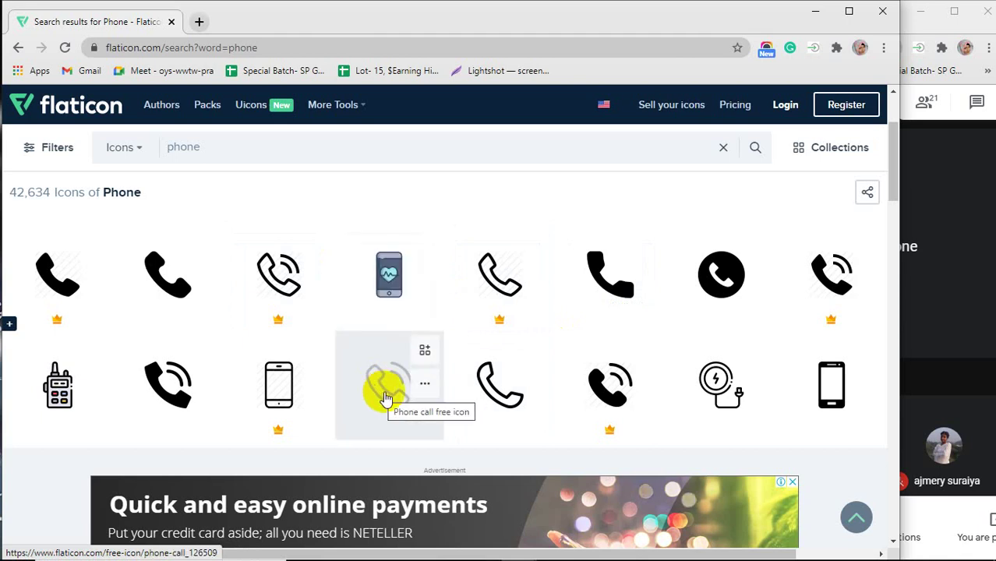
scroll(513, 393, "down", 5)
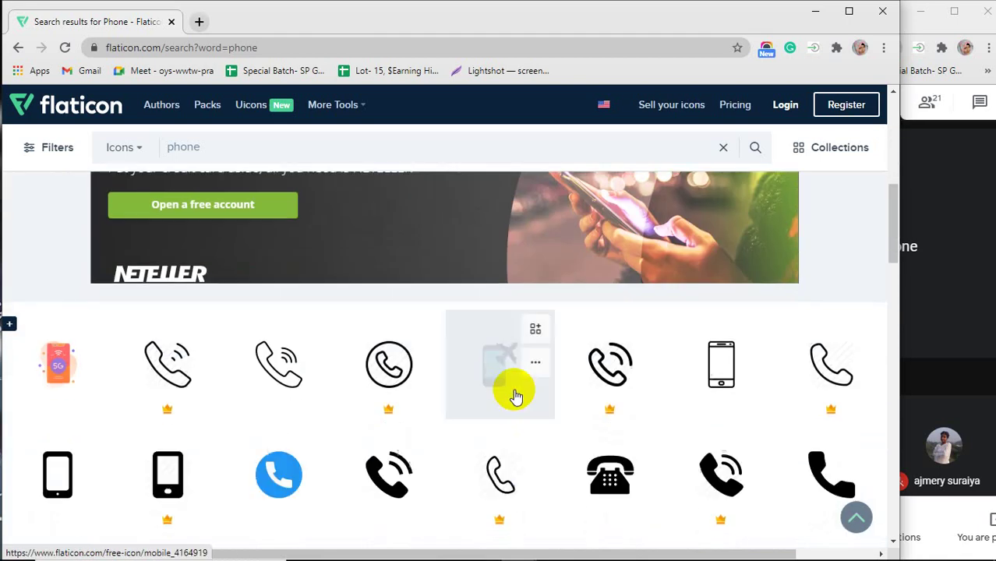
scroll(515, 394, "up", 3)
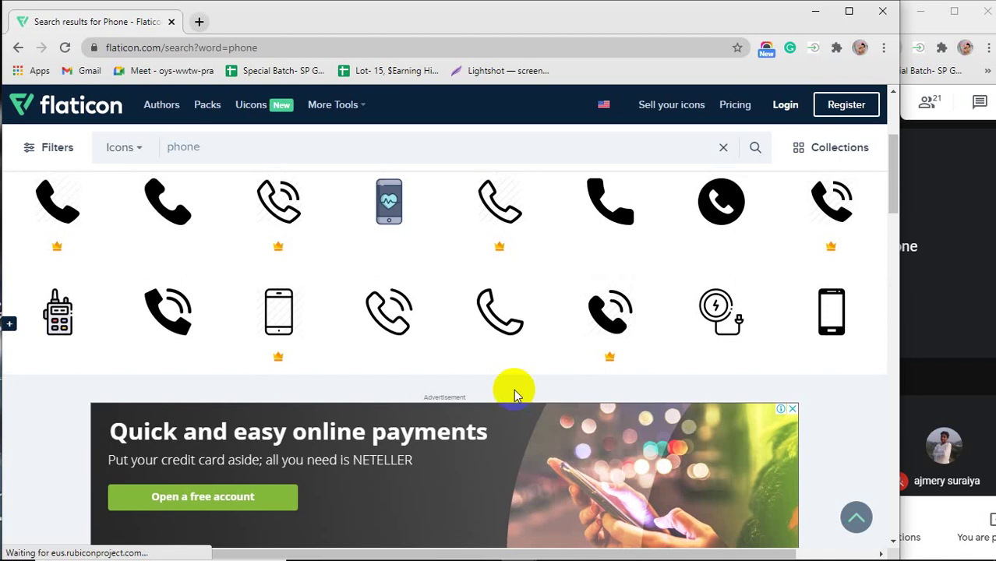
left_click(386, 318)
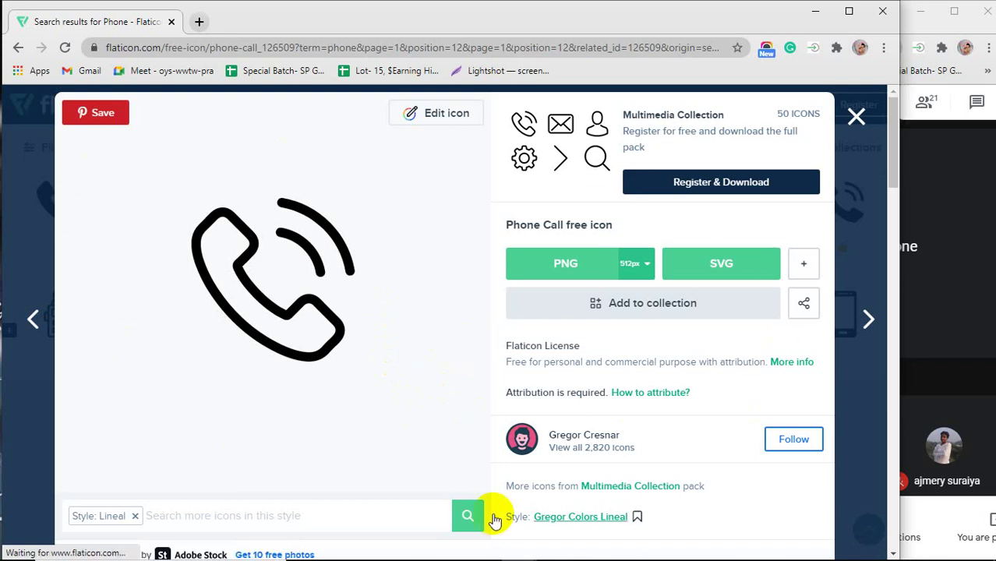
Try the 512px PNG download for the outline phone icon, then close its details page.
left_click_drag(294, 235, 272, 233)
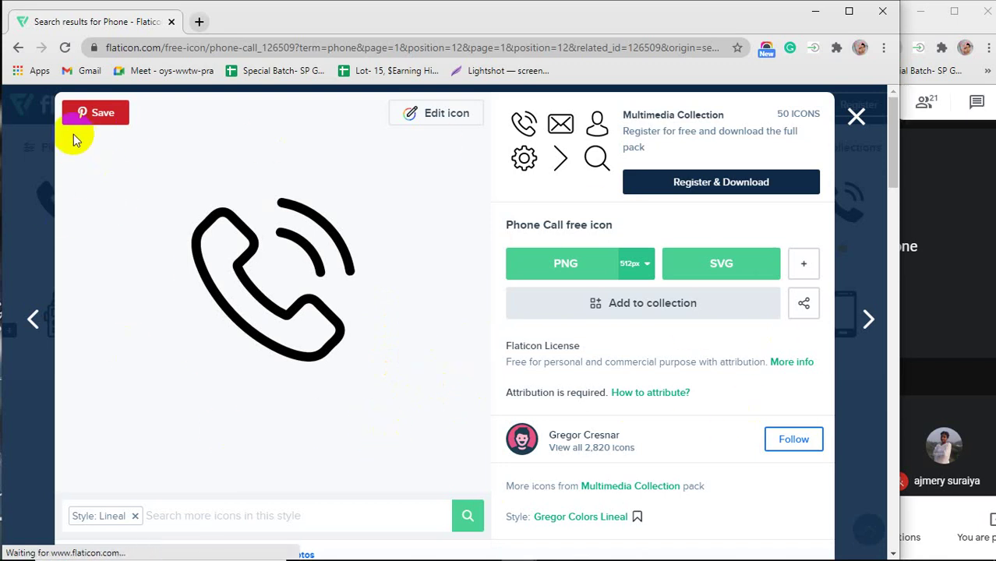
left_click_drag(352, 268, 343, 247)
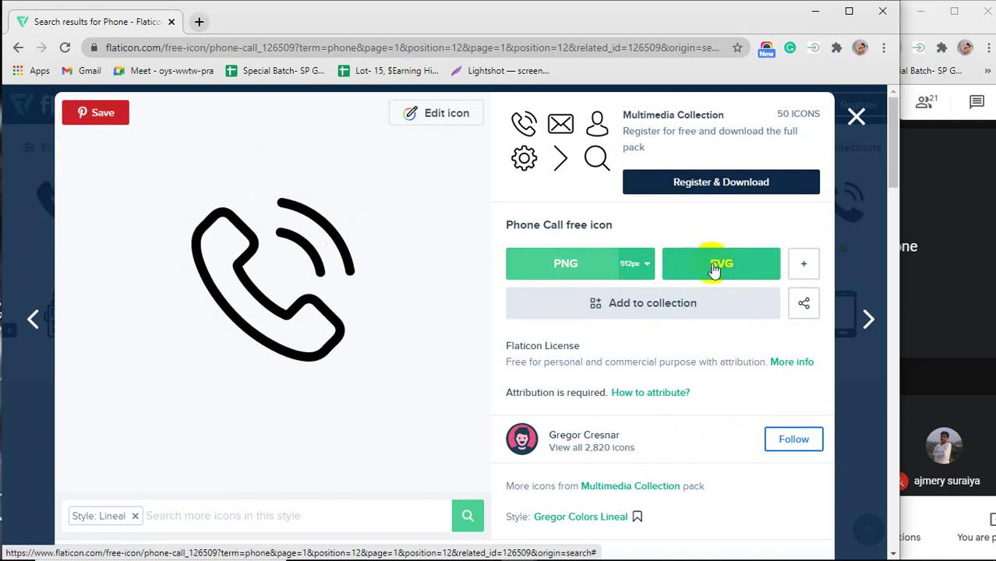
left_click(571, 267)
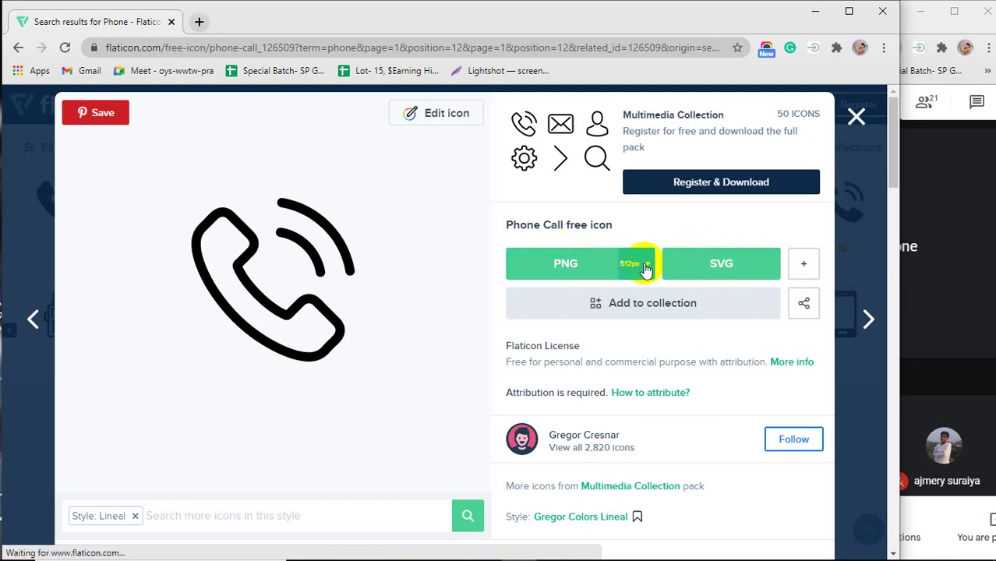
left_click(646, 268)
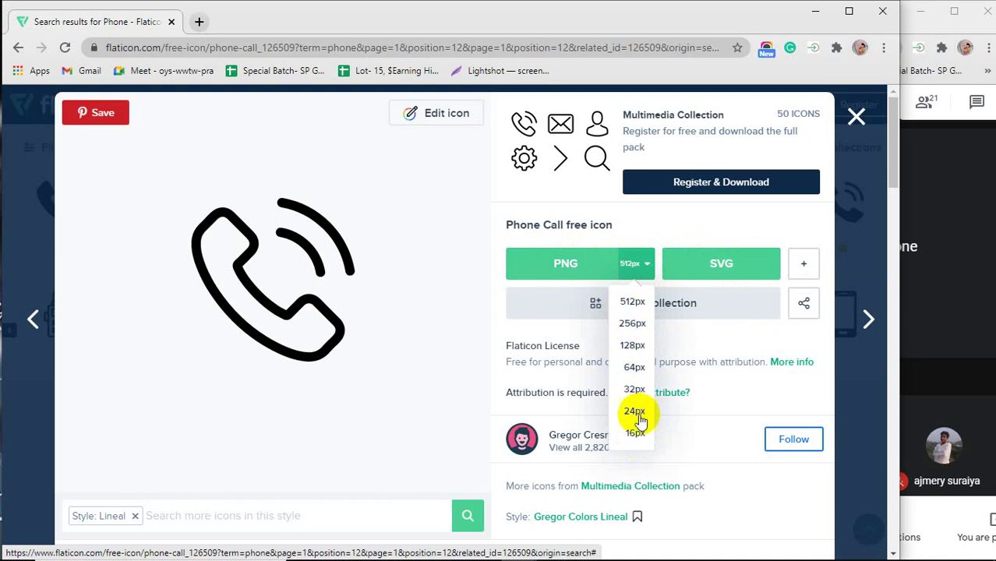
left_click(639, 269)
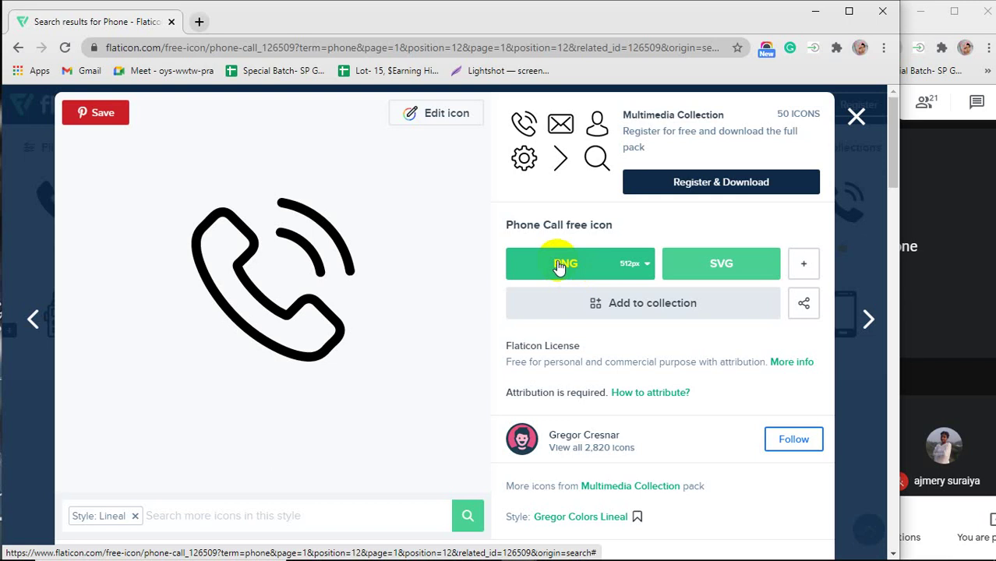
left_click(569, 264)
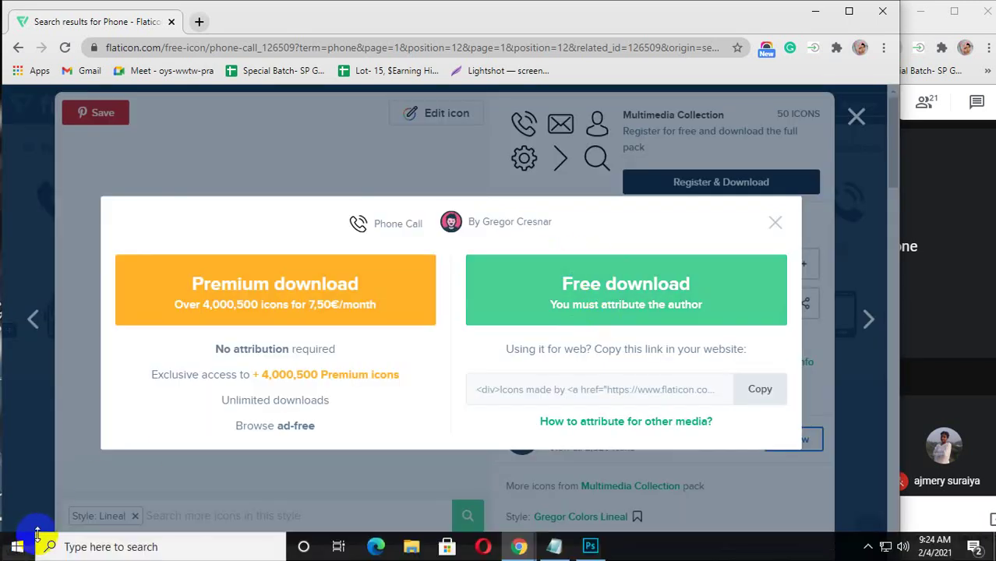
left_click(775, 224)
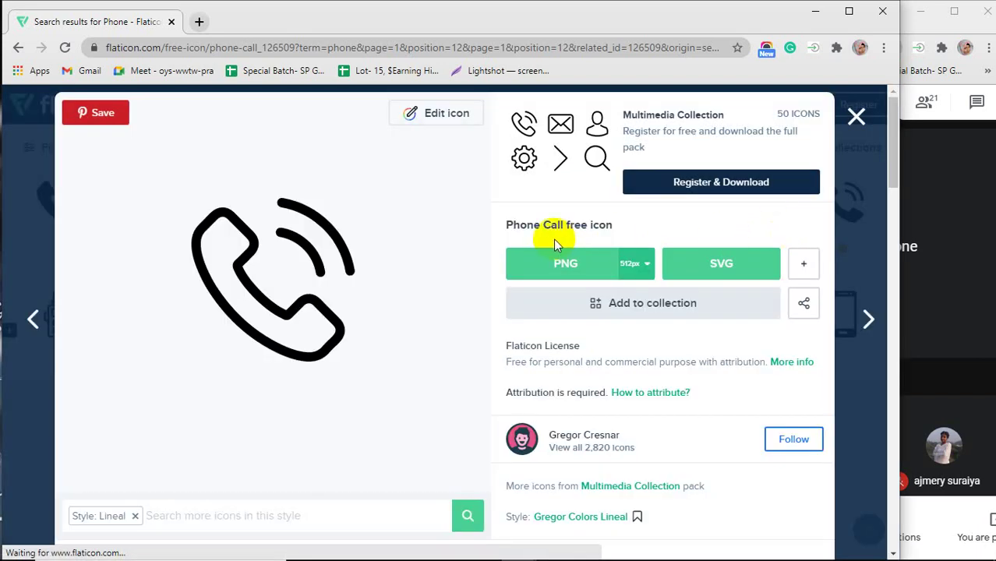
left_click(856, 115)
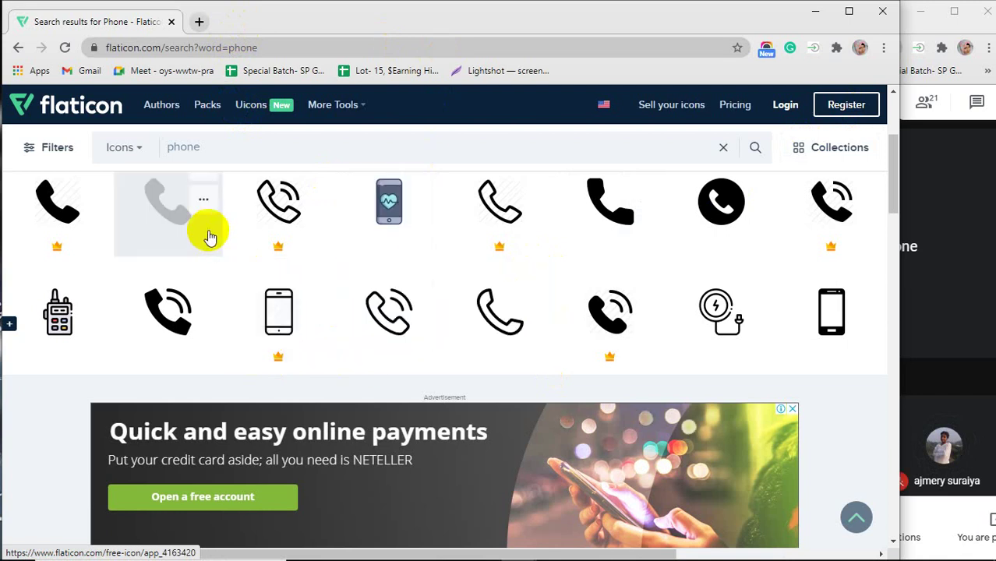
Download the solid Phone Call icon as a free 512px PNG.
left_click(164, 216)
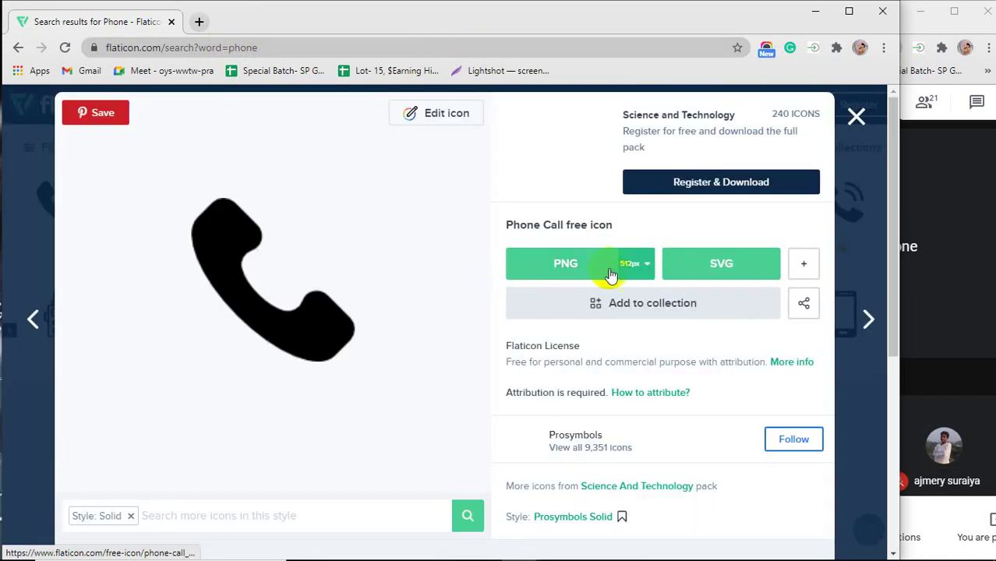
left_click(572, 268)
left_click(629, 293)
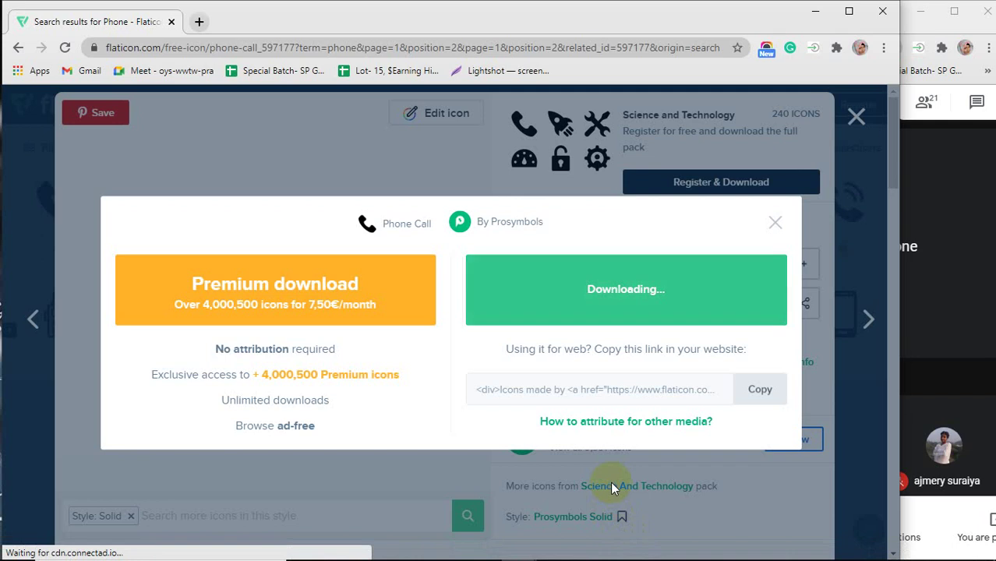
left_click(199, 22)
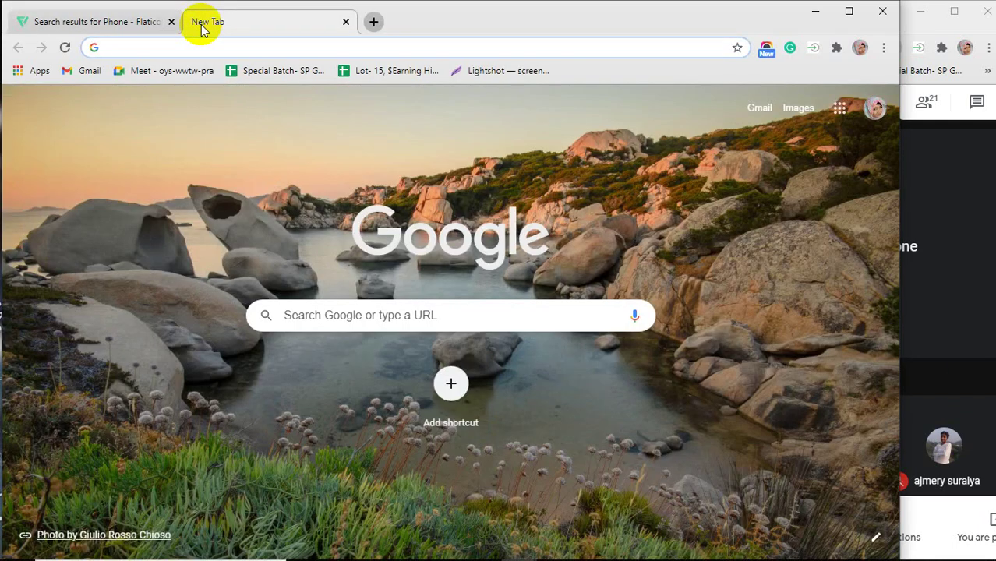
Search Google Images for 'real state logo' and scroll through the logo designs.
type("real ")
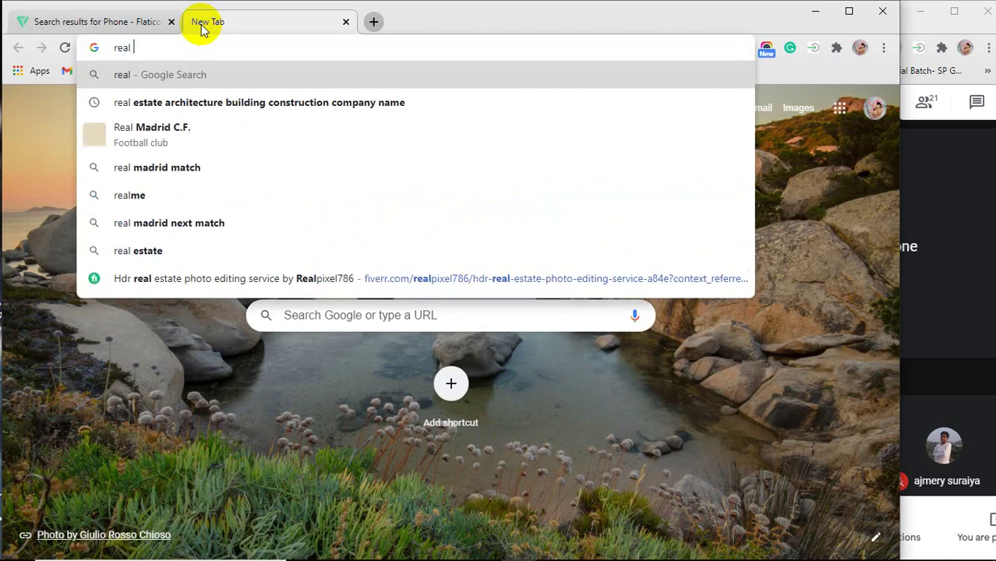
type("st")
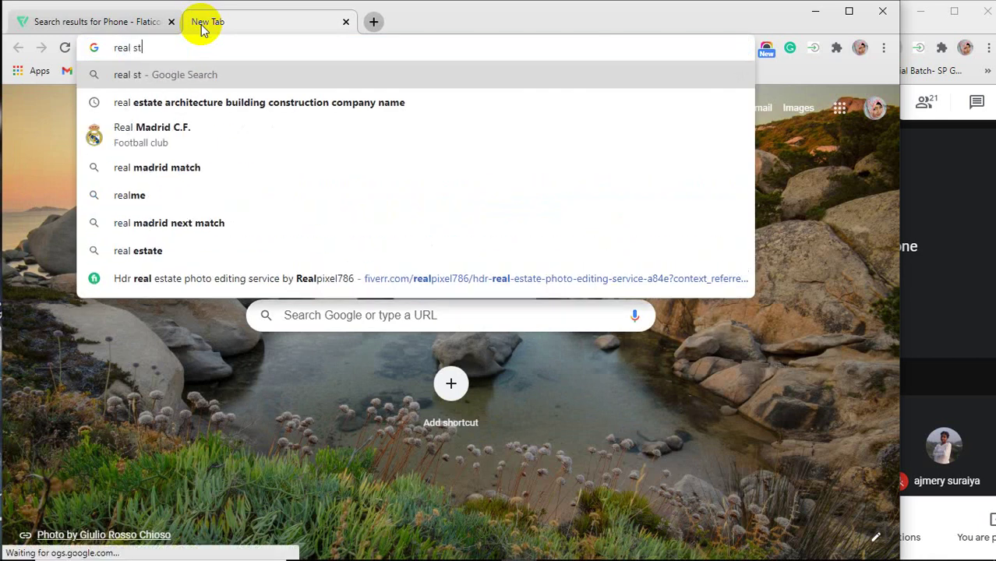
type("ate lo")
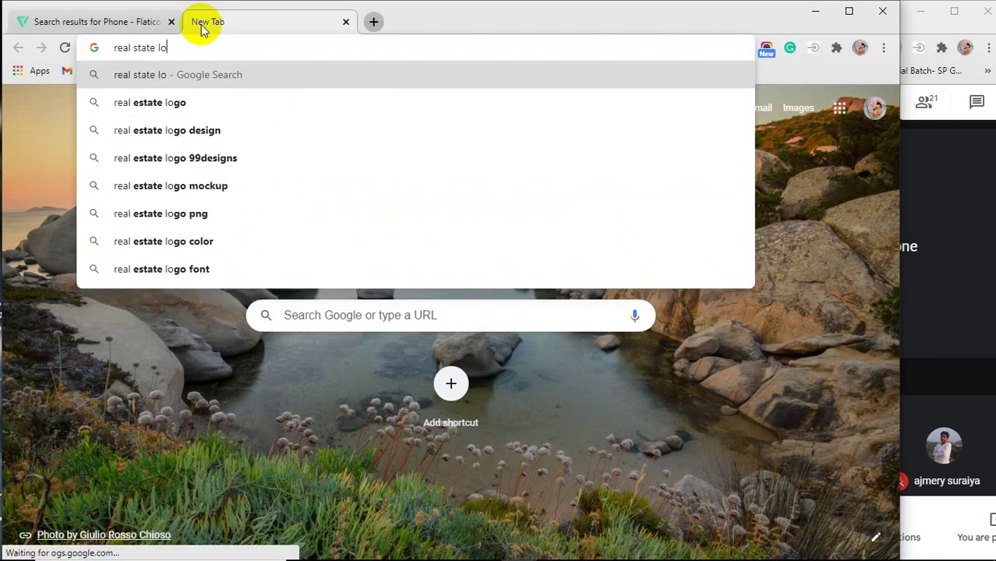
type("go")
key("Return")
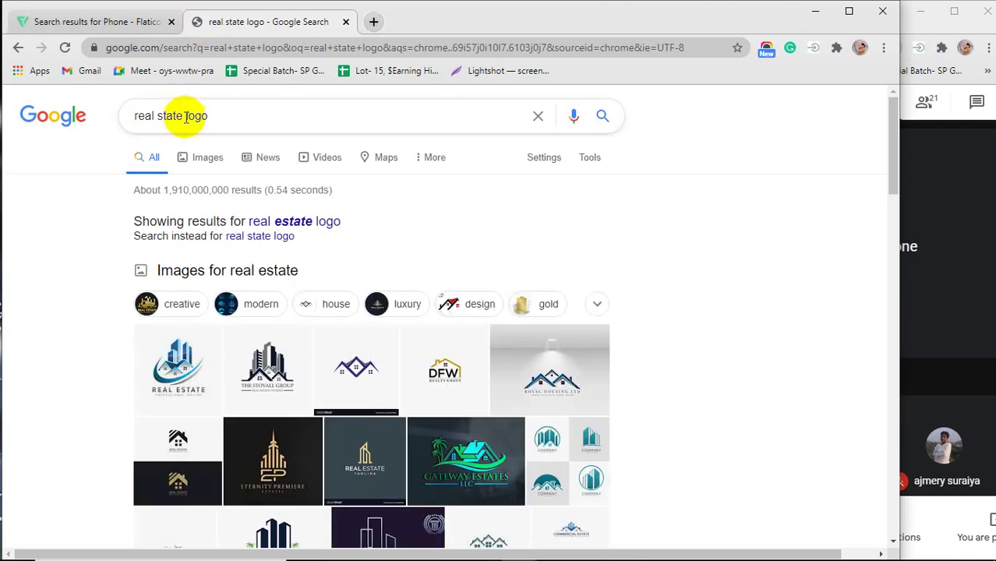
left_click(207, 163)
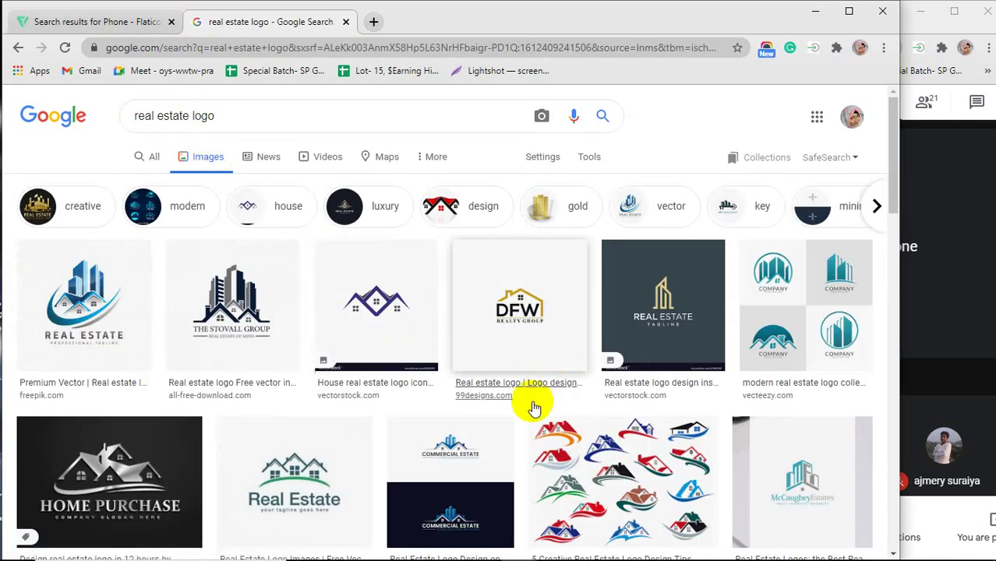
scroll(534, 408, "down", 10)
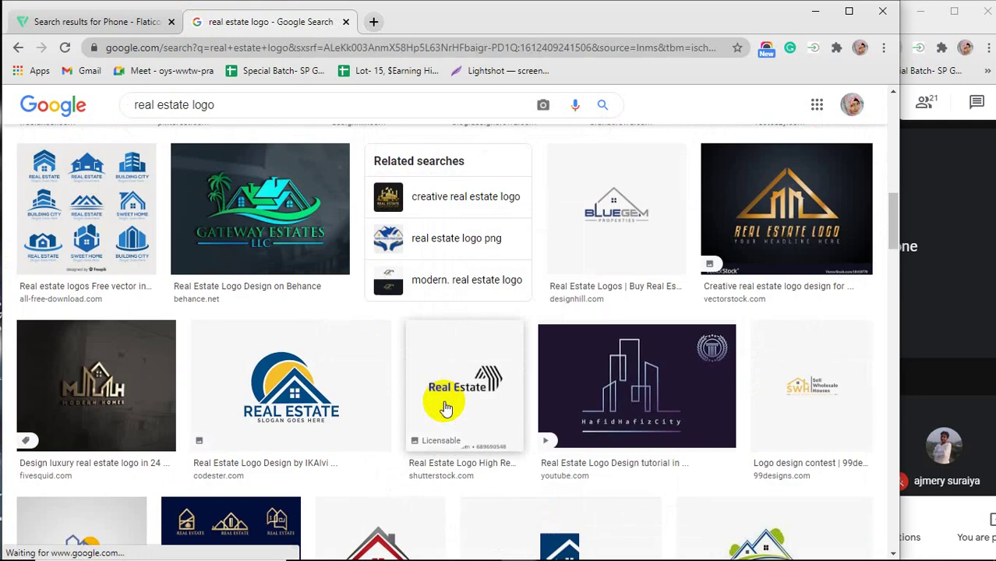
scroll(446, 409, "down", 7)
scroll(443, 400, "up", 2)
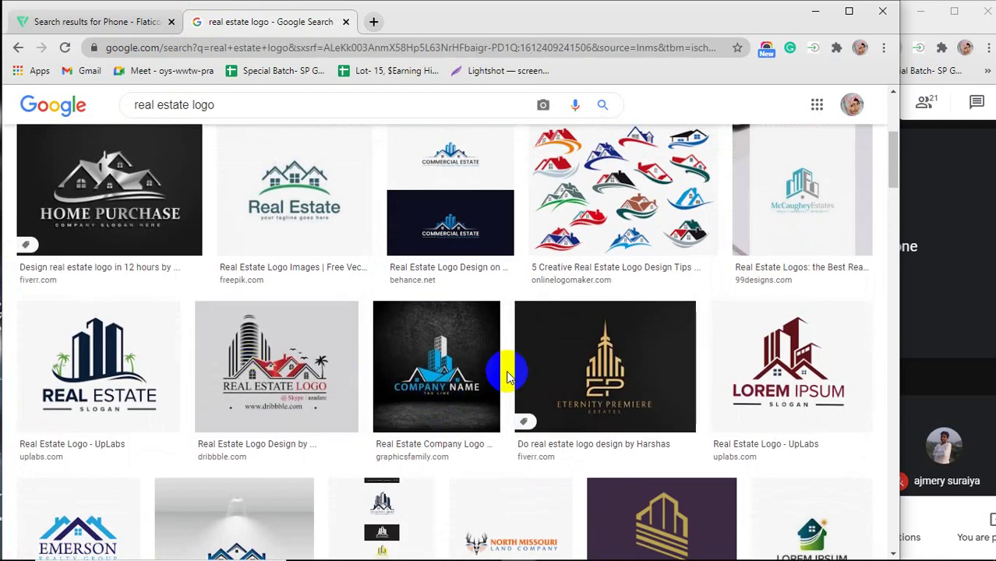
scroll(507, 377, "down", 9)
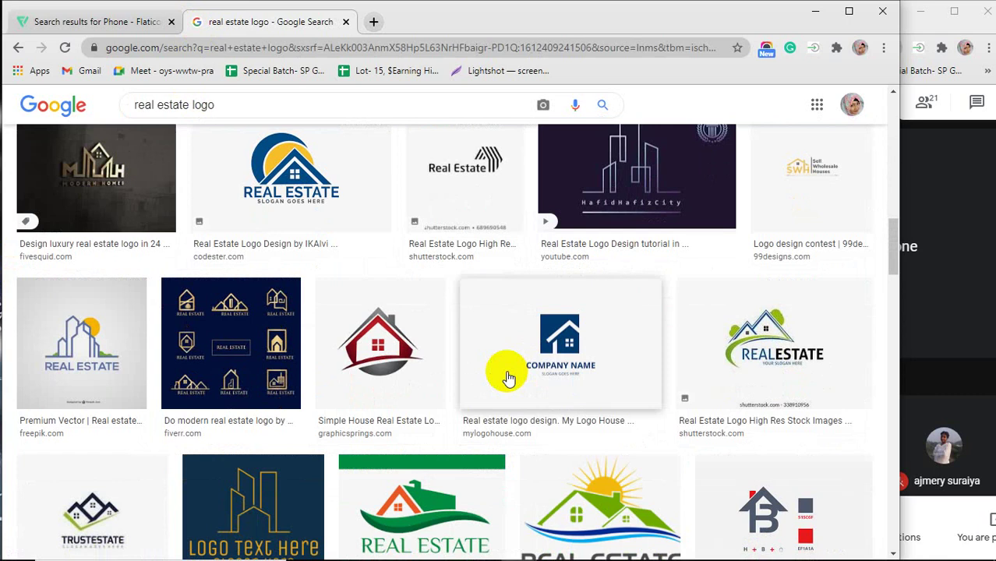
scroll(506, 378, "down", 3)
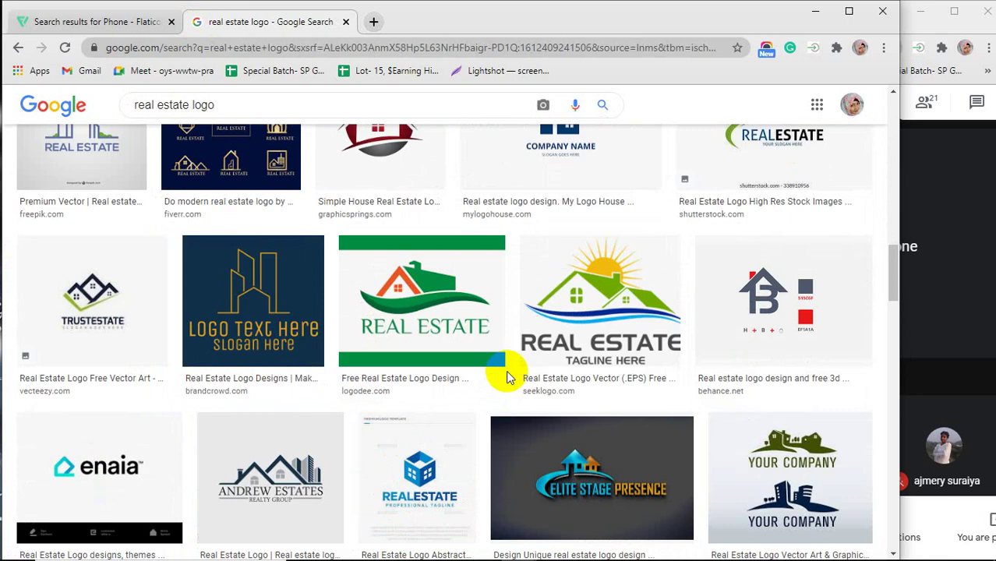
scroll(506, 373, "up", 15)
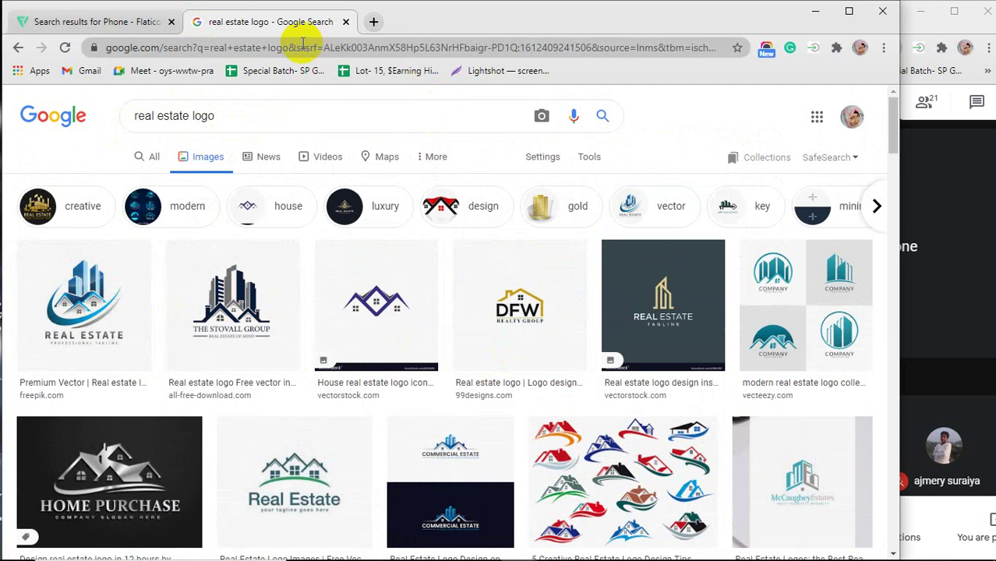
Search Google Images for 'house building logo' in another new tab.
left_click(373, 22)
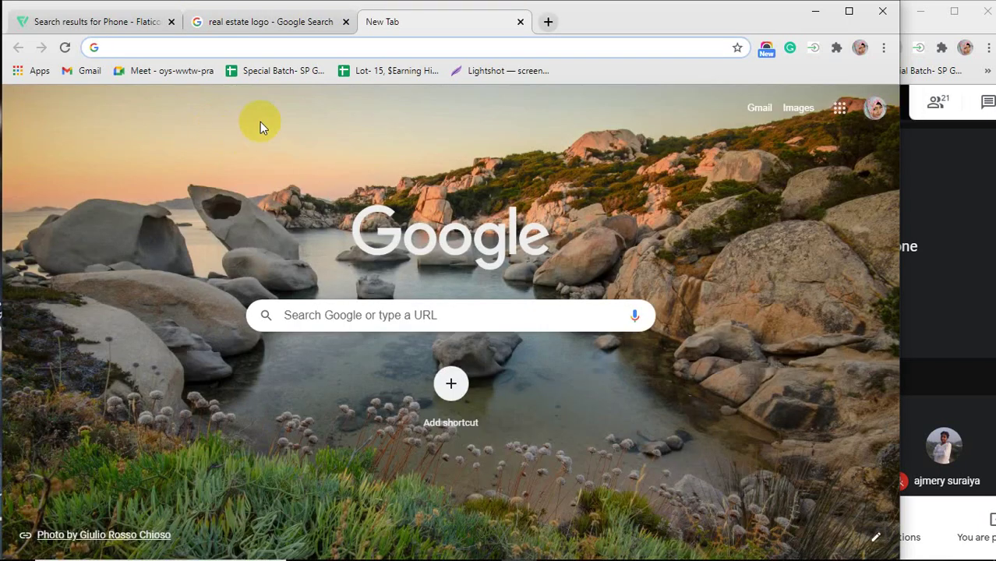
type("house")
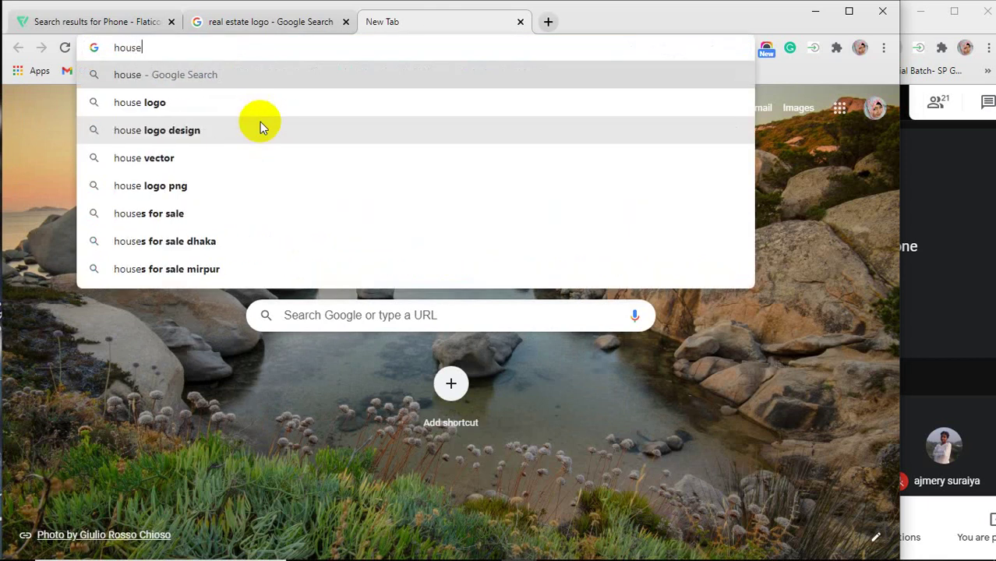
type("bu")
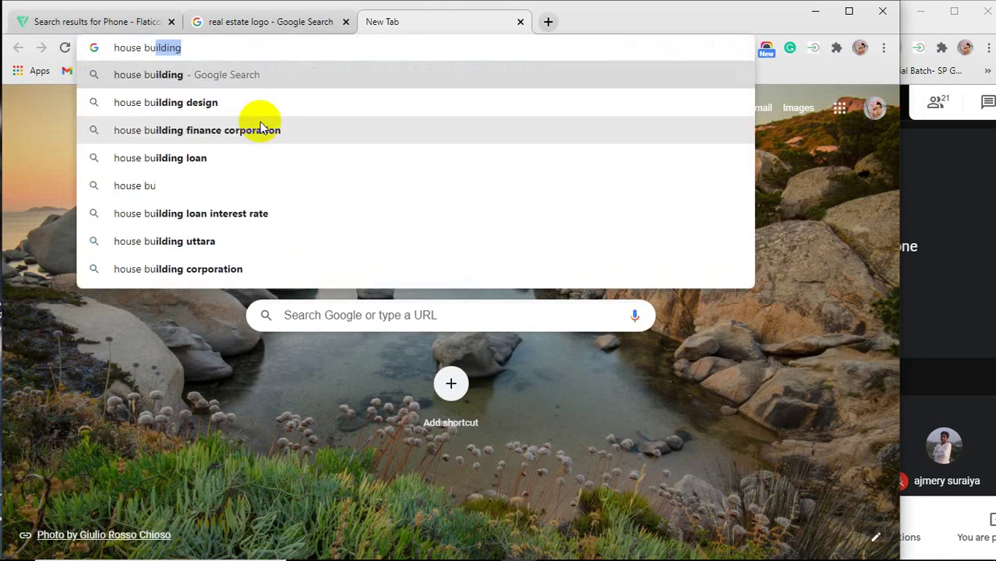
type("ildi")
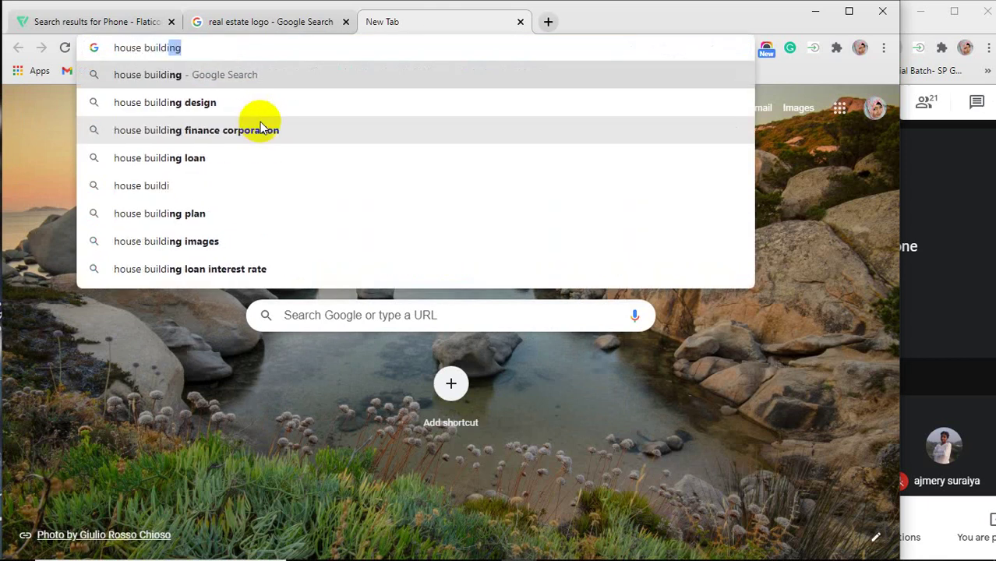
type("ng lo")
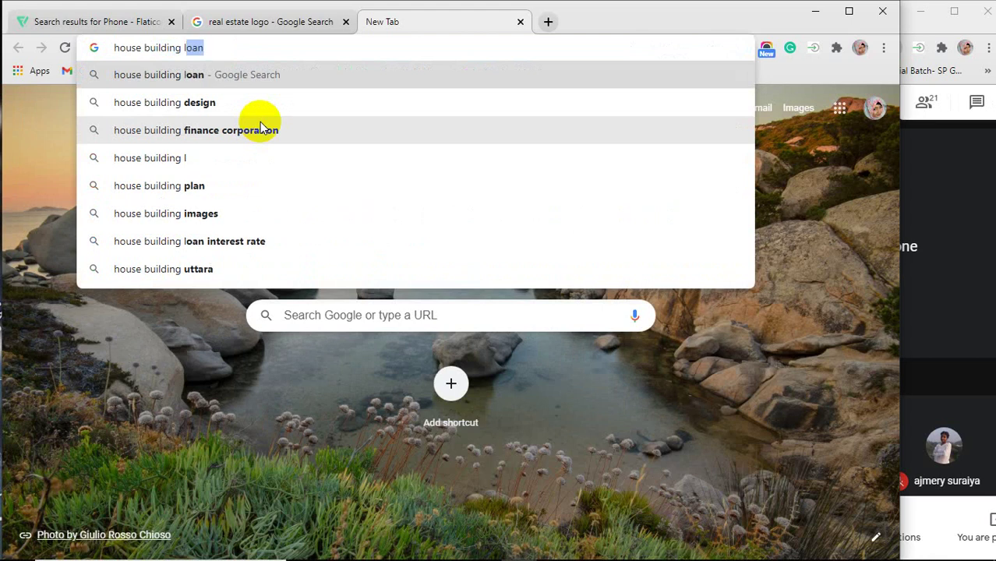
type("go")
key("Return")
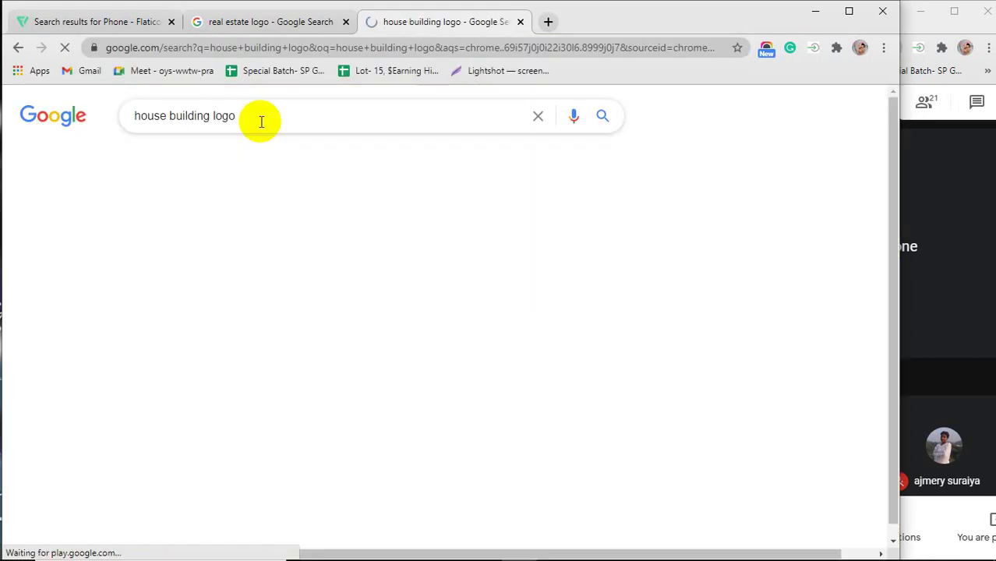
left_click(204, 158)
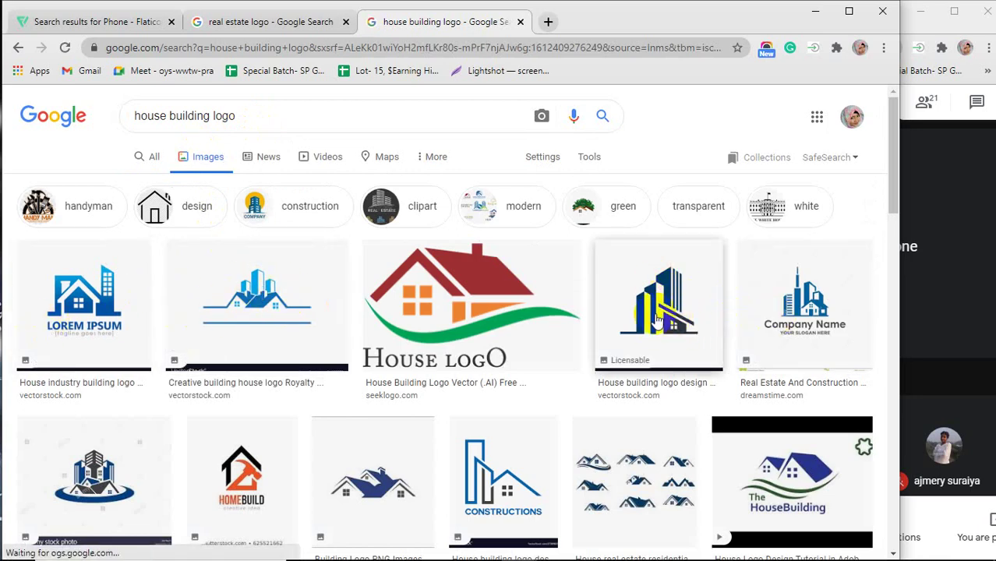
scroll(647, 300, "down", 2)
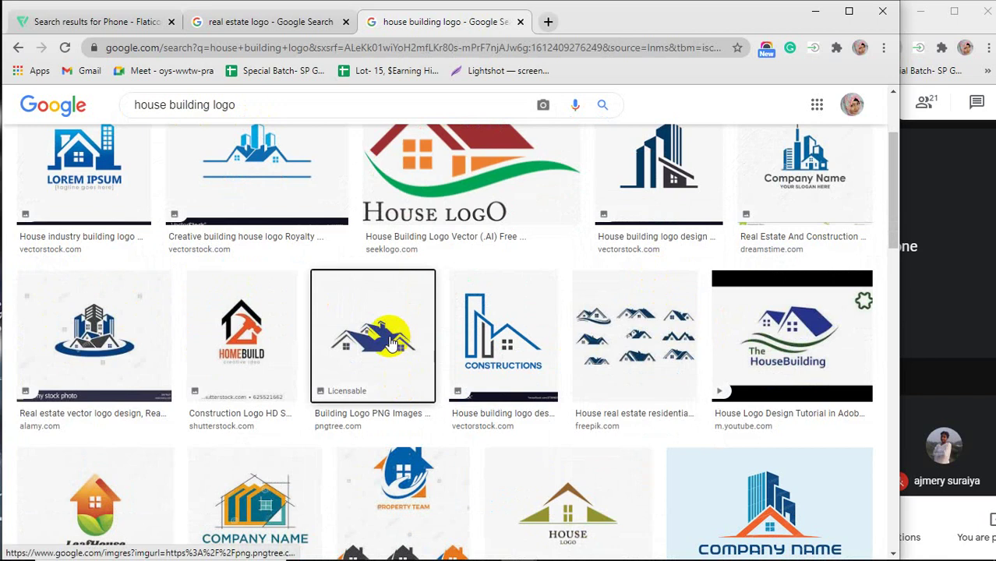
Preview the Building Logo PNG, VectorStock and residential building logo results.
left_click(411, 343)
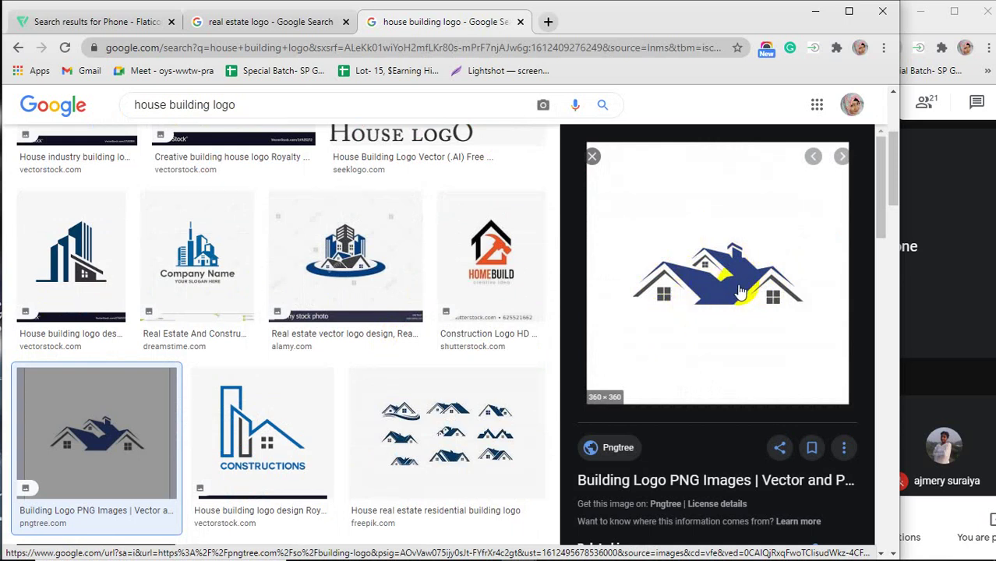
scroll(717, 286, "down", 2)
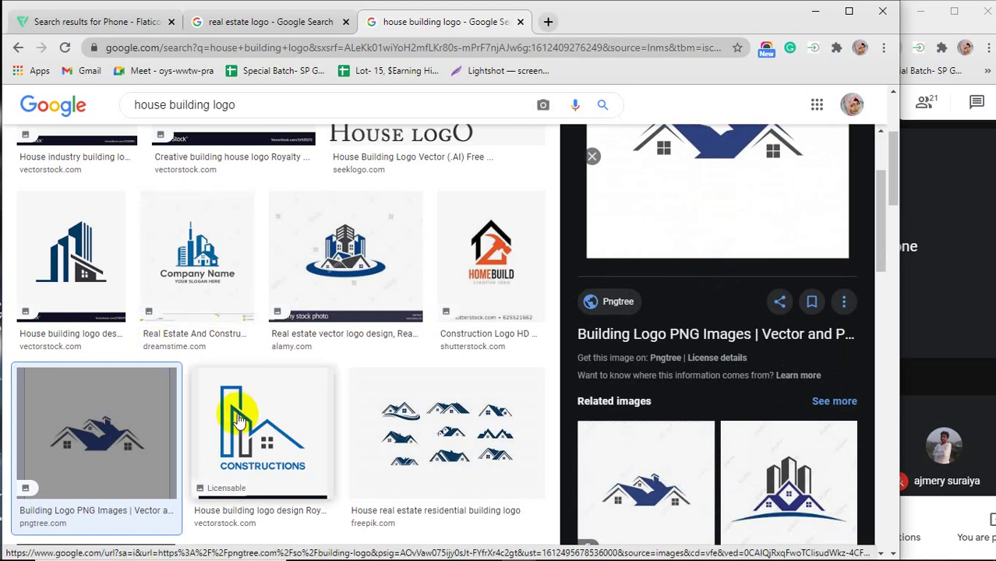
left_click(45, 242)
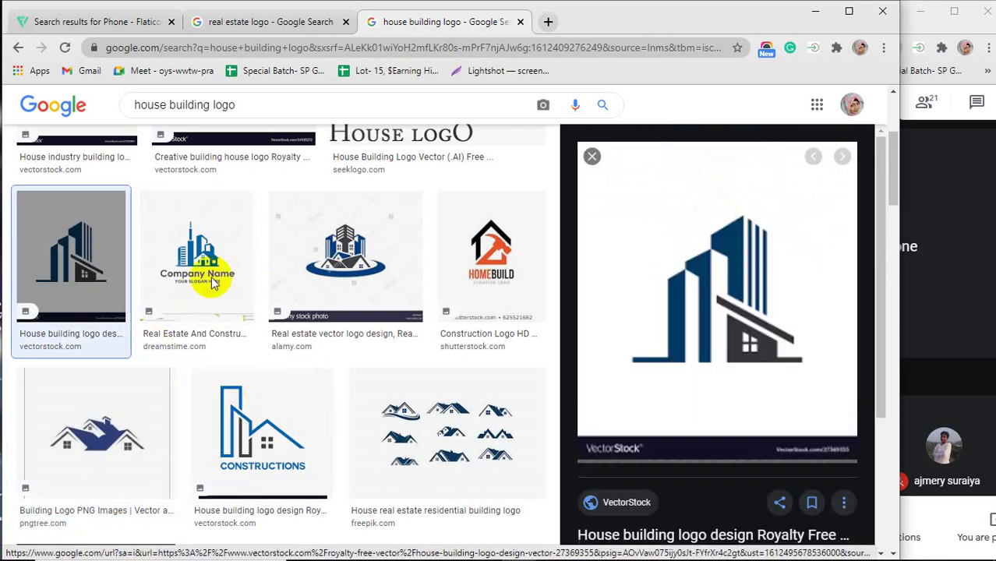
scroll(778, 377, "down", 2)
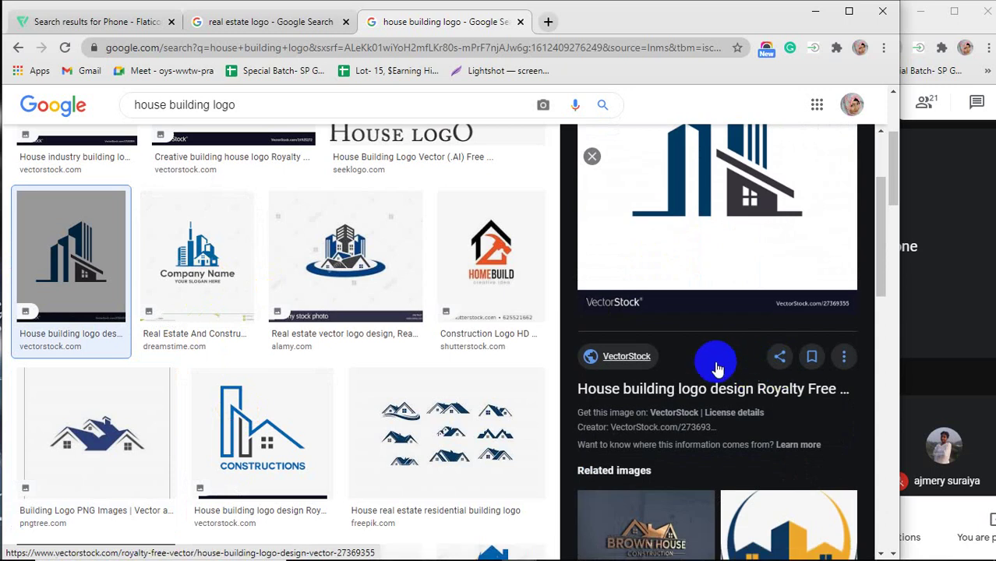
scroll(672, 390, "down", 1)
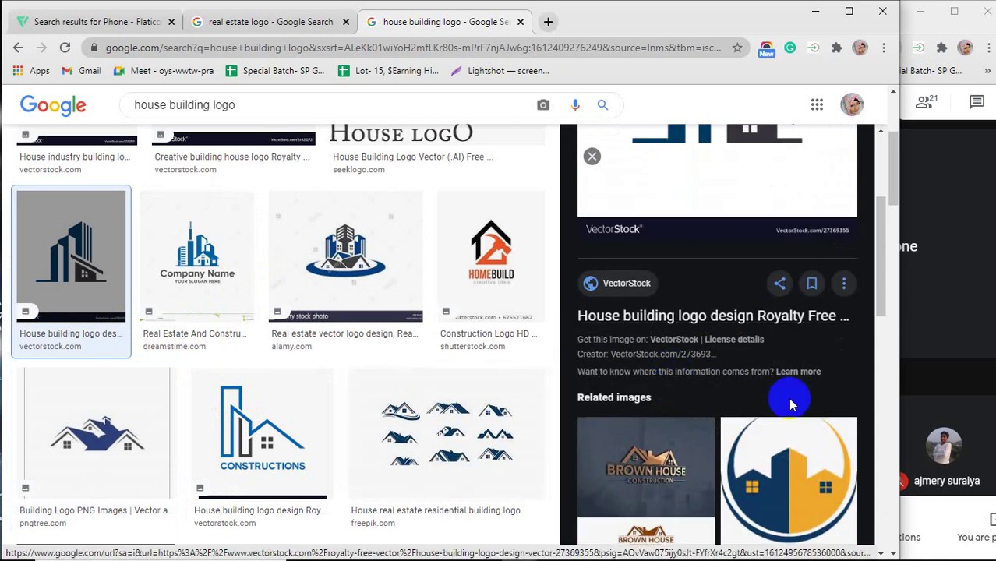
scroll(312, 335, "down", 3)
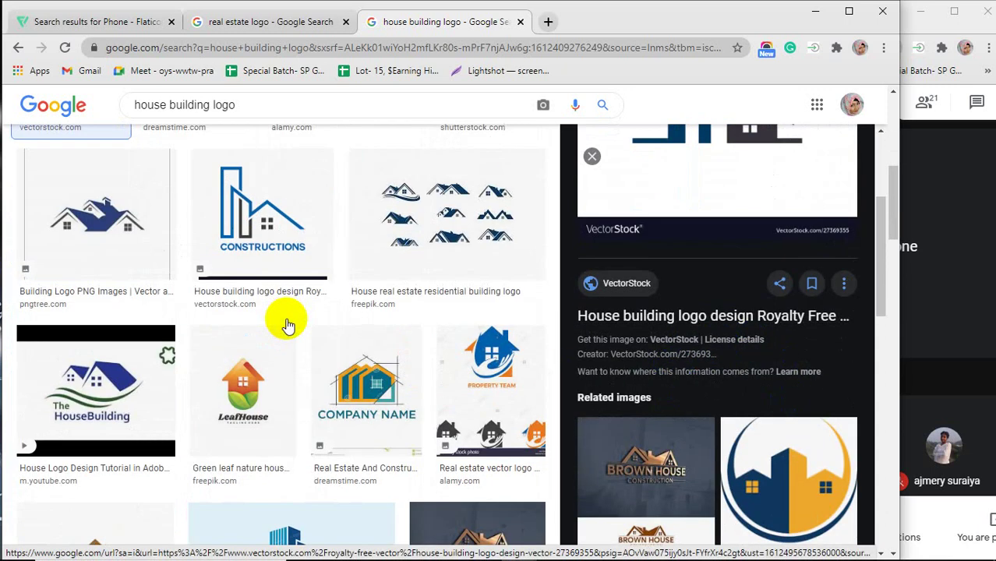
left_click(426, 239)
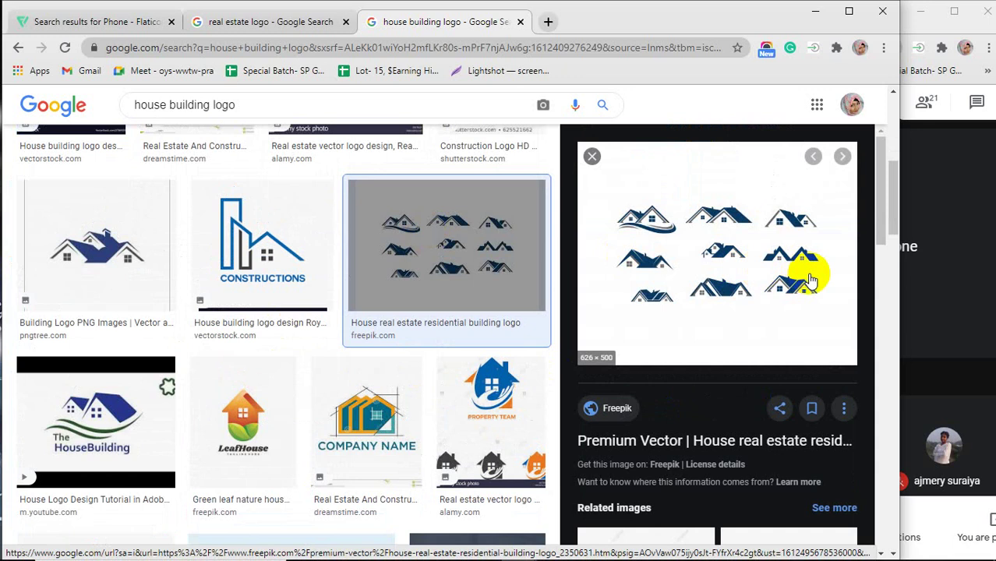
Widen the window, close the preview and select 'house building' in the query.
left_click_drag(901, 274, 965, 278)
scroll(796, 284, "down", 2)
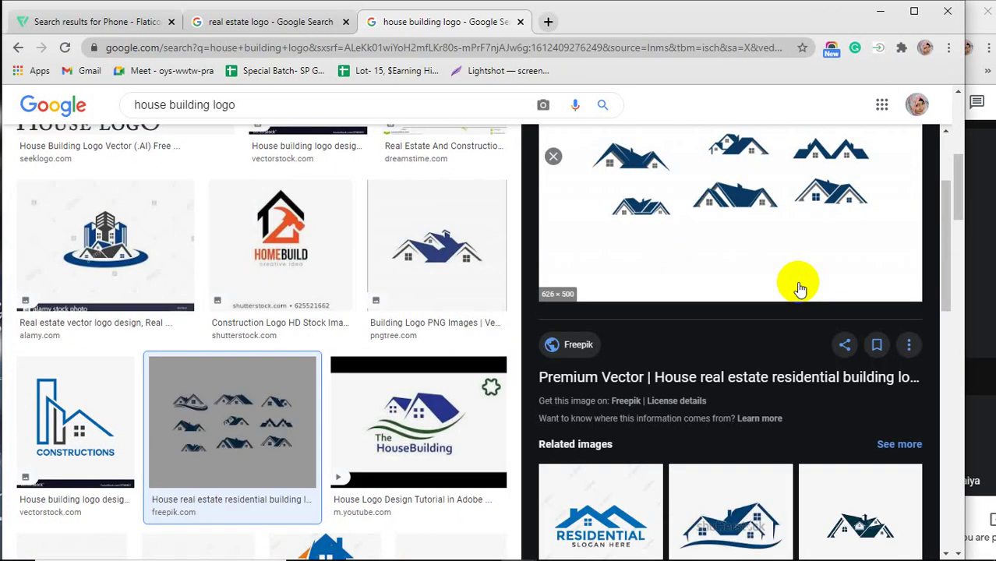
scroll(801, 289, "up", 5)
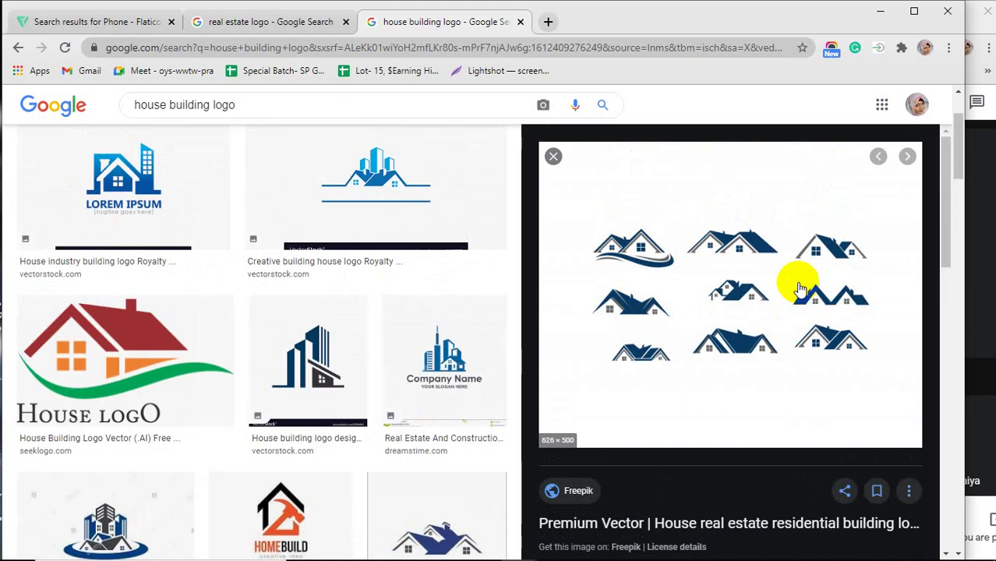
left_click(554, 159)
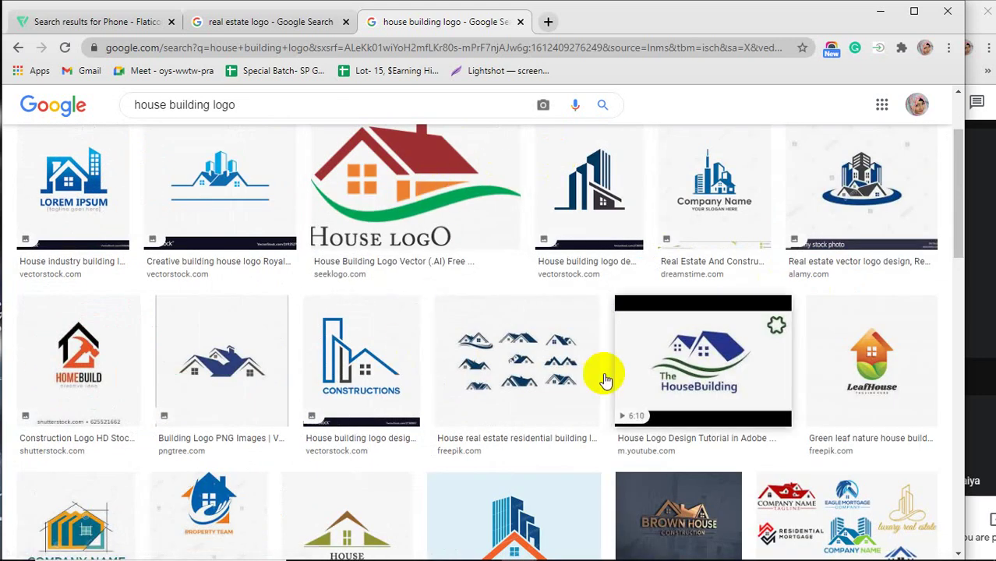
scroll(436, 390, "up", 2)
scroll(477, 388, "up", 1)
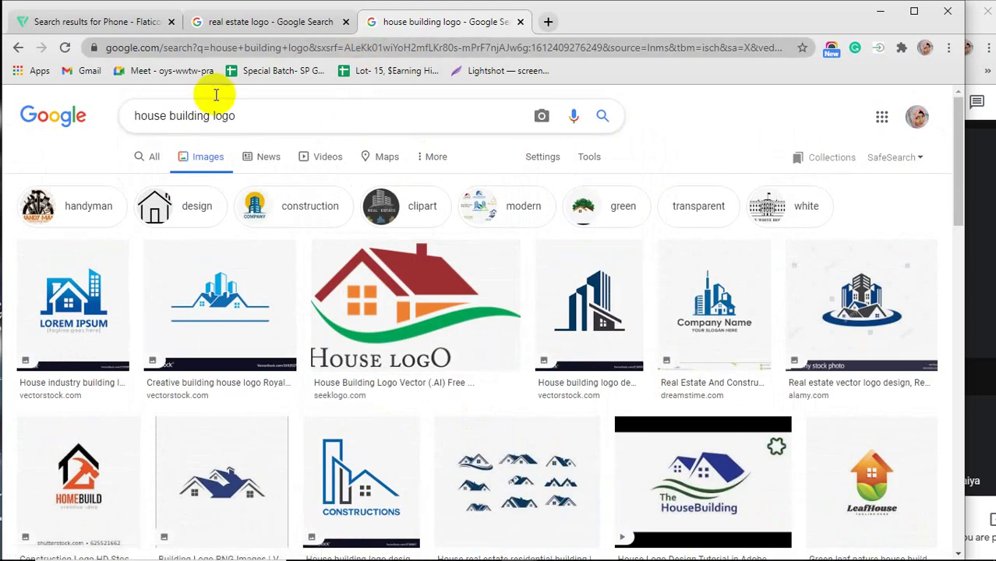
left_click_drag(209, 116, 116, 123)
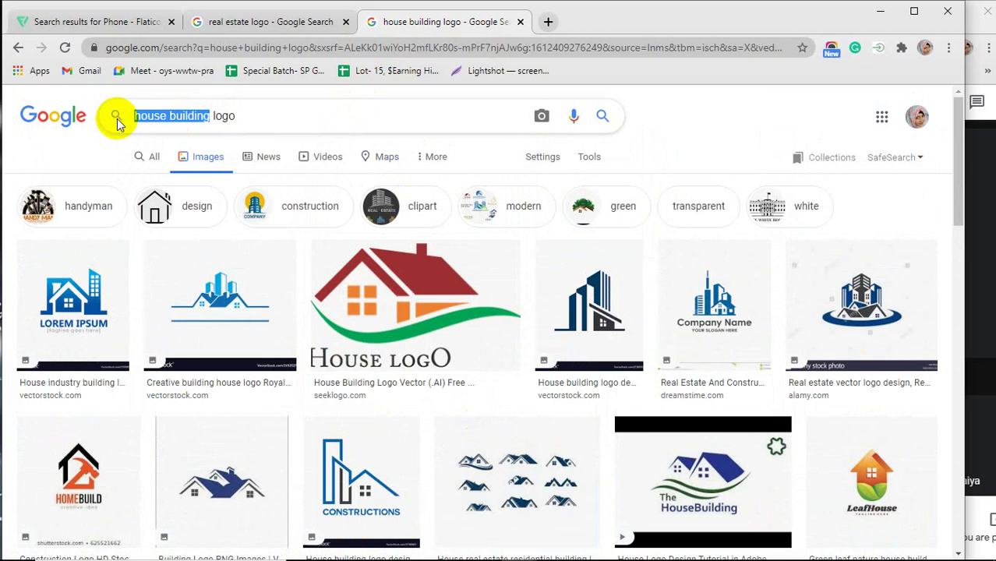
Replace the query with 'web logo', browse the results, then close that tab.
type("web")
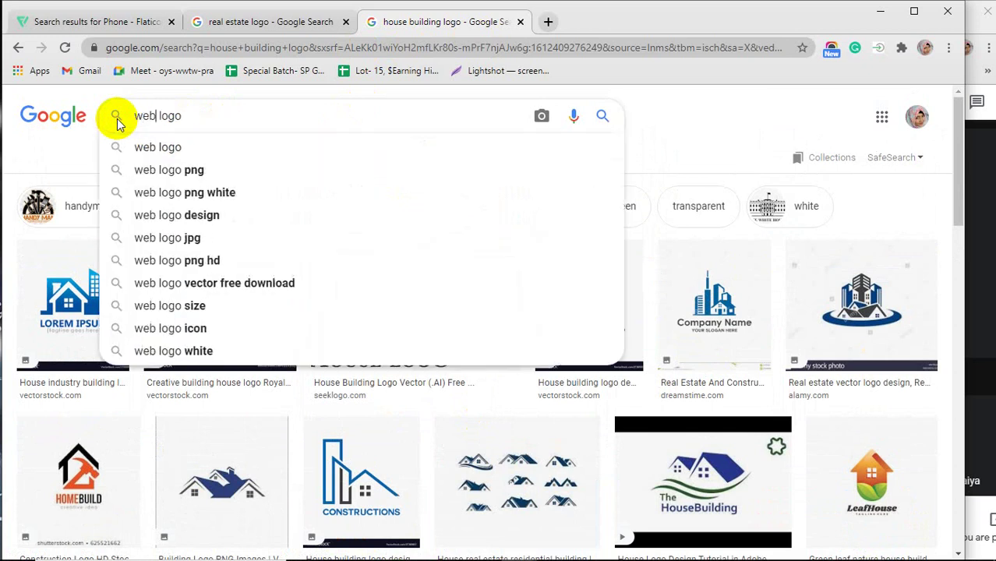
key("Return")
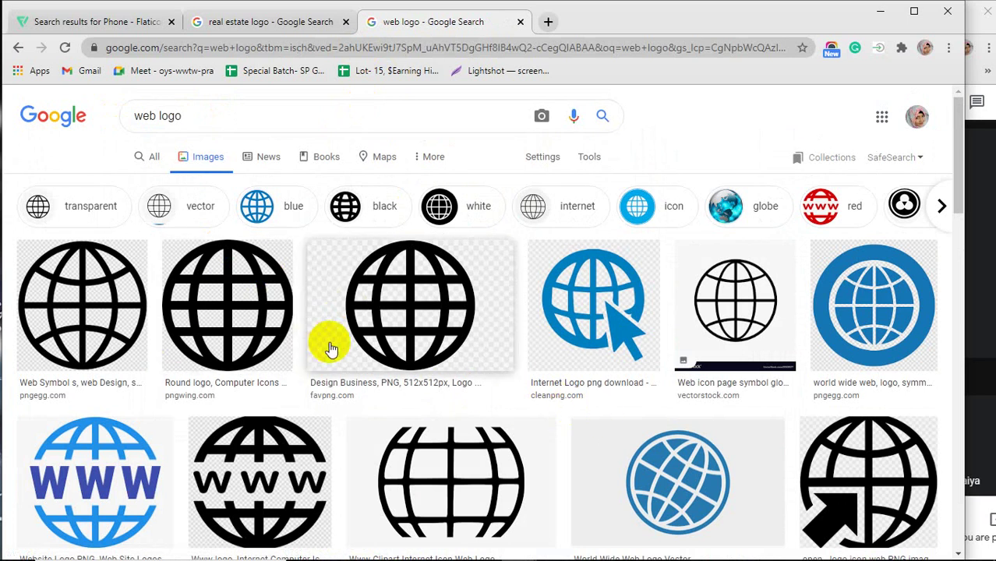
scroll(359, 365, "down", 3)
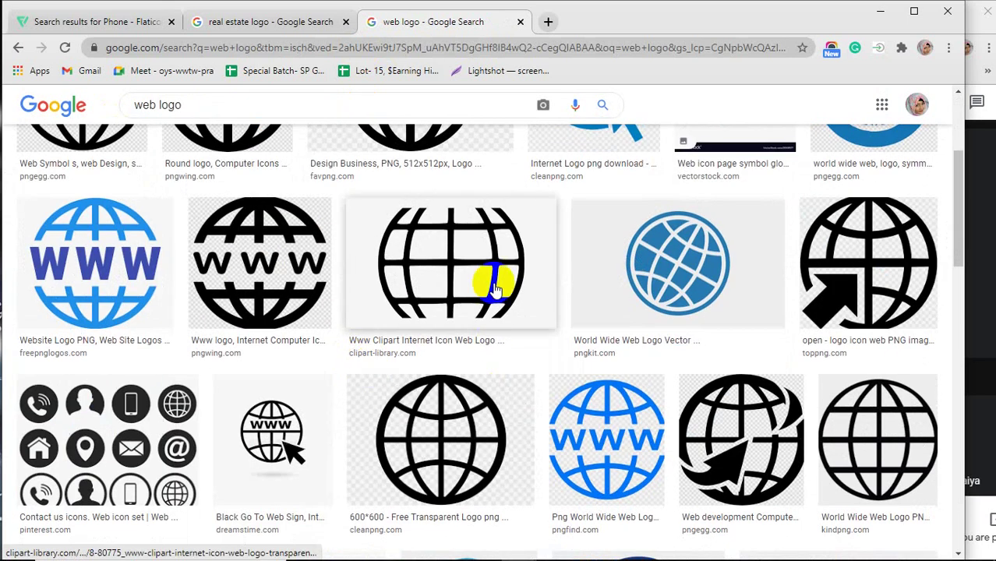
scroll(421, 328, "down", 2)
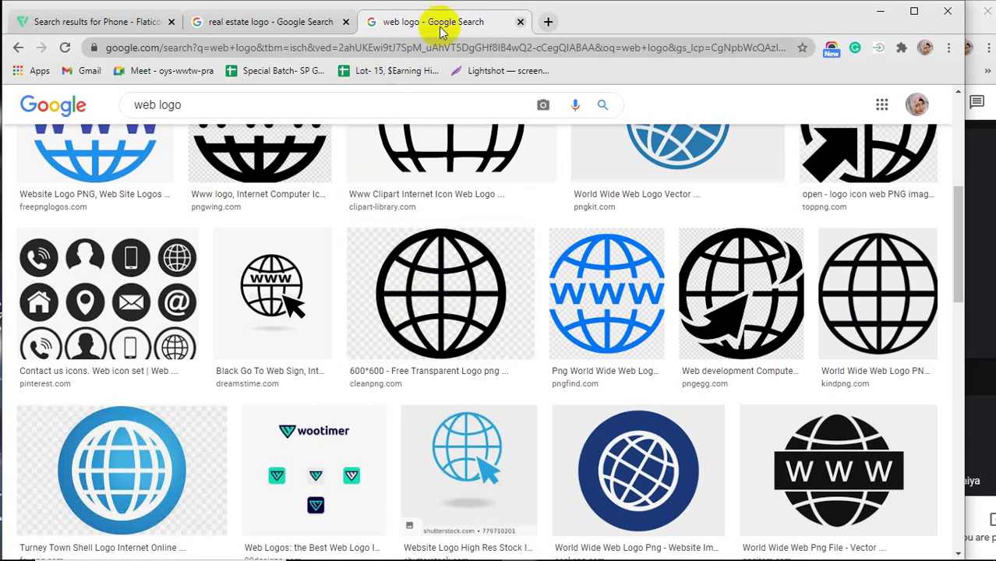
left_click(519, 22)
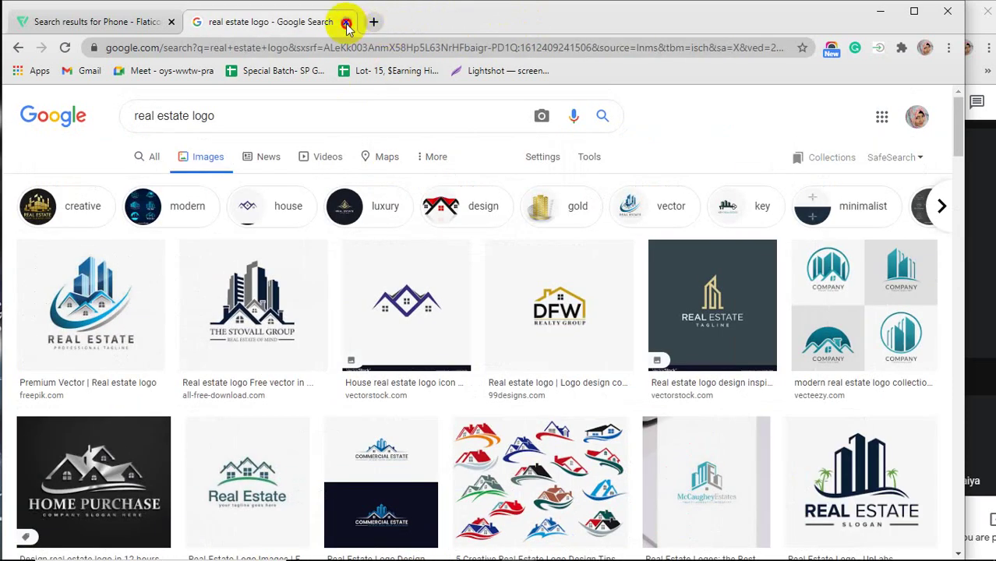
Close the real estate logo tab and dismiss the Phone Call download dialog.
left_click(345, 22)
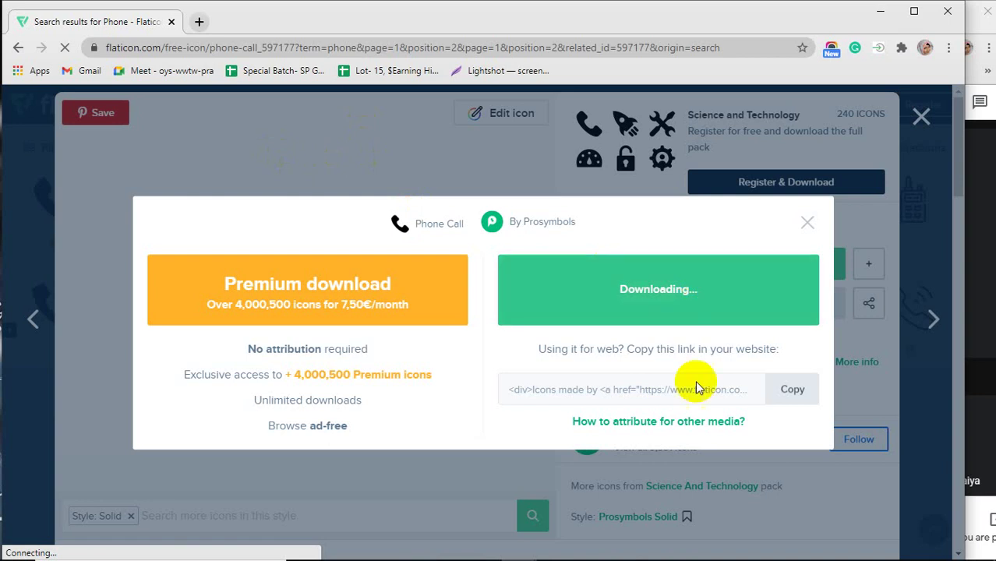
mouse_move(762, 551)
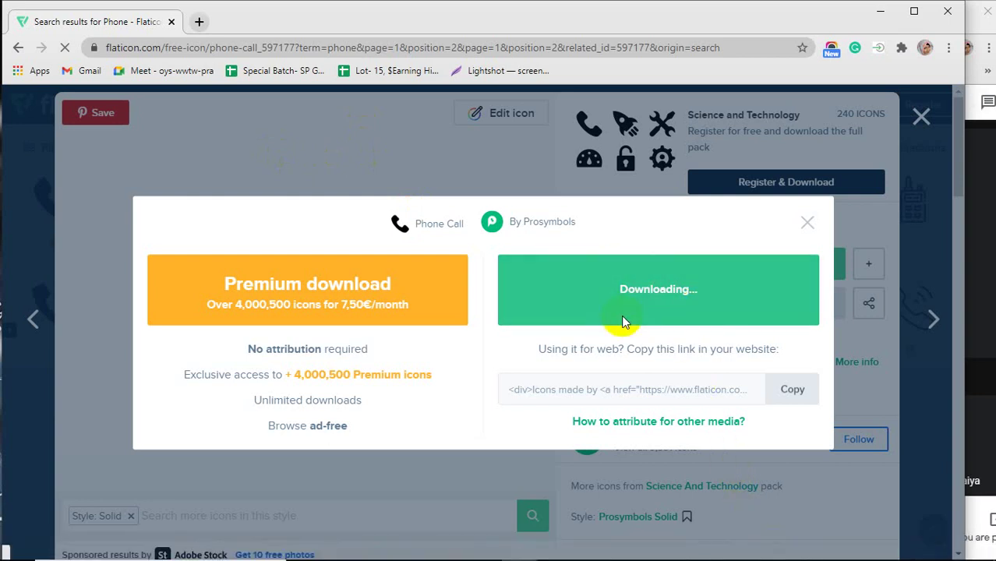
left_click(810, 226)
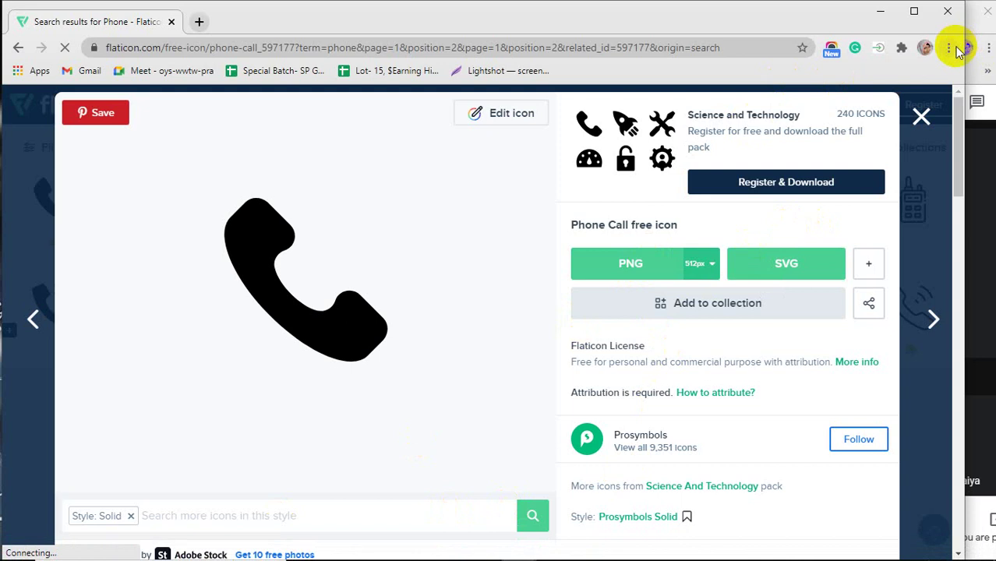
left_click(199, 22)
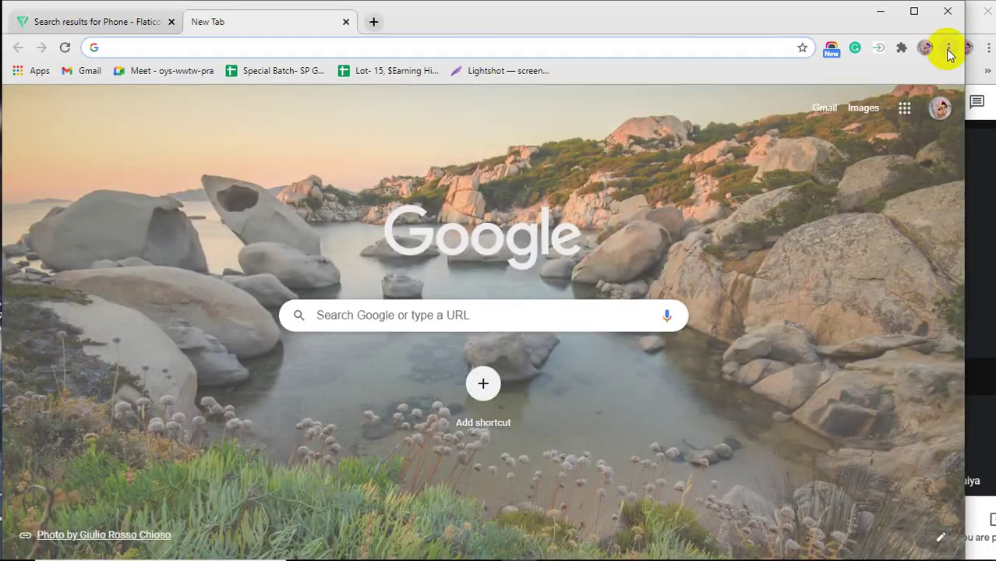
Open the downloaded PNG's folder from Chrome Downloads and delete today's three PNGs.
left_click(947, 48)
left_click(831, 147)
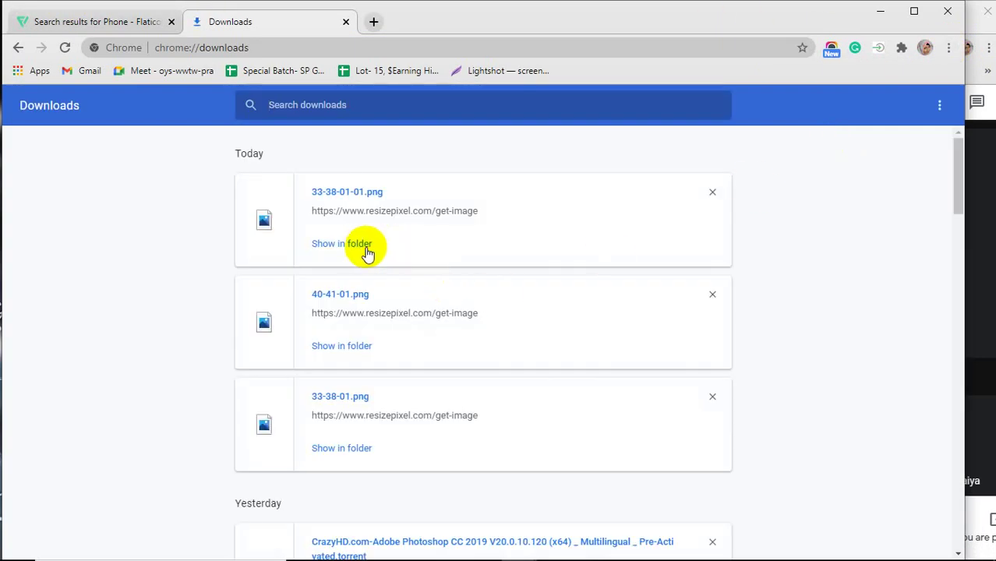
left_click(348, 244)
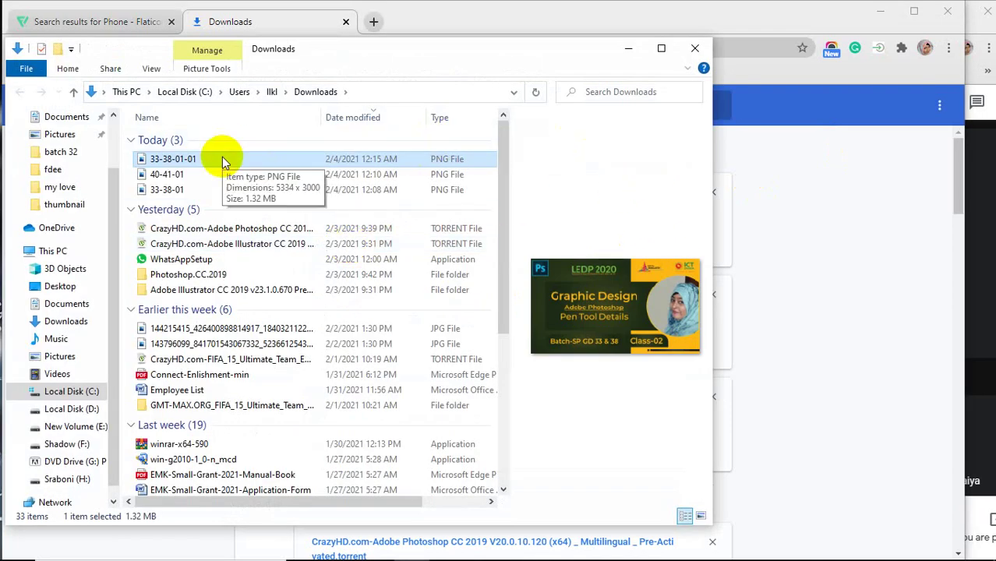
key("Delete")
key("Delete")
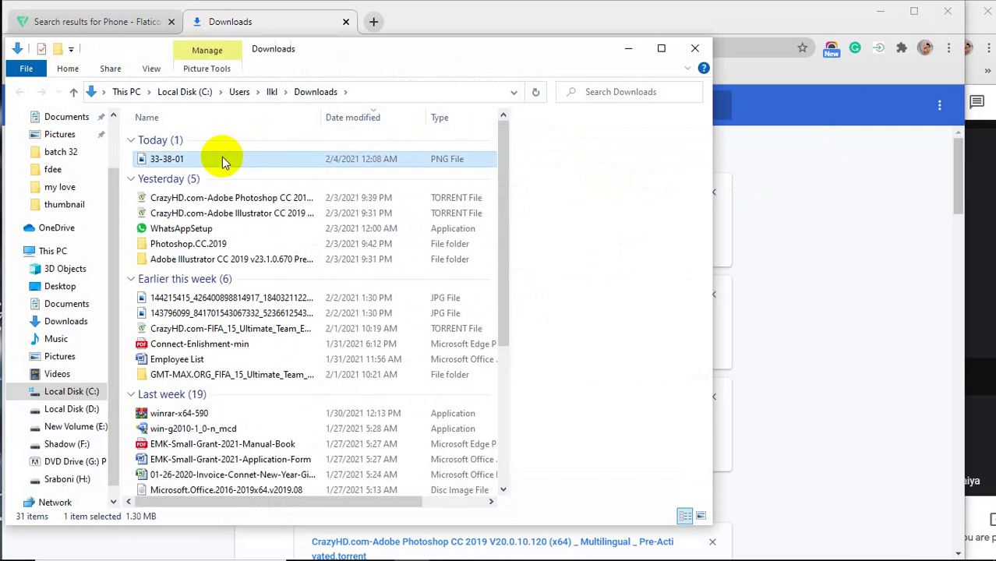
key("Delete")
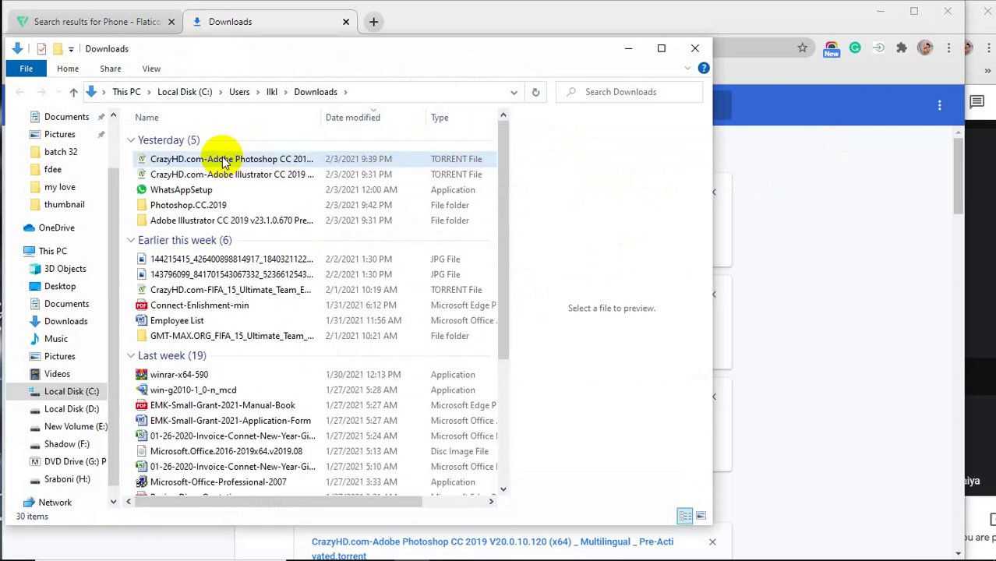
Delete the Photoshop and Illustrator torrent files and close the Downloads folder.
left_click(223, 159)
key("Delete")
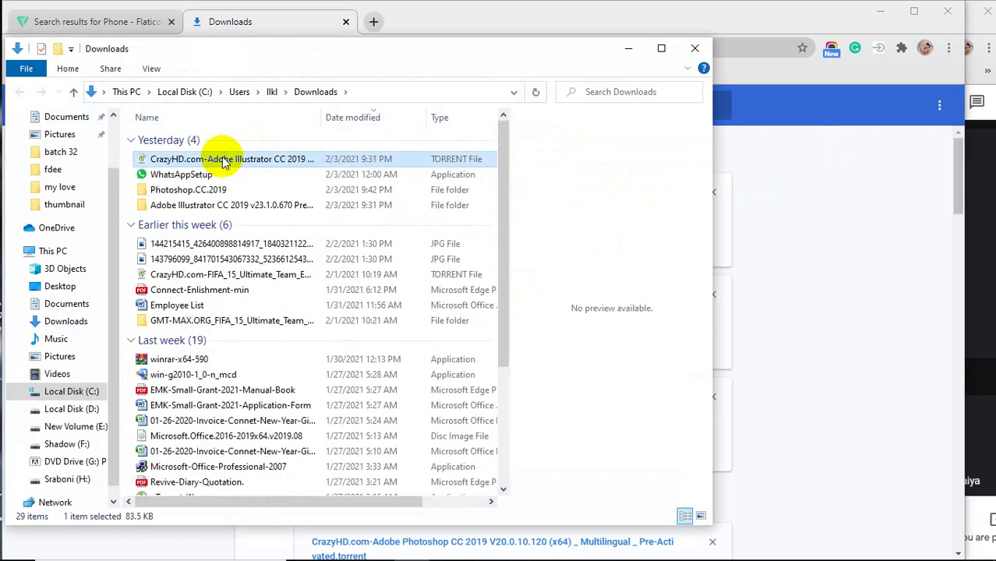
key("Delete")
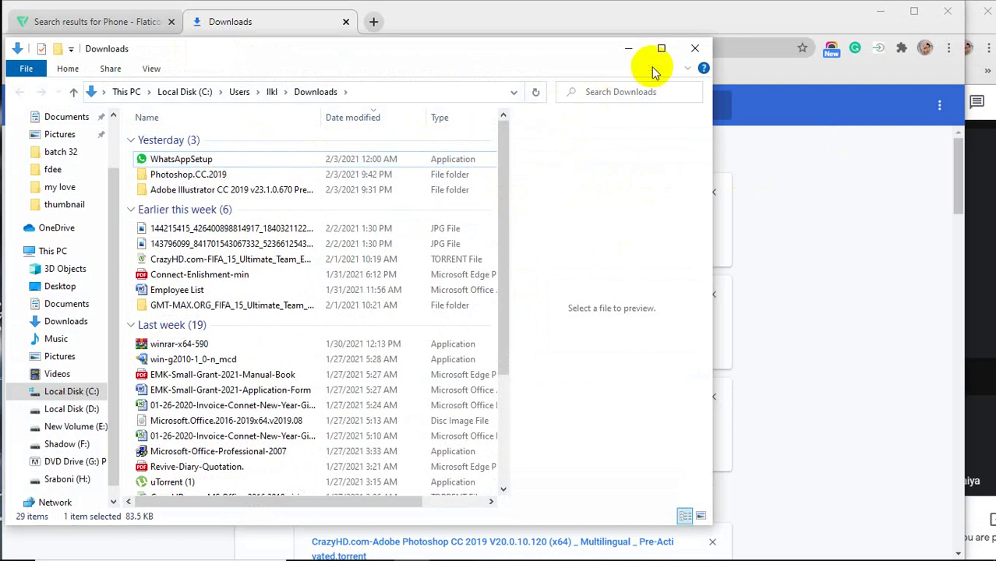
left_click(696, 49)
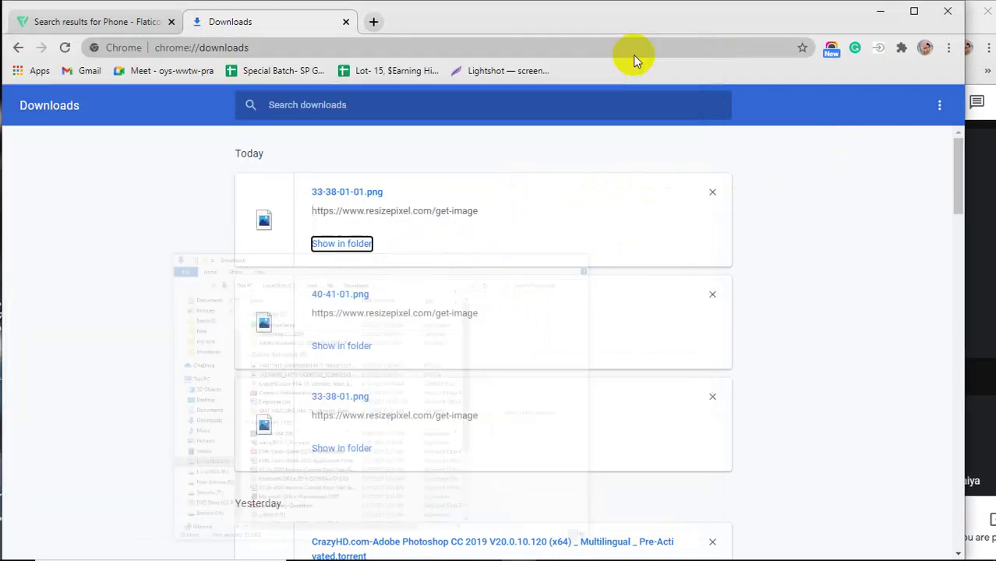
Download the Phone Call icon as a 512px PNG, then bring the Google Meet window forward.
left_click(347, 22)
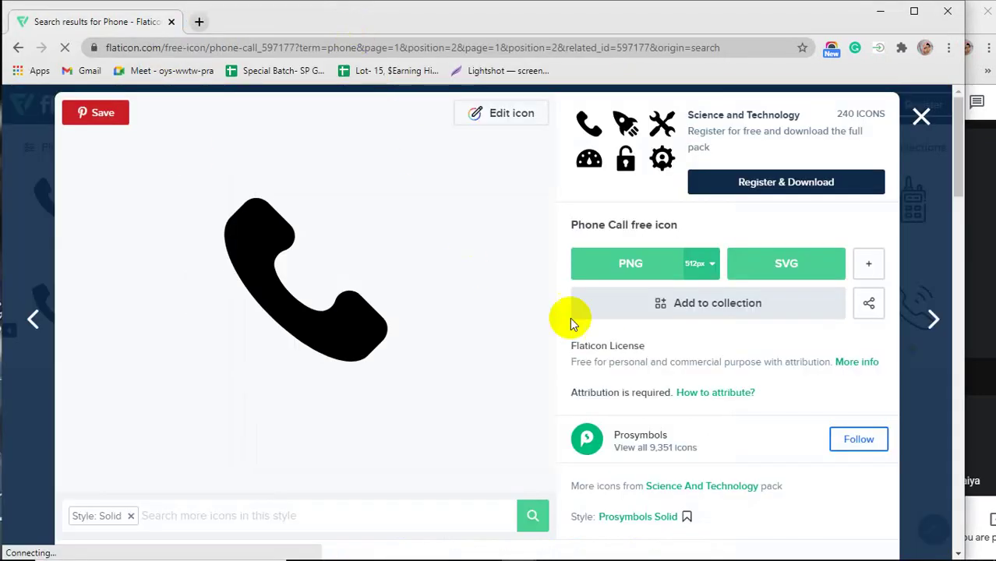
left_click(629, 269)
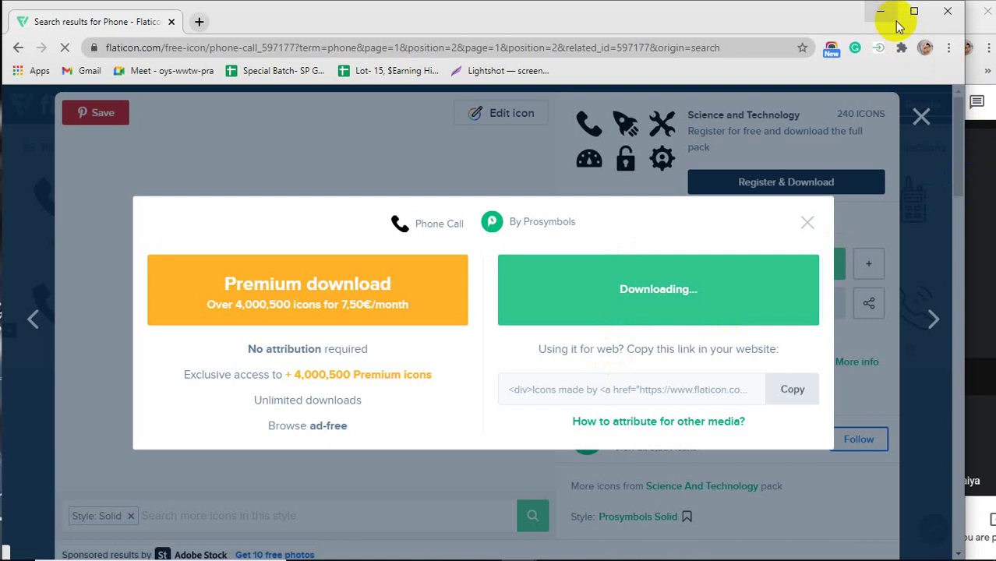
left_click(986, 179)
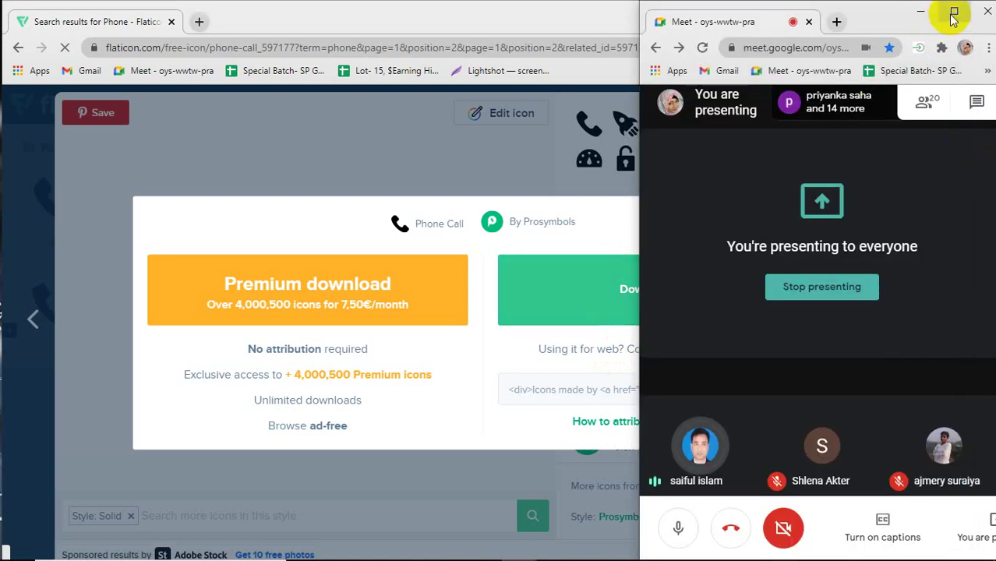
Review the 20 participants in the maximized Meet window, then restore it and return to Flaticon.
left_click(952, 11)
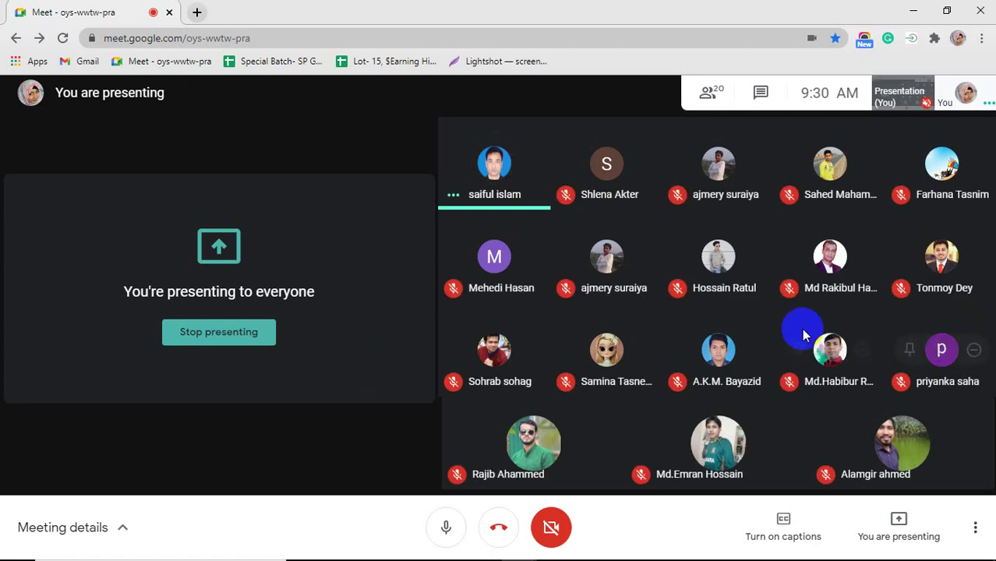
left_click(709, 92)
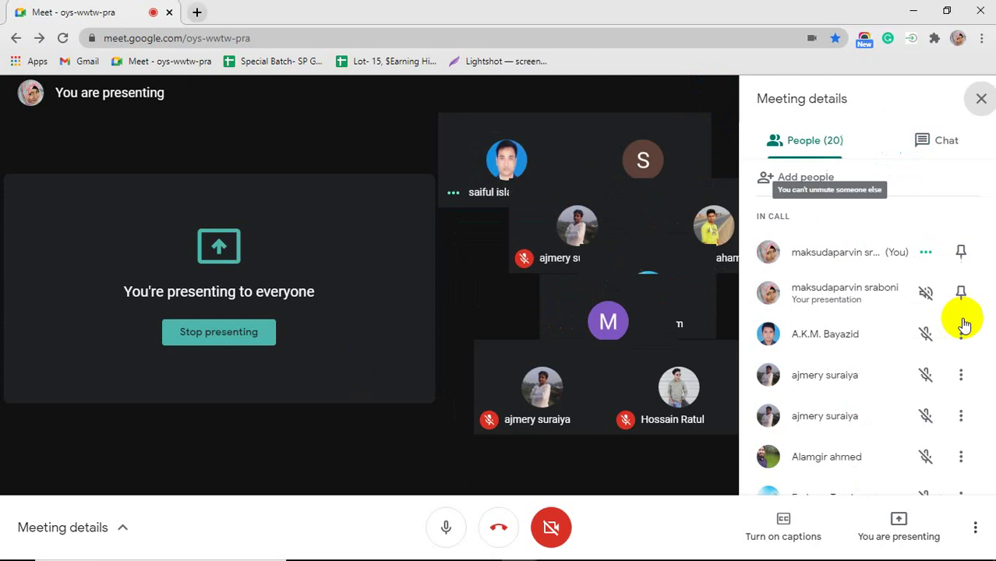
scroll(922, 319, "down", 1)
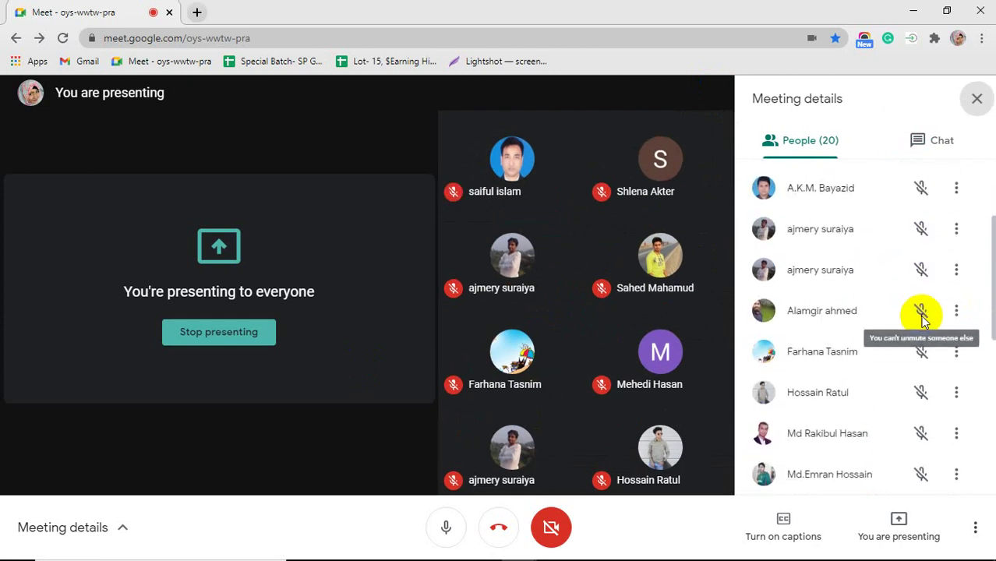
scroll(923, 319, "down", 3)
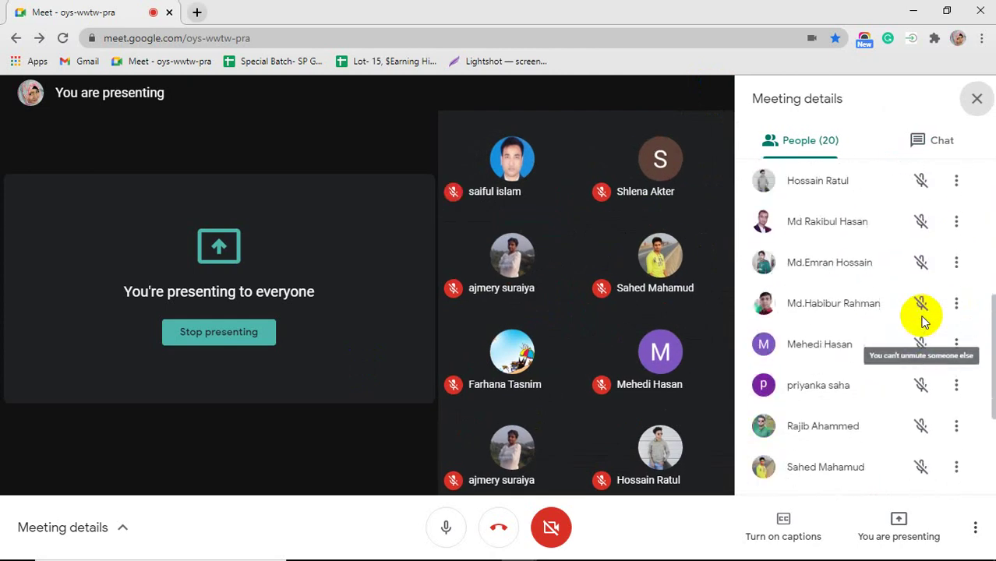
scroll(922, 320, "down", 3)
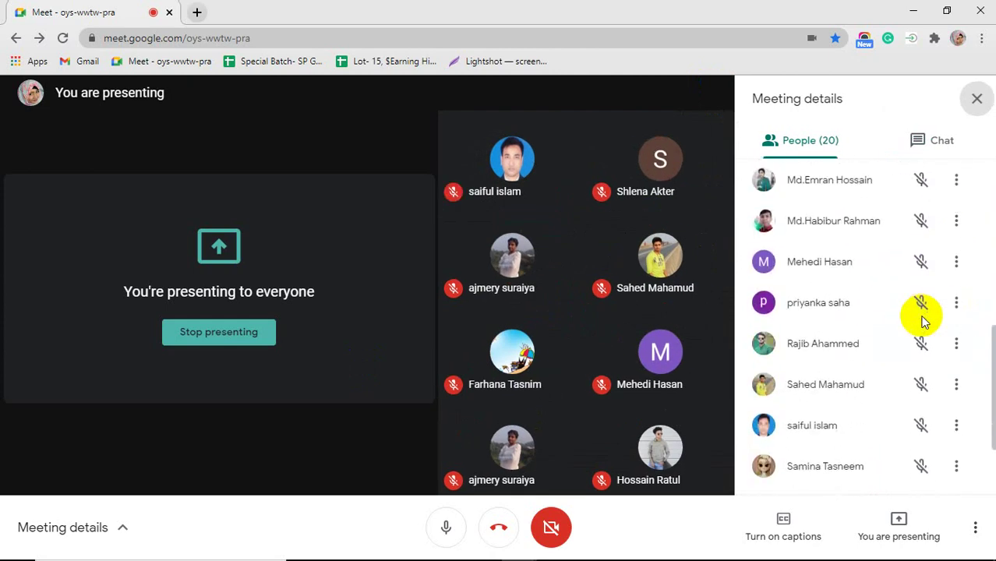
left_click(976, 99)
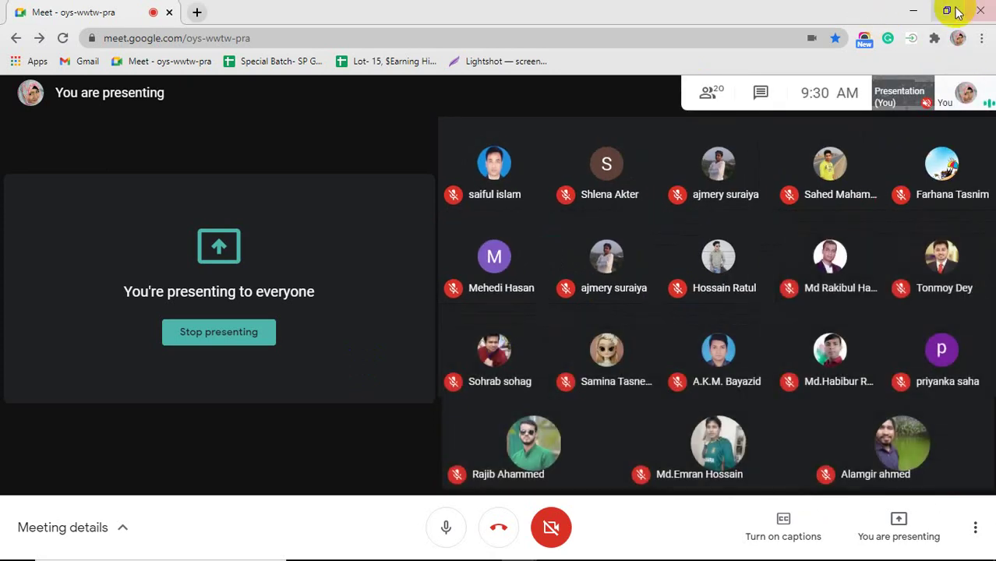
left_click(951, 11)
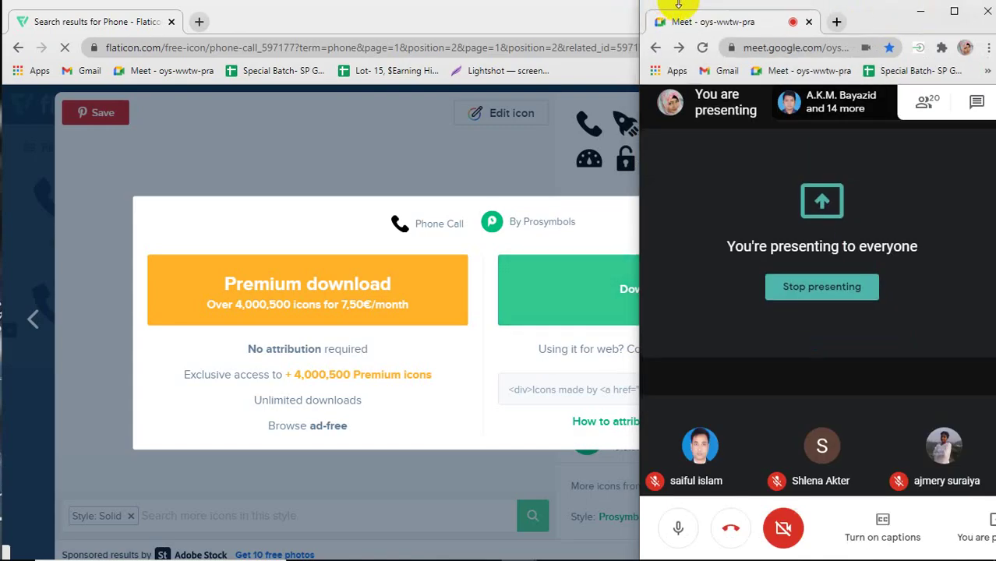
left_click(516, 19)
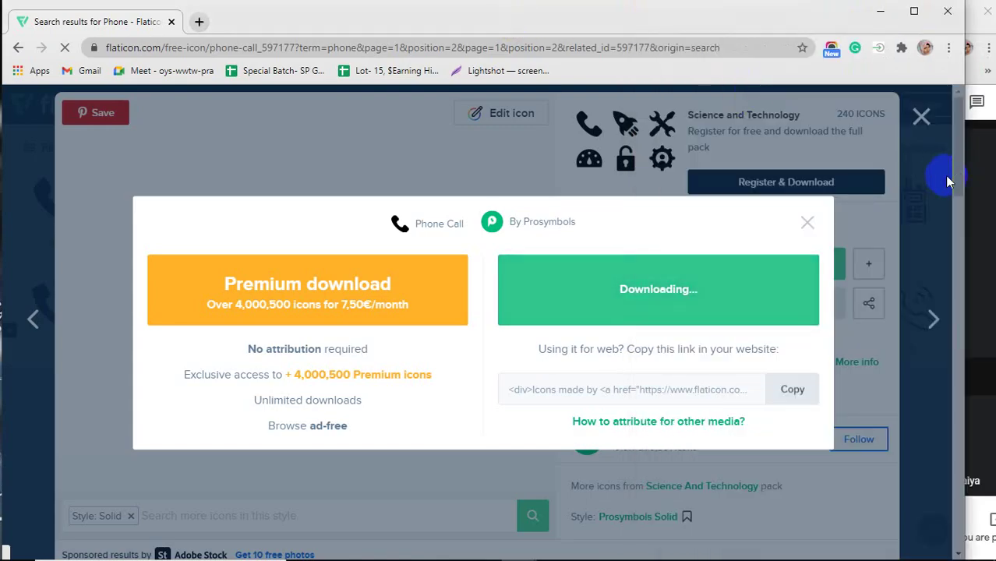
Narrow the Chrome window so the meeting shows beside it, and close the Downloading dialog.
left_click_drag(964, 176, 893, 195)
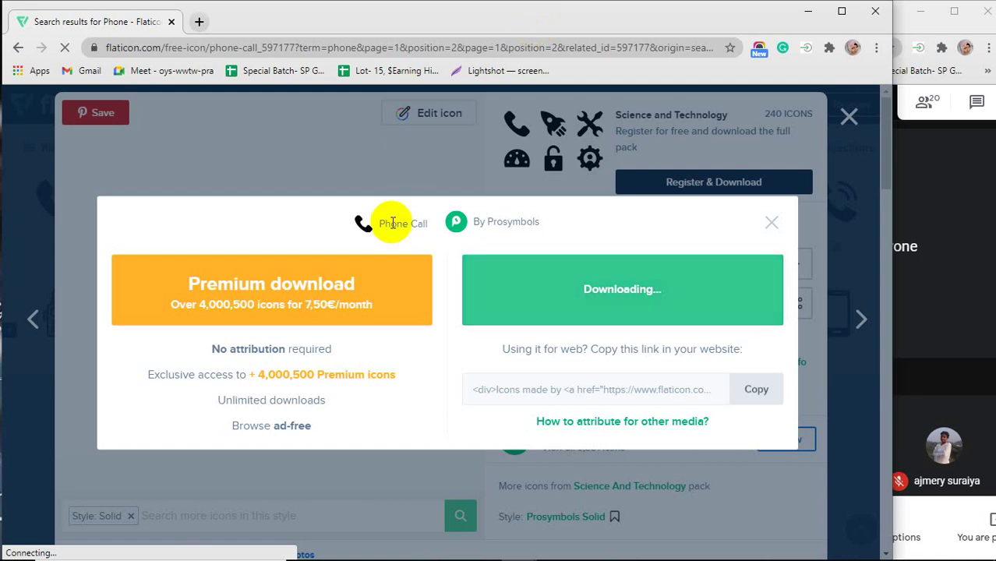
left_click(850, 118)
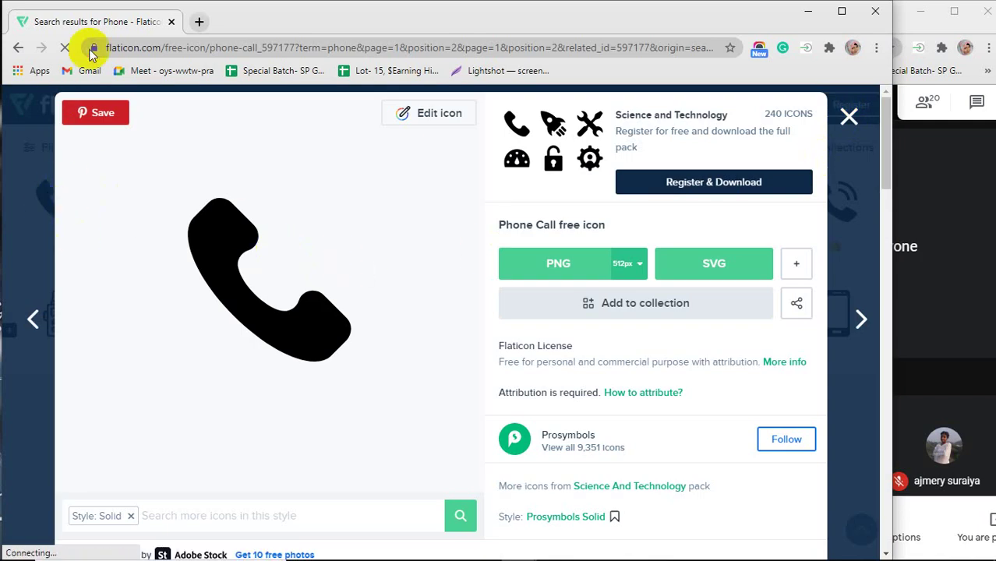
Download Smashicons' black Call icon with sound waves as a 512px PNG.
left_click(849, 117)
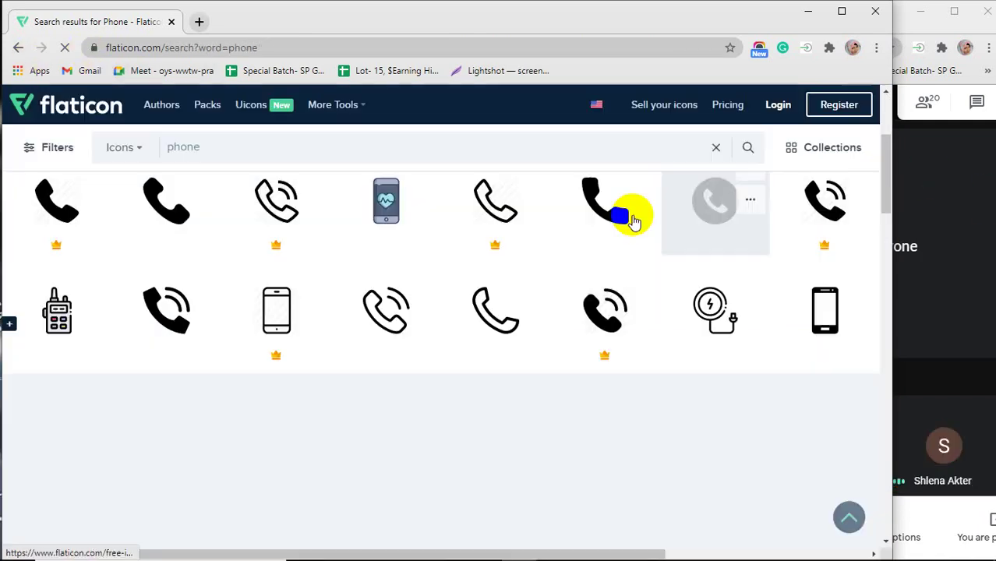
scroll(402, 281, "down", 2)
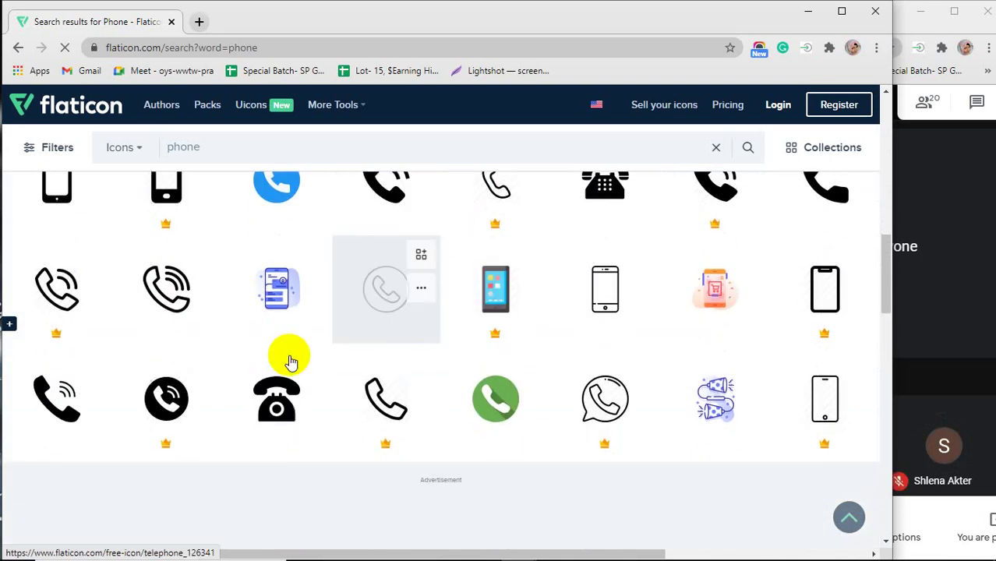
scroll(49, 428, "down", 1)
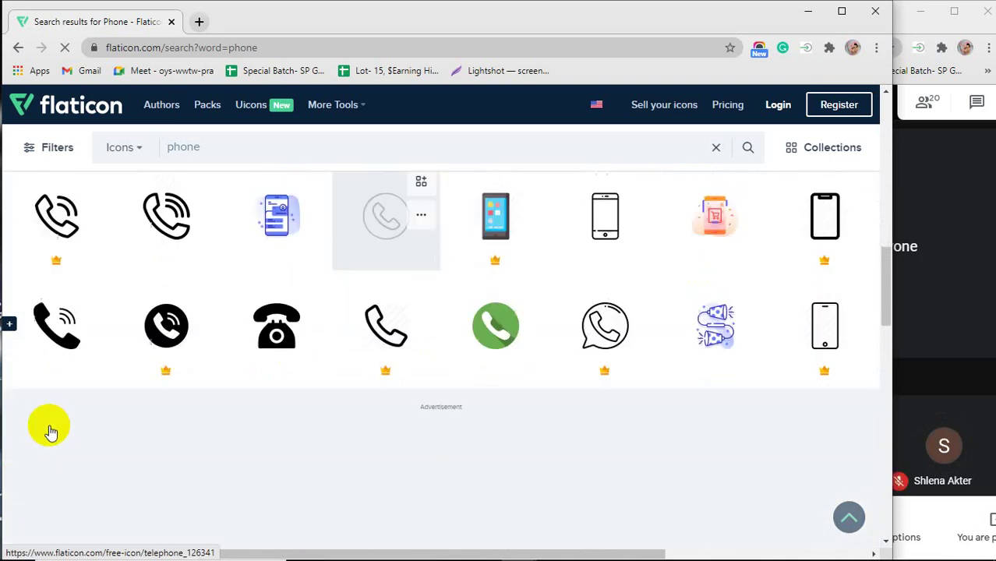
scroll(56, 334, "up", 1)
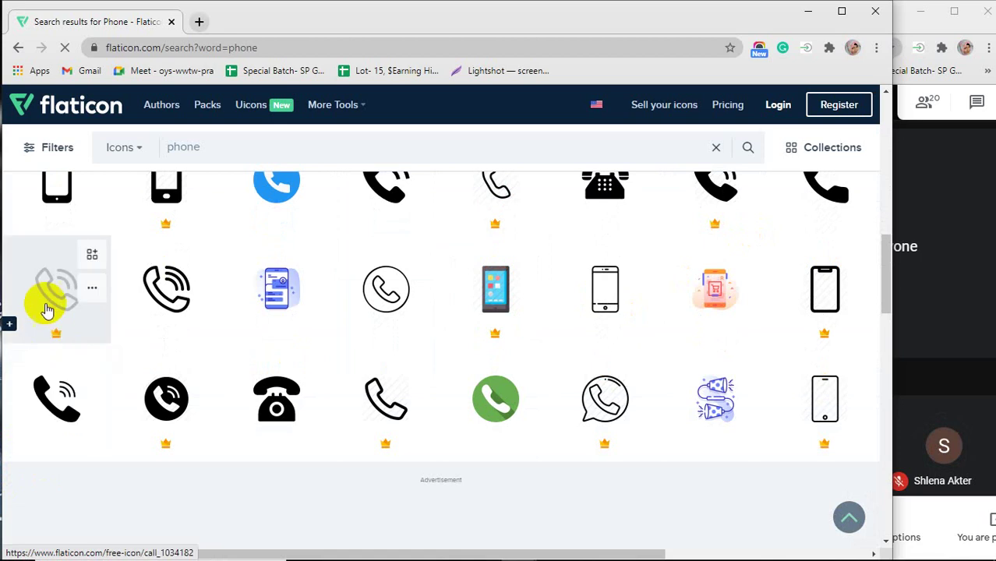
left_click(40, 413)
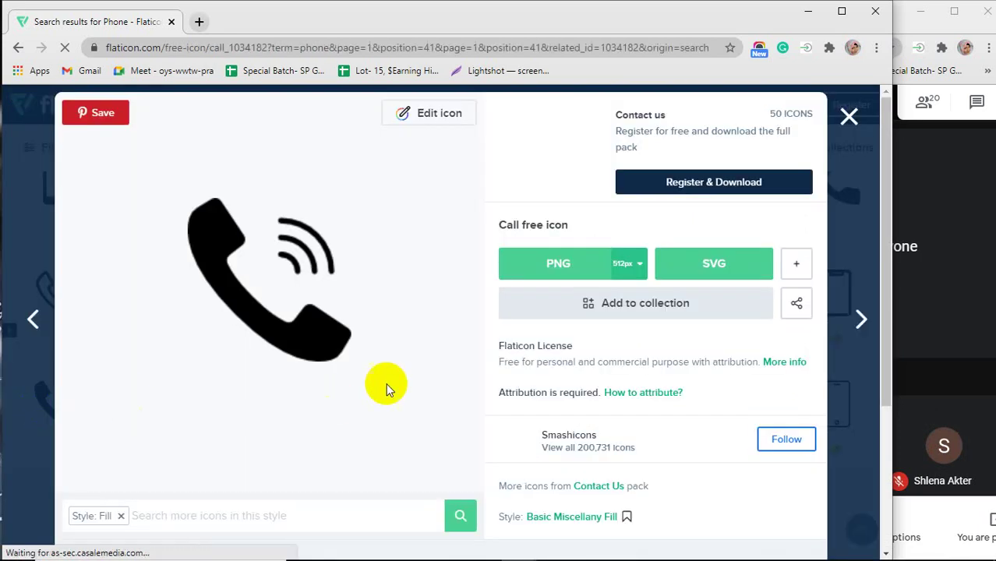
left_click(626, 263)
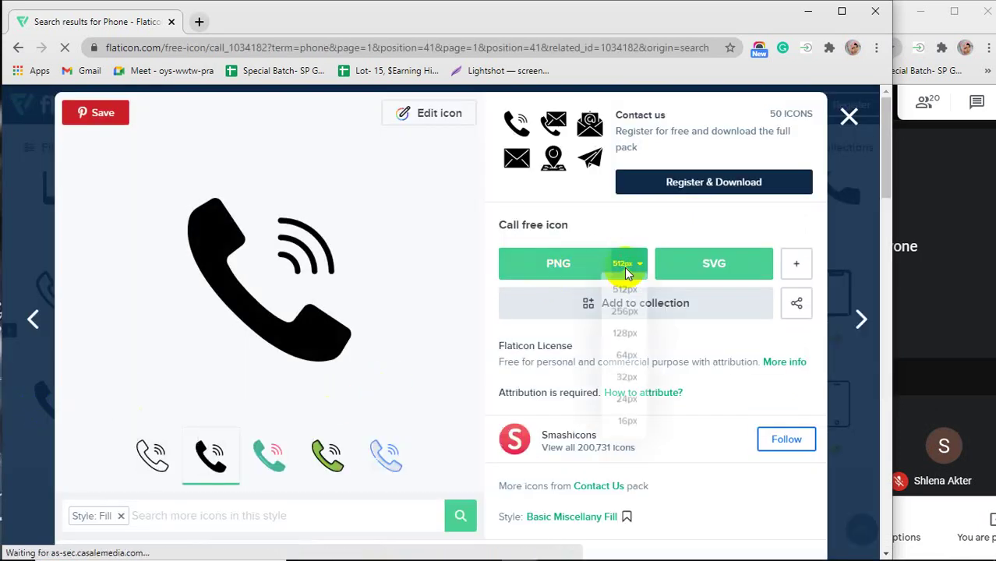
left_click(552, 263)
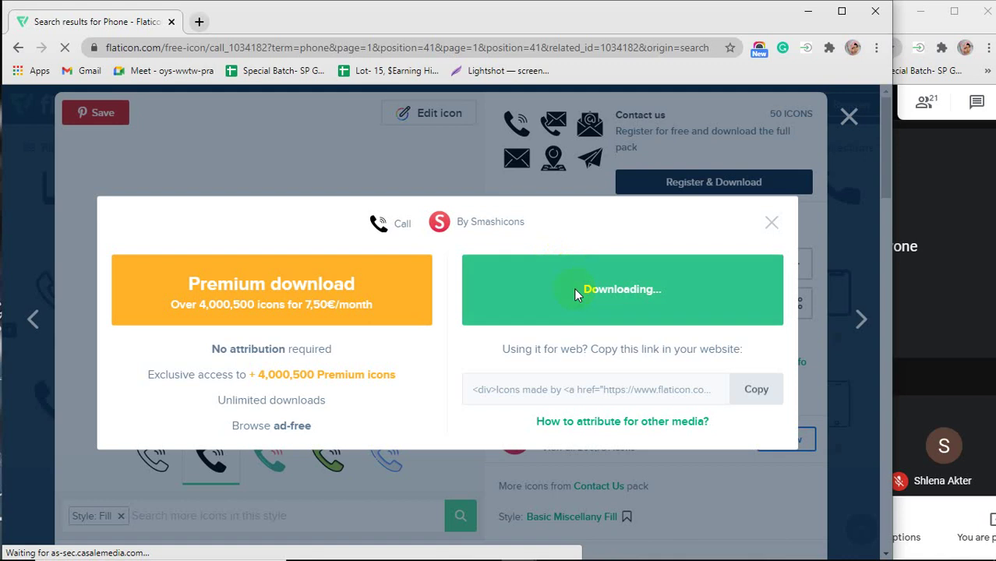
key("super+r")
type("p")
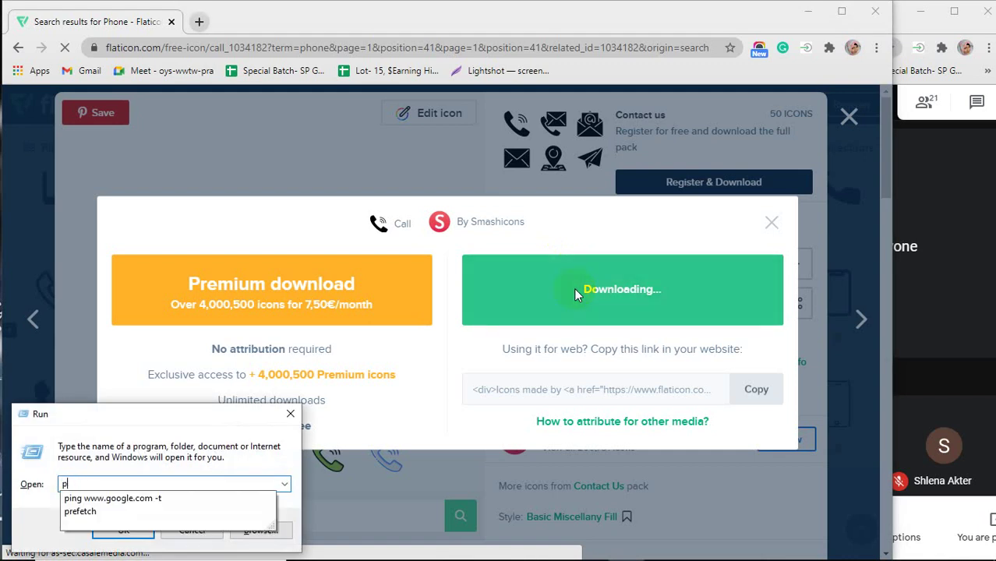
key("Down")
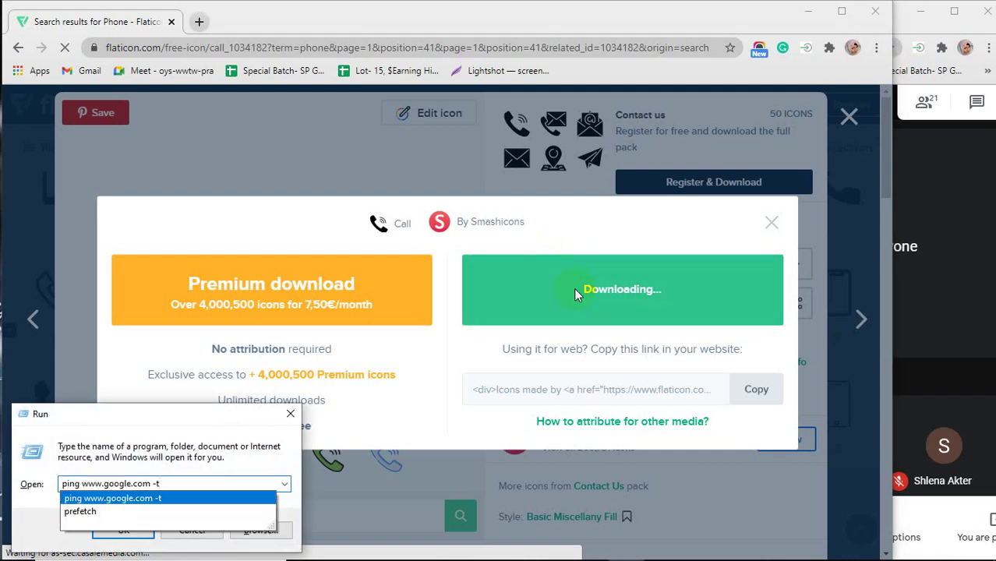
key("Return")
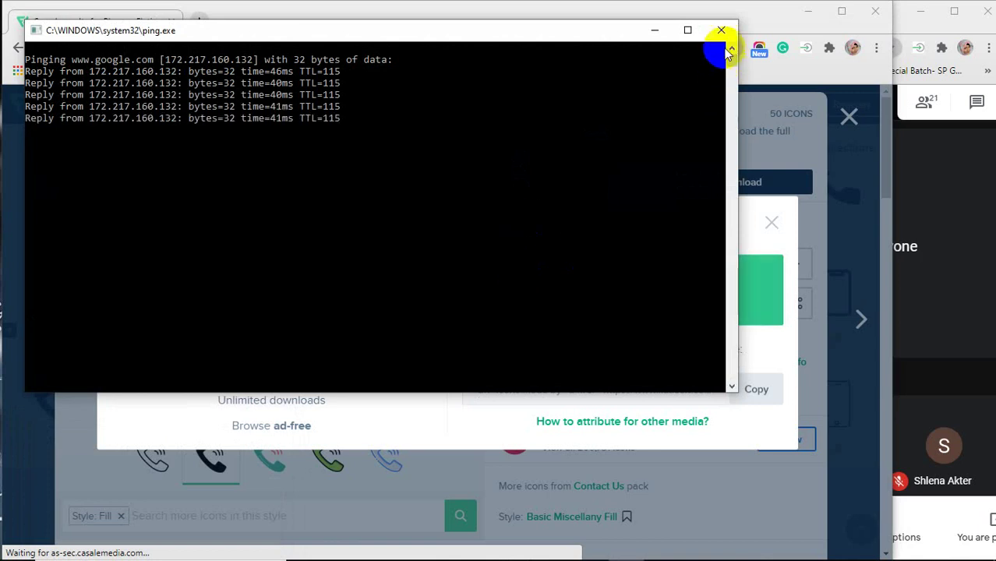
left_click(654, 31)
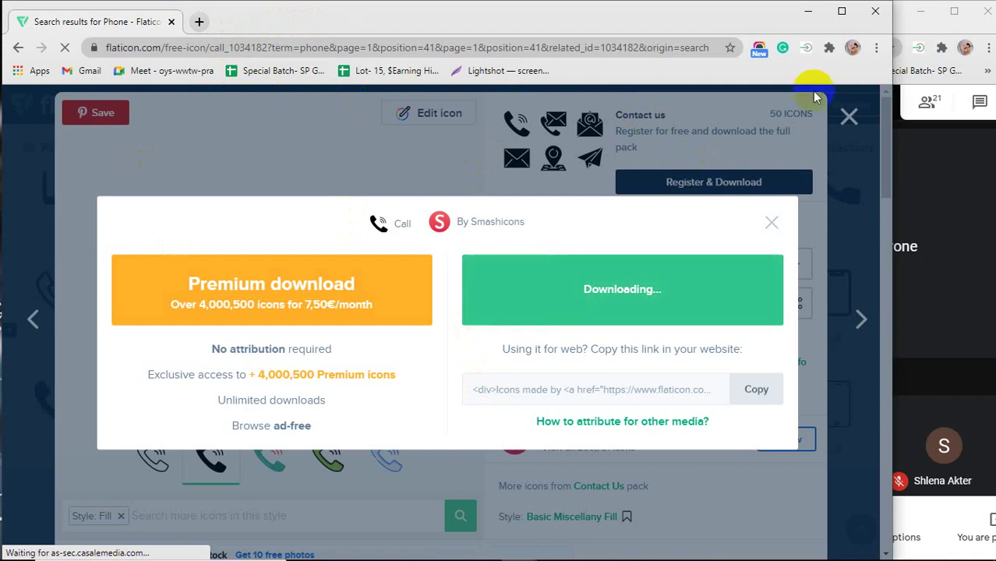
Switch from the Meet window back to Chrome and open a new blank tab.
left_click(928, 223)
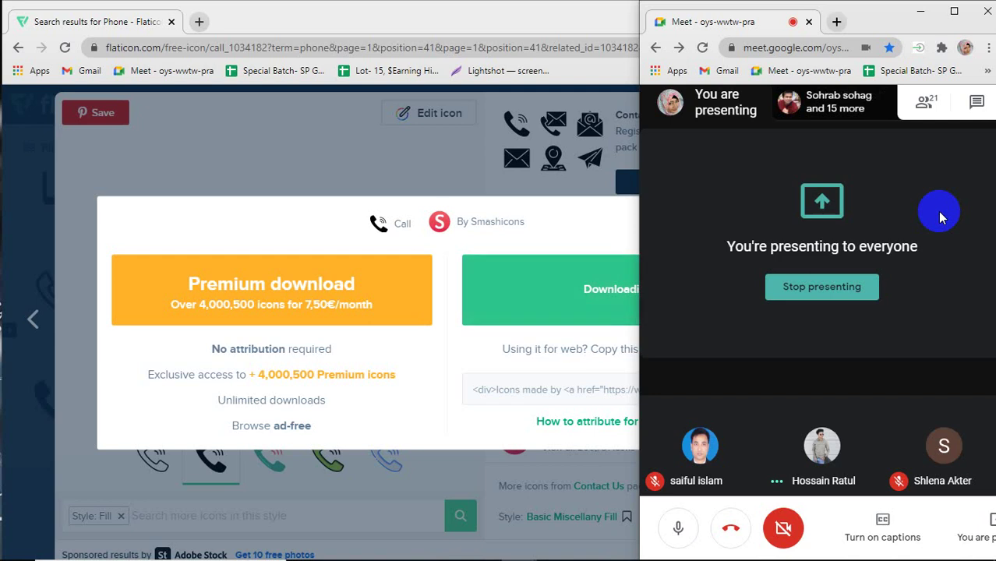
left_click(397, 15)
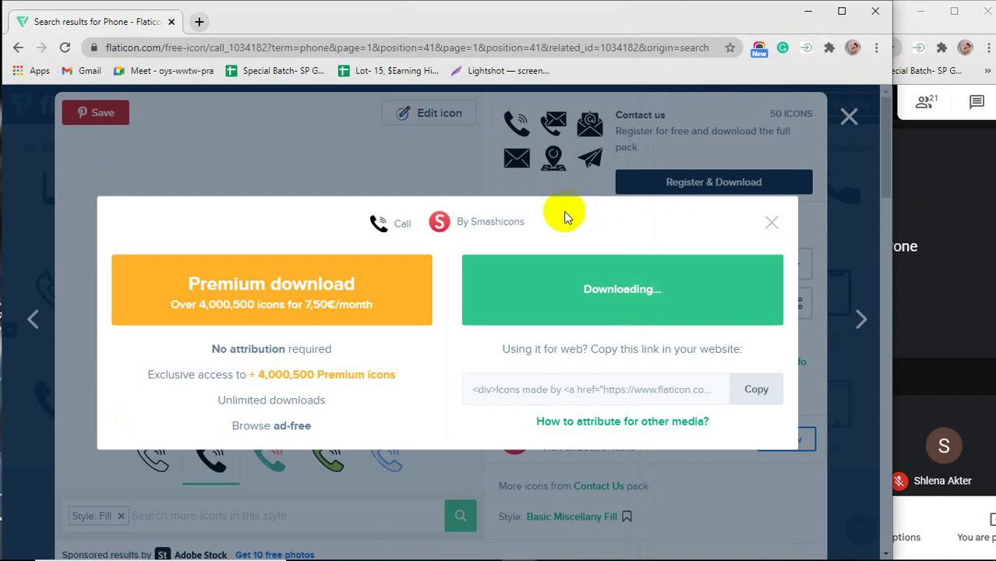
left_click(391, 296)
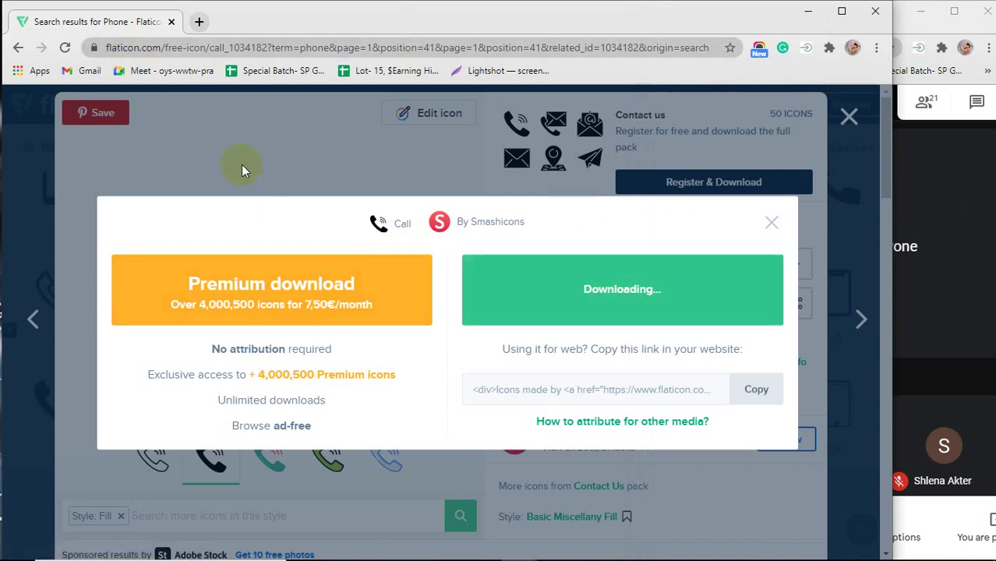
left_click(198, 21)
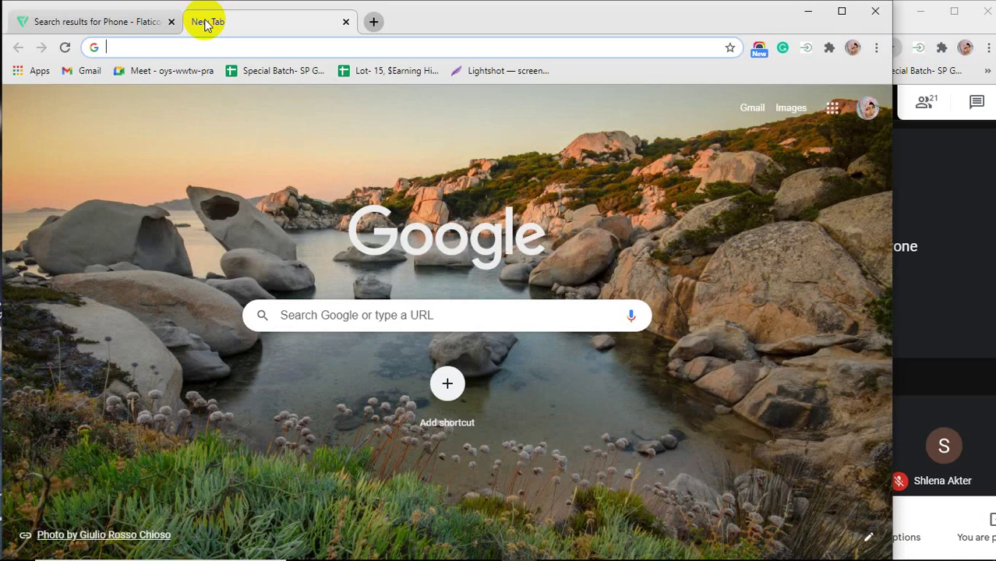
Go to icofont.com and download the icofont.zip package.
type("ico")
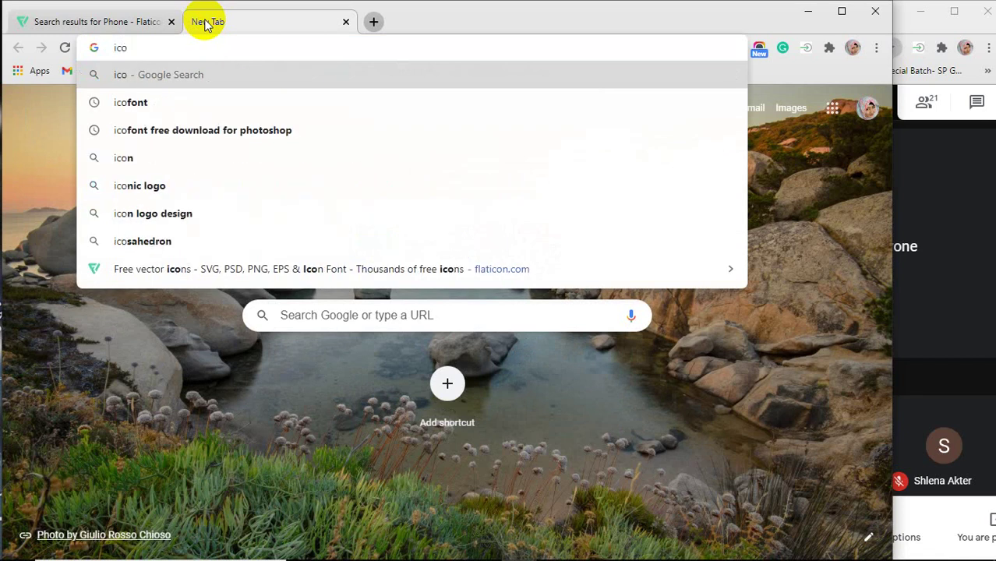
type("font")
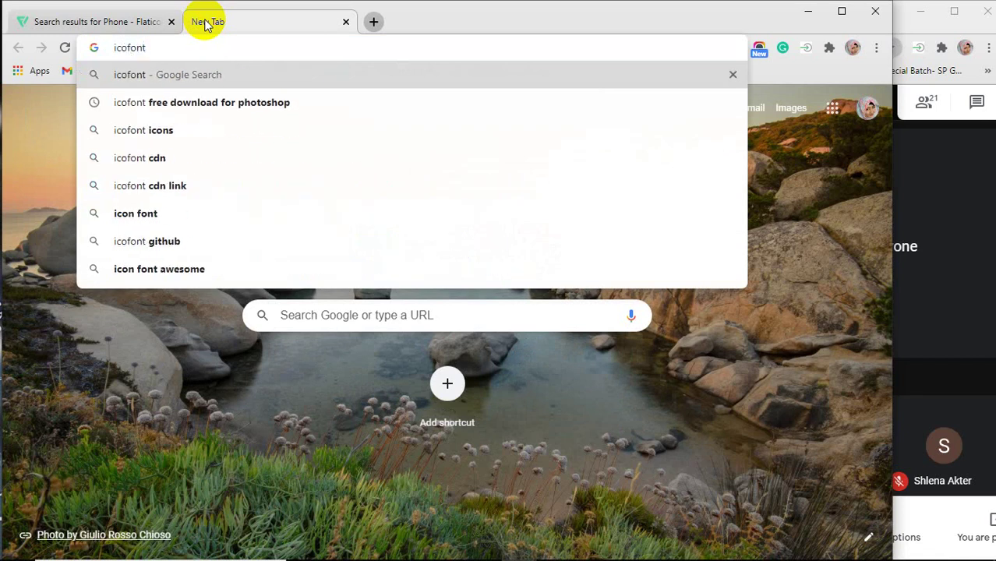
type(".com")
key("Return")
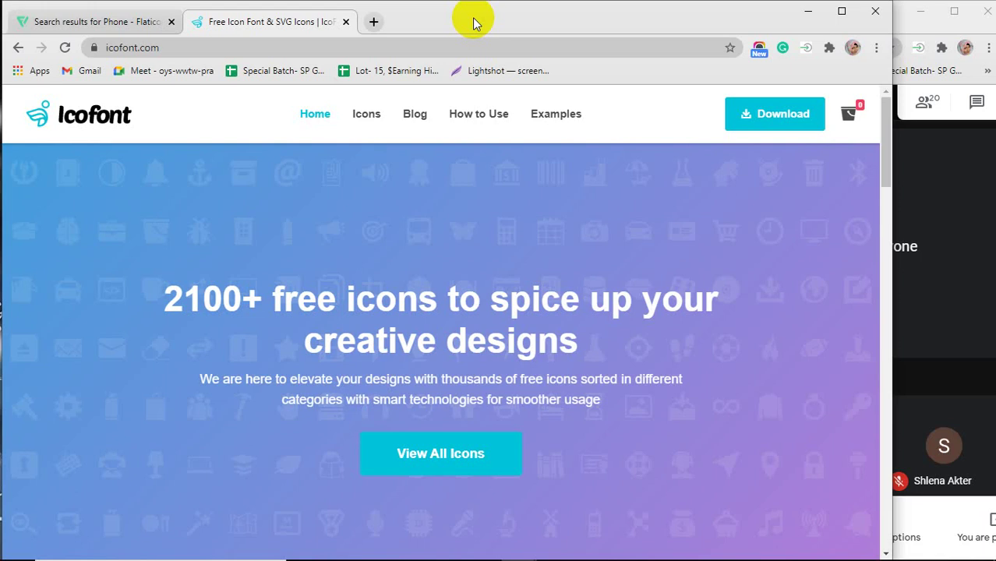
left_click(767, 121)
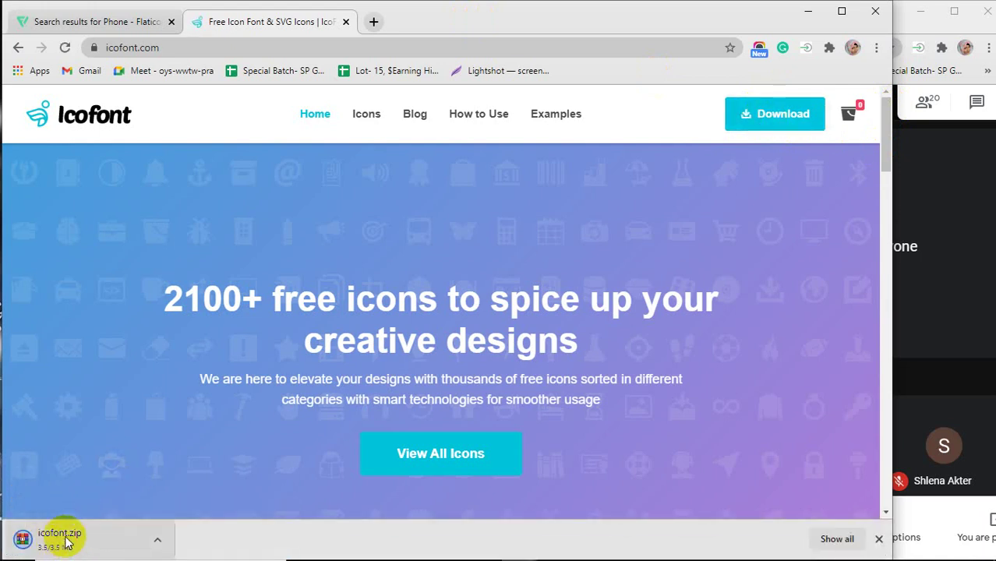
Flip between the Flaticon and Icofont tabs, then minimise Chrome to reveal the Downloads folder.
left_click(58, 23)
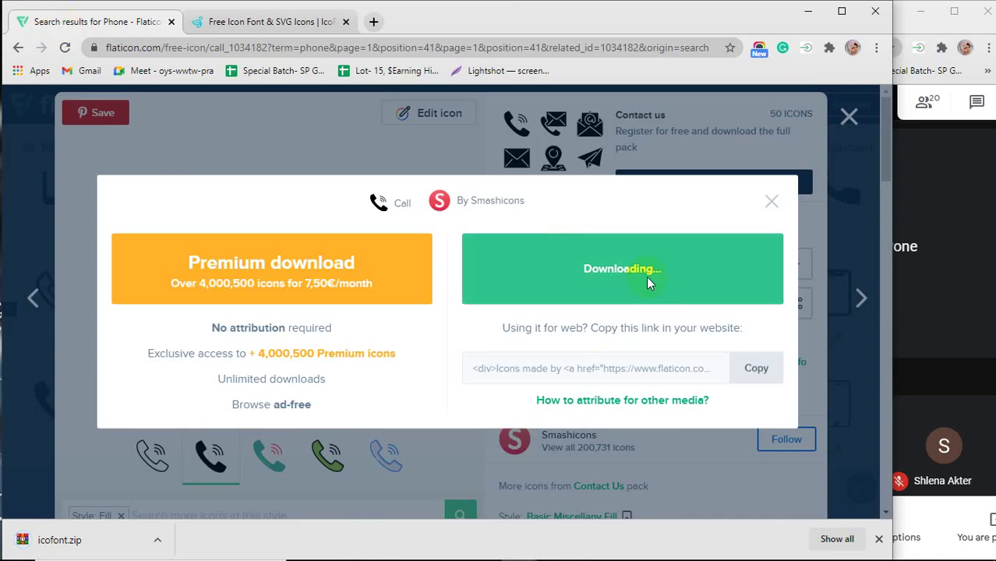
left_click(282, 30)
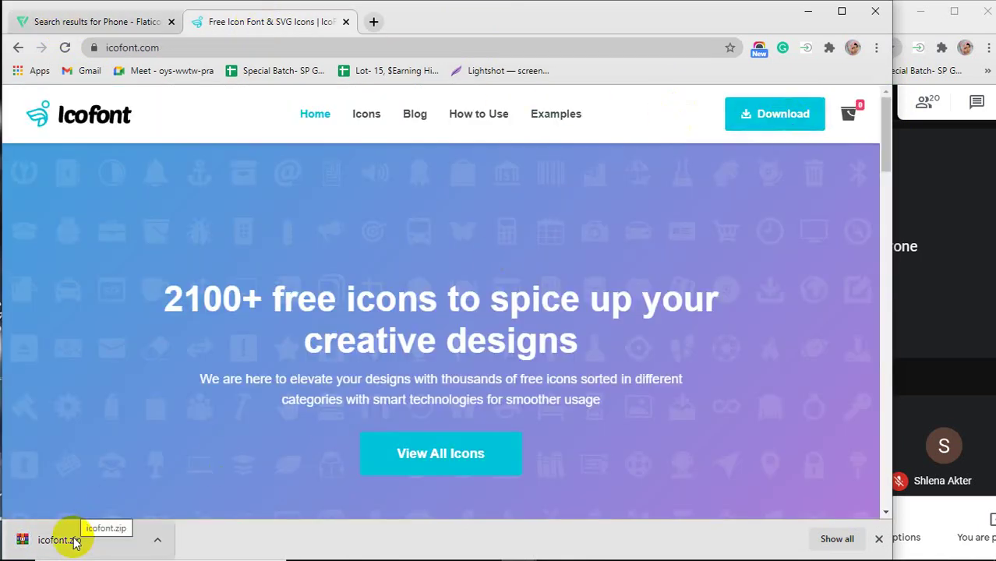
left_click(92, 26)
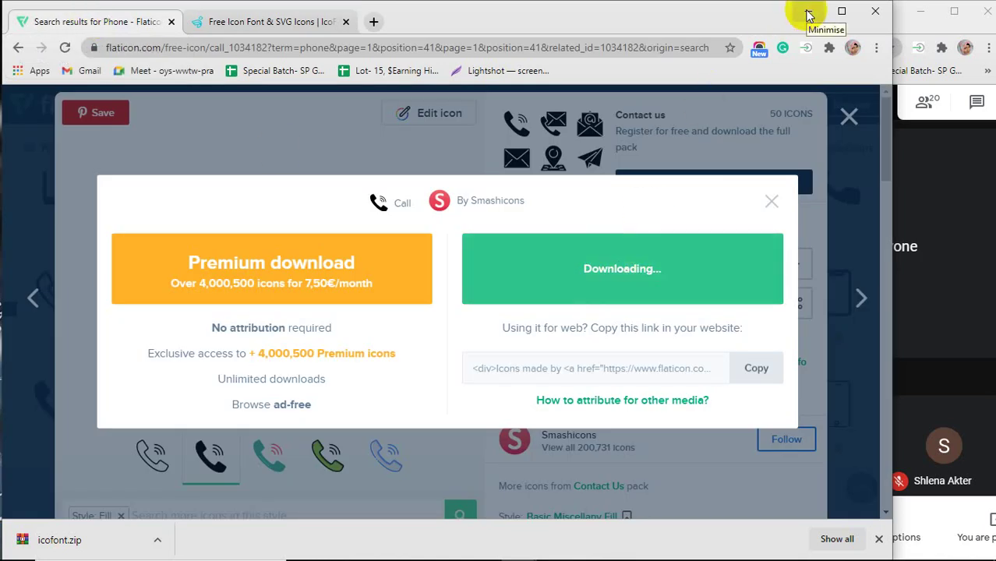
left_click(261, 23)
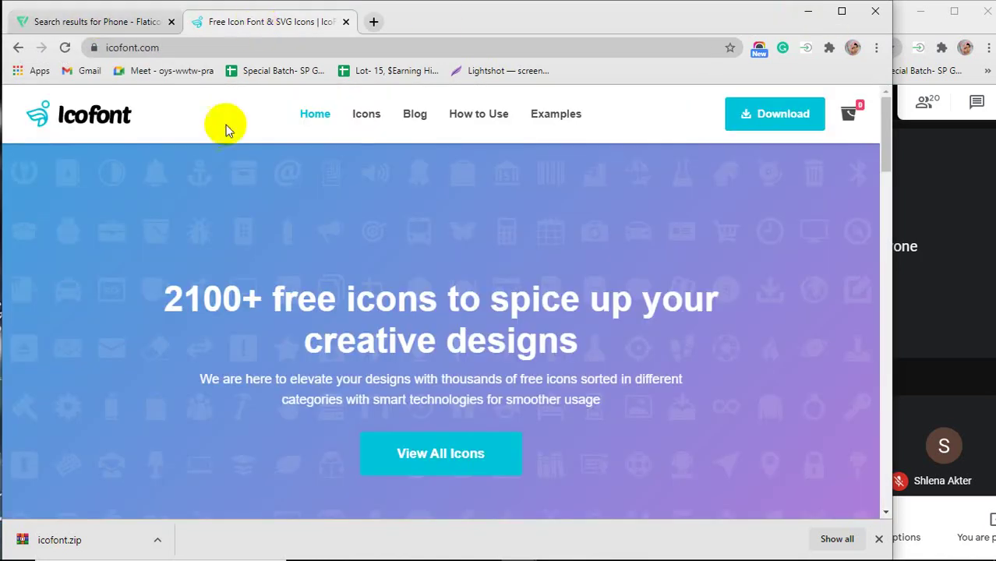
left_click(809, 12)
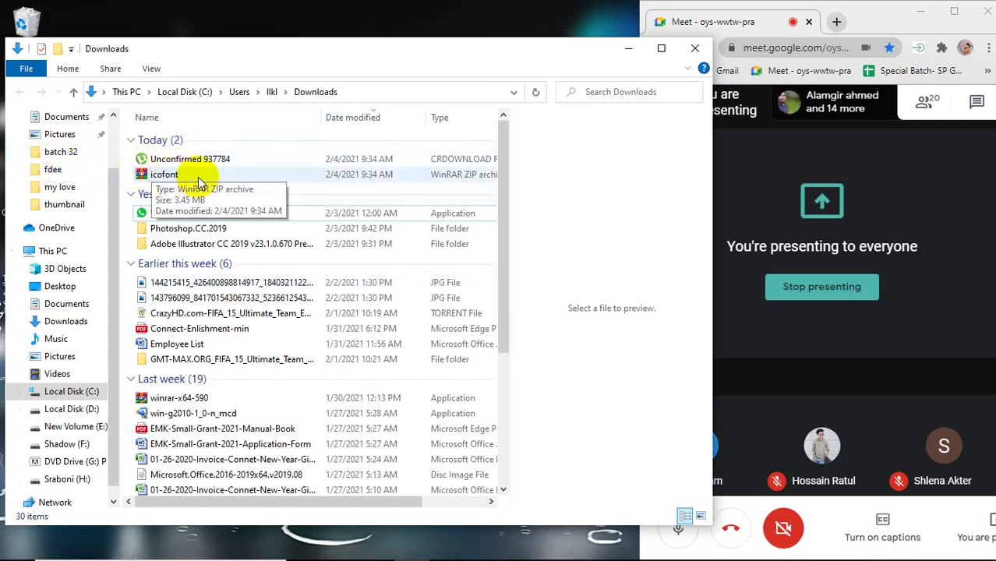
Copy the icofont archive to the Desktop and extract it there.
left_click(201, 182)
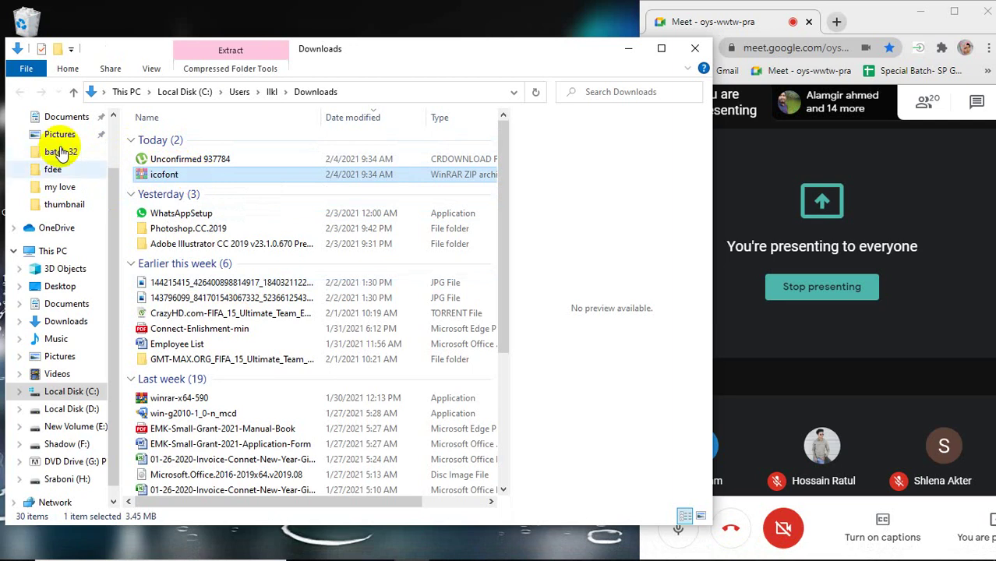
left_click(54, 286)
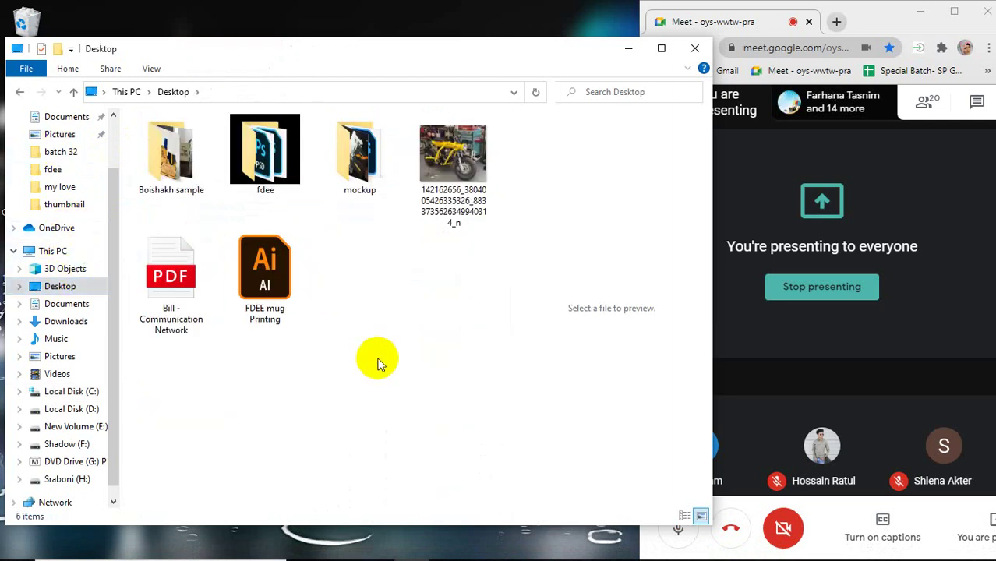
key("ctrl+v")
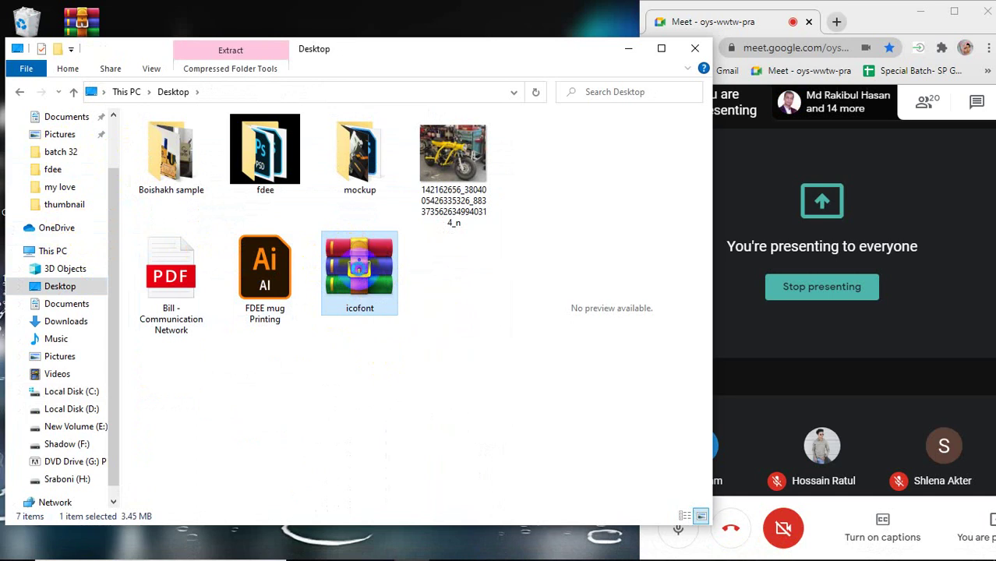
right_click(359, 275)
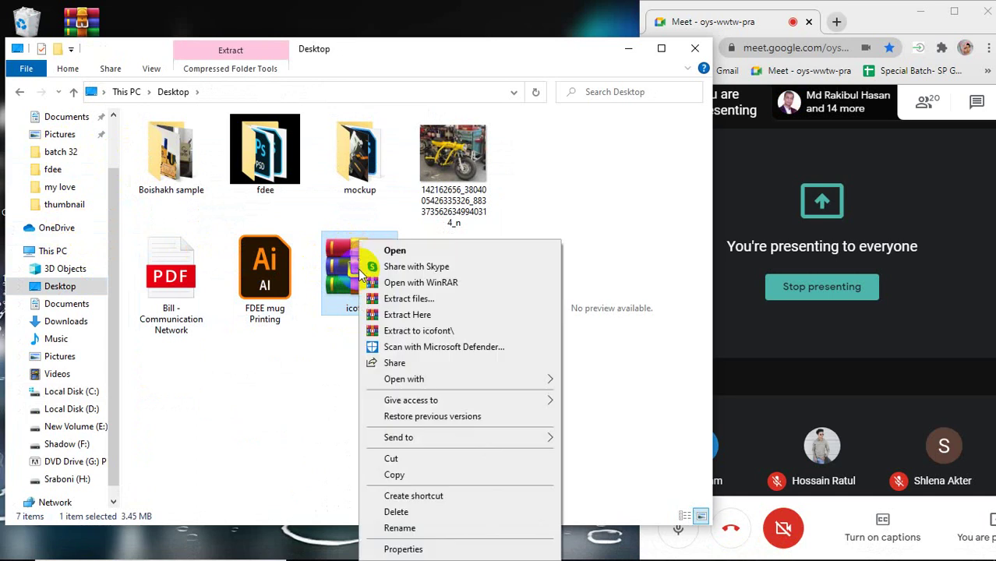
left_click(408, 316)
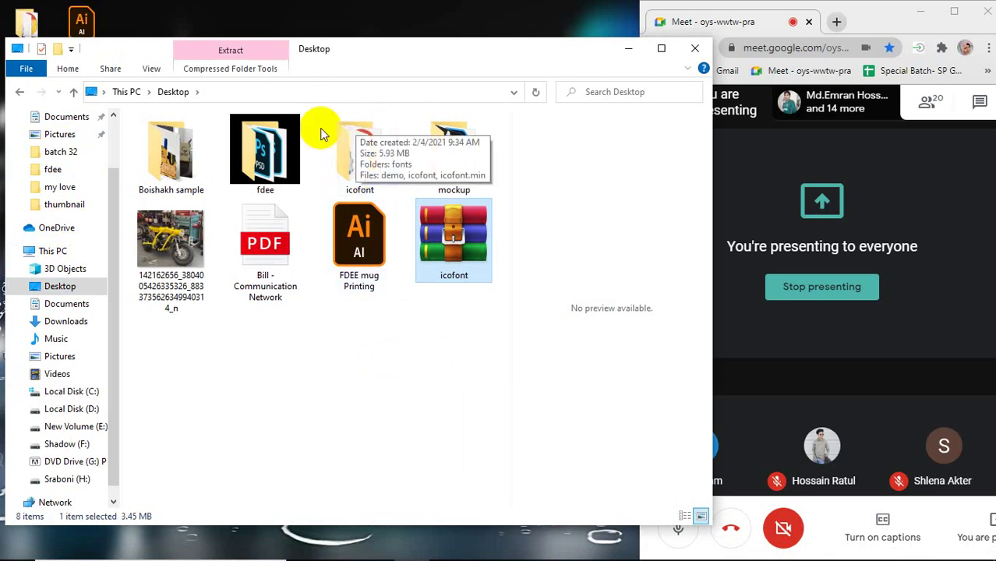
Open the extracted icofont\fonts folder and show its five font files as large icons.
left_click(353, 158)
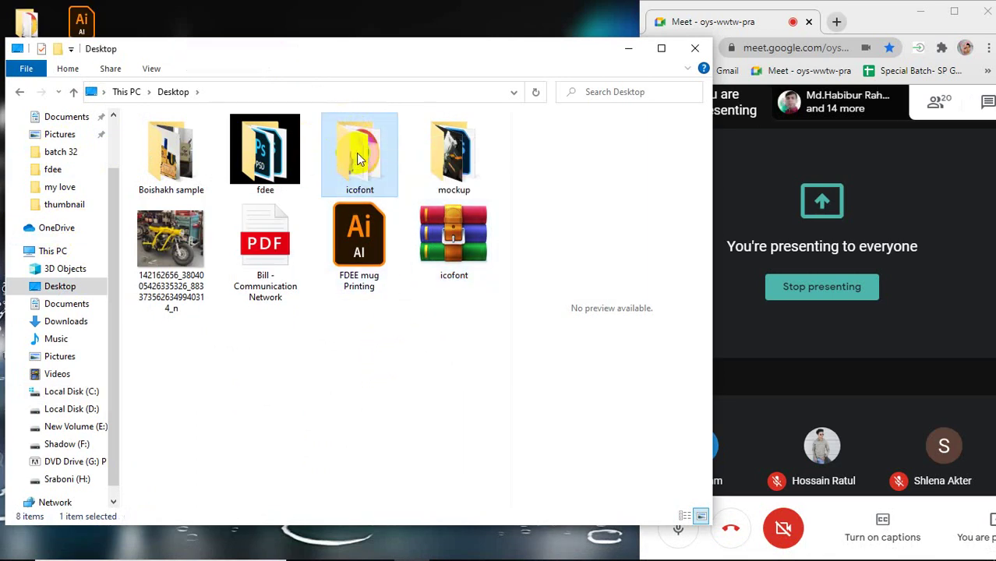
double_click(357, 158)
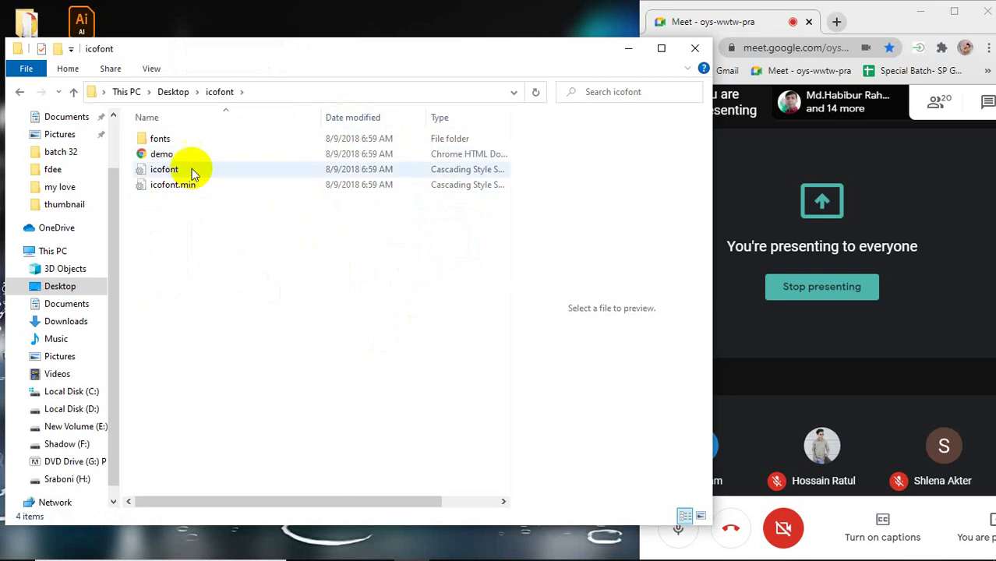
double_click(190, 139)
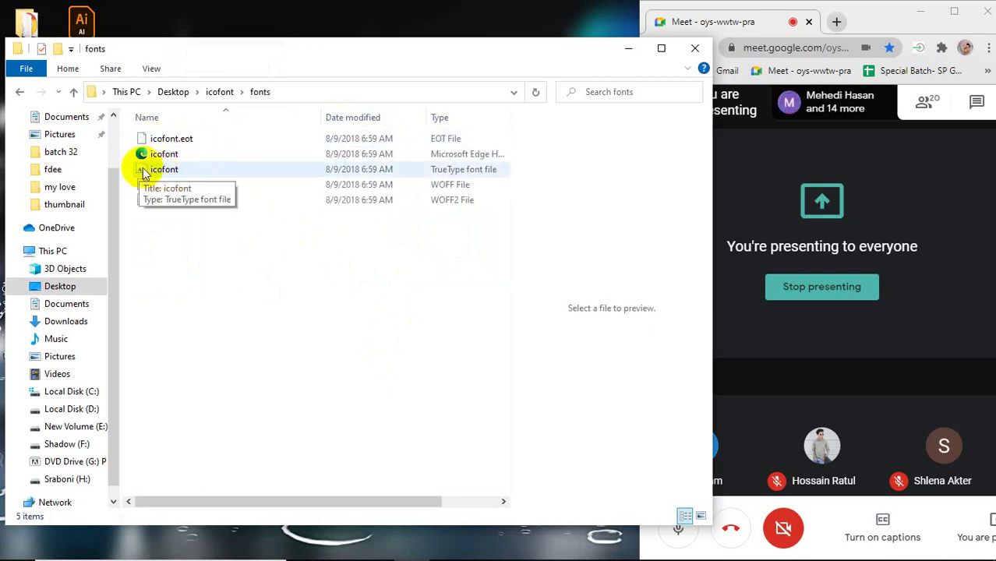
scroll(152, 172, "up", 2)
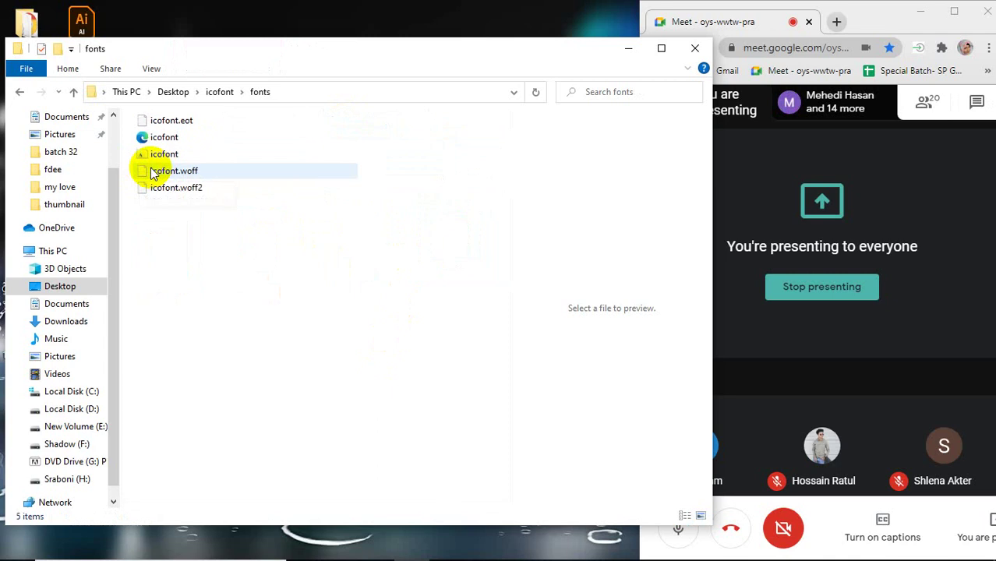
scroll(148, 175, "up", 4)
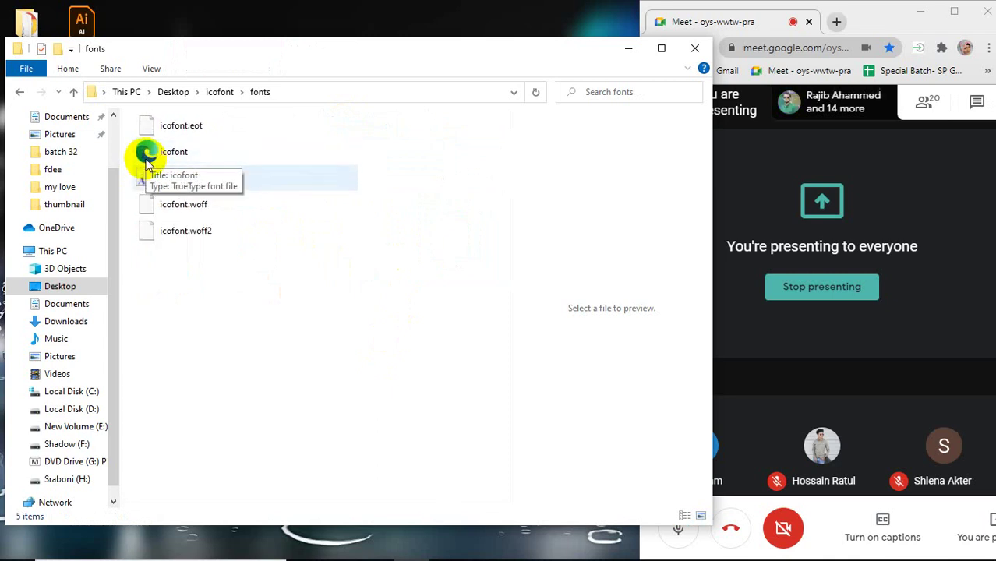
left_click(702, 516)
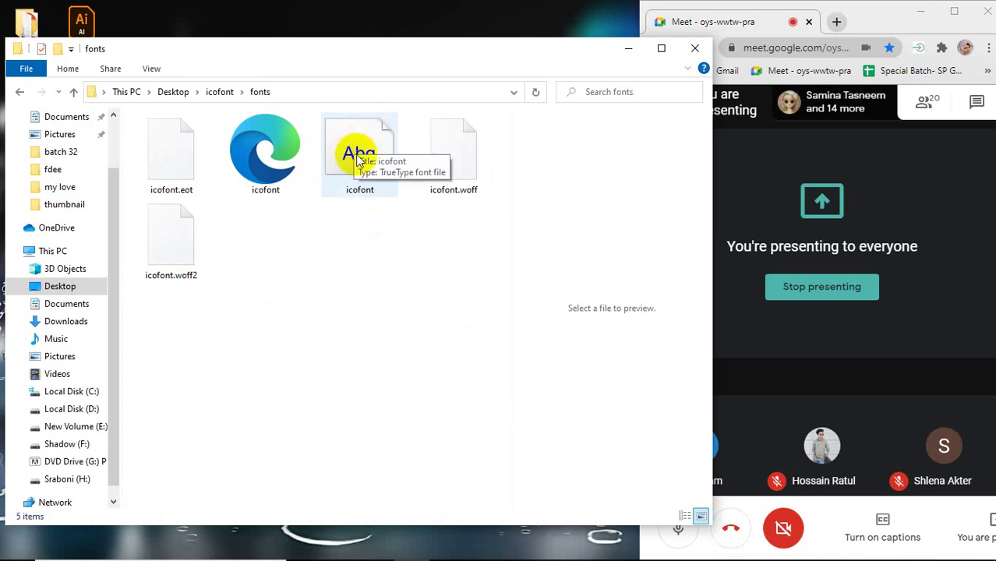
Install the IcoFont font from icofont.ttf, then close the font viewer and fonts folder.
double_click(358, 160)
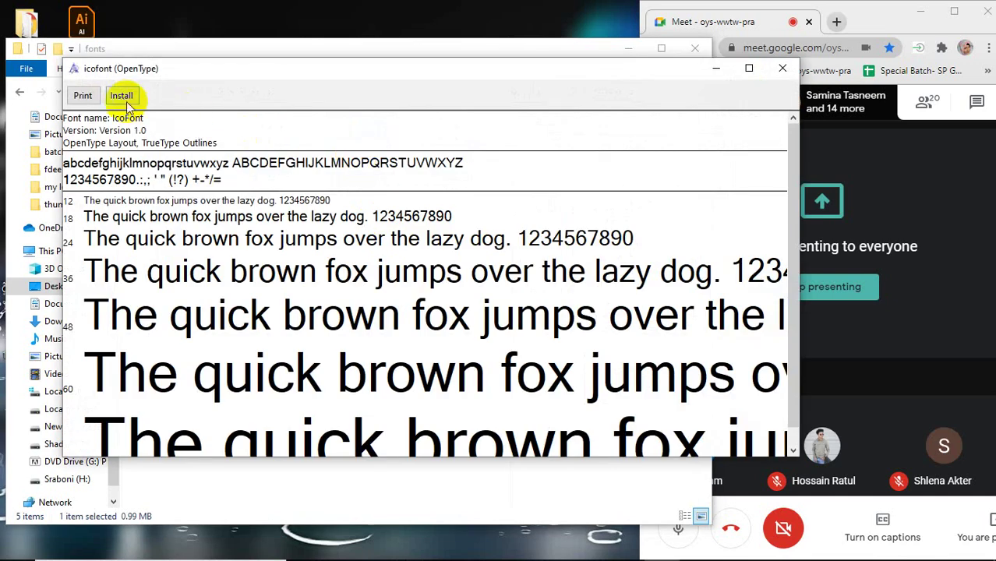
left_click(122, 96)
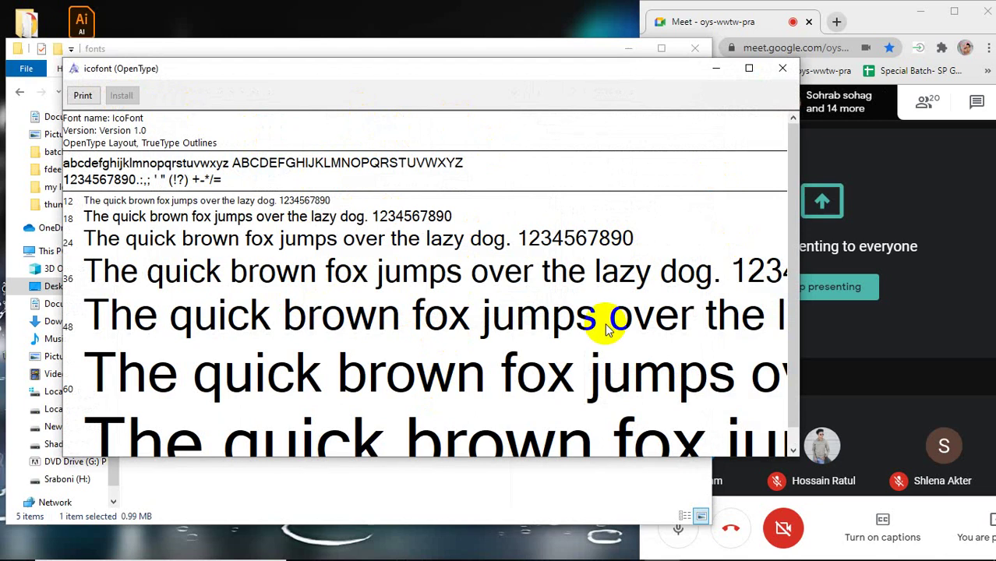
left_click(782, 69)
left_click(692, 48)
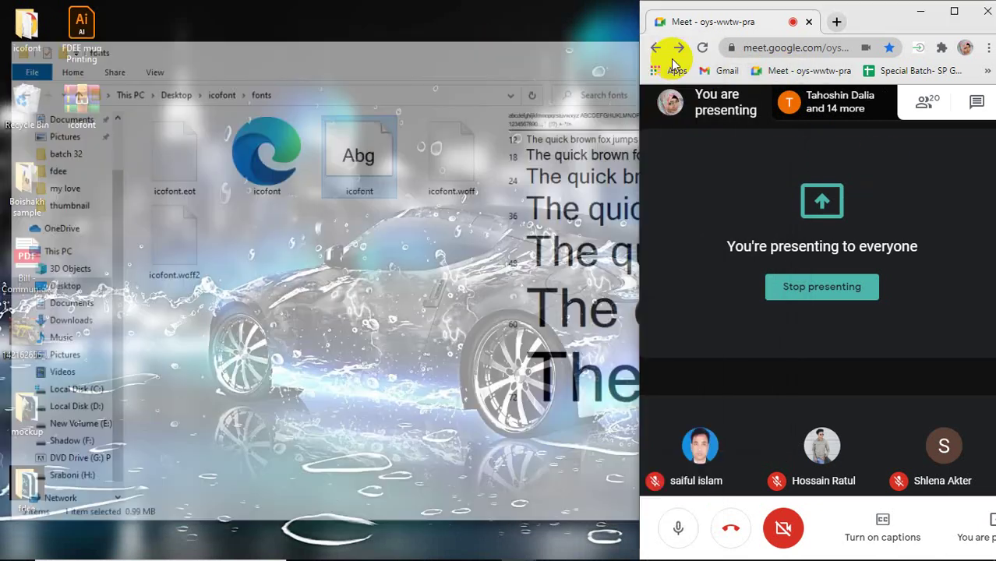
Refresh the desktop and return to the Flyer Design document in Photoshop.
right_click(417, 121)
left_click(457, 160)
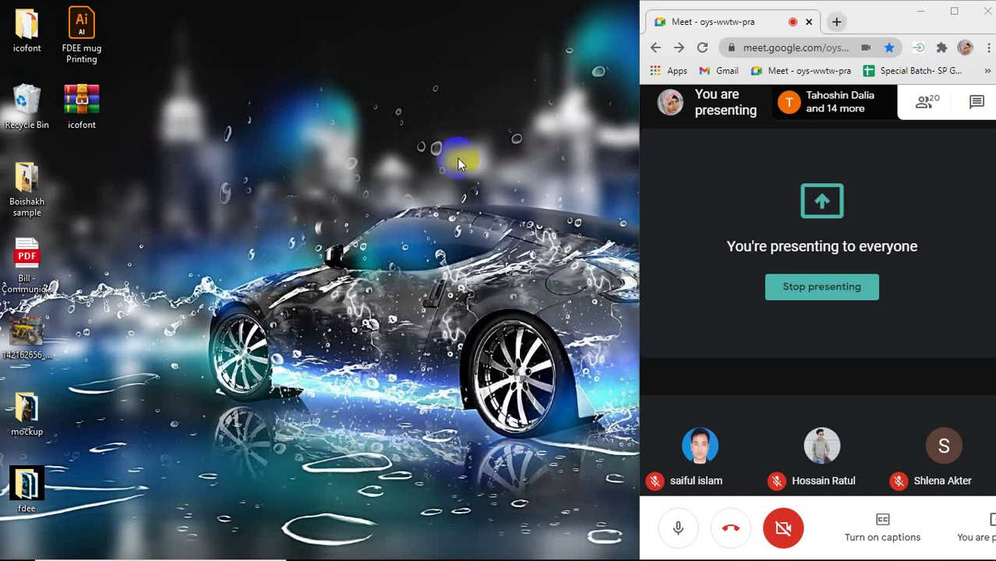
mouse_move(363, 558)
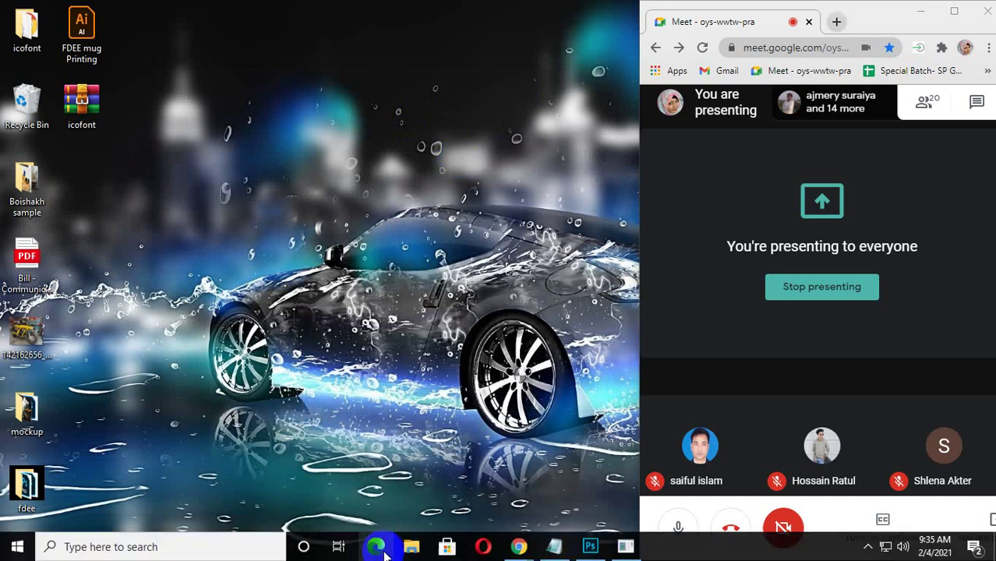
left_click(597, 551)
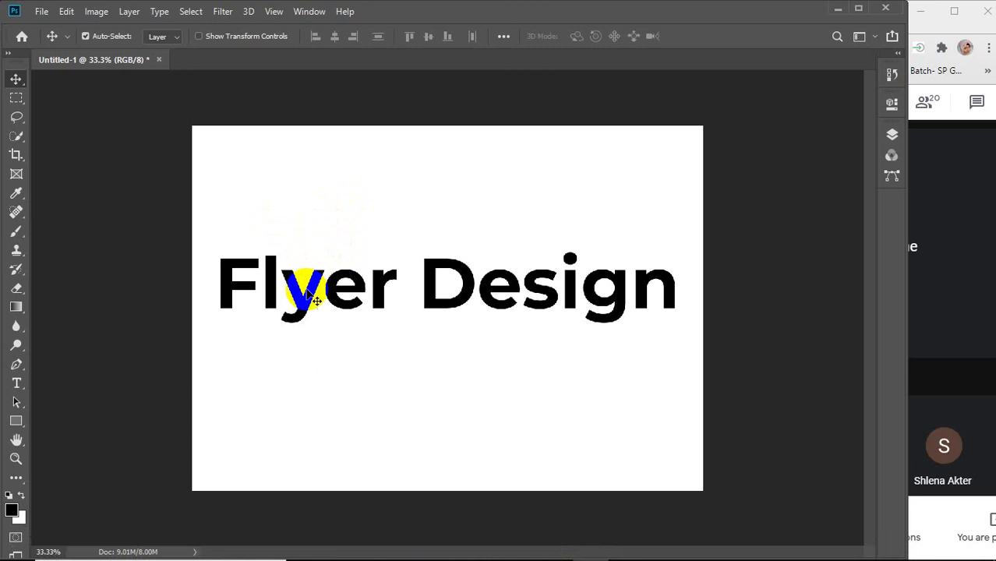
Delete the Flyer Design heading and type 123456789 as a new text layer.
left_click_drag(311, 290, 318, 201)
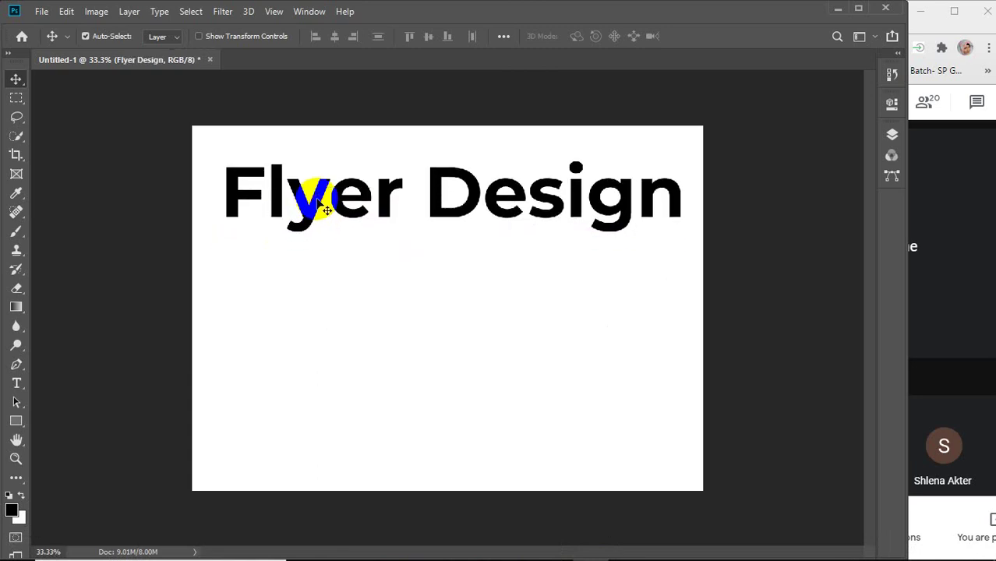
key("Delete")
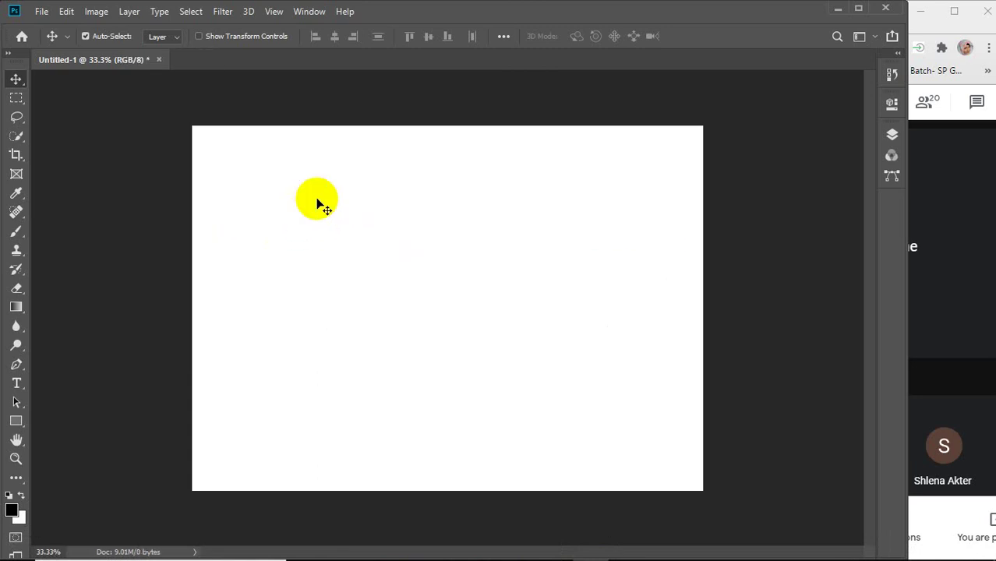
left_click(17, 384)
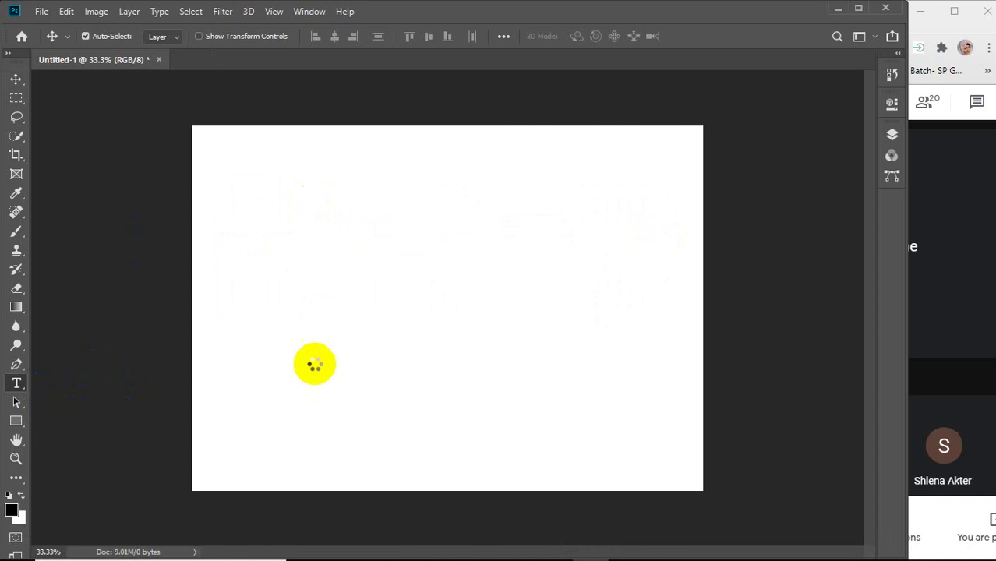
left_click(309, 288)
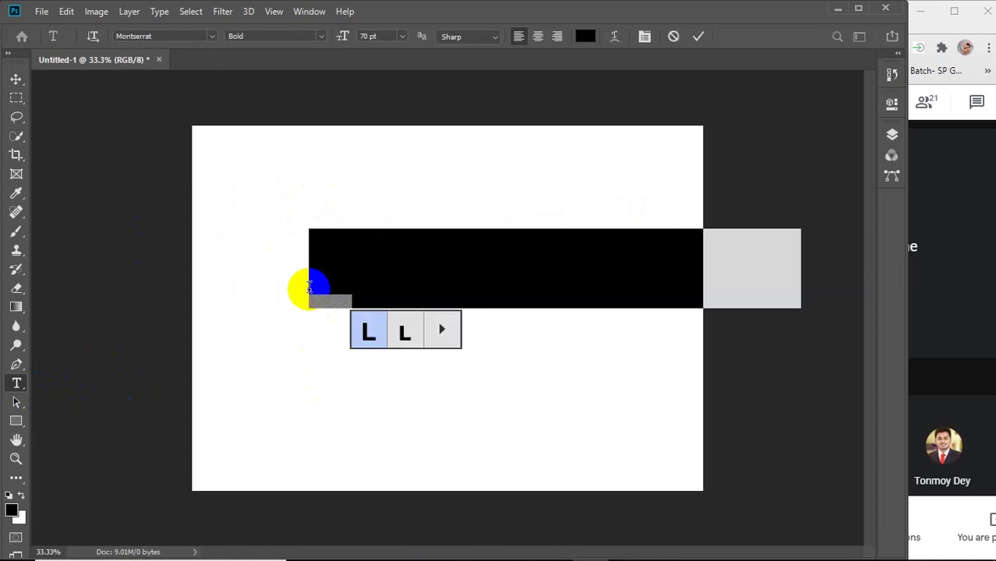
type("12")
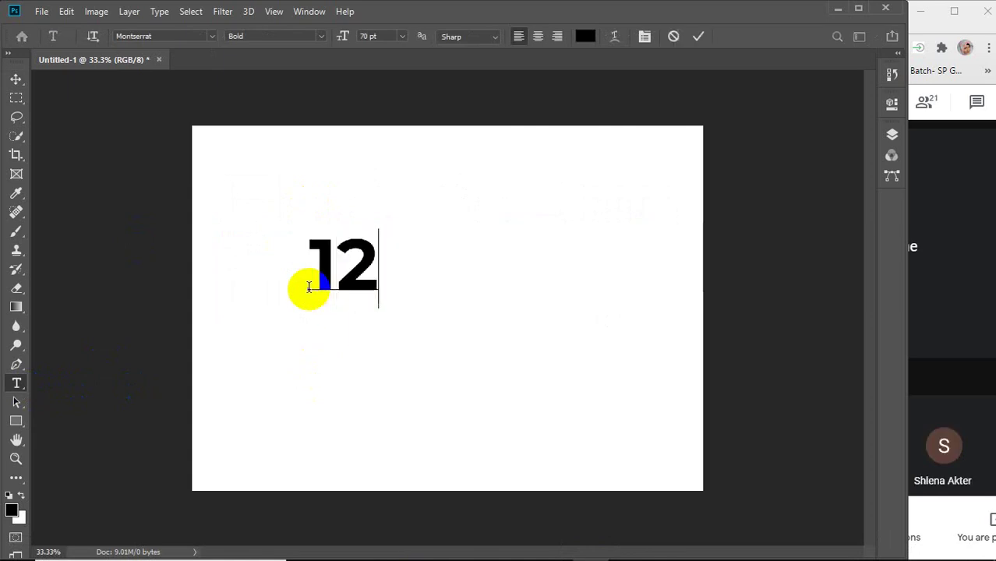
type("3456789")
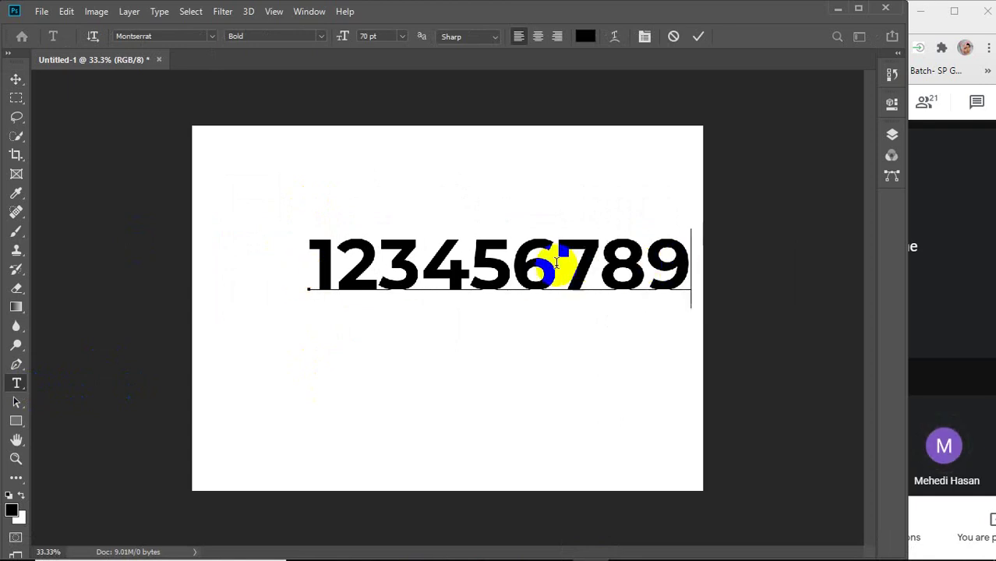
left_click(83, 112)
Move the 123456789 text down toward the canvas centre.
left_click(17, 84)
left_click_drag(391, 229, 334, 322)
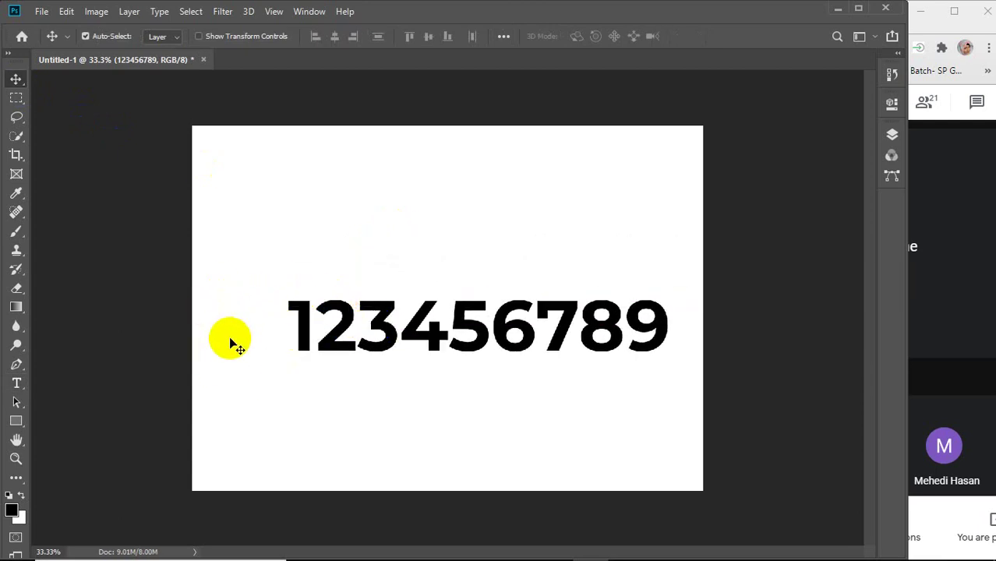
left_click(316, 338)
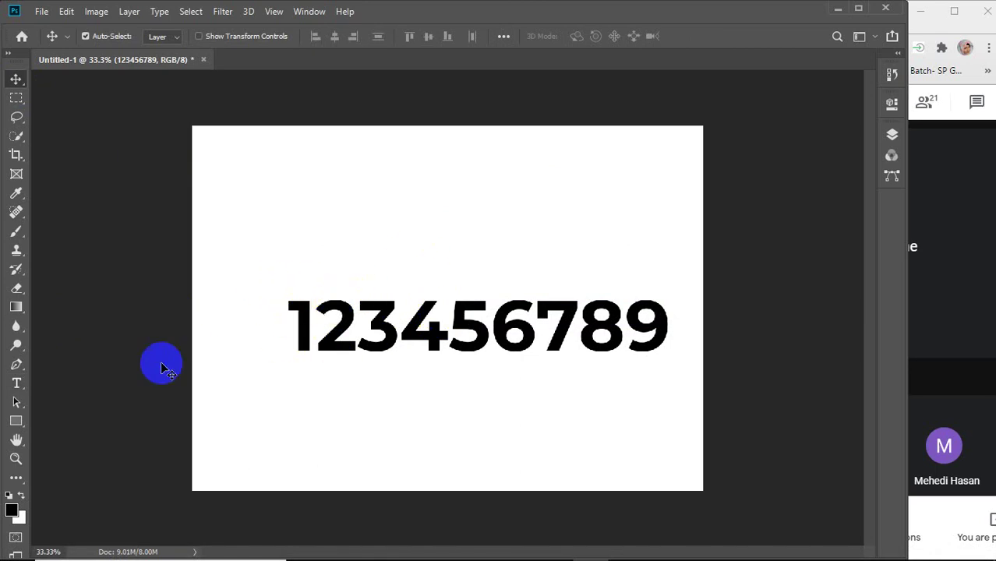
left_click(17, 383)
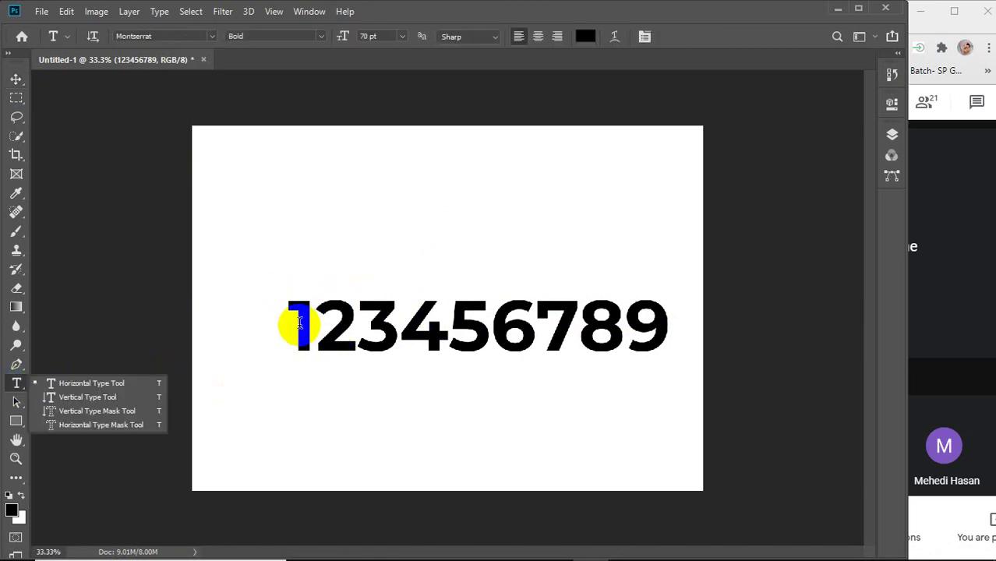
Return to the icofont.com home page in Chrome and open View All Icons.
mouse_move(343, 555)
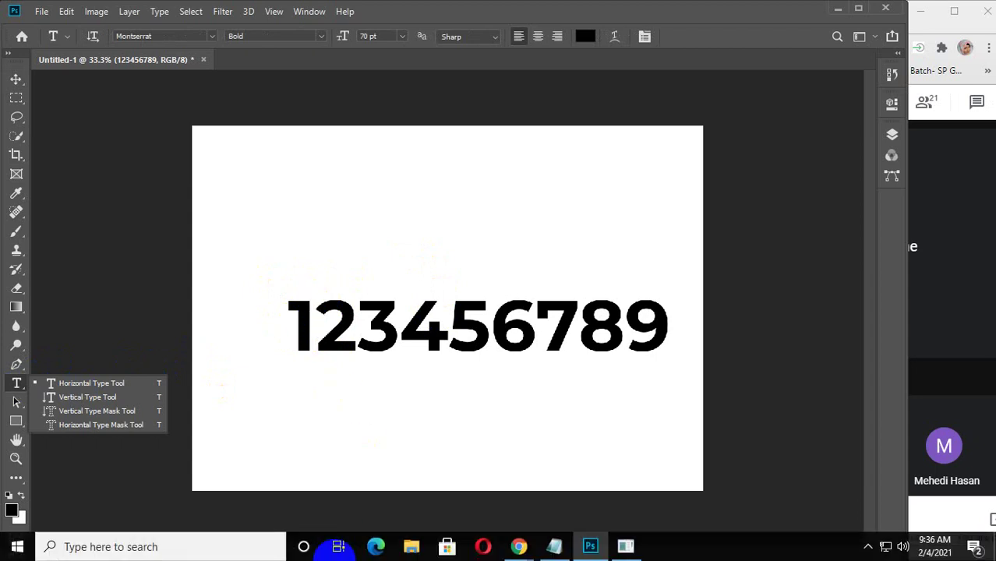
mouse_move(519, 546)
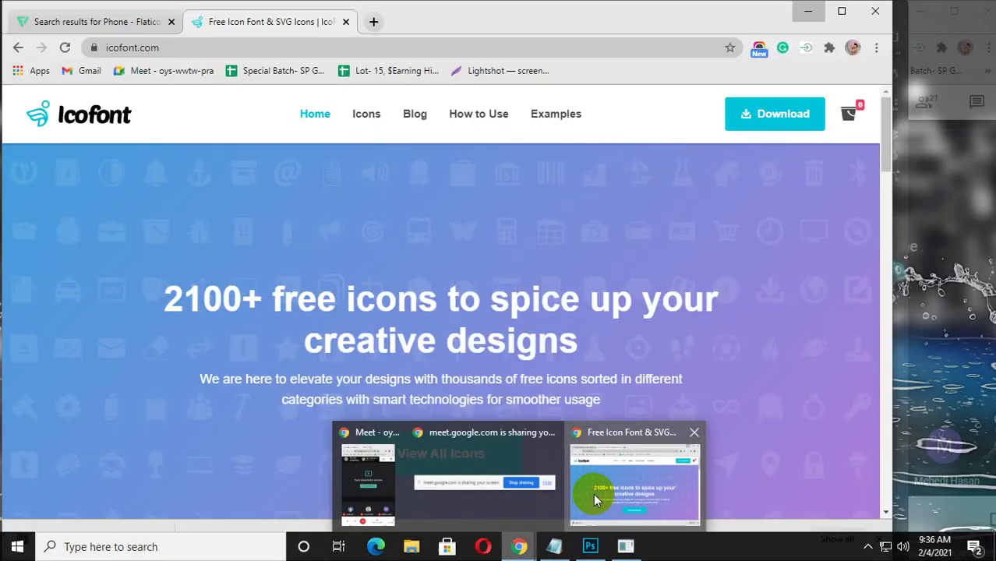
left_click(638, 475)
scroll(411, 230, "down", 4)
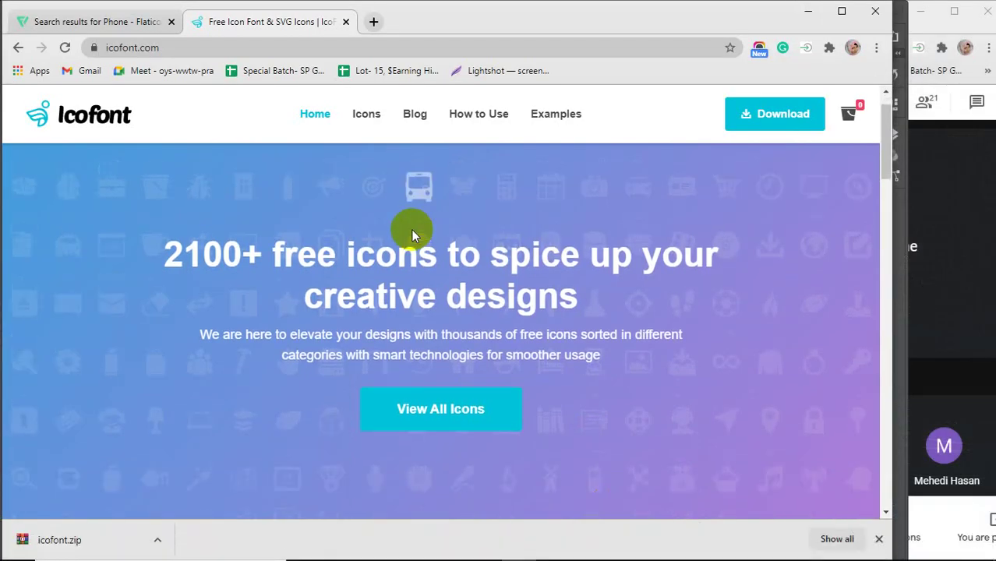
scroll(411, 229, "down", 12)
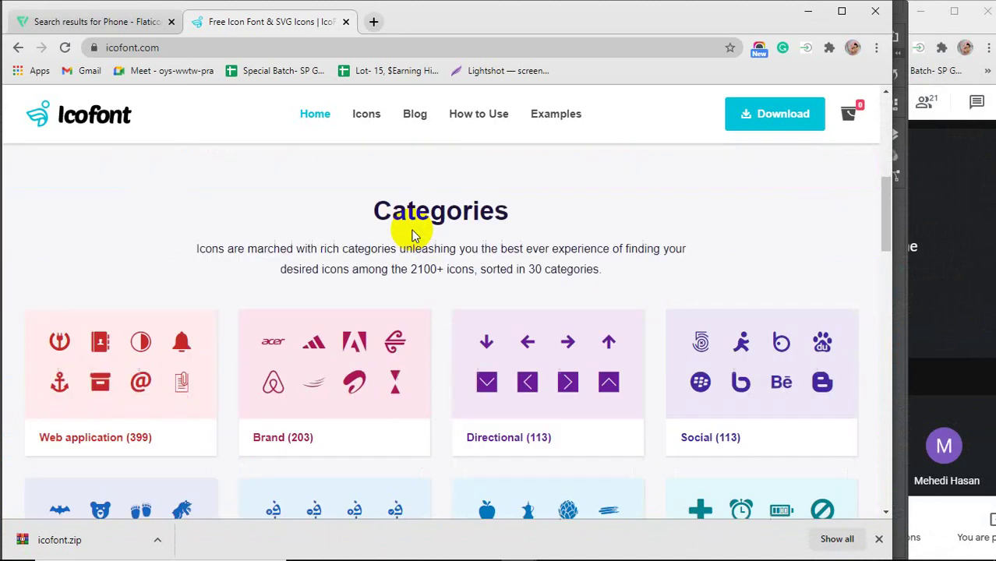
scroll(411, 231, "down", 3)
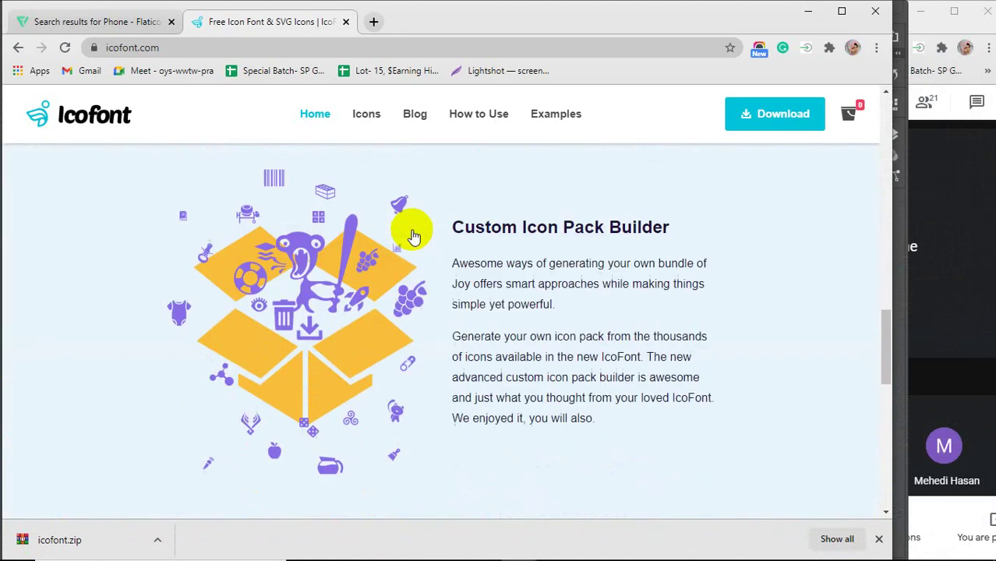
scroll(412, 230, "up", 15)
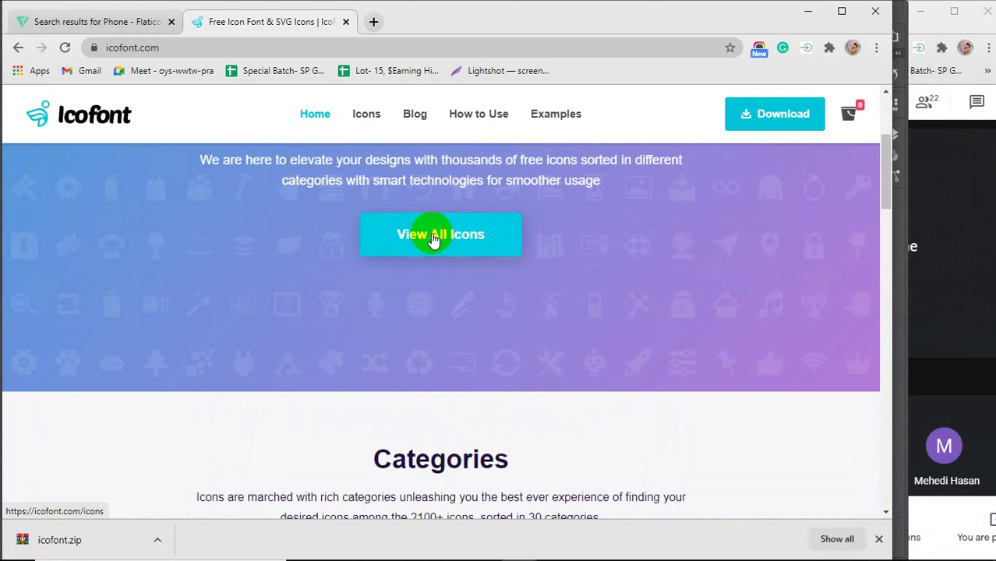
left_click(435, 239)
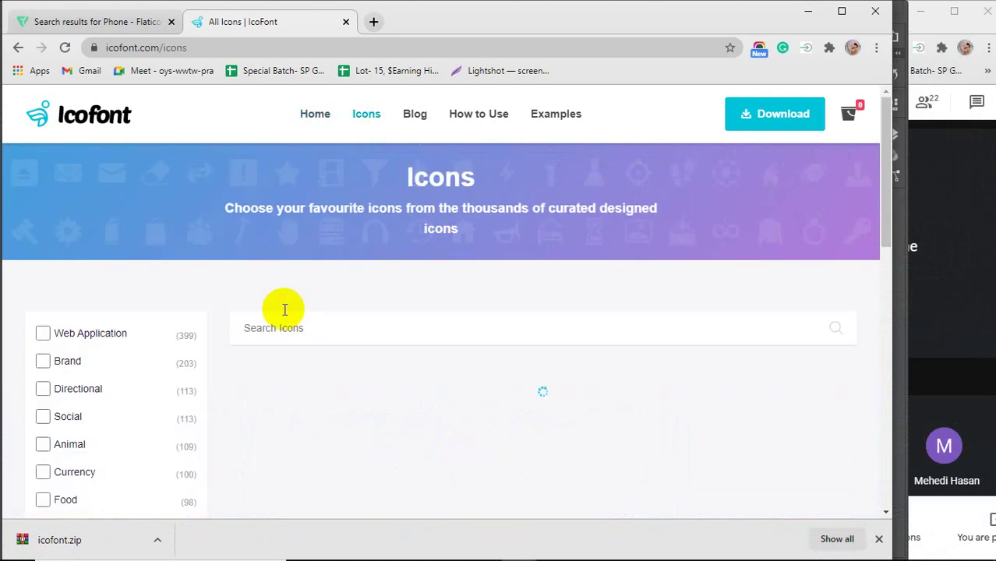
scroll(493, 400, "down", 12)
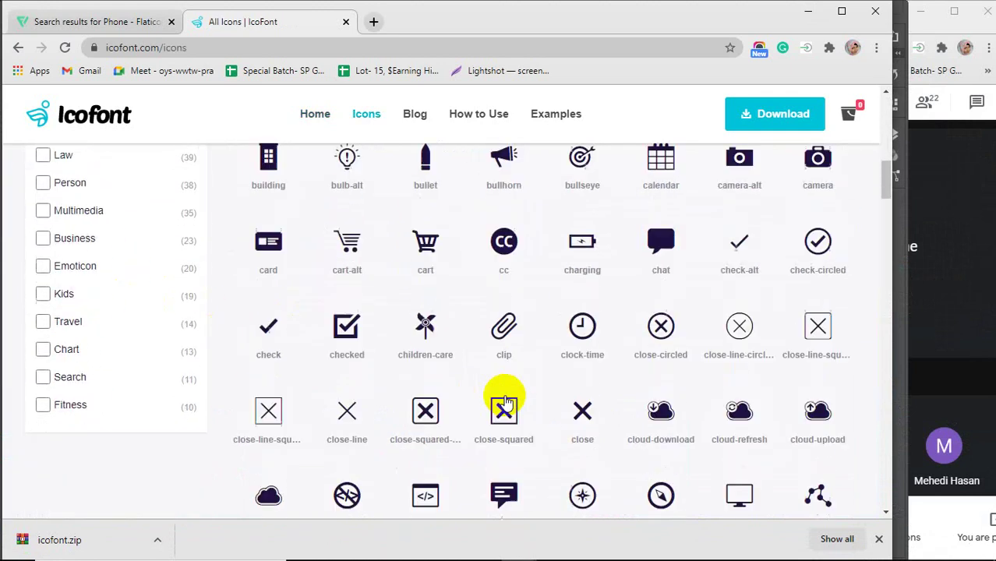
scroll(374, 401, "up", 12)
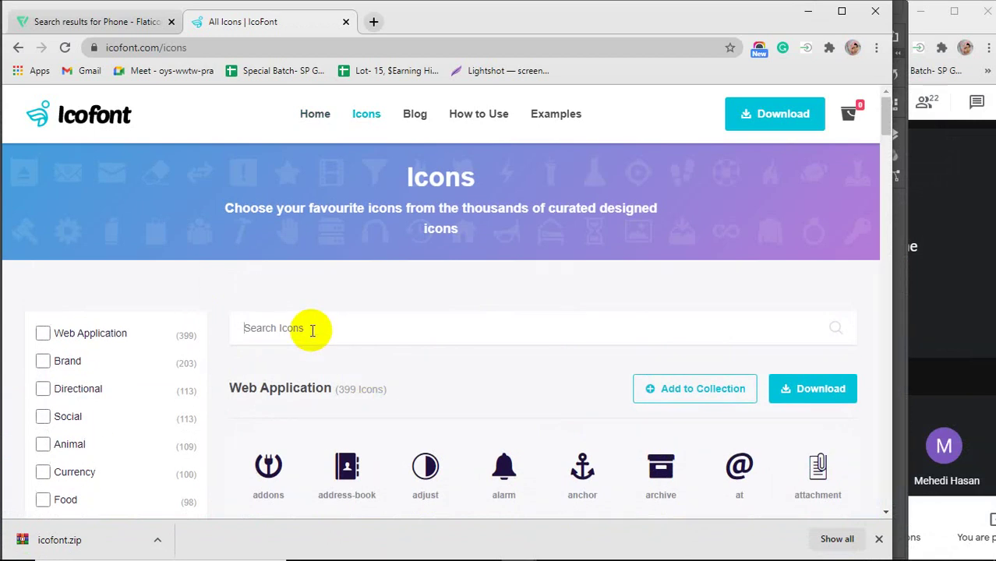
Search the icons for 'phone' and copy the plain phone icon.
type("hone")
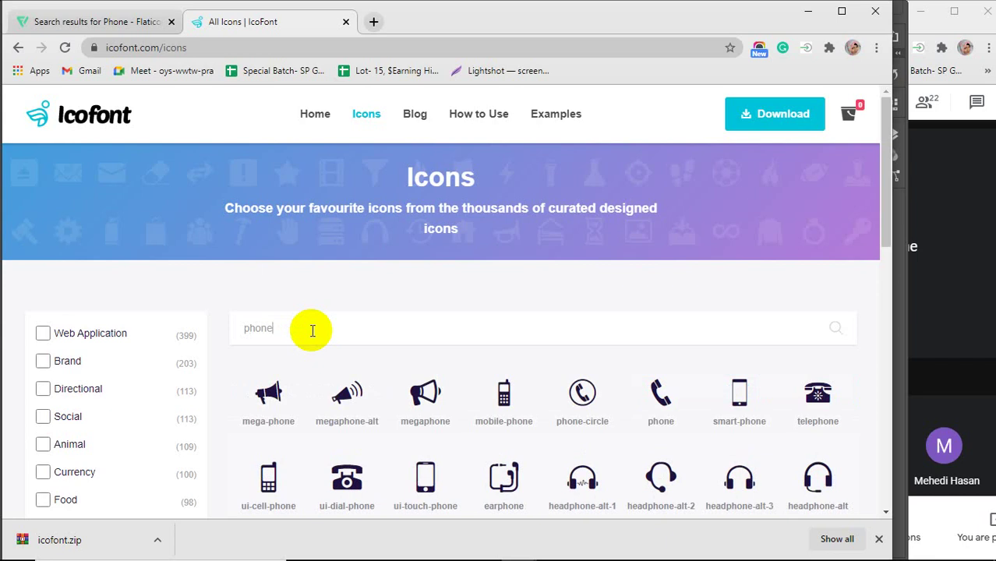
scroll(442, 321, "down", 1)
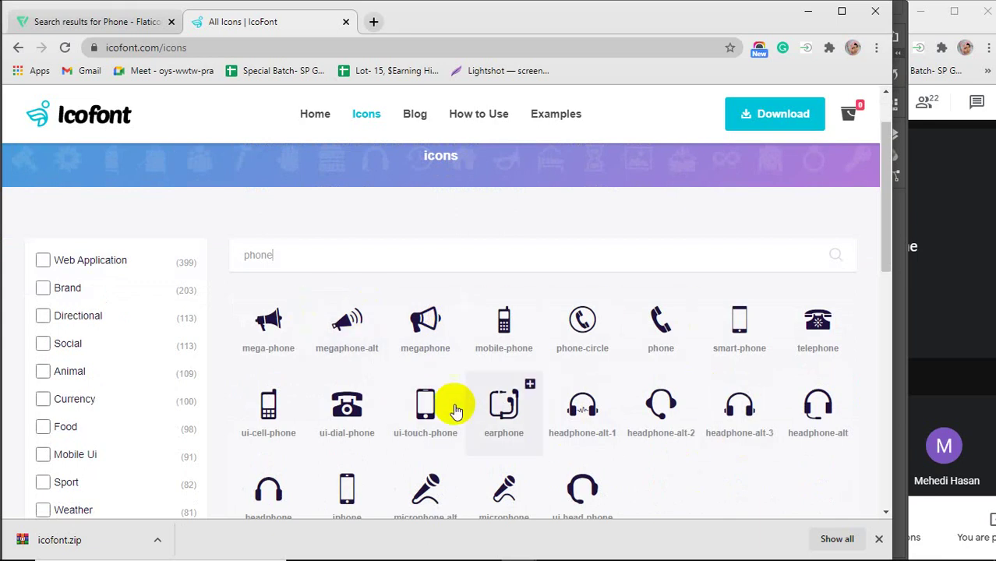
scroll(514, 407, "down", 1)
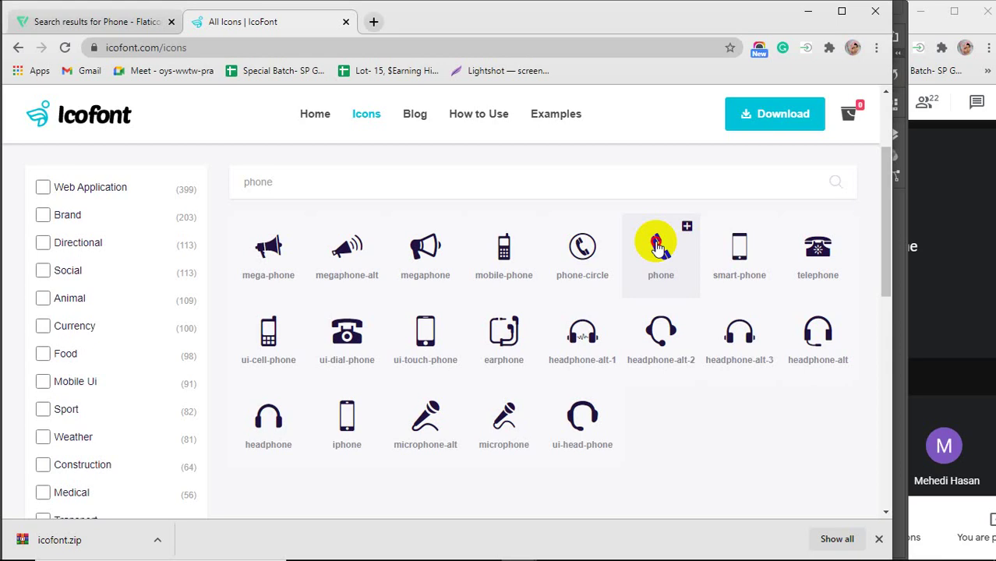
left_click(662, 247)
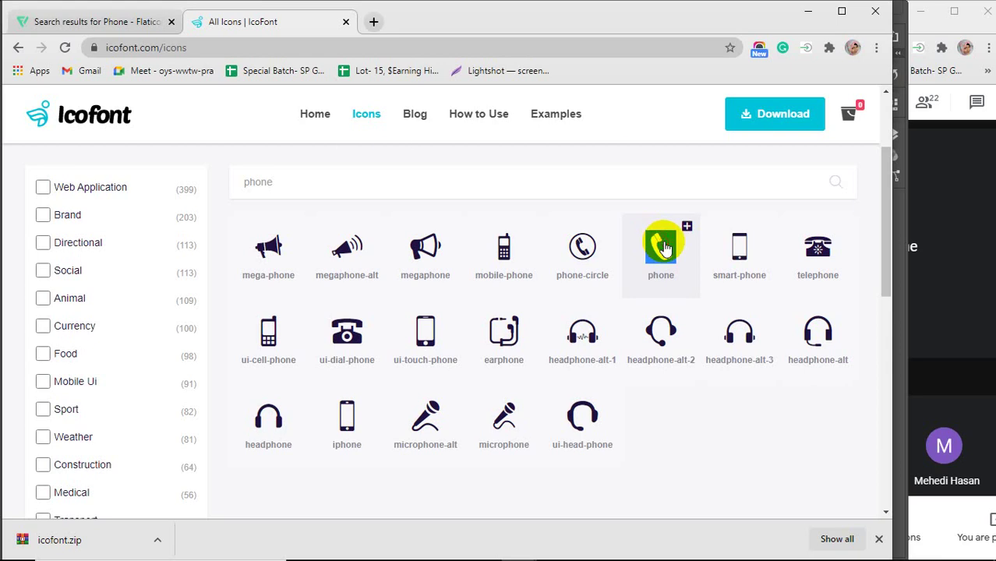
left_click(664, 247)
left_click(664, 251)
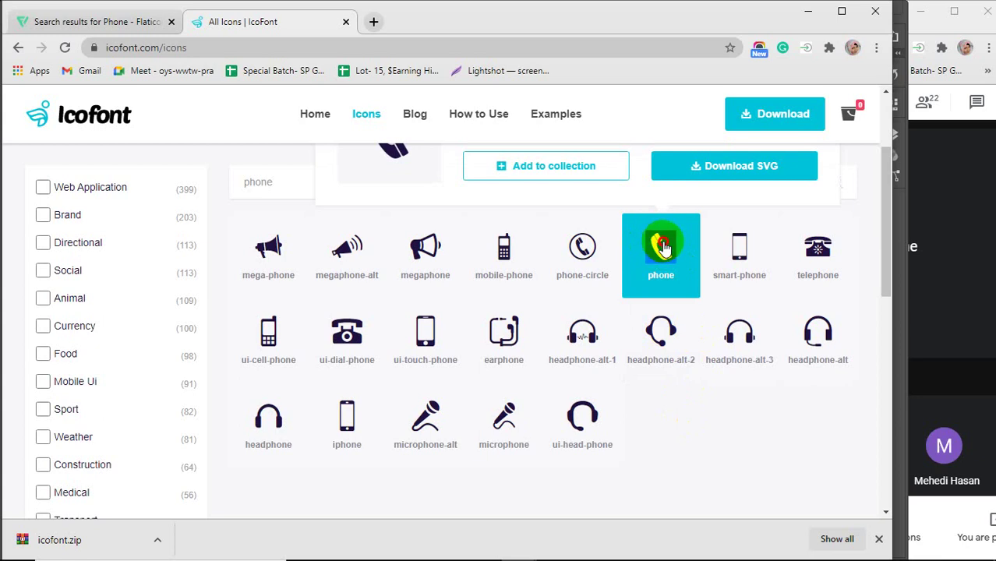
left_click(664, 248)
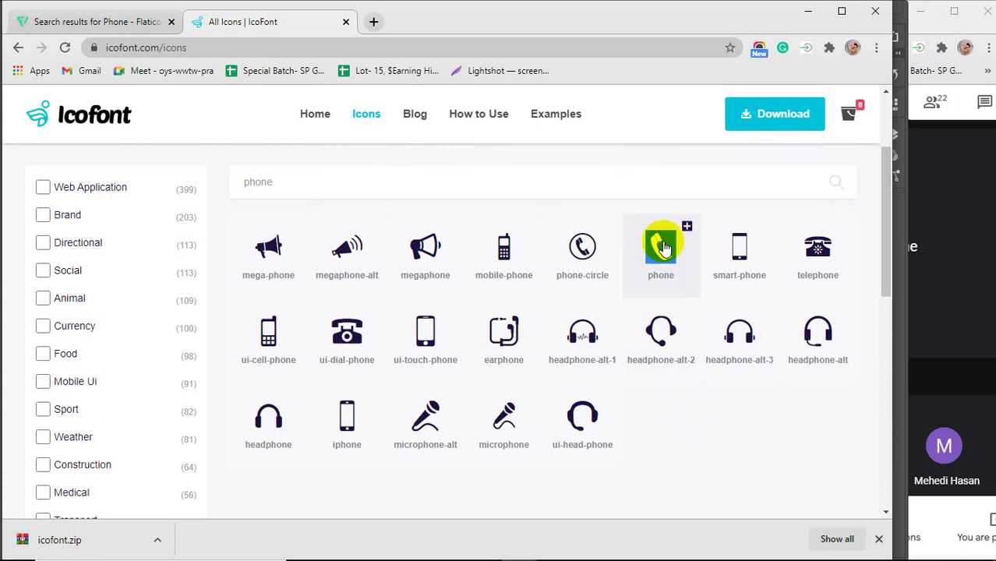
Paste the copied phone glyph before 123456789 and select the pasted character.
mouse_move(393, 559)
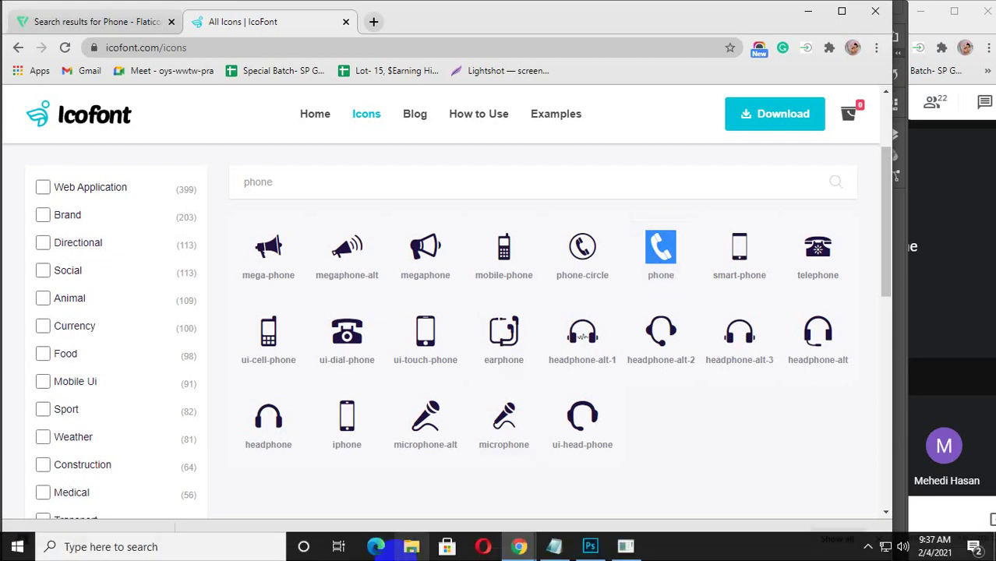
left_click(591, 547)
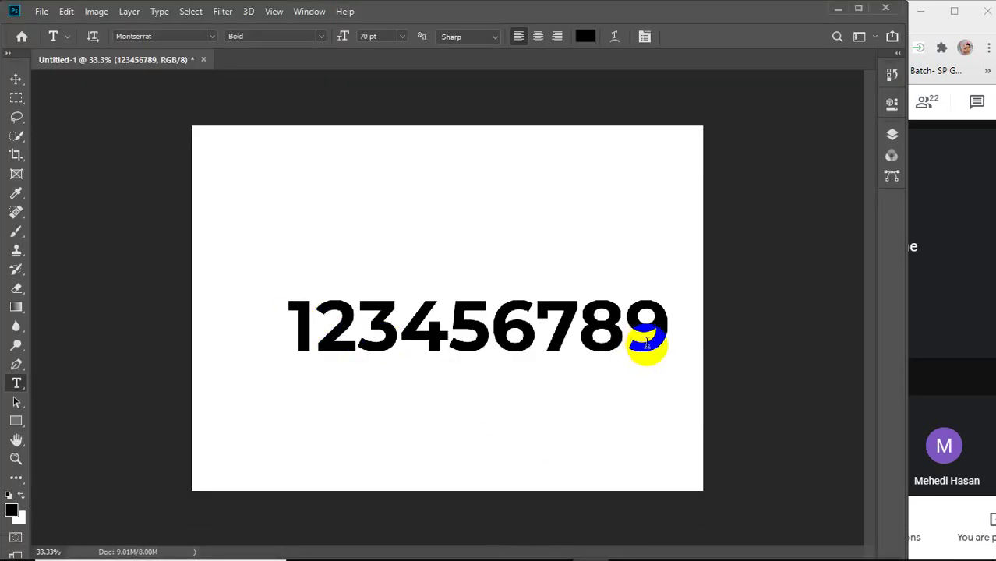
left_click(296, 317)
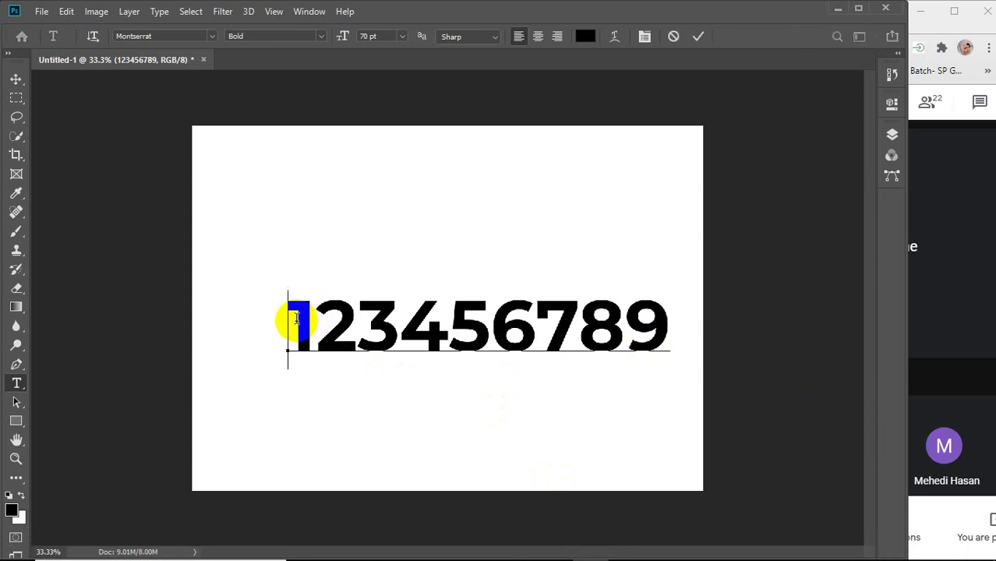
key("ctrl")
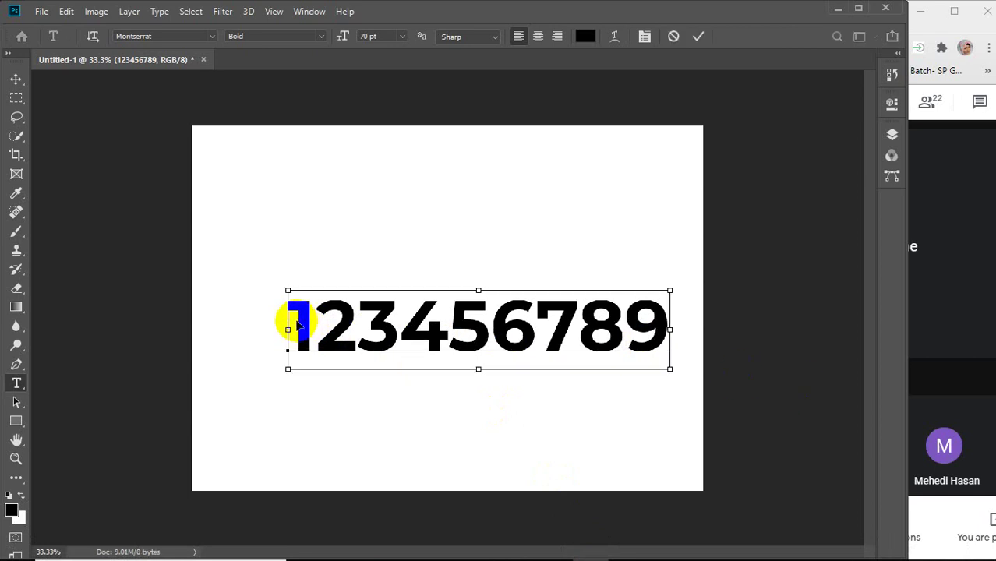
key("ctrl+v")
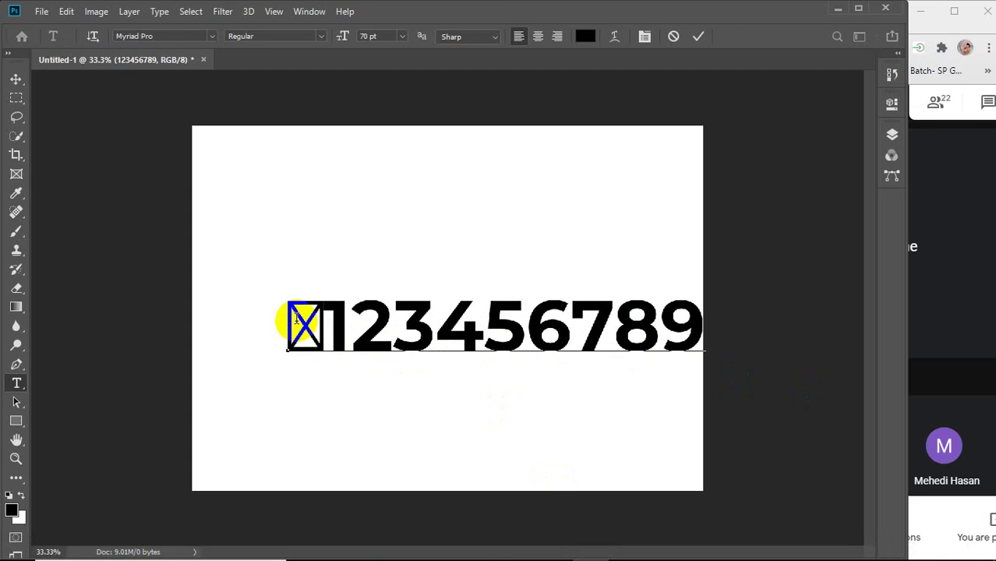
left_click_drag(323, 326, 343, 327)
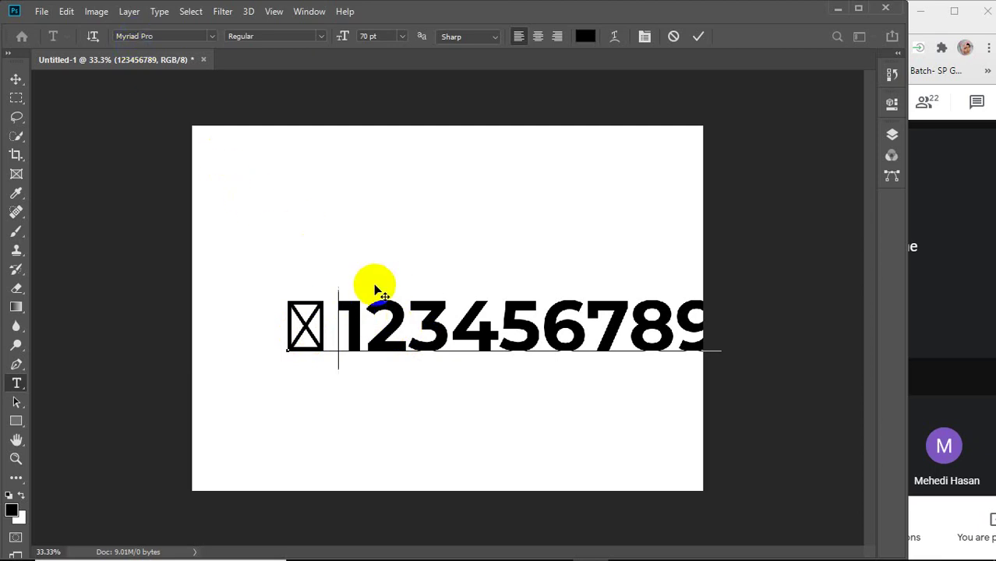
mouse_move(303, 316)
left_mouse_down()
mouse_move(288, 316)
mouse_move(310, 318)
left_mouse_up()
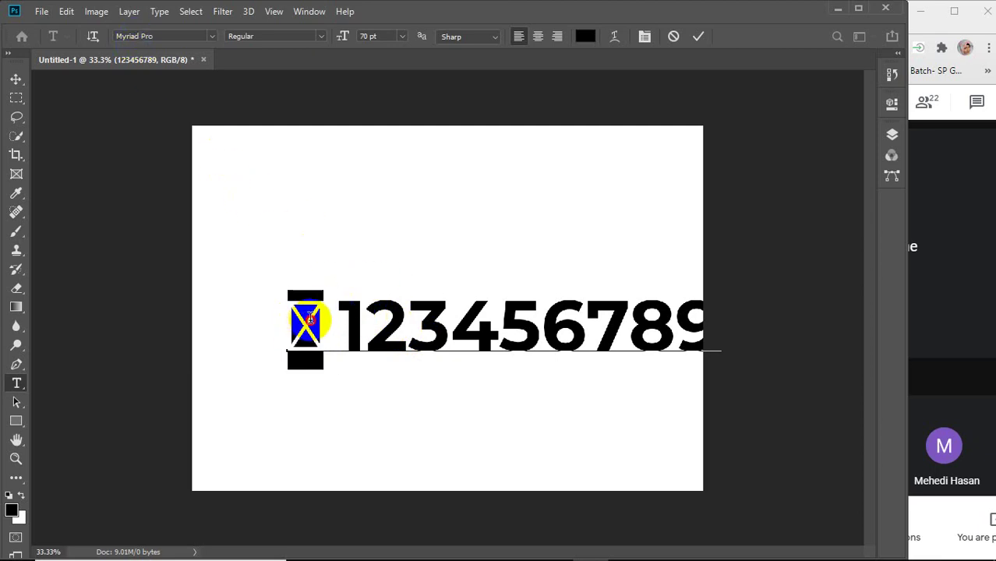
Set the selected glyph's font to IcoFont Regular so it shows as a phone.
left_click(196, 36)
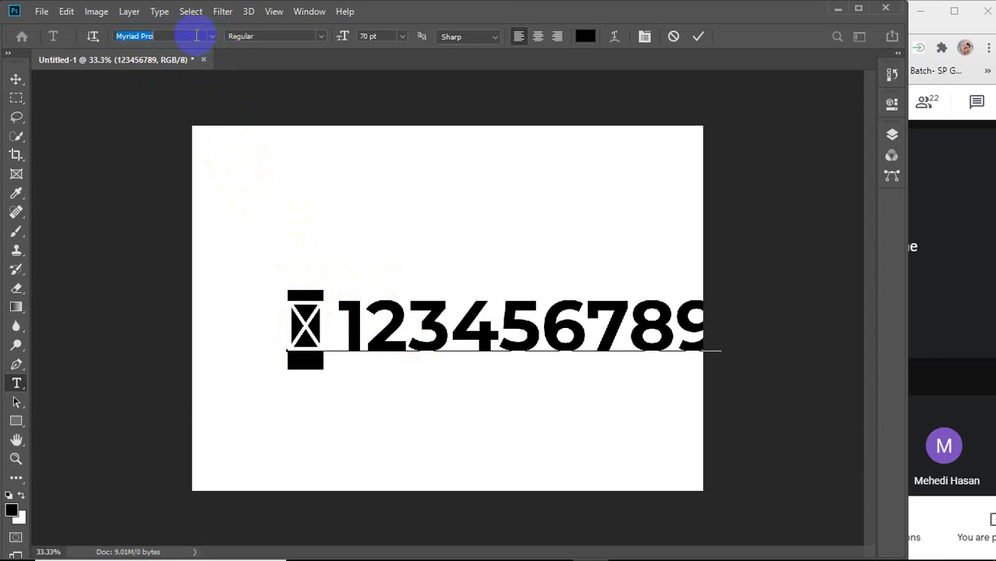
key("BackSpace")
type("i")
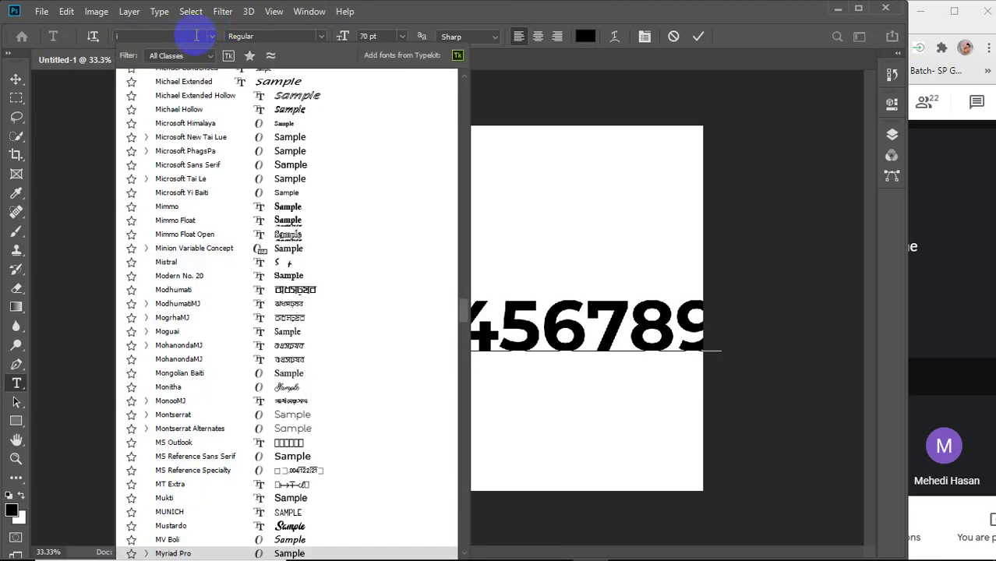
type("co")
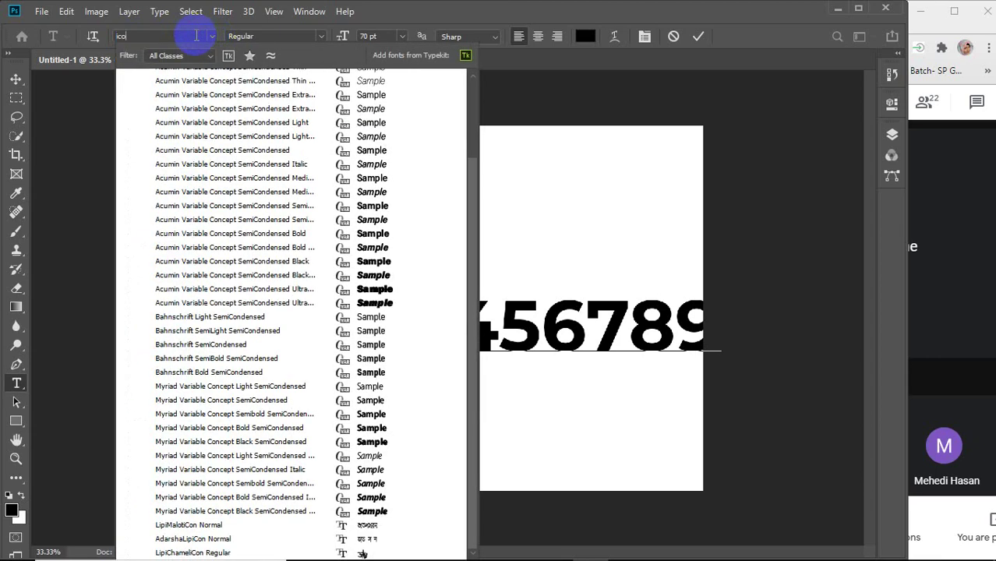
type("font")
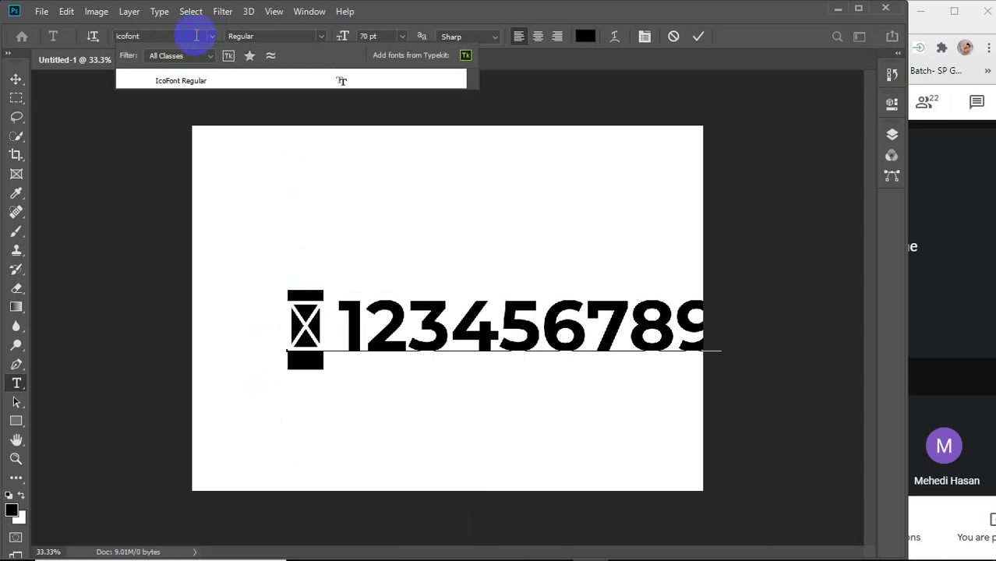
left_click(183, 81)
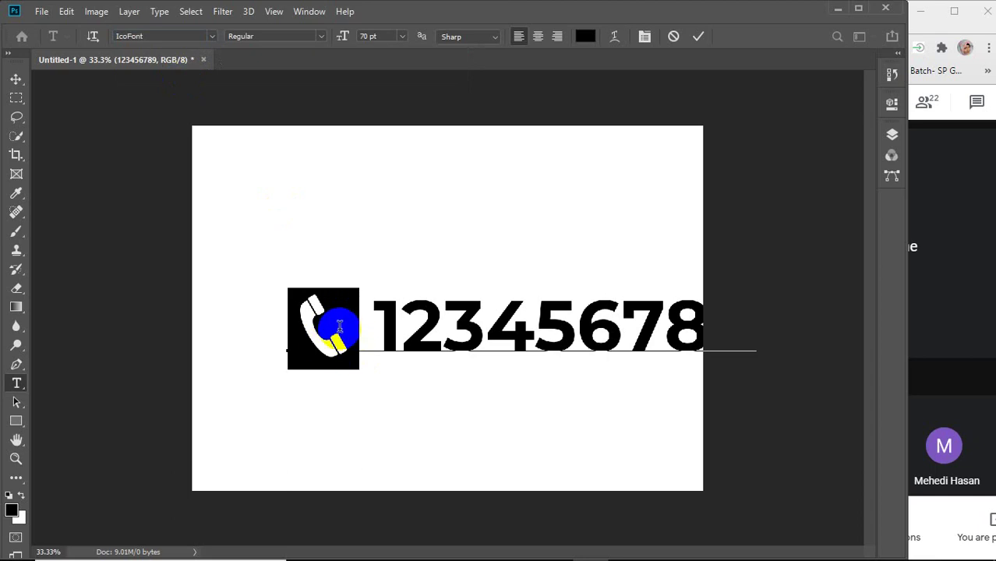
Shift the phone-and-number line left so it fits on the canvas.
left_click(15, 78)
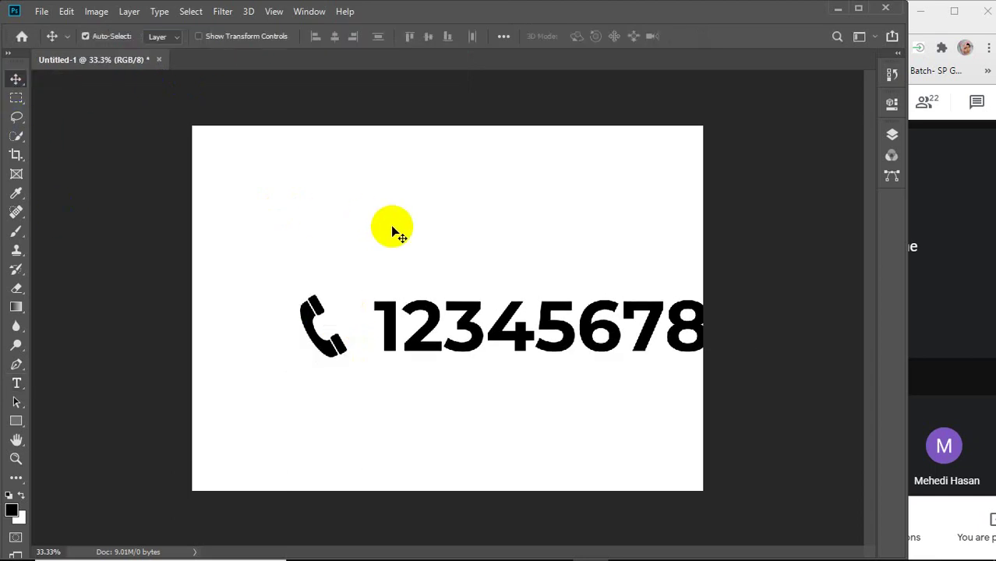
left_click_drag(430, 334, 352, 331)
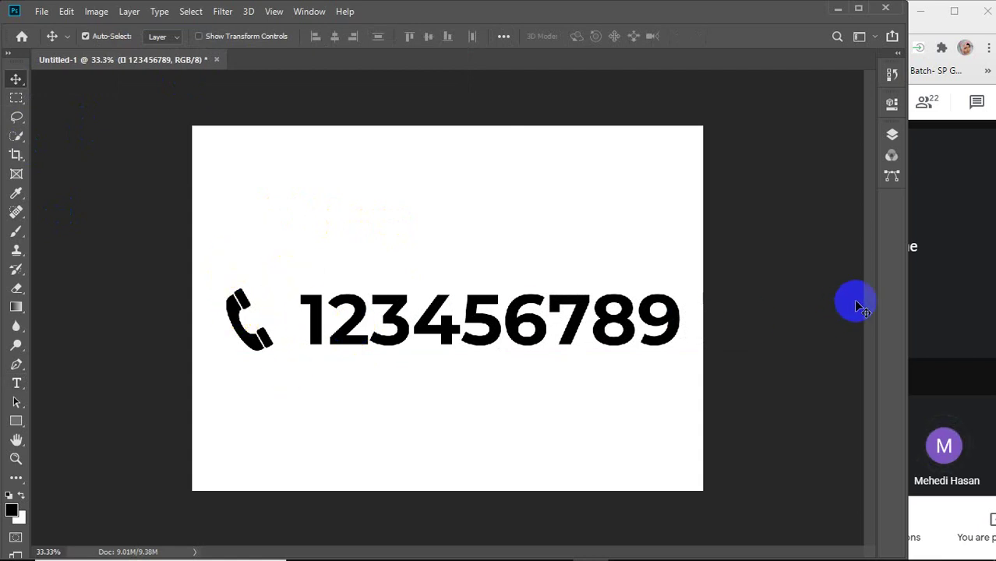
left_click_drag(907, 302, 741, 327)
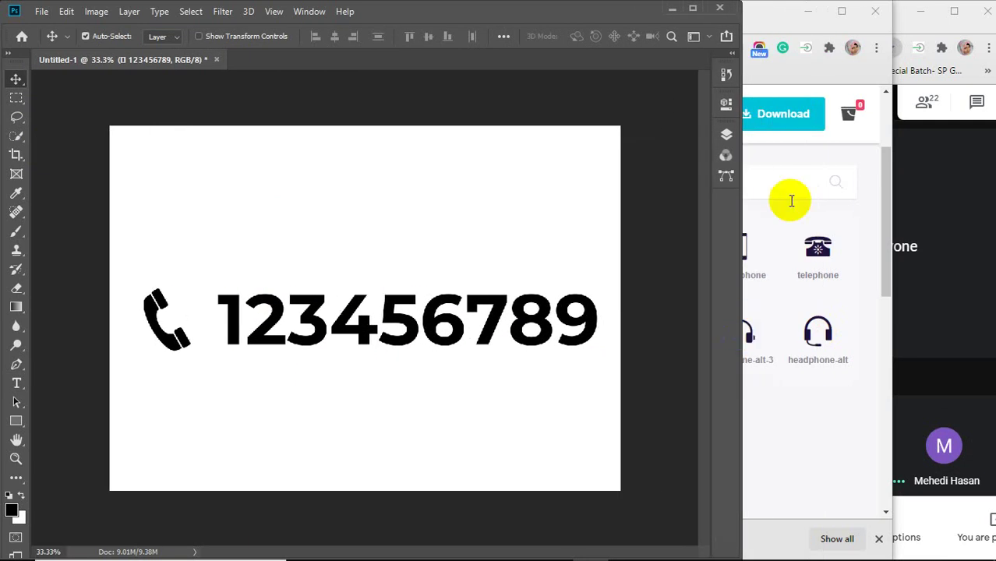
Set the speaker volume to 90 from the taskbar volume control.
left_click(806, 12)
left_click(915, 320)
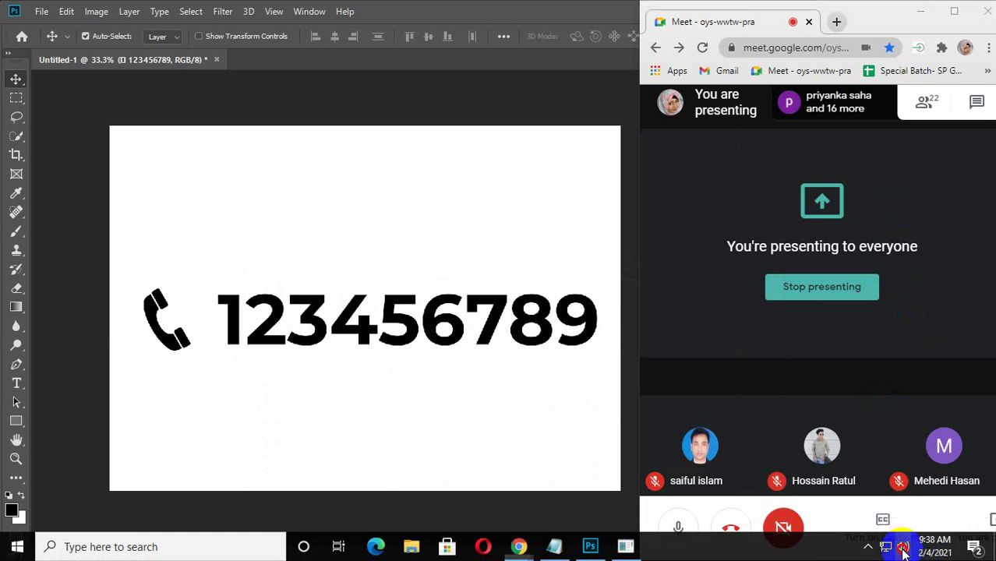
left_click(902, 547)
left_click_drag(907, 514, 930, 516)
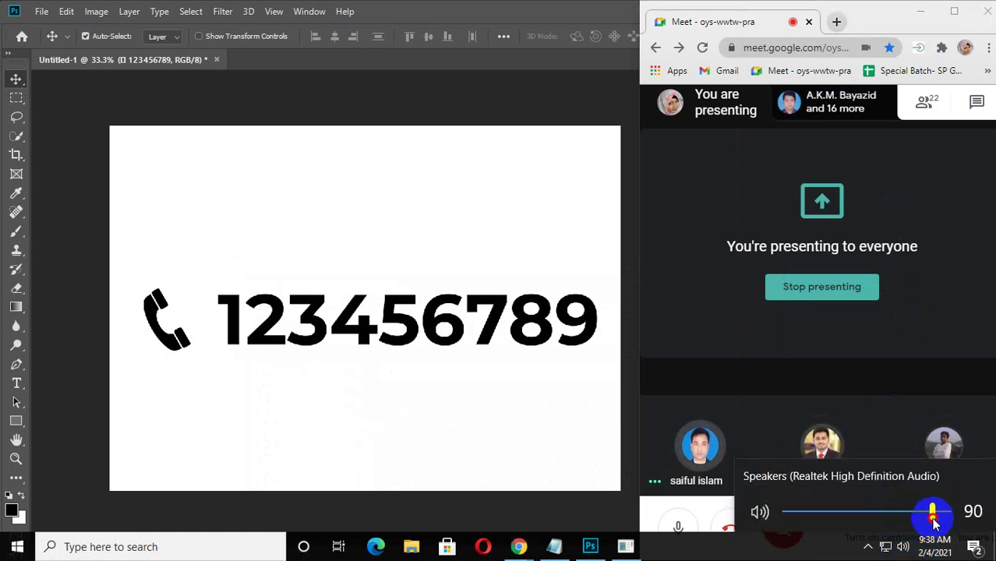
left_click(924, 341)
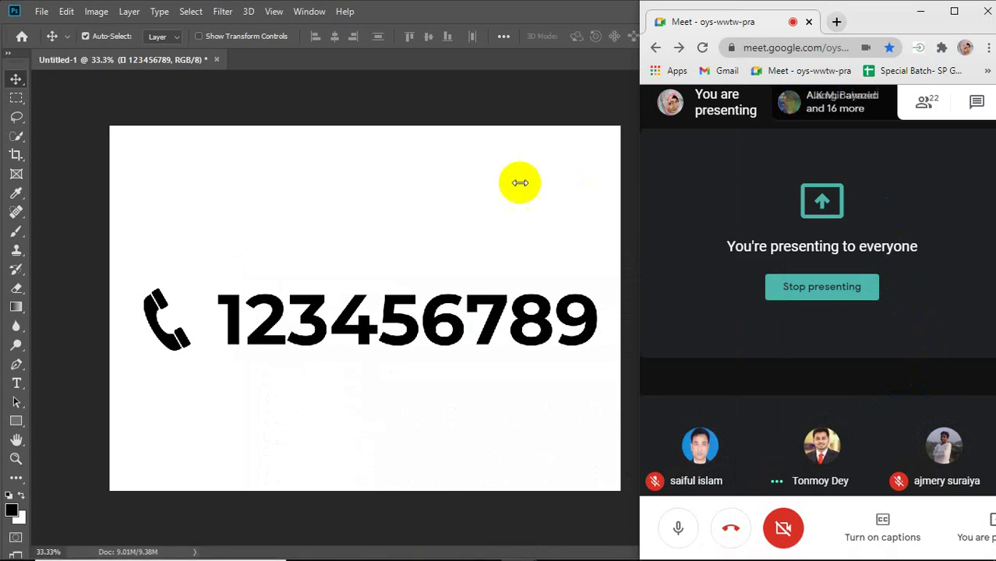
Send a Meet chat message telling a participant they can be heard, then close chat.
left_click(490, 190)
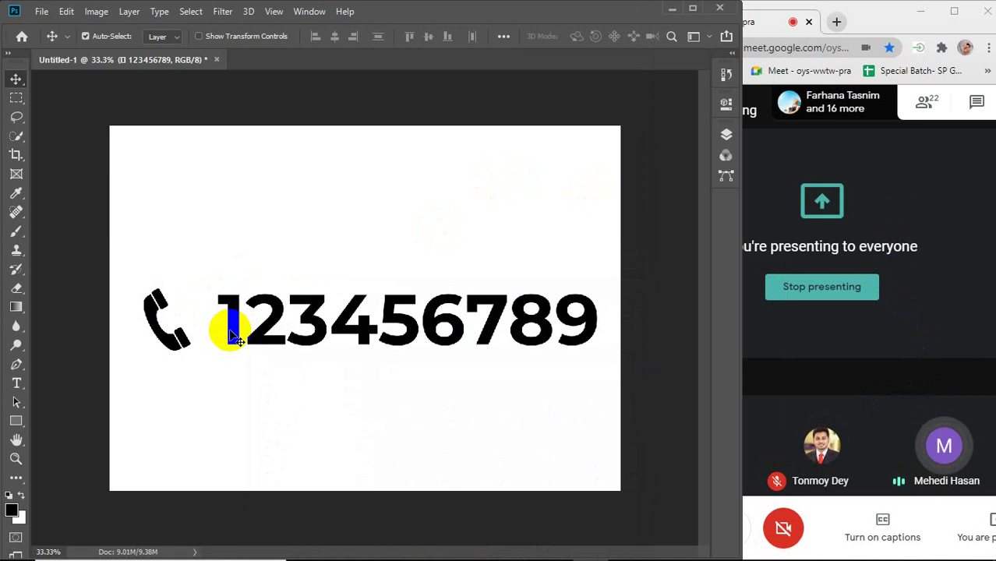
left_click(979, 111)
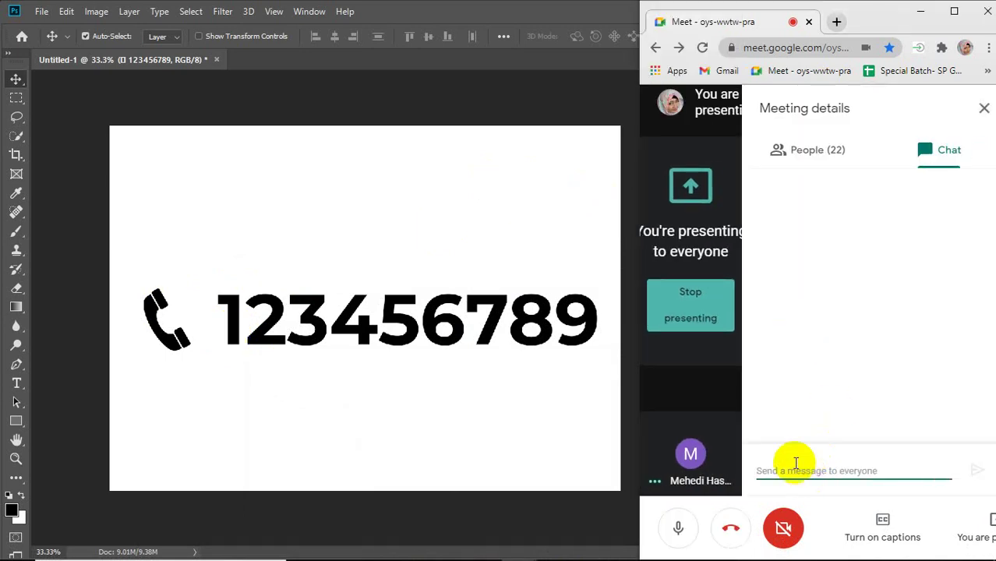
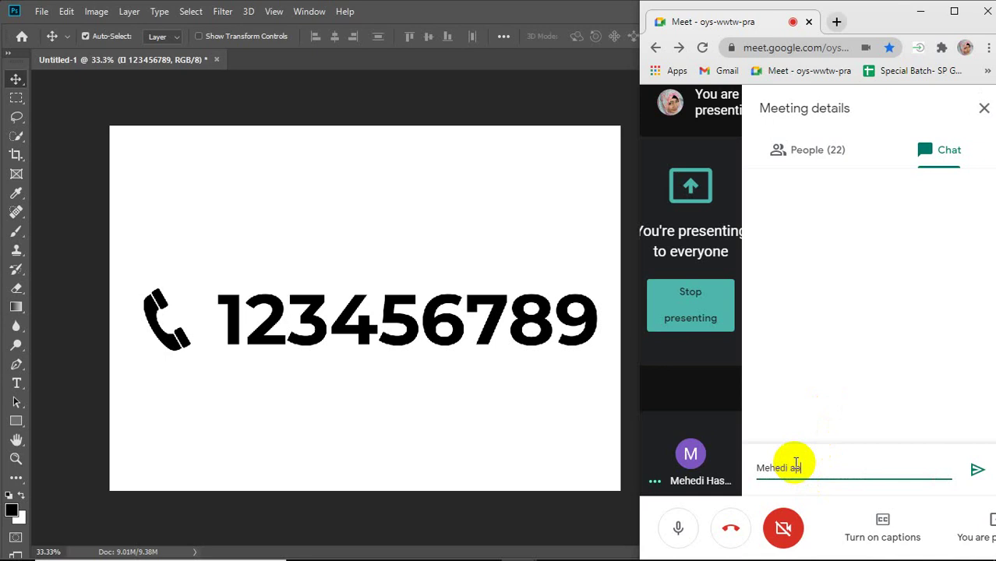
type("nar kotha sunte")
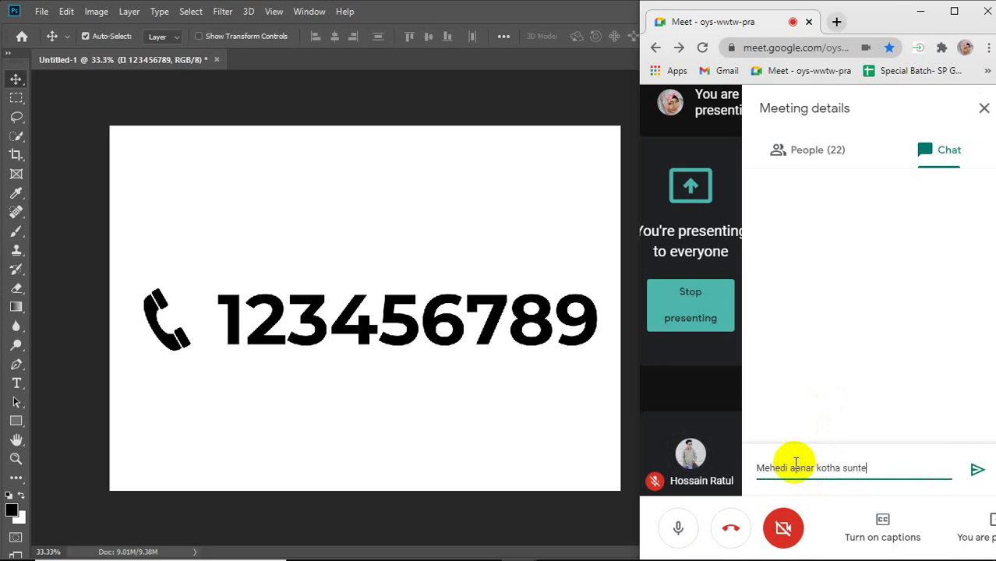
type("hi")
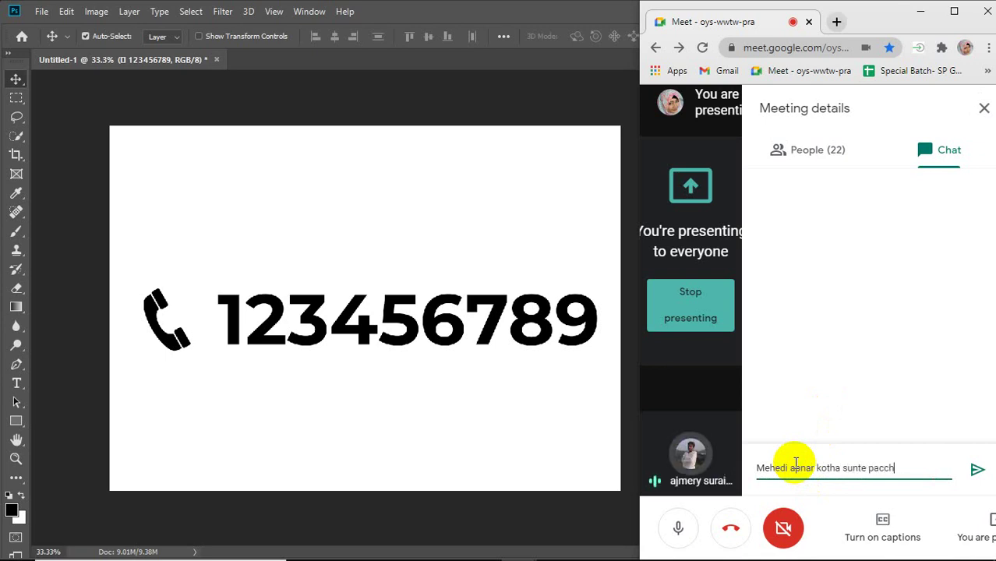
key("Return")
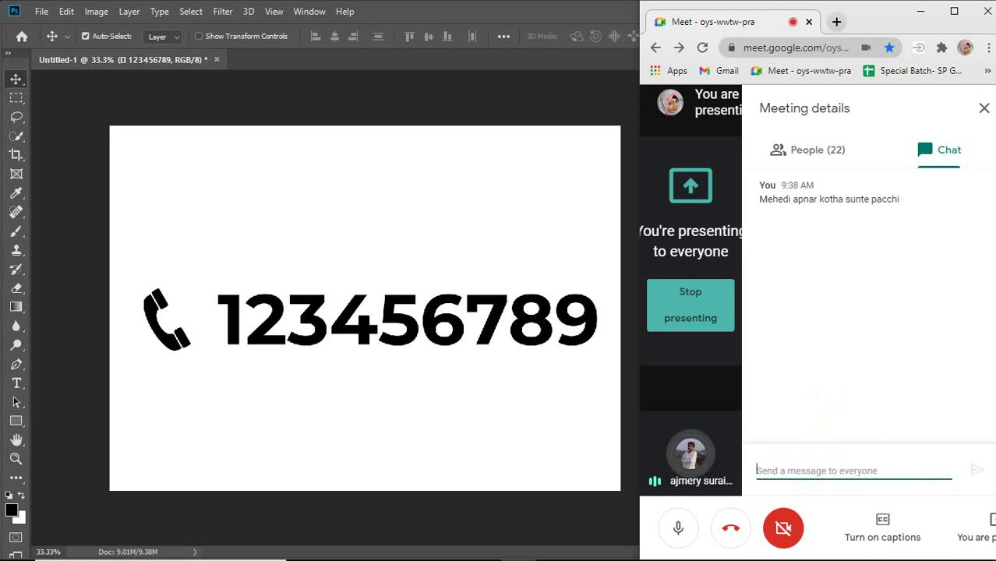
left_click(984, 109)
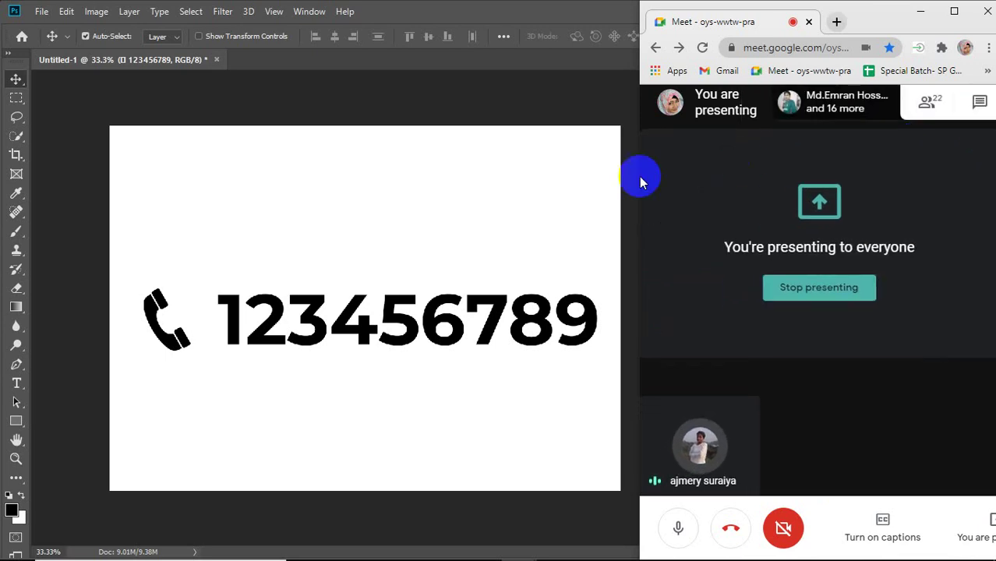
Nudge the phone-number line up and select all of its text.
left_click(543, 183)
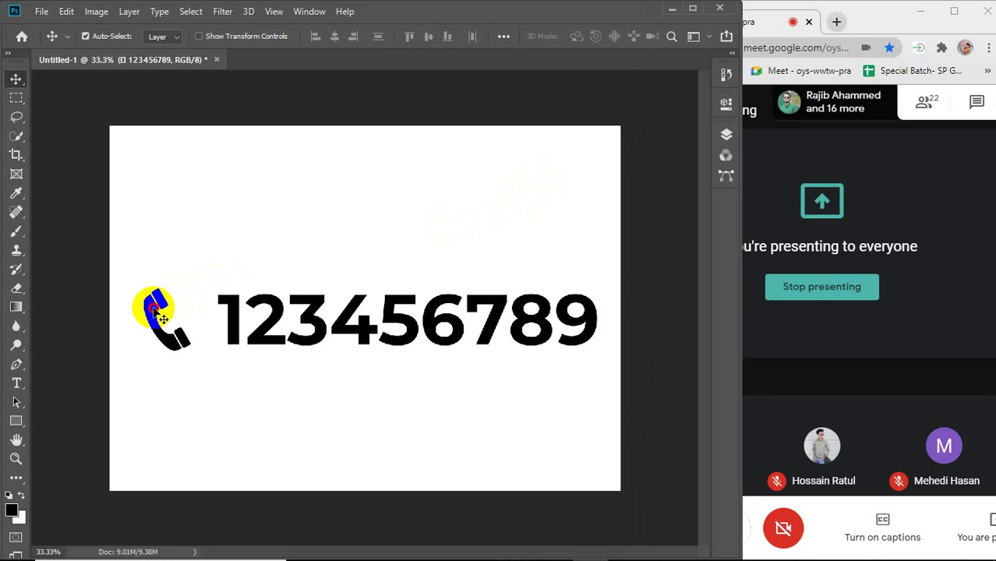
left_click_drag(163, 318, 163, 299)
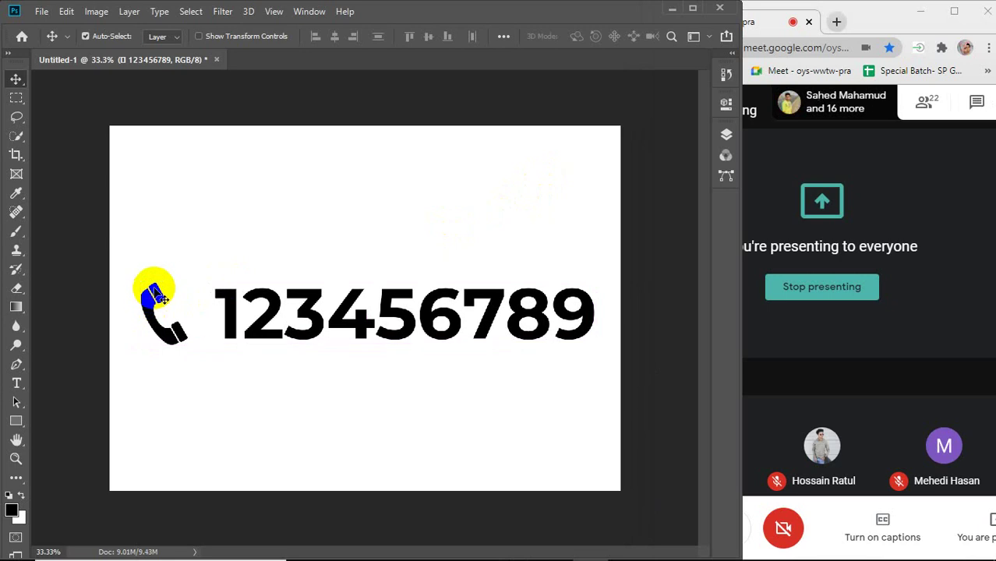
left_click(16, 383)
left_click_drag(148, 301, 581, 331)
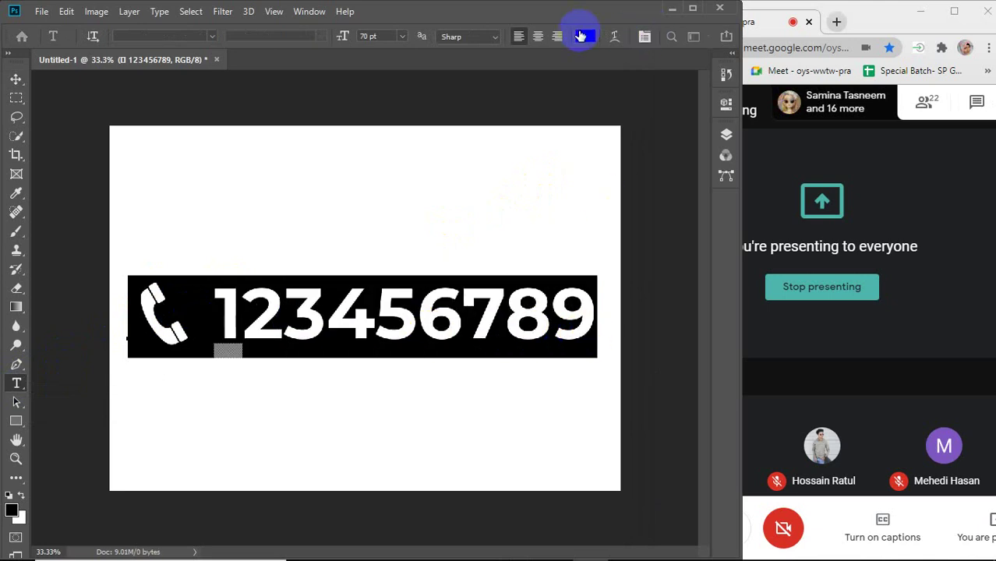
Change the text colour to bright orange (ffa200) in the Color Picker.
left_click(585, 36)
mouse_move(454, 151)
left_mouse_down()
mouse_move(300, 85)
mouse_move(469, 143)
mouse_move(521, 99)
left_mouse_up()
left_click(410, 248)
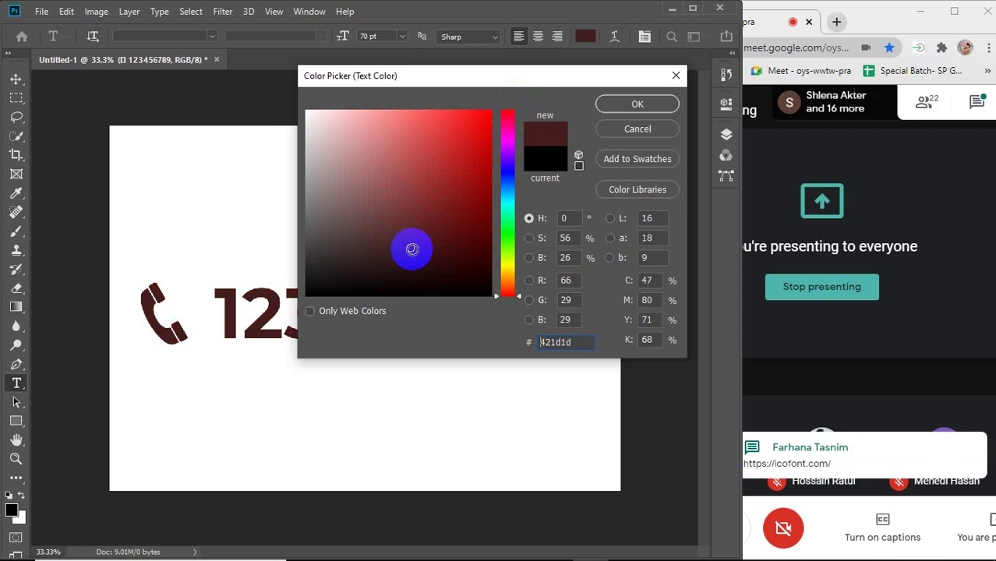
left_click_drag(462, 78, 577, 69)
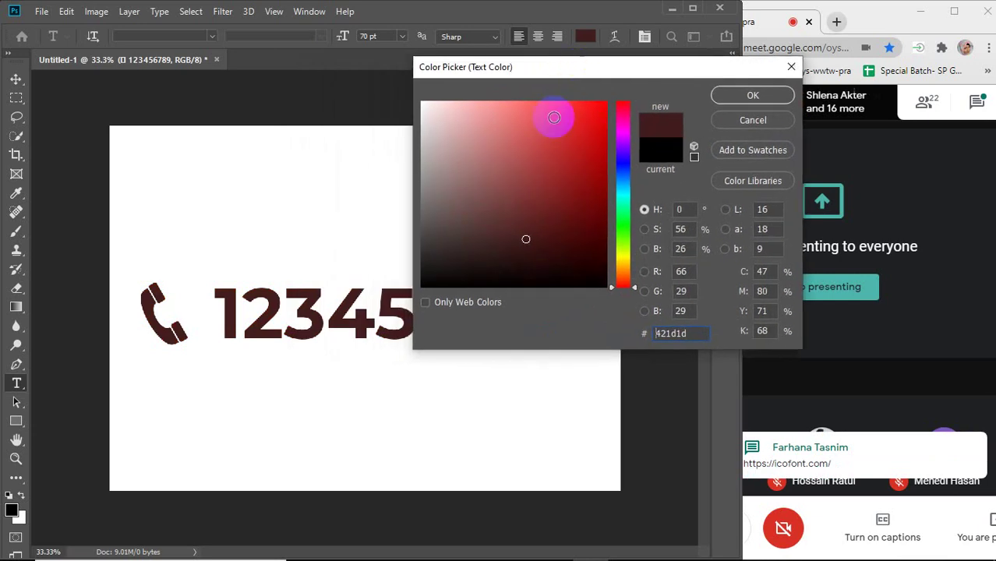
left_click(624, 130)
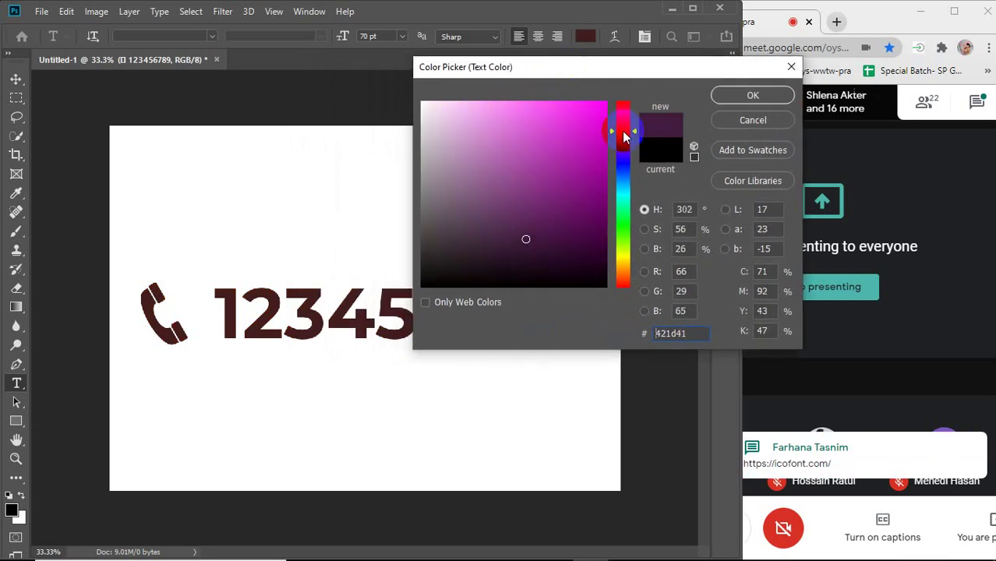
mouse_move(574, 133)
left_mouse_down()
mouse_move(579, 117)
mouse_move(624, 171)
left_mouse_up()
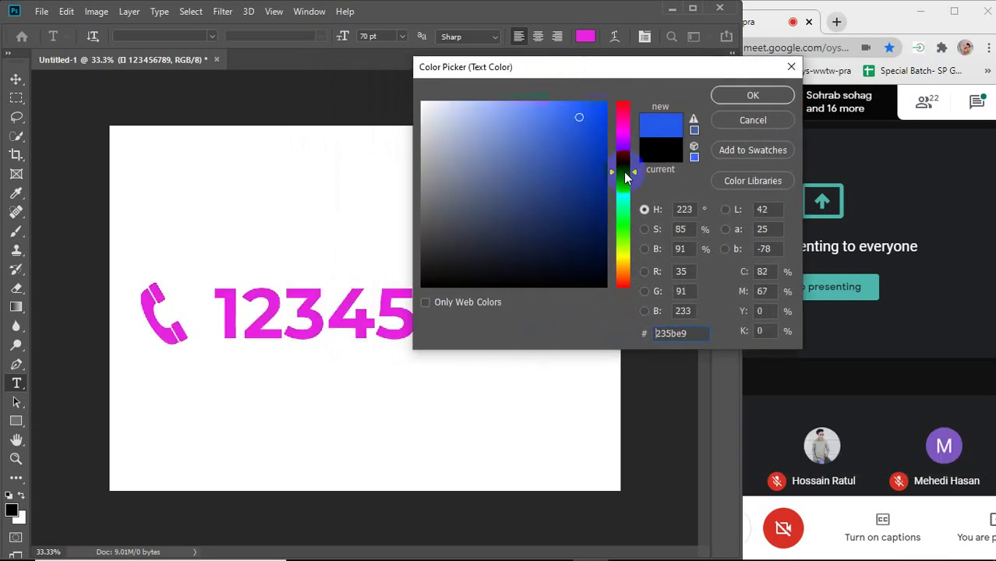
left_click(616, 226)
left_click(616, 247)
left_click(621, 268)
left_click_drag(554, 232, 538, 230)
left_click(758, 98)
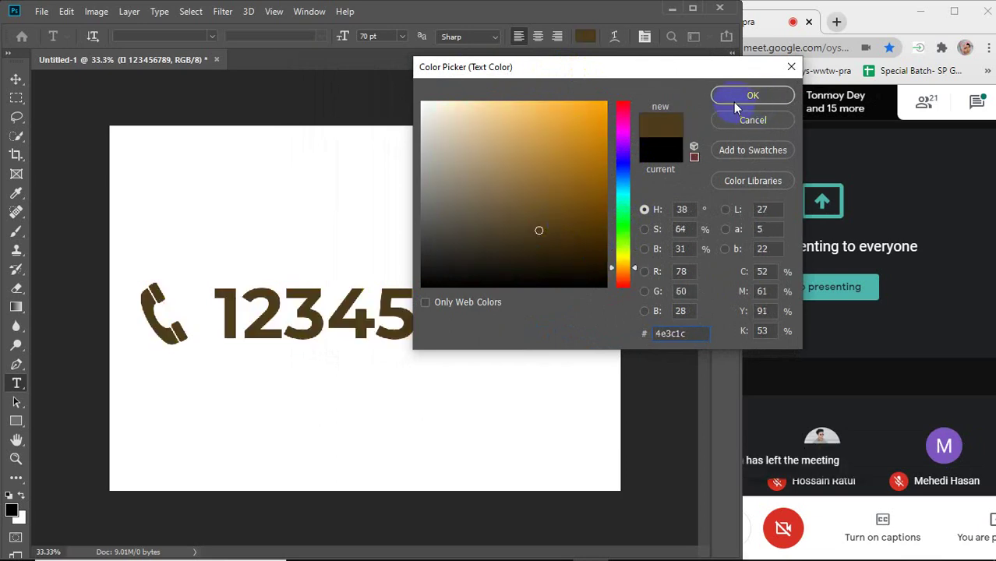
left_click(604, 135)
left_click_drag(603, 135, 604, 99)
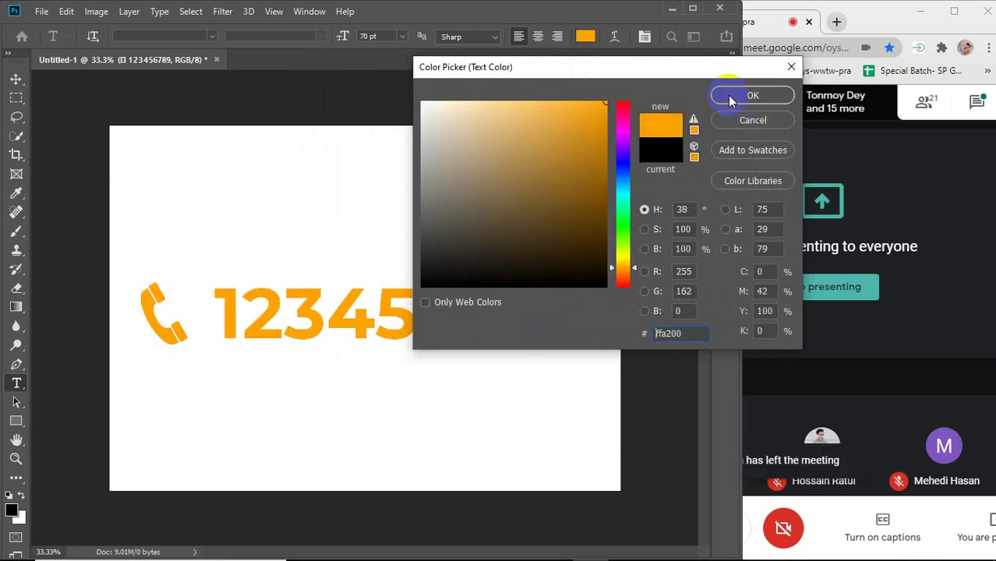
left_click(753, 95)
Raise the orange phone-number line slightly on the canvas.
left_click(16, 79)
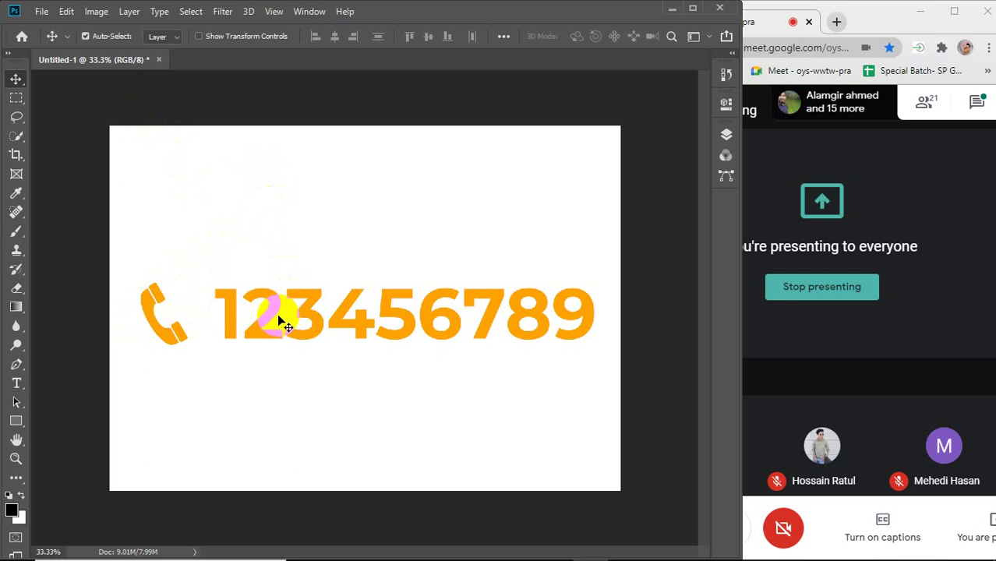
left_click_drag(278, 314, 263, 285)
mouse_move(400, 555)
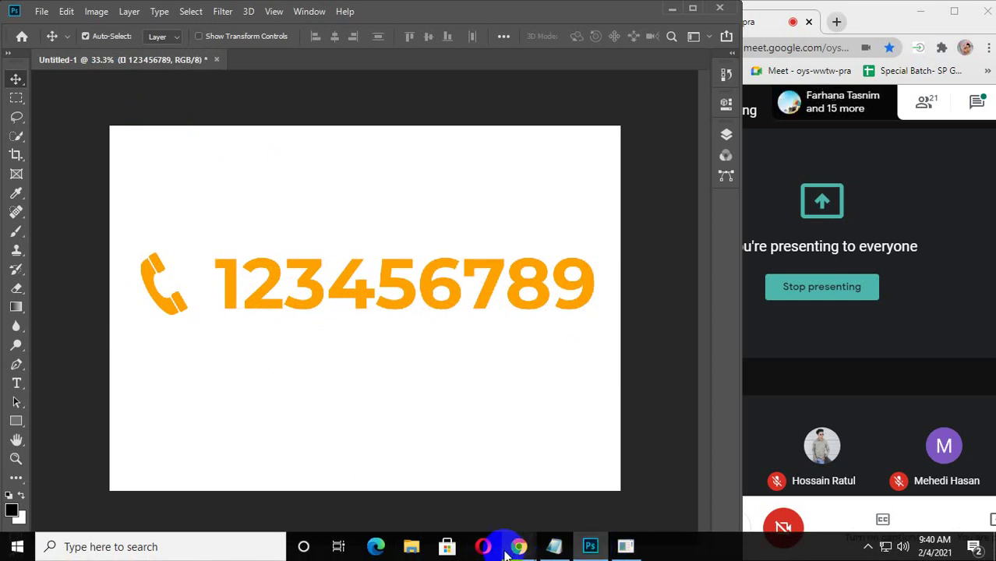
mouse_move(519, 546)
left_click(611, 508)
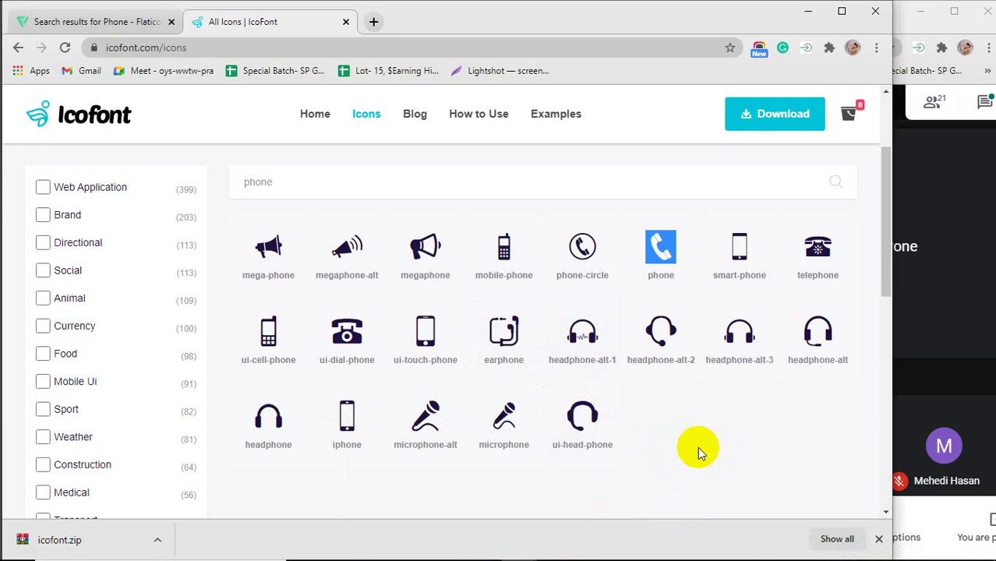
left_click(809, 10)
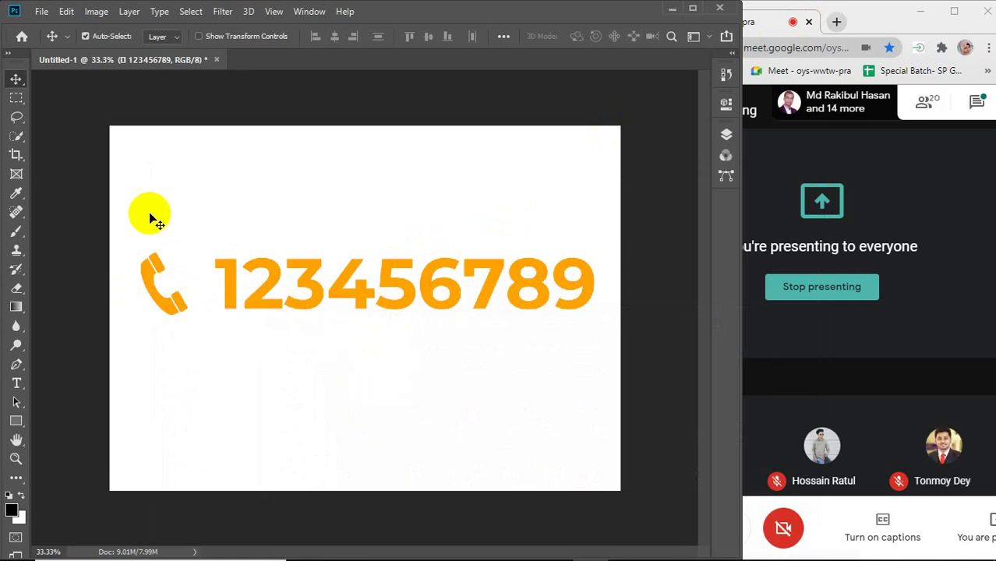
Select the IcoFont phone glyph at the start of the text line.
left_click(17, 383)
left_click(219, 285)
left_click_drag(219, 286, 608, 277)
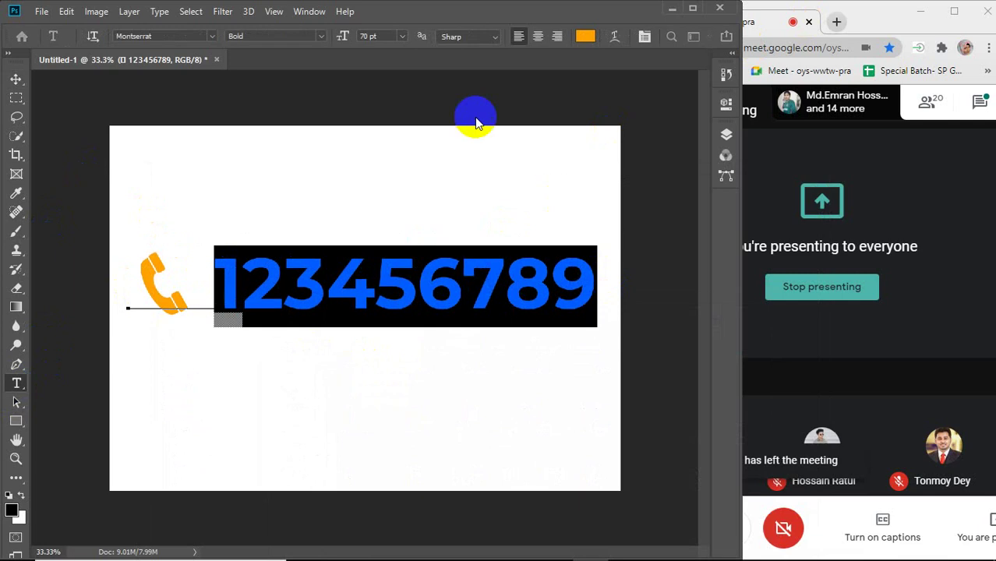
double_click(166, 288)
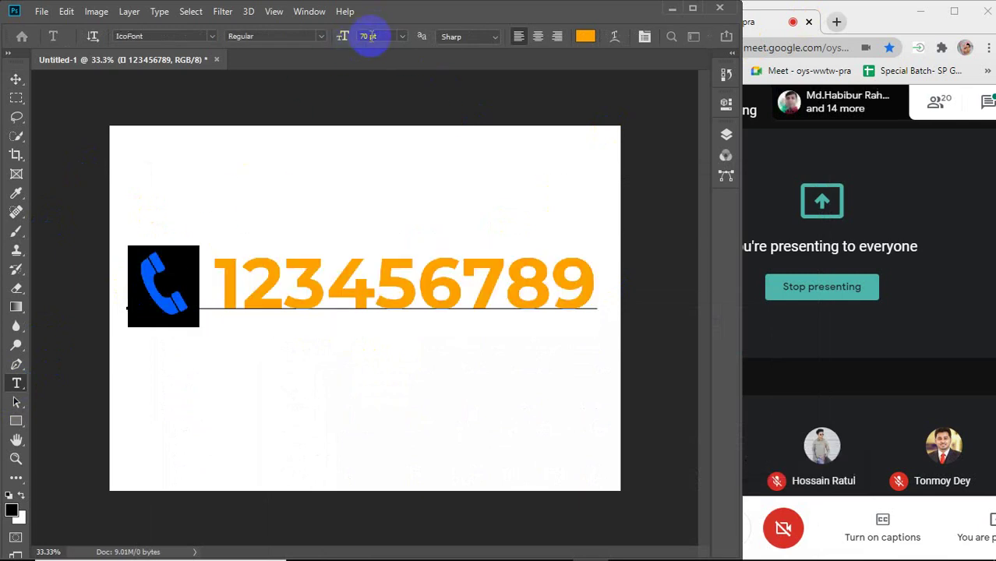
left_click(245, 273)
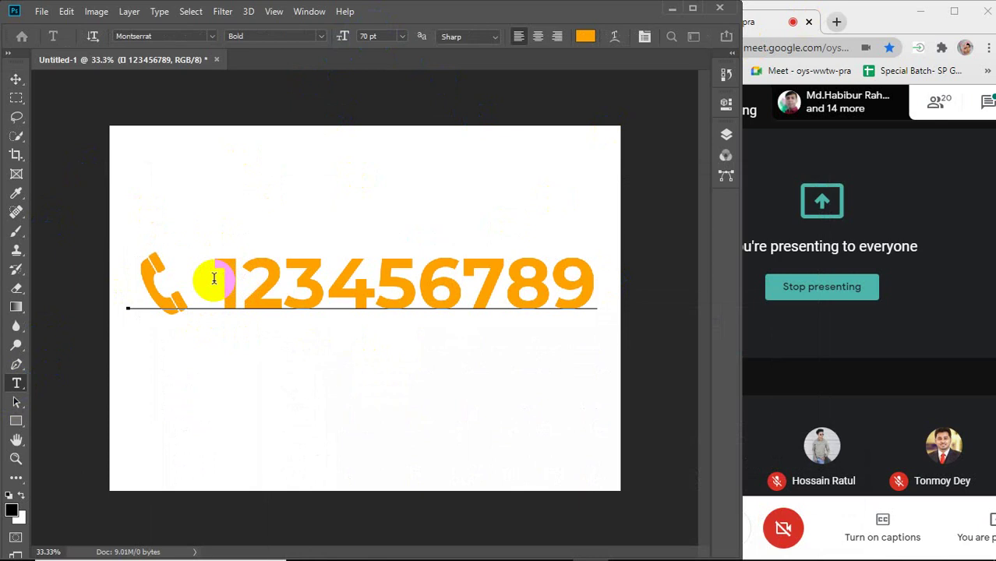
left_click_drag(211, 278, 155, 289)
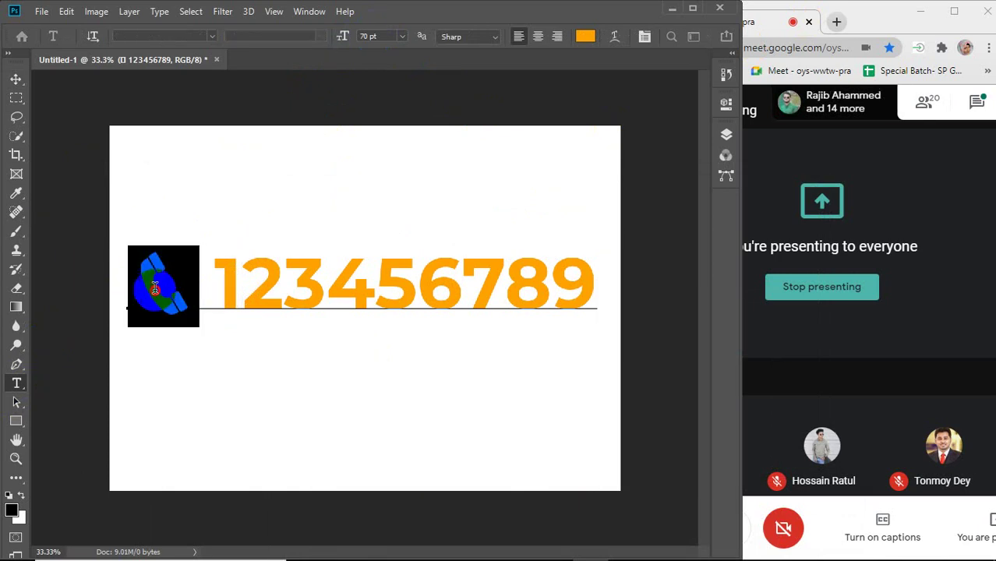
Change the phone glyph's font size in the options bar, starting from 67.
left_click(383, 37)
type("67")
key("Return")
scroll(384, 39, "down", 20)
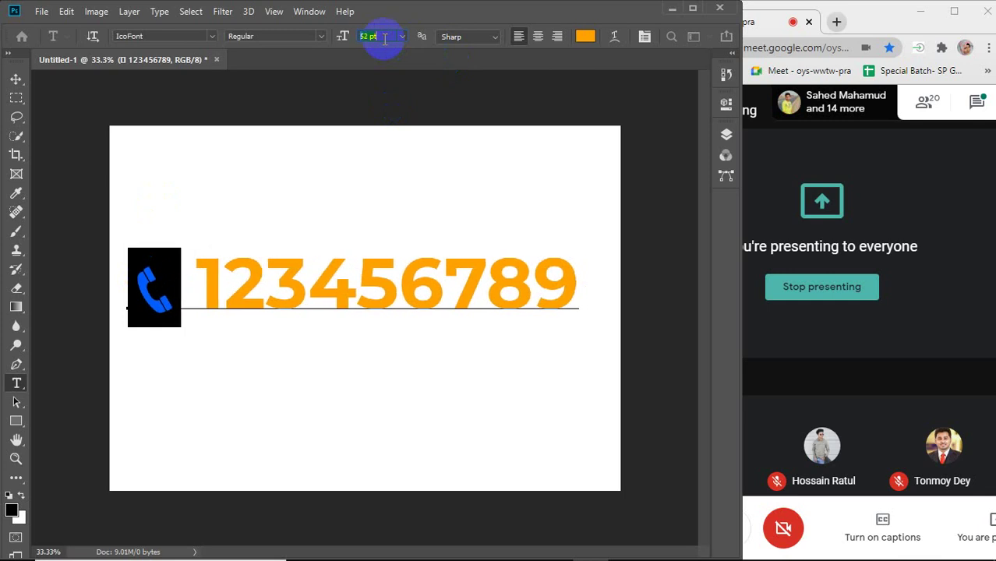
scroll(384, 39, "down", 6)
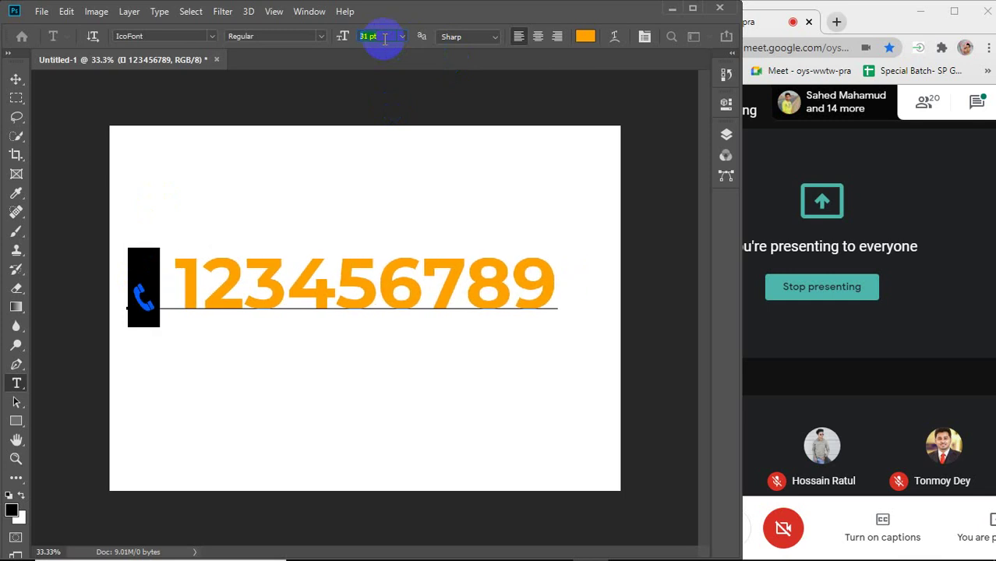
scroll(384, 39, "down", 2)
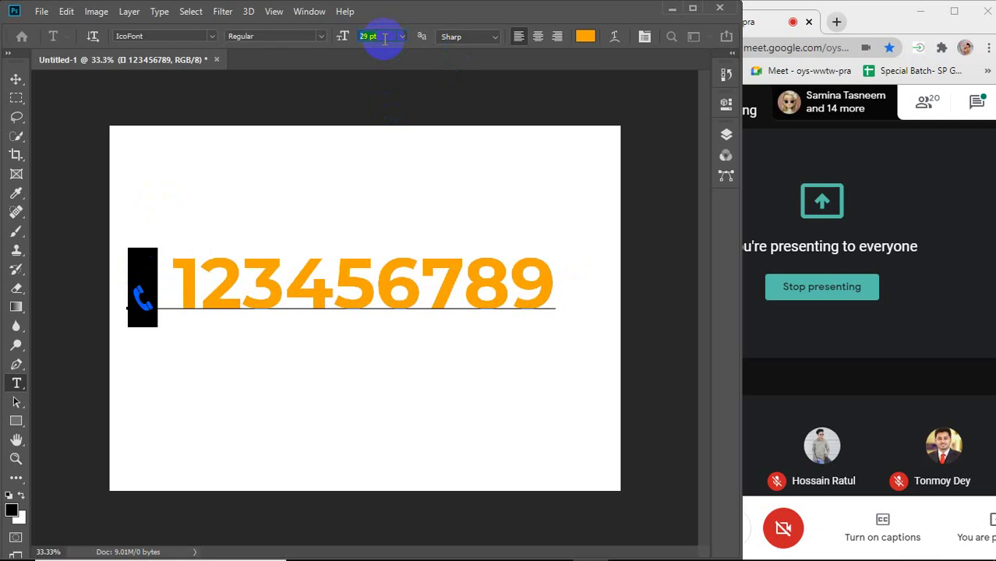
scroll(384, 39, "down", 1)
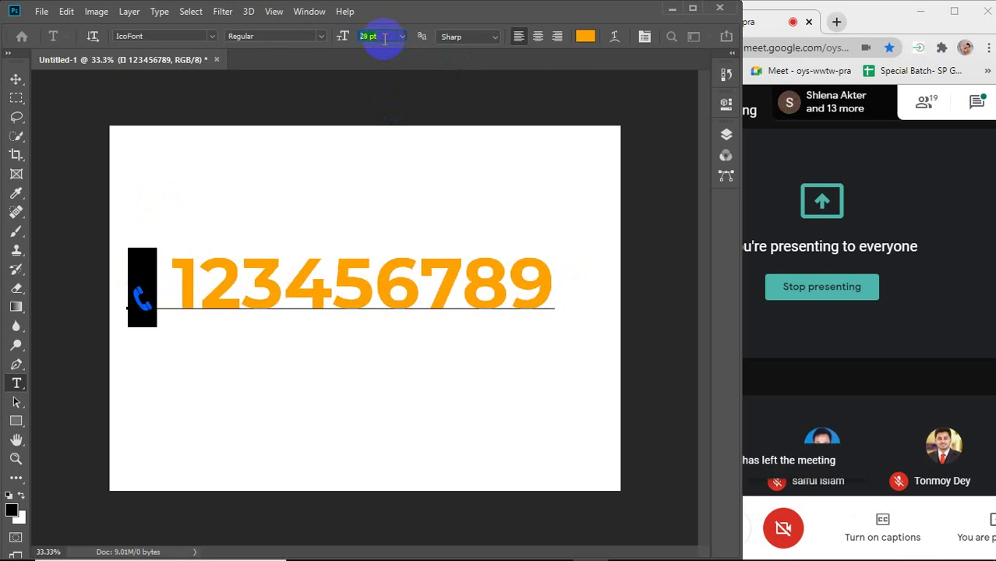
scroll(384, 39, "up", 12)
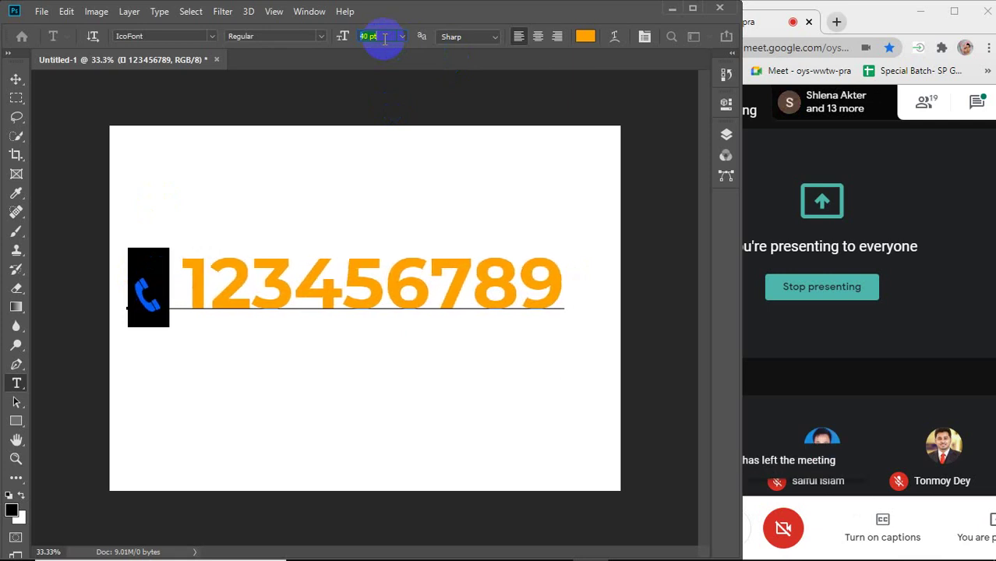
type("70")
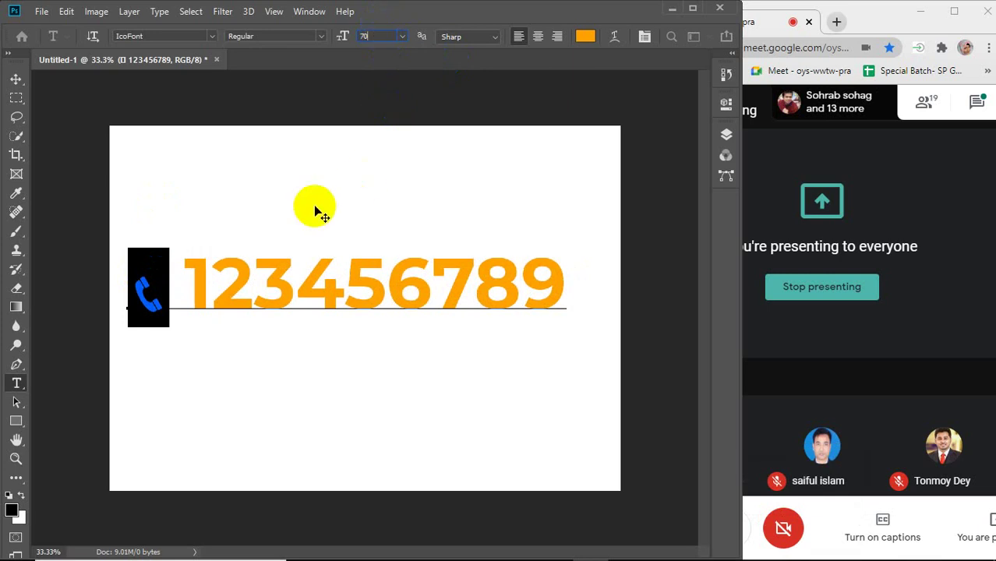
left_click(234, 281)
Resize the whole phone-icon and 123456789 line to 33 pt.
left_click(146, 284)
left_click_drag(146, 283, 579, 282)
left_click(372, 35)
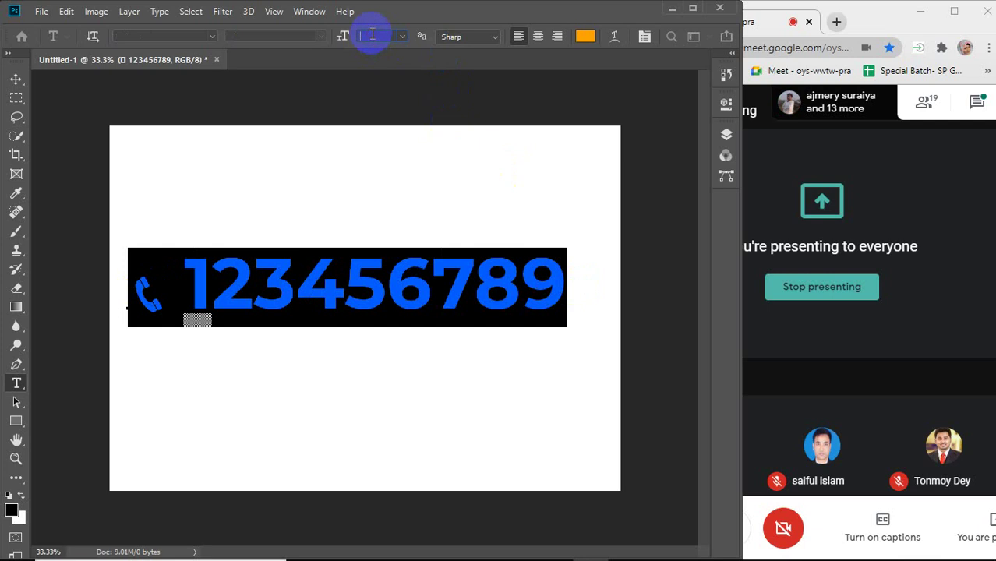
key("Return")
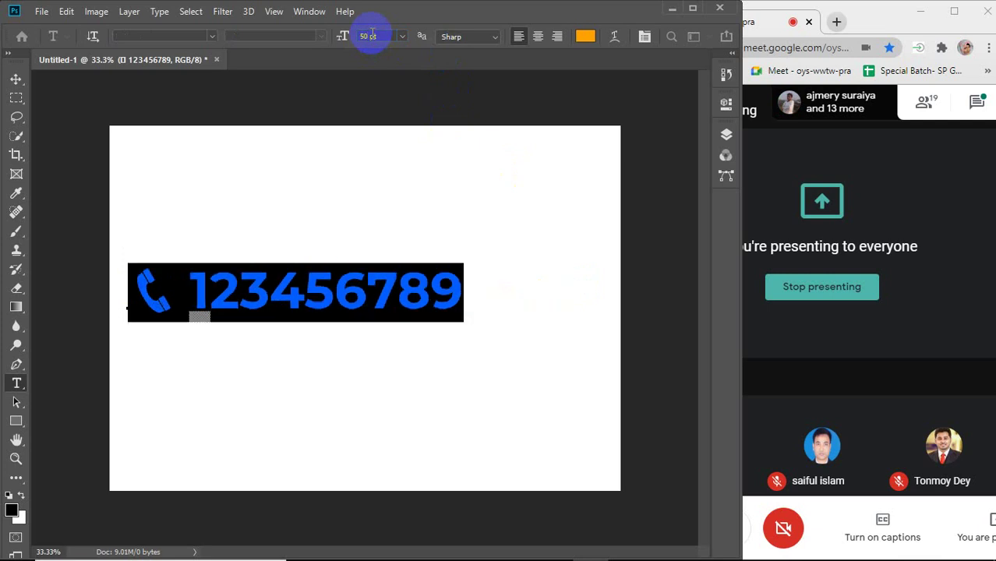
scroll(373, 35, "down", 17)
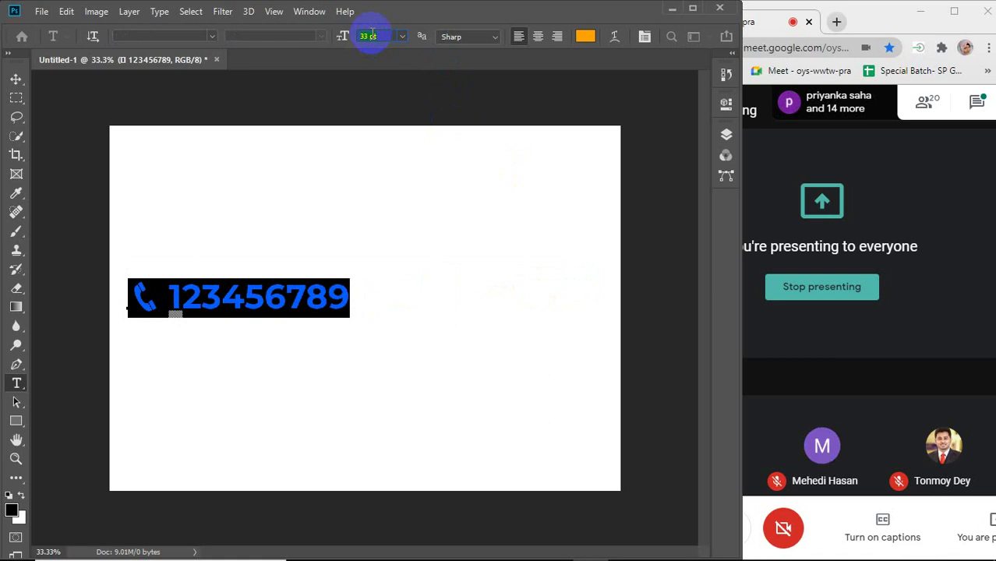
Move the phone-number line to the canvas centre and widen the Photoshop window.
left_click(16, 79)
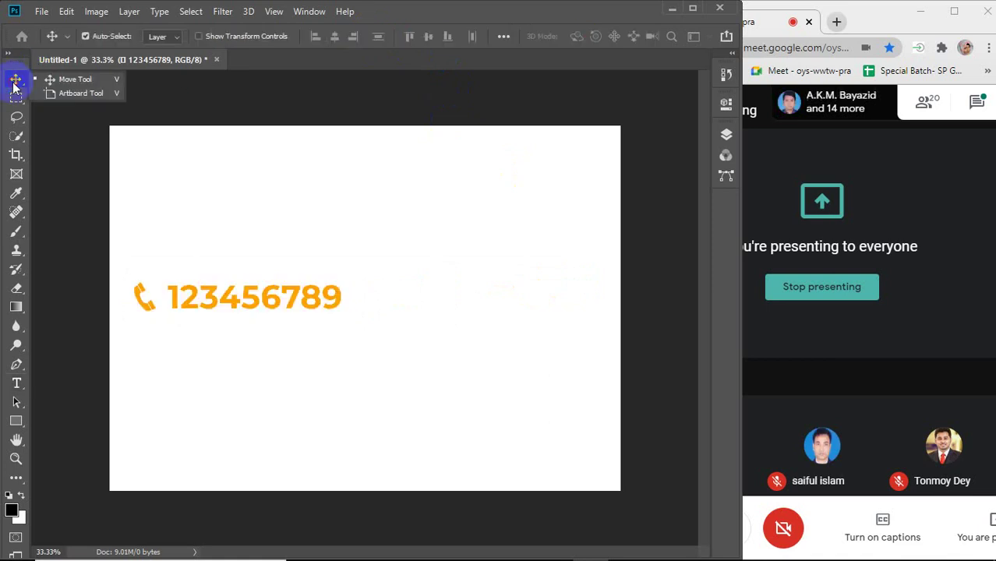
left_click(441, 191)
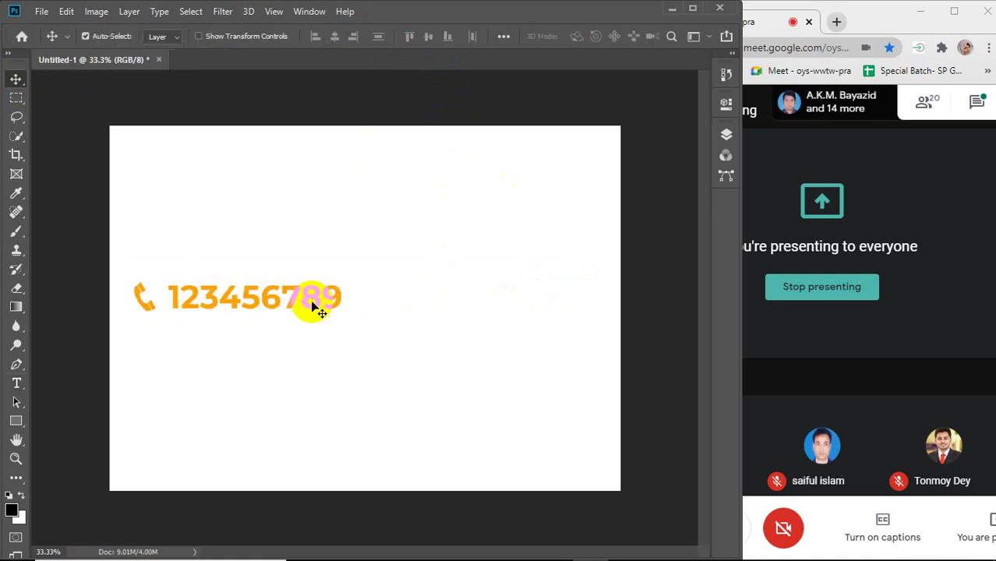
left_click_drag(310, 304, 397, 304)
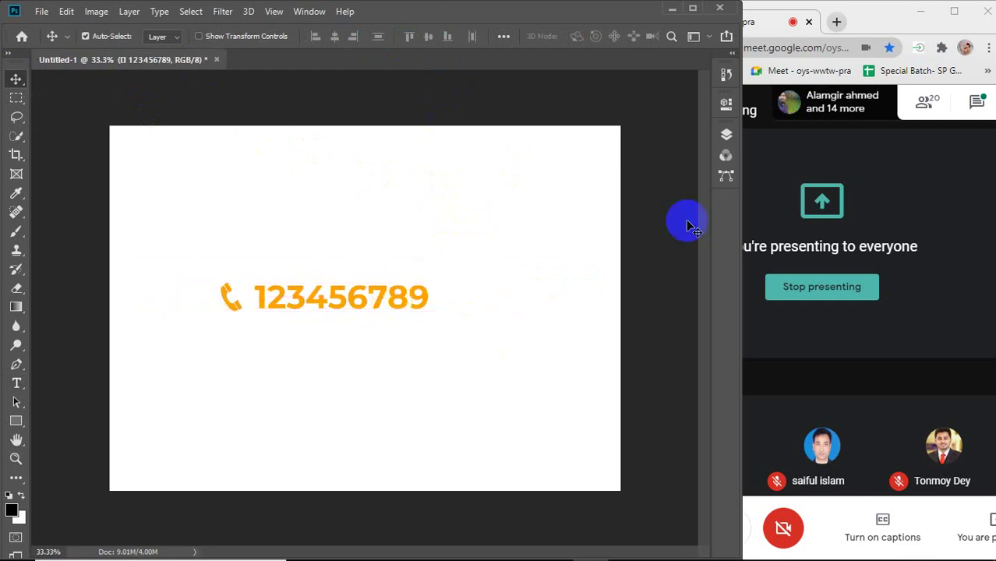
left_click(521, 241)
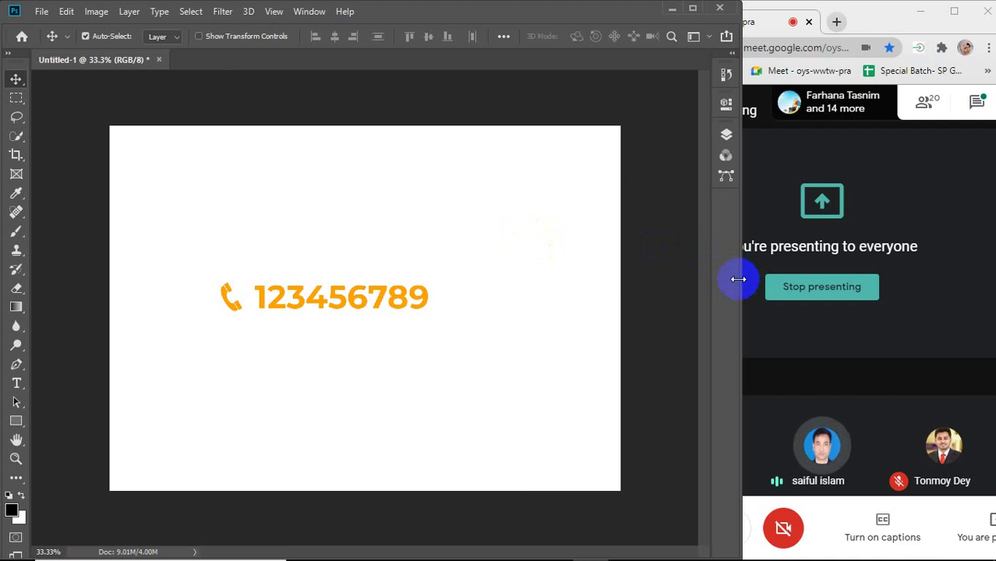
left_click_drag(739, 279, 893, 278)
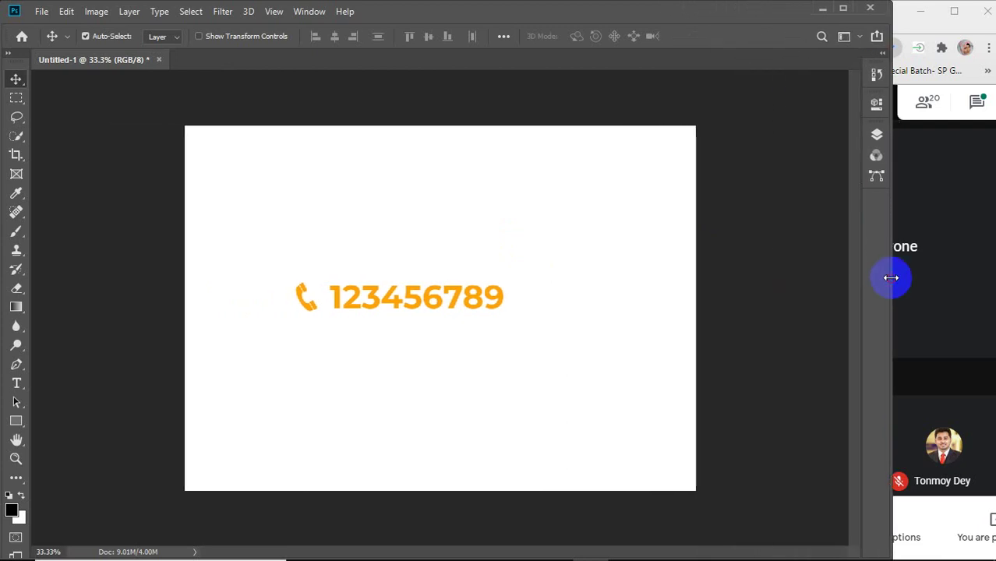
mouse_move(501, 299)
left_mouse_down()
mouse_move(529, 297)
mouse_move(517, 297)
left_mouse_up()
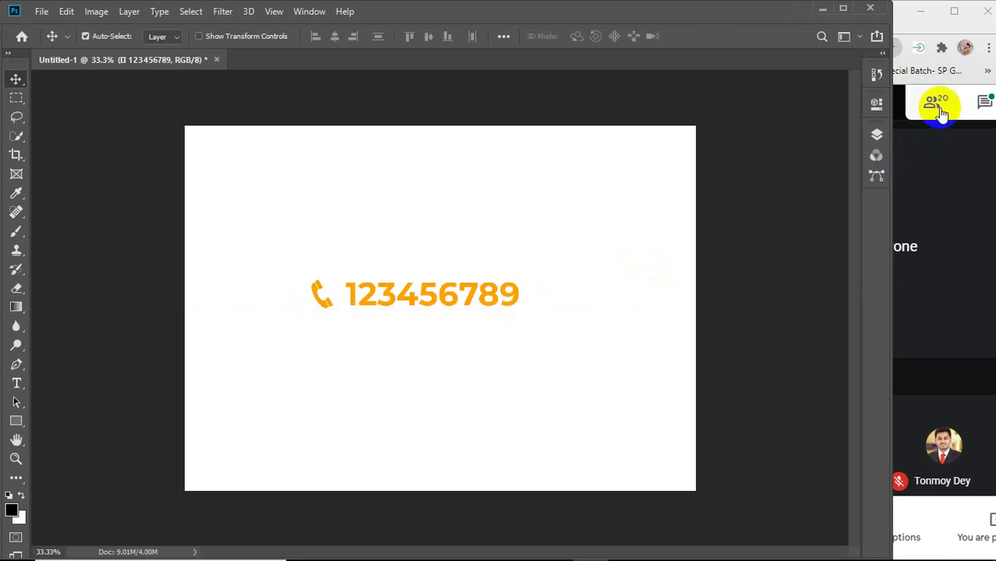
left_click_drag(414, 292, 411, 270)
left_click(16, 383)
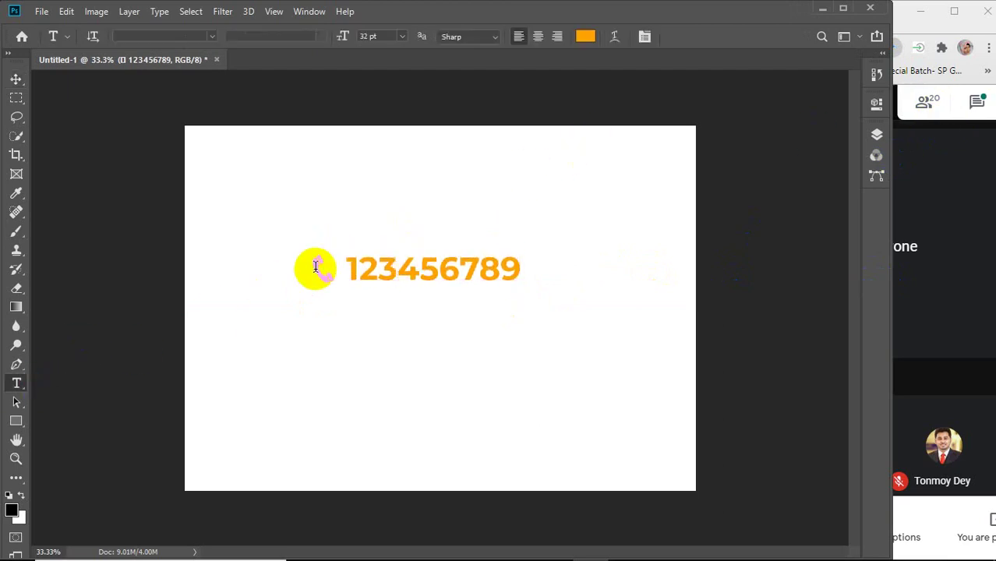
left_click_drag(311, 269, 551, 275)
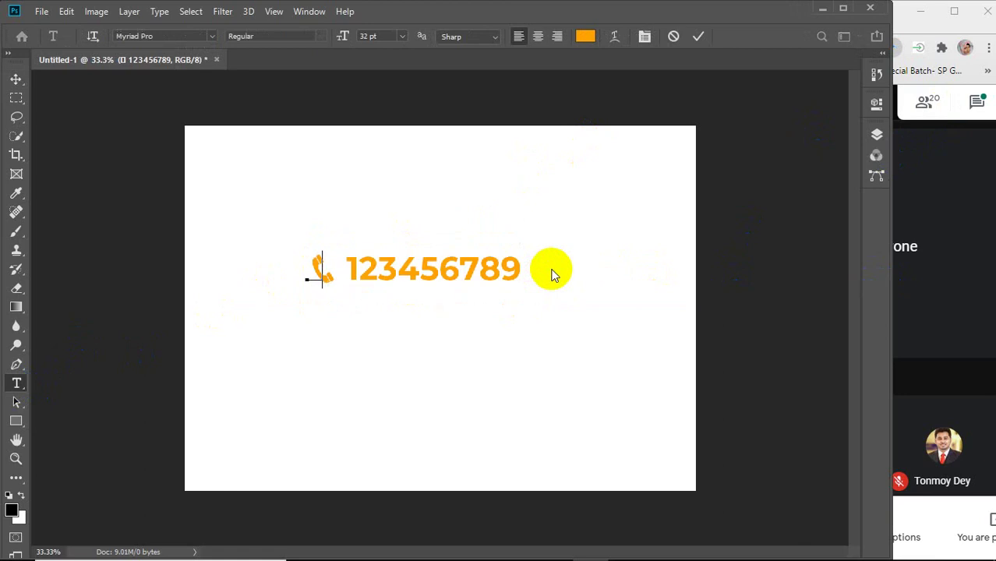
type("Flaticon")
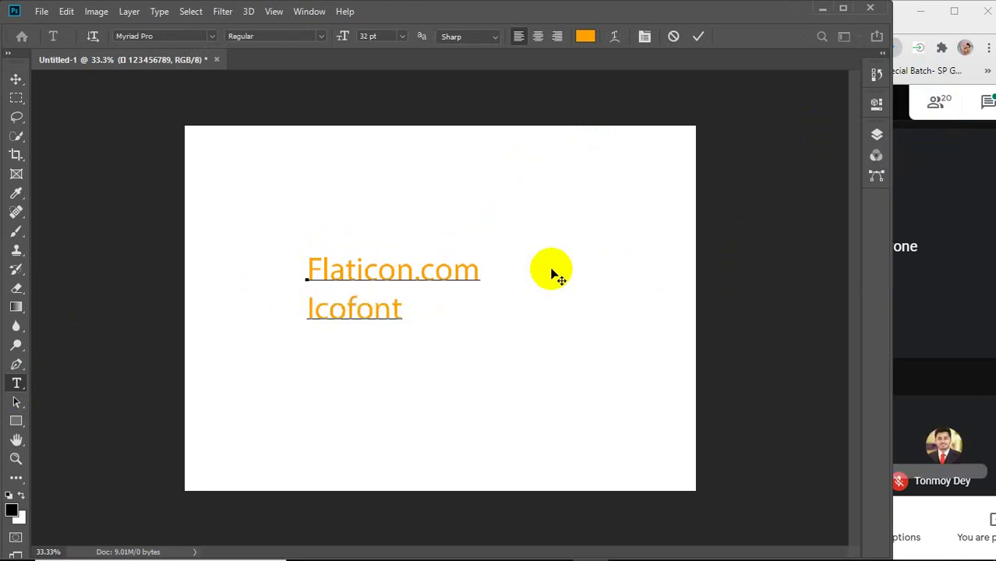
type(".com")
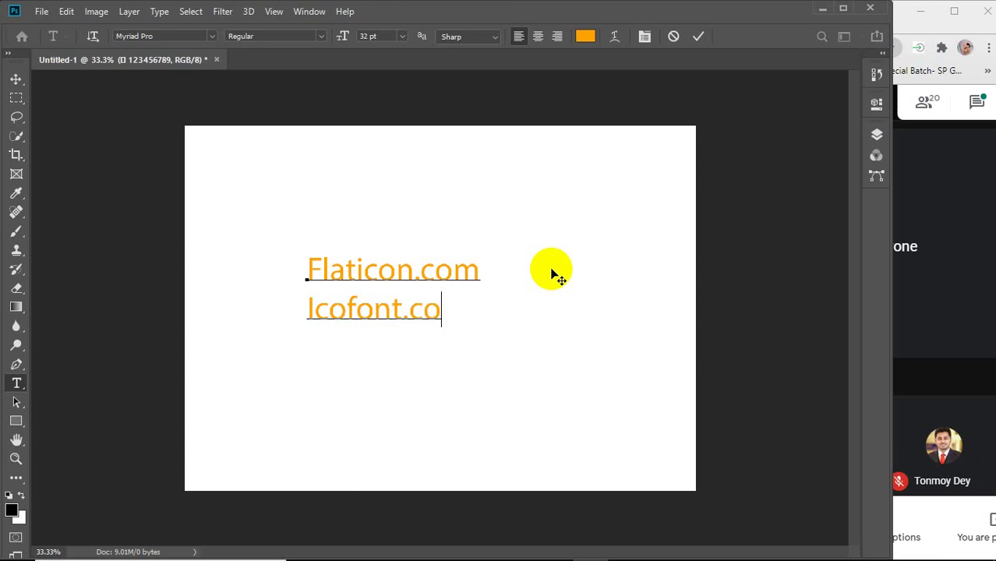
left_click(16, 81)
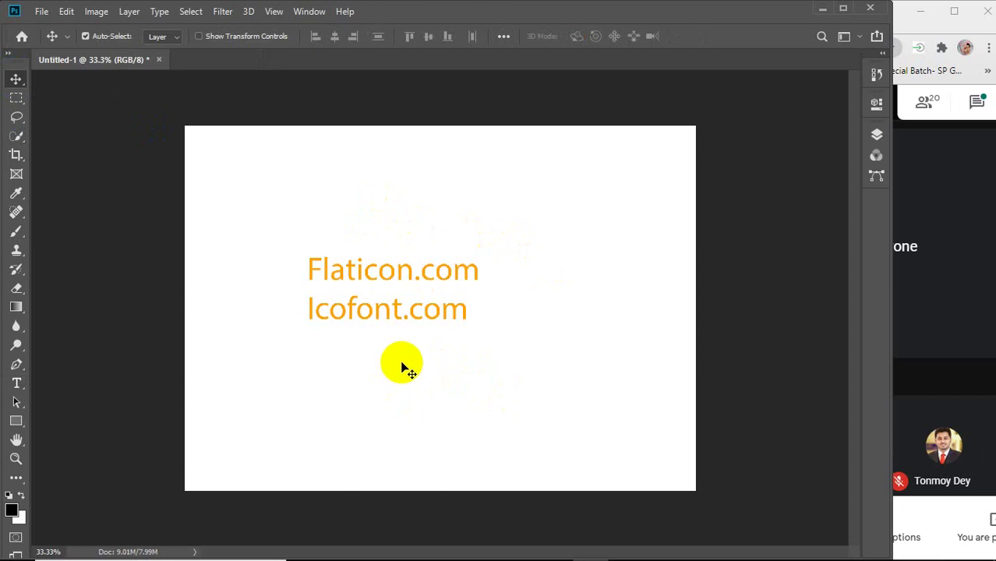
left_click(364, 321)
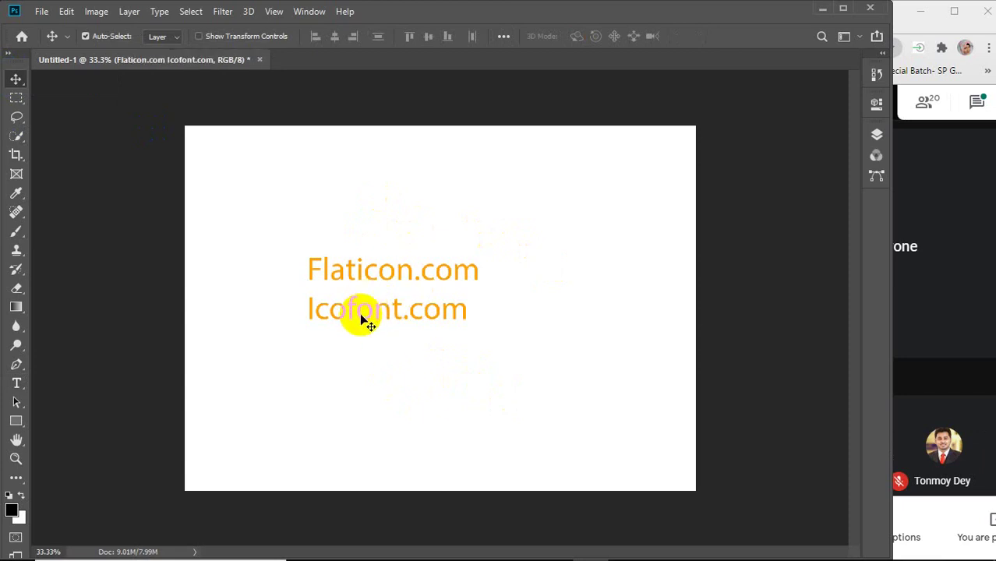
key("Delete")
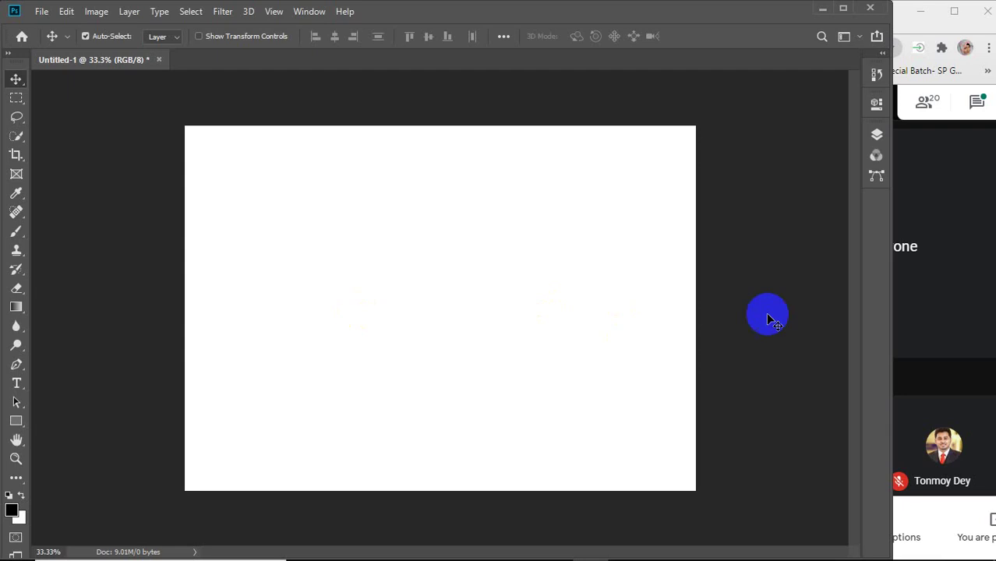
mouse_move(404, 550)
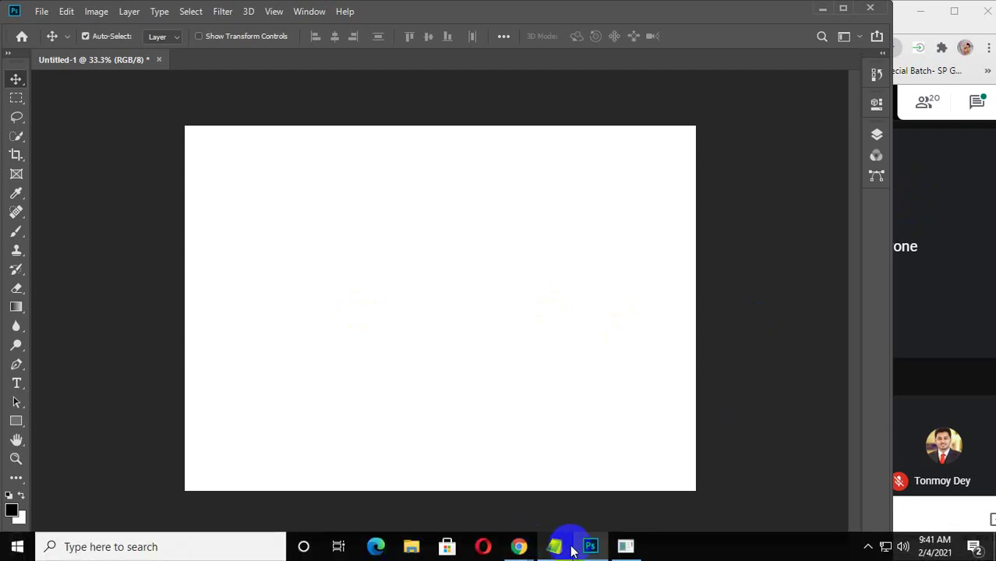
Close the ping window and the IcoFont and Flaticon tabs.
mouse_move(624, 552)
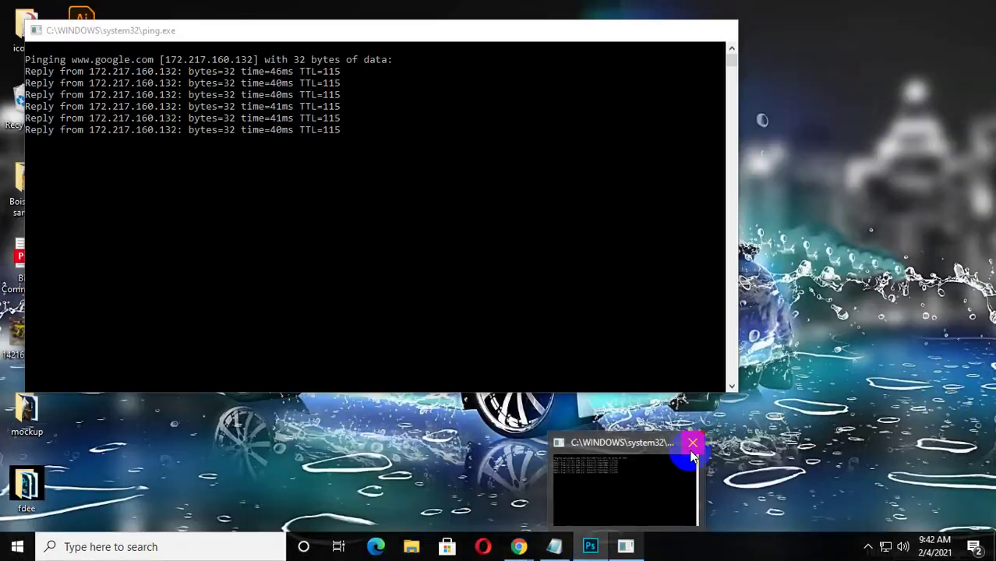
left_click(690, 442)
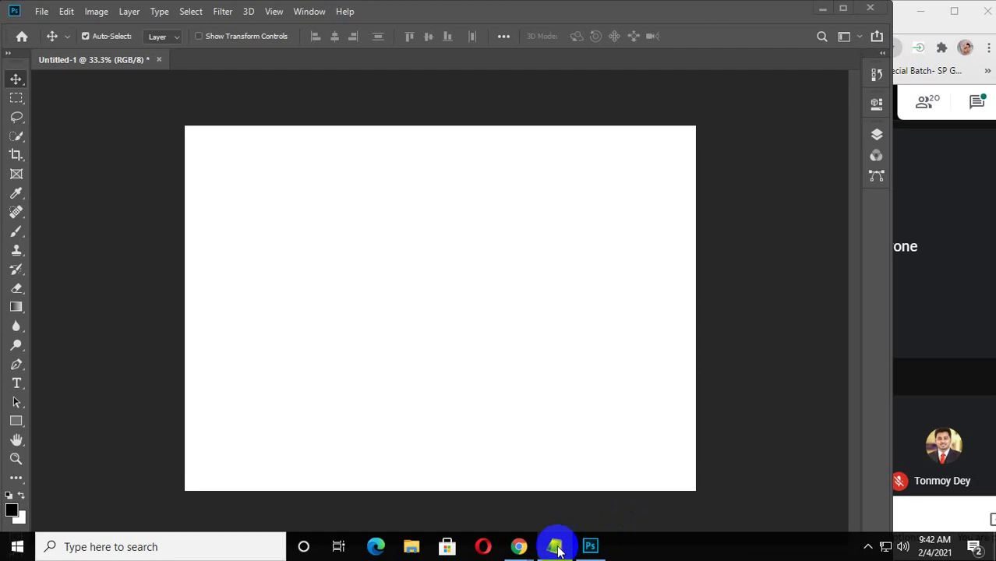
mouse_move(518, 541)
left_click(635, 489)
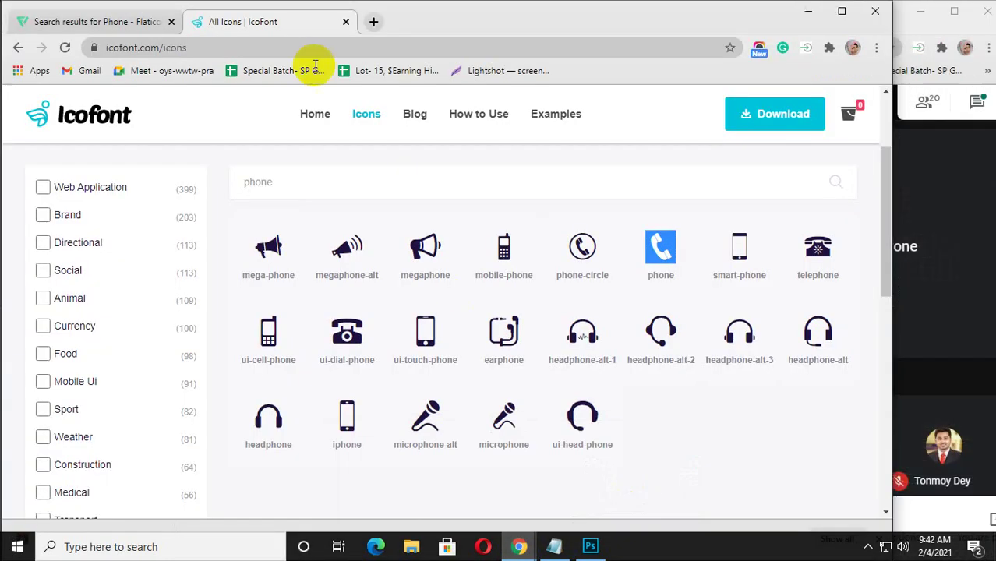
left_click(374, 23)
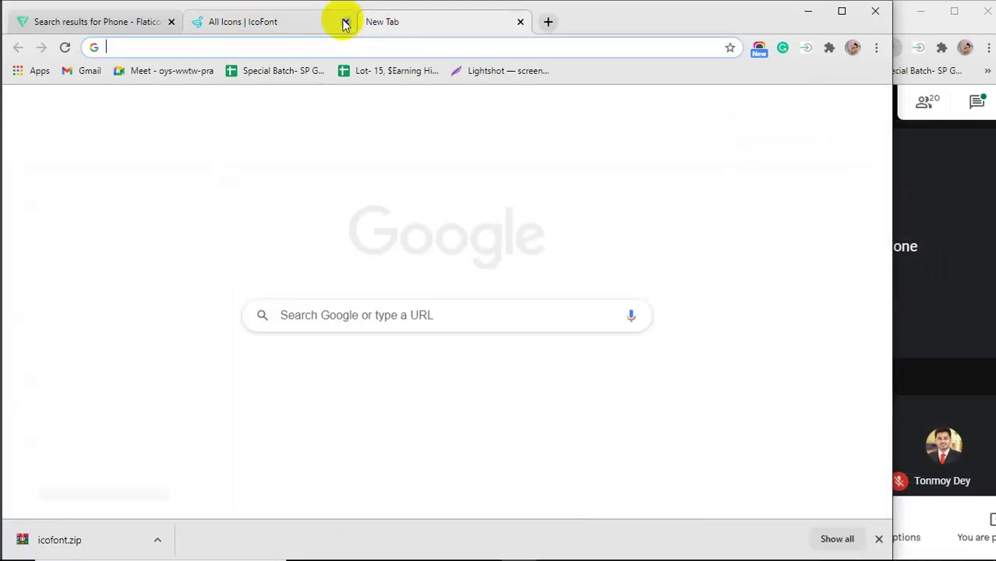
left_click(346, 22)
left_click(138, 45)
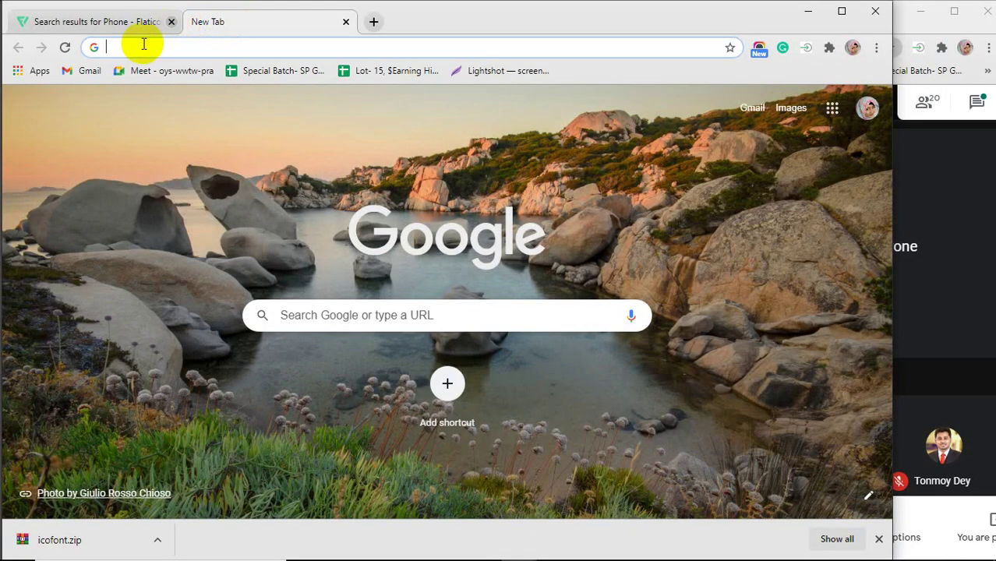
left_click(171, 21)
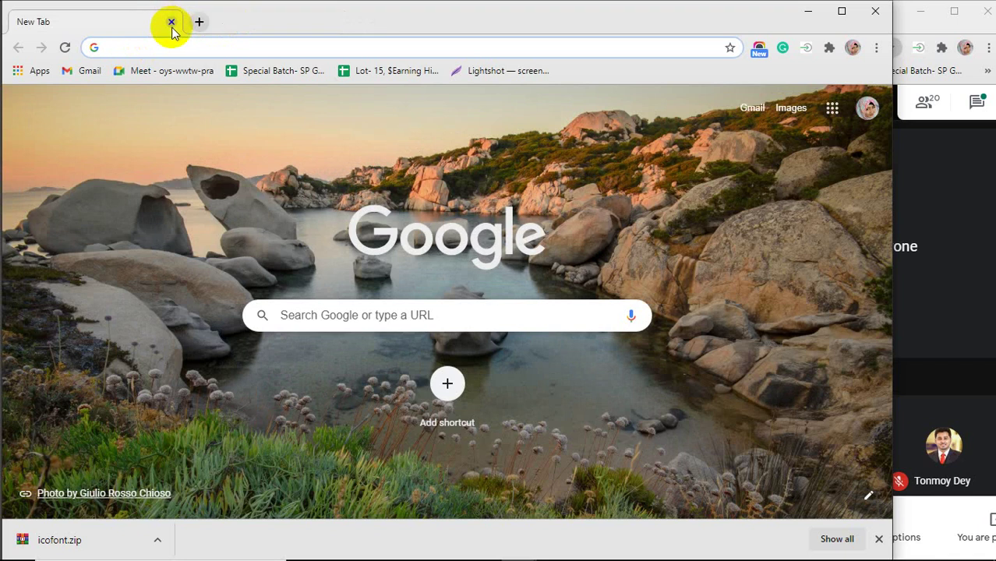
Search Google for 'Business card design'.
left_click(161, 49)
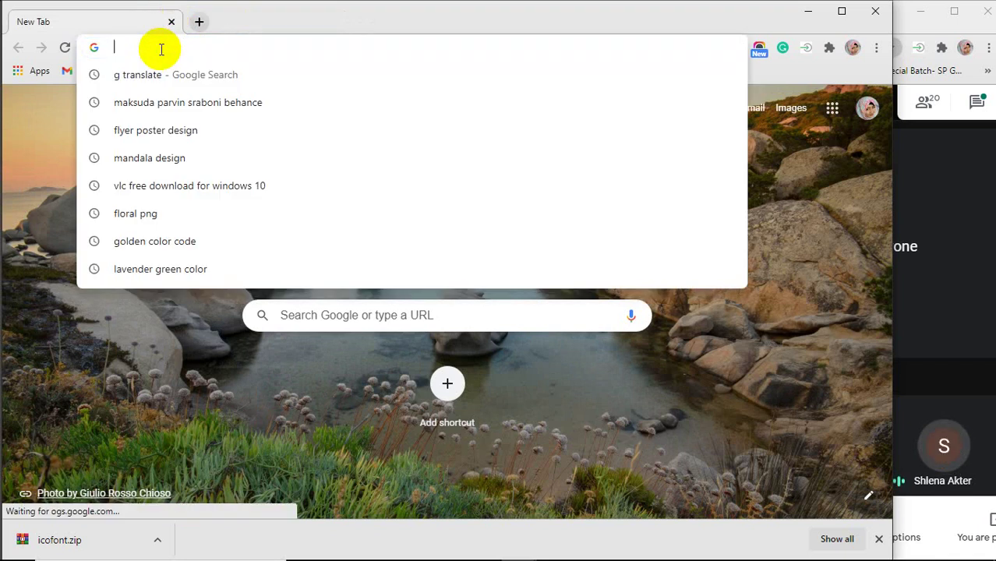
type("B")
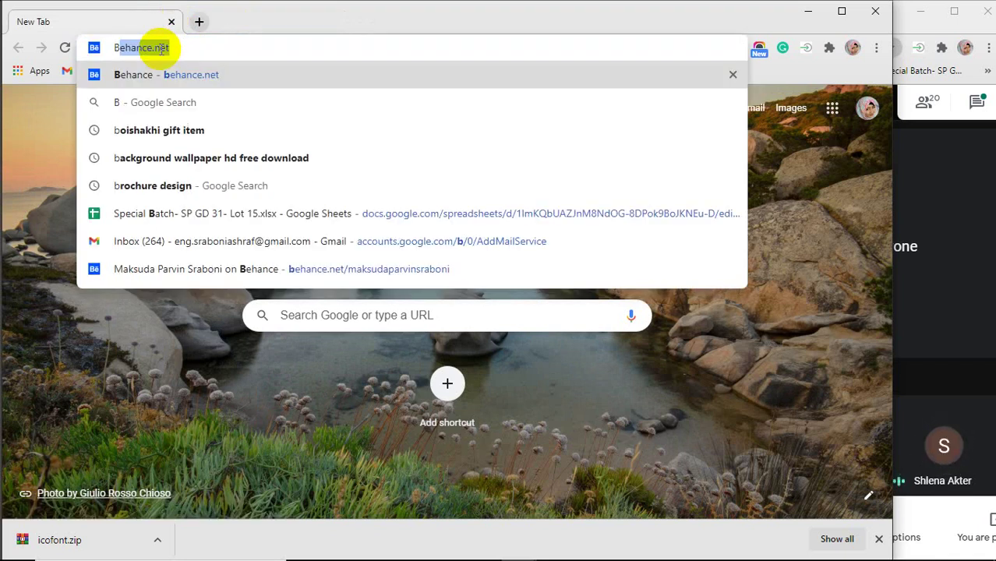
type("usines")
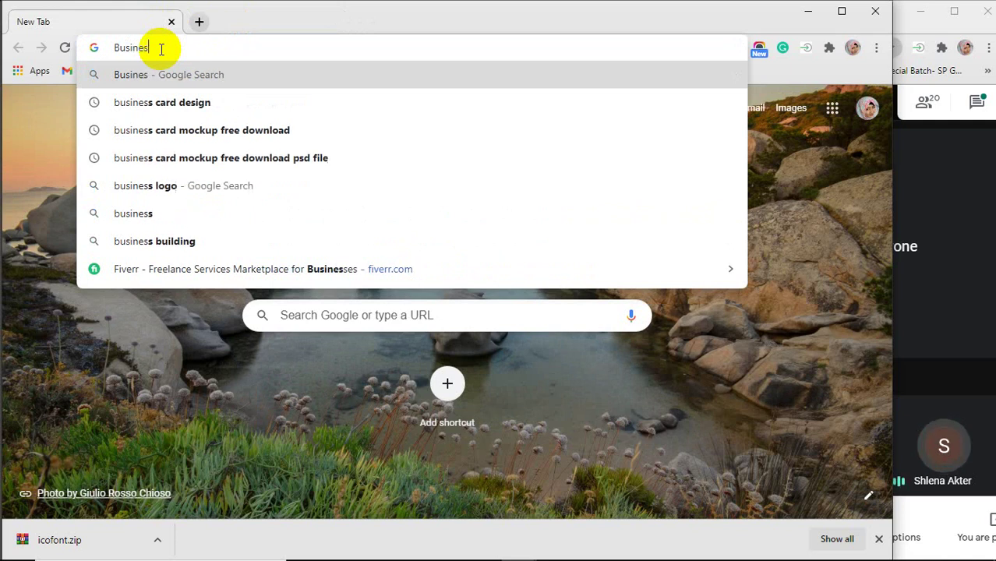
type("s card")
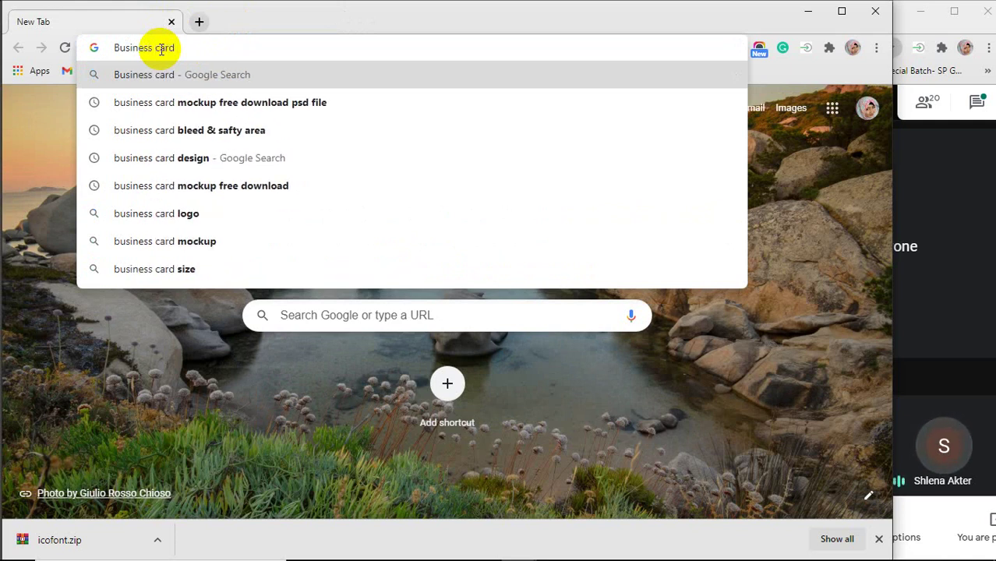
type(" design")
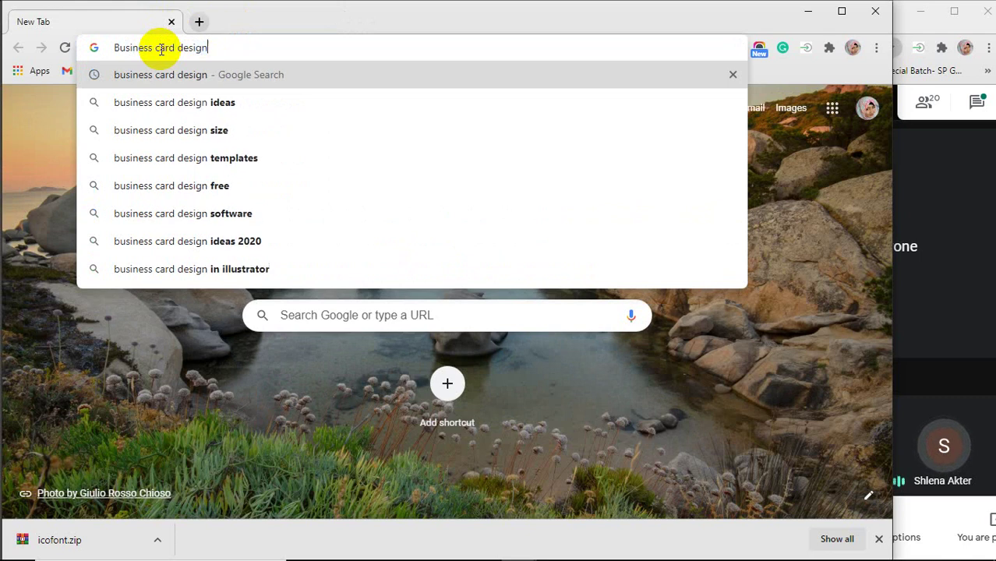
key("Return")
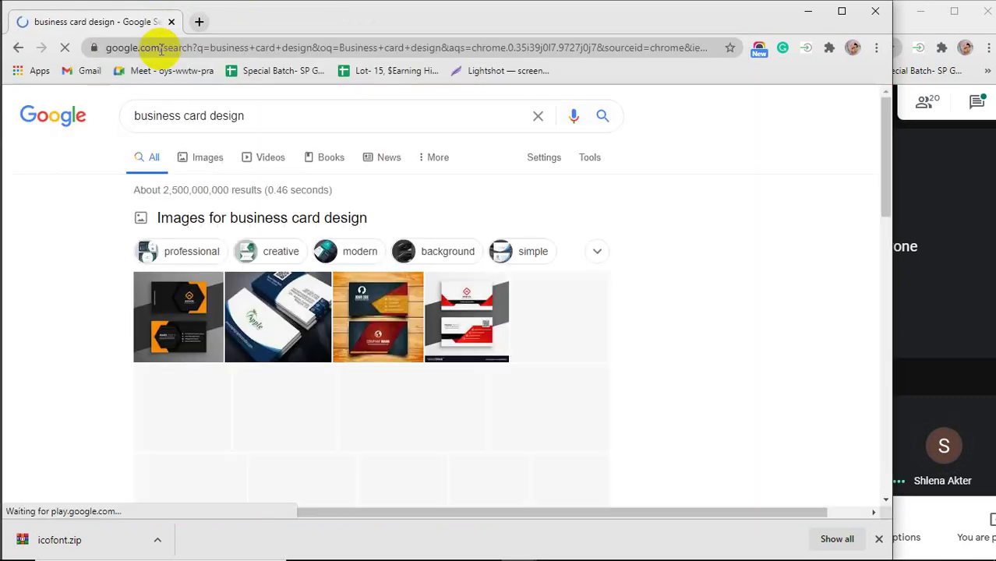
Dismiss the icofont.zip download bar and view image results for business card design.
left_click(878, 538)
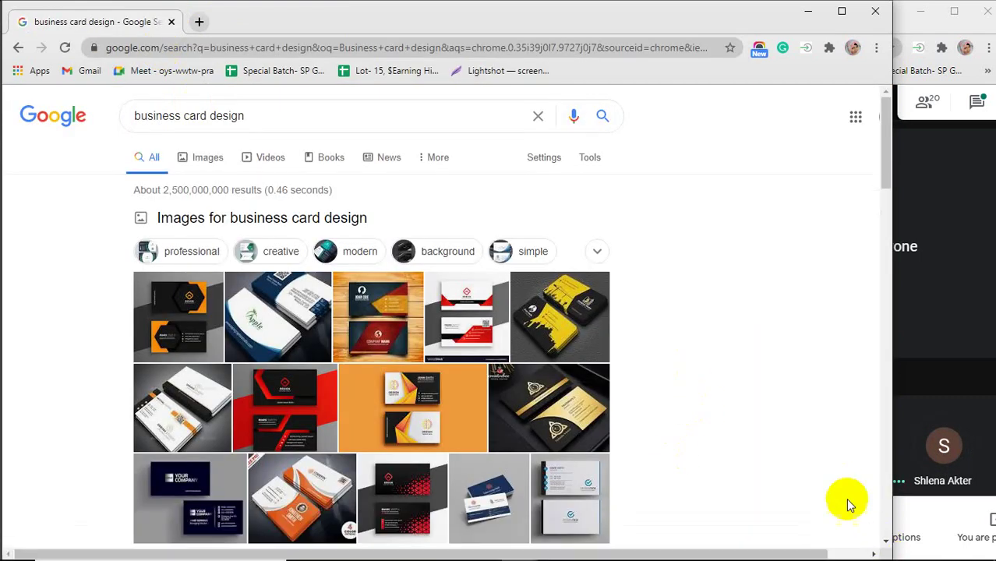
left_click(204, 158)
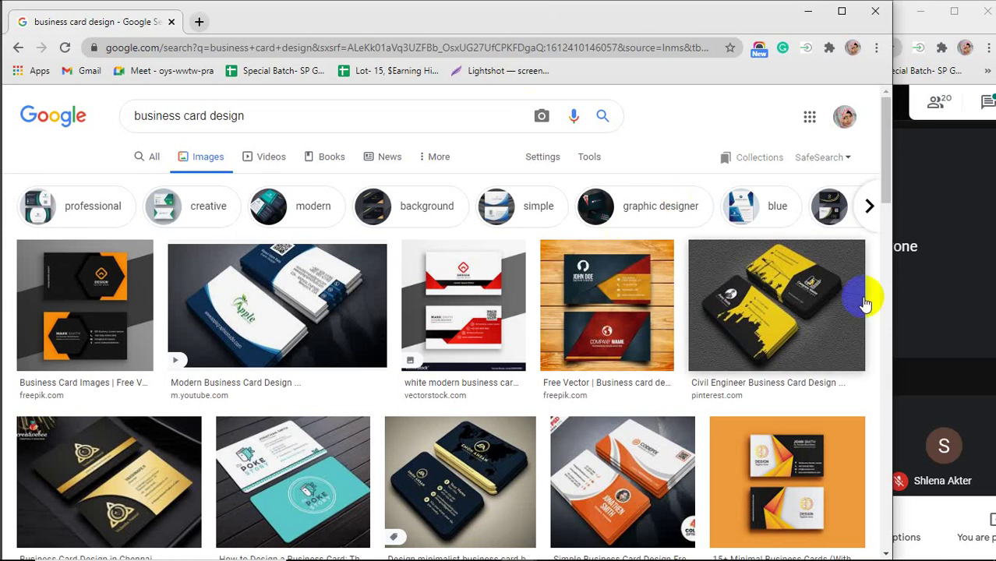
left_click(952, 337)
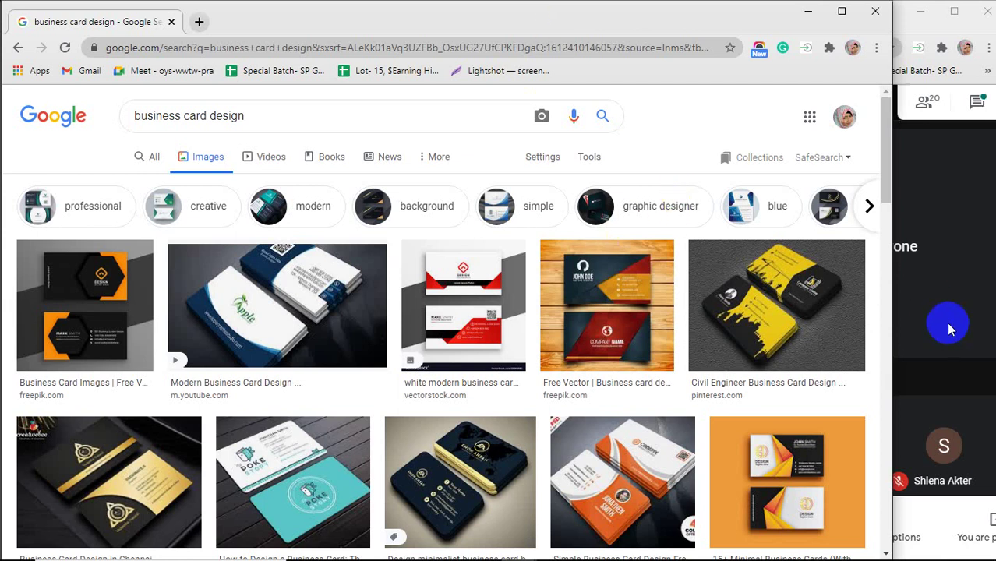
Open youtube.com in a new Chrome tab and search for the 'iqra & faith' channel.
left_click(198, 21)
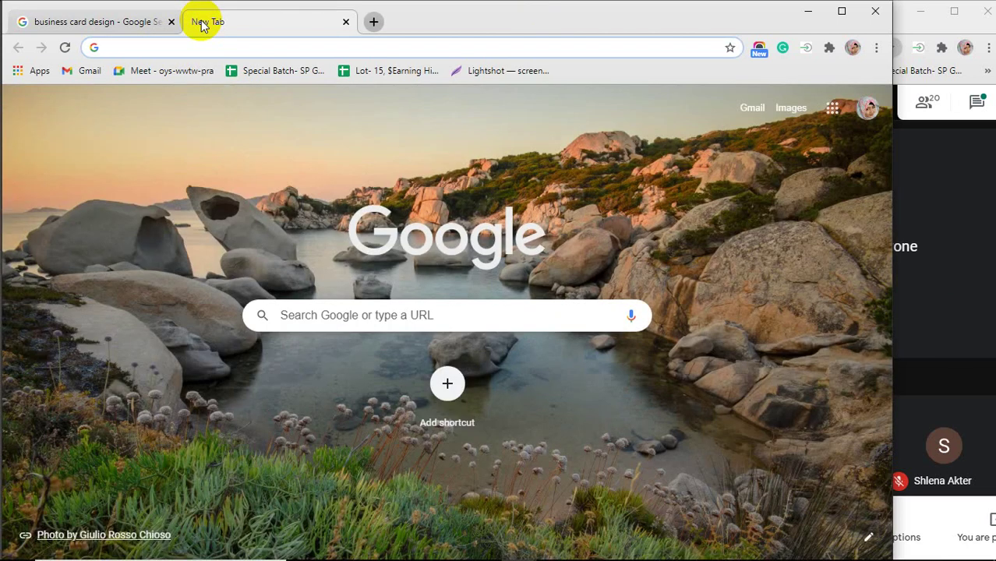
type("youtube.com")
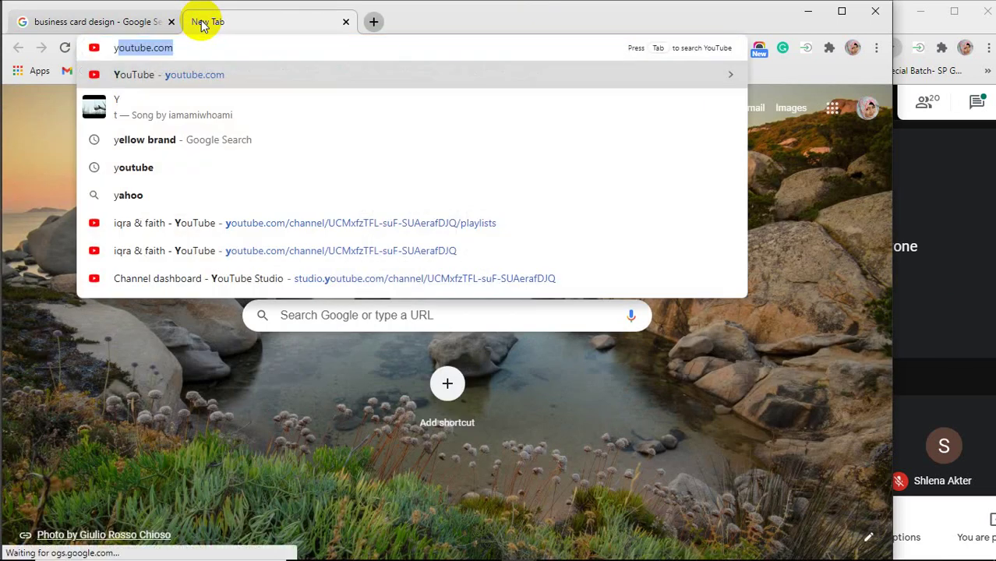
key("Return")
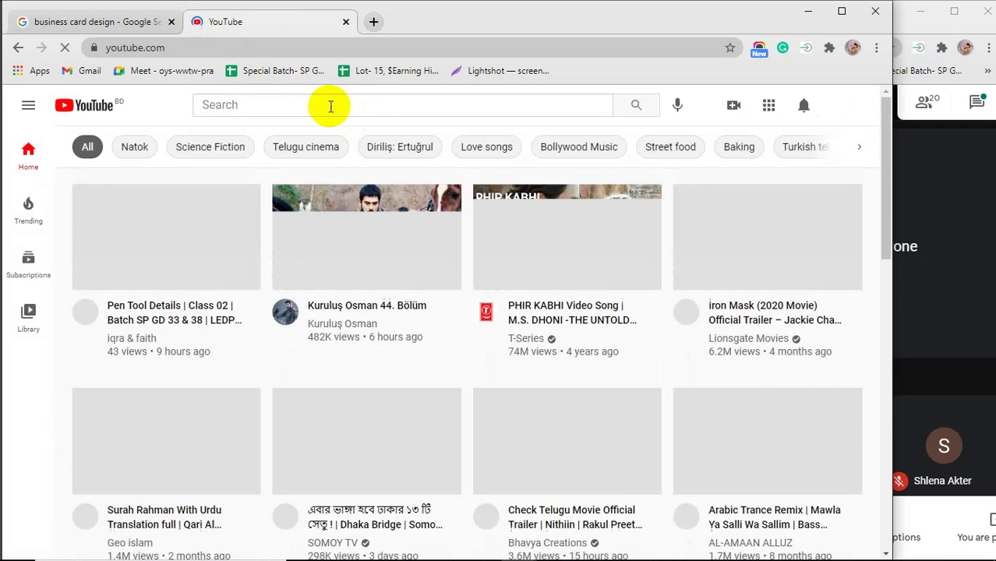
left_click(331, 106)
type("i")
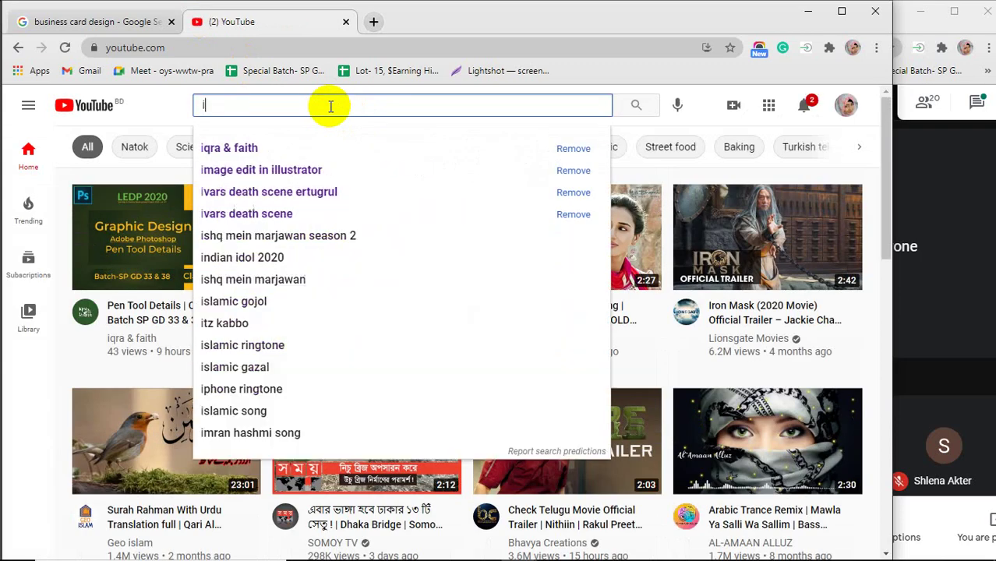
type("q")
left_click(240, 145)
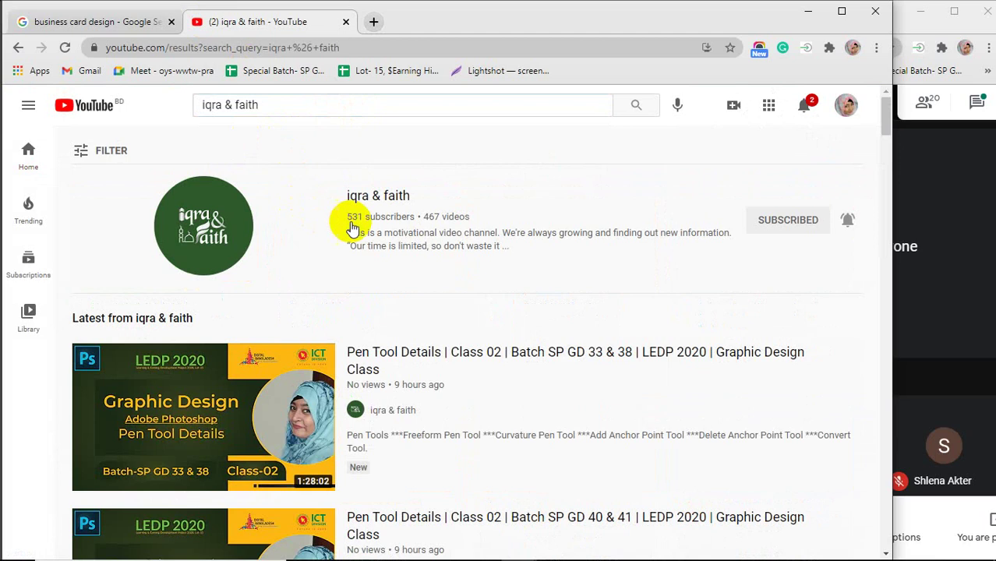
Open the iqra & faith channel's playlists and start the LEDP SP GD 01 playlist.
left_click(374, 199)
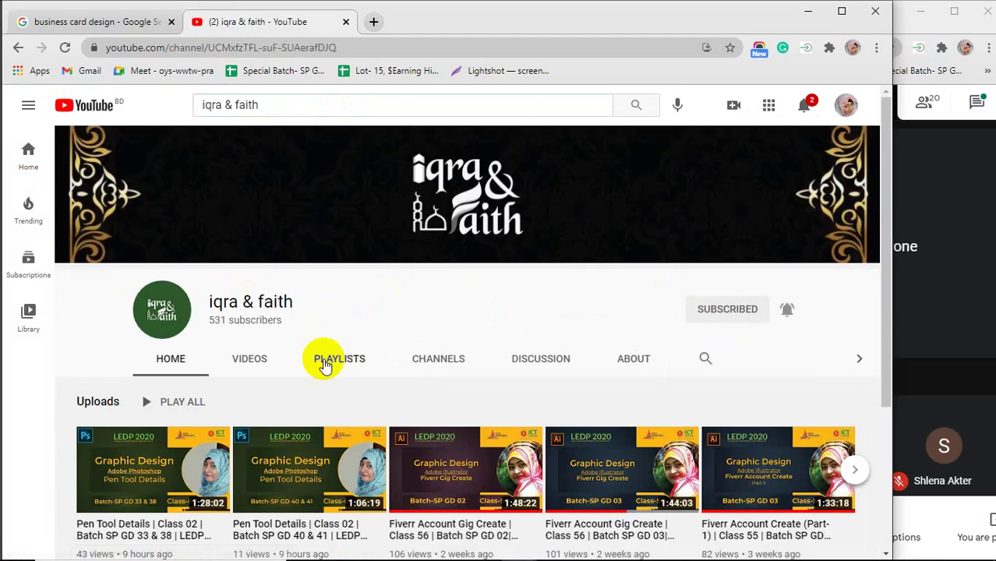
left_click(325, 360)
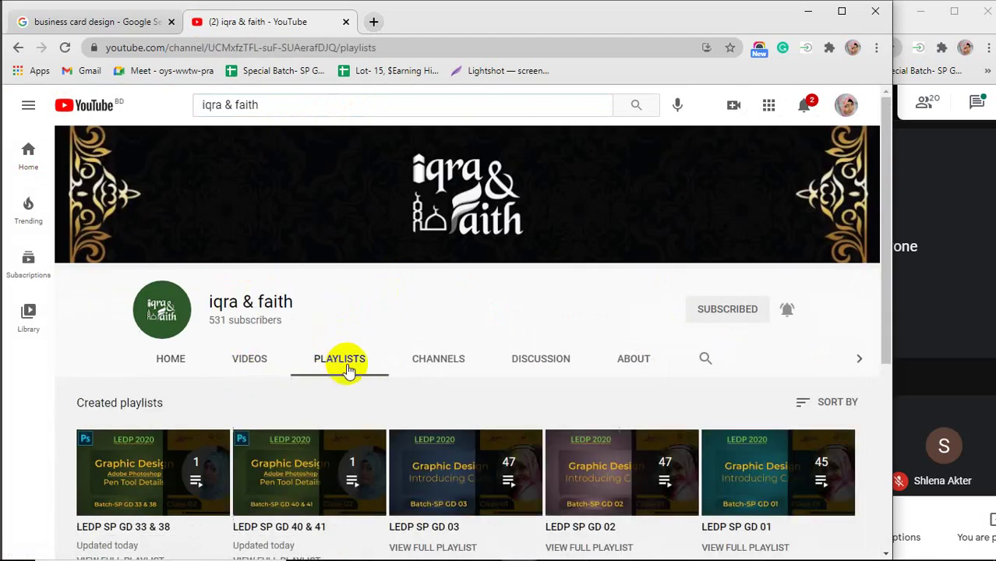
scroll(316, 393, "down", 1)
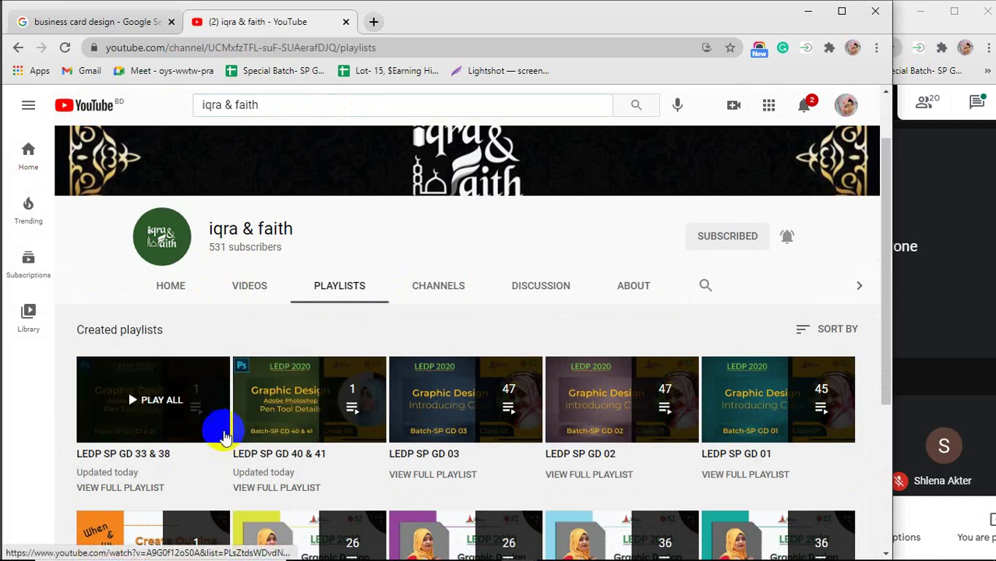
left_click(263, 443)
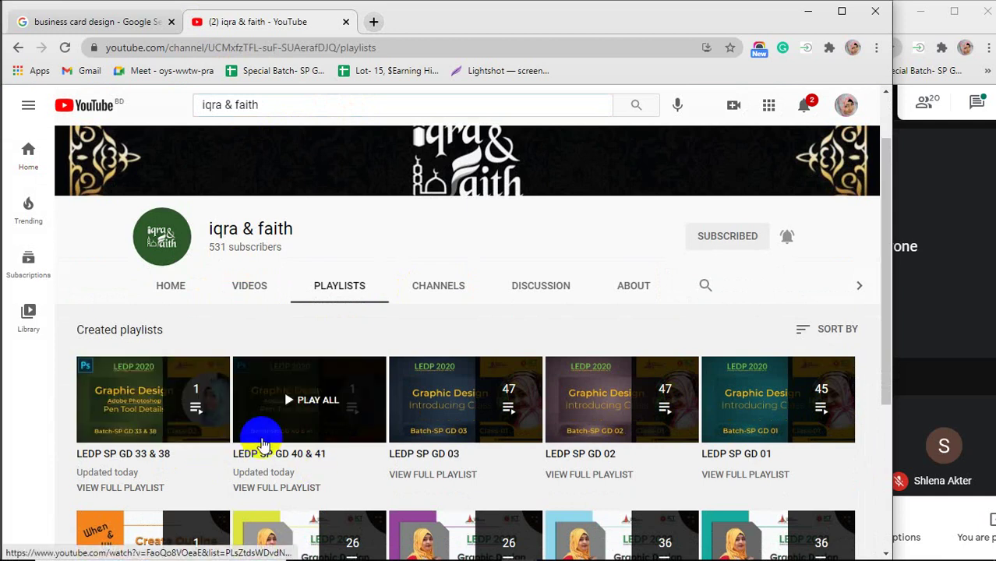
left_click(500, 435)
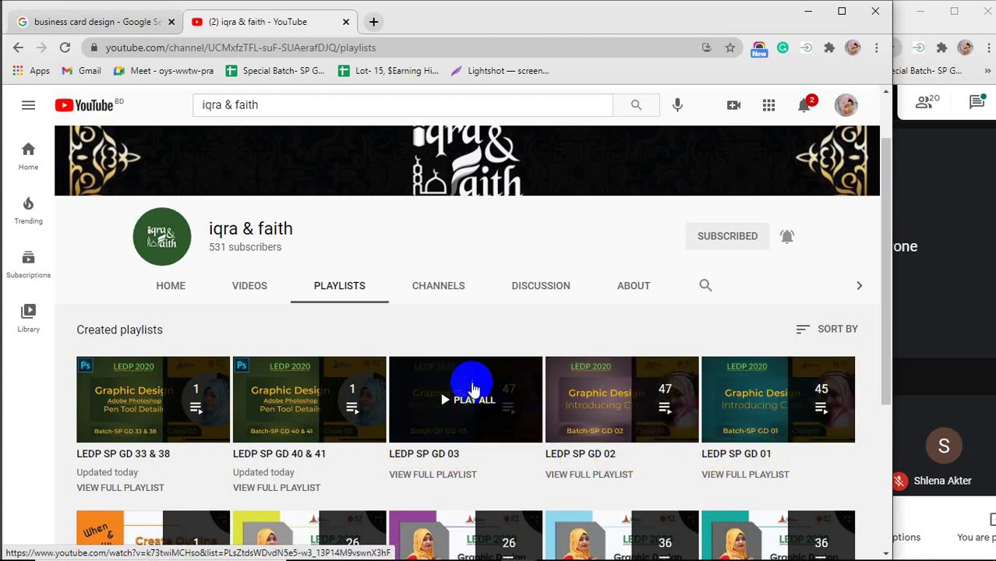
left_click(739, 385)
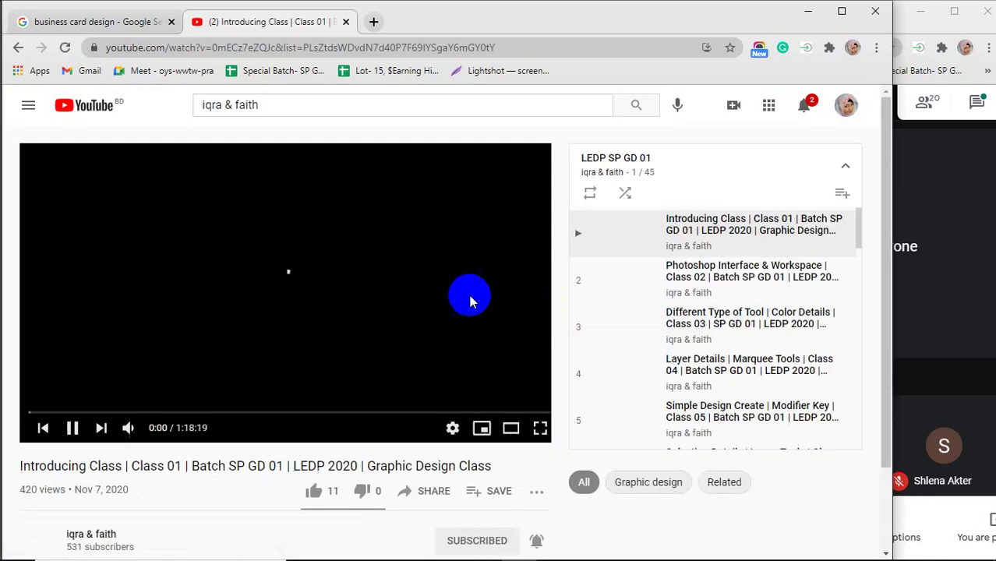
Pause the Class 01 video and play playlist item 22, 'Business Card Design | Document setup | Class 30'.
left_click(284, 290)
scroll(722, 296, "down", 4)
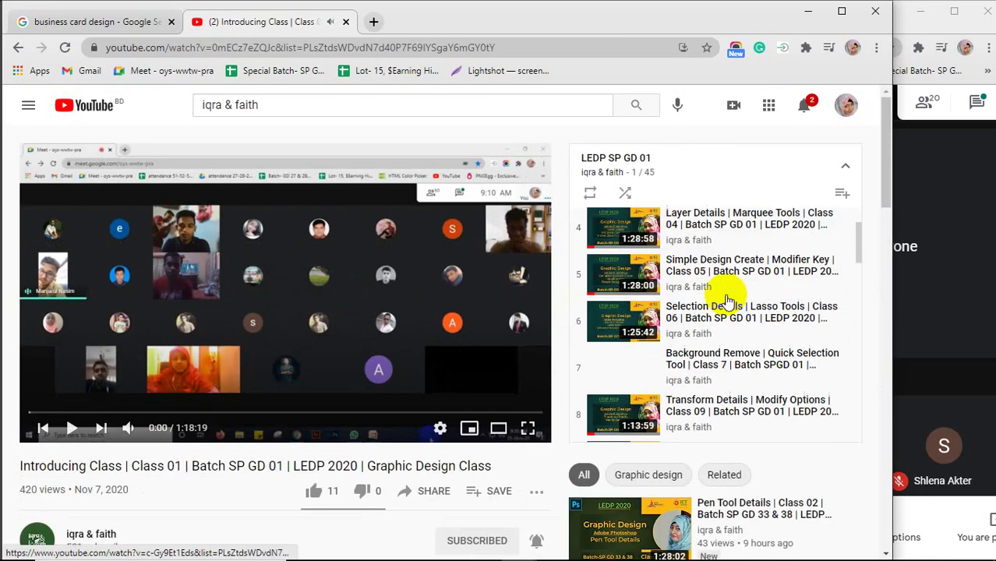
scroll(725, 302, "down", 2)
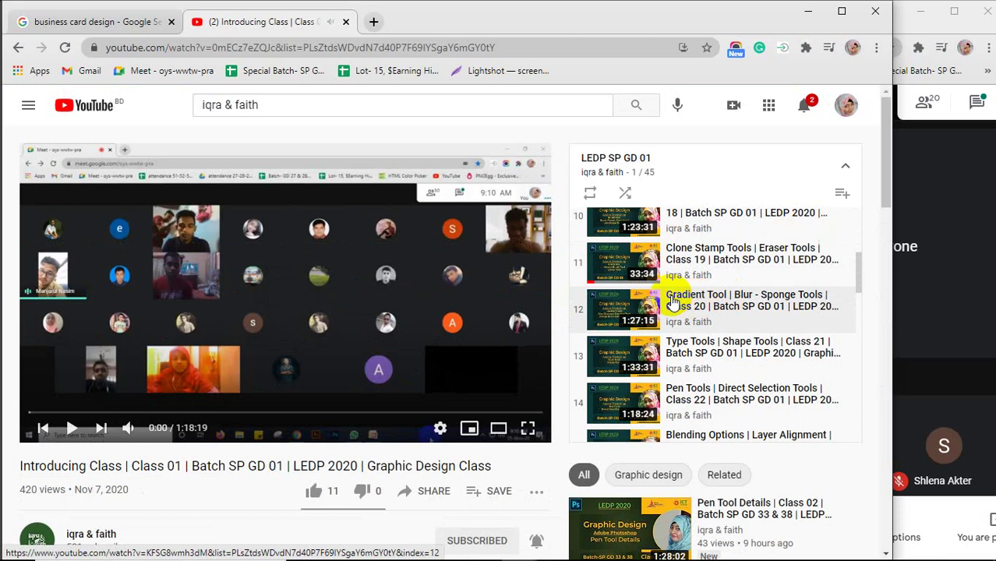
scroll(674, 349, "down", 1)
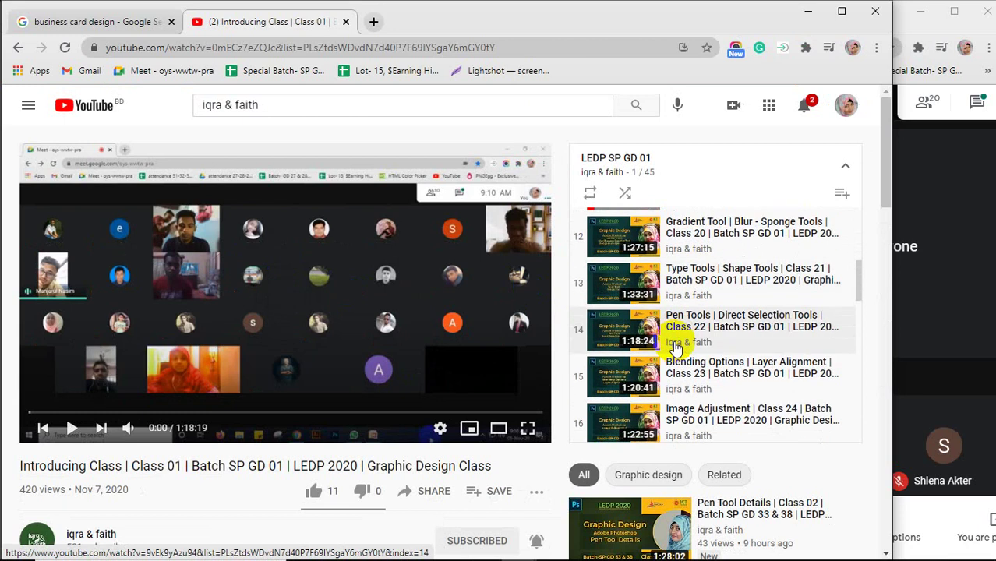
scroll(675, 350, "down", 4)
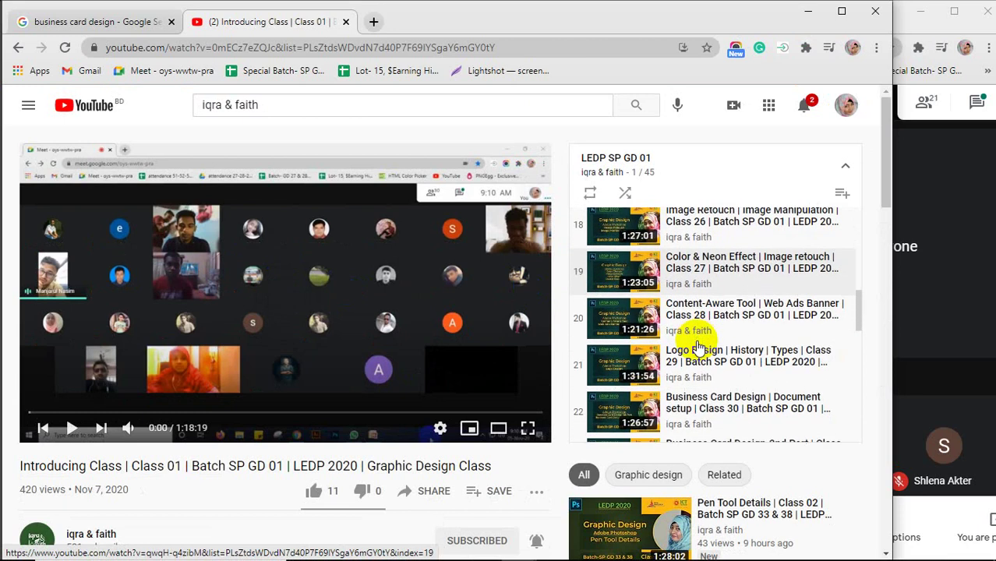
scroll(697, 346, "down", 1)
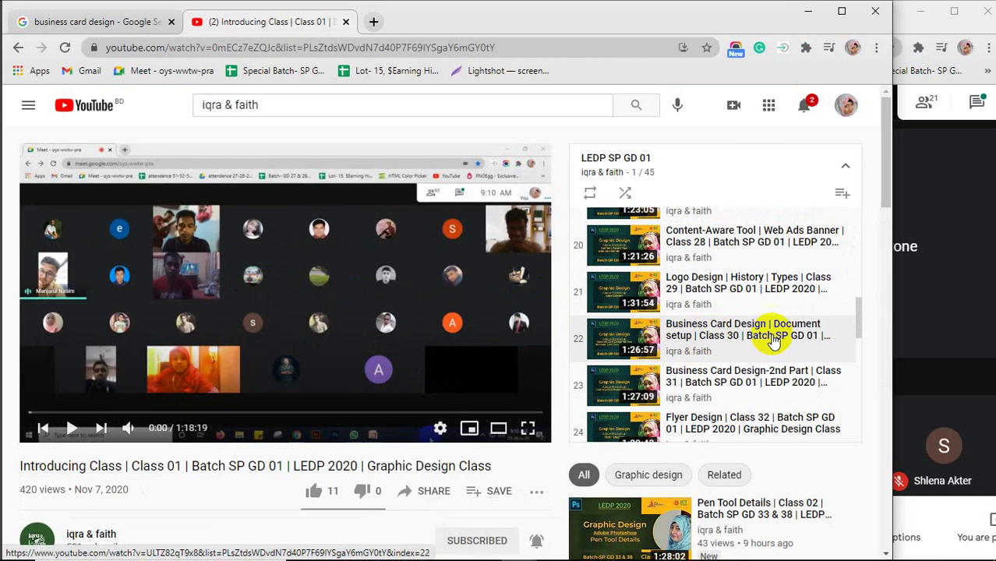
scroll(745, 343, "down", 1)
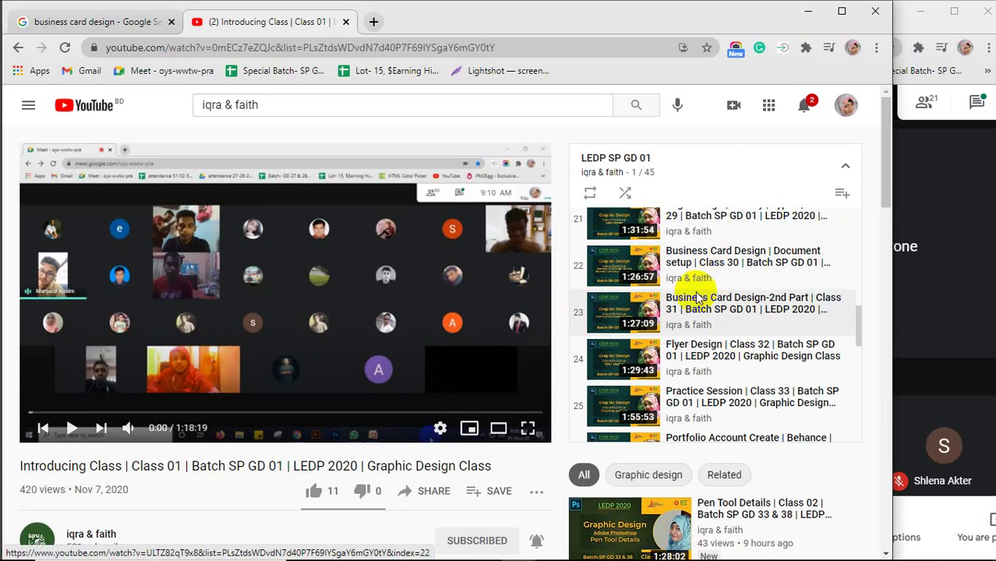
left_click(616, 261)
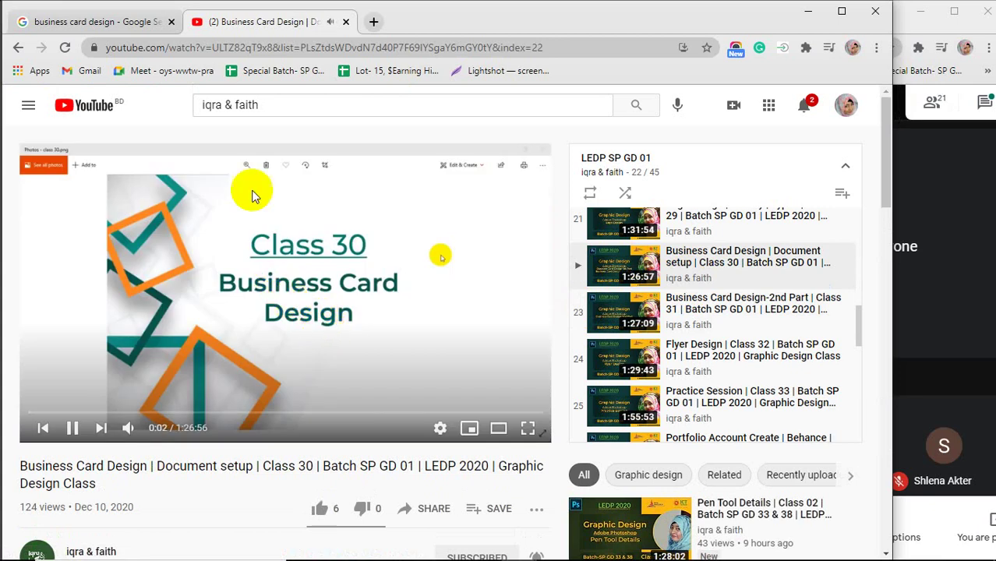
Skim Class 30 from 1:43 to 1:09:31, then play item 23, 'Business Card Design-2nd Part | Class 31'.
left_click(219, 305)
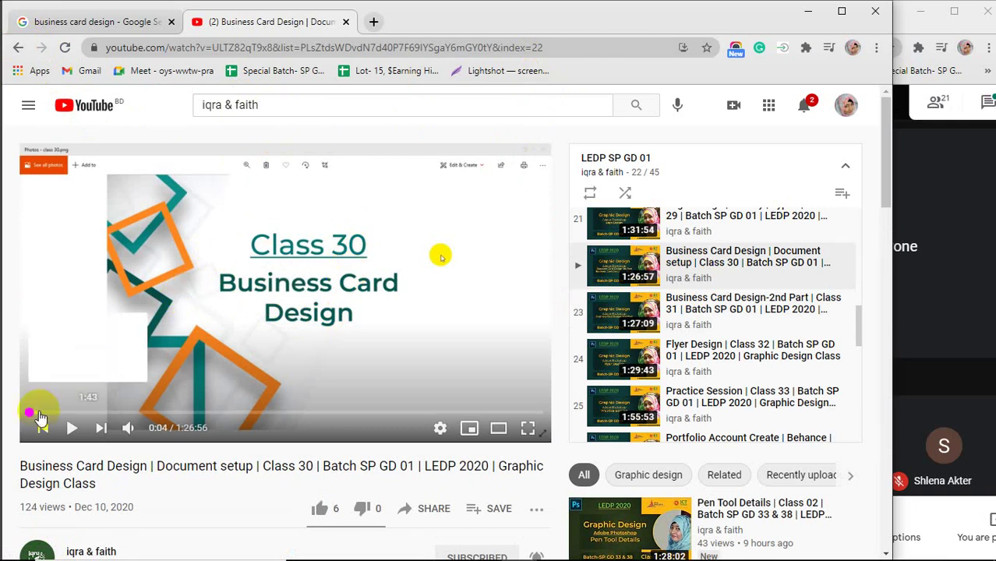
left_click(38, 413)
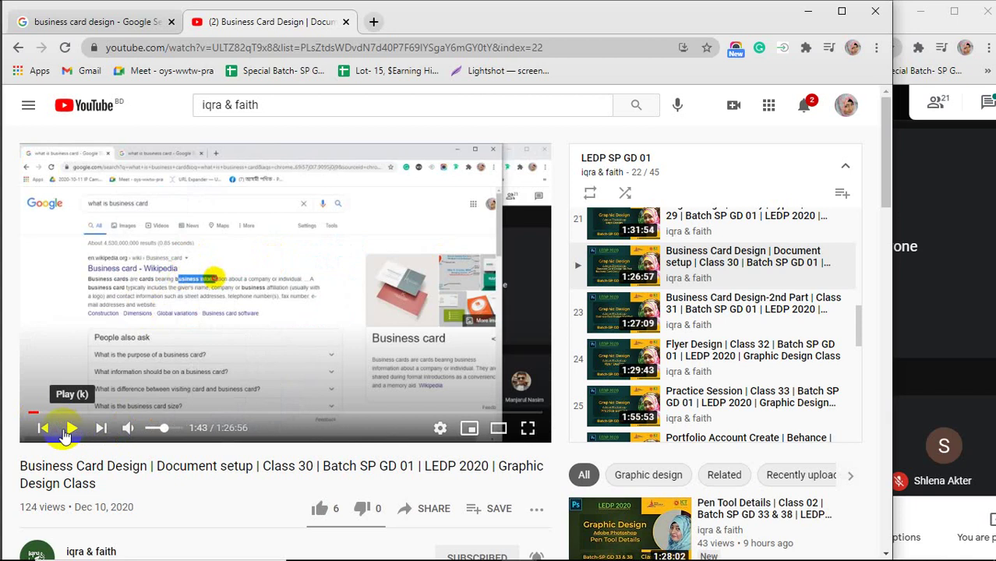
left_click(56, 412)
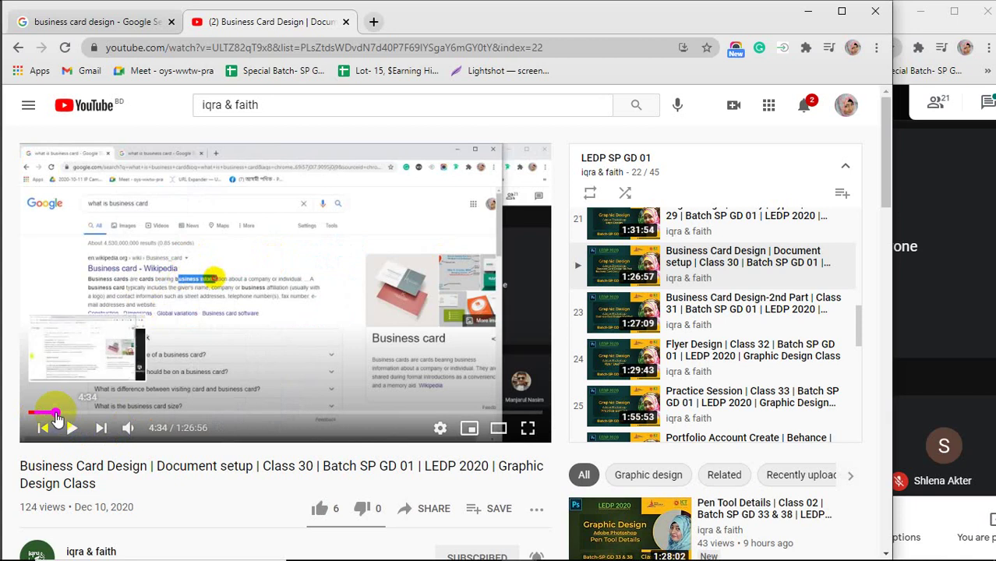
left_click(103, 412)
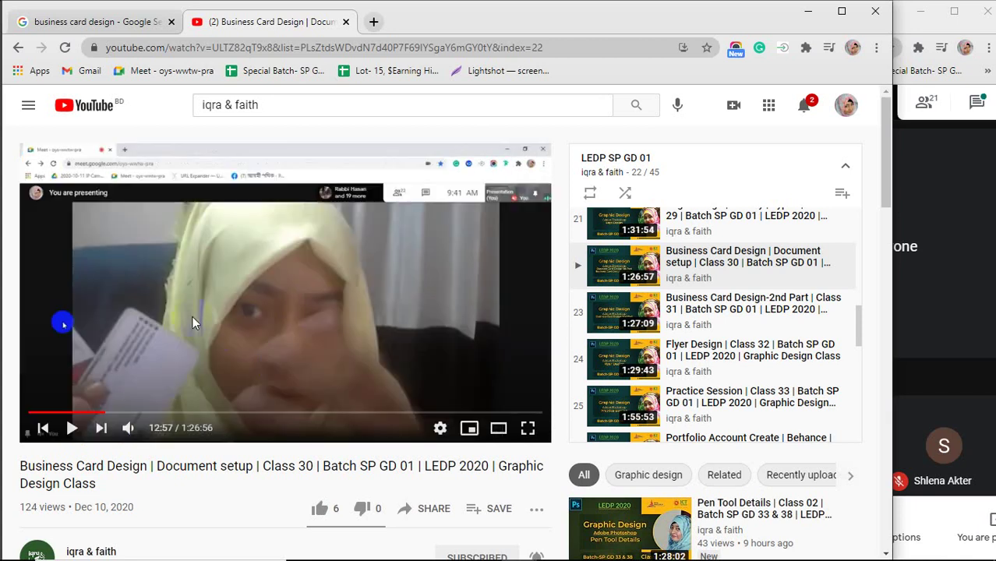
left_click(129, 413)
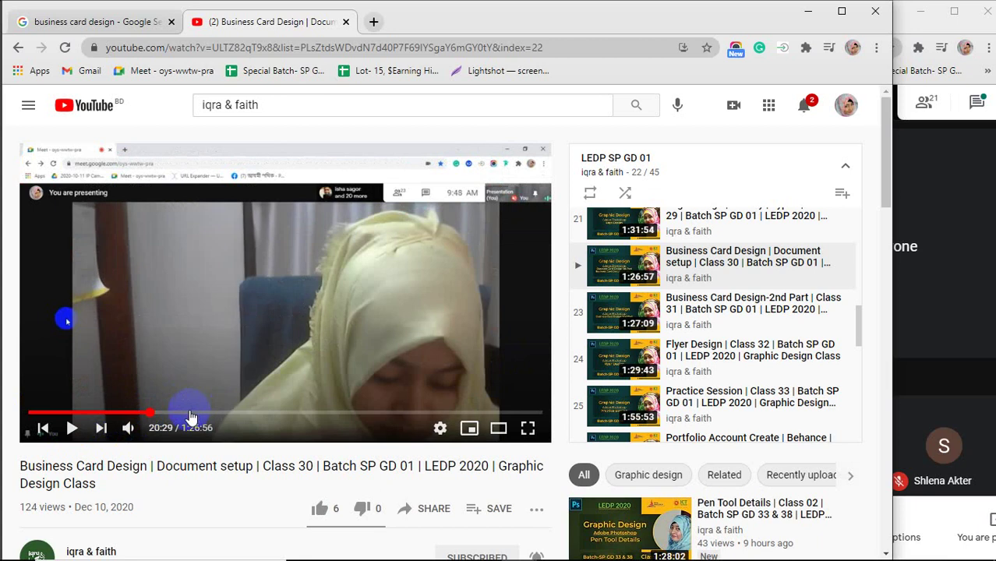
left_click(236, 413)
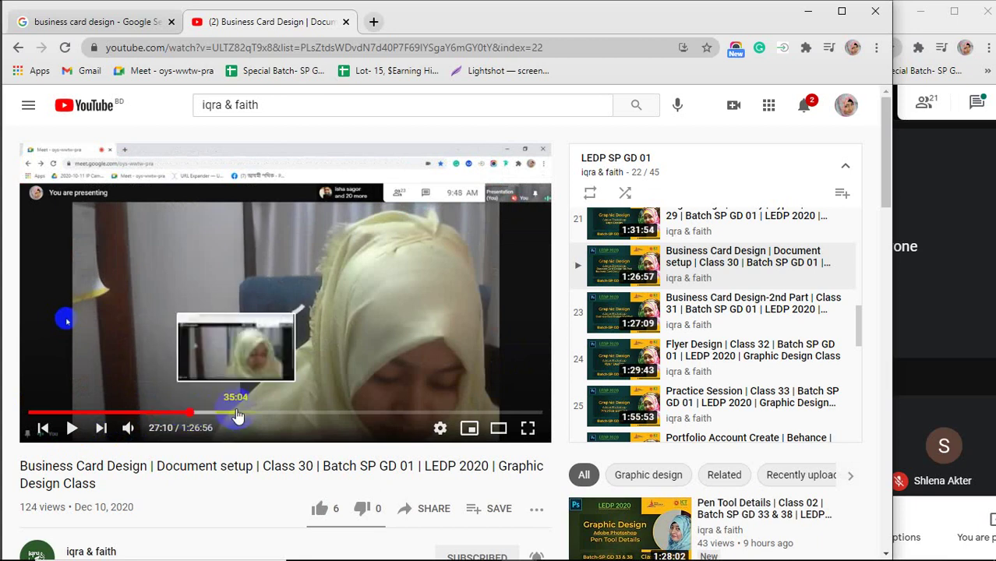
left_click(346, 413)
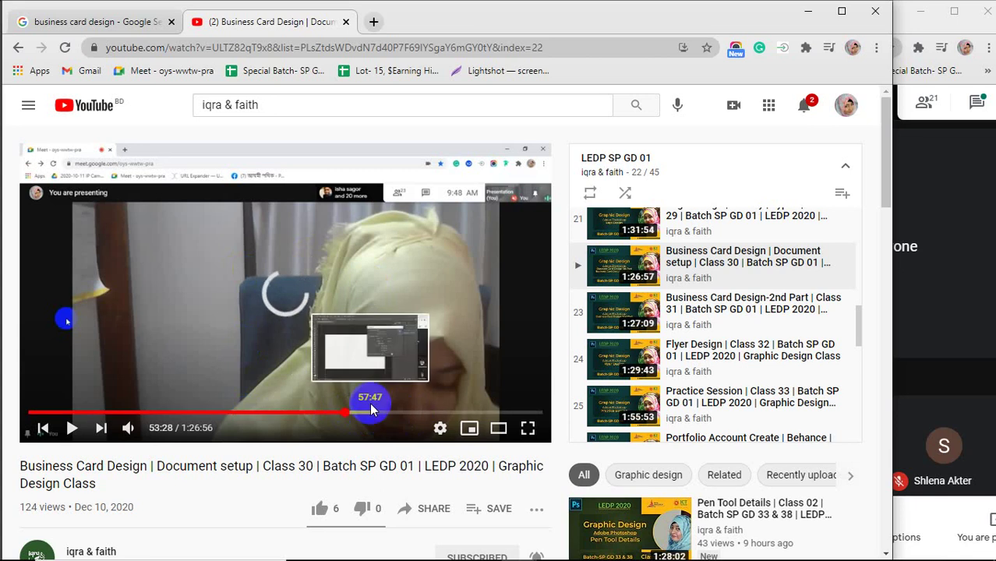
left_click(441, 413)
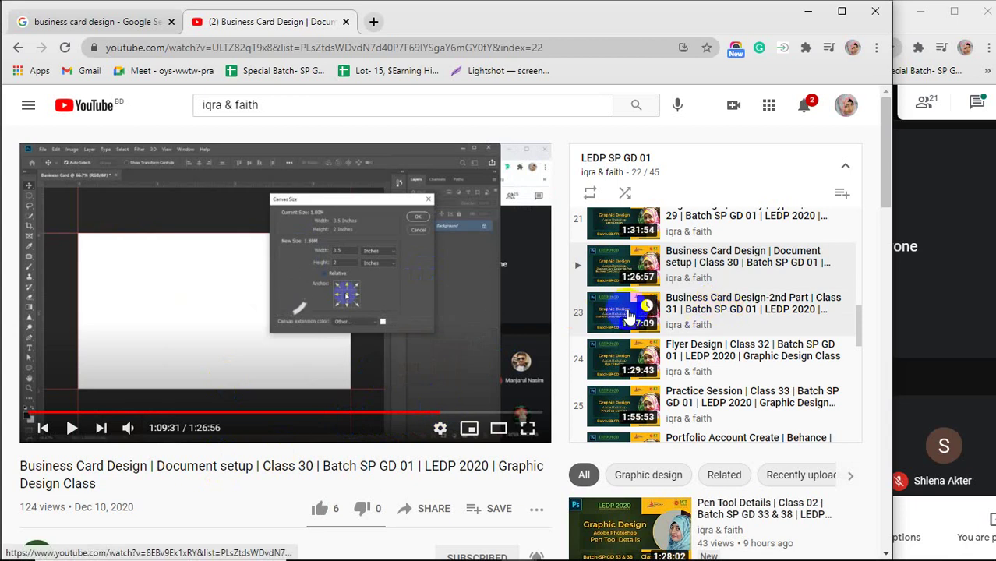
left_click(629, 316)
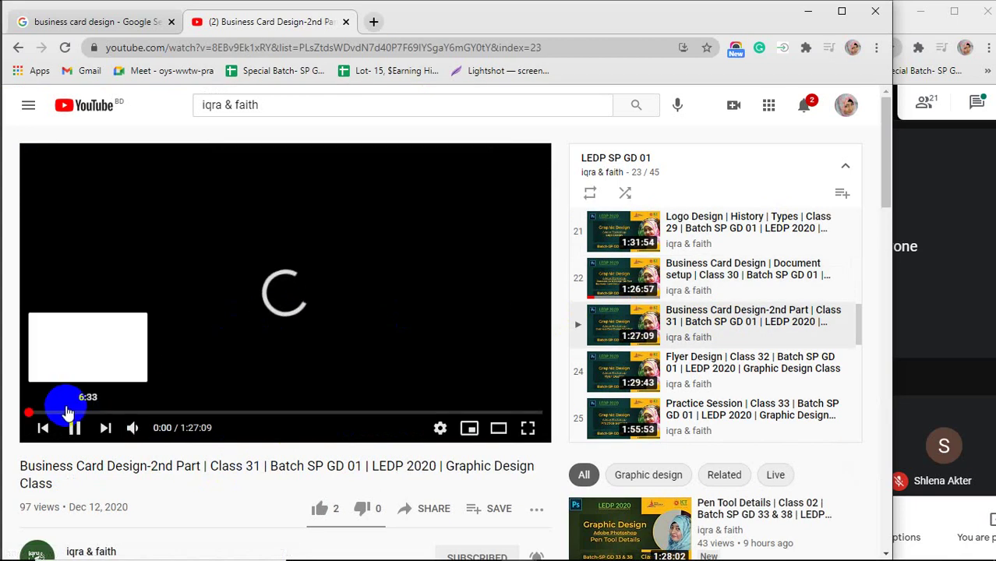
Jump through the Class 31 lesson at 5:19, 14:43, 33:47, 1:00:46 and 1:12:17.
left_click(61, 413)
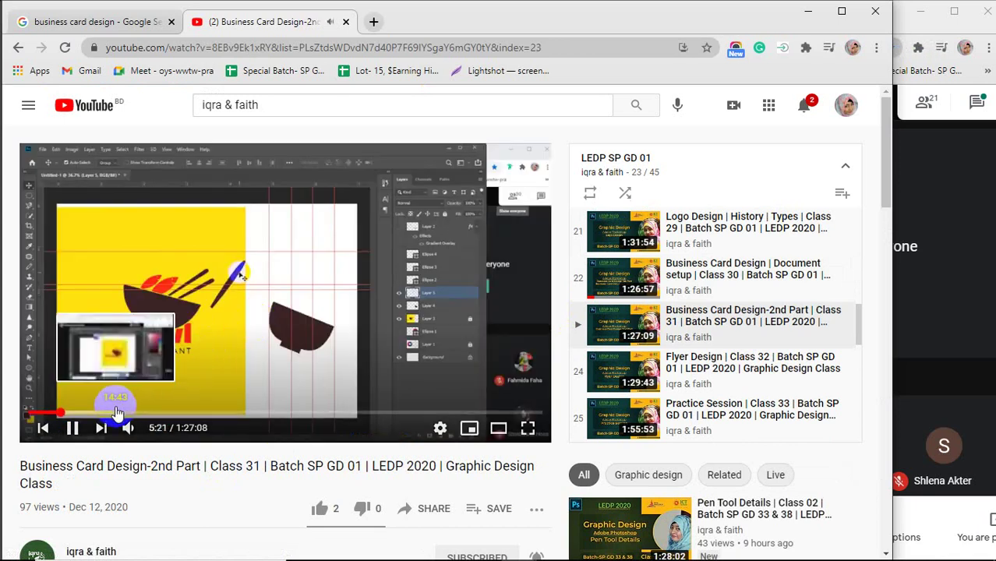
left_click(115, 413)
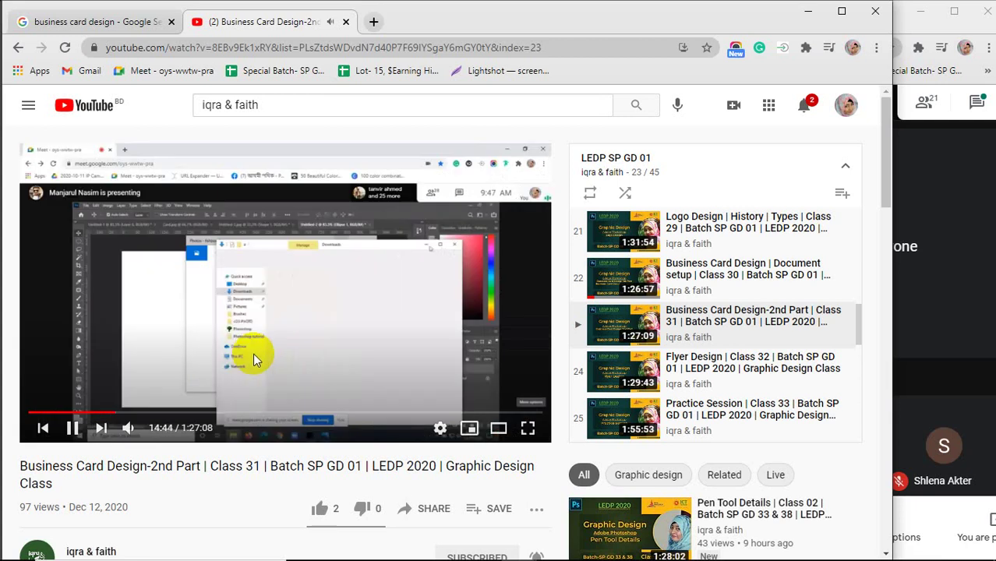
left_click(226, 414)
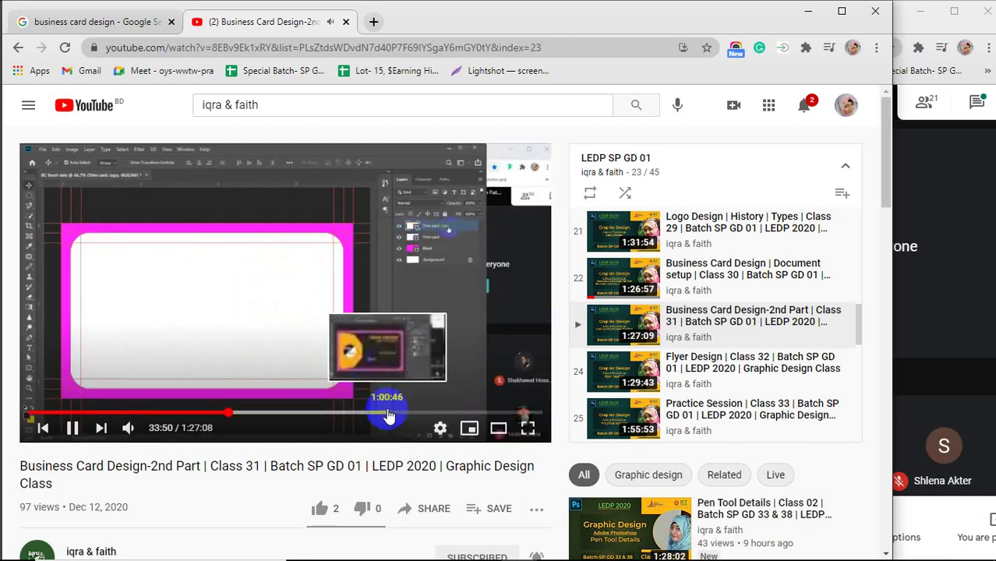
left_click(389, 416)
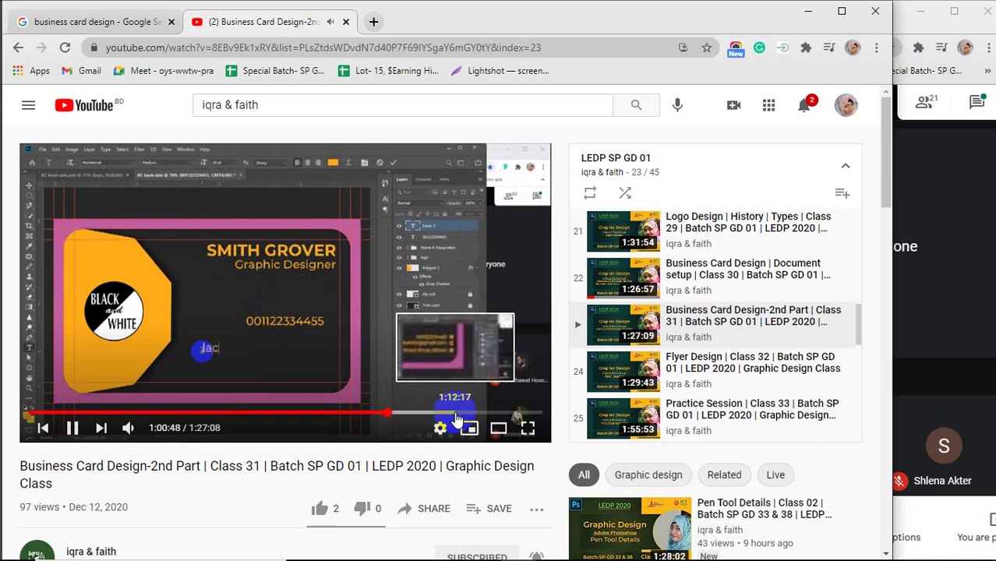
left_click(457, 417)
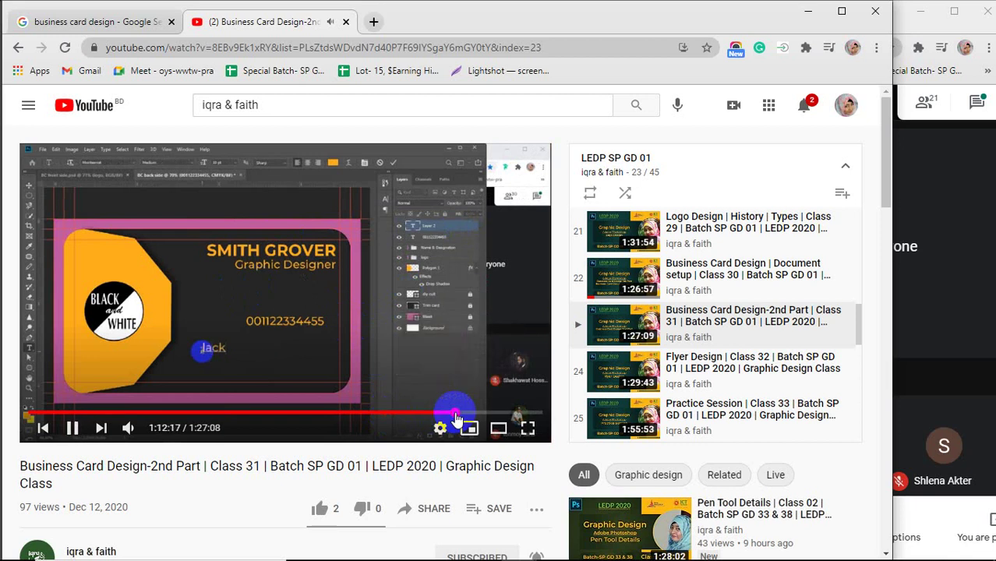
Go back three pages to the channel's Playlists page, close the miniplayer, and copy the page URL.
left_click(17, 49)
left_click(17, 49)
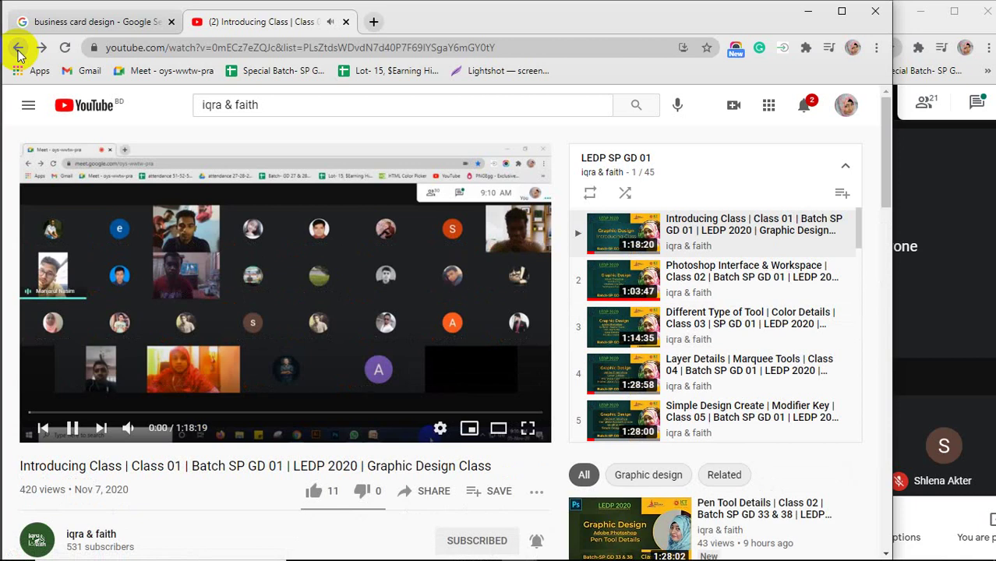
left_click(18, 49)
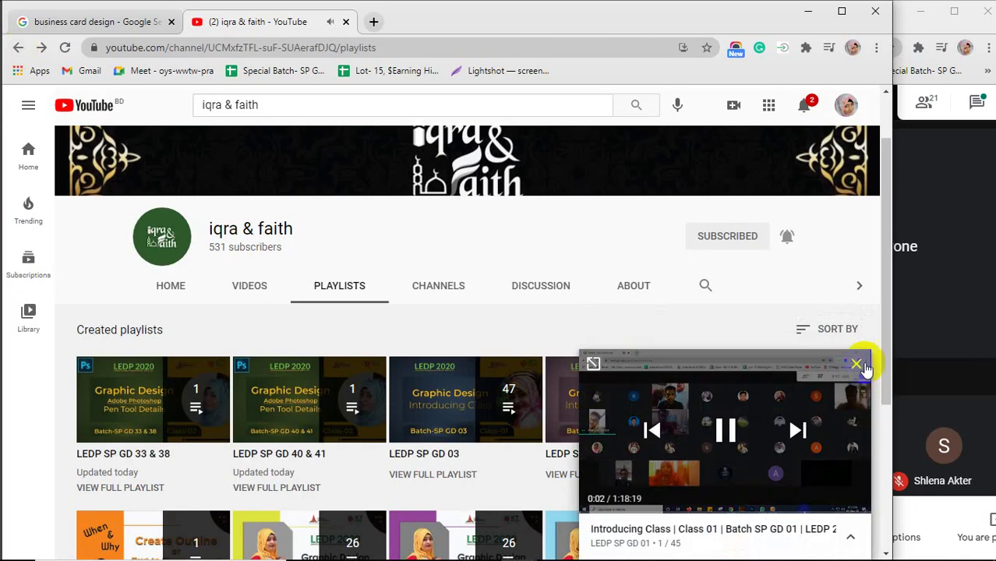
left_click(858, 362)
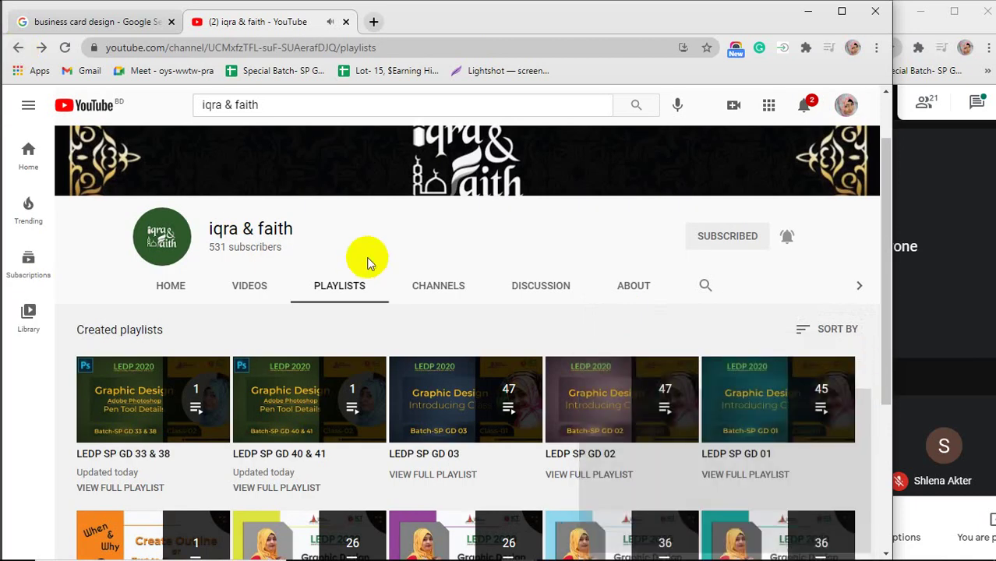
left_click(399, 45)
key("ctrl+c")
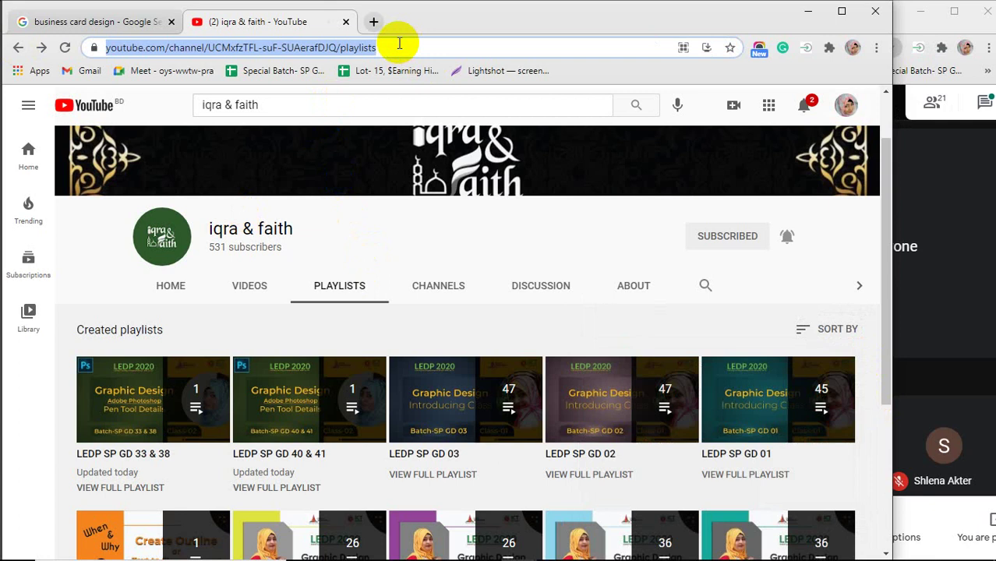
left_click(970, 160)
Send the copied playlists link to everyone in the Meet chat, then close the YouTube tab.
left_click(983, 102)
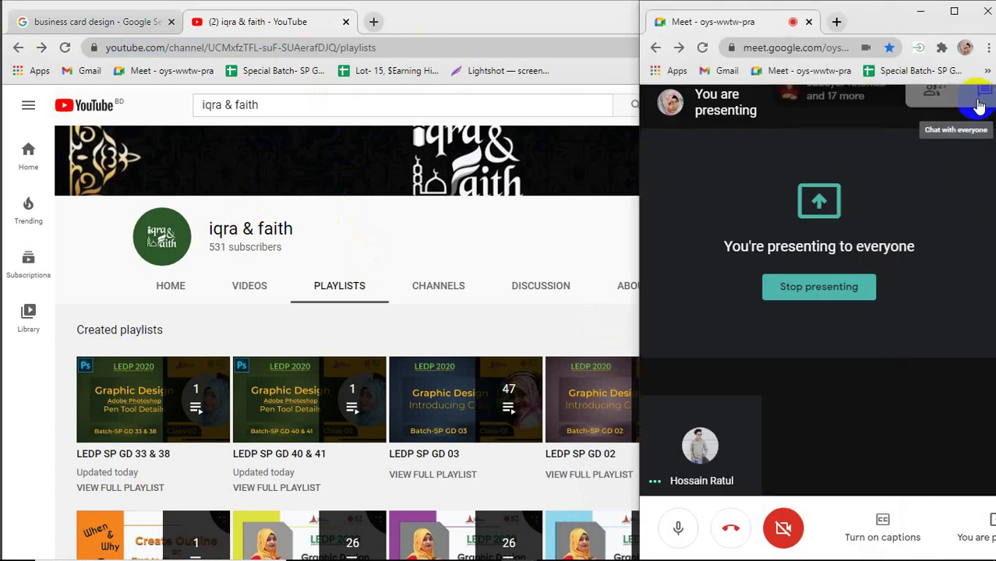
left_click(855, 466)
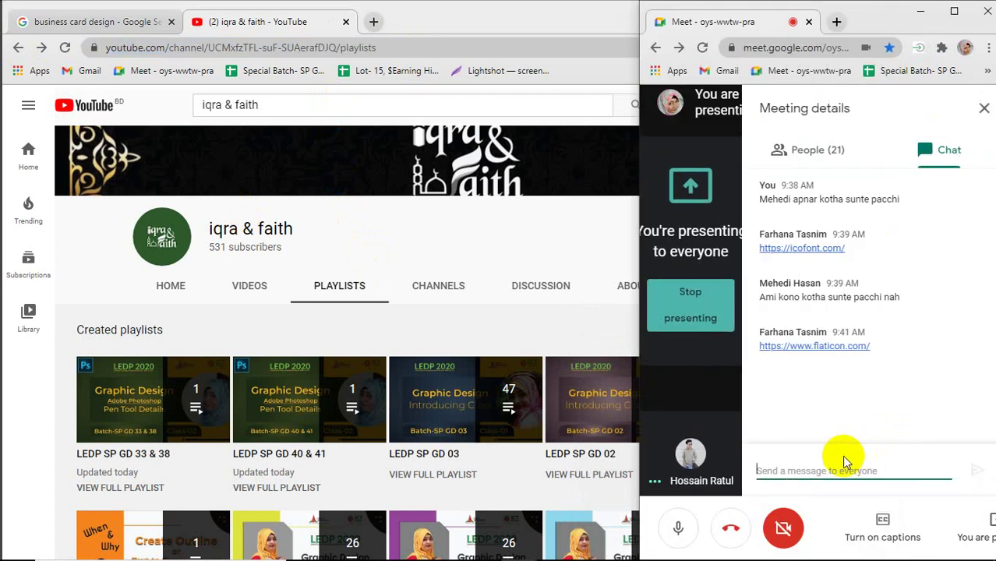
key("ctrl+v")
key("Return")
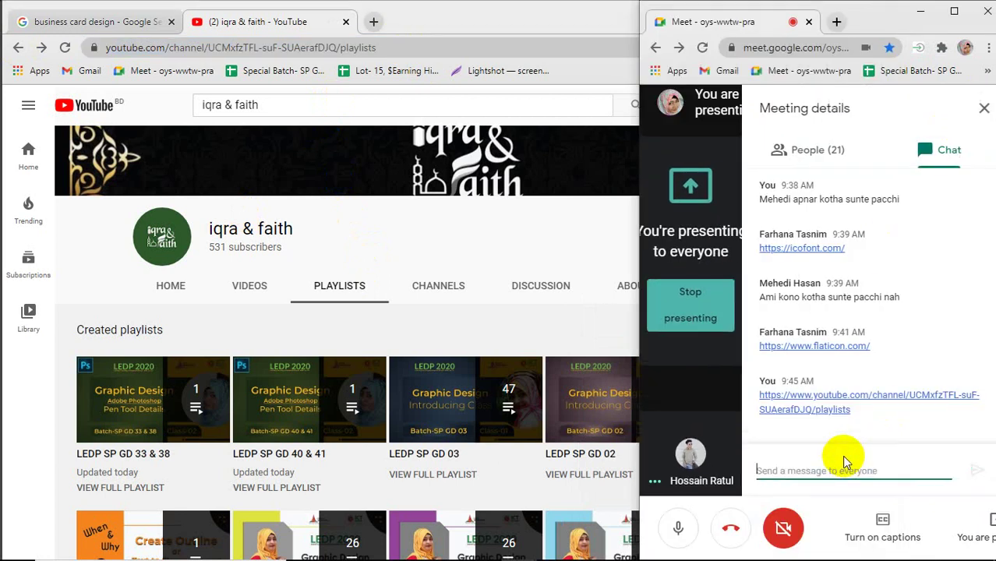
left_click(984, 108)
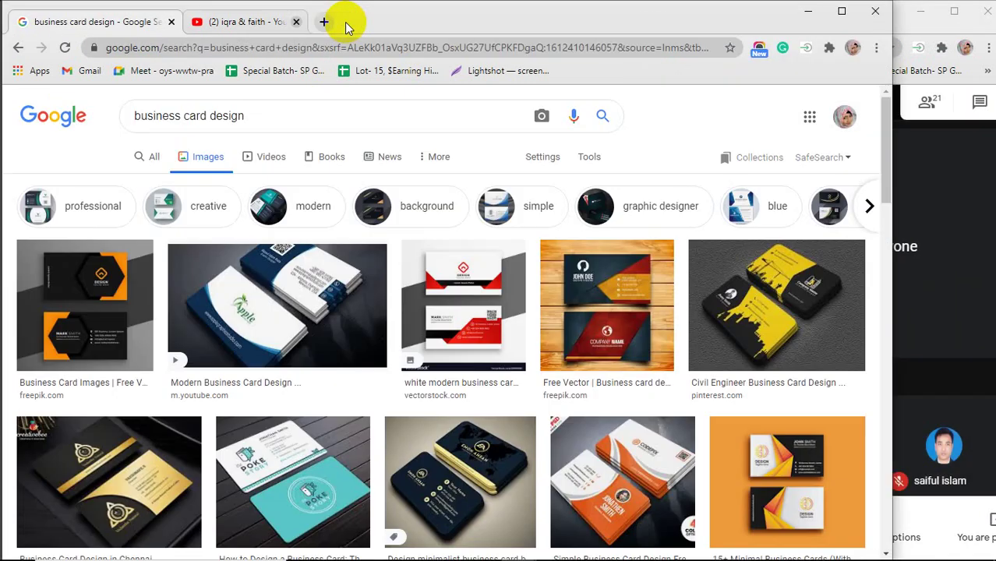
left_click(296, 22)
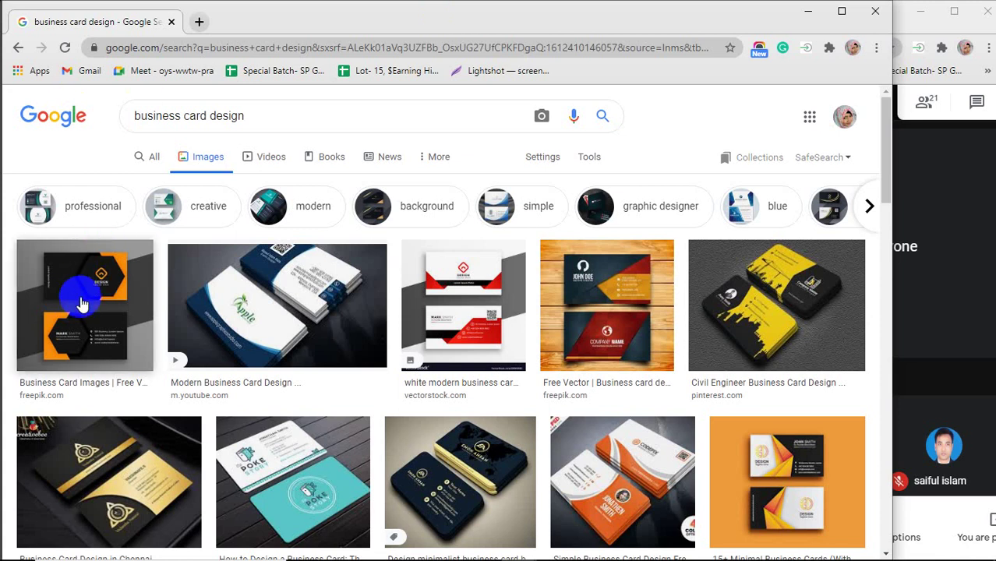
Preview the first result, Freepik's black-and-orange business card, at 338 × 338.
left_click(81, 304)
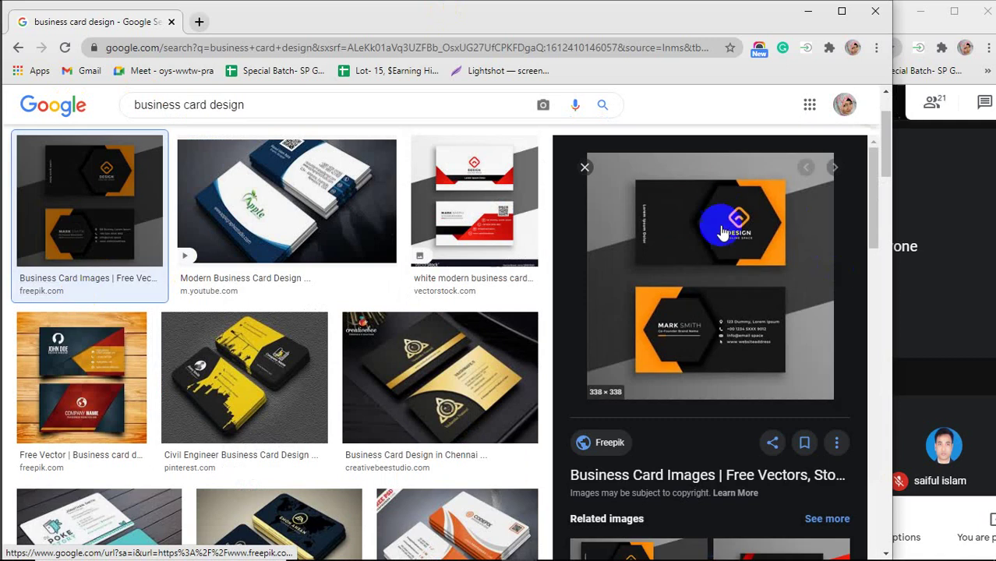
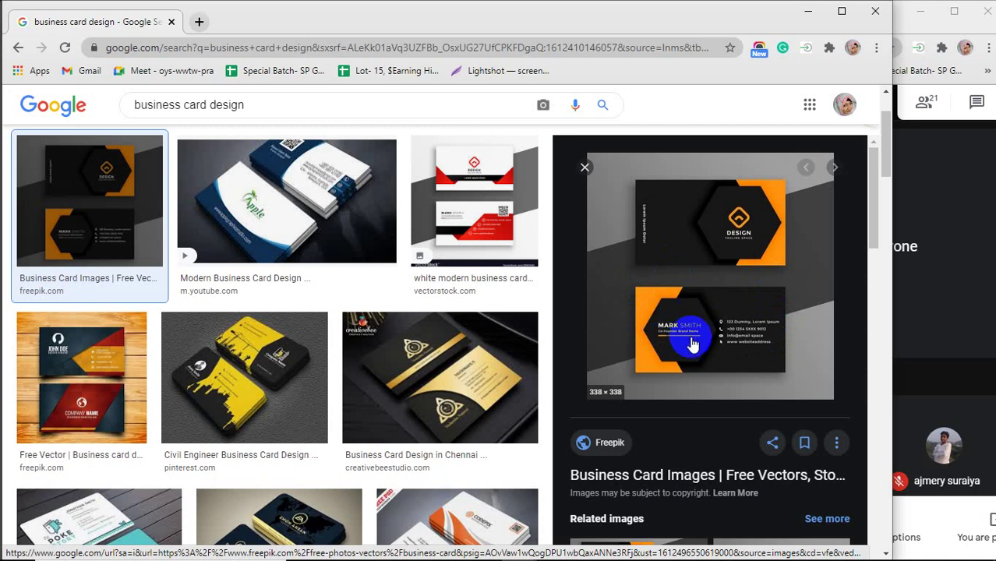
Preview the Modern Business Card Design and Poke Story card results, then open a blank tab.
left_click(296, 210)
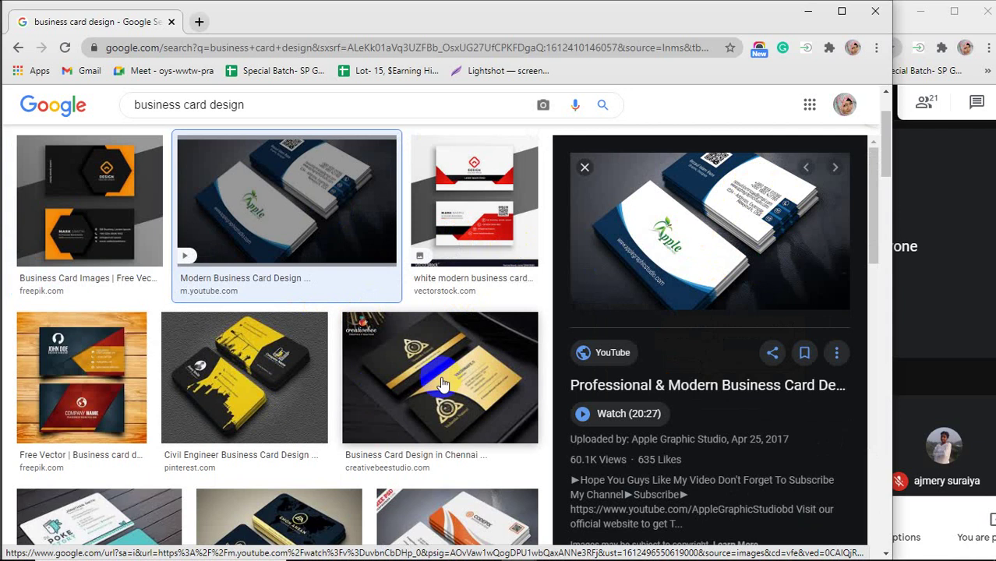
scroll(295, 412, "down", 3)
left_click(60, 427)
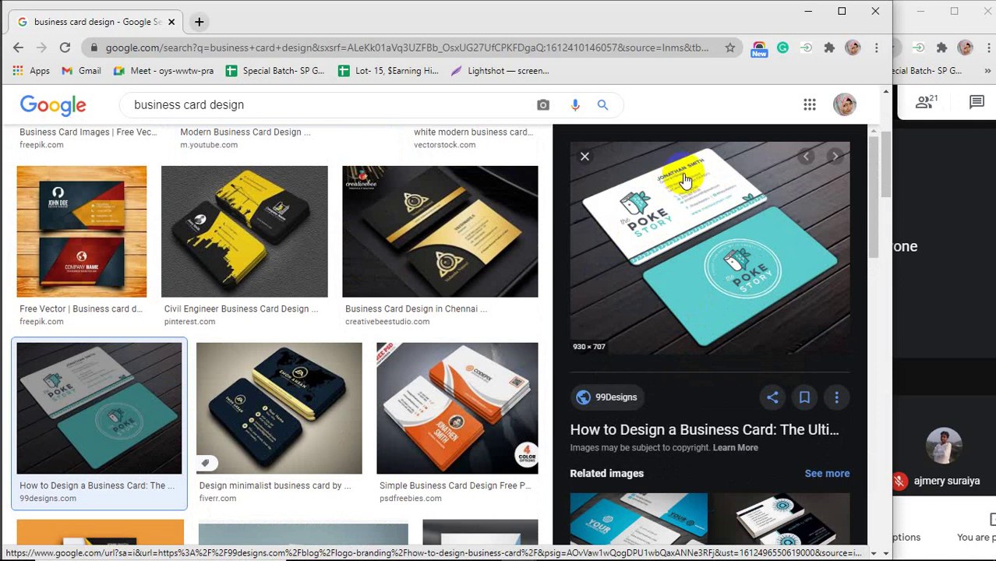
left_click(201, 24)
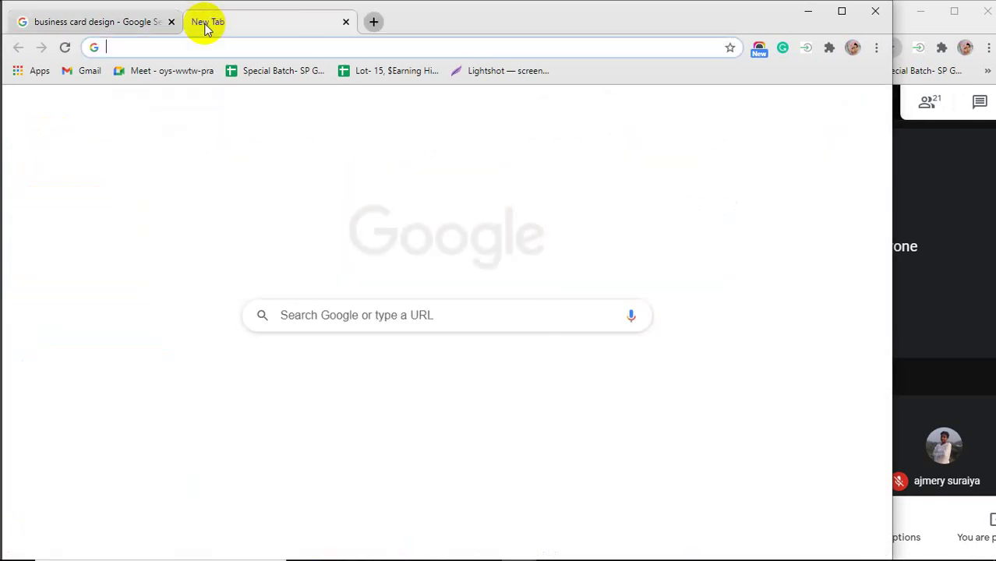
Go to graphicriver.com in the new tab.
type("gr")
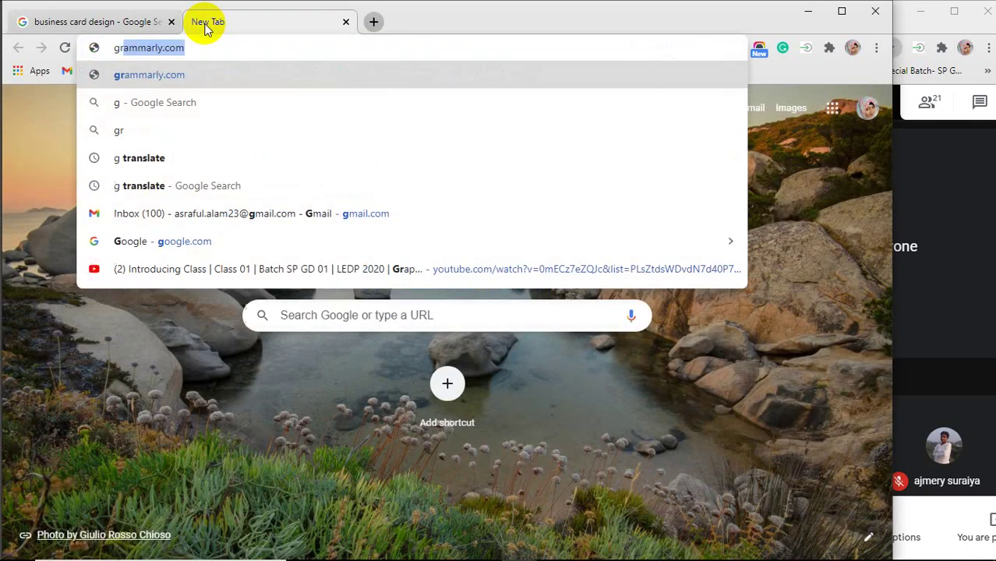
type("aphic")
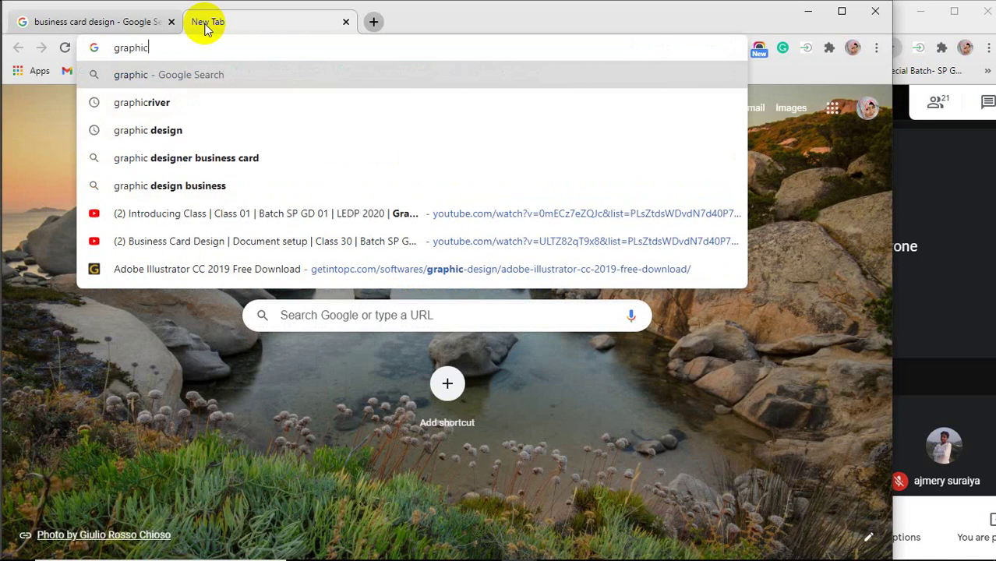
type("river")
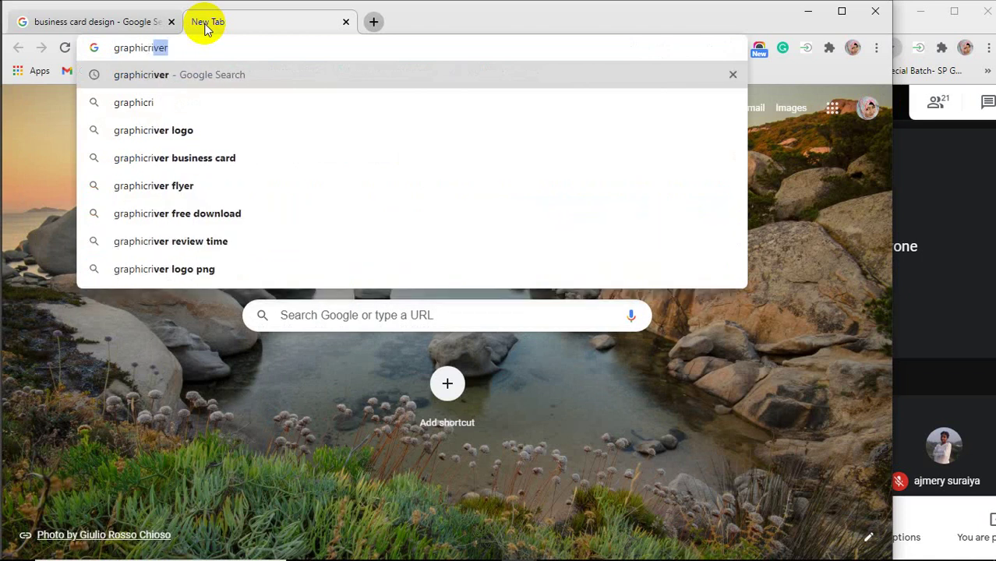
type(".com")
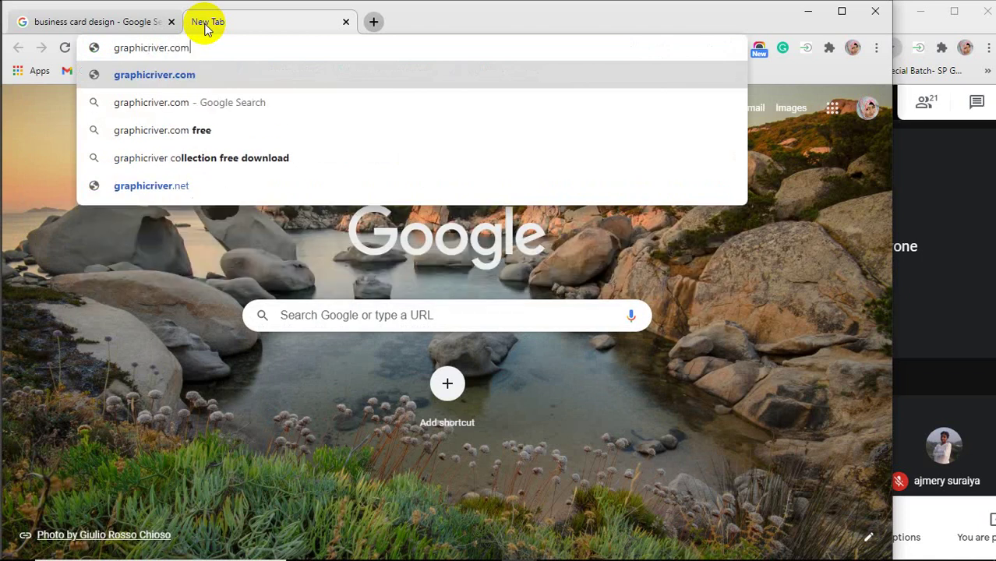
key("Return")
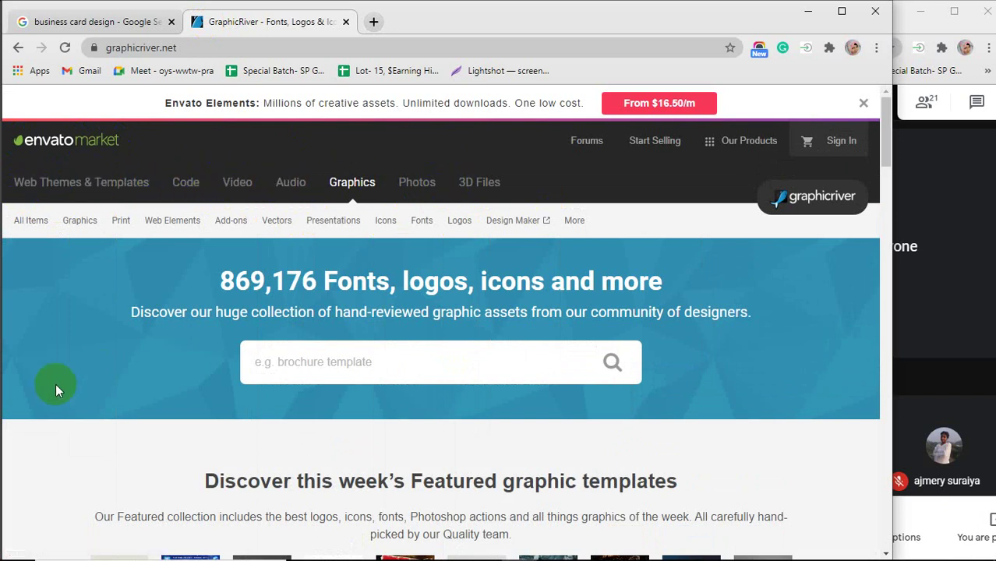
Open GraphicRiver's Graphics > Print > Business Cards template category.
mouse_move(81, 221)
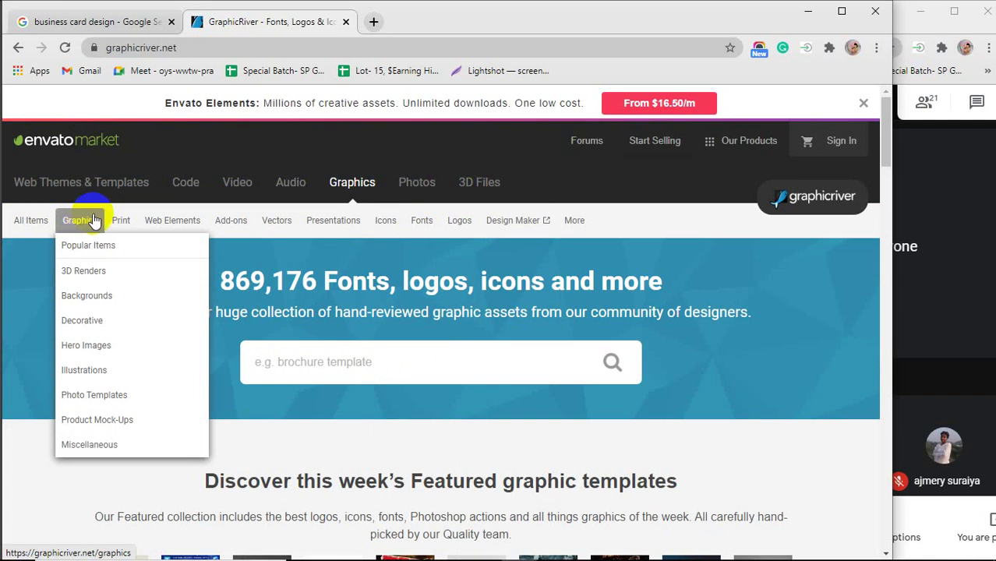
mouse_move(115, 223)
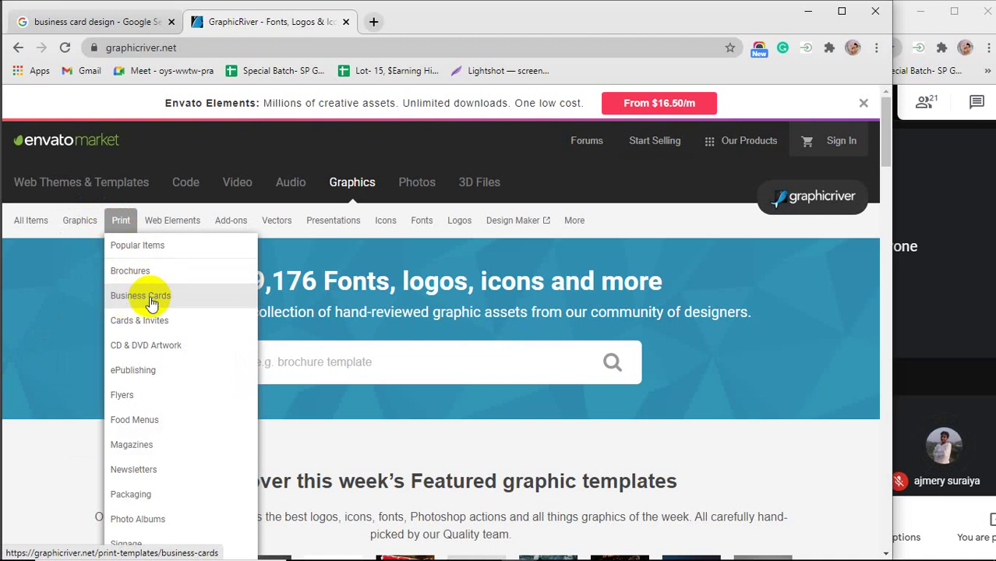
left_click(143, 296)
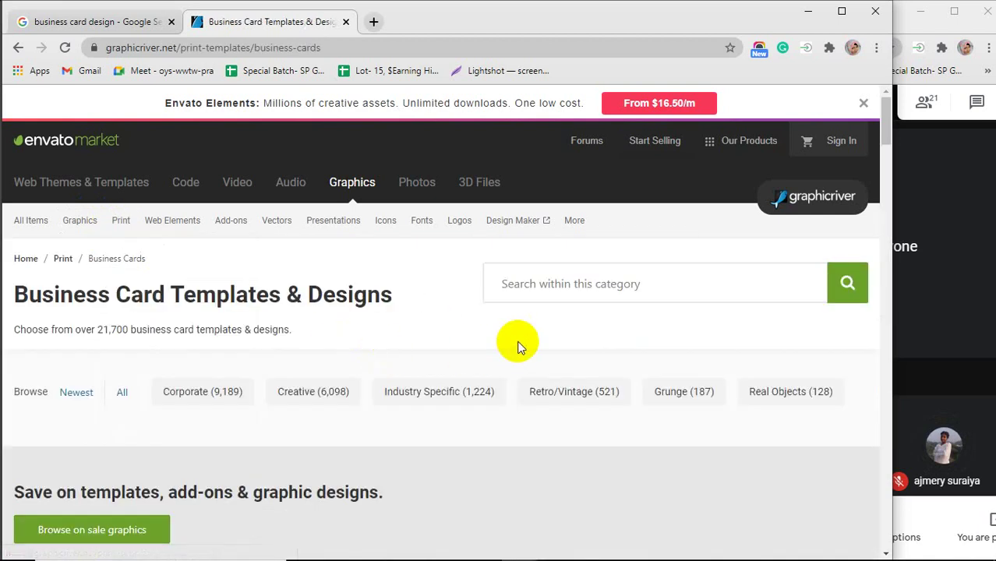
Select the business card category page's full web address in the address bar.
scroll(518, 341, "down", 4)
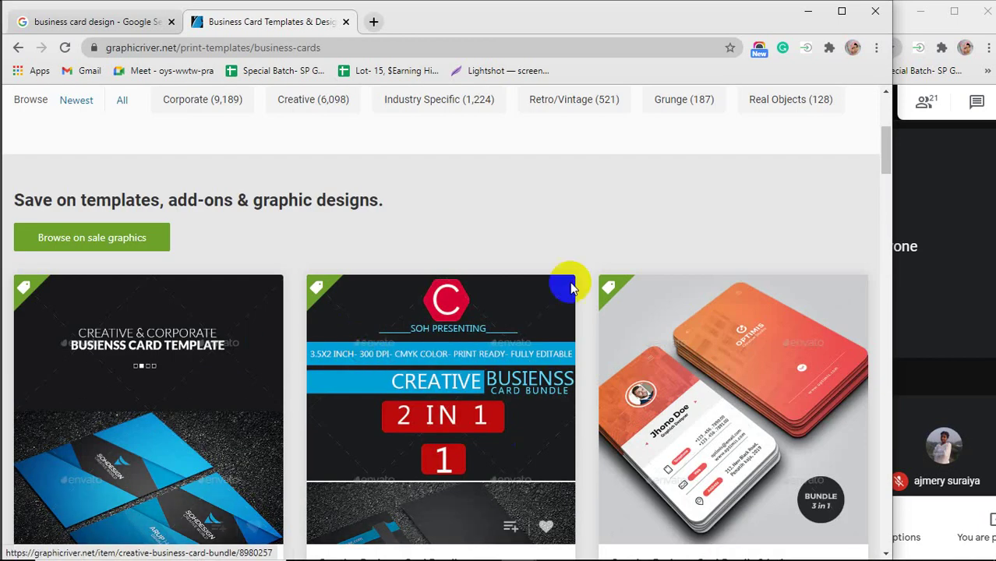
scroll(385, 225, "down", 1)
scroll(386, 226, "up", 1)
scroll(384, 220, "up", 1)
left_click(330, 47)
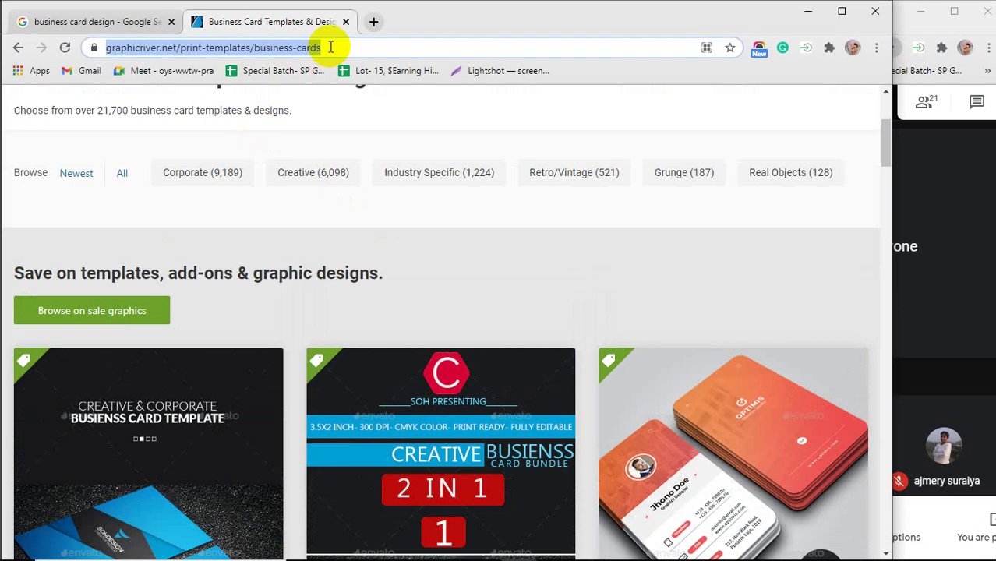
left_click(330, 47)
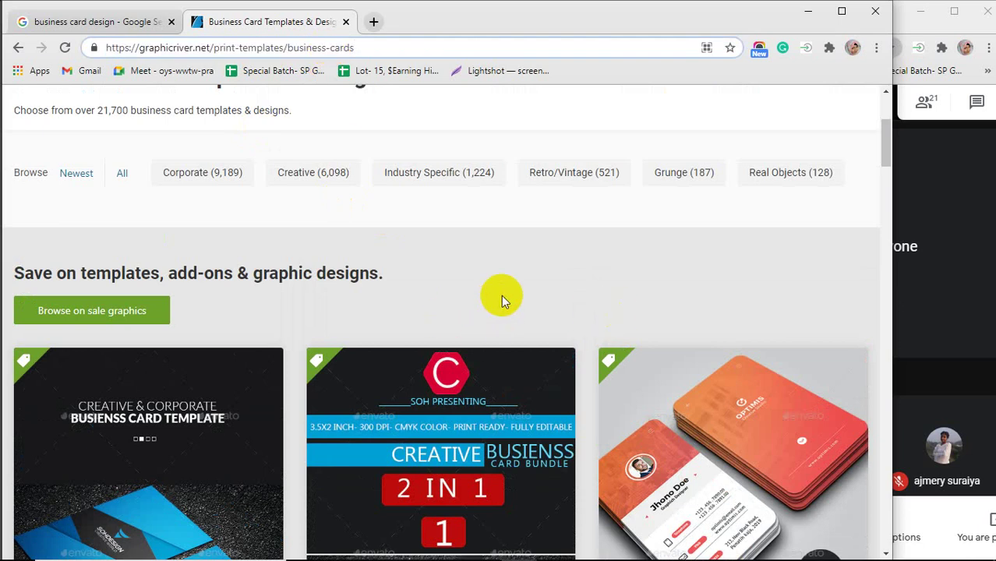
Compare the bestsellers' 186 and 588 sales counts and open the 588-sales Business Card template.
scroll(501, 295, "down", 5)
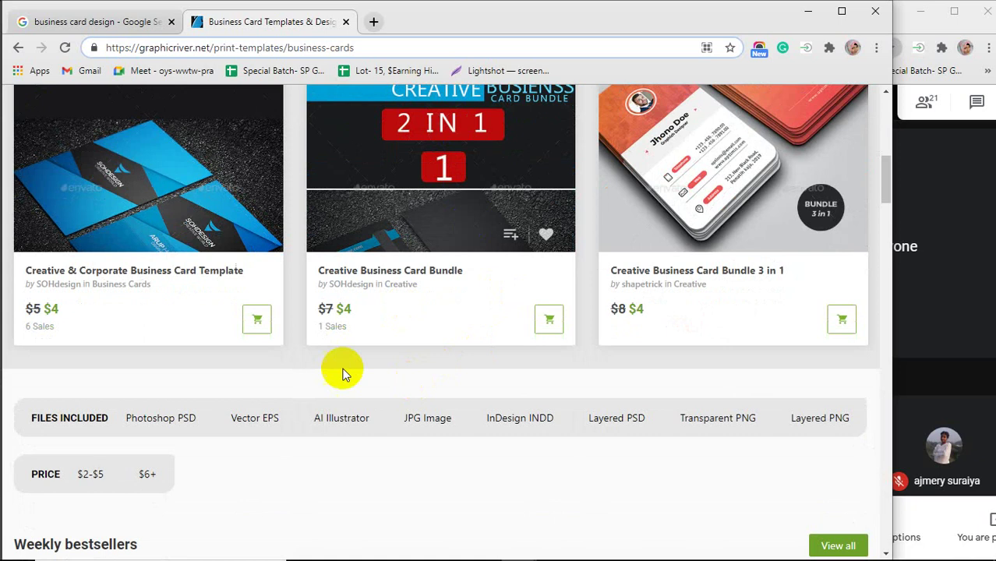
scroll(427, 177, "up", 1)
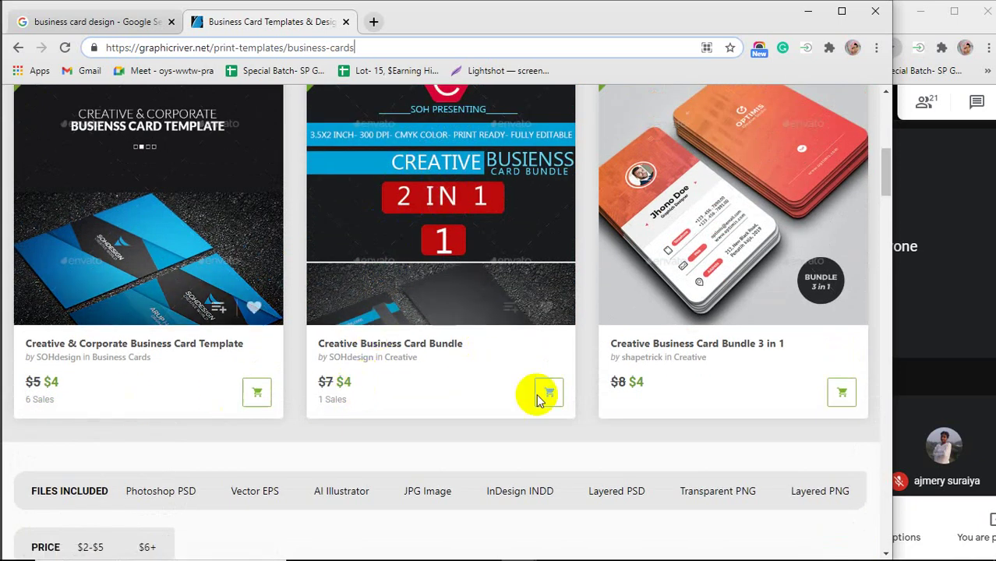
scroll(722, 382, "down", 3)
scroll(433, 365, "down", 5)
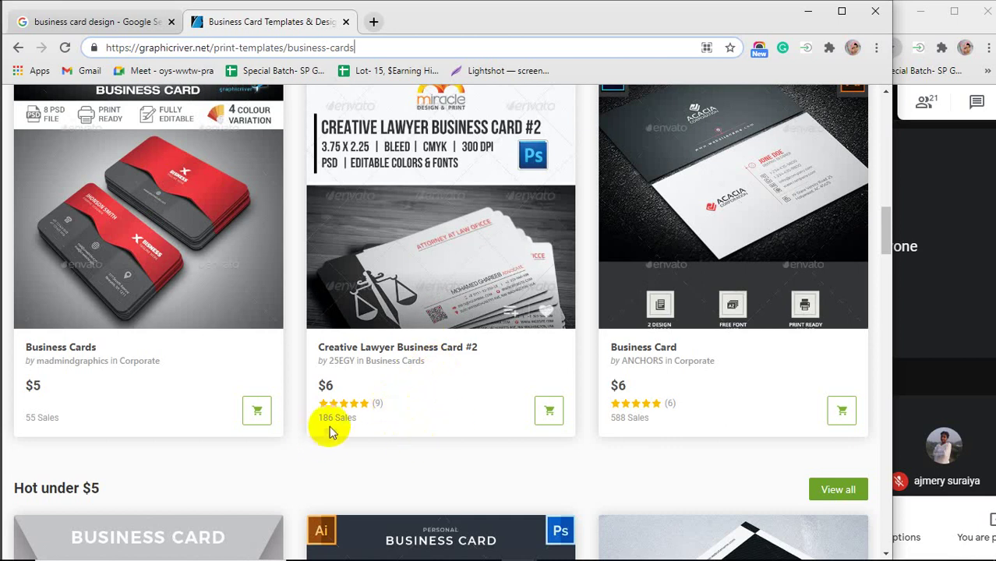
left_click_drag(320, 421, 360, 427)
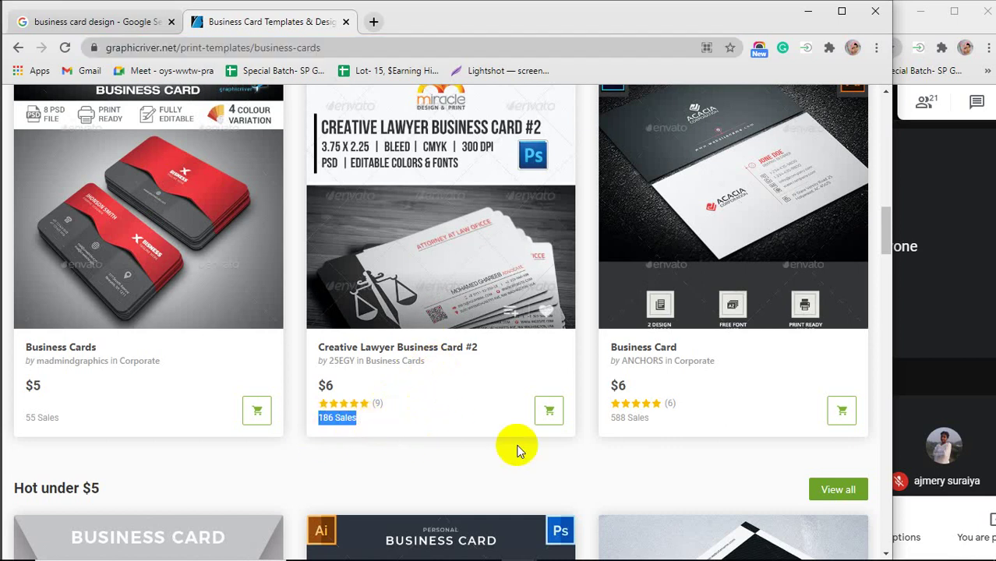
left_click_drag(612, 419, 649, 422)
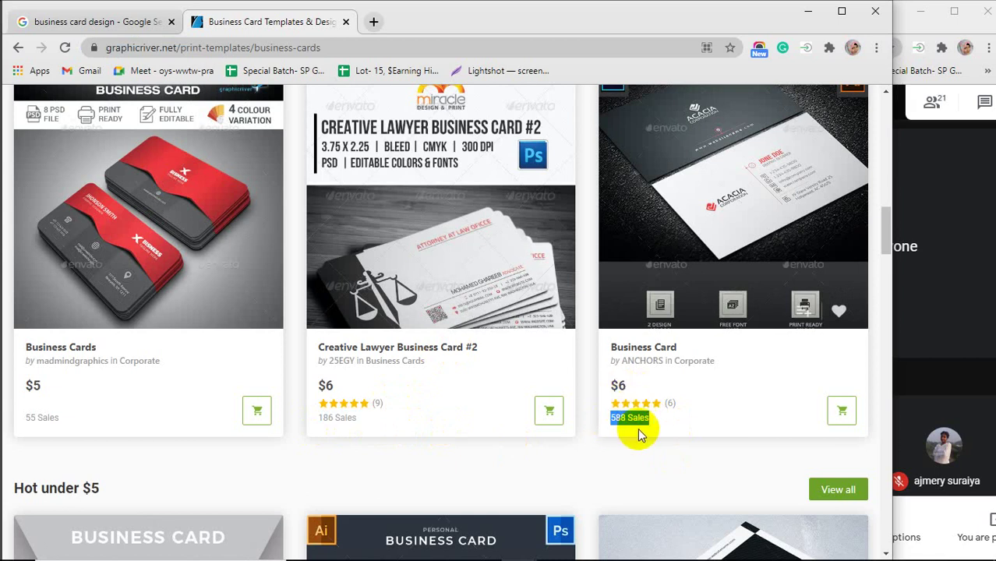
scroll(644, 435, "up", 1)
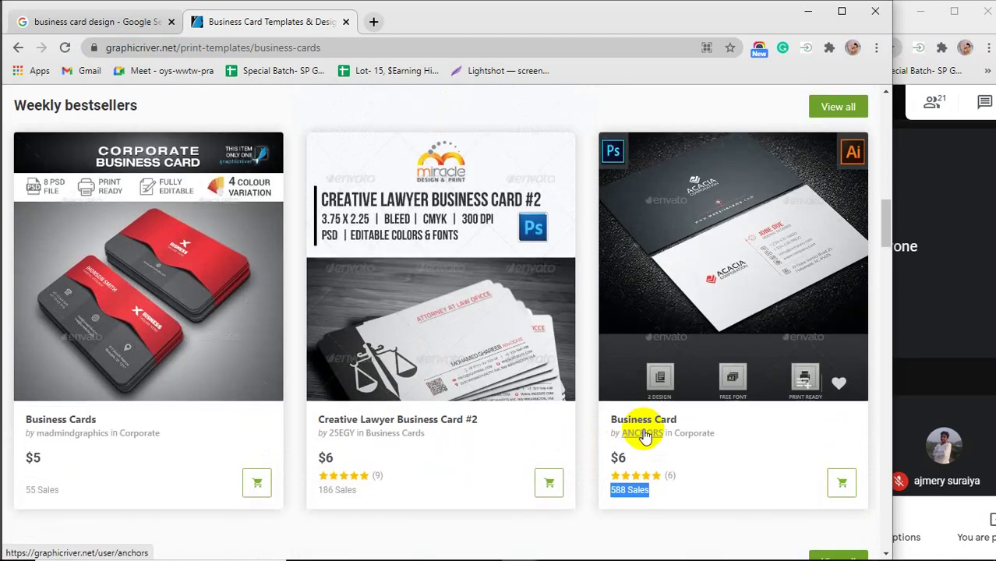
scroll(644, 435, "down", 1)
scroll(644, 435, "up", 2)
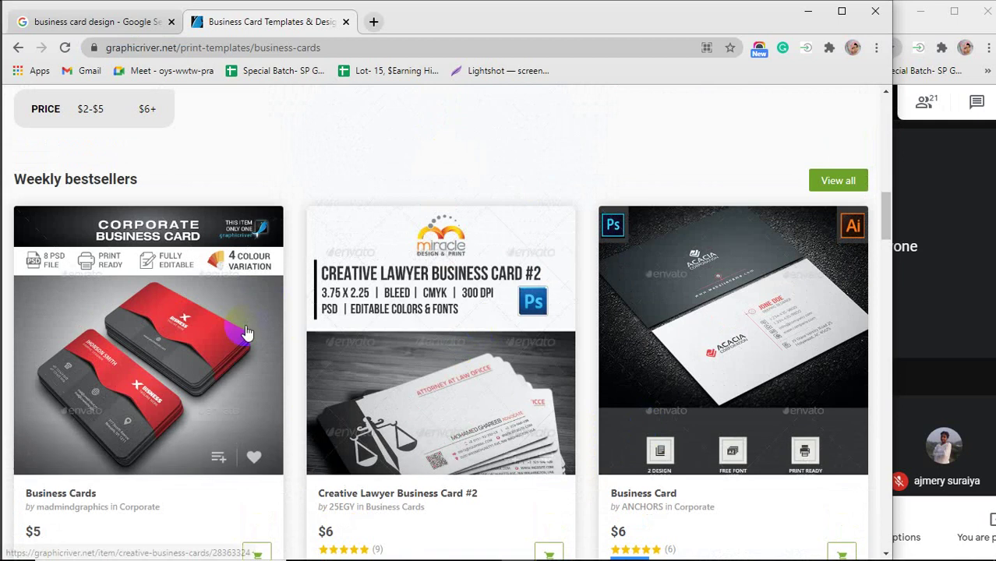
left_click(685, 297)
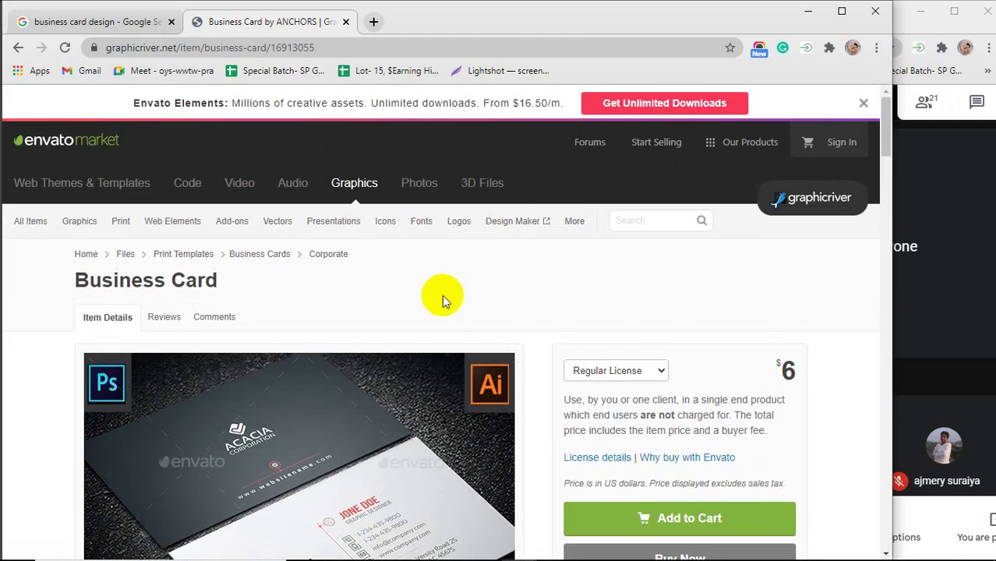
scroll(442, 296, "down", 2)
scroll(441, 303, "down", 12)
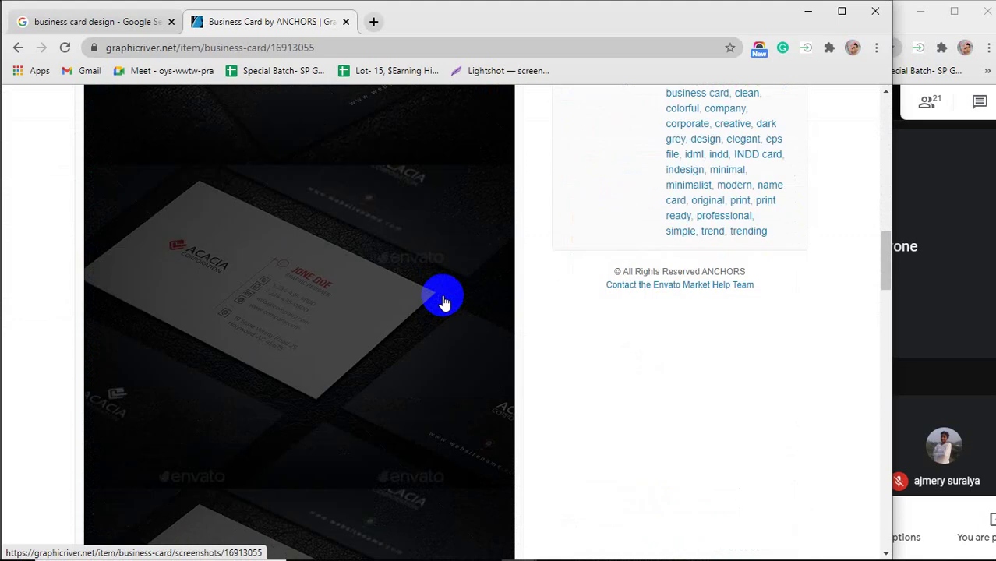
scroll(442, 303, "down", 8)
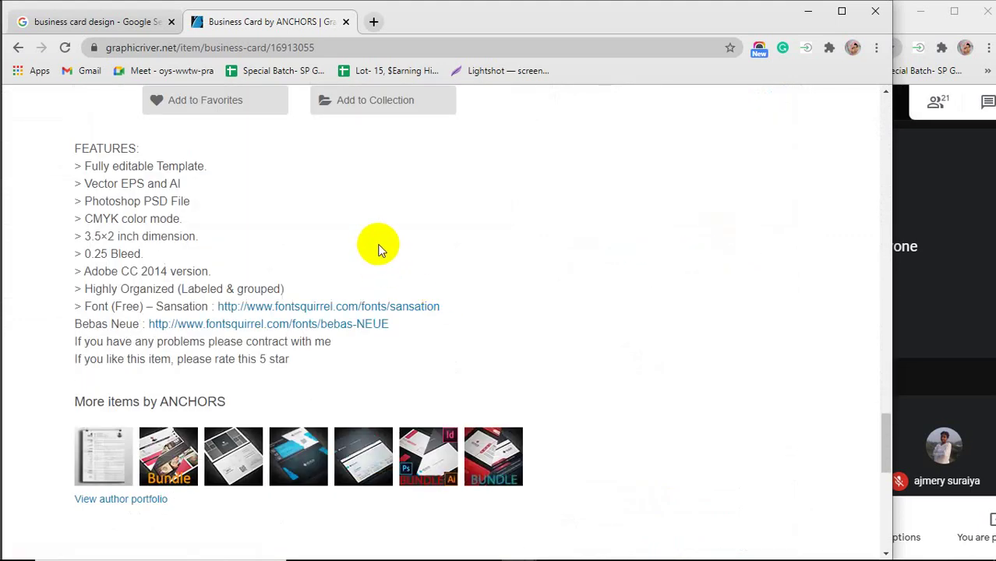
scroll(421, 261, "down", 1)
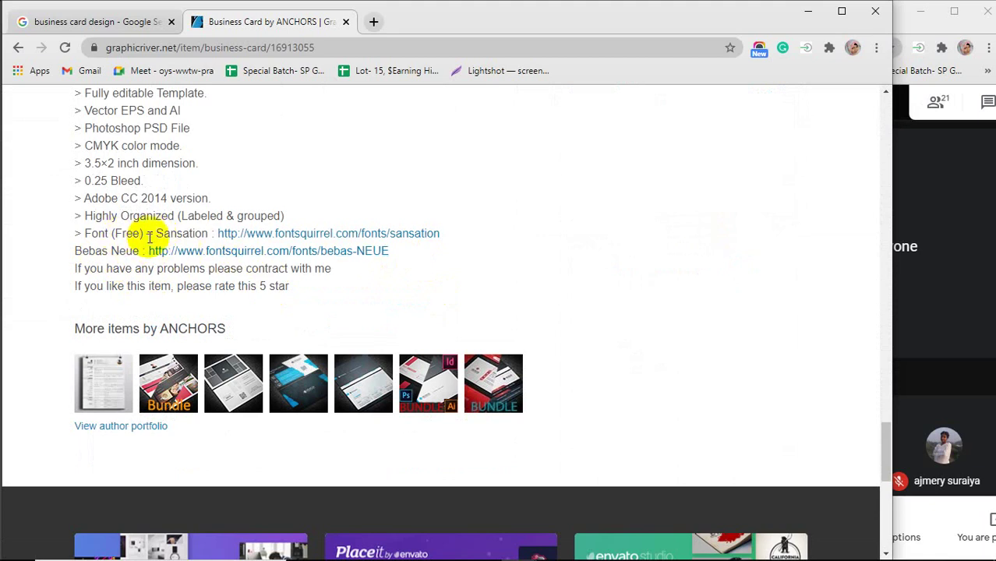
left_click_drag(166, 233, 209, 232)
left_click_drag(76, 251, 127, 255)
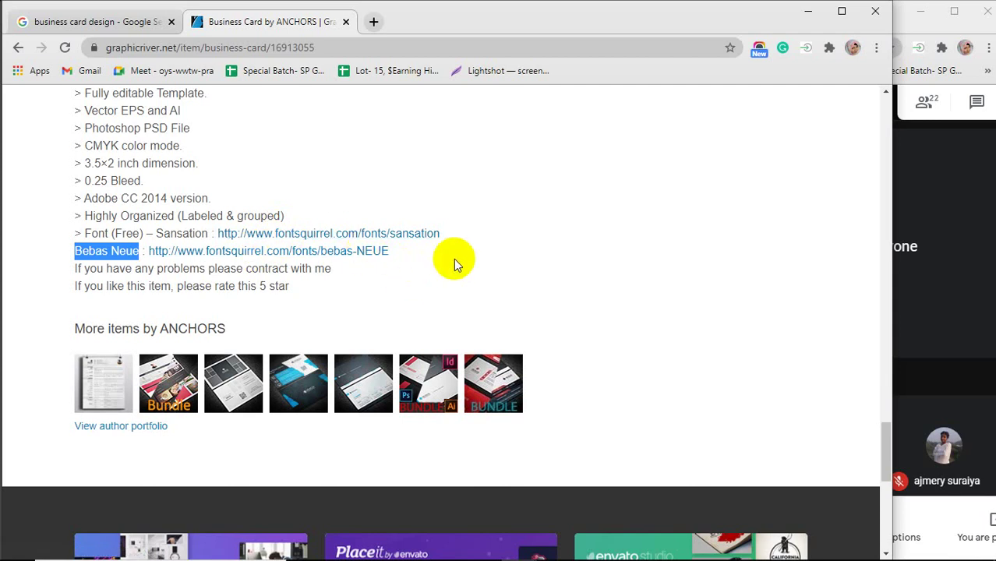
left_click_drag(111, 234, 145, 235)
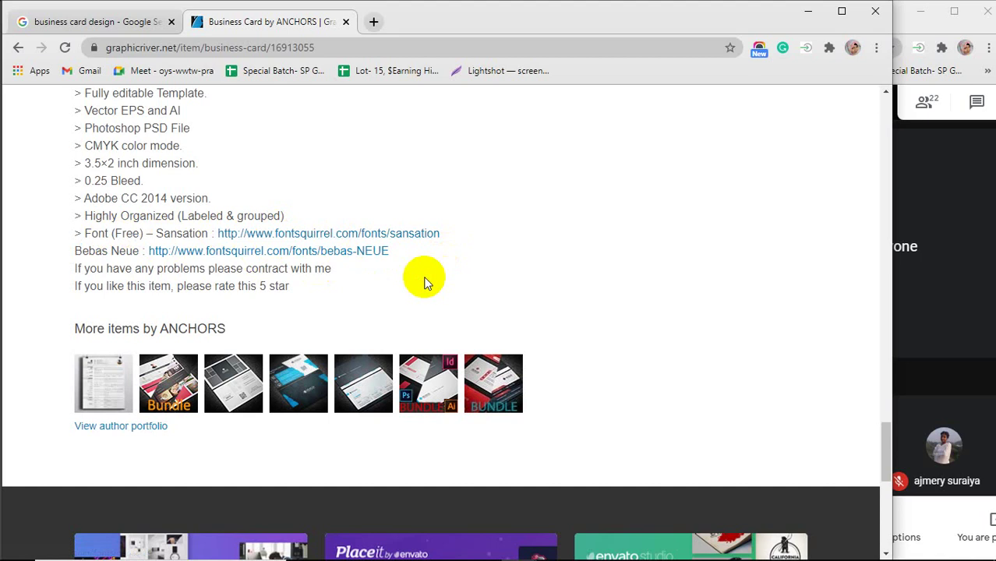
scroll(425, 282, "up", 6)
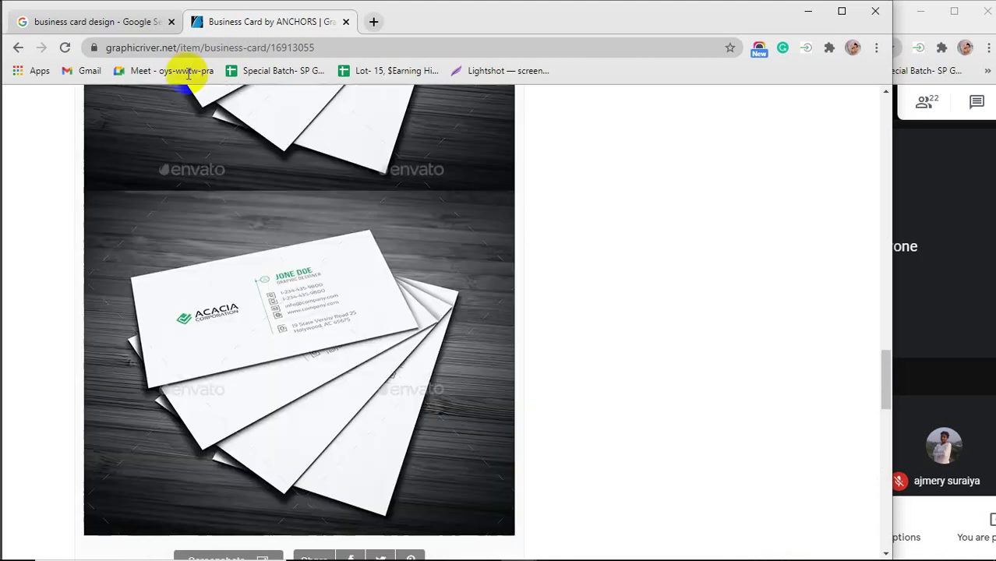
left_click(18, 47)
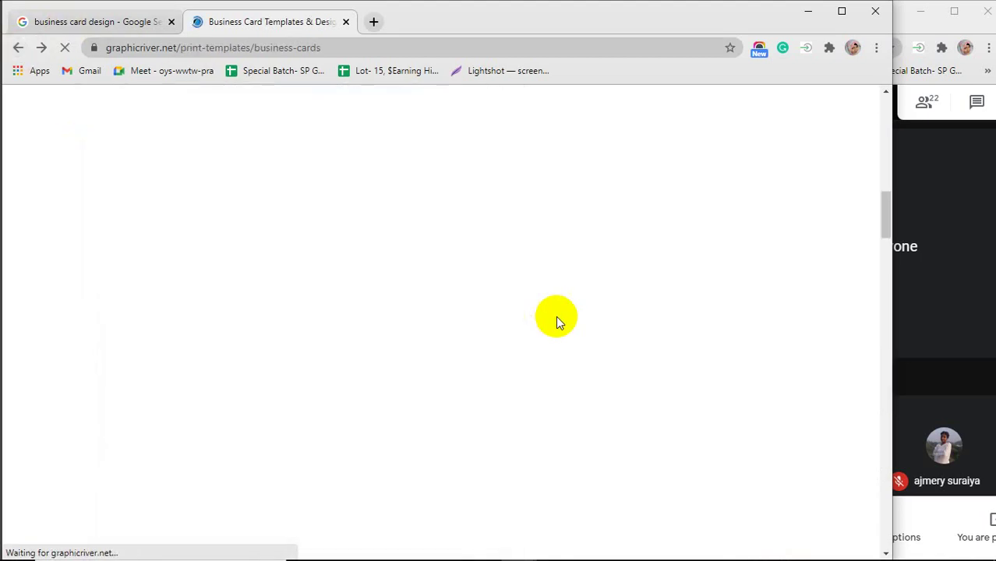
Scroll through the business card listing and open the Creative Clean template.
scroll(461, 394, "down", 7)
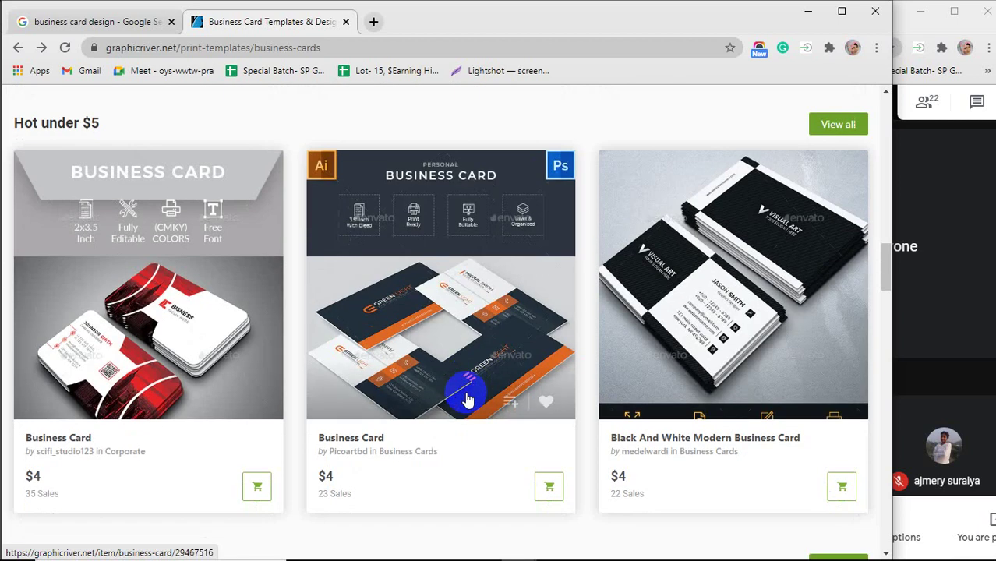
scroll(466, 400, "down", 1)
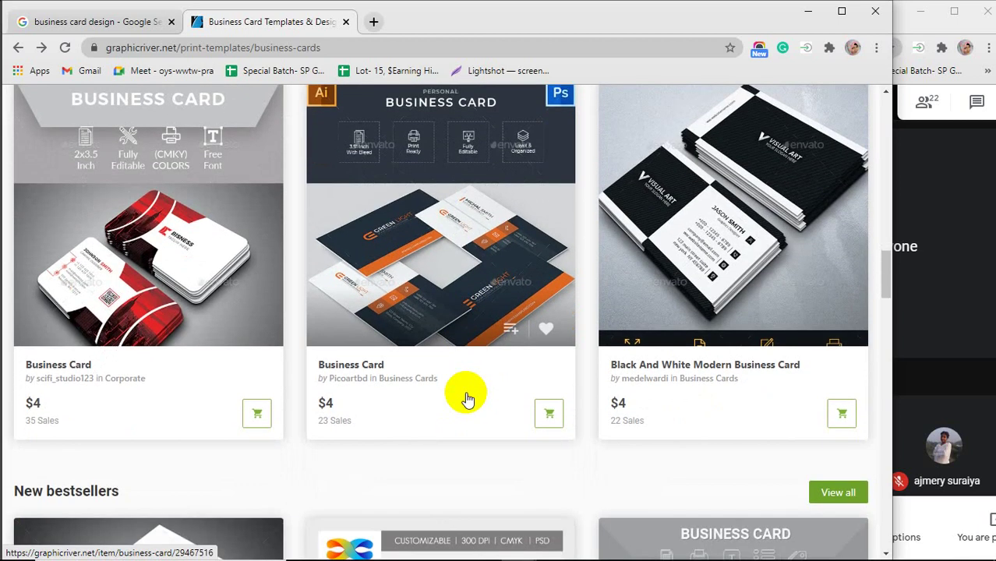
scroll(298, 271, "down", 3)
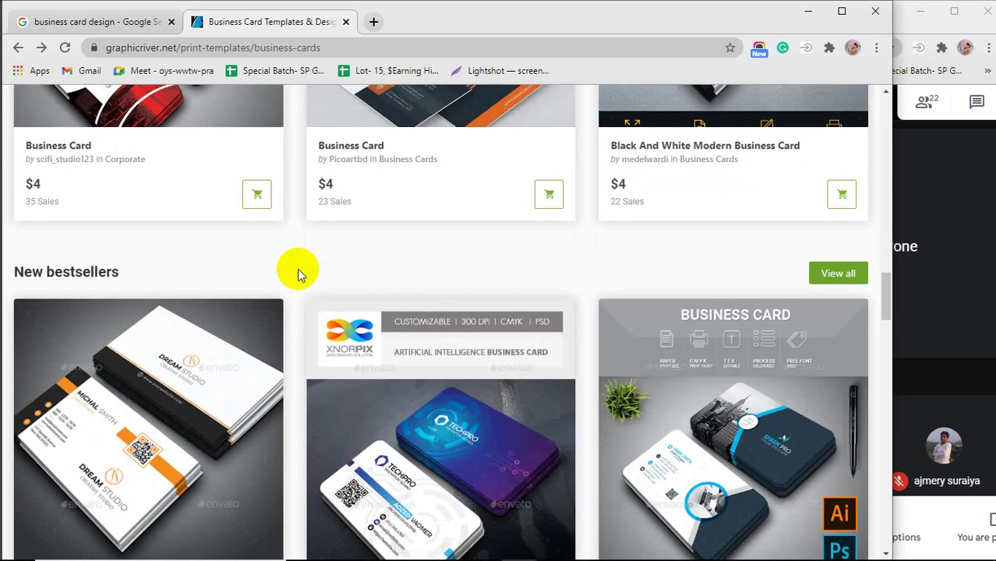
scroll(297, 268, "down", 3)
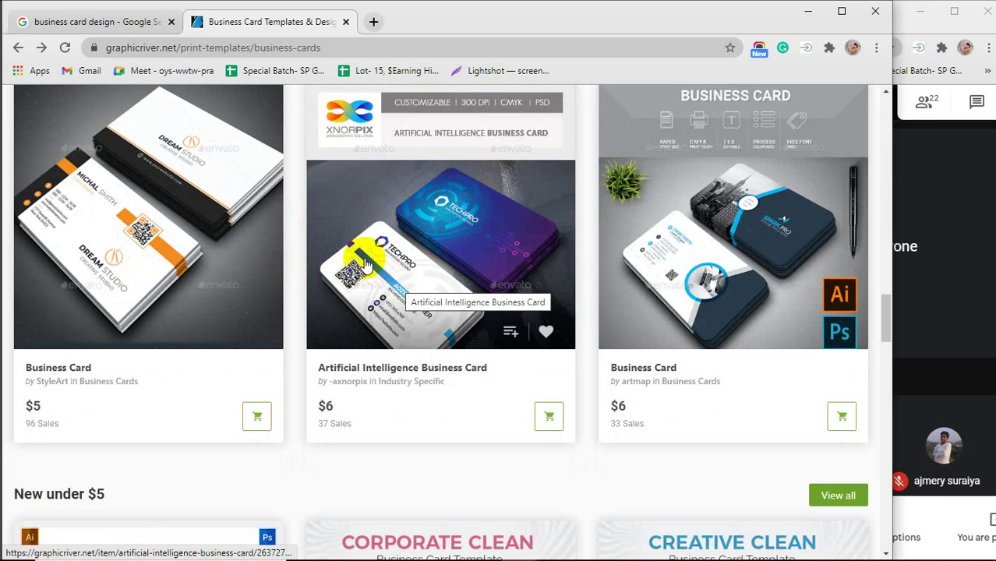
scroll(366, 265, "down", 4)
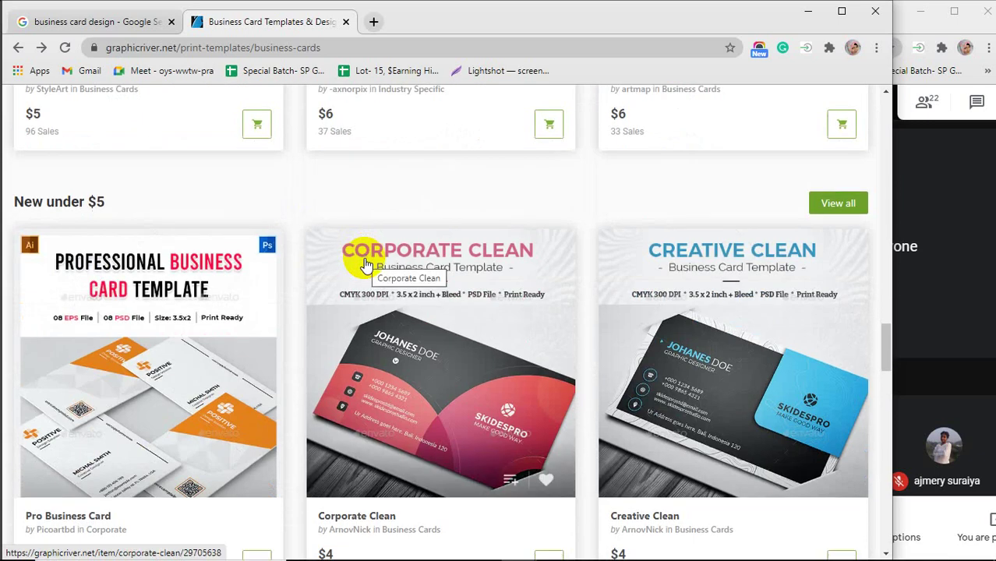
scroll(366, 265, "down", 1)
left_click(700, 334)
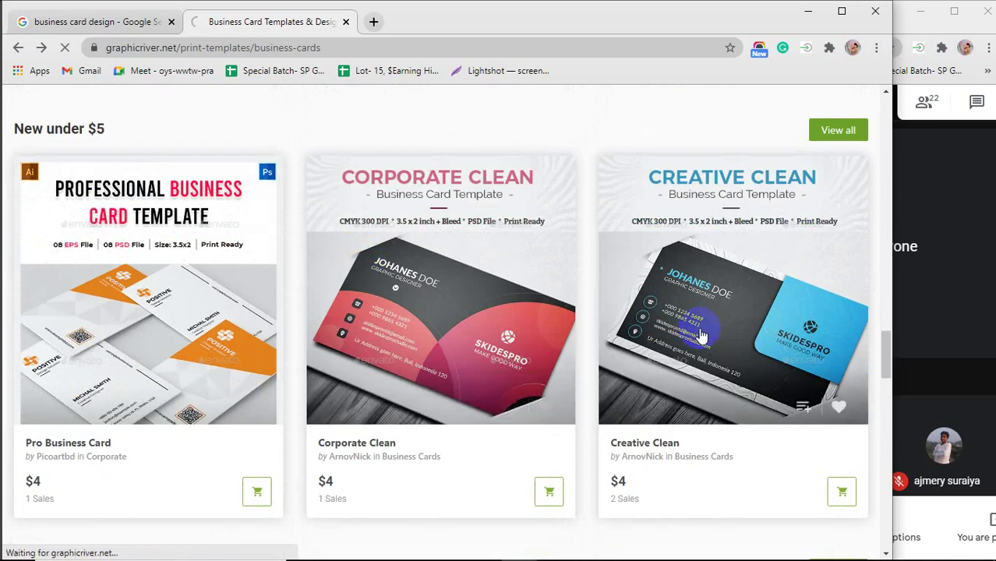
Check the Creative Clean template's font links, then close its tab.
scroll(413, 350, "down", 15)
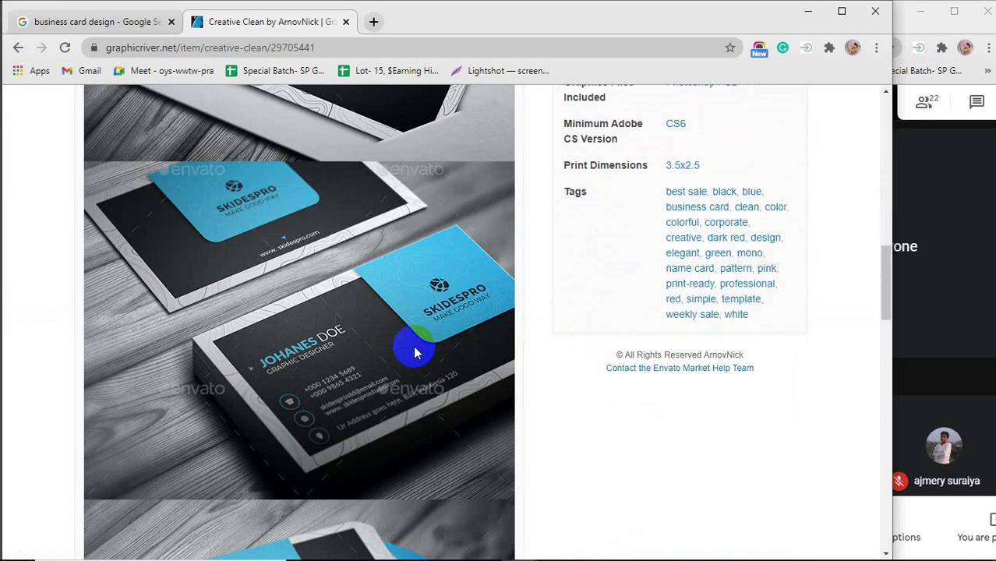
scroll(414, 351, "down", 10)
scroll(413, 351, "up", 4)
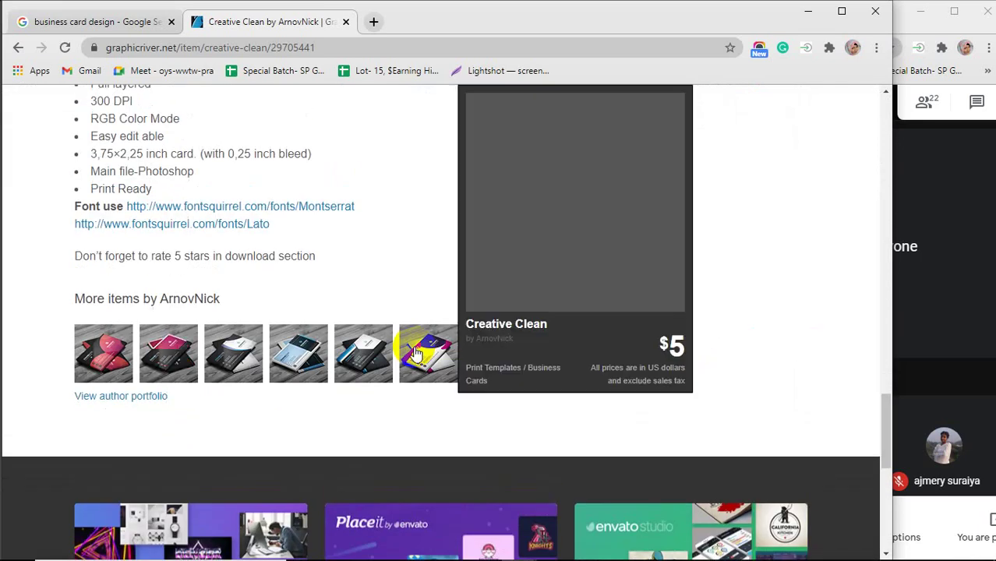
scroll(414, 351, "up", 1)
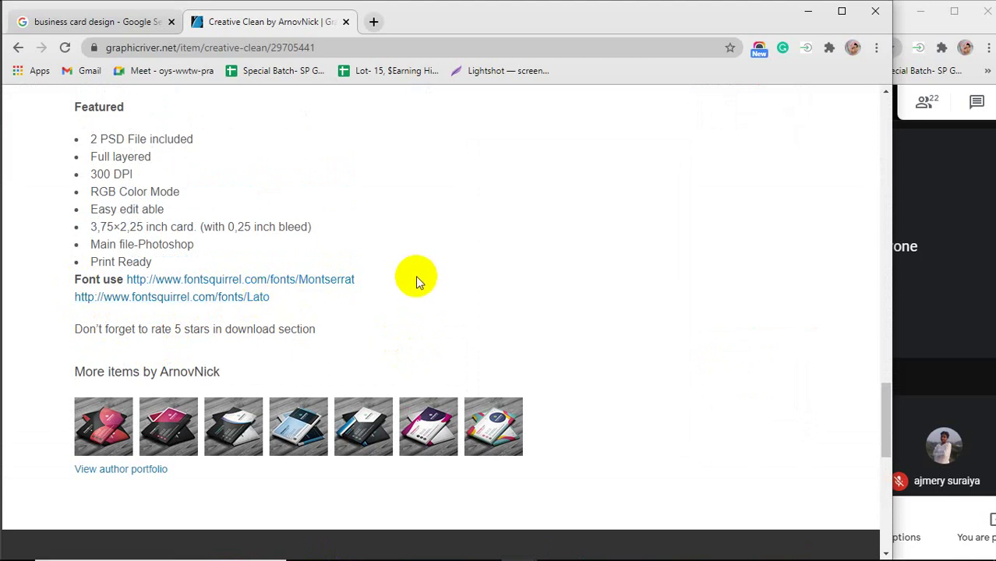
left_click(346, 22)
In a new tab, search Google for 'world's best font for design'.
left_click(199, 22)
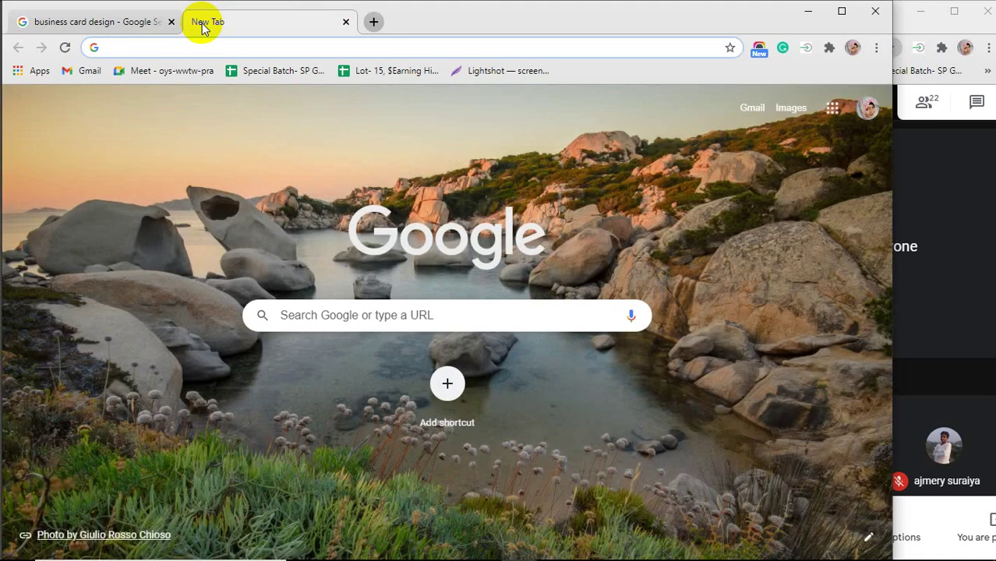
type("w")
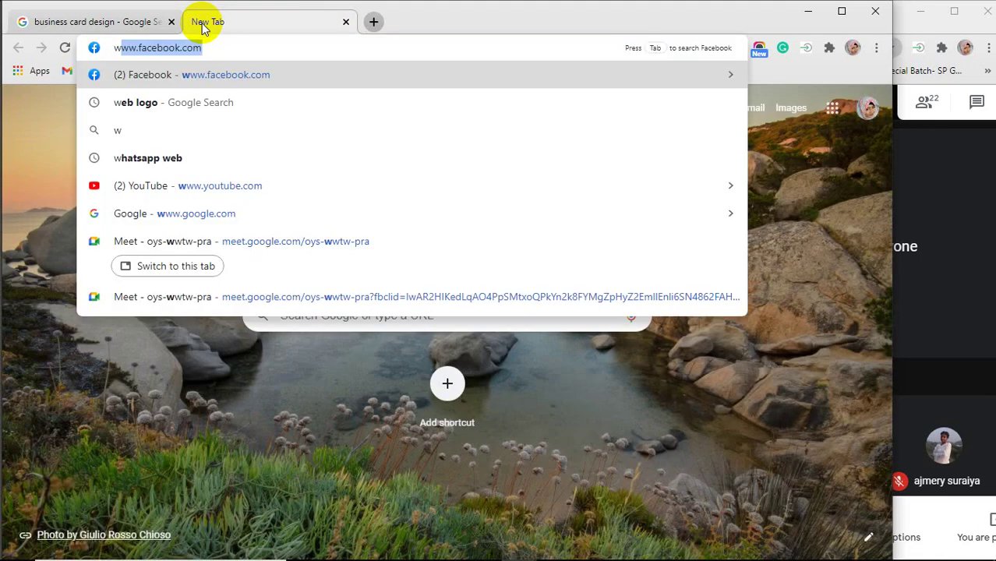
type("orld")
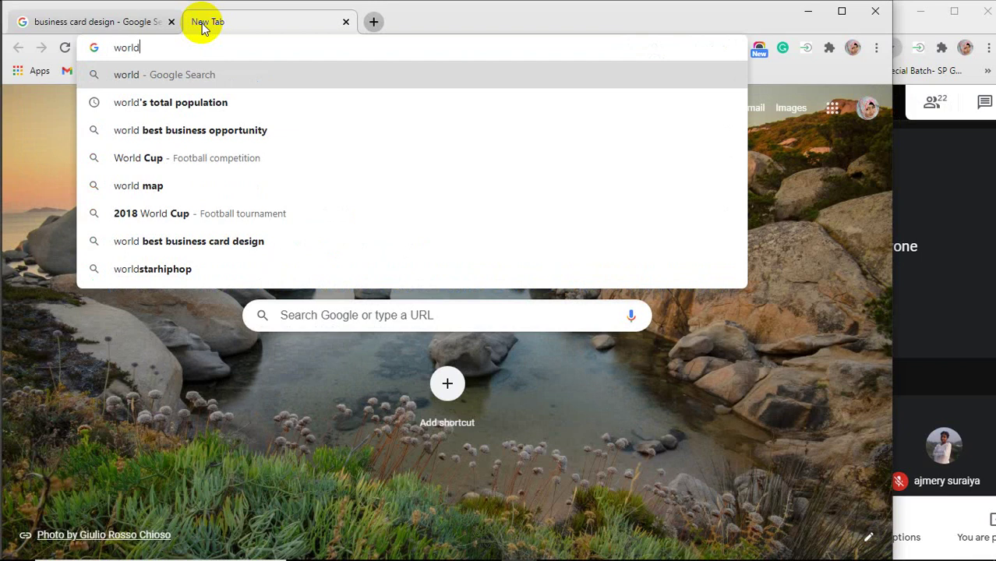
type("'s")
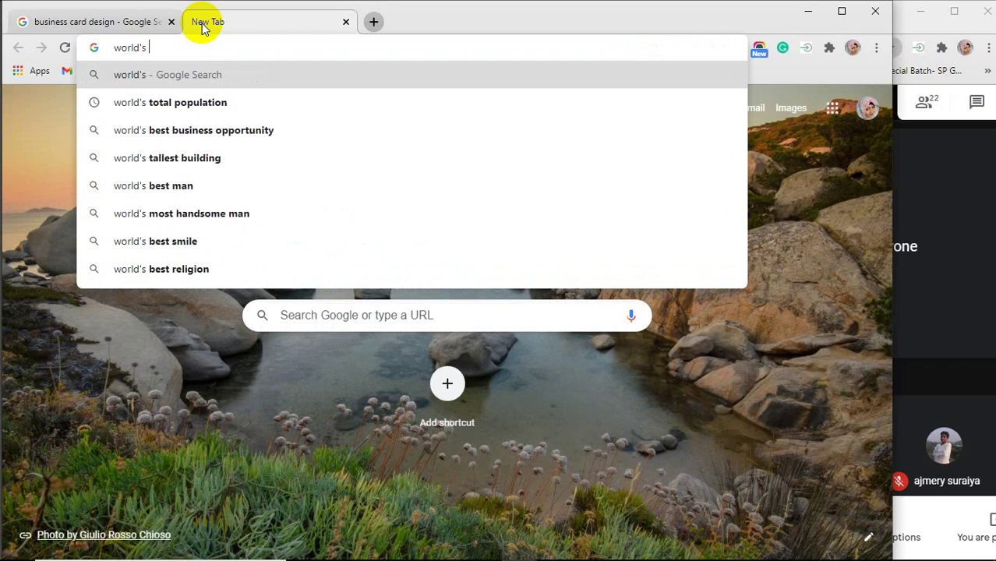
type(" best ")
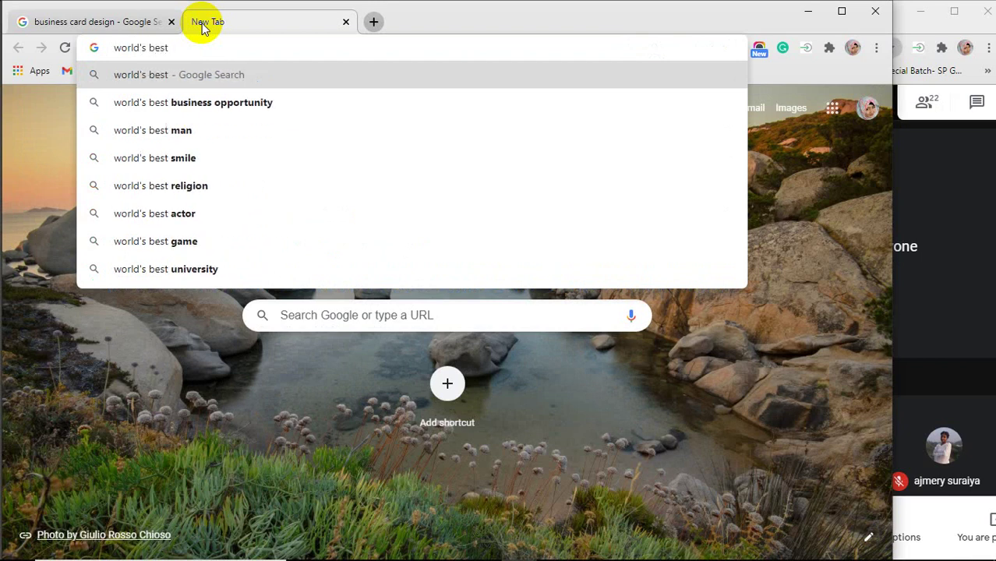
type("font")
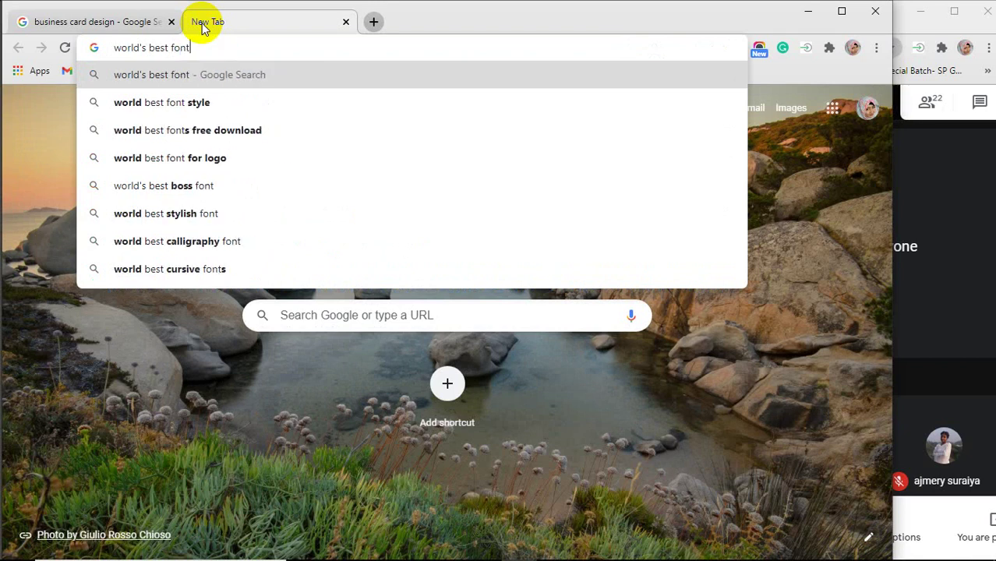
type(" for ")
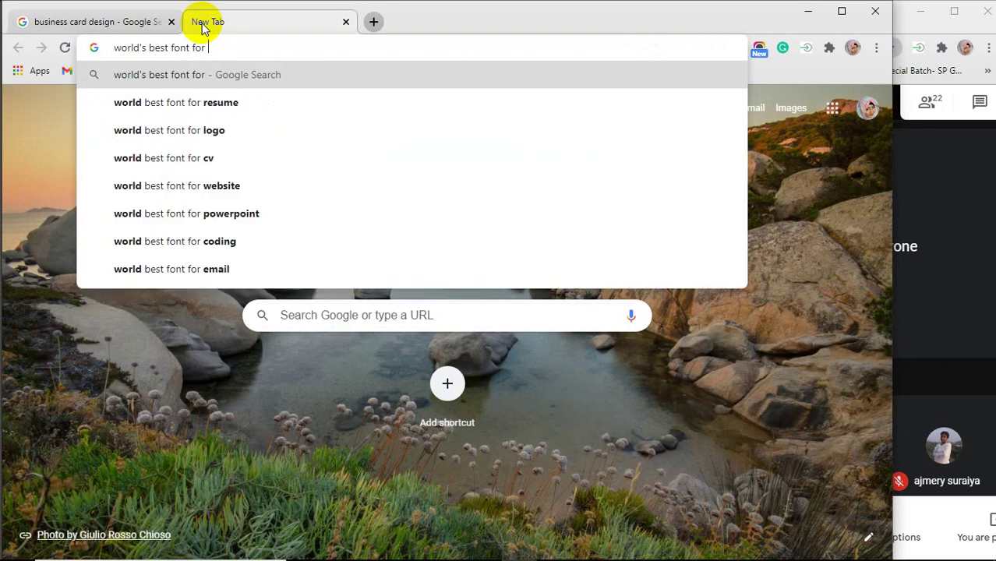
type("desig")
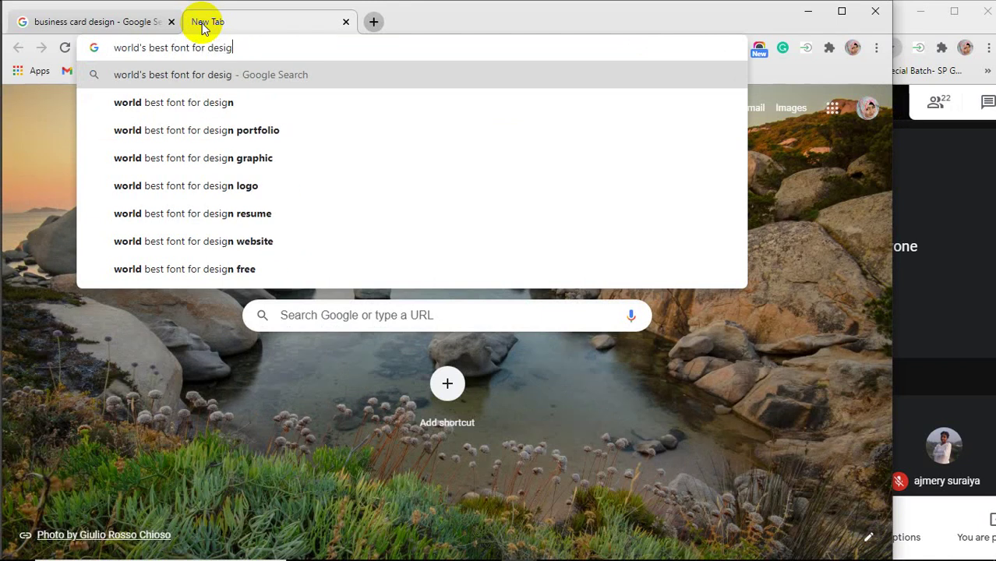
type("n")
key("Return")
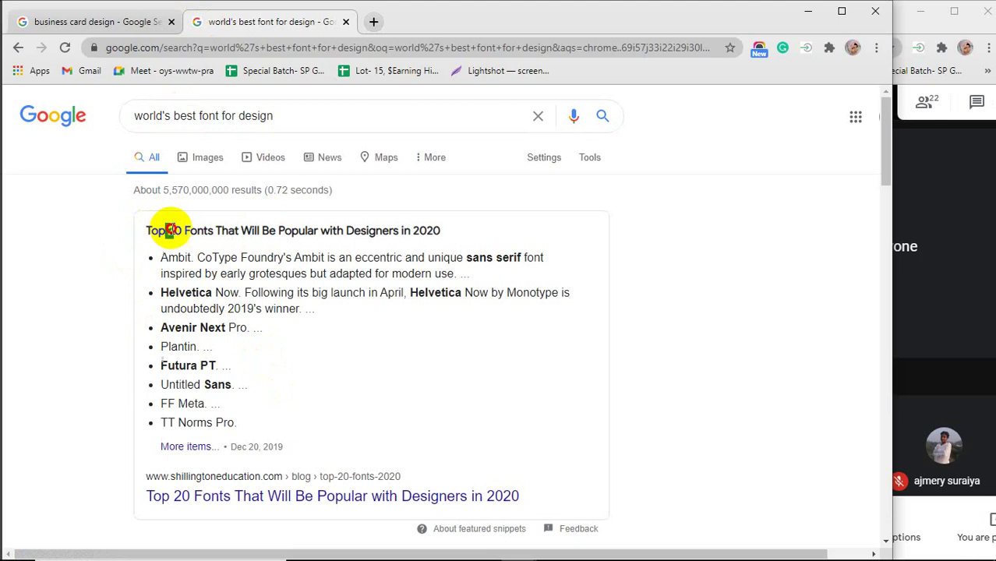
Highlight '20 Fonts' in the results and open the Creative Bloq article in a new tab.
left_click_drag(168, 230, 214, 231)
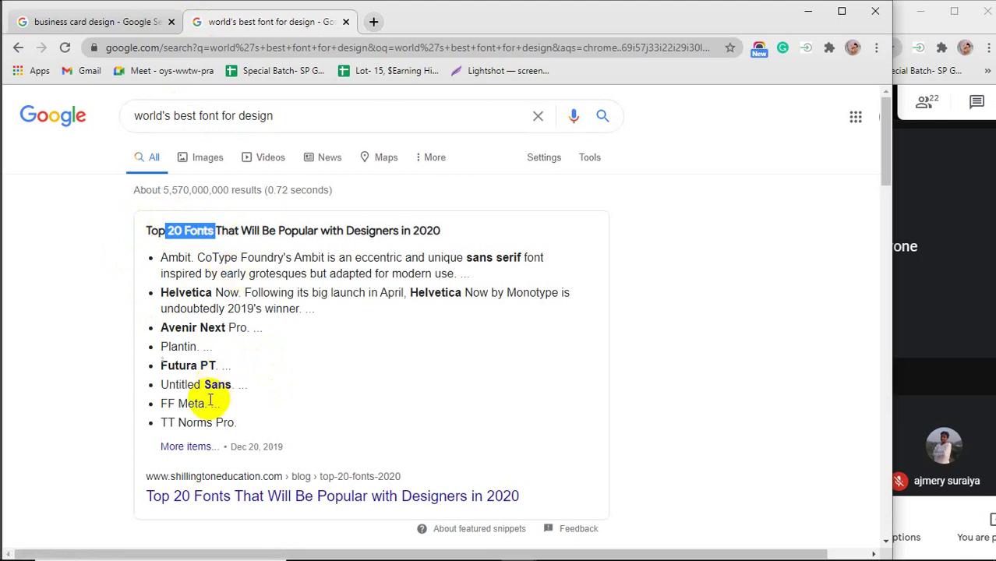
scroll(210, 401, "down", 1)
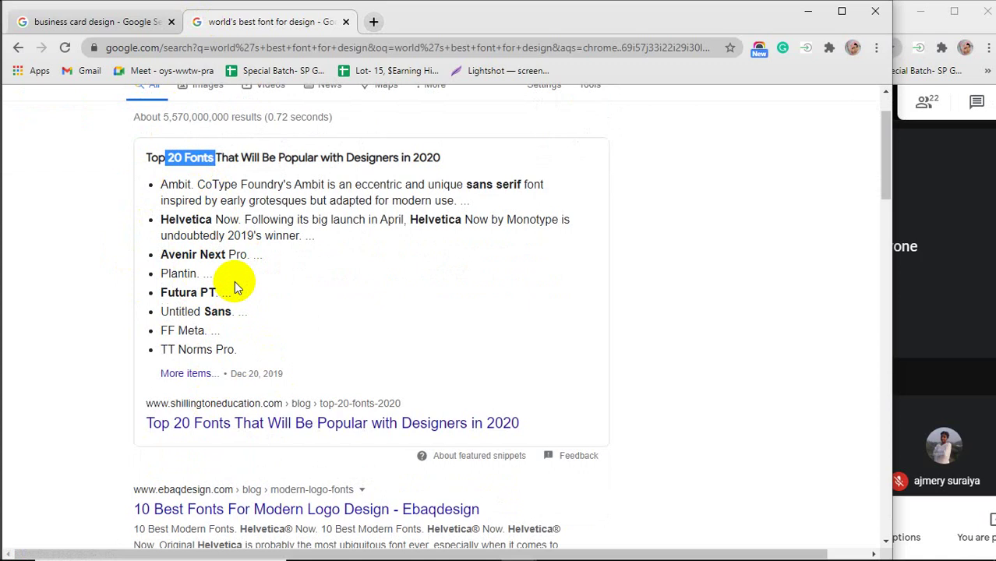
scroll(234, 280, "down", 2)
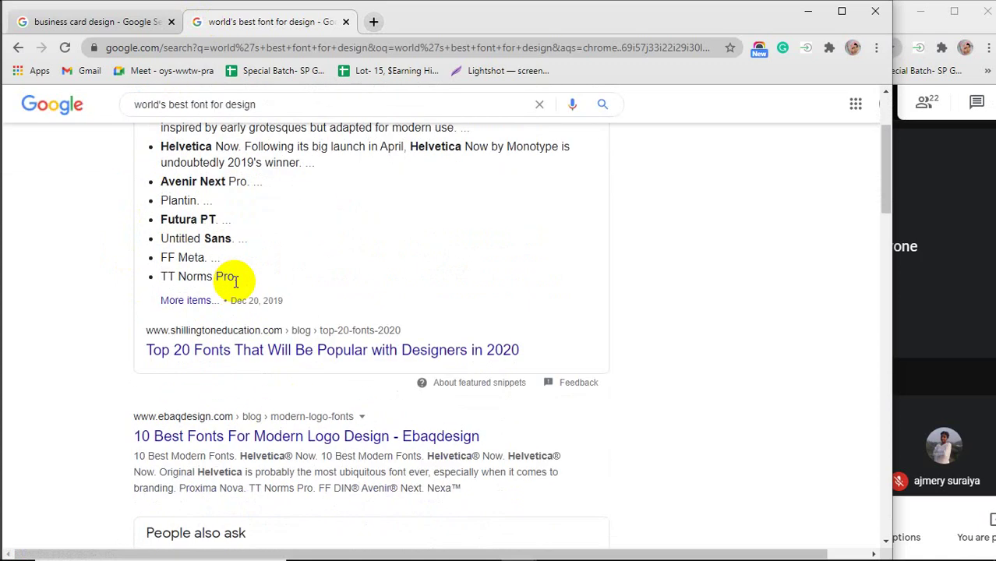
scroll(70, 380, "down", 1)
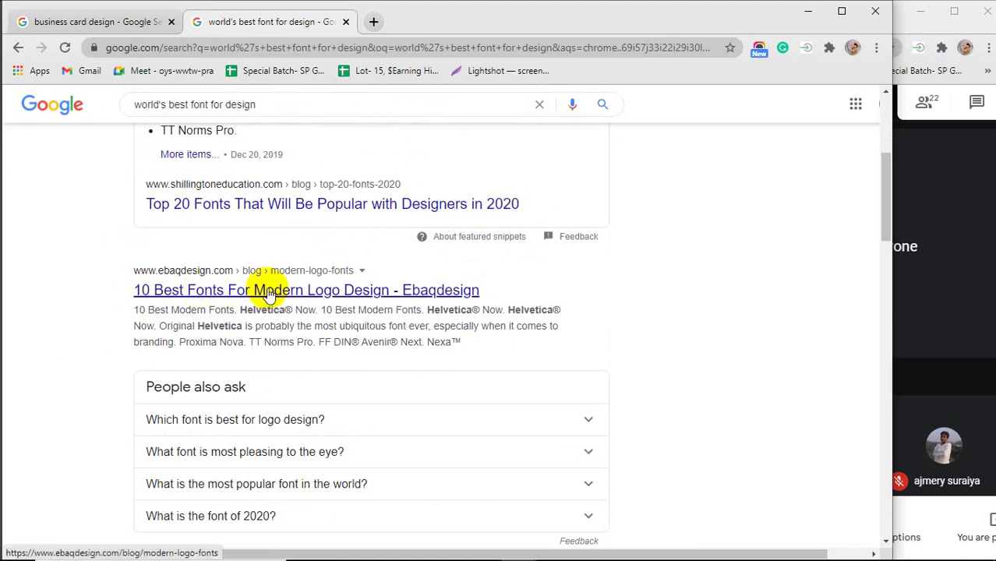
scroll(45, 385, "down", 5)
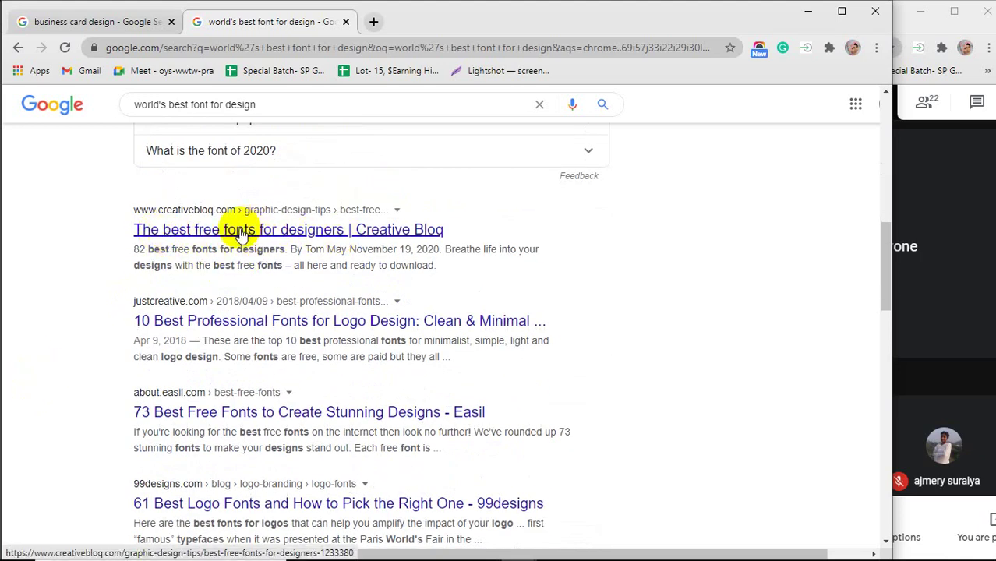
right_click(290, 232)
left_click(323, 243)
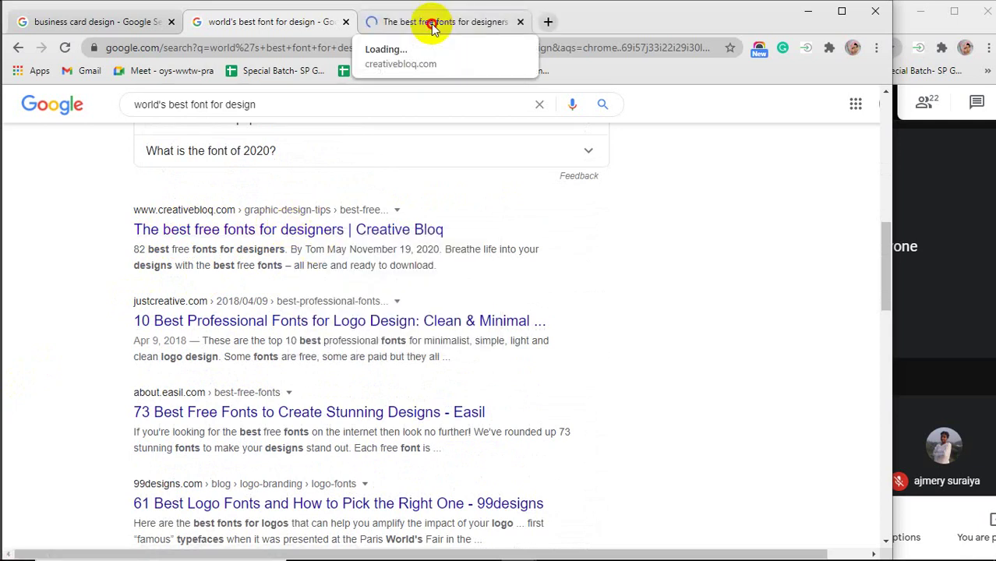
Read Creative Bloq's free fonts article down to 09. Colus, then close its tab.
left_click(433, 25)
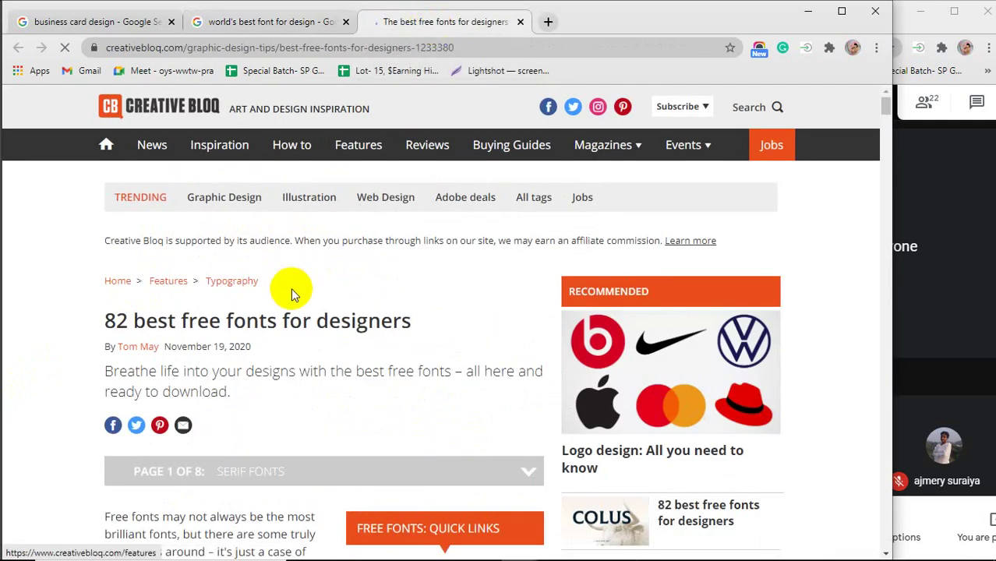
scroll(291, 294, "down", 4)
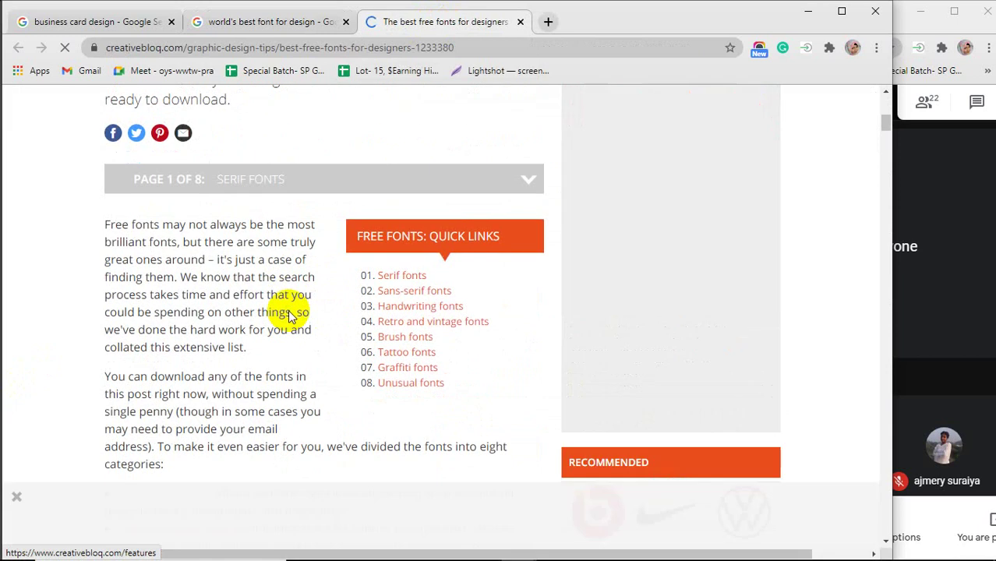
scroll(290, 312, "down", 15)
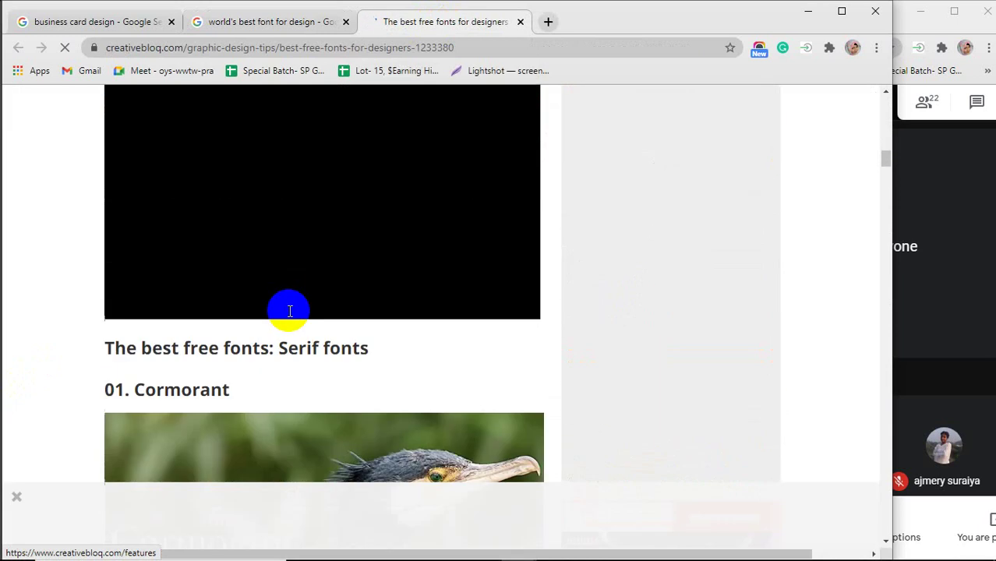
scroll(290, 312, "down", 1)
scroll(290, 312, "up", 4)
scroll(290, 312, "down", 5)
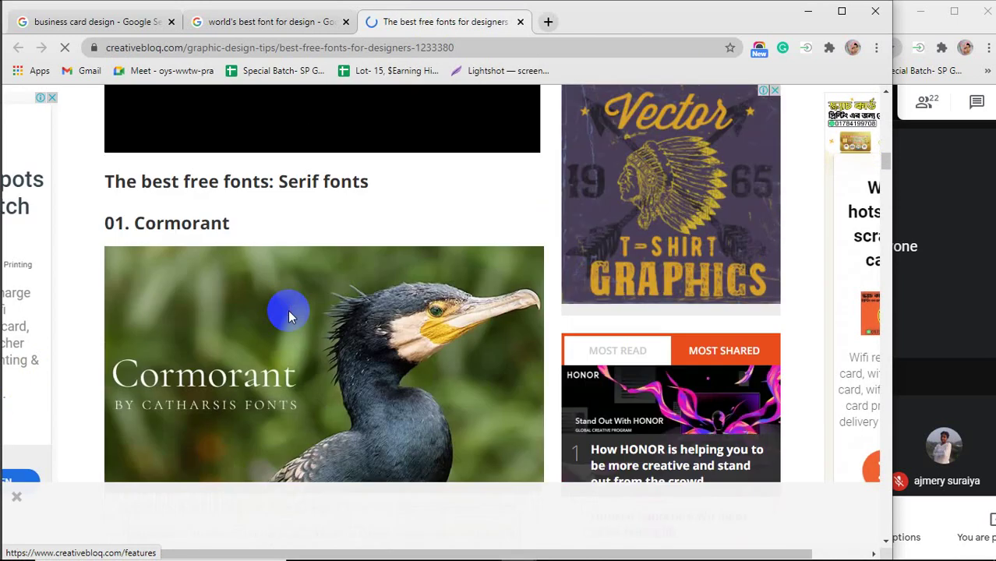
scroll(288, 310, "down", 8)
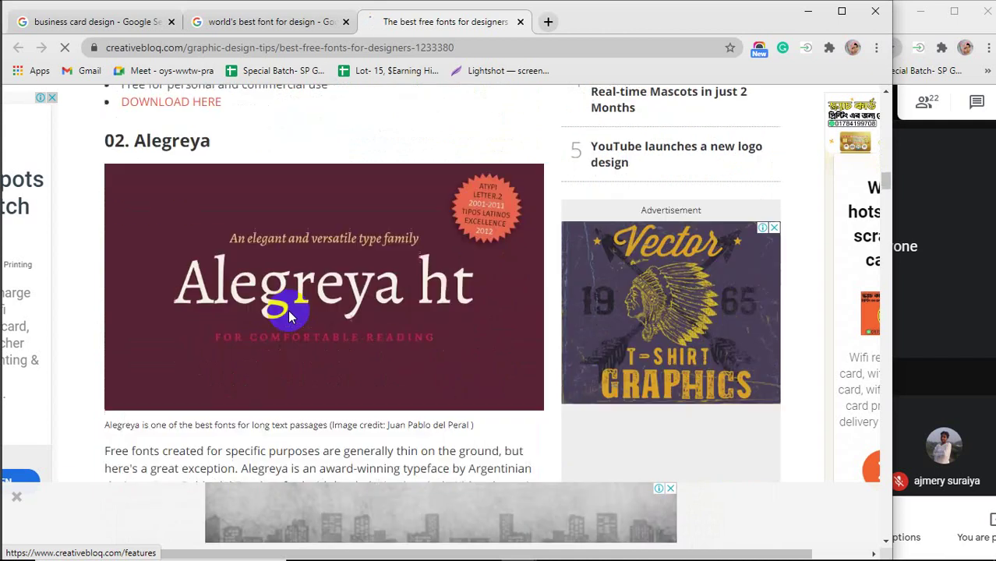
scroll(288, 310, "down", 11)
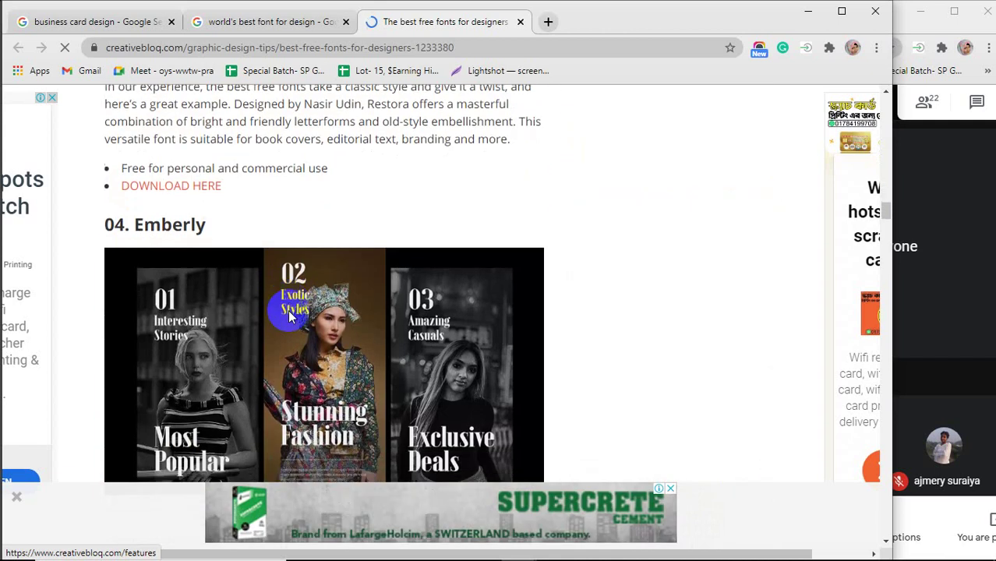
scroll(290, 313, "down", 4)
scroll(290, 311, "up", 6)
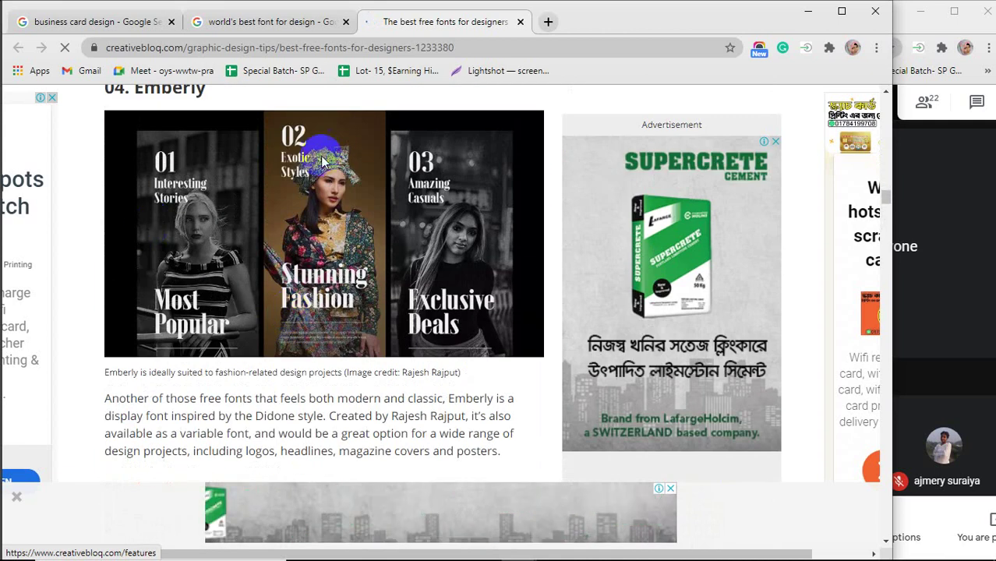
scroll(195, 312, "down", 5)
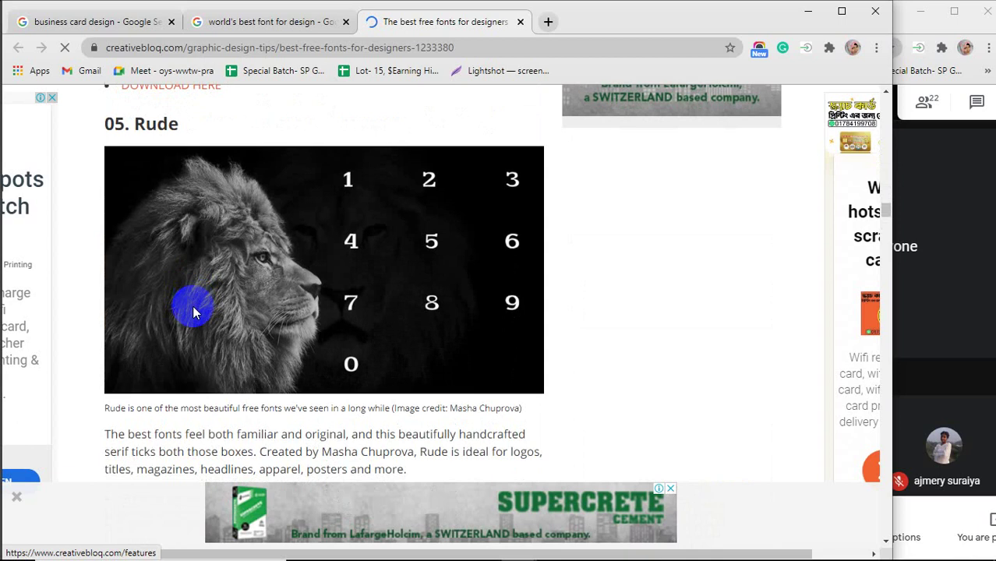
scroll(195, 311, "down", 11)
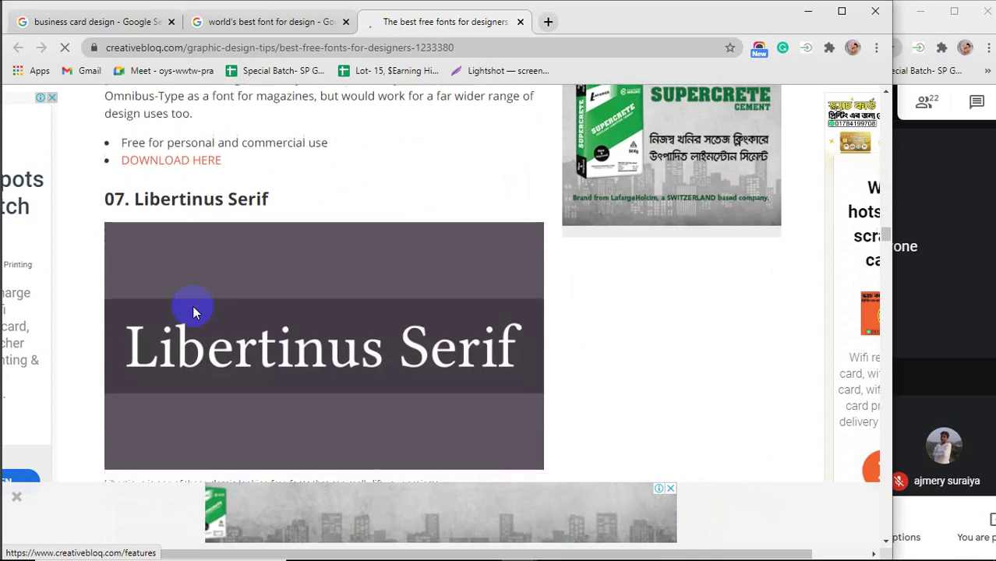
scroll(195, 312, "down", 13)
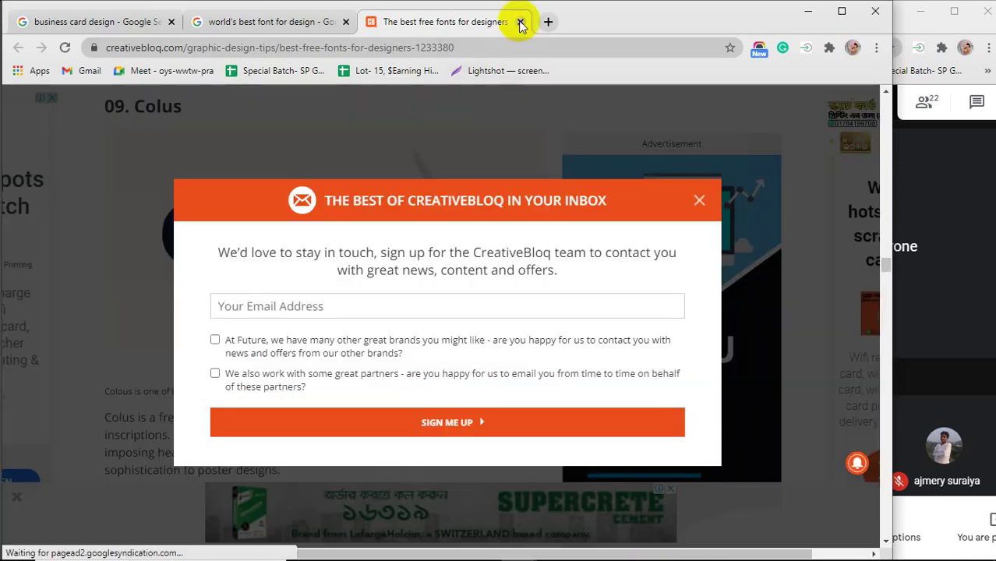
left_click(520, 22)
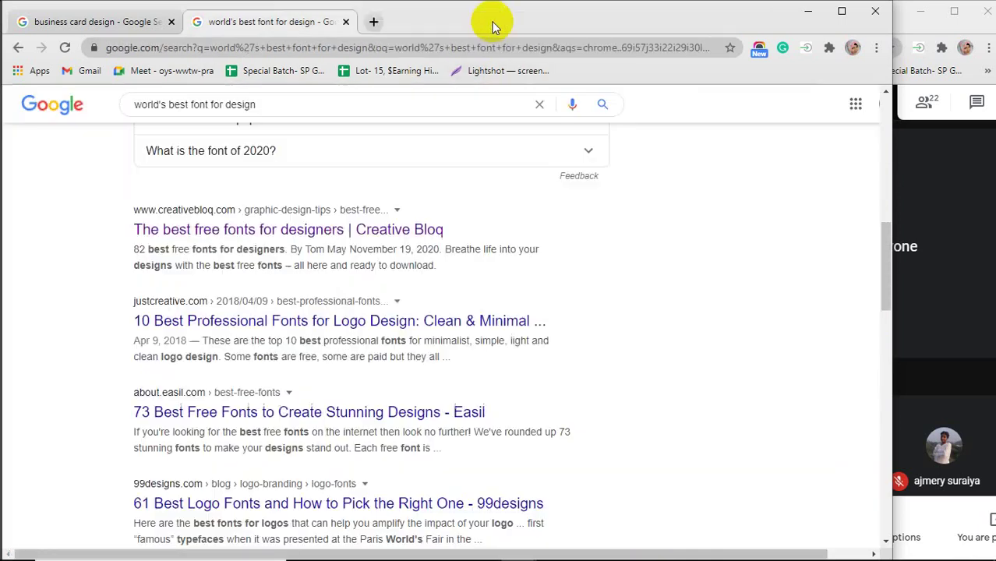
Close the font search, preview the yellow-and-black Civil Engineer card, and bring Meet forward.
left_click(346, 22)
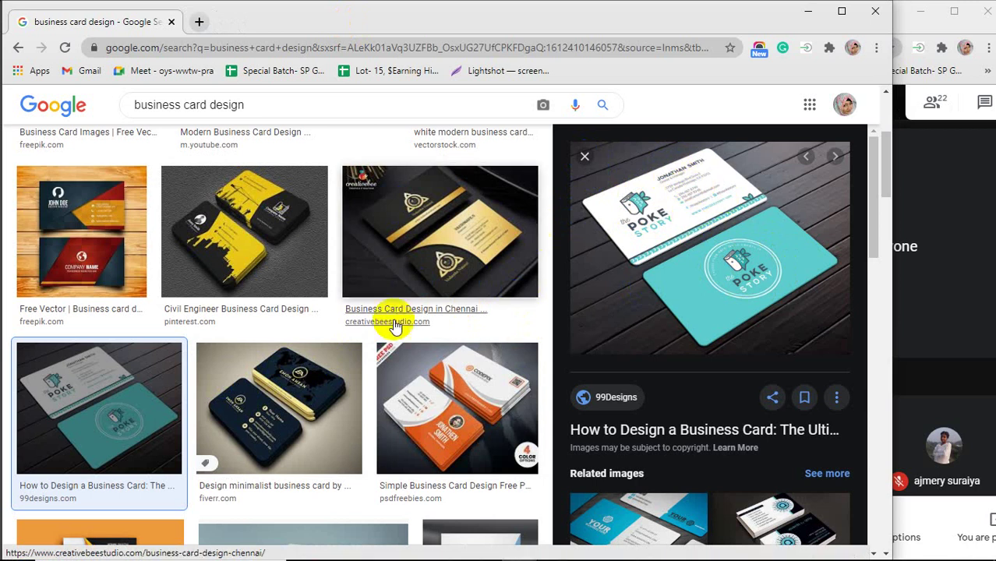
left_click(241, 241)
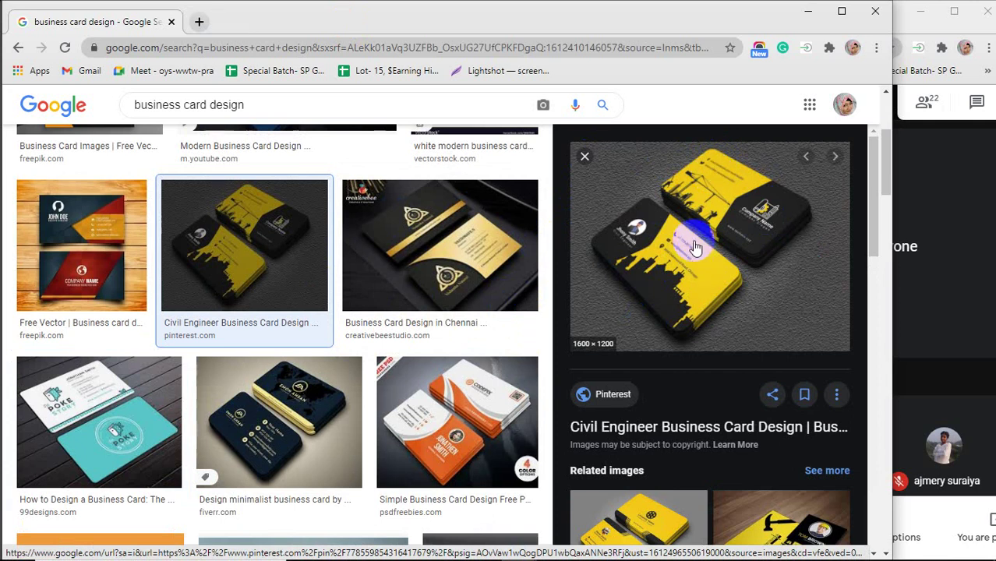
left_click(932, 300)
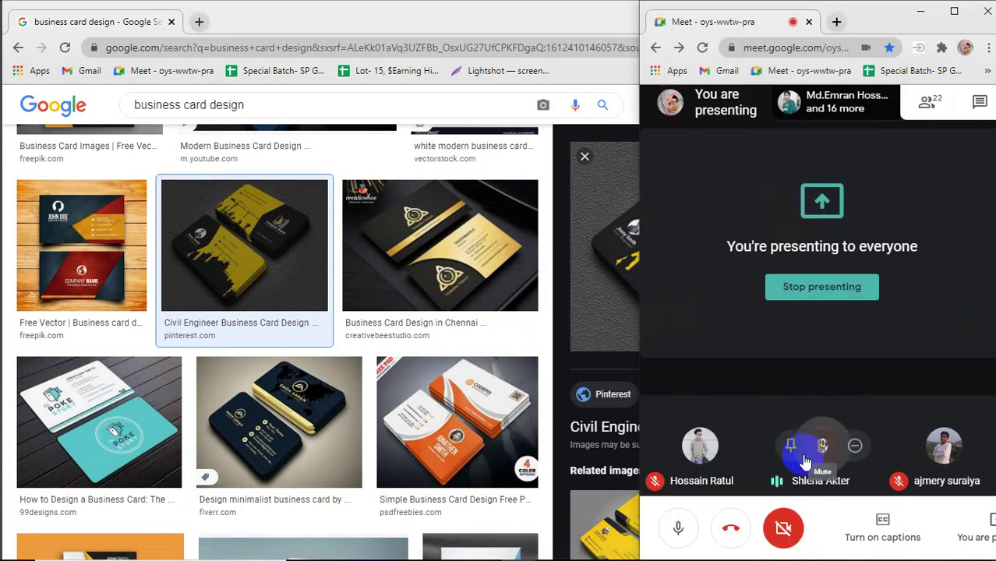
Unmute the Meet microphone and go back to the Chrome business card results.
left_click(680, 533)
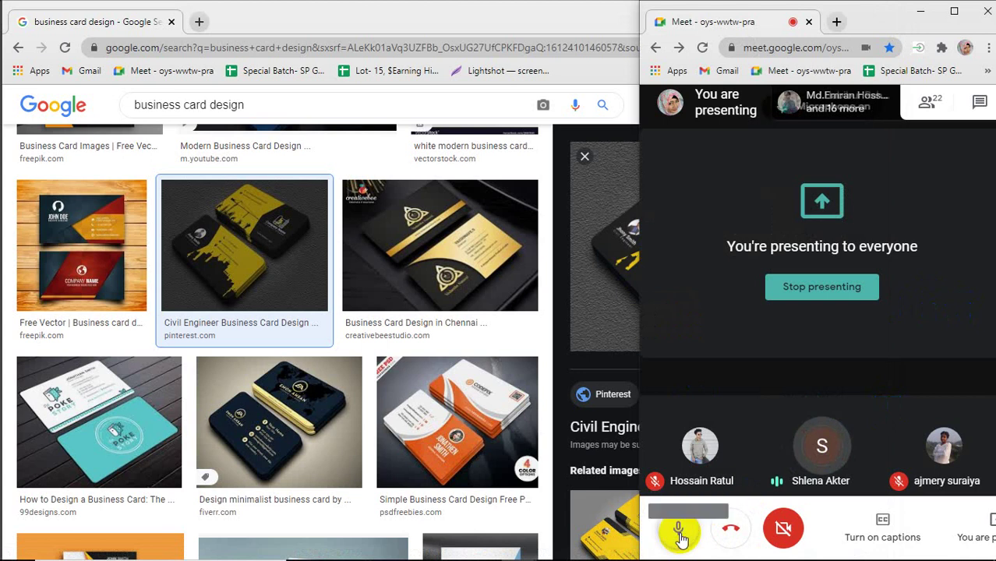
left_click(678, 533)
left_click(391, 13)
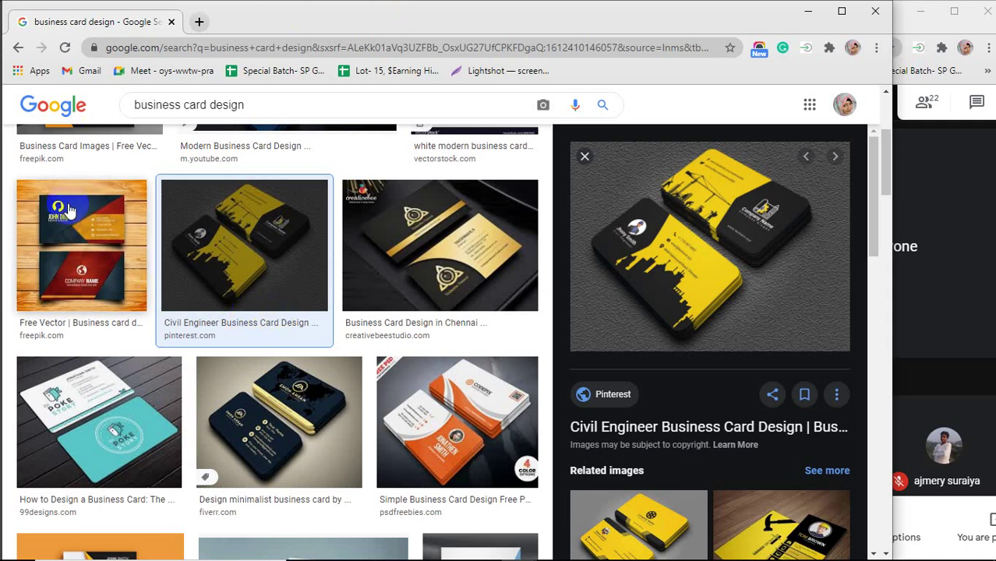
Preview the blue-and-red Free Vector, navy Fiverr and orange PSD Freebies business cards in turn.
left_click(71, 234)
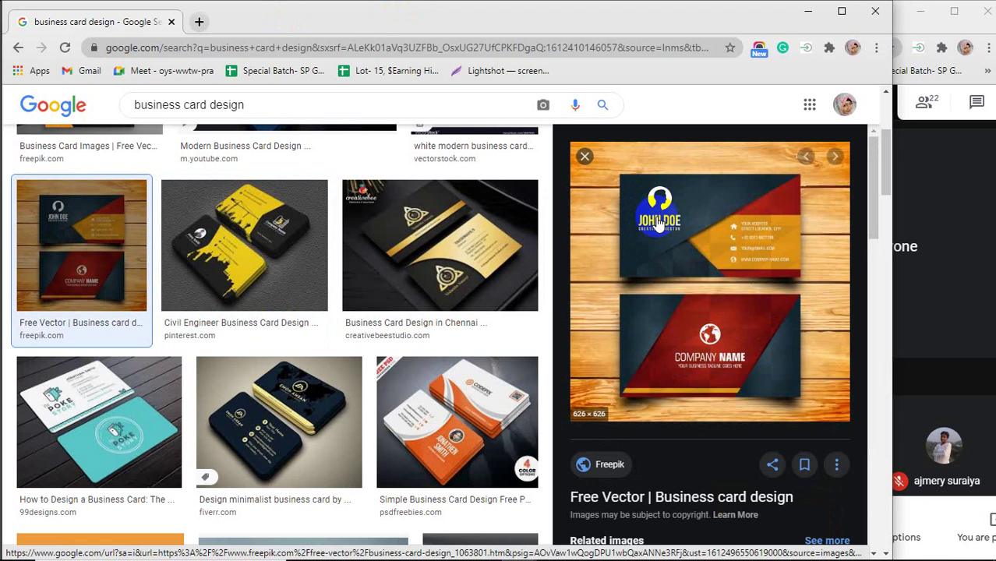
left_click(278, 433)
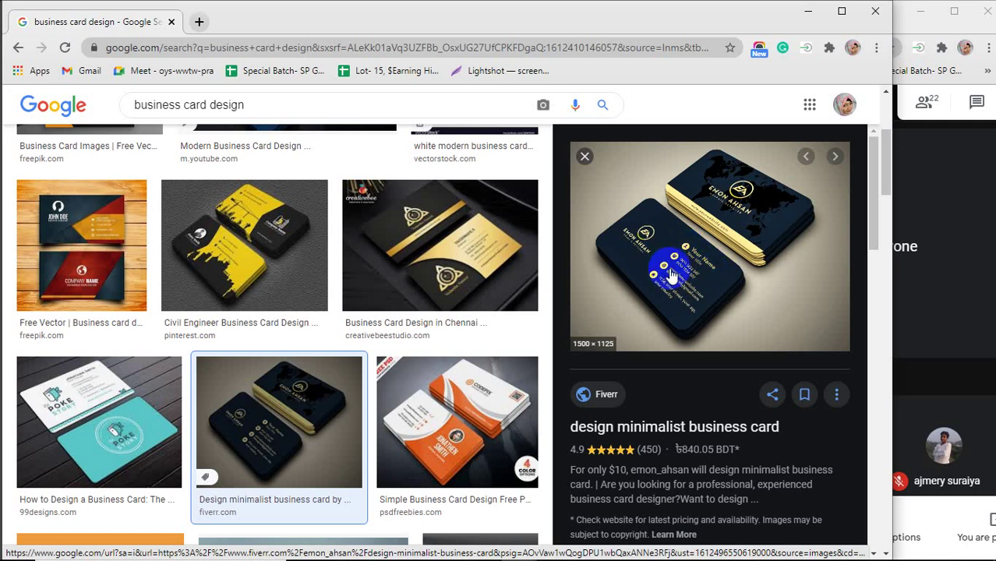
left_click(448, 419)
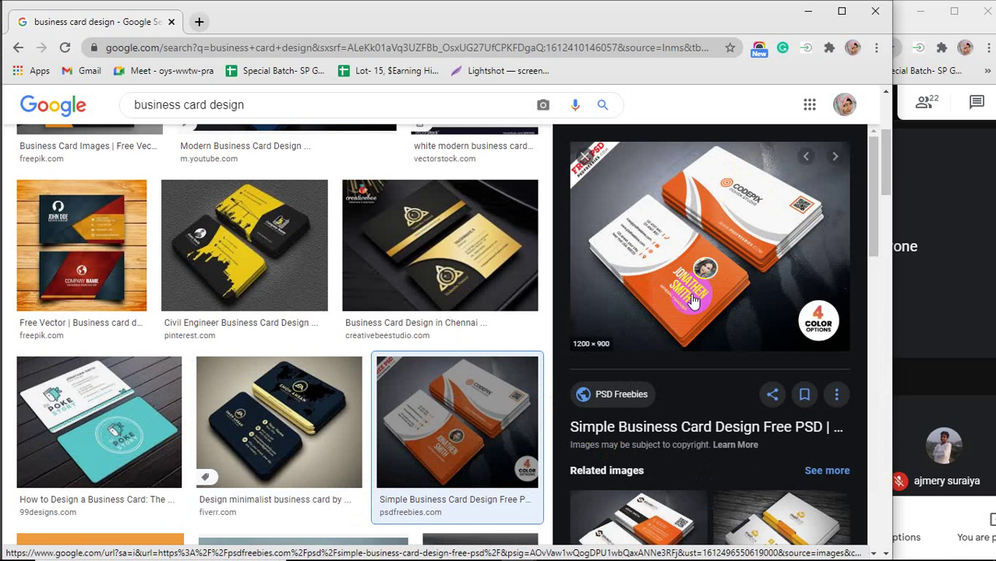
scroll(694, 296, "down", 2)
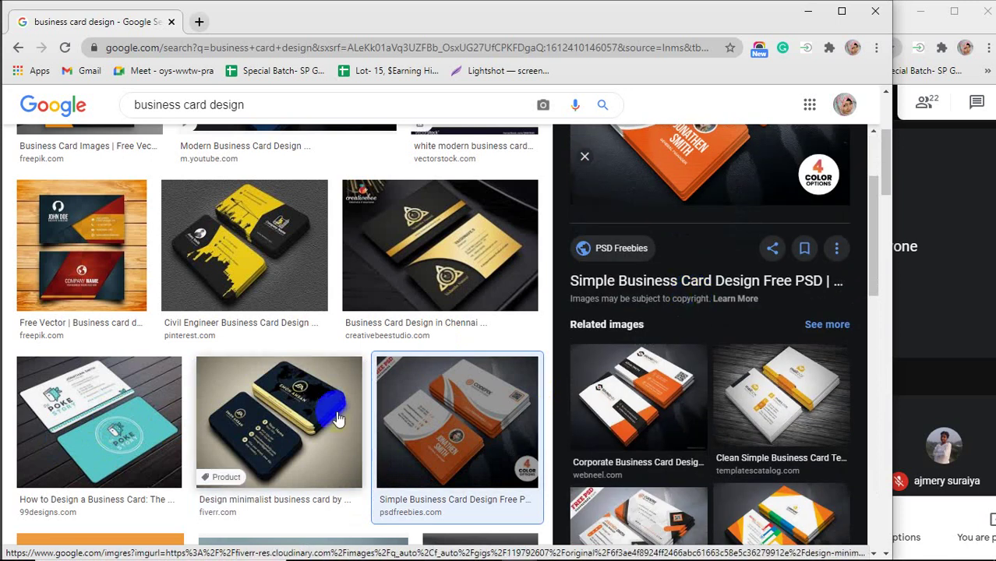
Preview Adobe Help Center's orange-and-white InDesign business card from the image results.
scroll(337, 419, "down", 3)
left_click(312, 386)
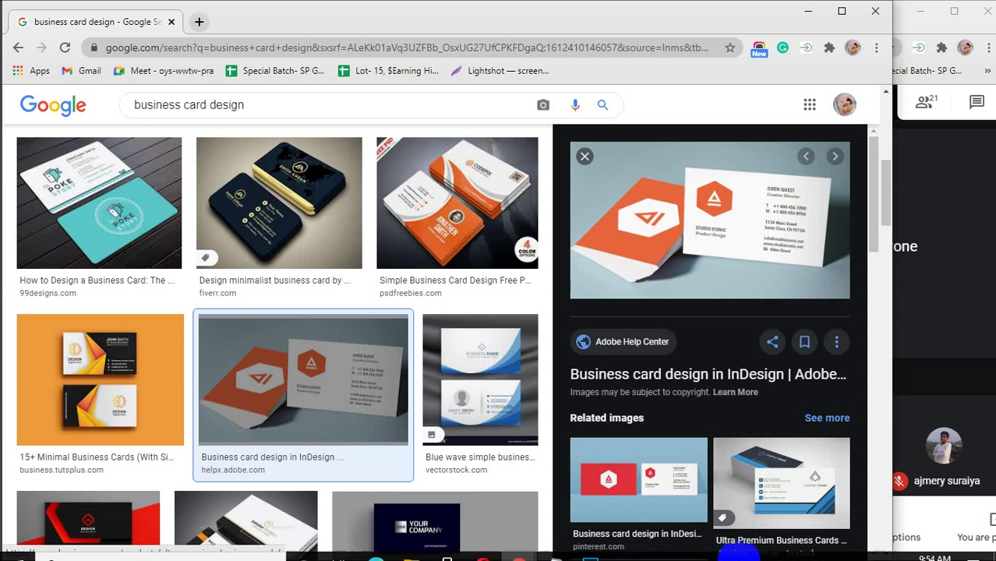
Add a text layer with the person's full name near the top left of the blank canvas.
left_click(590, 546)
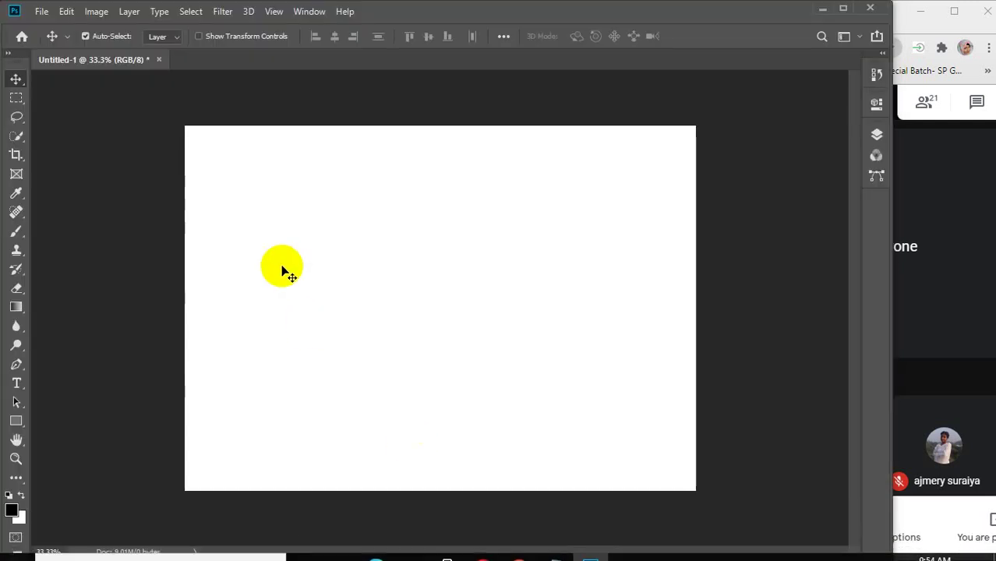
left_click(17, 383)
left_click(246, 219)
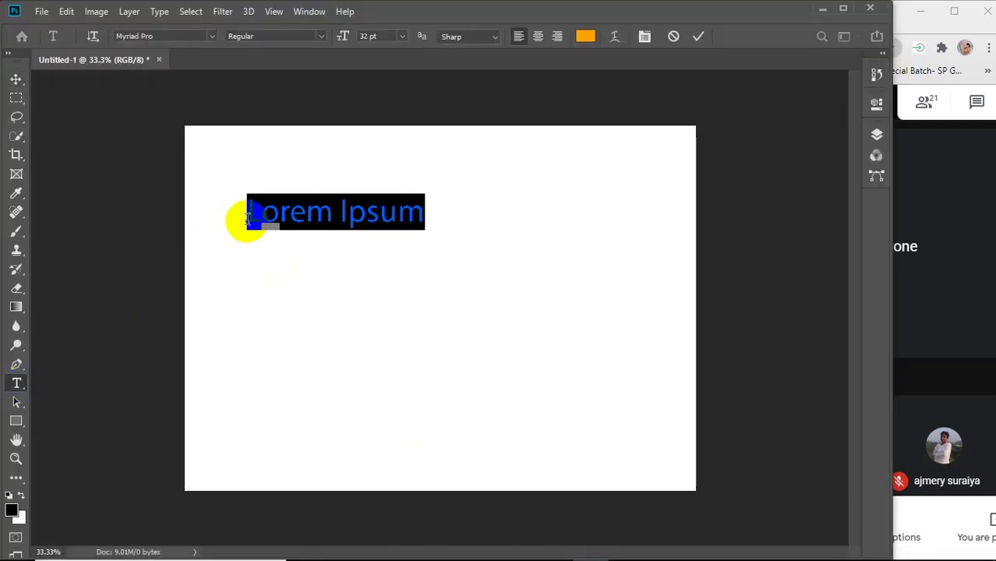
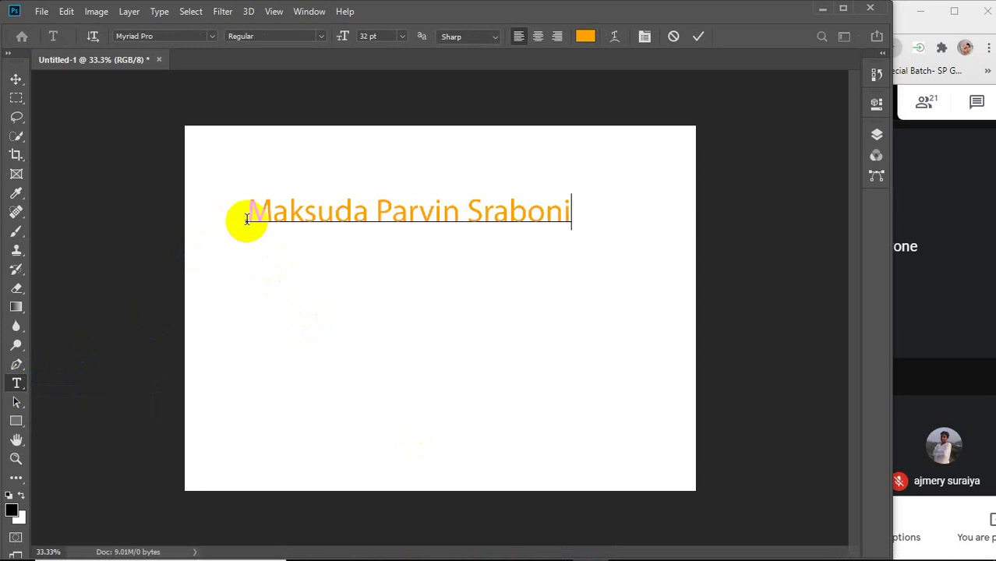
left_click_drag(248, 215, 632, 234)
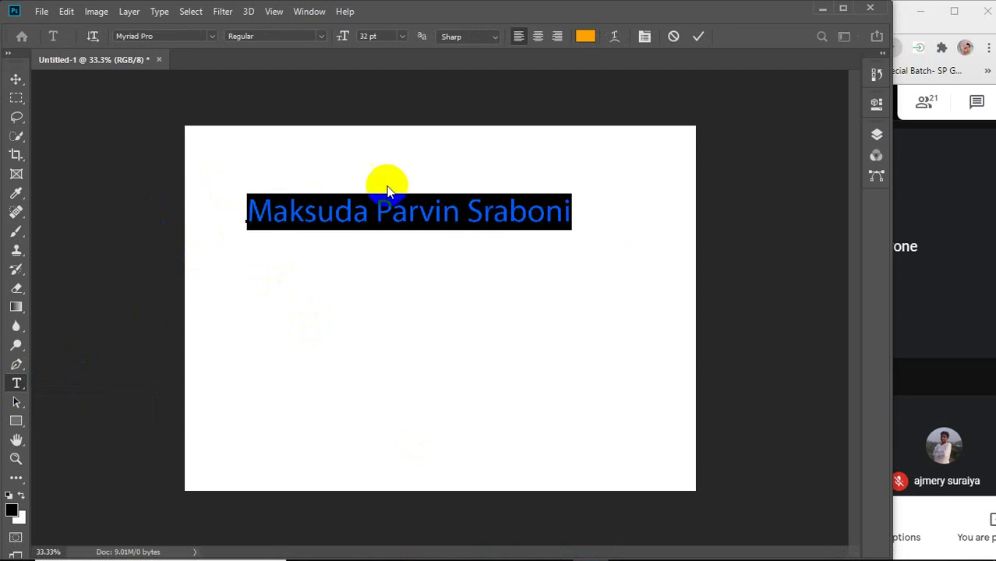
Change the name's font to Montserrat SemiBold.
left_click(162, 36)
type("mont")
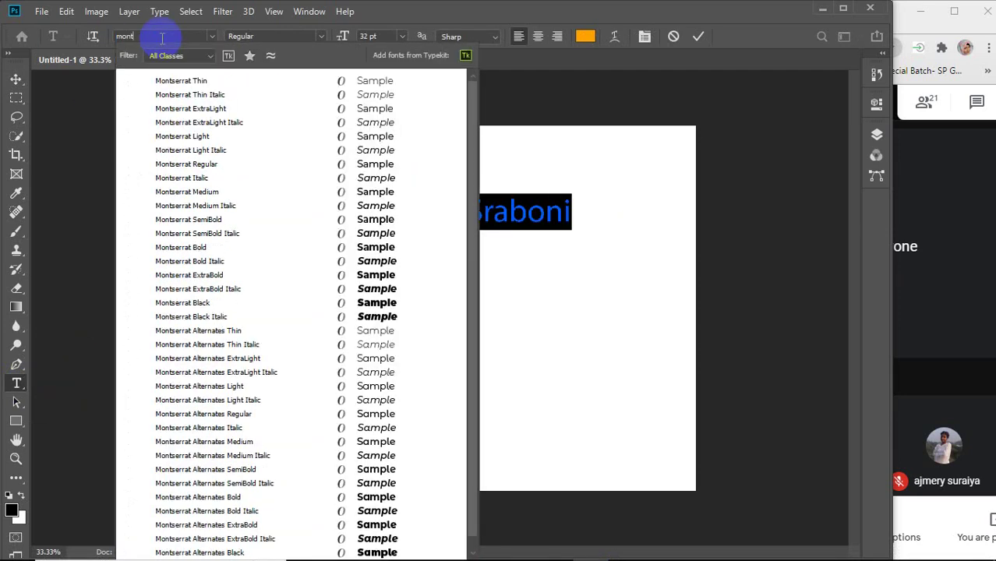
left_click(162, 247)
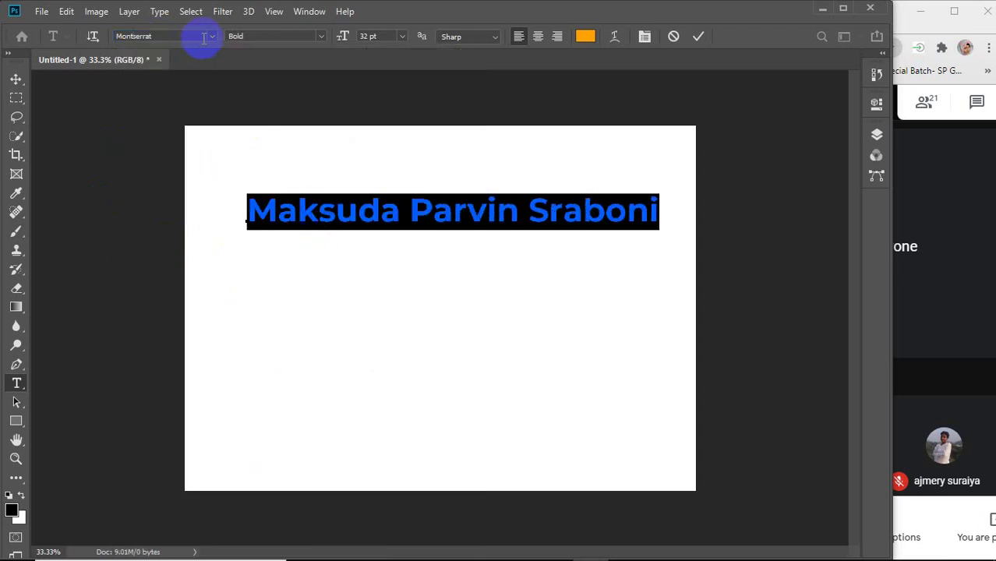
left_click(321, 37)
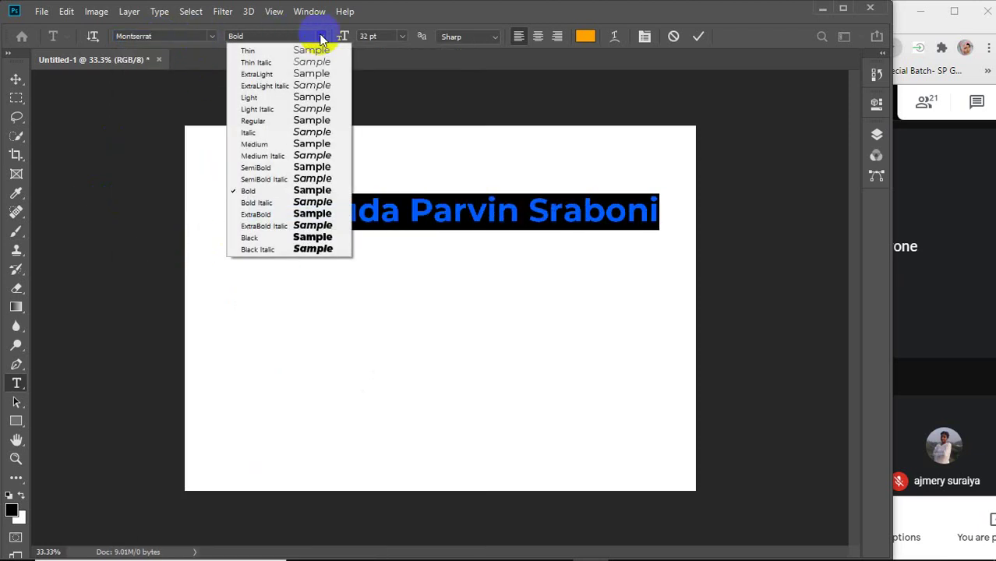
left_click(265, 167)
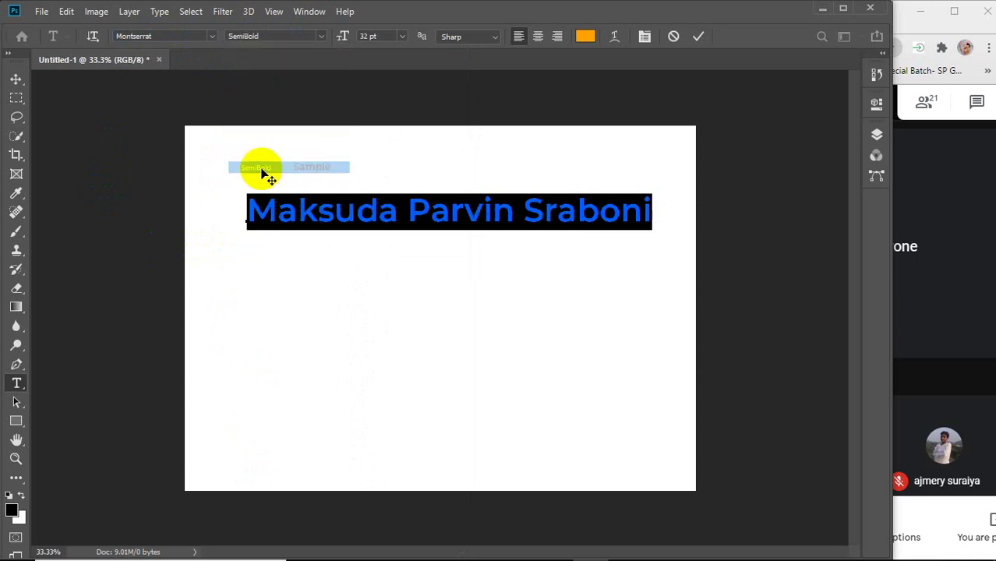
left_click(649, 212)
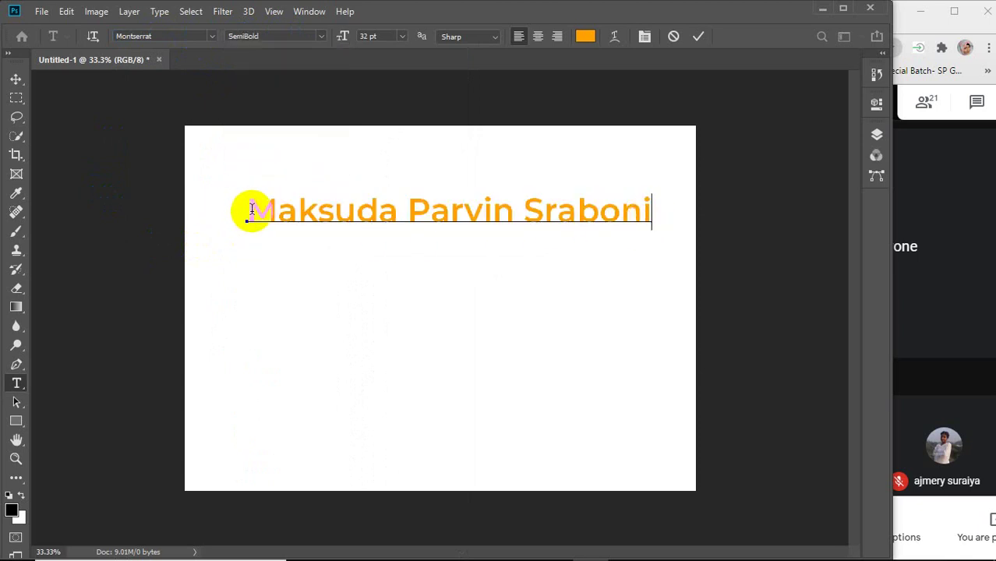
Make the name near-black, commit it, and nudge it slightly down and left.
left_click_drag(248, 208, 663, 204)
left_click(585, 36)
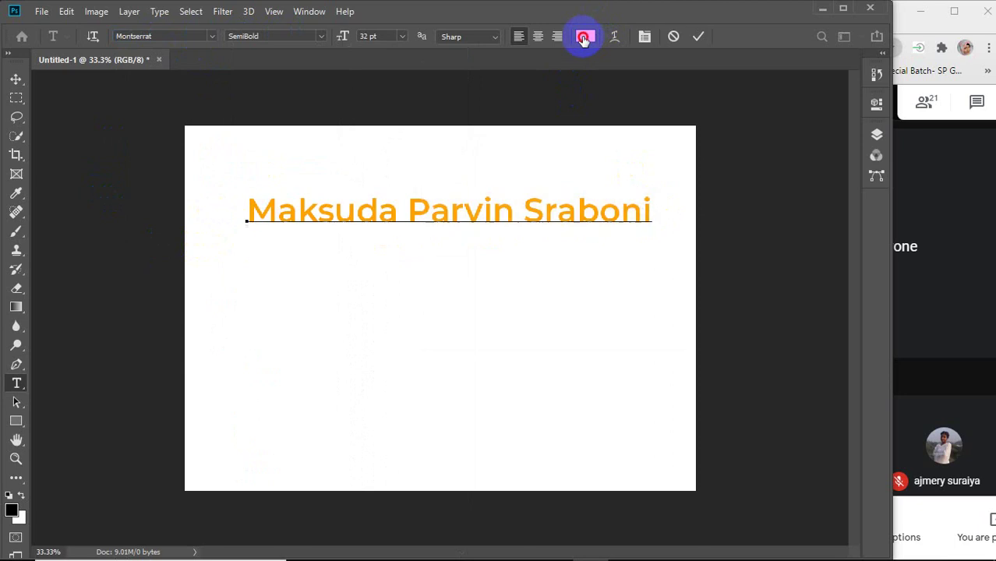
left_click_drag(592, 253, 610, 271)
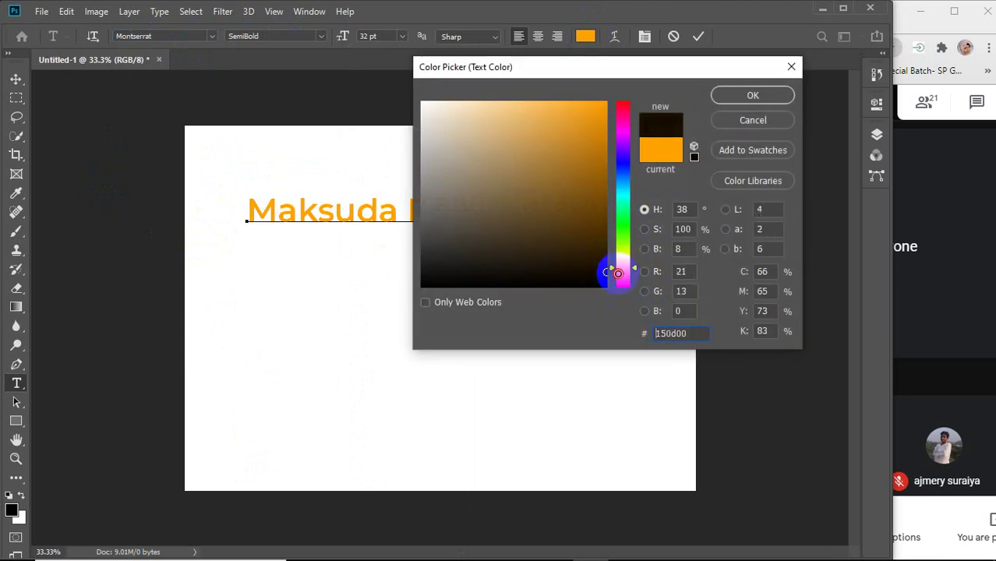
left_click(731, 93)
left_click(698, 39)
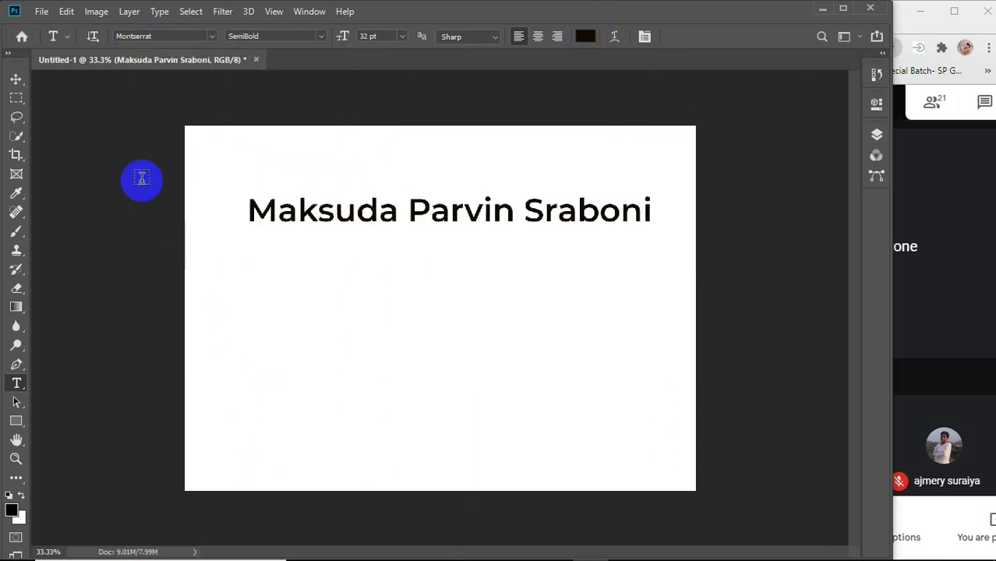
left_click(16, 79)
mouse_move(340, 212)
left_mouse_down()
mouse_move(344, 221)
mouse_move(332, 212)
mouse_move(334, 223)
left_mouse_up()
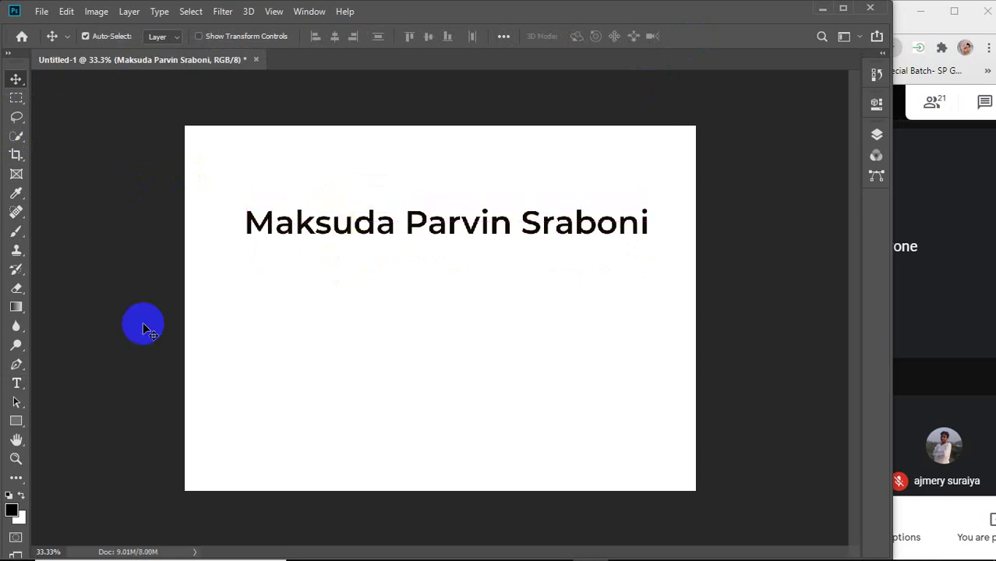
Set the name to 16 pt, move it up the card, and duplicate it below.
left_click(16, 383)
left_click(369, 37)
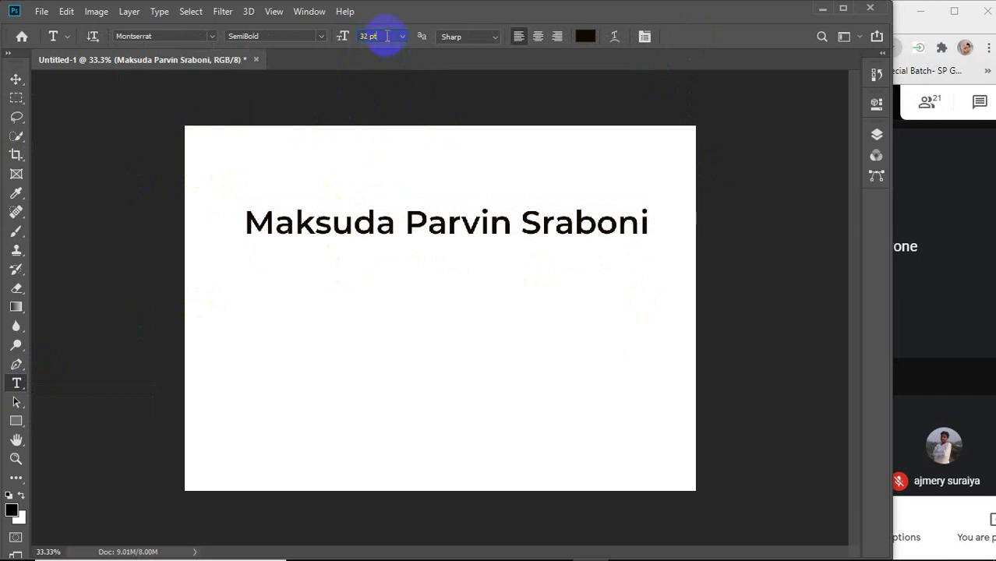
scroll(387, 36, "down", 18)
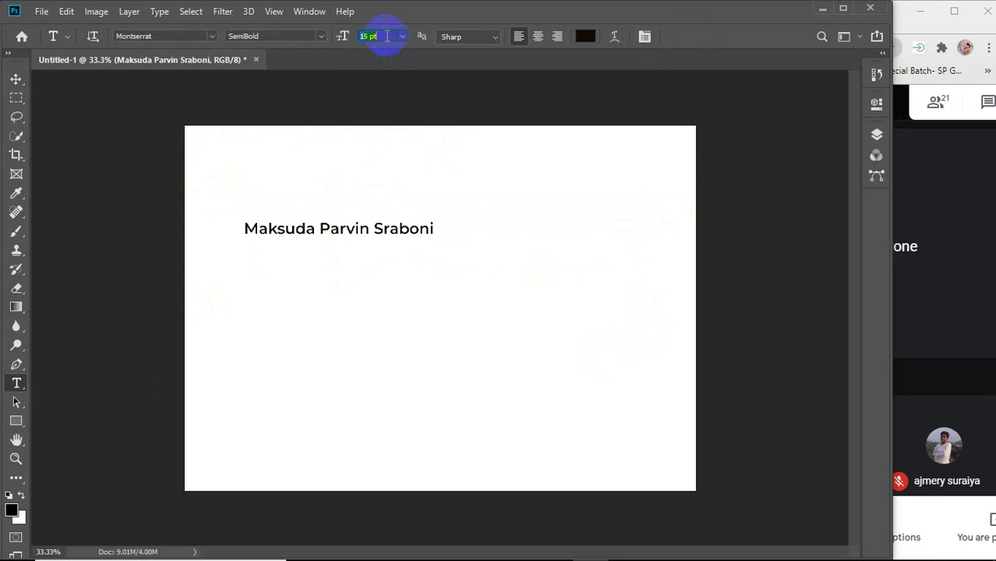
scroll(387, 36, "up", 3)
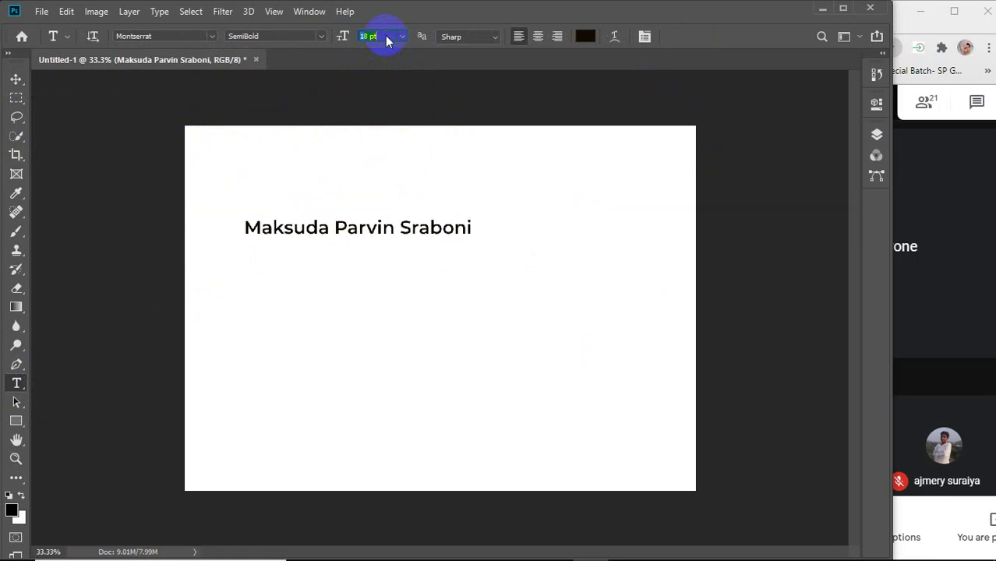
scroll(387, 36, "down", 2)
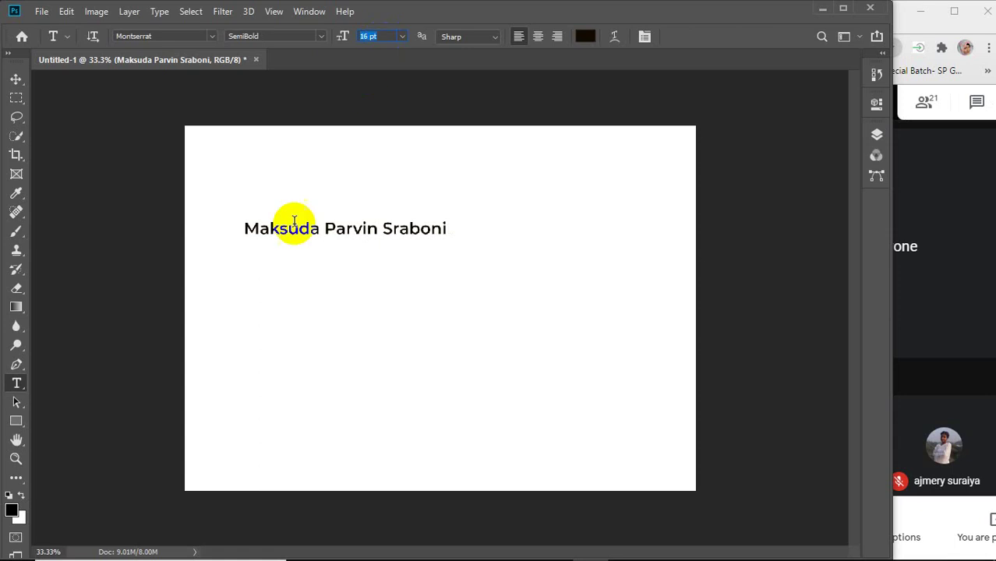
left_click(15, 78)
left_click_drag(308, 246, 371, 200)
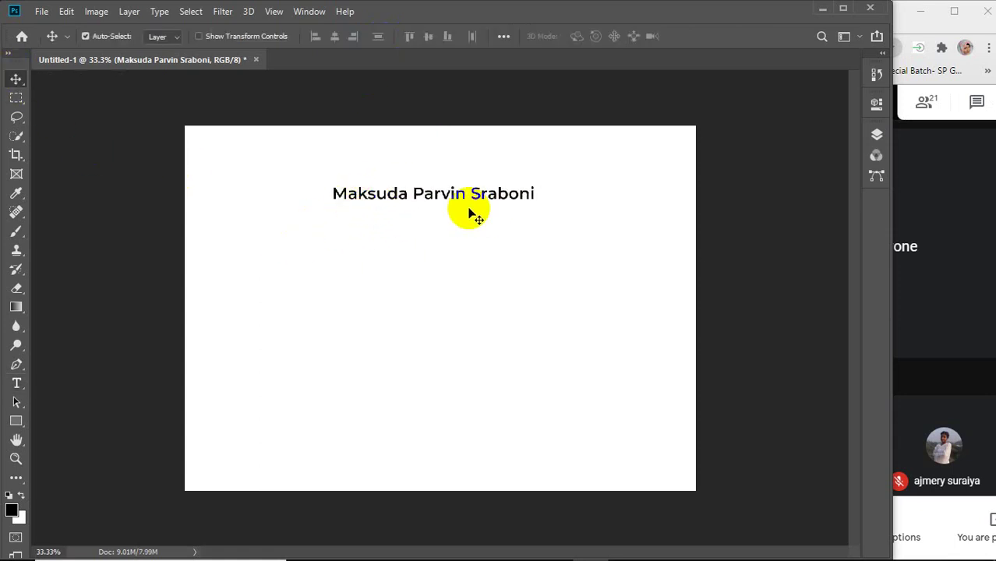
scroll(460, 209, "up", 2)
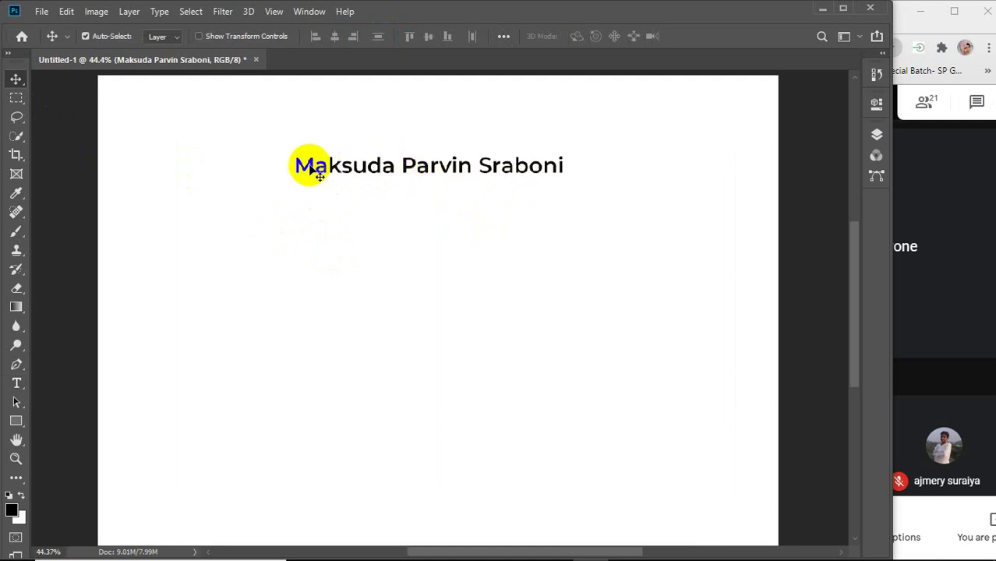
scroll(459, 202, "up", 1)
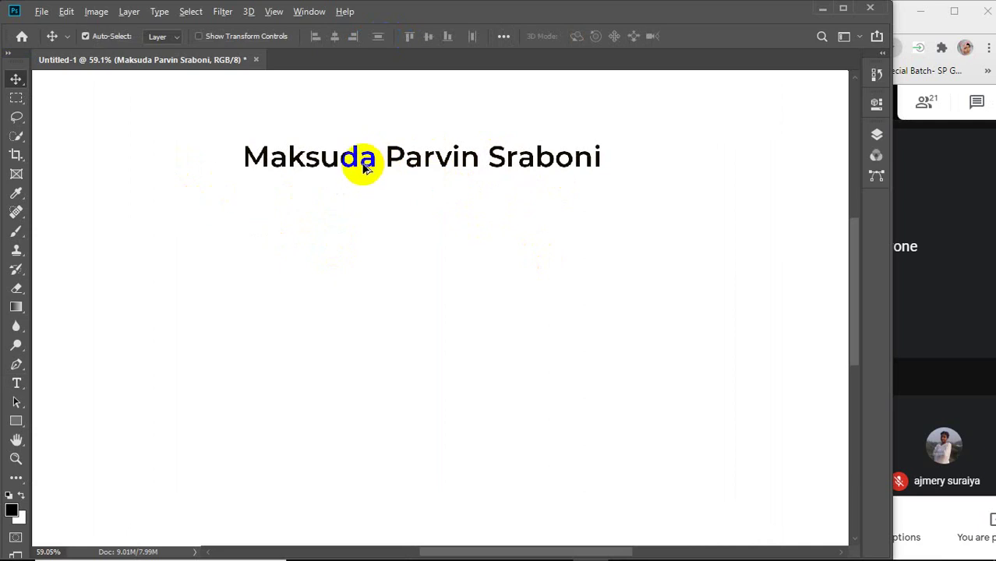
left_click_drag(363, 168, 355, 216)
Retype the duplicated line beneath the name as 'Lead Creative Team'.
left_click(17, 385)
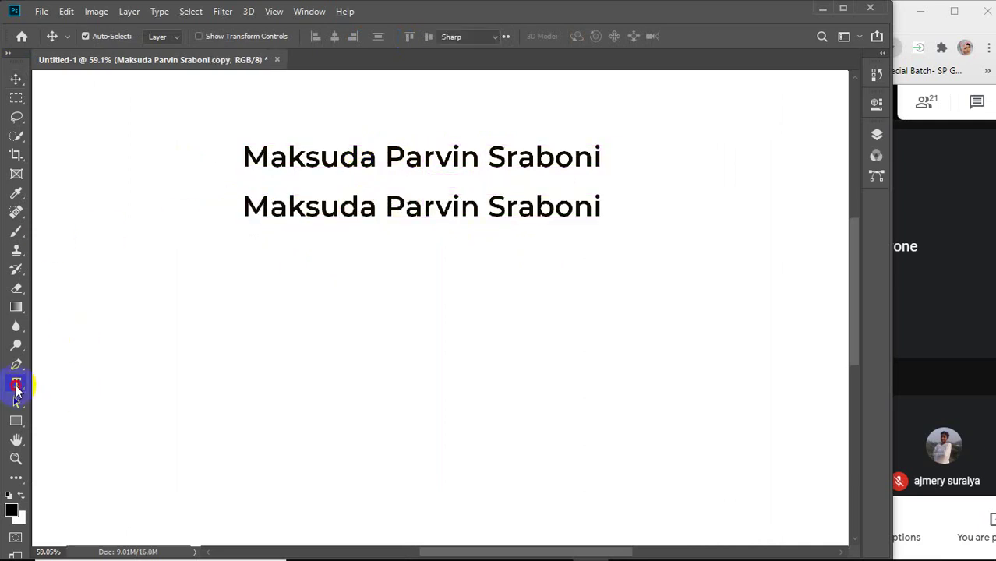
left_click_drag(243, 206, 624, 212)
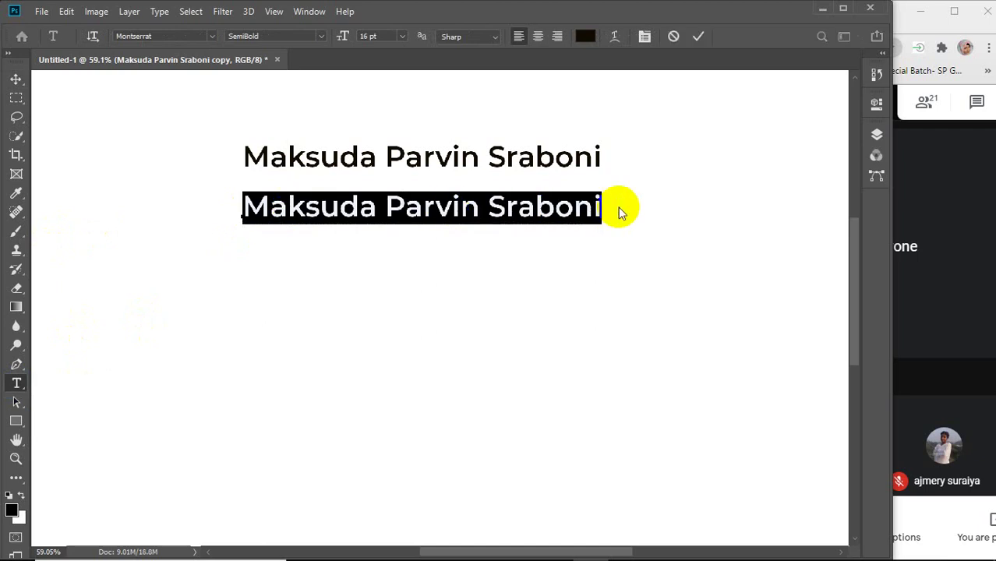
type("L")
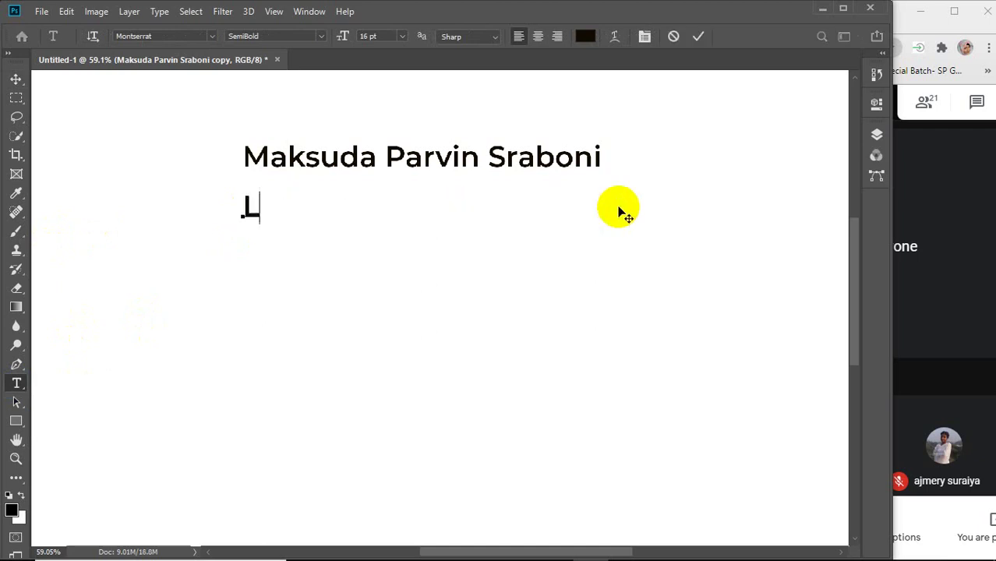
type("ead Cr")
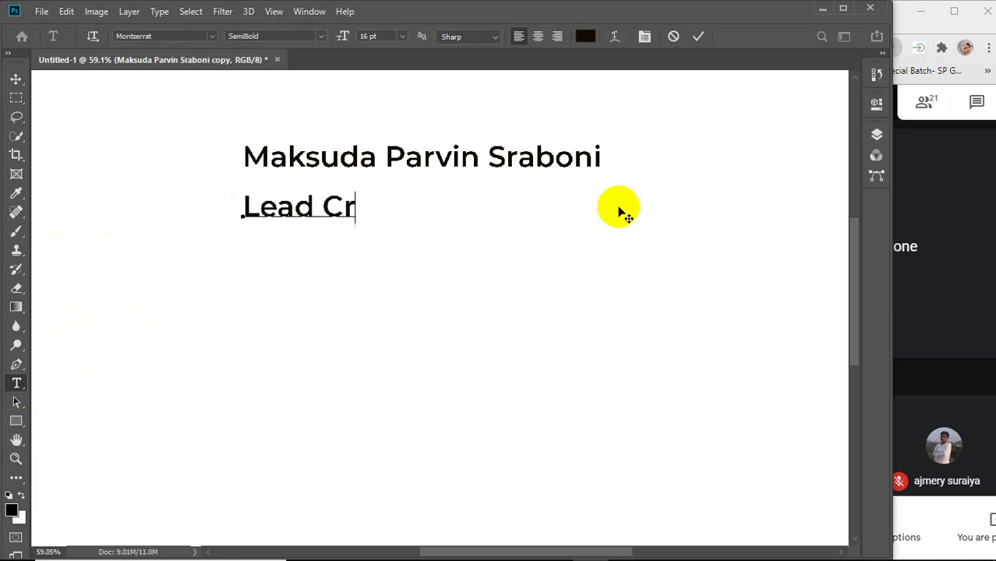
type("eative")
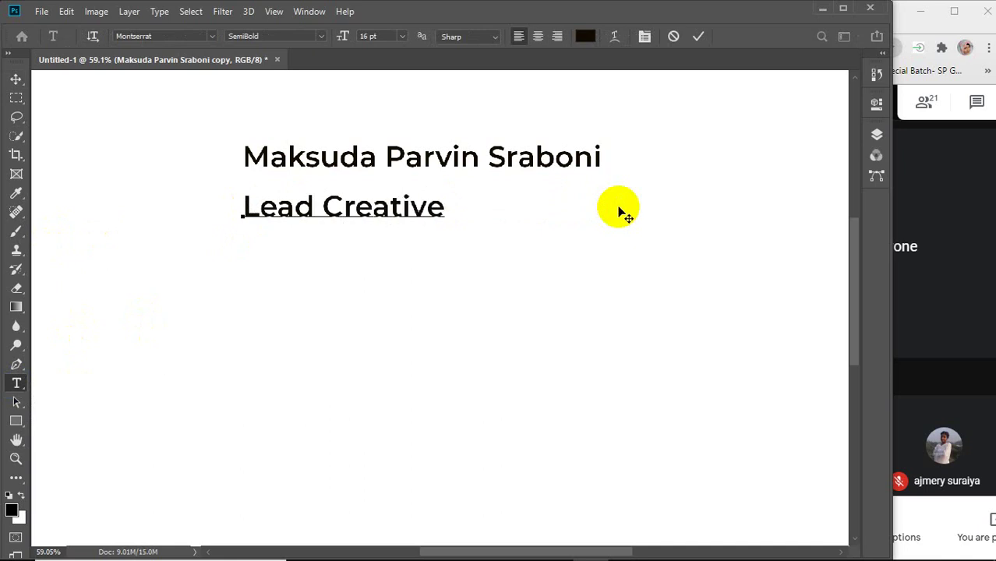
type(" Team")
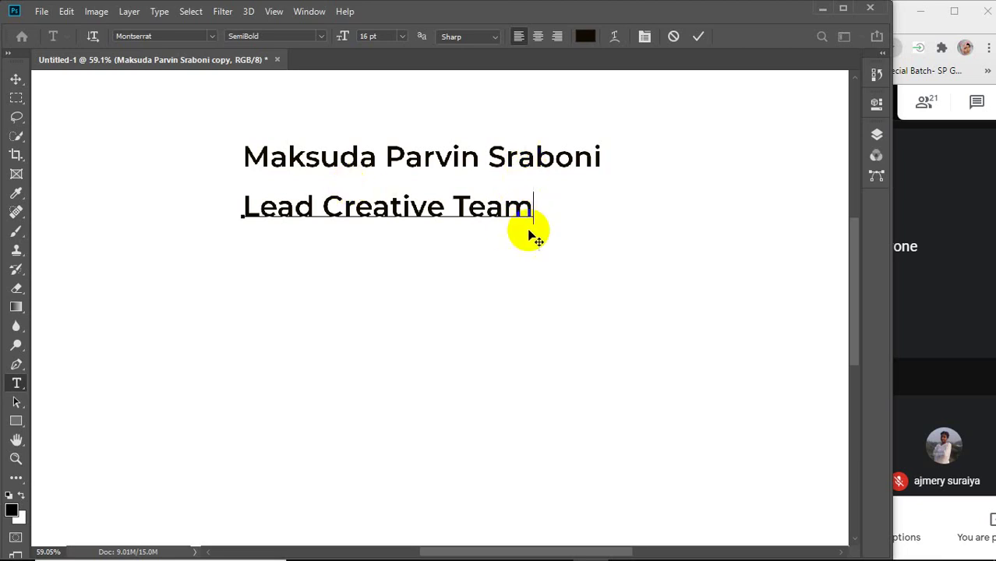
left_click_drag(531, 209, 231, 207)
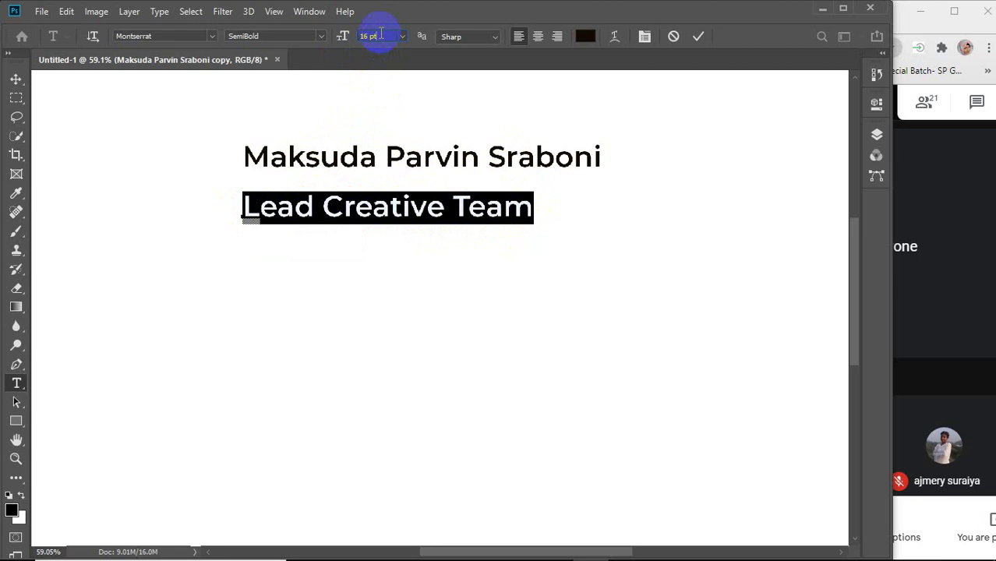
Set the Lead Creative Team subtitle to Montserrat Medium at 12 pt.
scroll(381, 36, "down", 1)
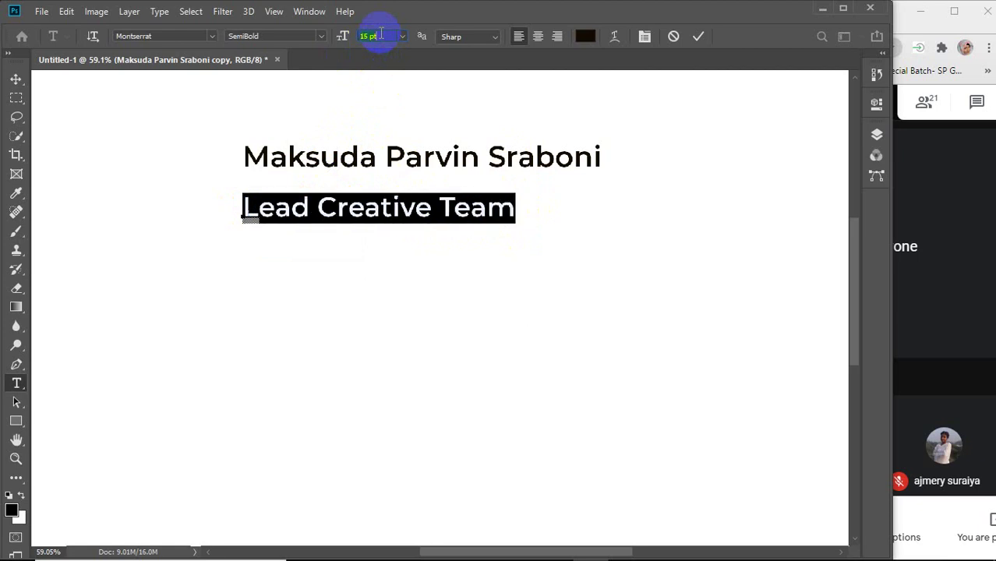
scroll(382, 35, "down", 1)
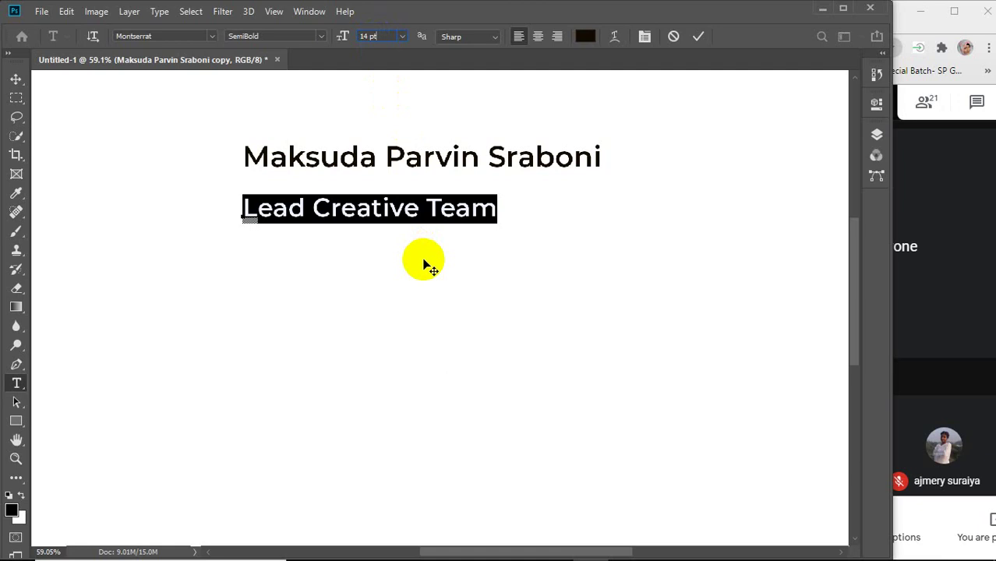
left_click(381, 40)
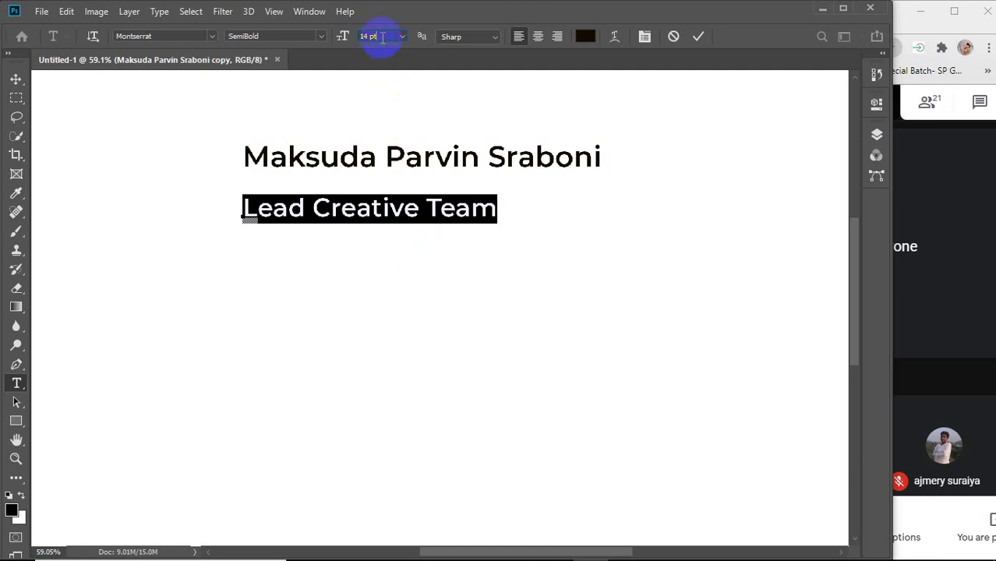
key("Down")
key("Down")
key("Down")
key("Down")
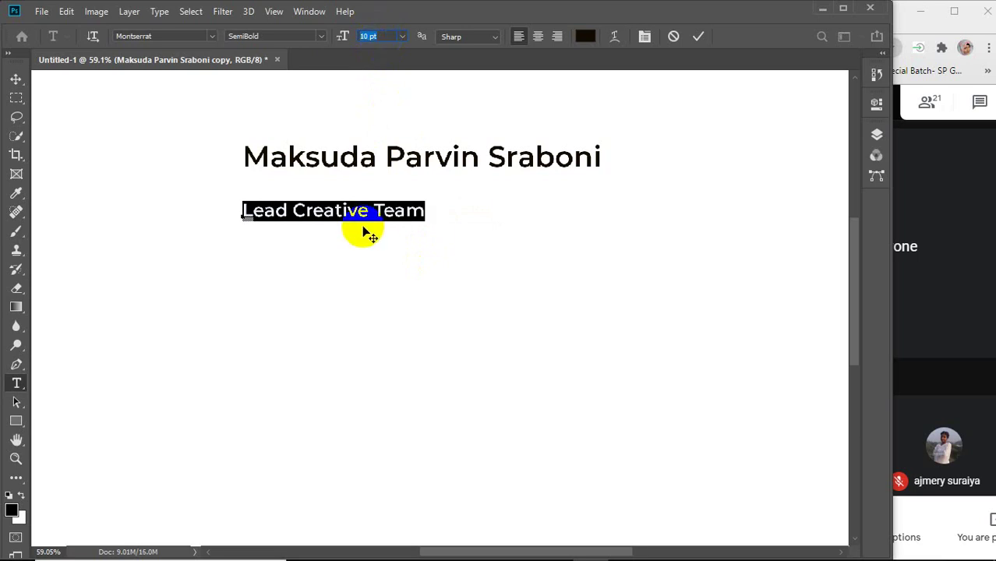
left_click(367, 33)
key("Up")
key("Up")
key("Up")
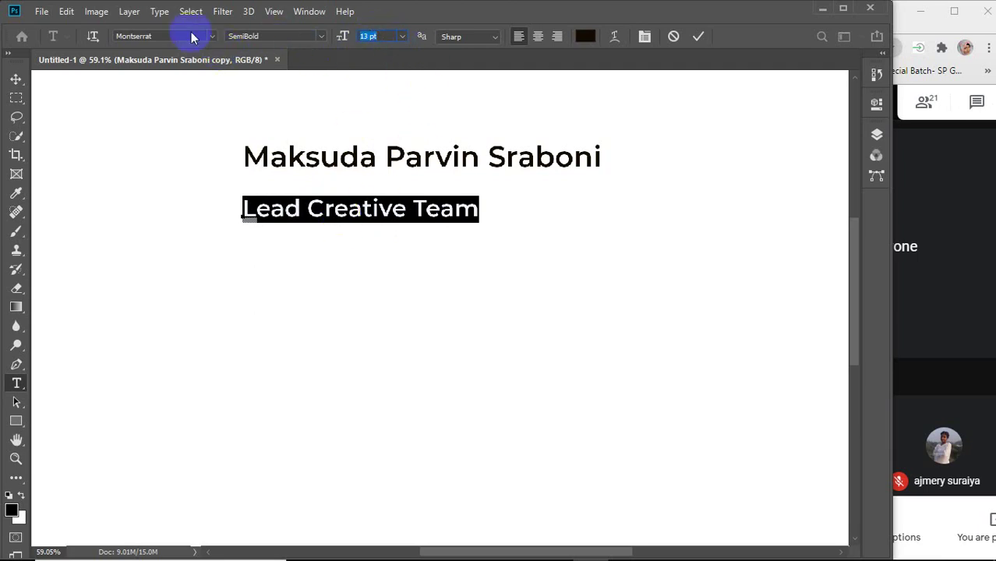
left_click(320, 36)
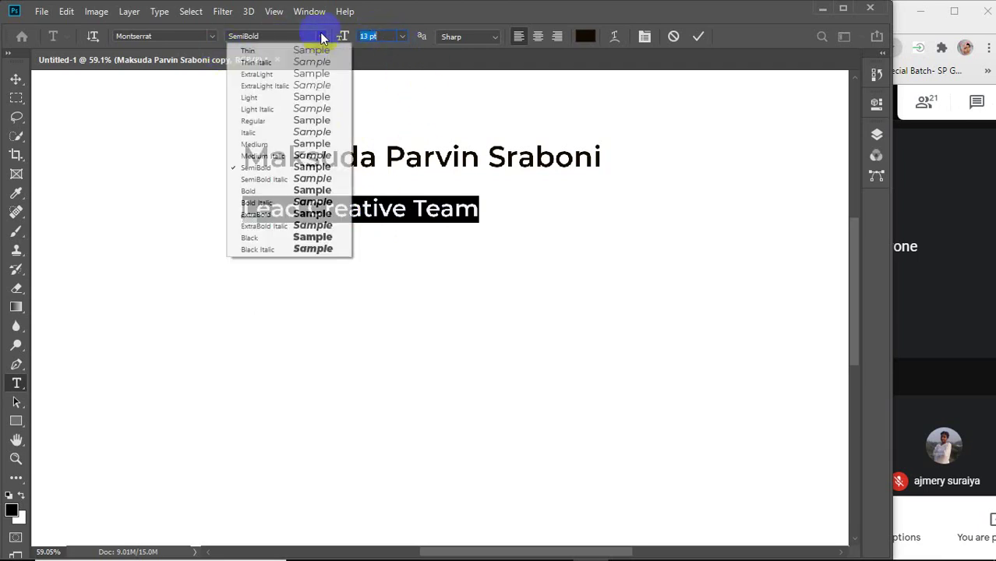
left_click(258, 144)
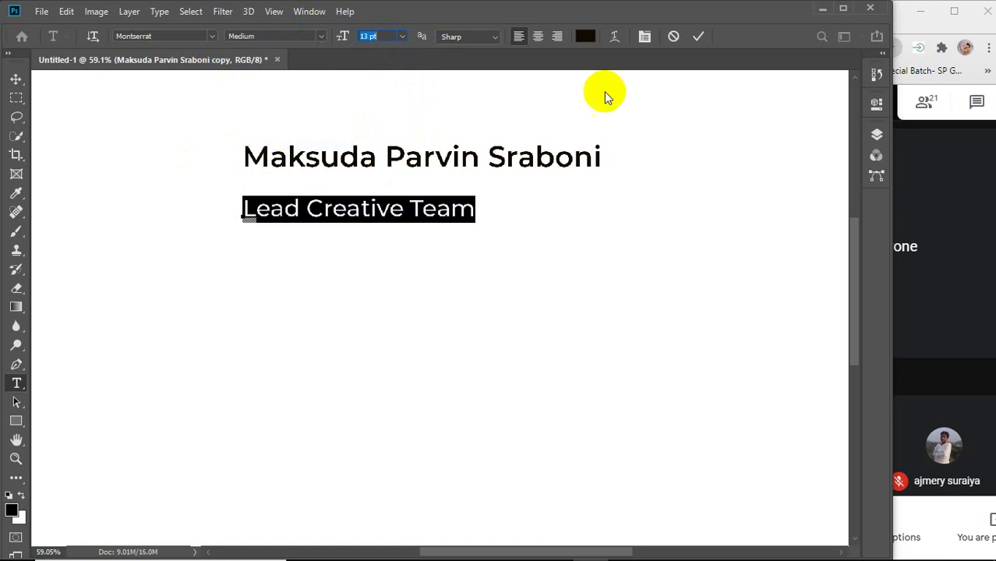
left_click(698, 36)
Make the name heading Bold and move the subtitle up directly beneath it.
left_click_drag(243, 156, 654, 154)
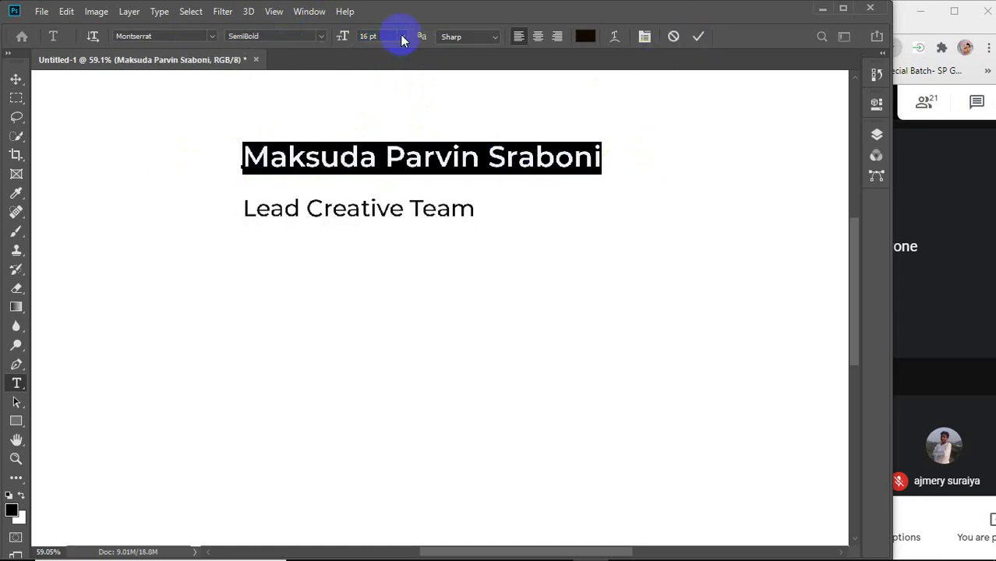
left_click(320, 36)
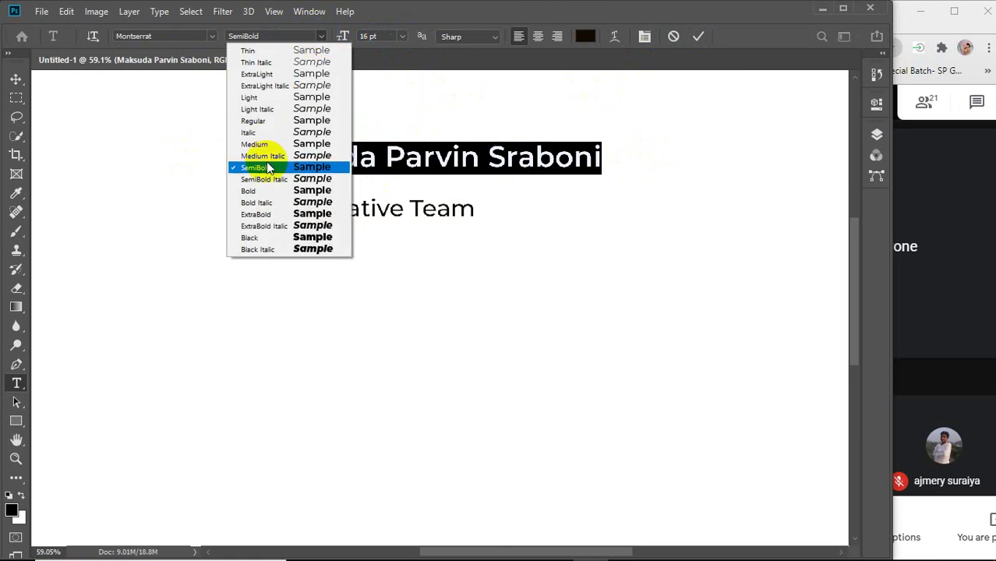
left_click(251, 191)
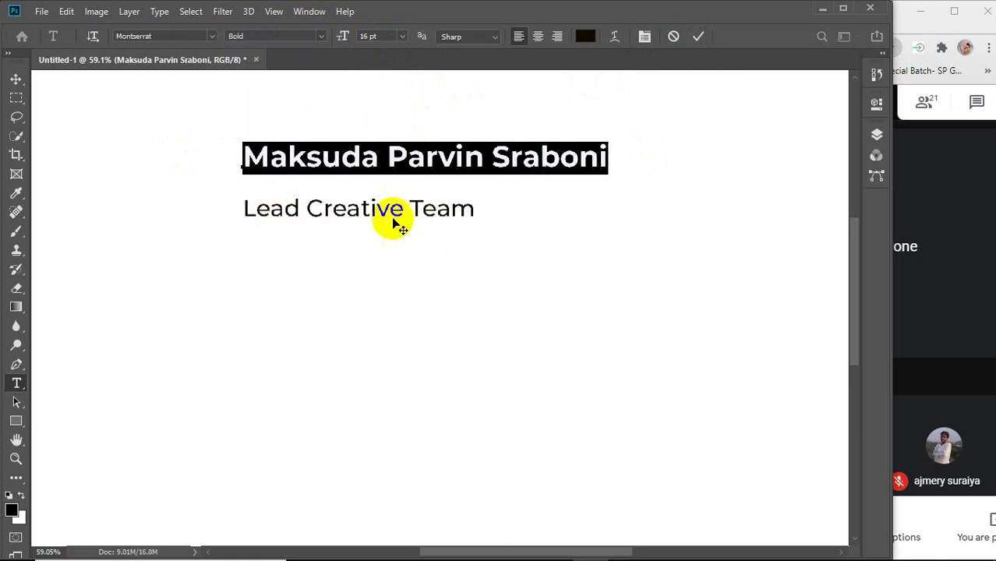
left_click(15, 78)
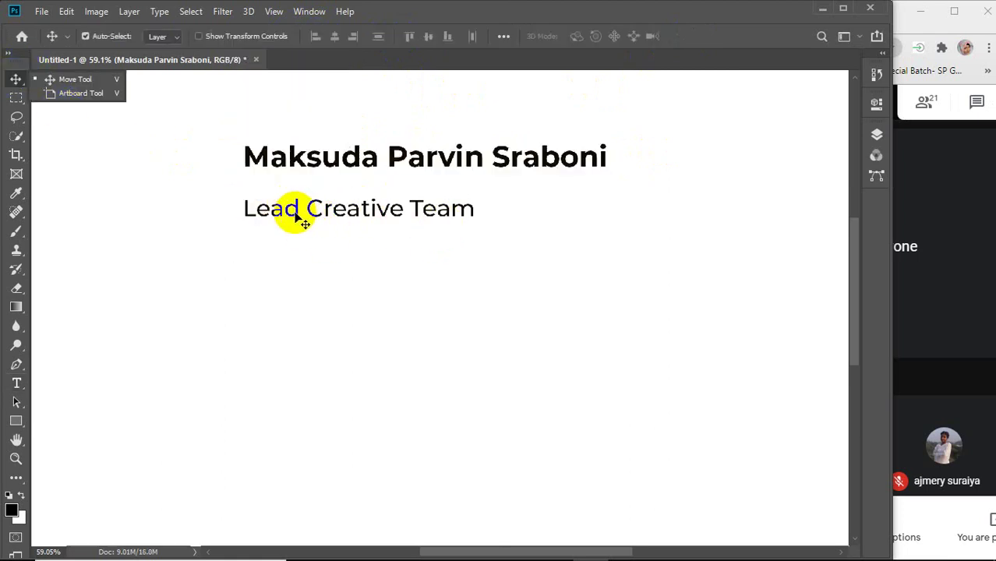
left_click_drag(295, 212, 302, 191)
left_click(383, 248)
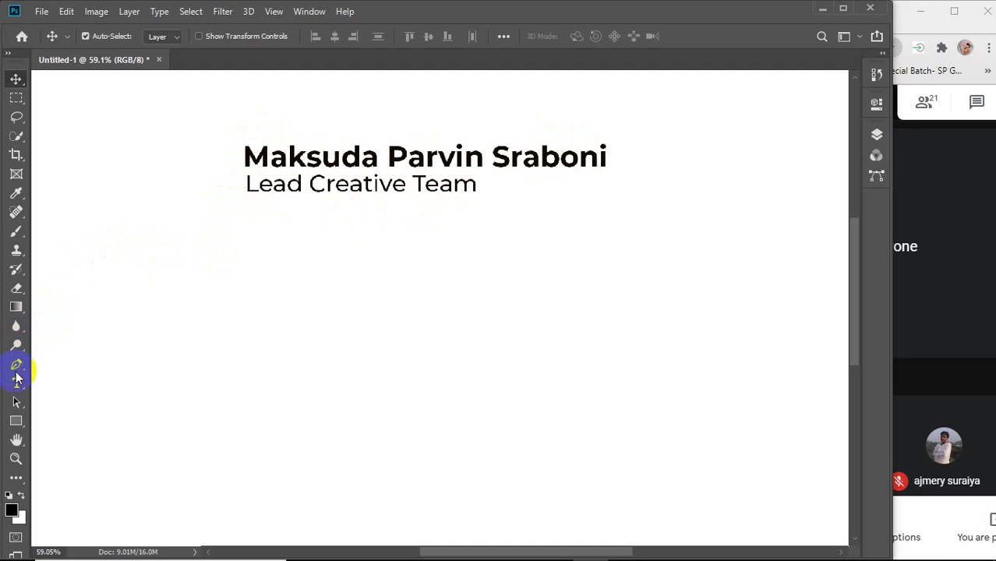
left_click(285, 196)
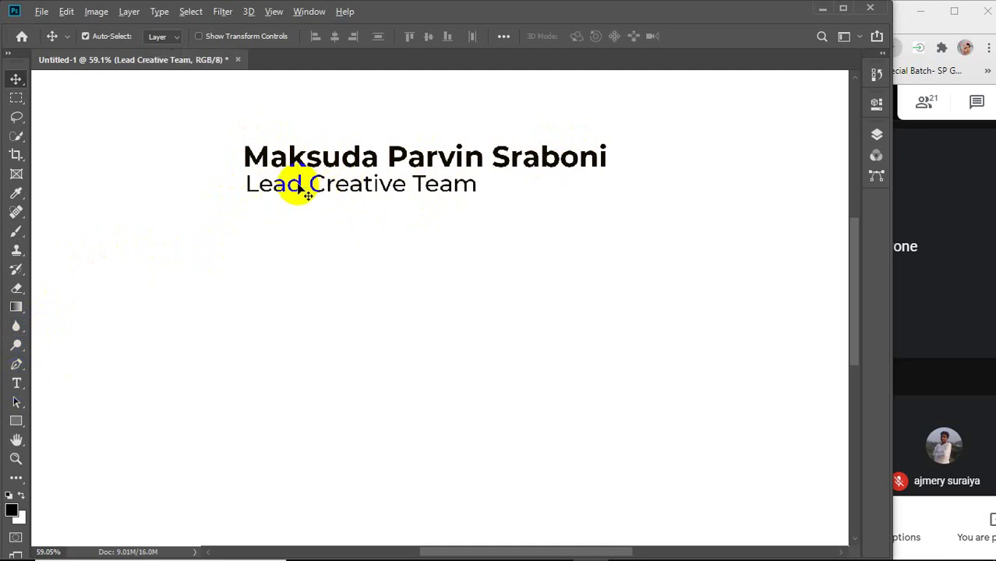
left_click_drag(301, 189, 299, 315)
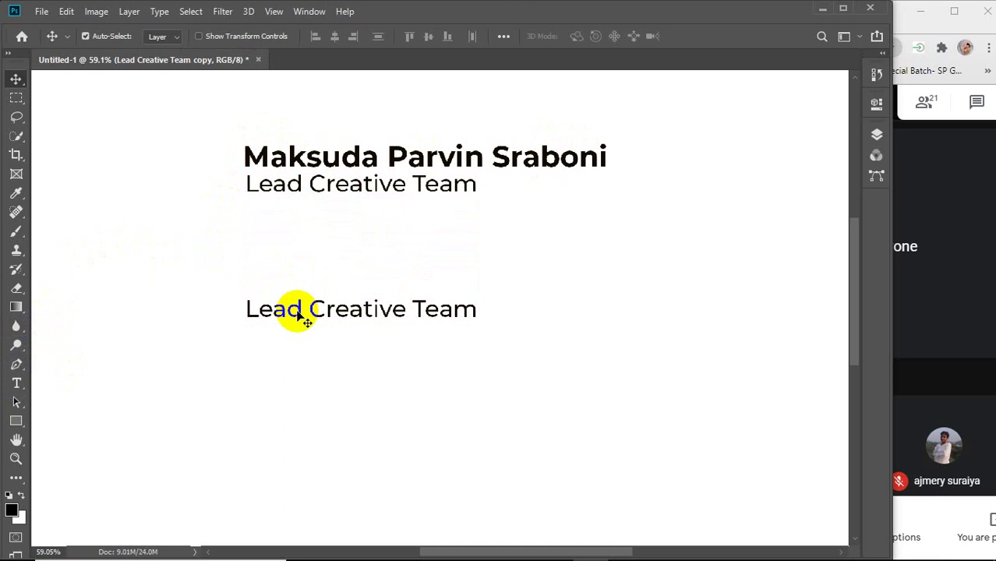
left_click(17, 383)
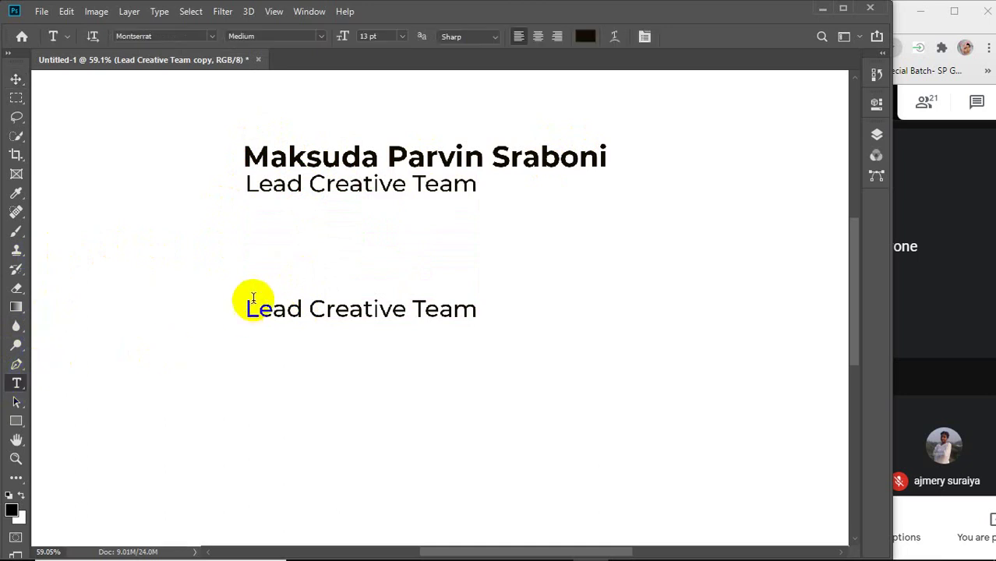
left_click_drag(247, 309, 561, 311)
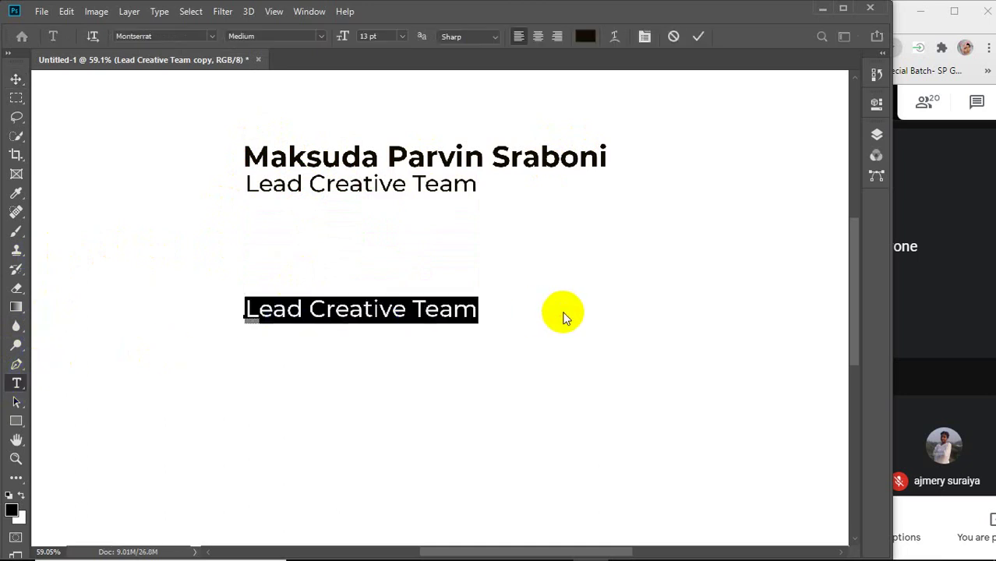
type("0123")
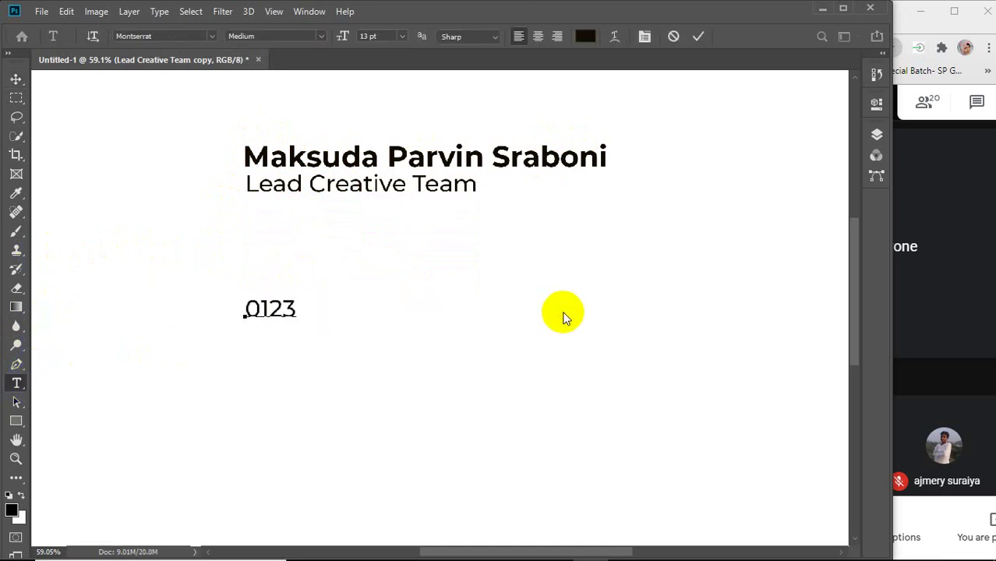
type("4567 9")
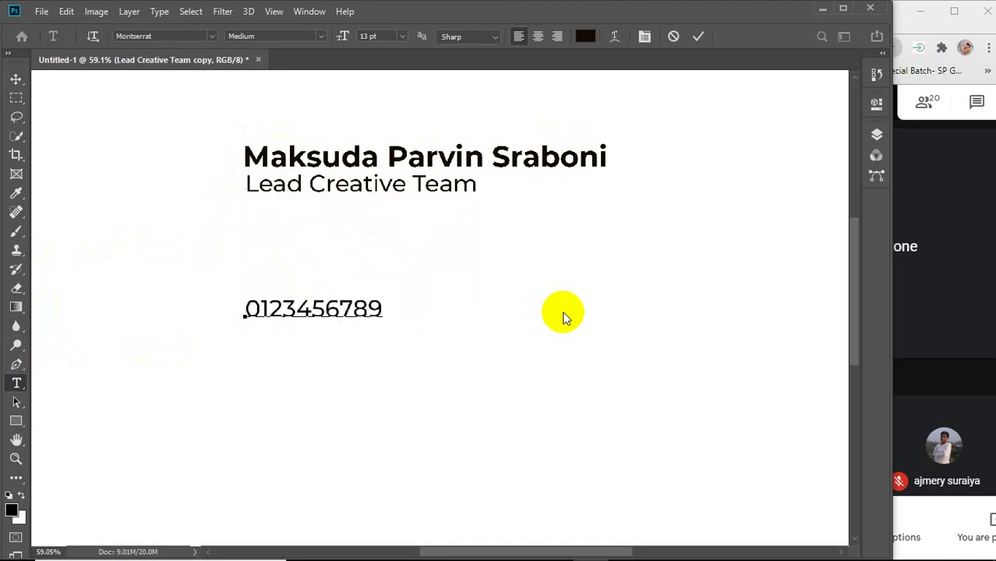
type("www")
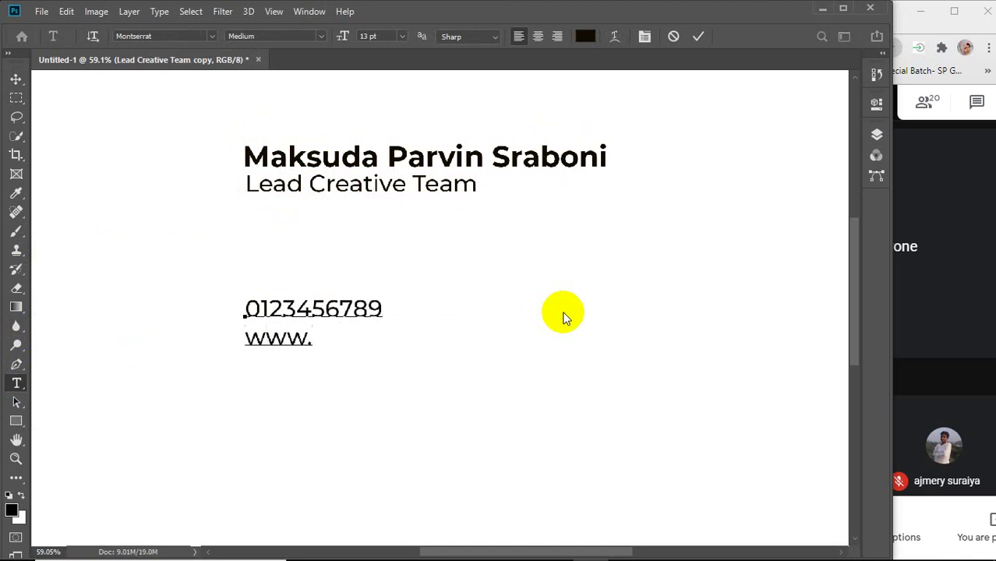
type(".wb")
key("BackSpace")
type("eb")
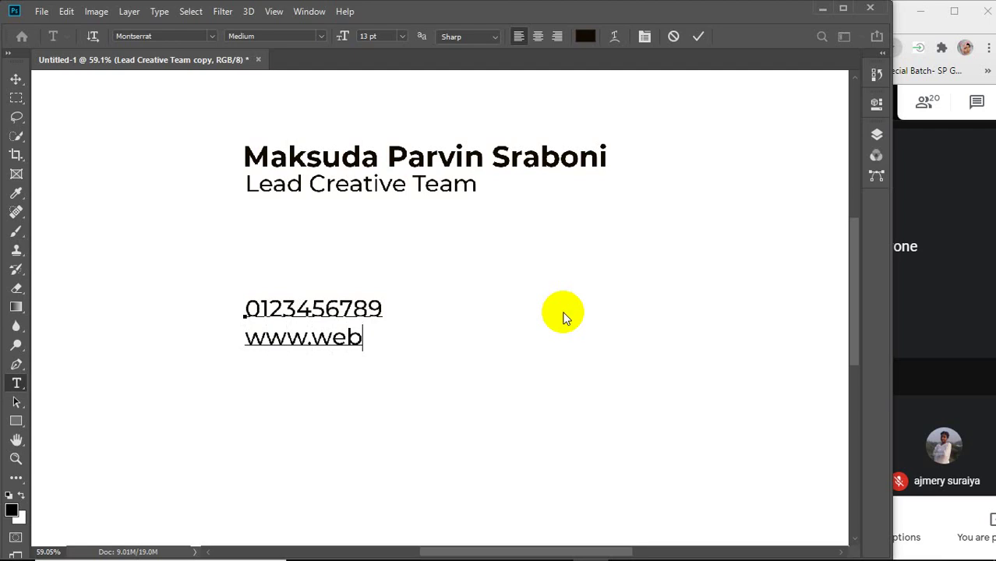
type(".com")
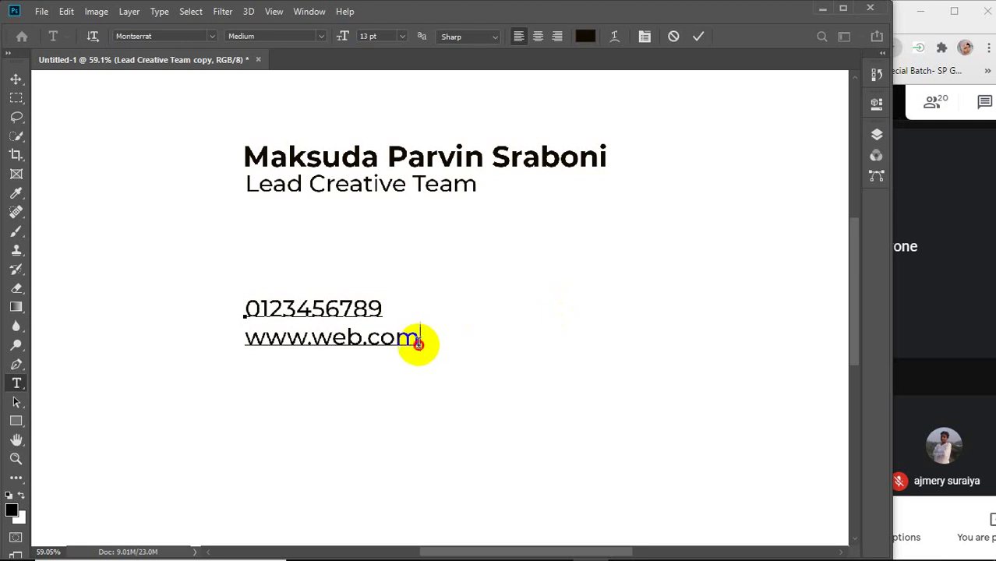
Resize the phone and website contact lines to 9 pt.
left_click_drag(414, 341, 241, 305)
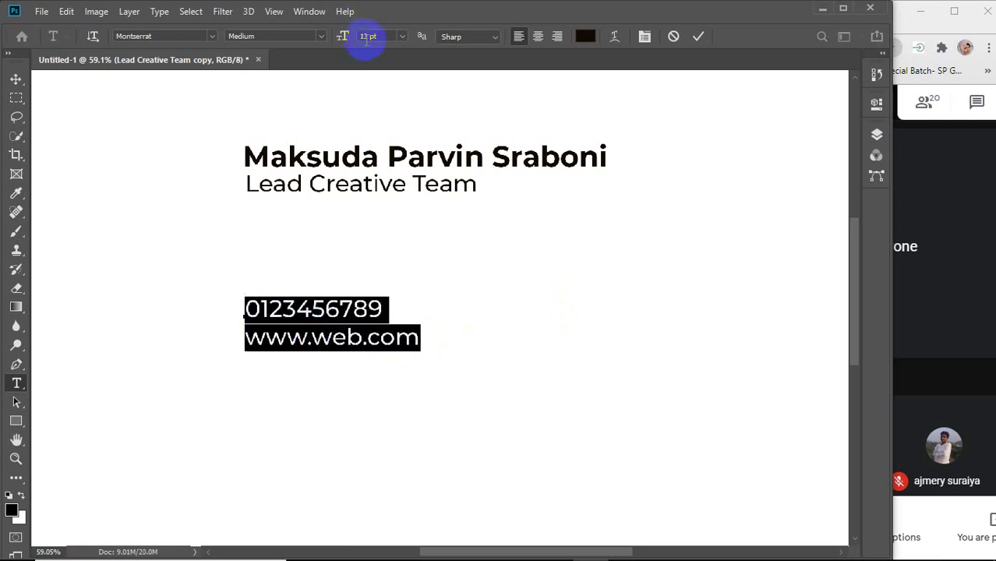
key("Down")
key("Down")
key("Down")
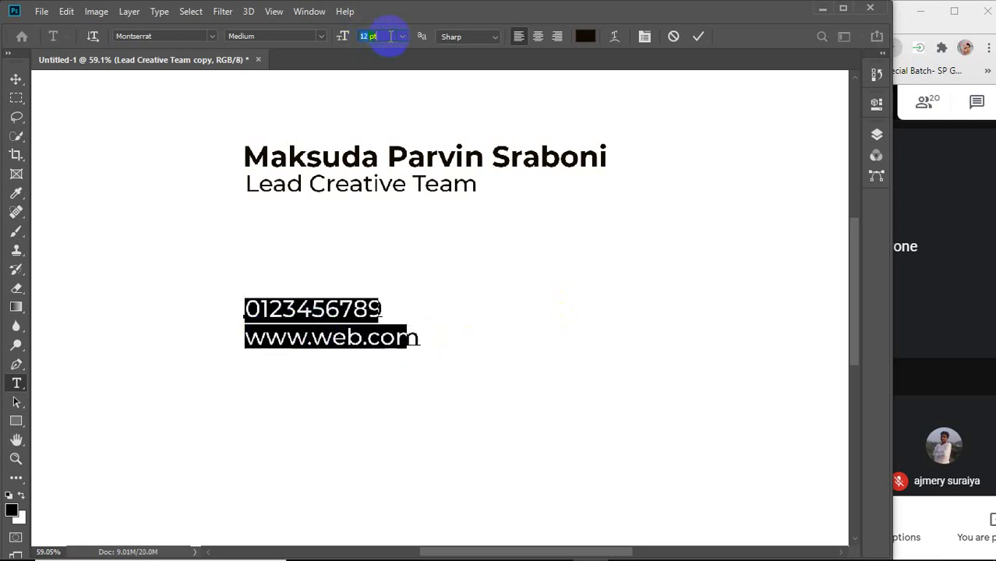
key("Down")
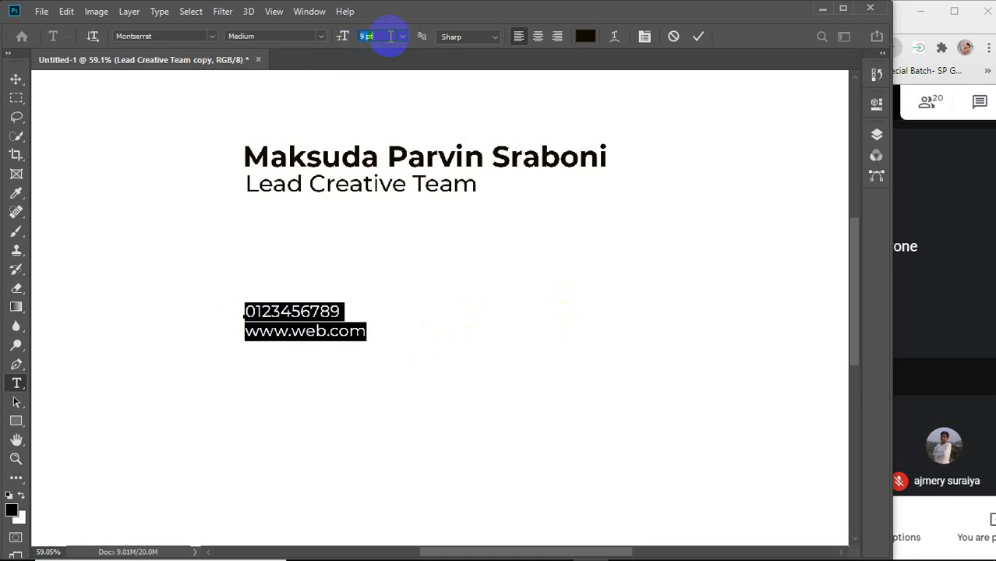
key("Down")
key("Down")
key("Down")
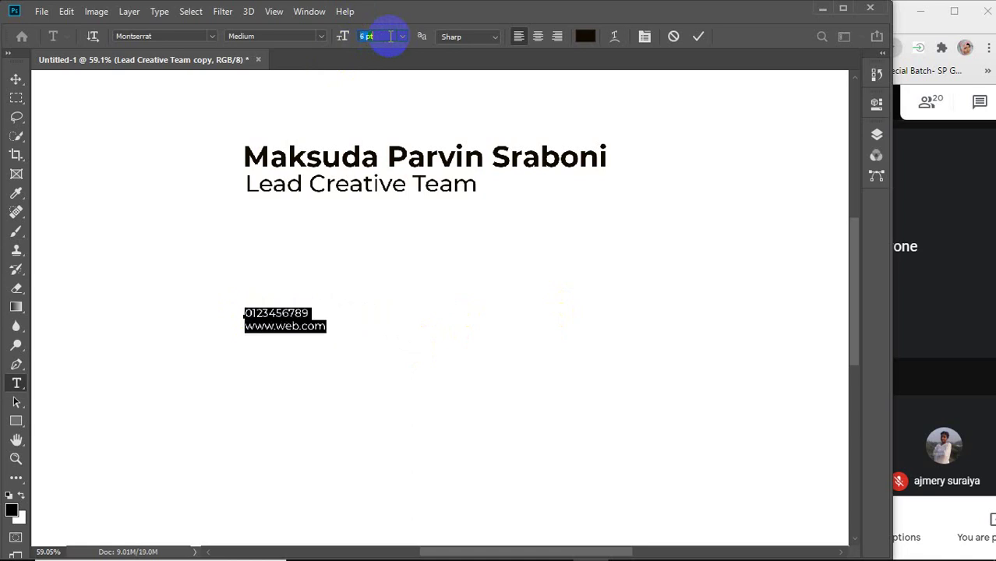
key("Down")
key("Up")
key("Down")
key("Down")
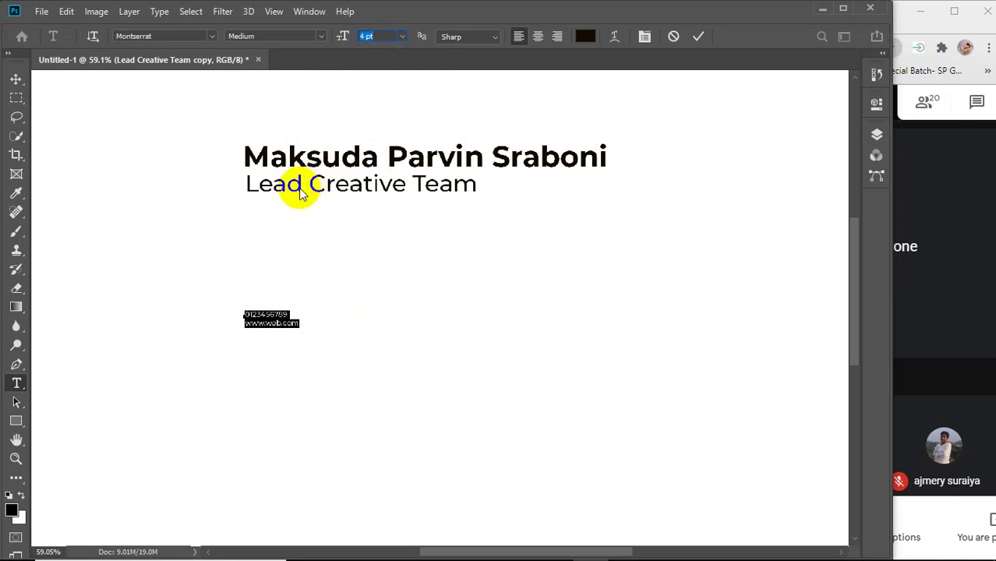
left_click(372, 35)
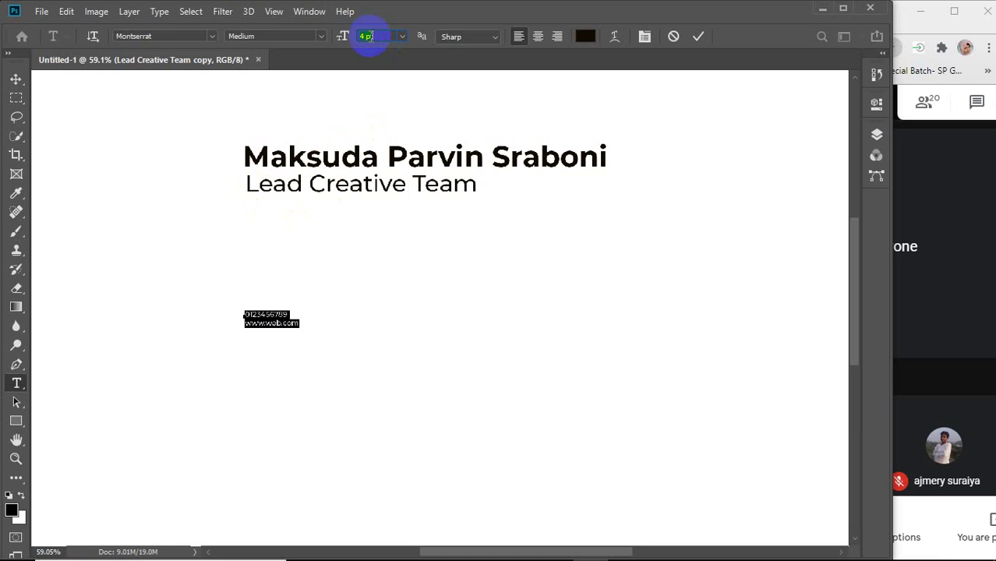
scroll(372, 36, "up", 5)
scroll(367, 35, "up", 3)
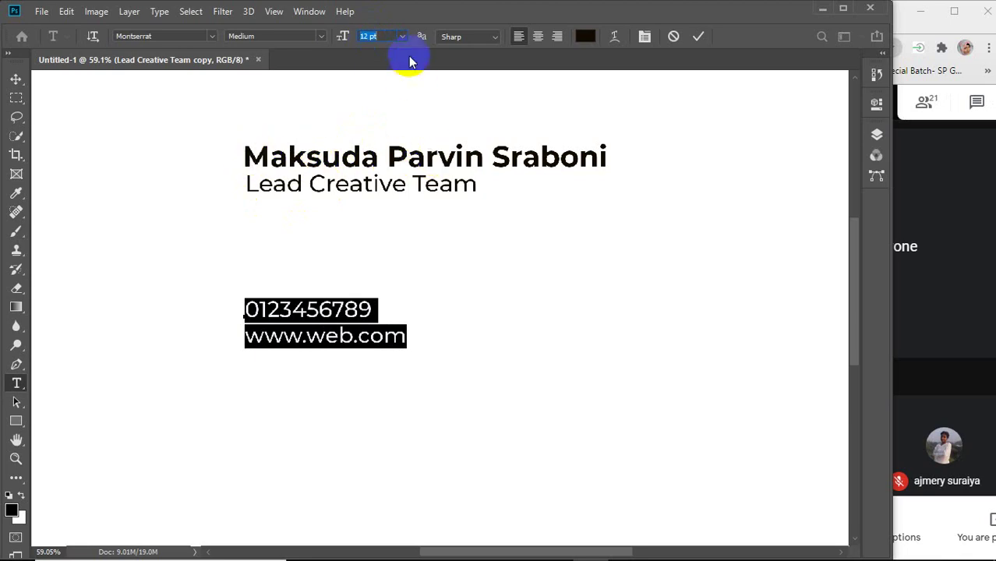
left_click(382, 37)
scroll(382, 38, "down", 1)
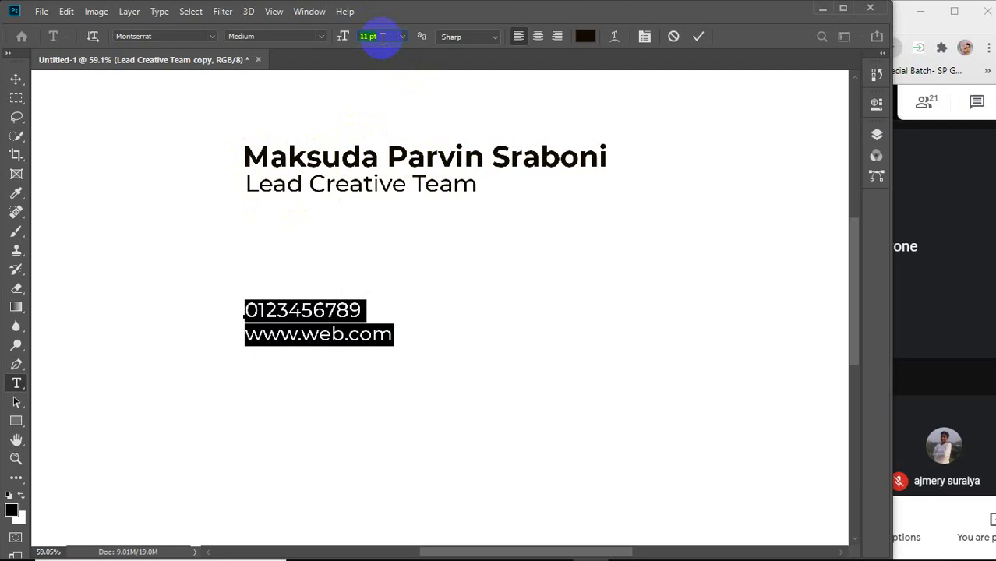
scroll(382, 38, "down", 1)
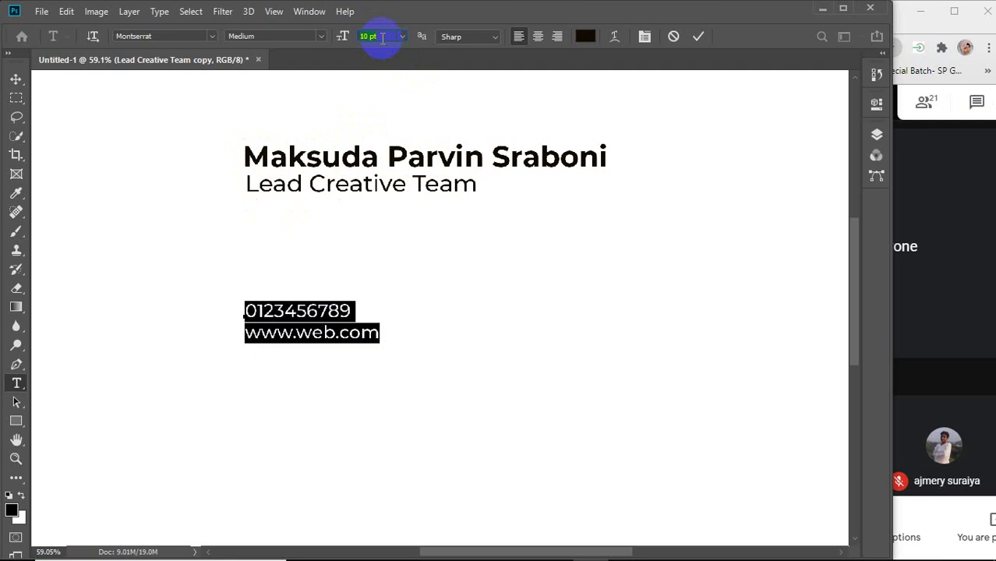
scroll(382, 38, "down", 1)
left_click(697, 36)
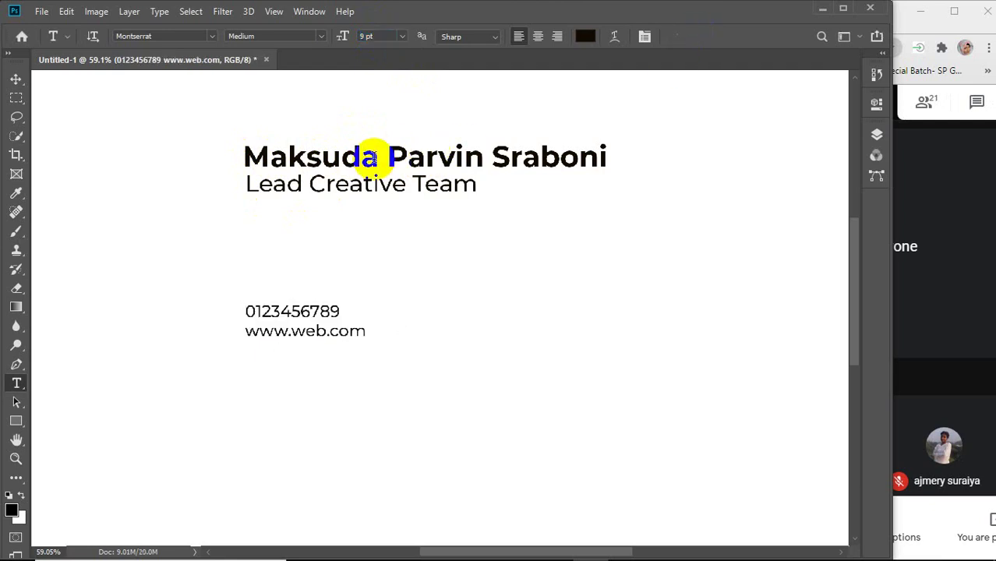
Shrink the name heading to 12 pt.
left_click(377, 158)
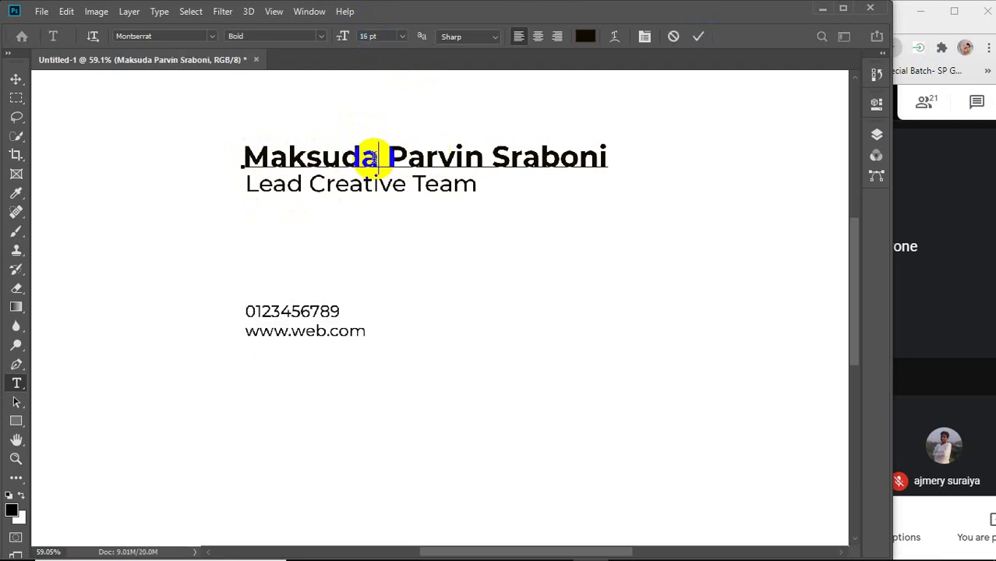
left_click(381, 37)
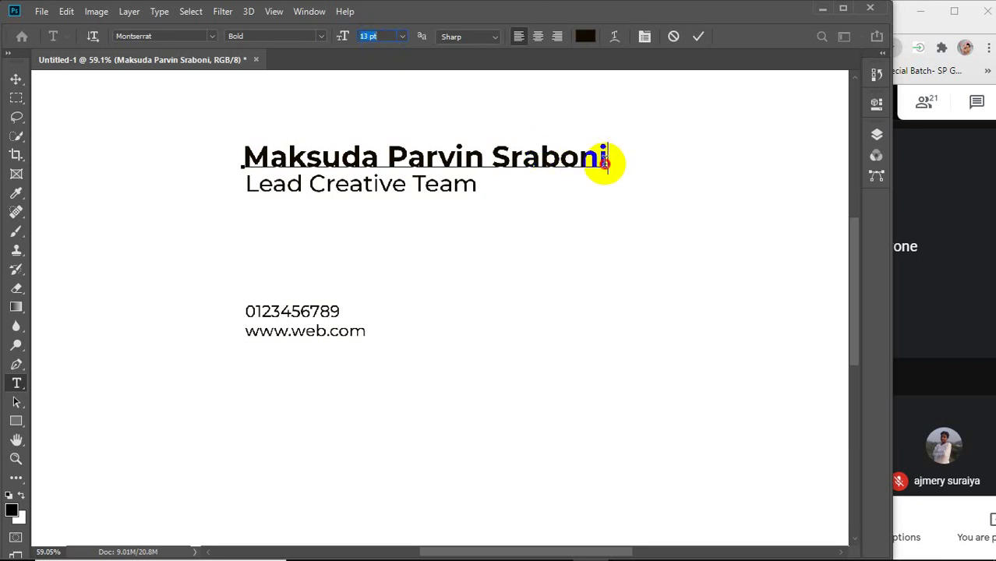
left_click_drag(604, 160, 173, 159)
scroll(381, 36, "down", 2)
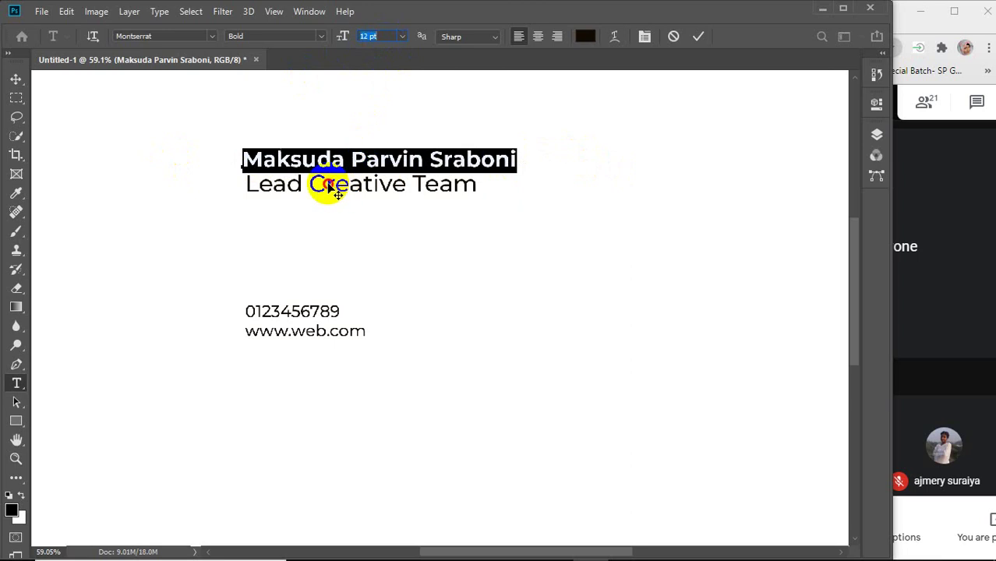
left_click(698, 36)
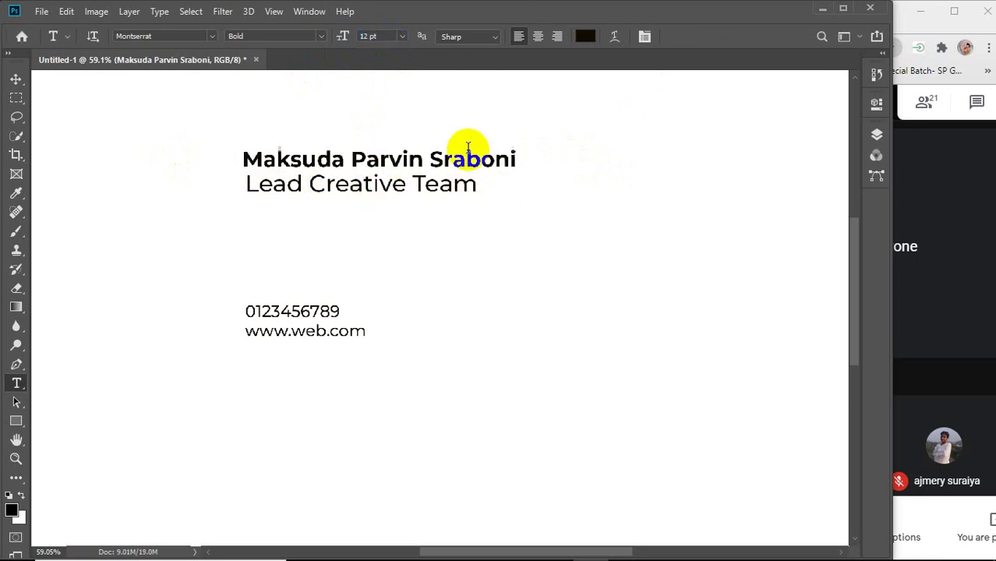
Shrink the Lead Creative Team subtitle to 10 pt.
left_click_drag(247, 187, 478, 187)
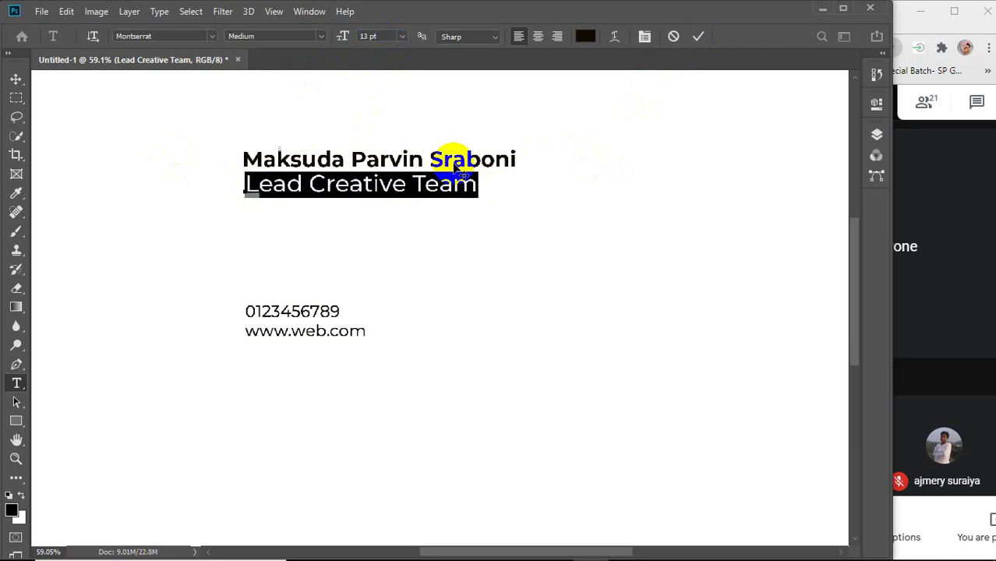
left_click(372, 35)
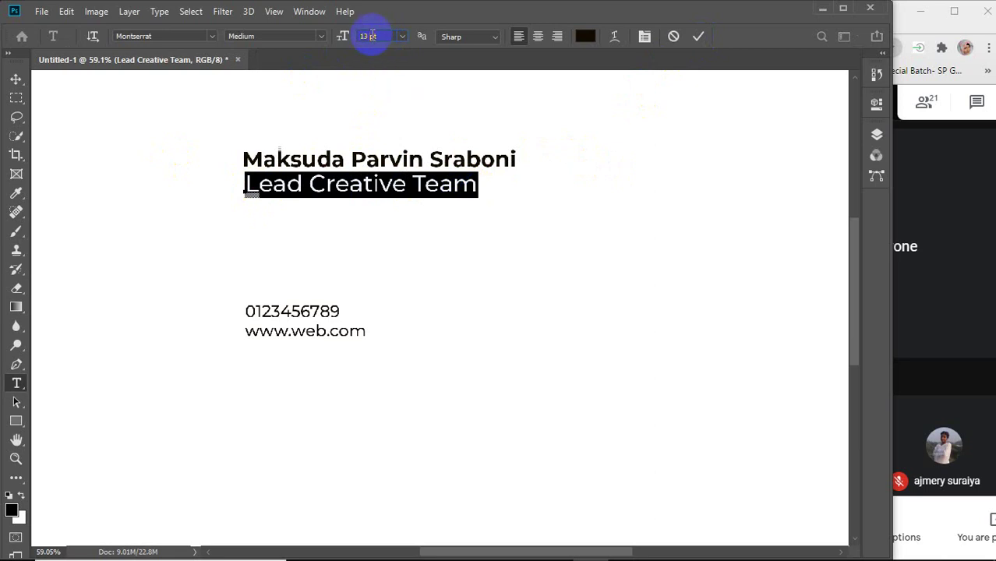
scroll(372, 35, "down", 4)
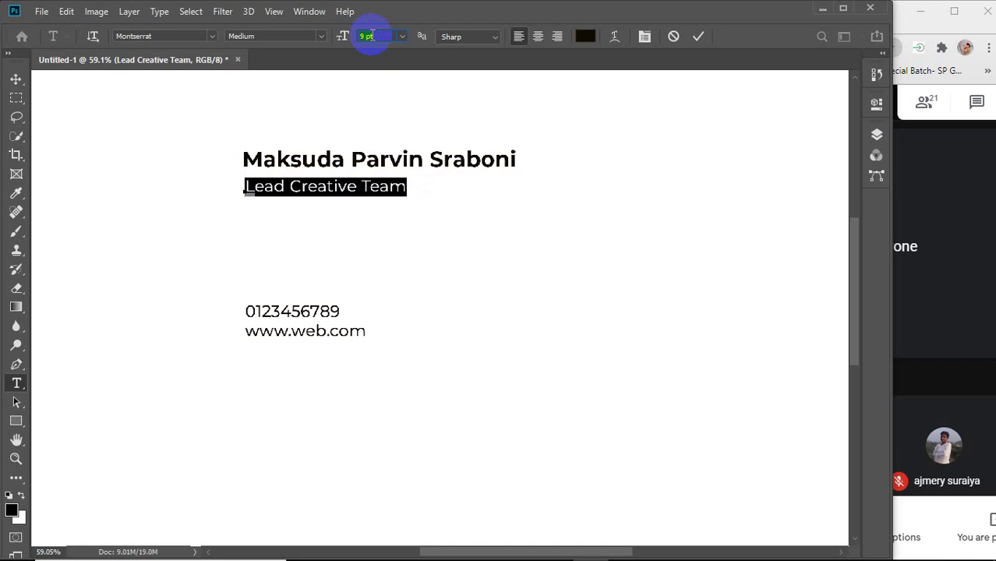
scroll(372, 35, "up", 1)
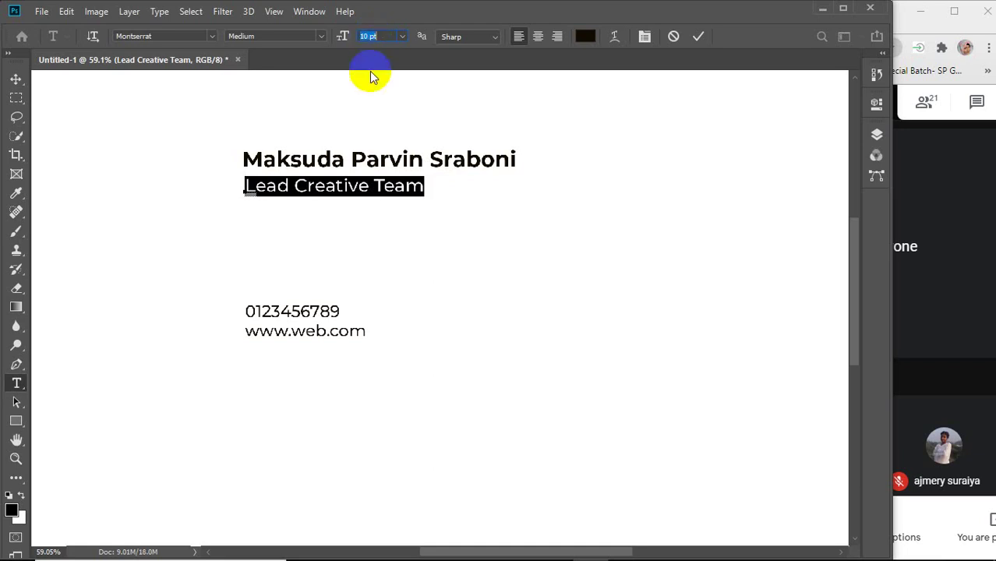
left_click(15, 81)
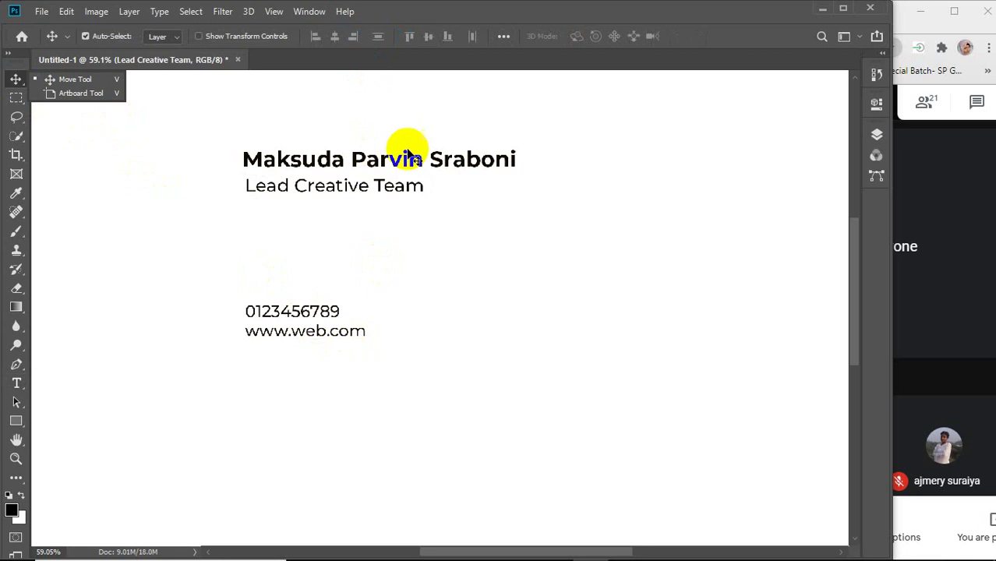
Move the phone and web lines under the subtitle, then delete all the card text layers.
left_click_drag(216, 122, 397, 376)
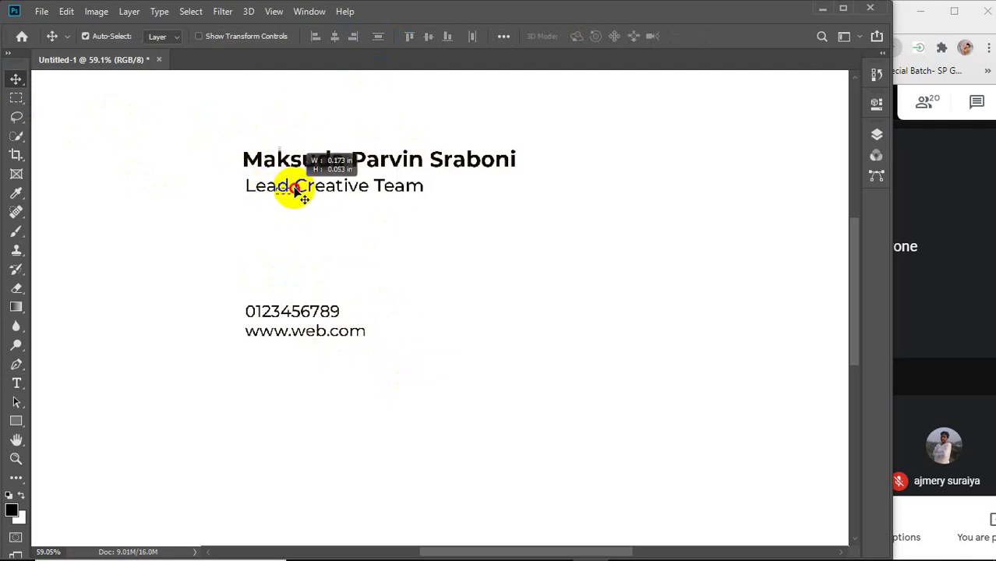
left_click(302, 192)
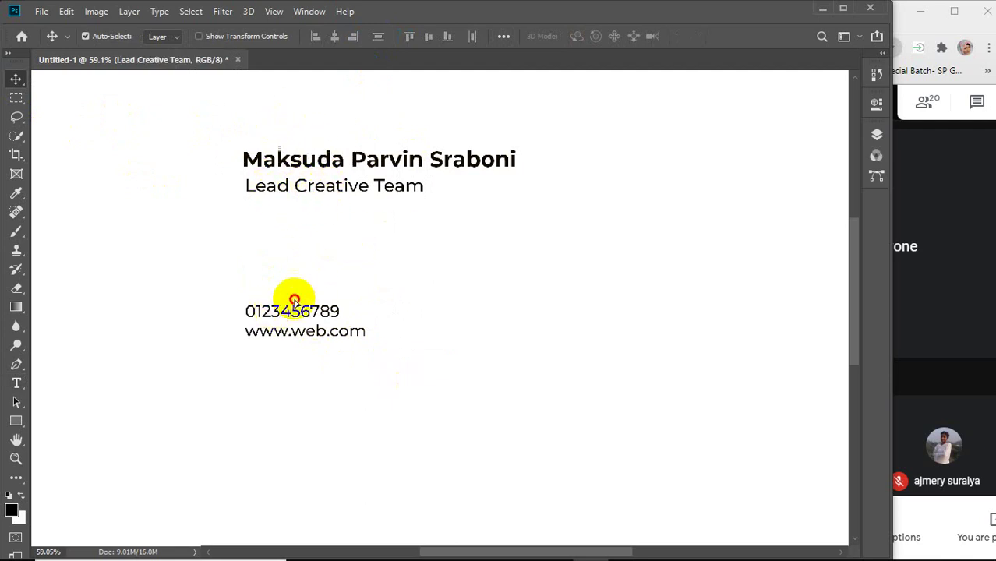
left_click_drag(292, 296, 308, 223)
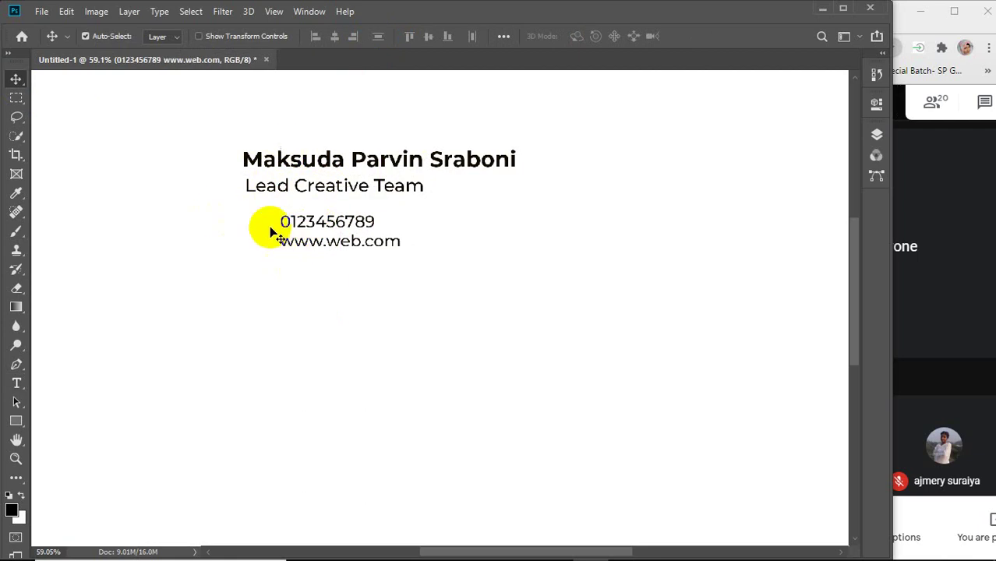
left_click_drag(219, 137, 365, 312)
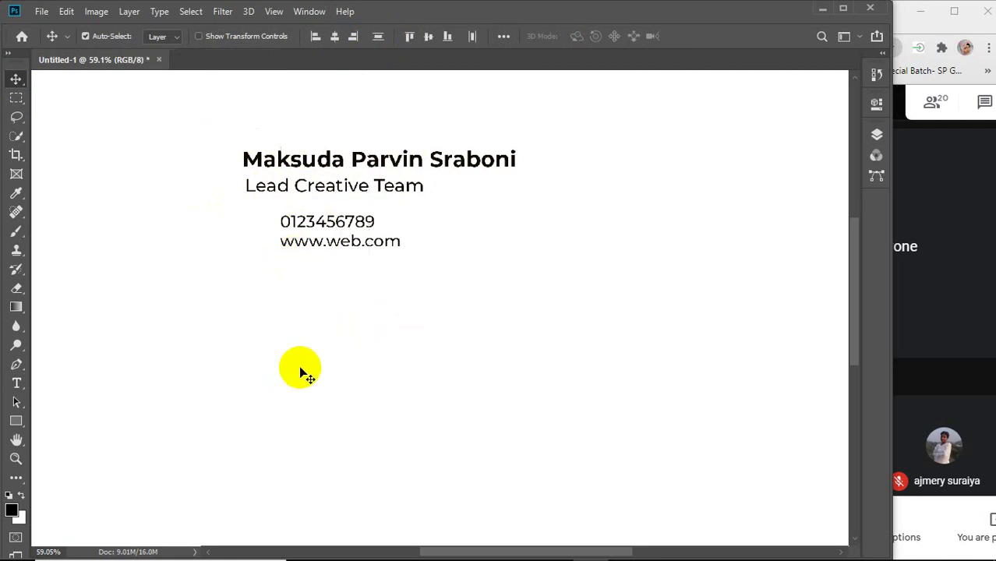
key("Delete")
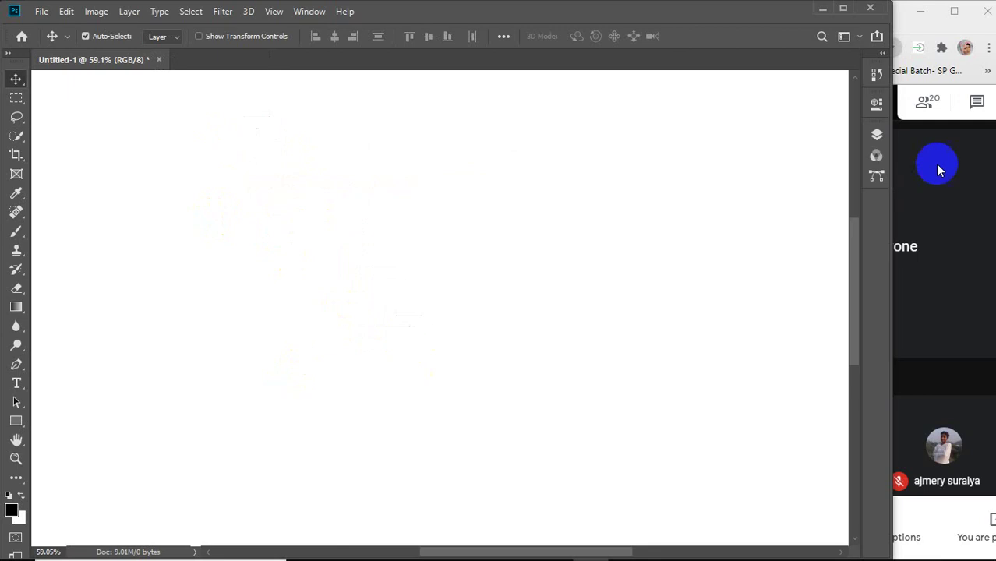
Copy the black-and-orange Freepik business card image in Chrome and return to Photoshop.
mouse_move(521, 548)
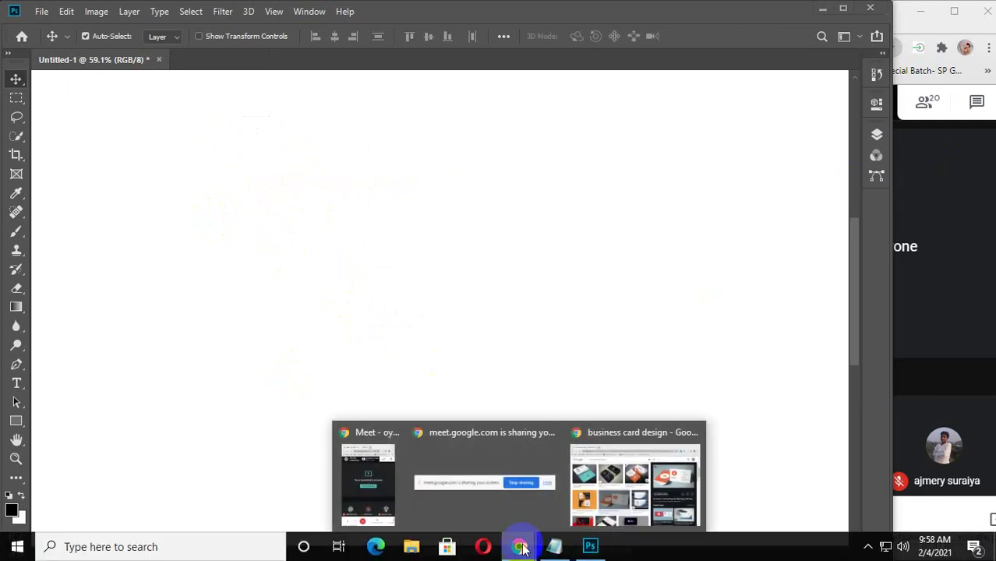
left_click(636, 480)
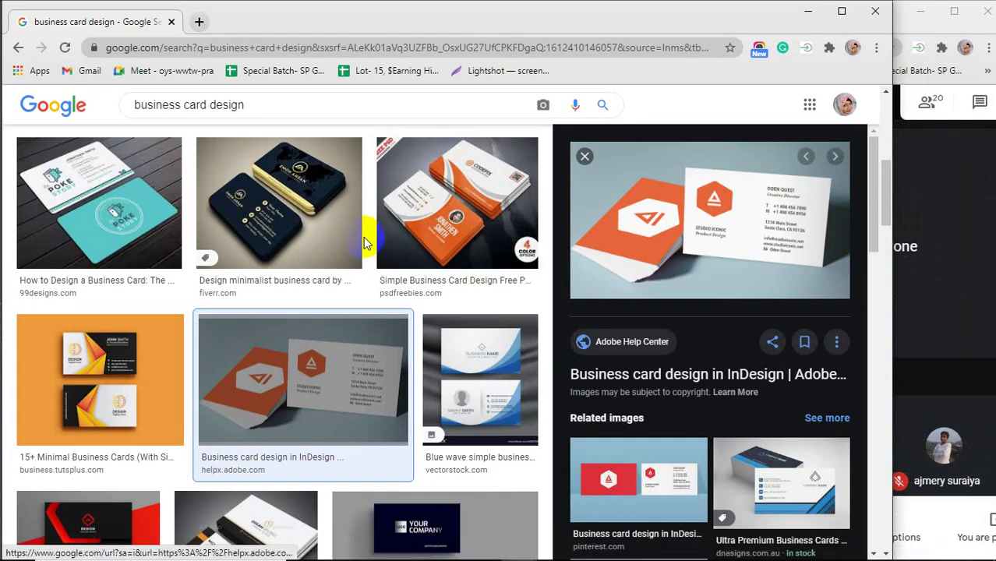
scroll(131, 318, "up", 5)
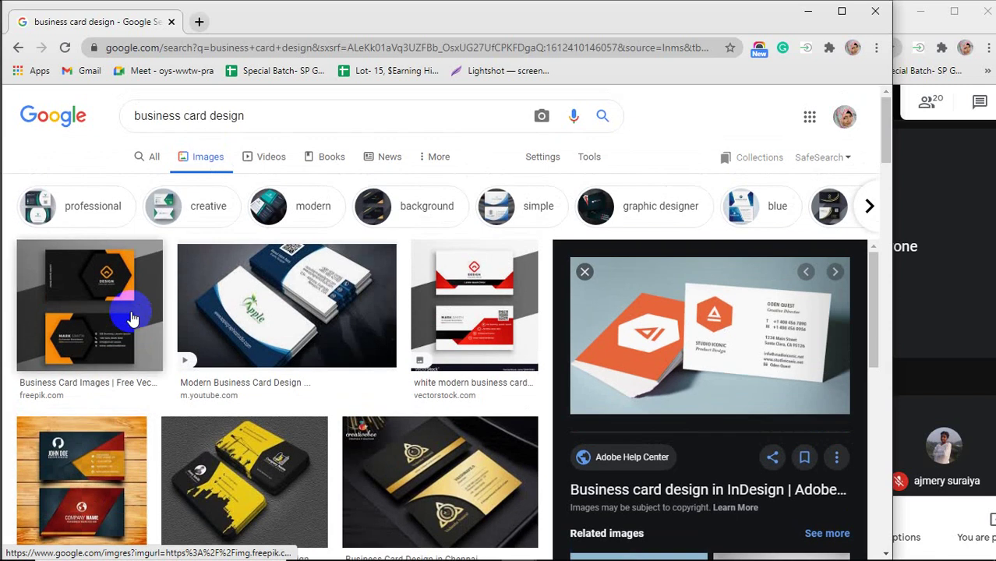
left_click(130, 318)
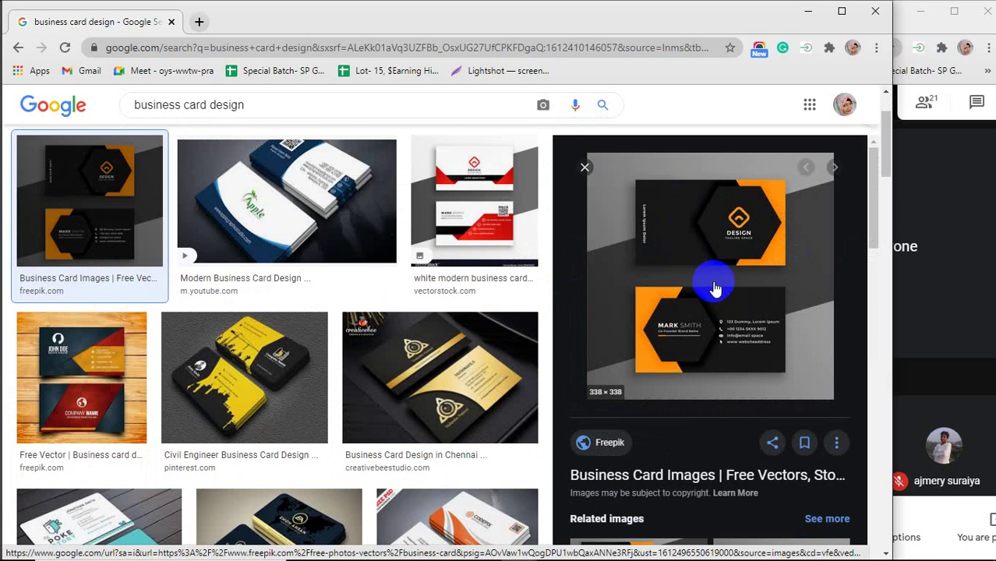
right_click(693, 251)
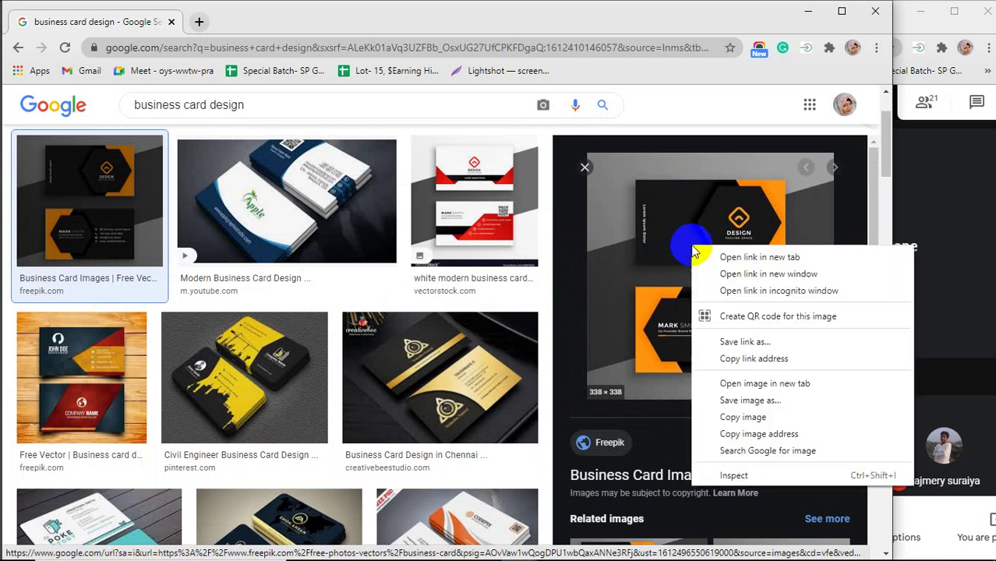
left_click(738, 418)
mouse_move(518, 549)
left_click(590, 547)
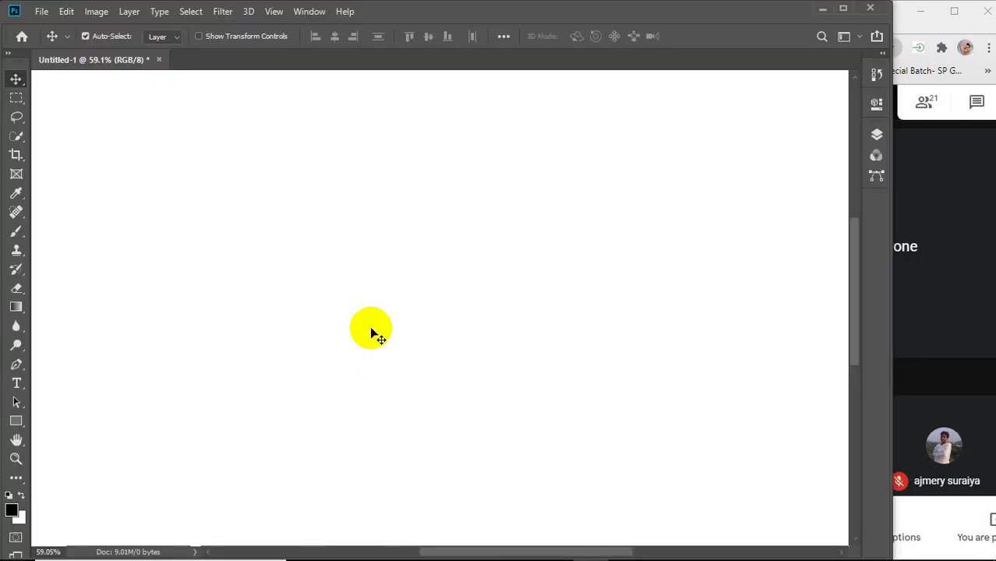
Paste the reference card image and draw a black 3.5 × 2 in rectangle.
key("ctrl+v")
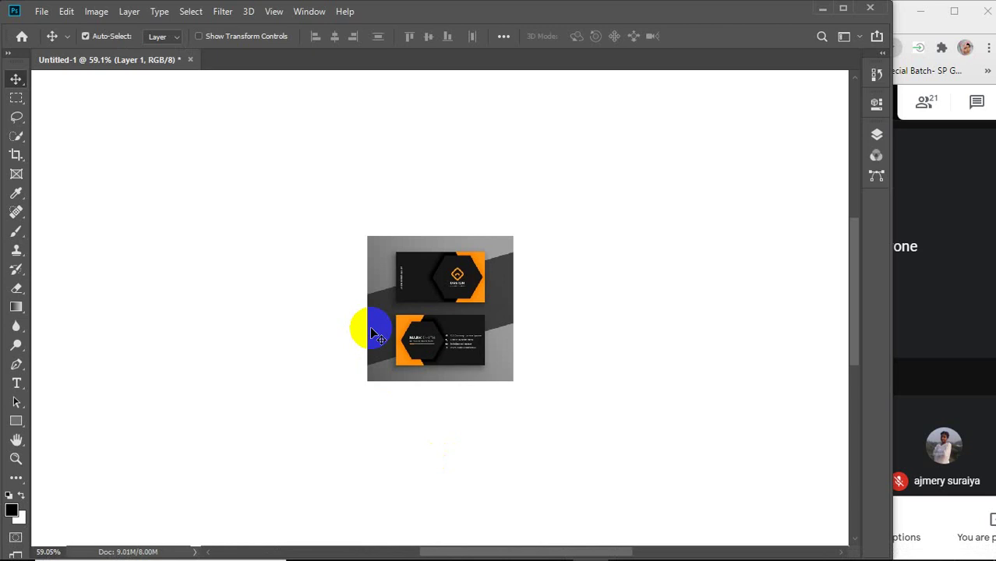
scroll(370, 326, "down", 3)
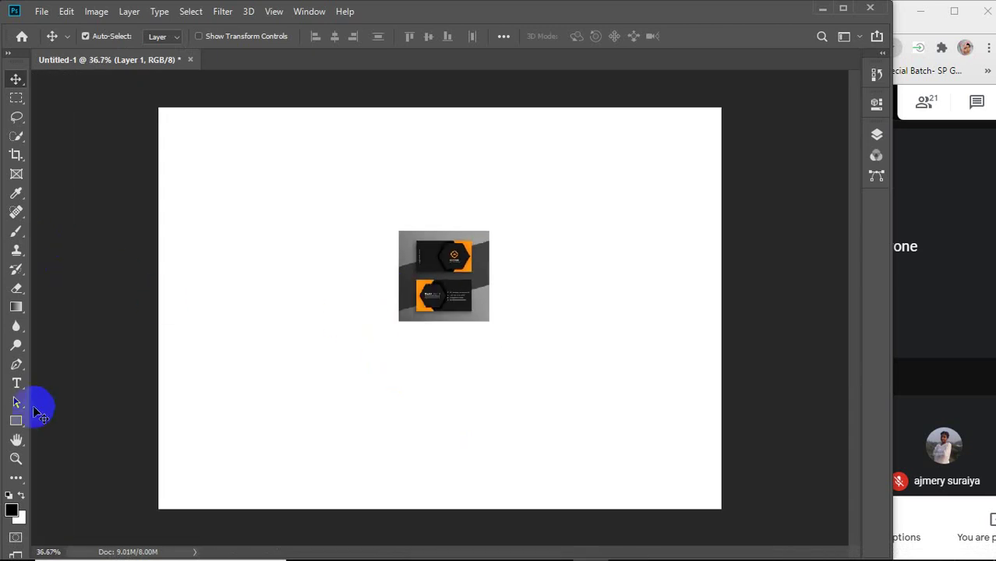
left_click(16, 421)
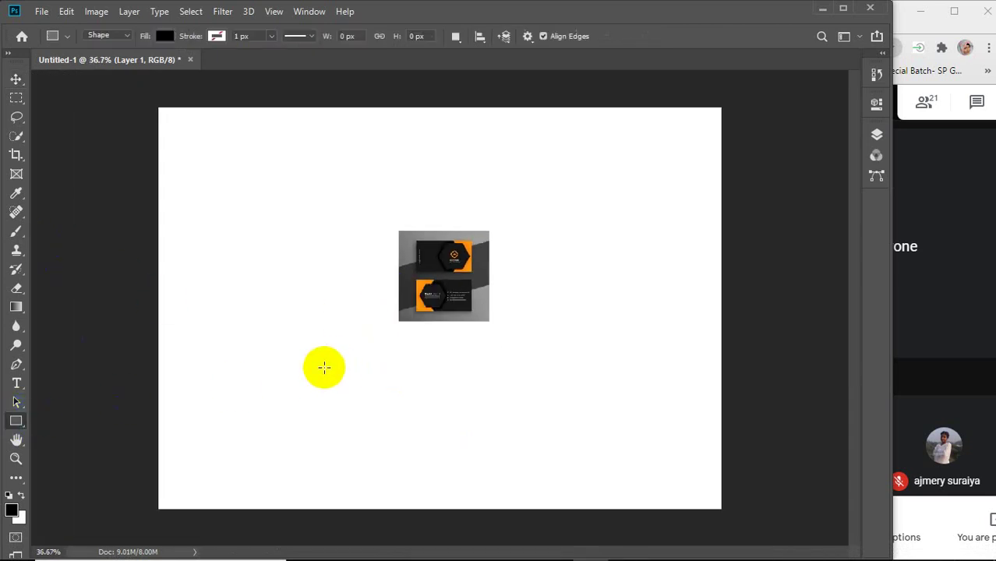
left_click(286, 364)
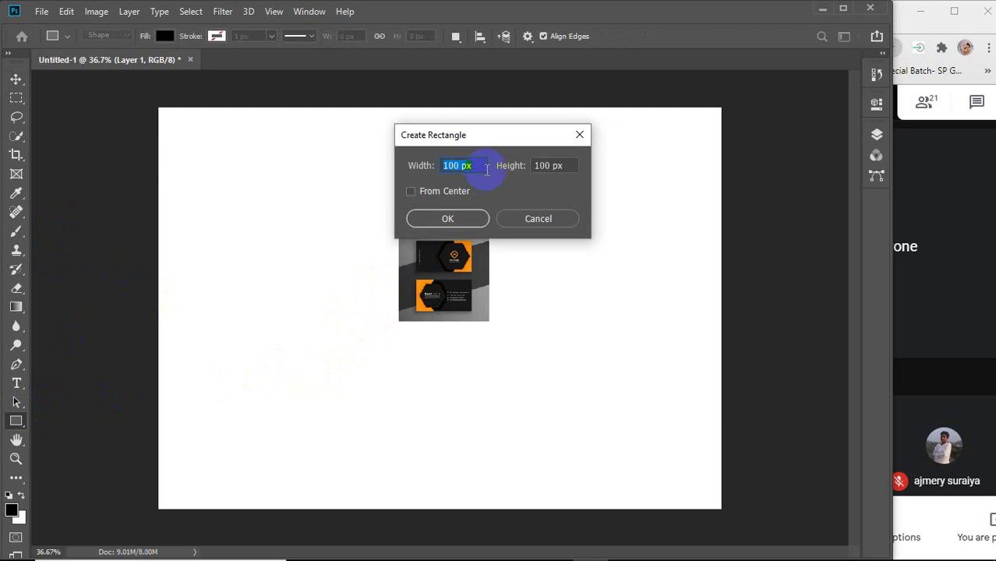
type("3.5 in")
left_click(555, 164)
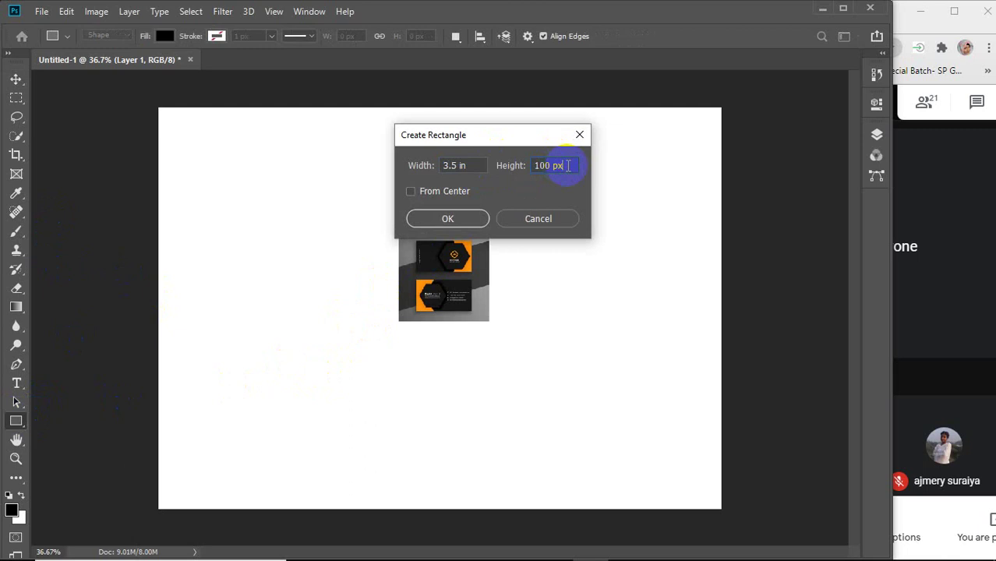
type("2")
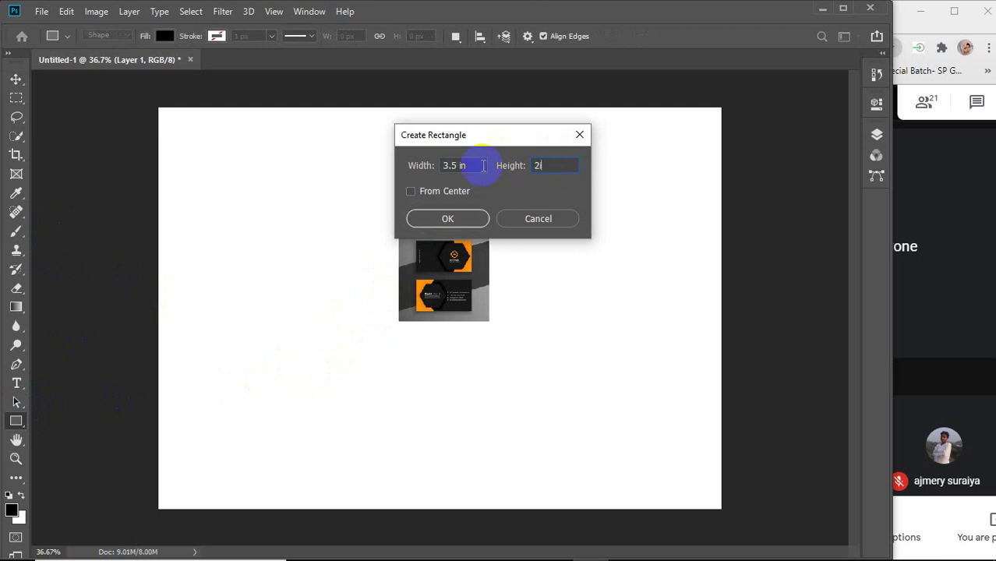
type("in")
key("Return")
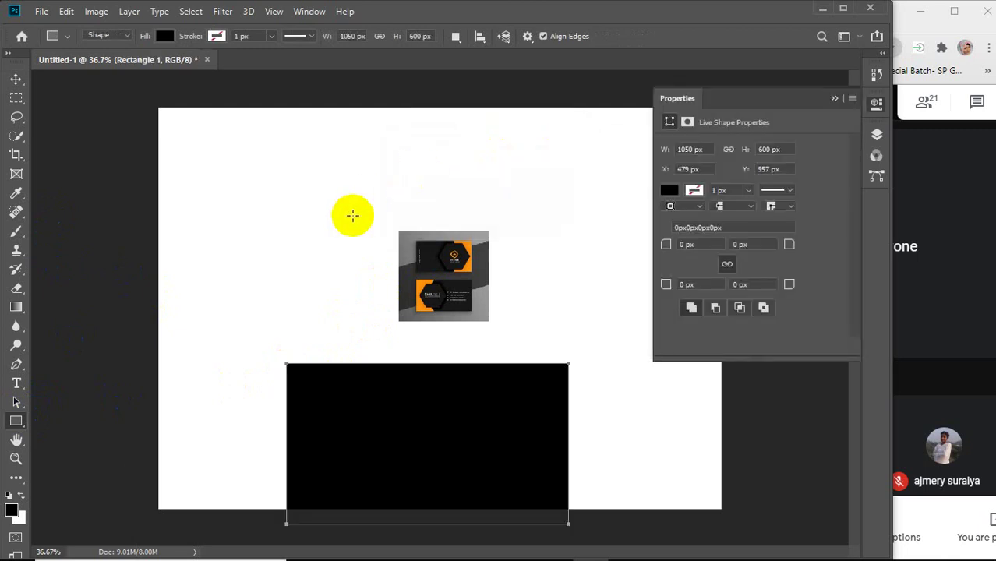
With the Move tool, shift the black rectangle and the card image up, then select the card layer.
key("v")
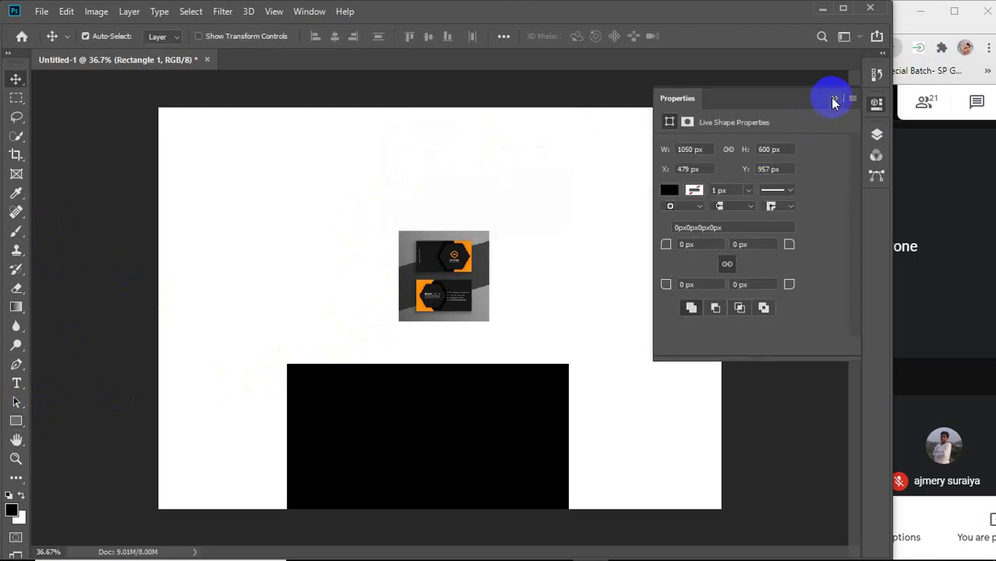
left_click(833, 98)
left_click_drag(536, 418, 536, 360)
left_click_drag(455, 264, 467, 205)
left_click_drag(429, 326, 422, 283)
left_click(444, 212)
Free-transform the reference card to about 474%, nudge it into place, and commit.
key("ctrl+t")
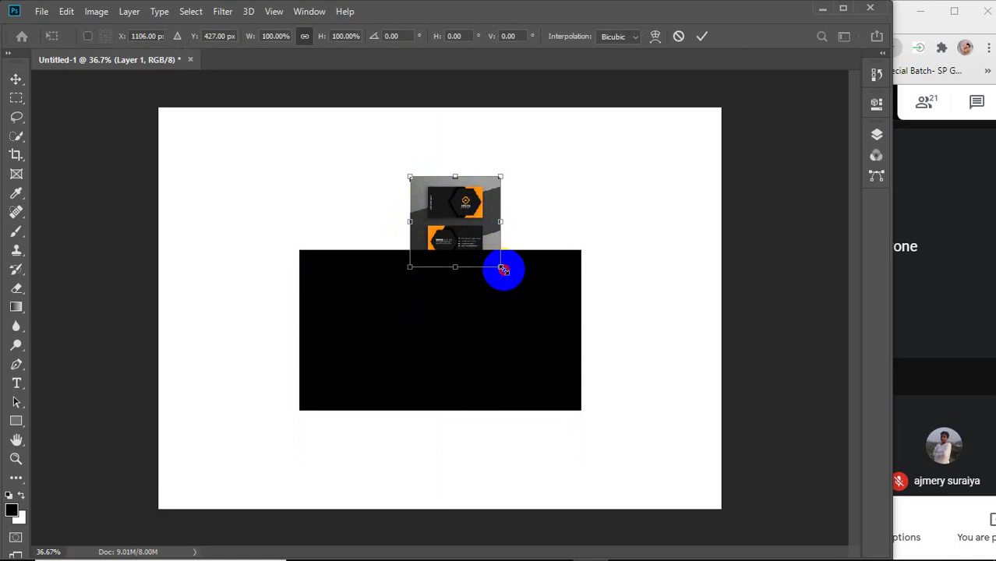
left_click_drag(503, 269, 678, 516)
left_click_drag(629, 243, 462, 276)
scroll(461, 275, "down", 3)
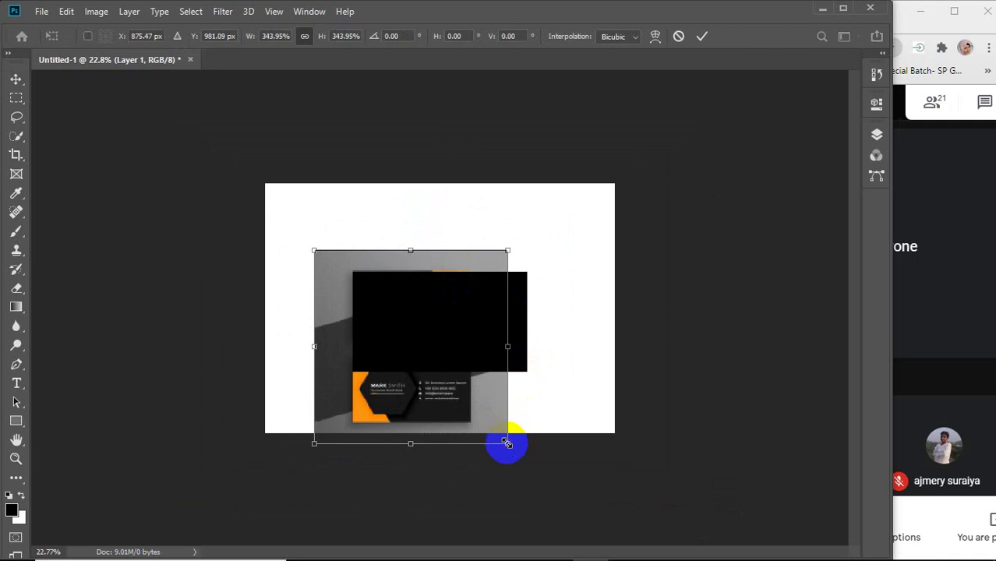
left_click_drag(506, 443, 586, 509)
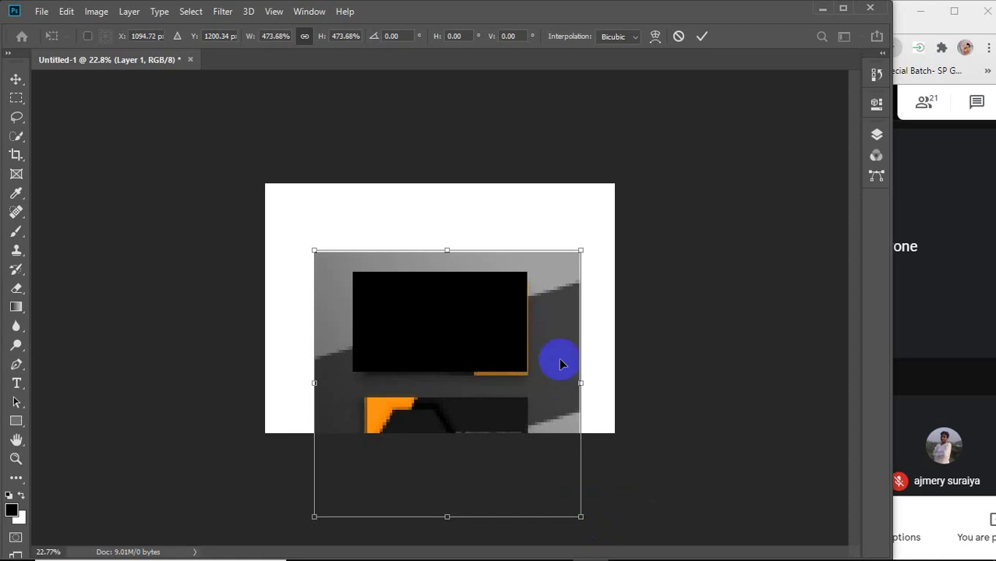
key("Up")
key("Up")
key("Up")
key("Up")
key("Up")
key("Up")
key("Up")
key("Up")
key("Up")
key("Up")
key("Up")
key("Up")
key("Up")
key("Up")
key("Up")
key("Up")
key("Up")
key("Up")
key("Up")
key("Up")
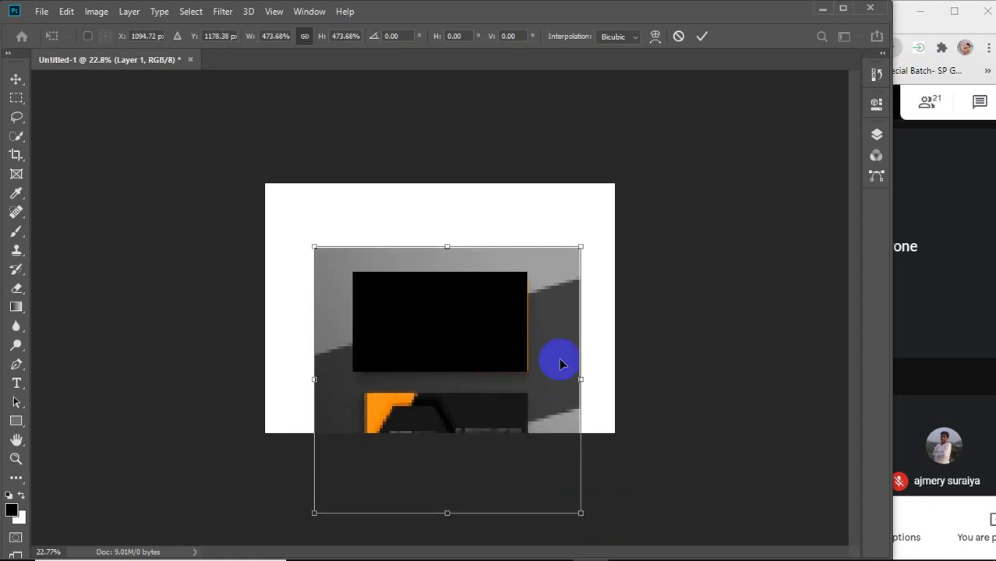
key("Up")
key("Up")
key("Up")
key("Up")
key("Up")
key("Up")
key("Up")
key("Up")
key("Up")
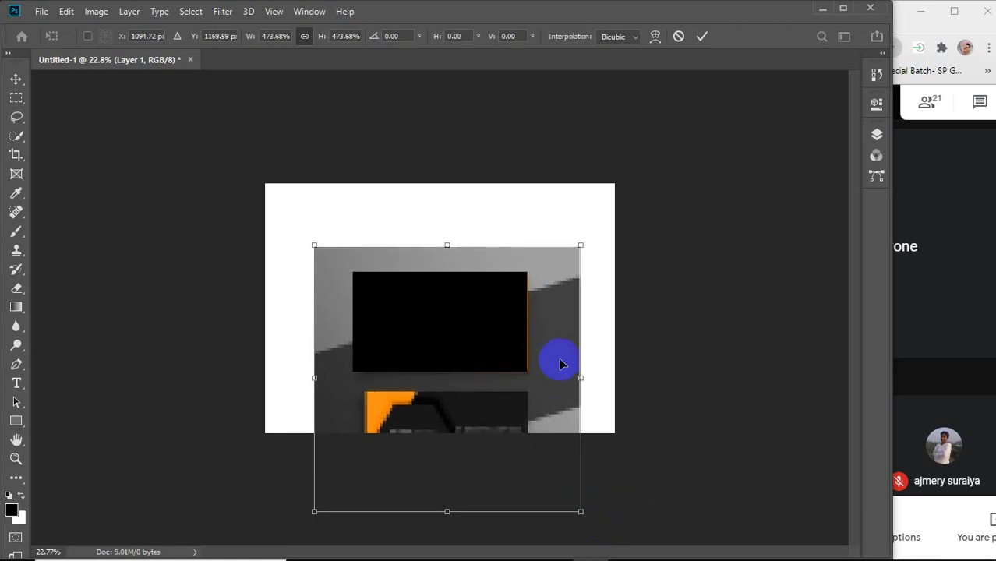
key("Left")
key("Left")
key("Left")
key("Left")
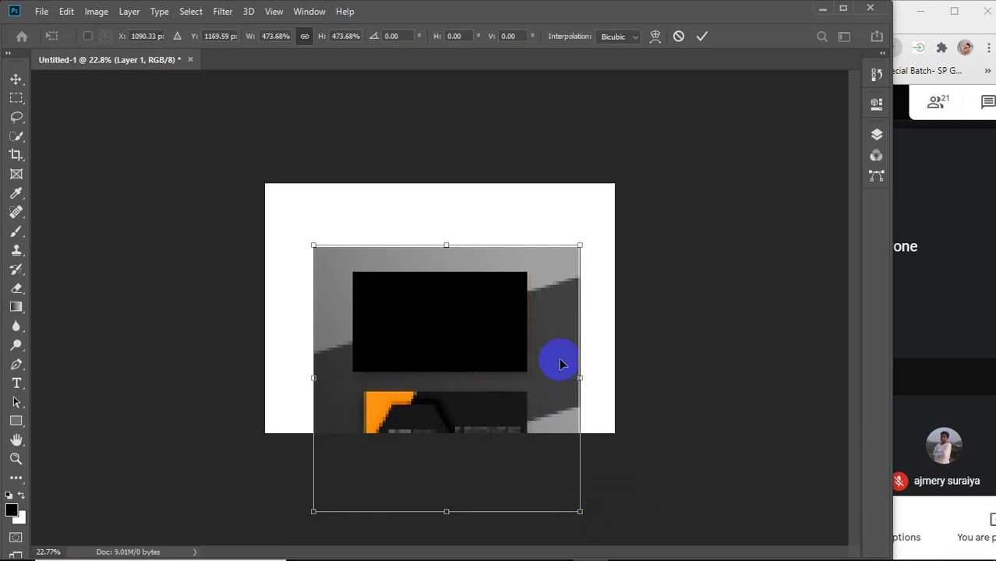
right_click(559, 364)
left_click(699, 38)
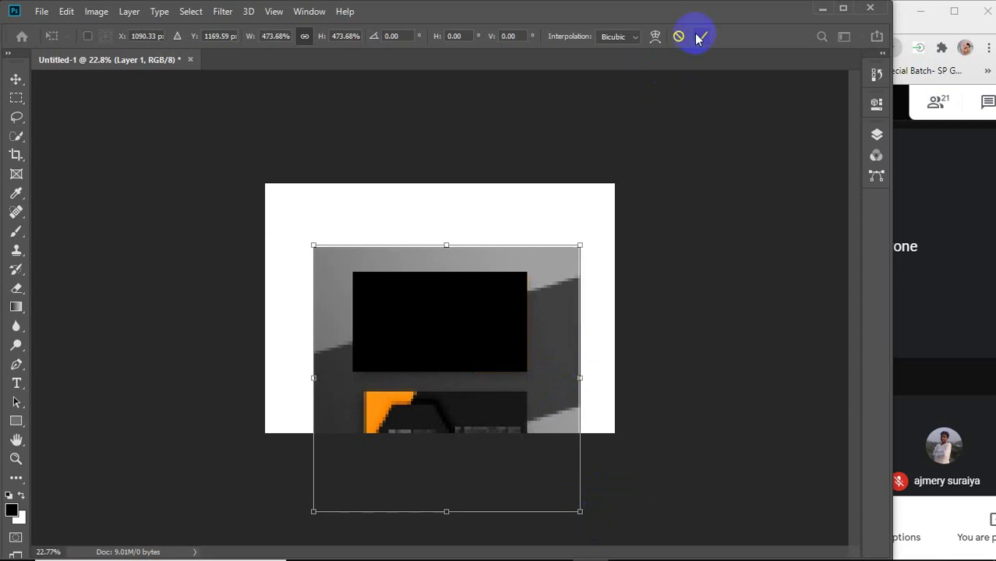
left_click(876, 134)
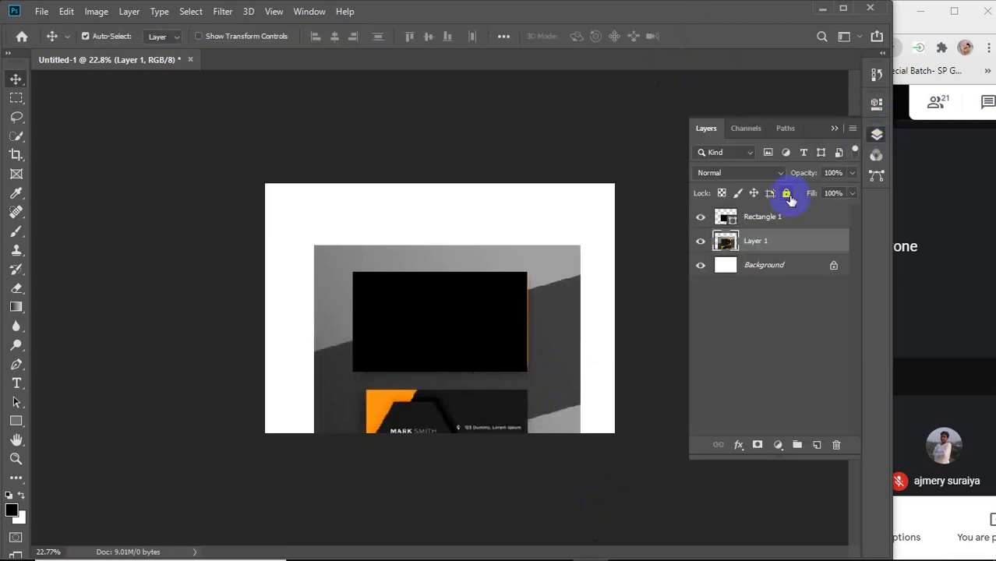
Move the reference card higher so both the logo front and contact-details back show.
left_click_drag(745, 238, 760, 216)
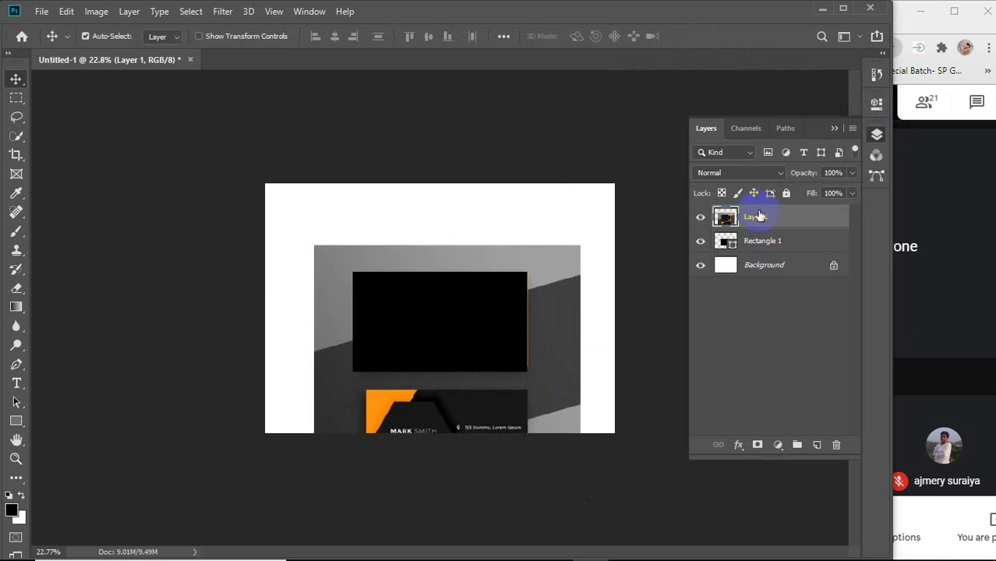
left_click(786, 192)
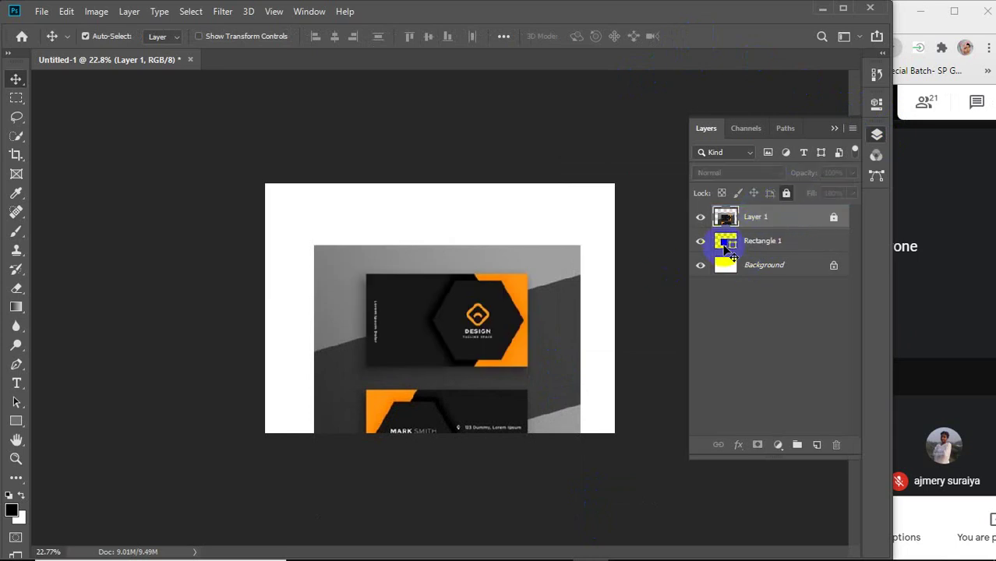
scroll(445, 331, "up", 4)
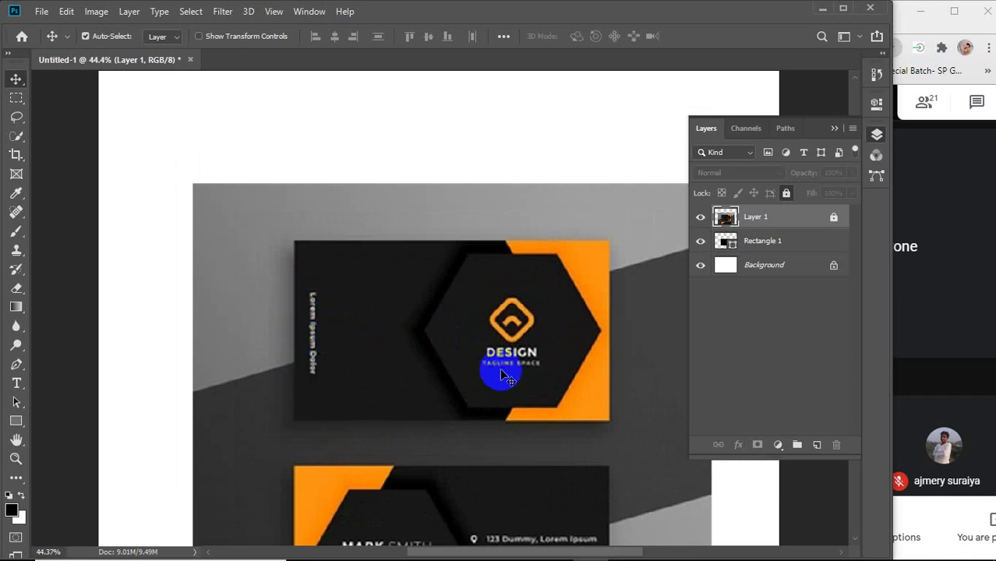
scroll(500, 368, "down", 3)
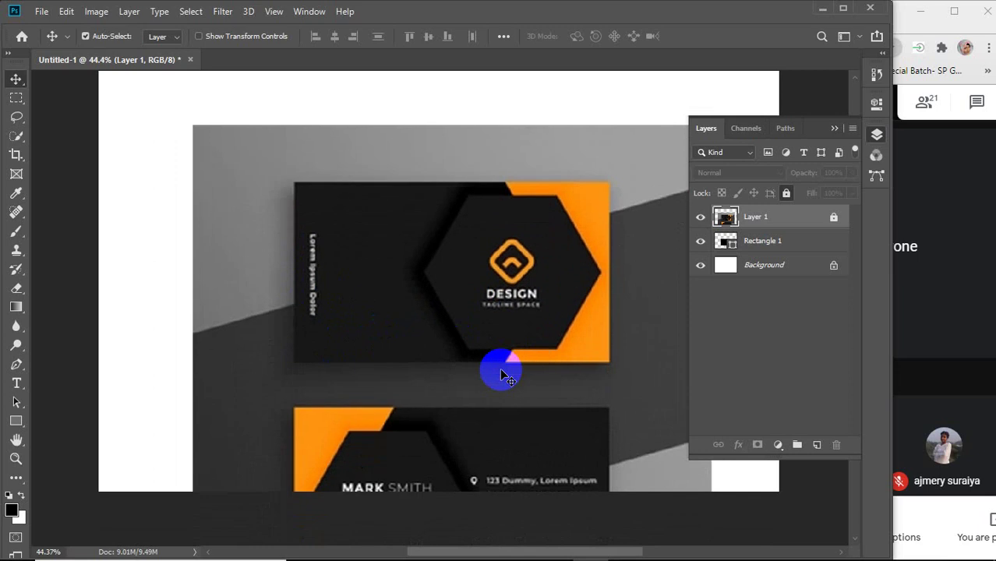
left_click_drag(468, 413, 468, 304)
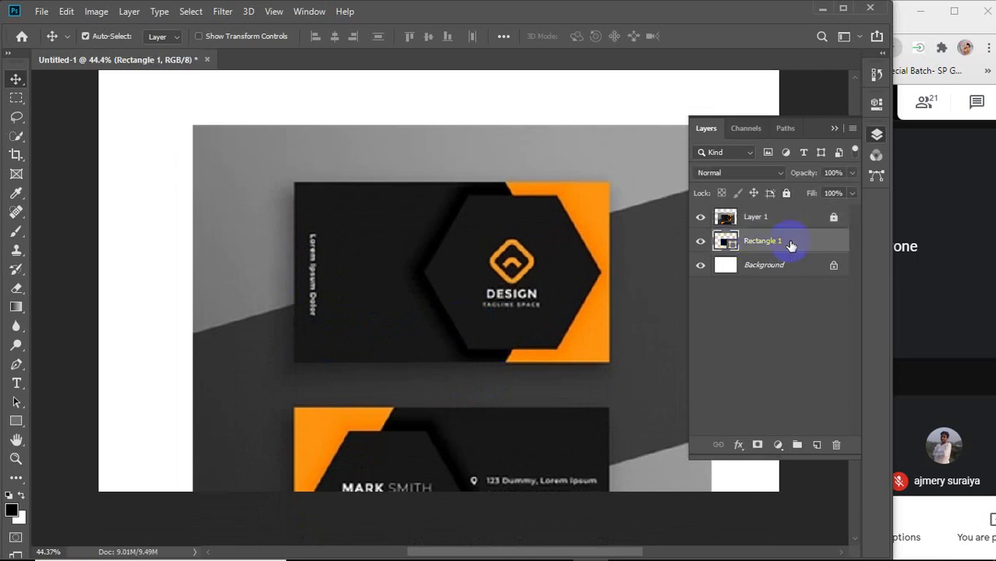
left_click(809, 224)
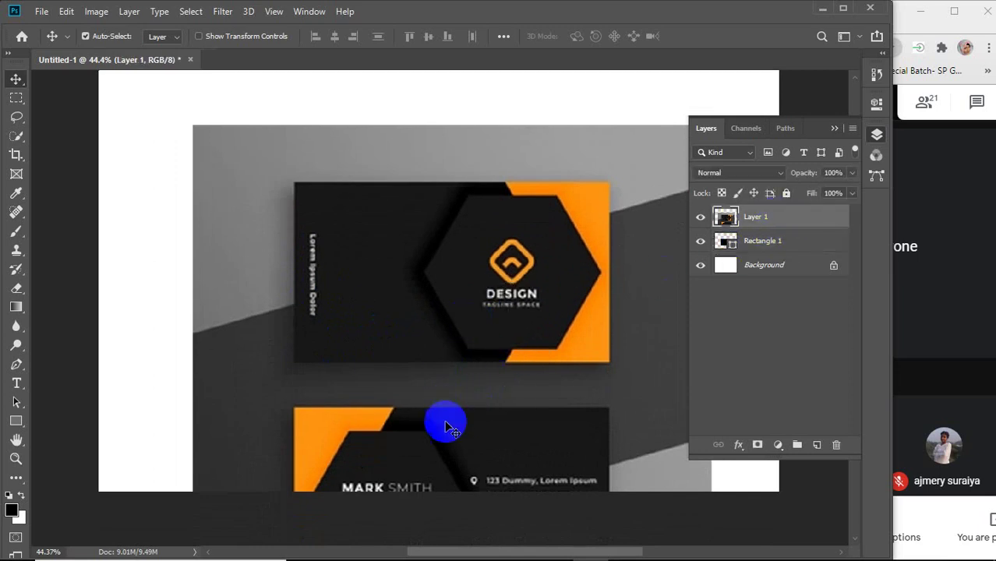
left_click_drag(445, 415, 424, 289)
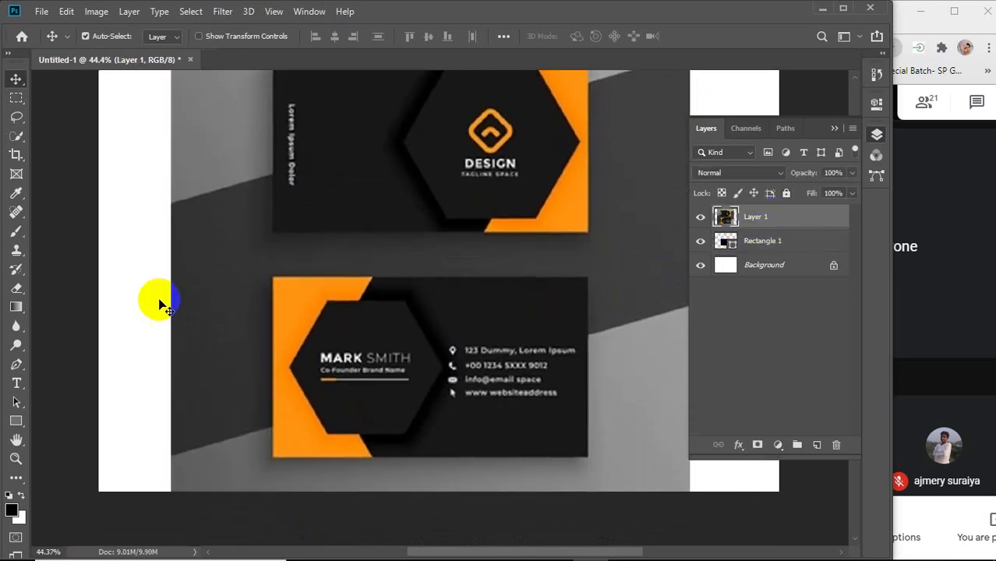
Type the cardholder's name as a new text layer over the card's name and colour it white.
left_click(16, 382)
left_click(335, 364)
left_click(329, 361)
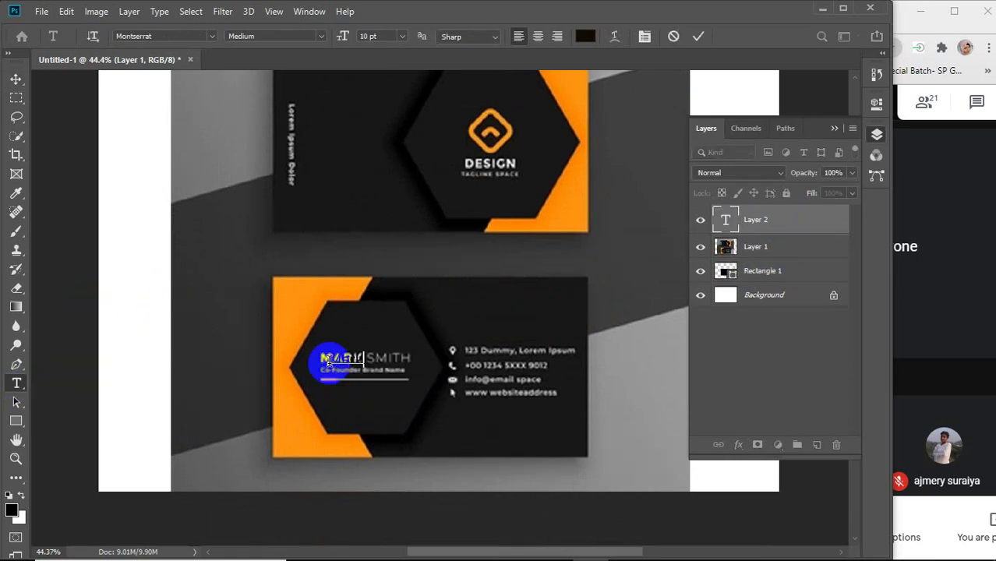
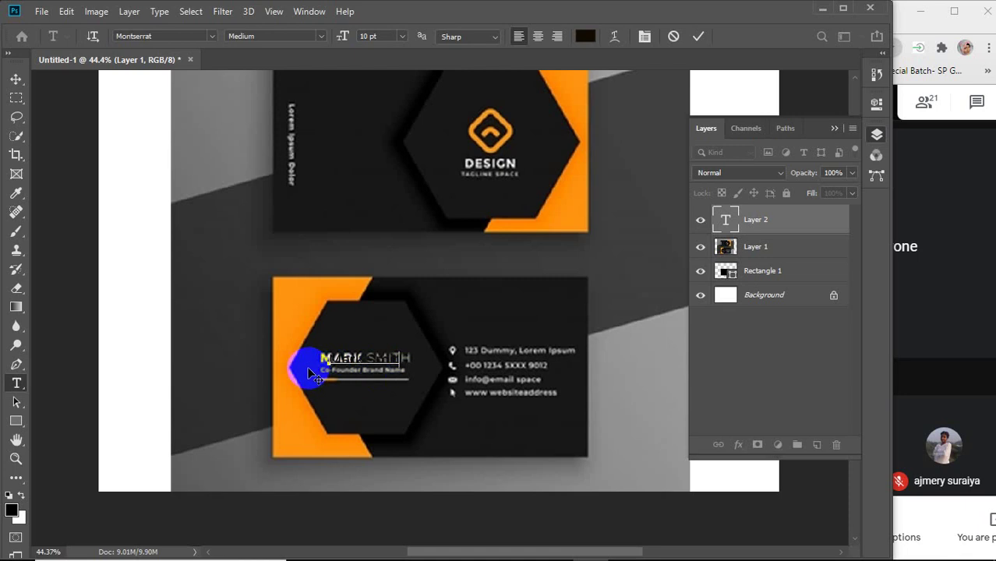
key("ctrl+z")
left_click_drag(315, 355, 420, 358)
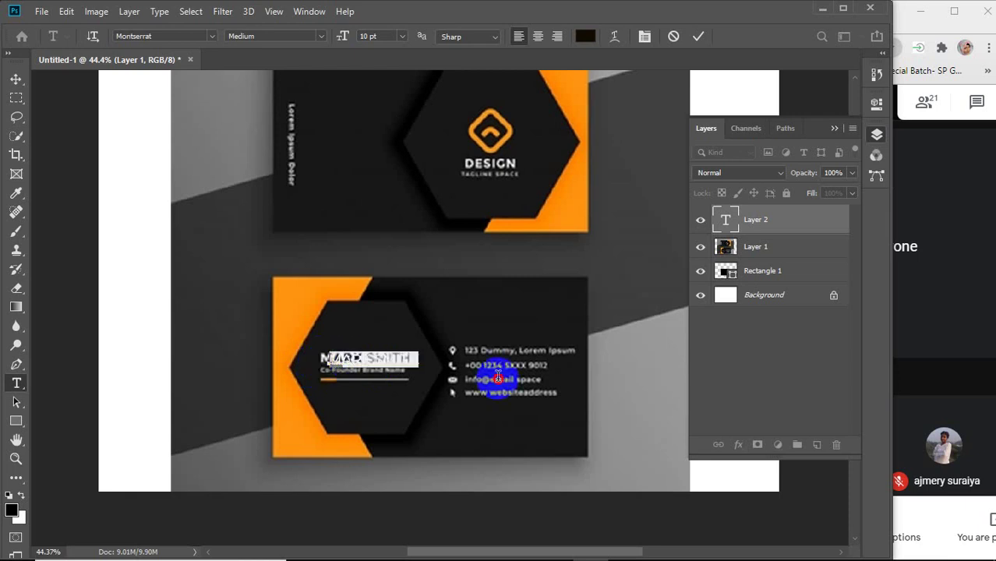
left_click(584, 36)
left_click(423, 103)
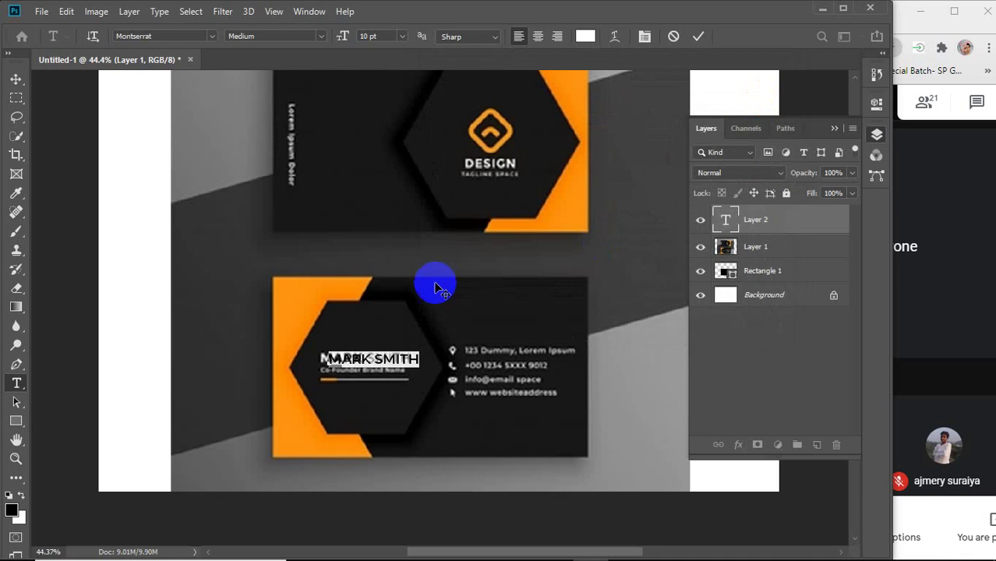
Make the first name ExtraBold and the surname Regular, then commit the text.
left_click_drag(375, 358, 306, 359)
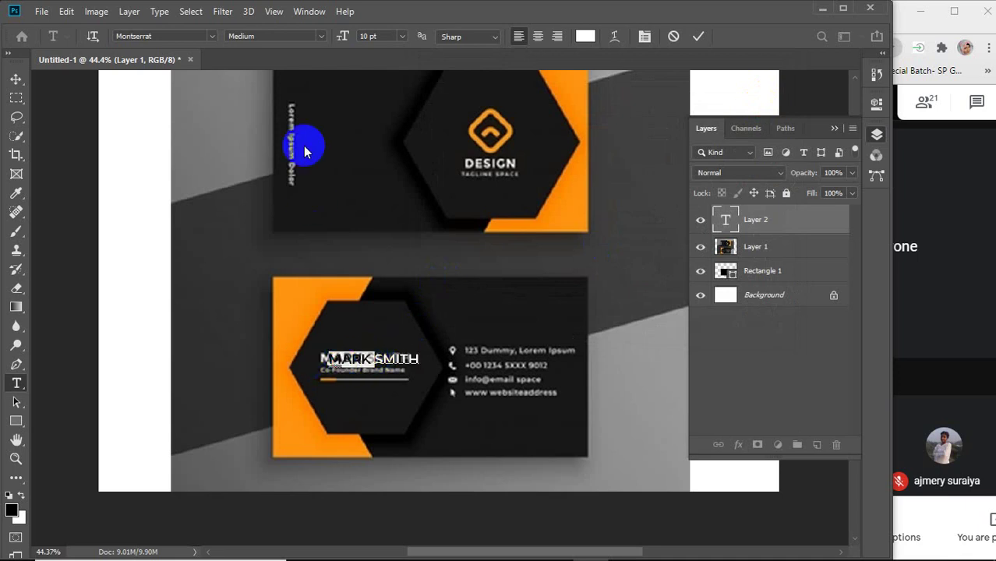
left_click(318, 36)
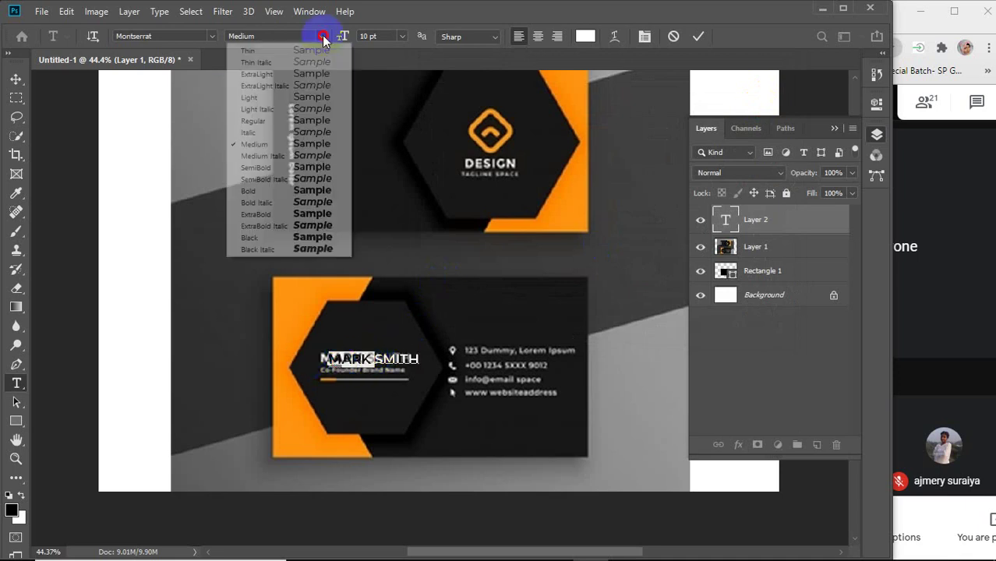
left_click(265, 213)
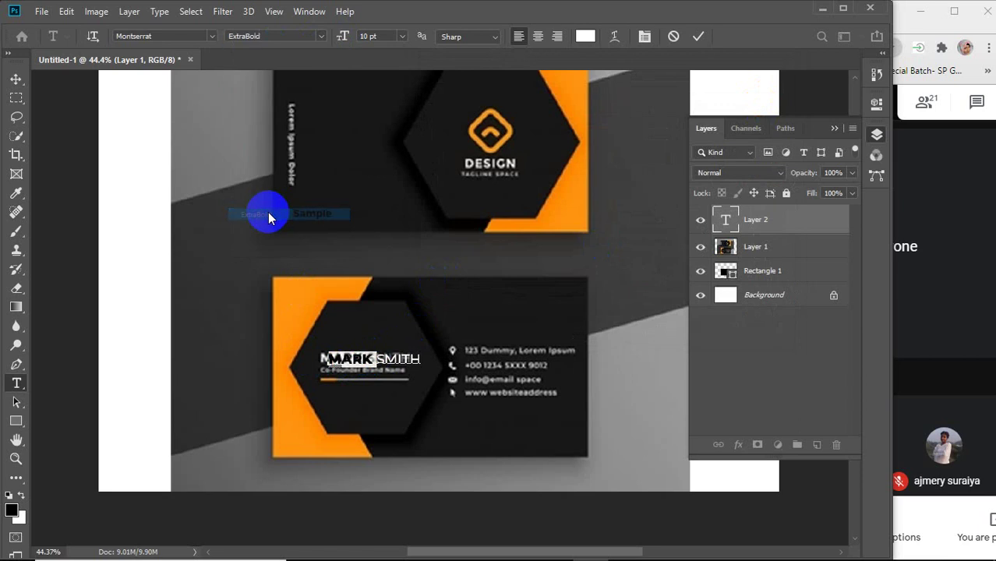
left_click(377, 357)
double_click(378, 357)
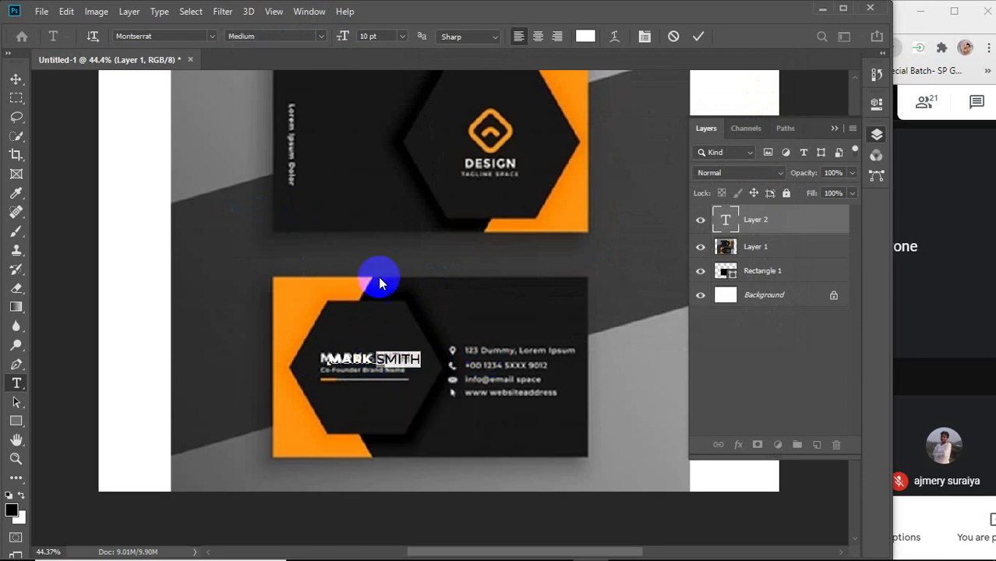
left_click(320, 36)
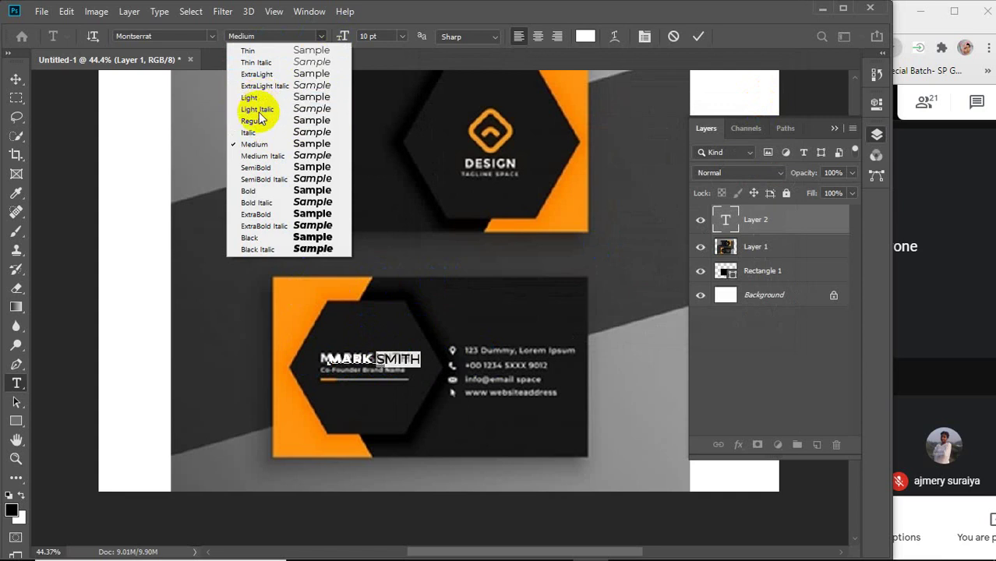
left_click(252, 121)
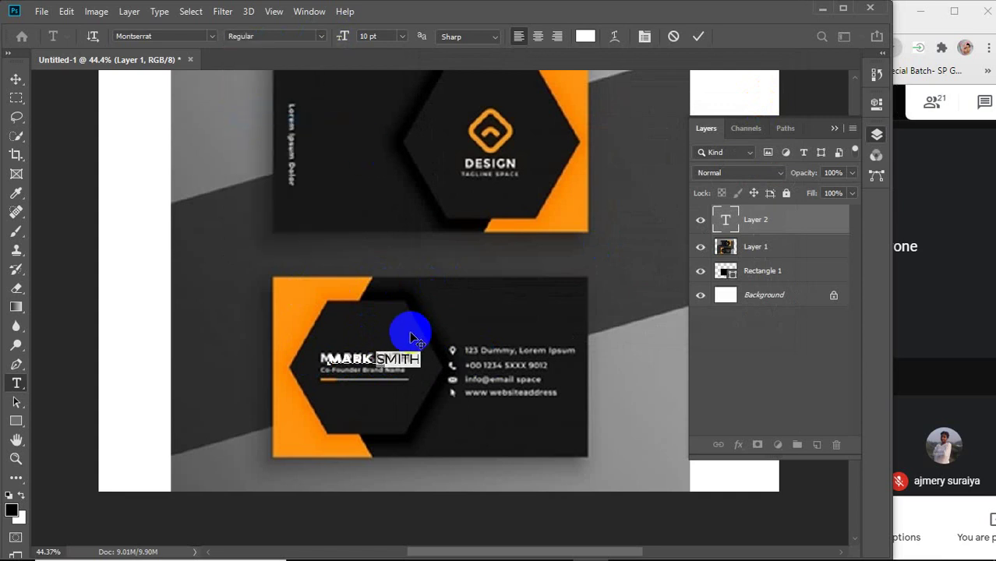
left_click(699, 36)
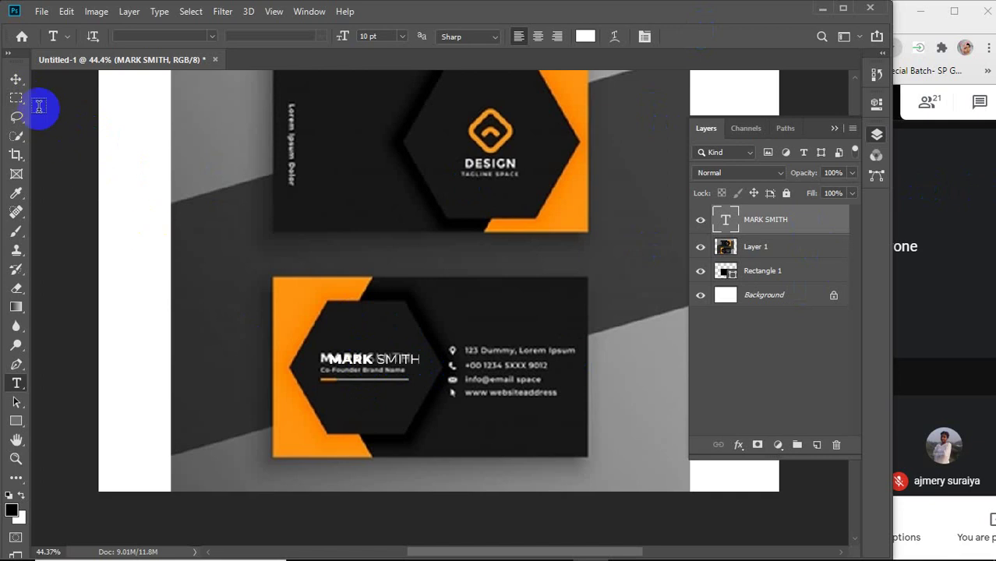
left_click(15, 78)
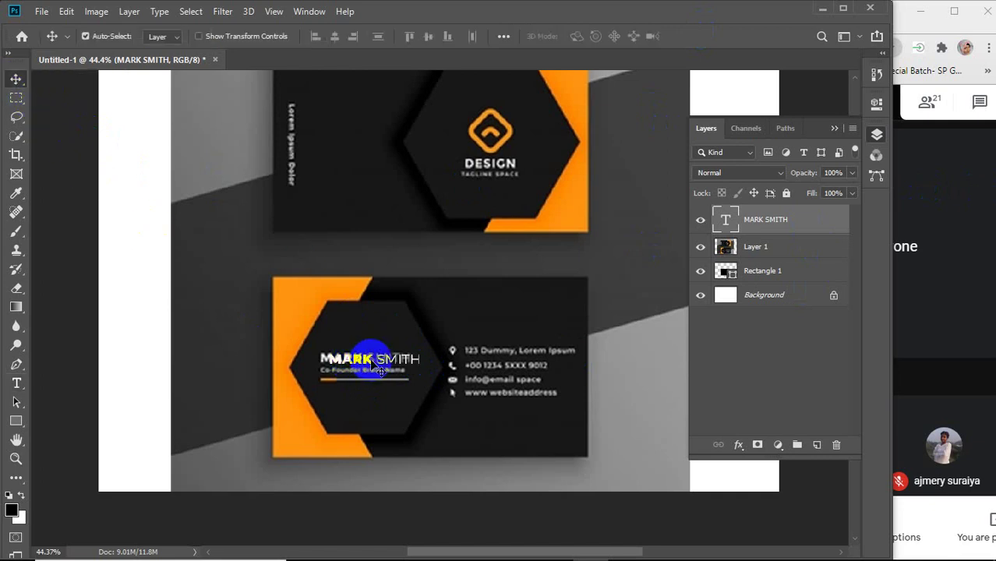
Nudge the name text left and up to align it over the card's printed name.
key("Left")
key("Left")
key("Left")
key("Left")
key("Left")
key("Left")
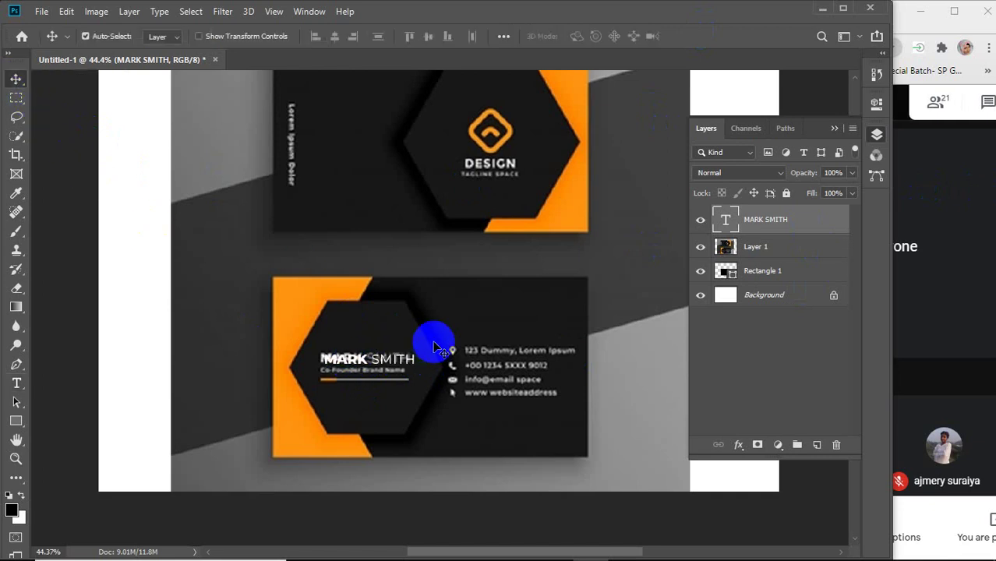
key("Left")
key("Left")
key("Left")
key("Left")
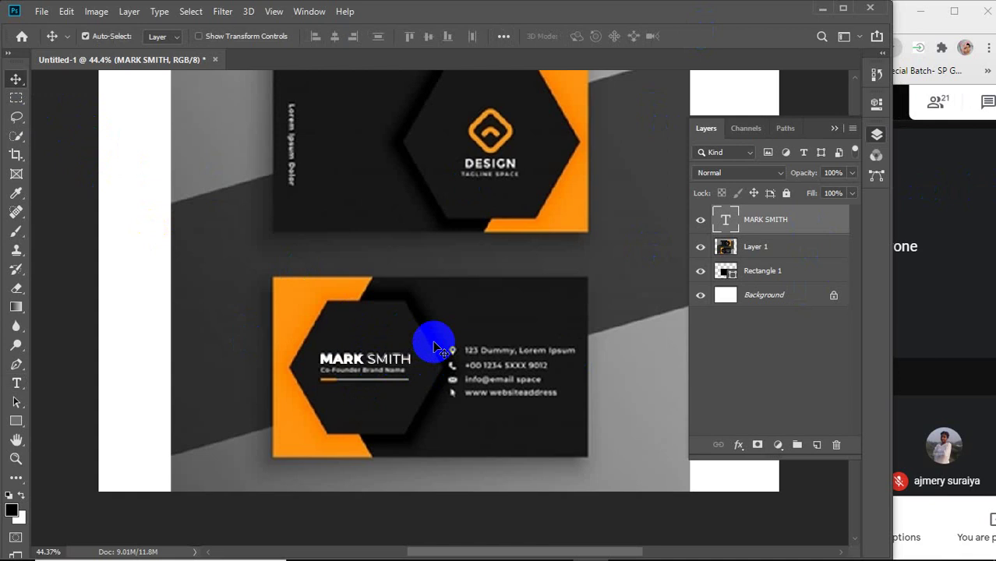
key("Up")
key("Up")
key("Up")
key("Up")
key("Down")
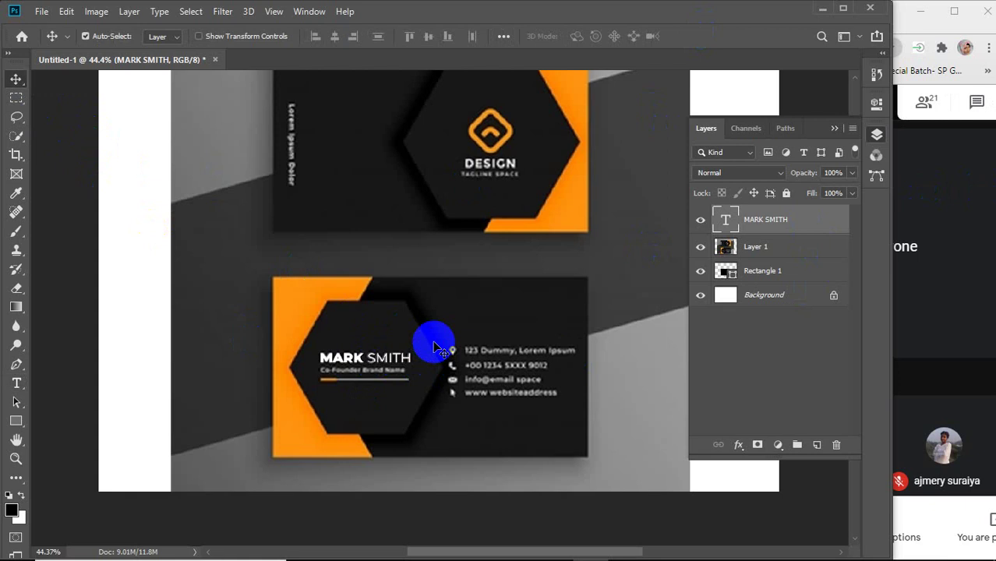
Confirm the name text is 10 pt, commit, and reselect the name layer.
left_click(16, 384)
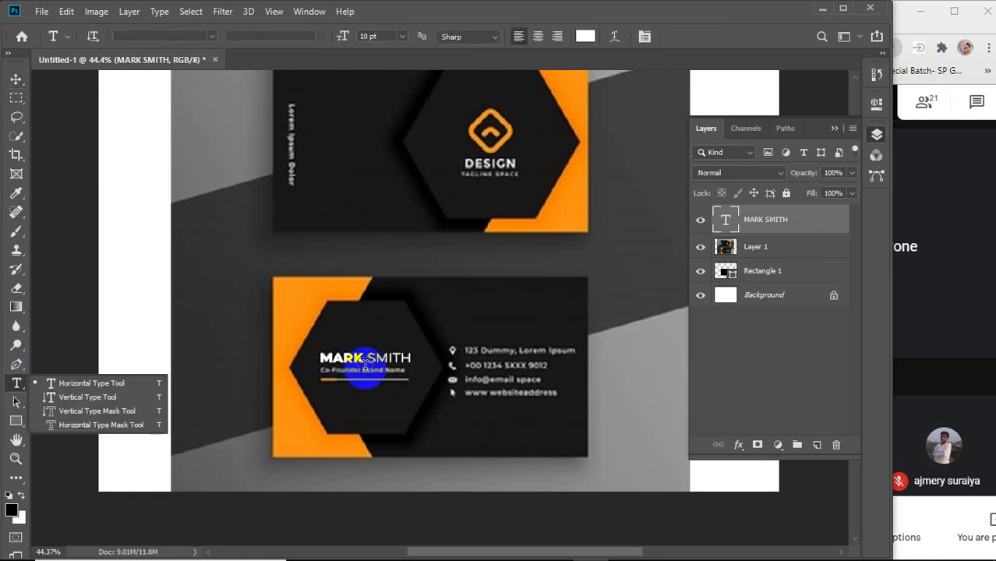
left_click(782, 222)
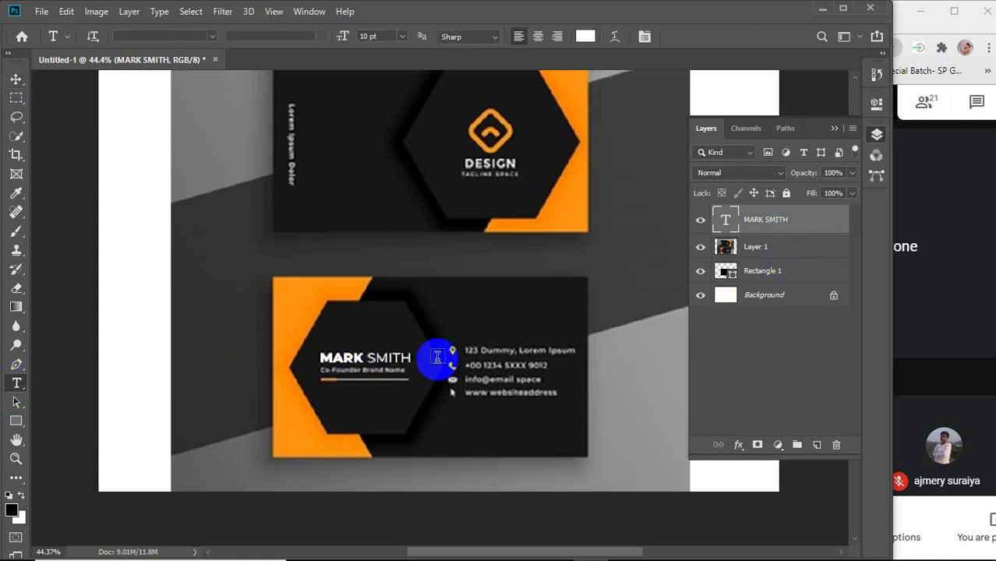
left_click(386, 357)
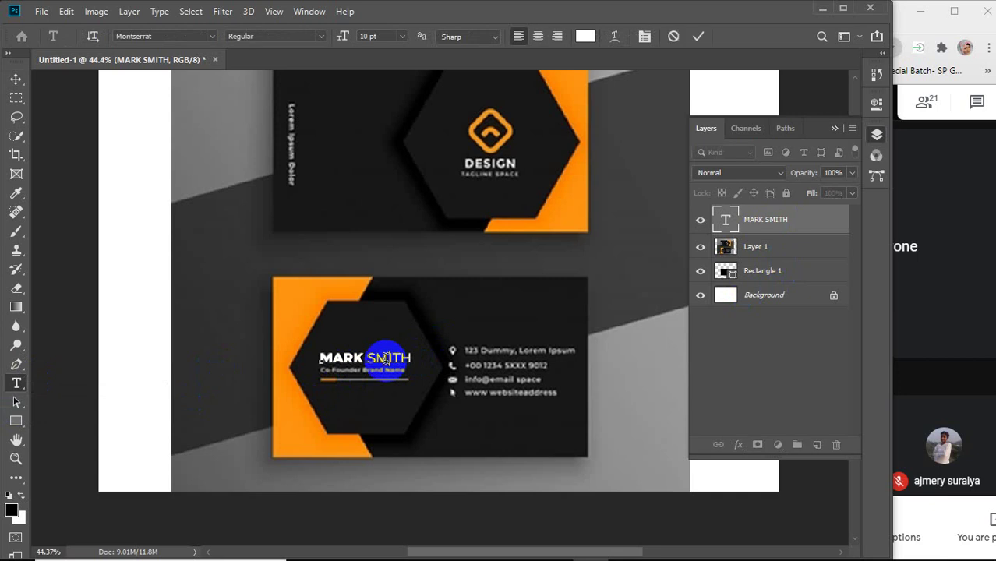
left_click(368, 36)
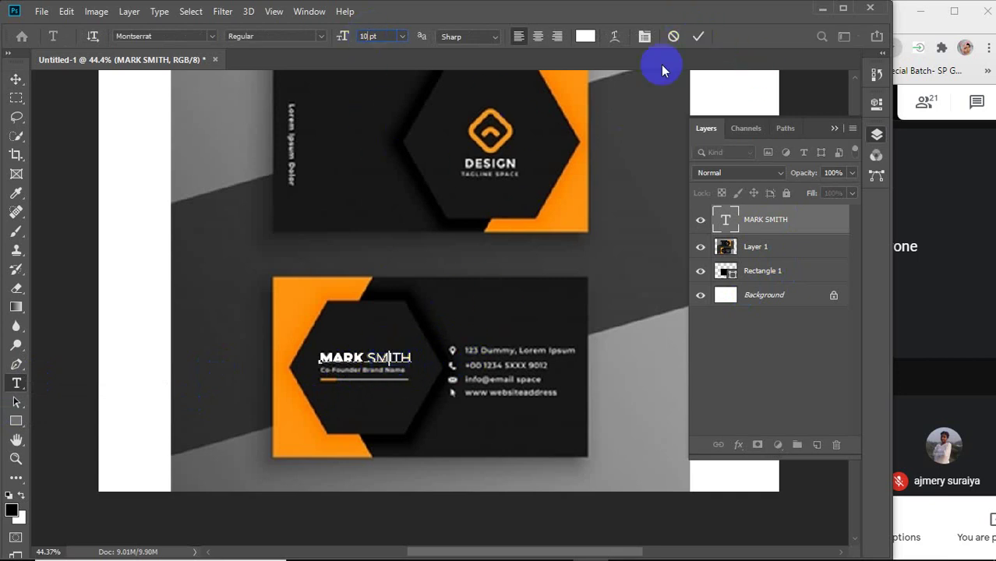
left_click(697, 36)
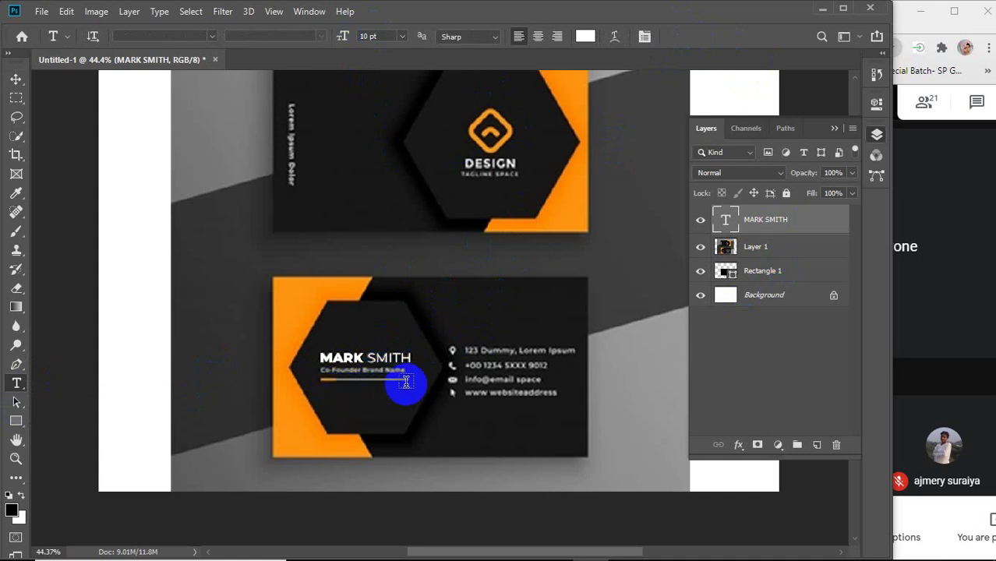
left_click(16, 79)
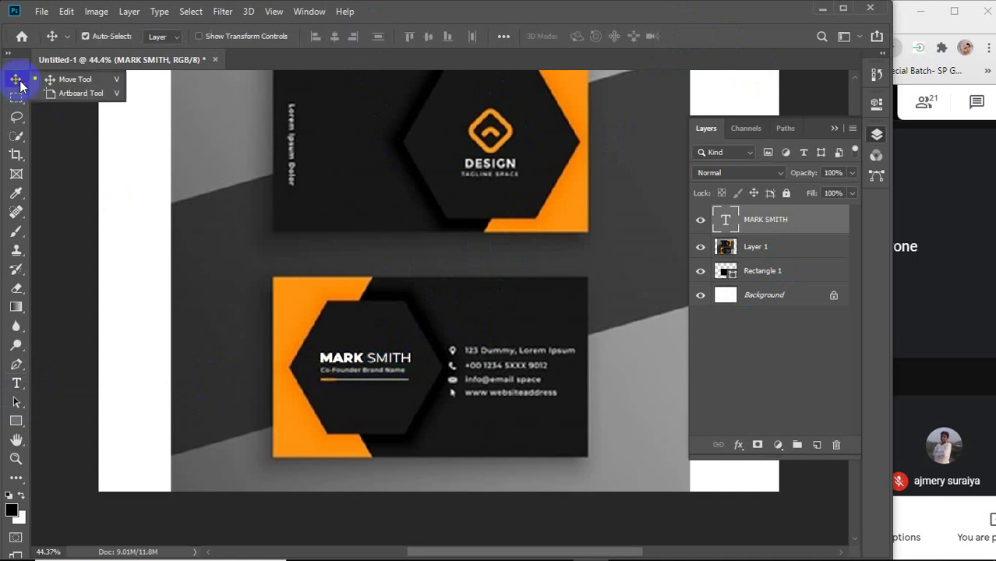
left_click(360, 365)
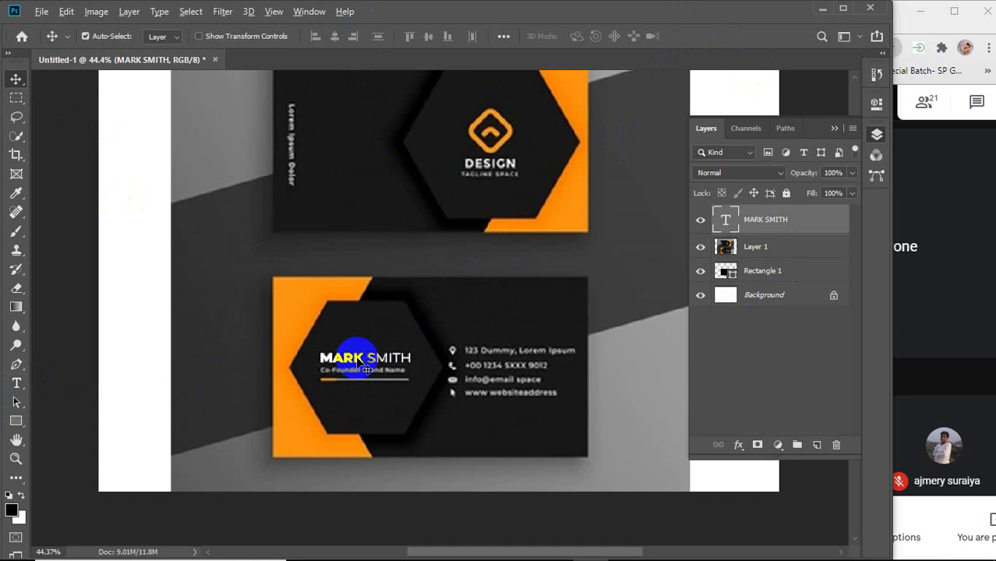
Duplicate the name text below and replace it with 'Co-Founder Brand Name'.
left_click_drag(360, 362, 356, 393)
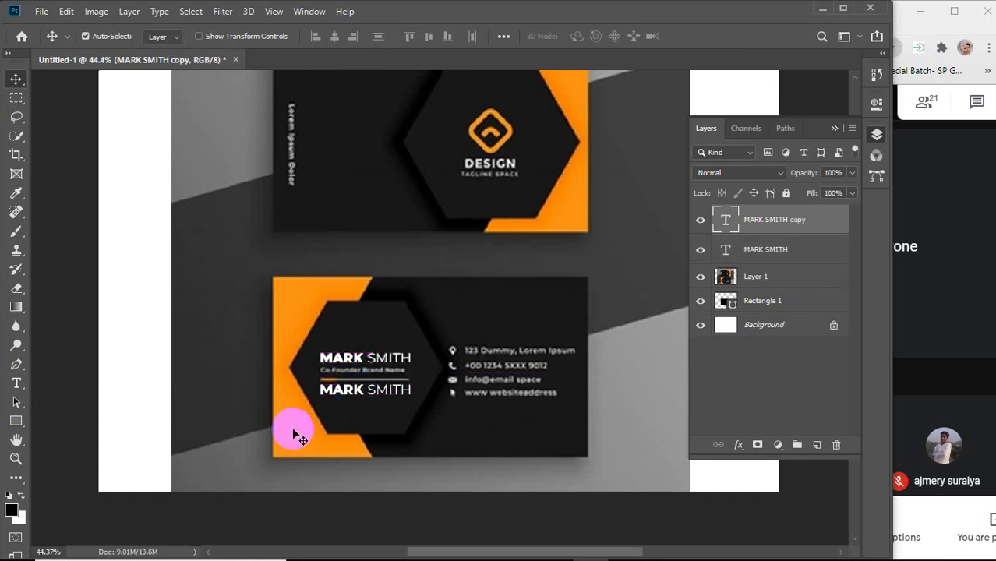
left_click(17, 383)
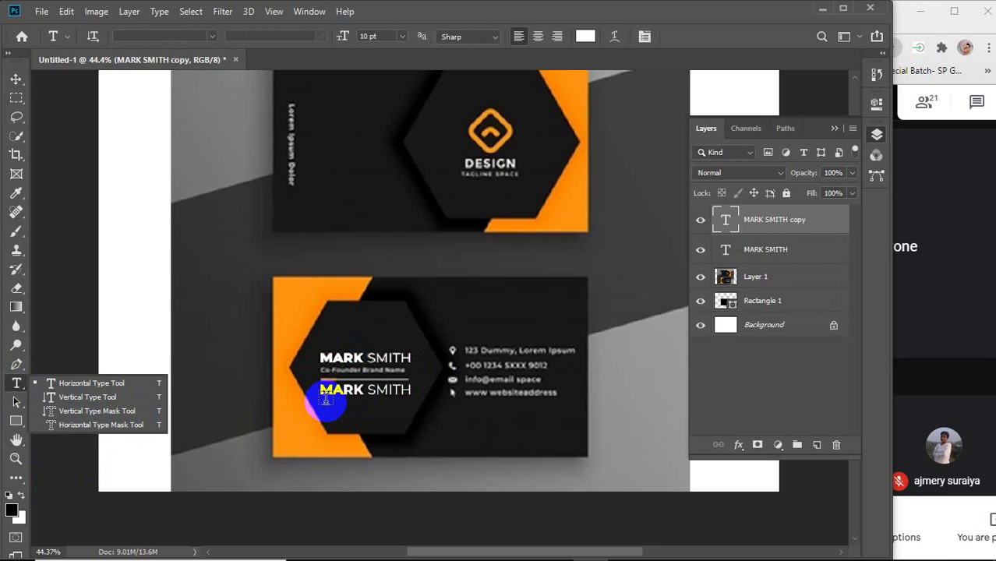
left_click_drag(321, 389, 446, 388)
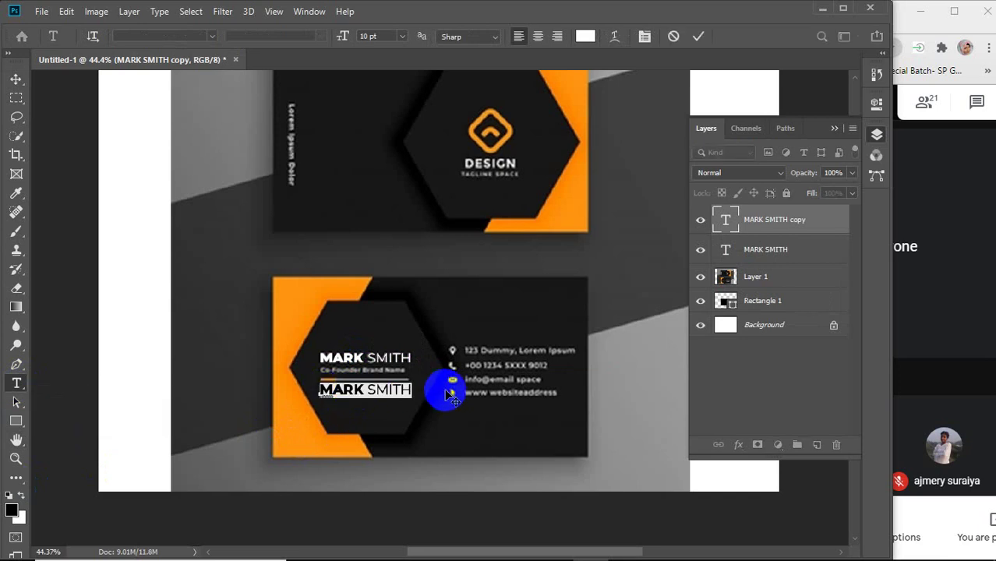
type("Co")
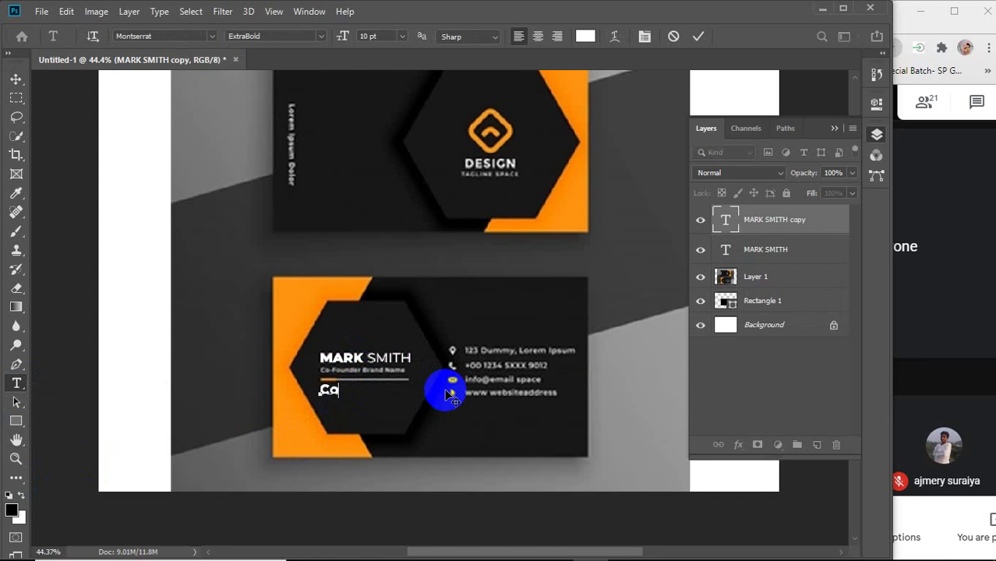
type("-Founder ")
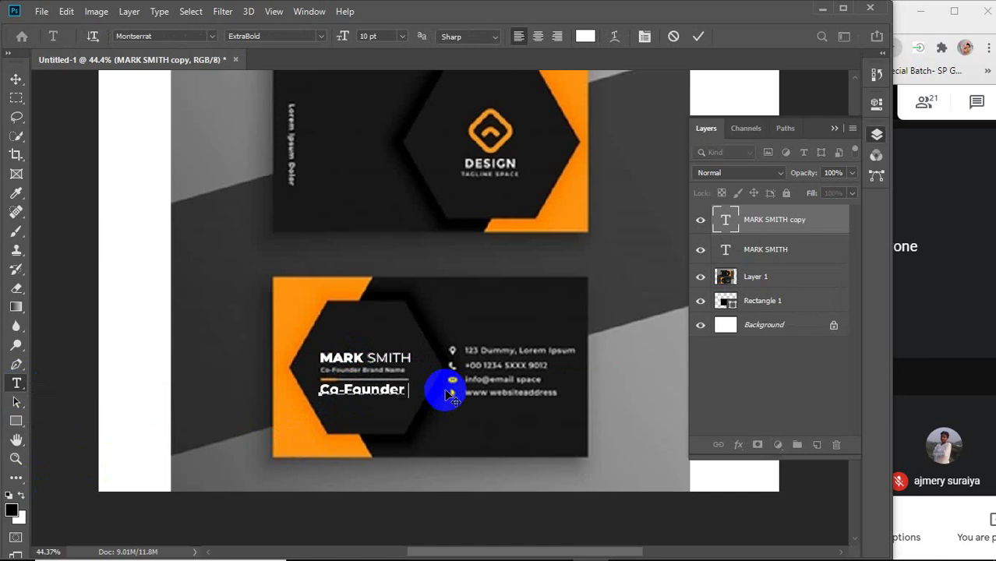
type("Brand Name")
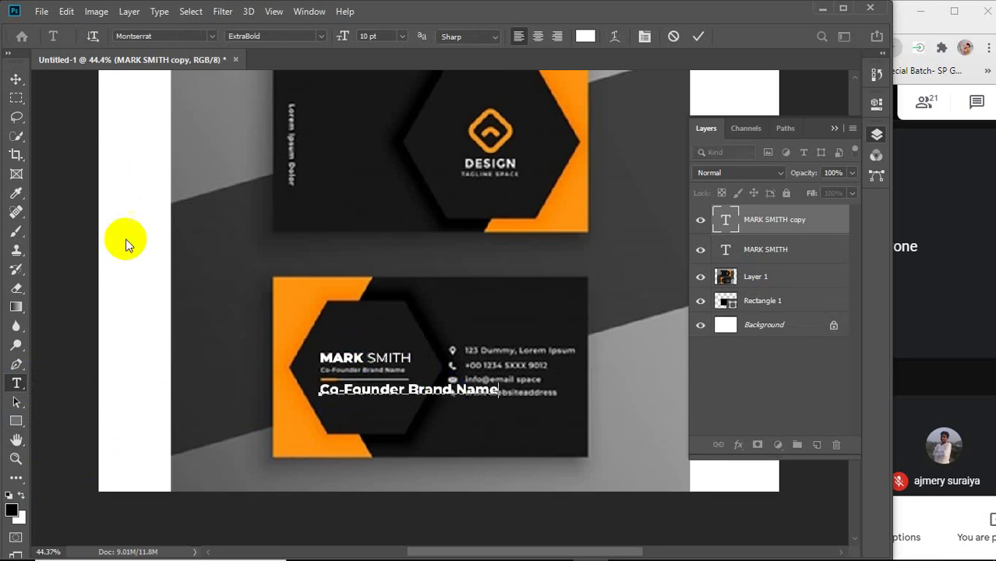
Set the subtitle to Montserrat Regular 5 pt and move it just under the name.
left_click_drag(321, 388, 551, 391)
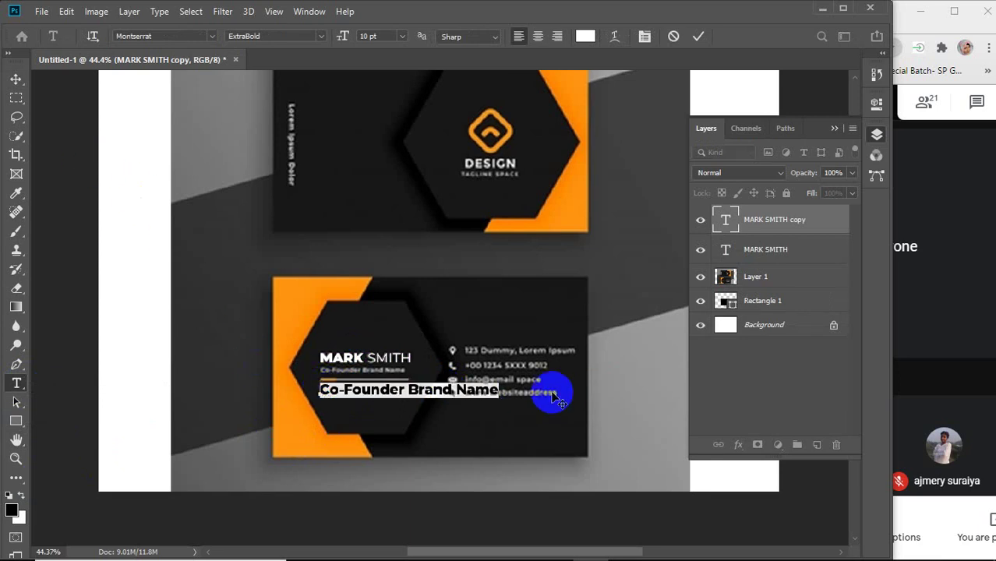
left_click(316, 35)
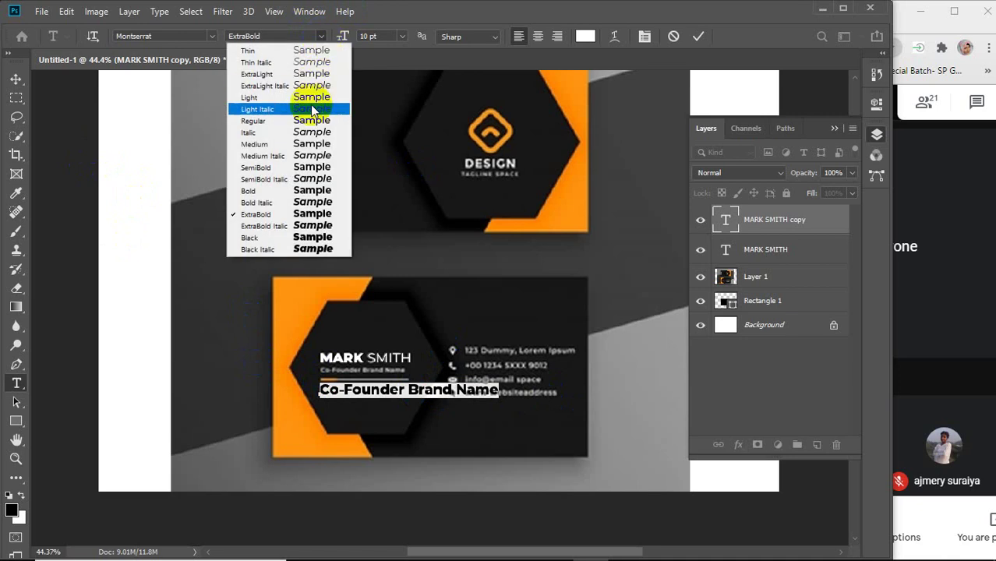
left_click(267, 122)
left_click(381, 36)
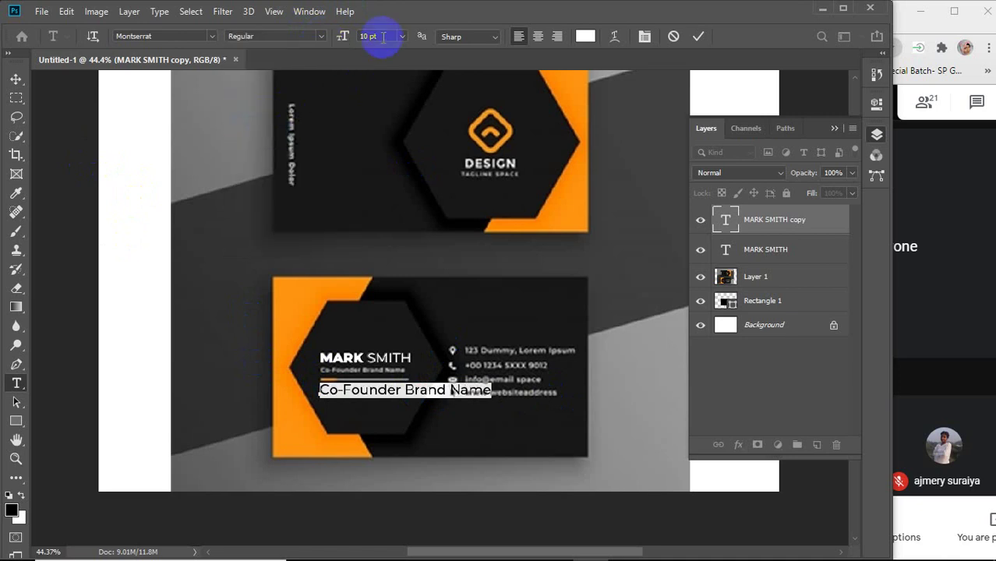
type("8")
key("Return")
type("6")
key("Return")
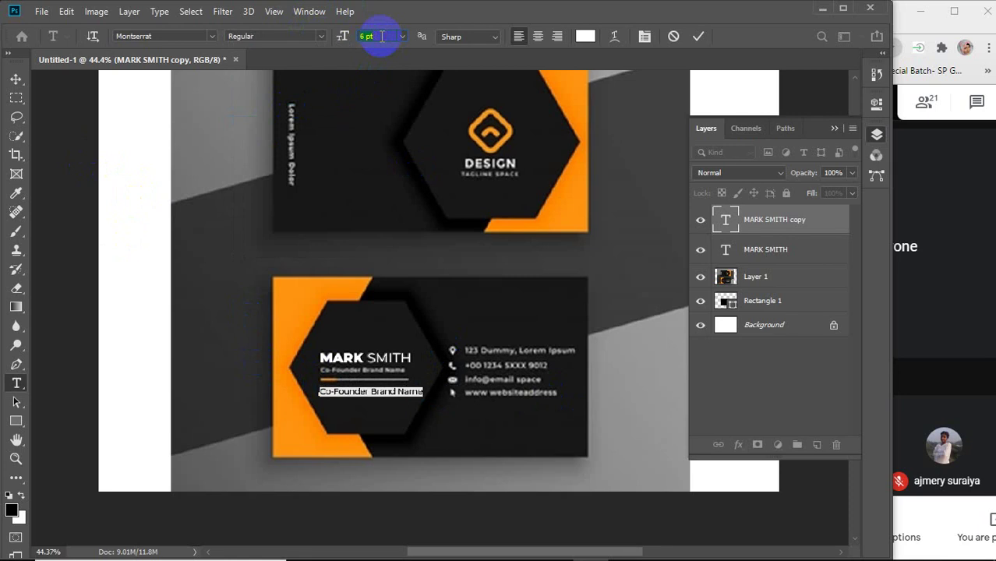
type("5")
key("Return")
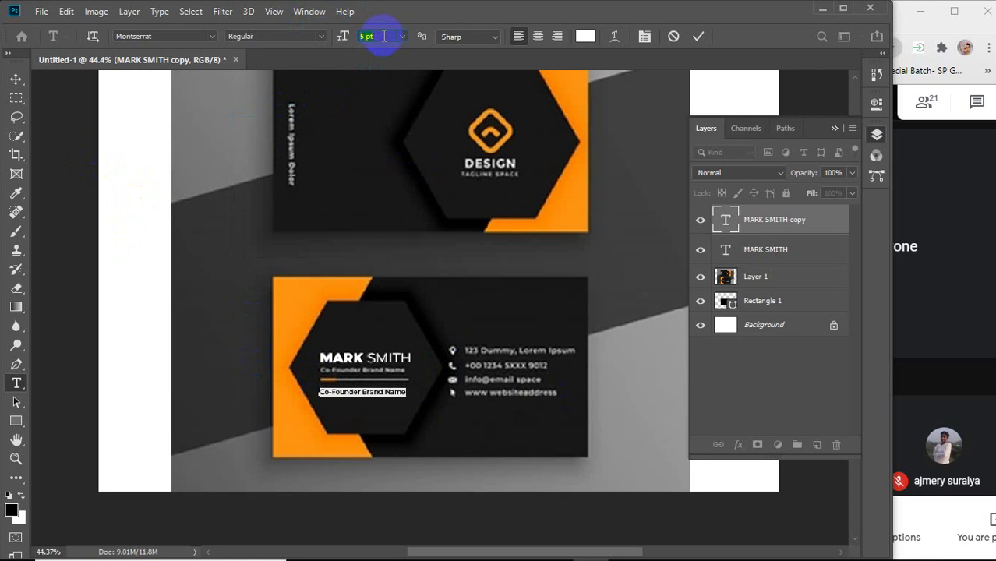
left_click(15, 78)
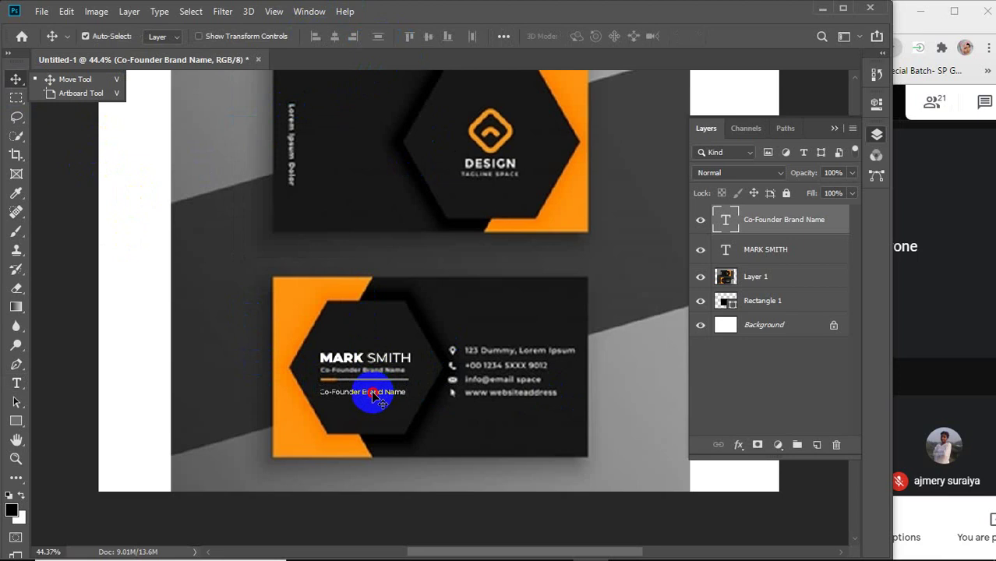
left_click_drag(376, 393, 372, 372)
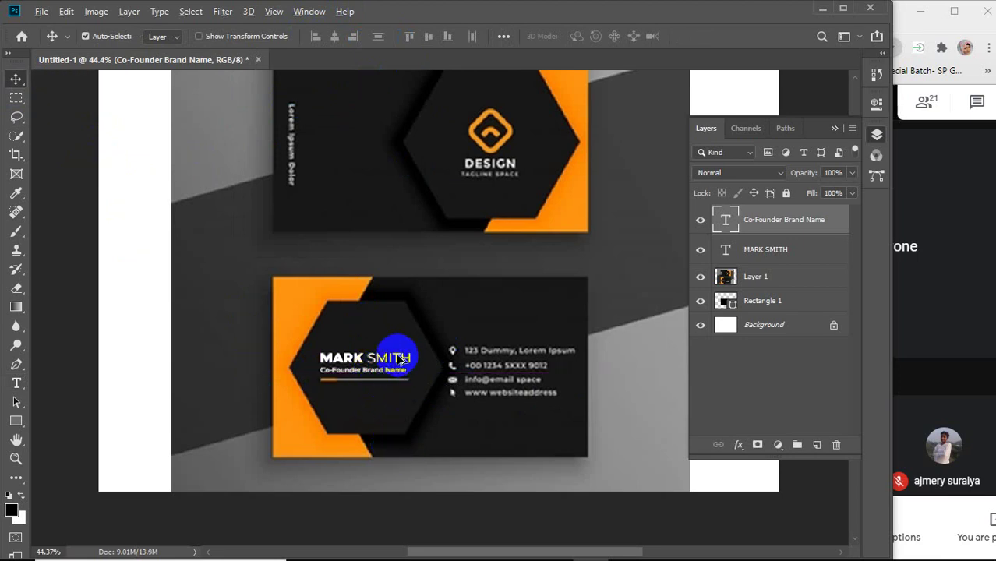
Zoom in and select the name and Co-Founder Brand Name text layers to inspect them.
scroll(381, 355, "up", 3)
scroll(339, 360, "up", 2)
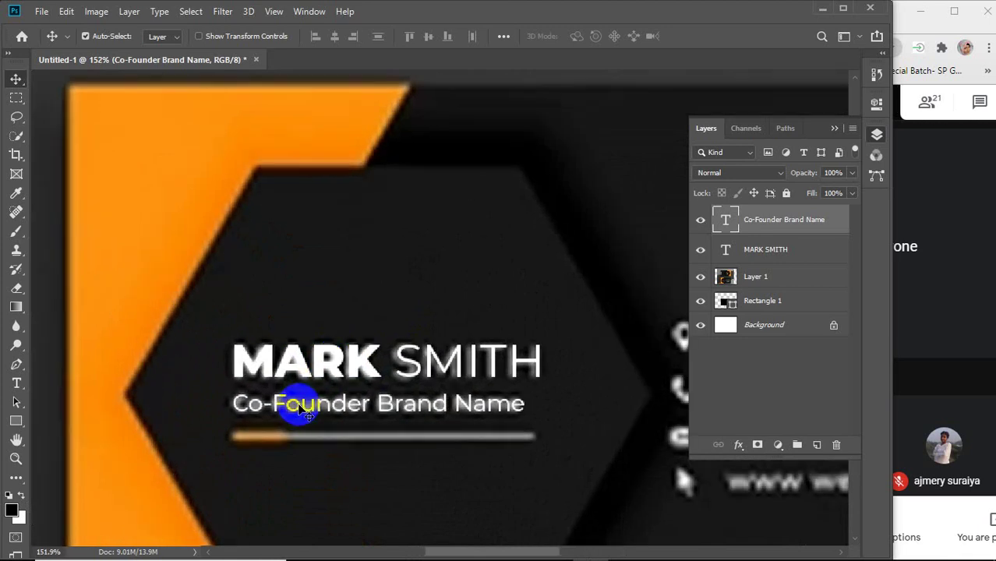
left_click(327, 364)
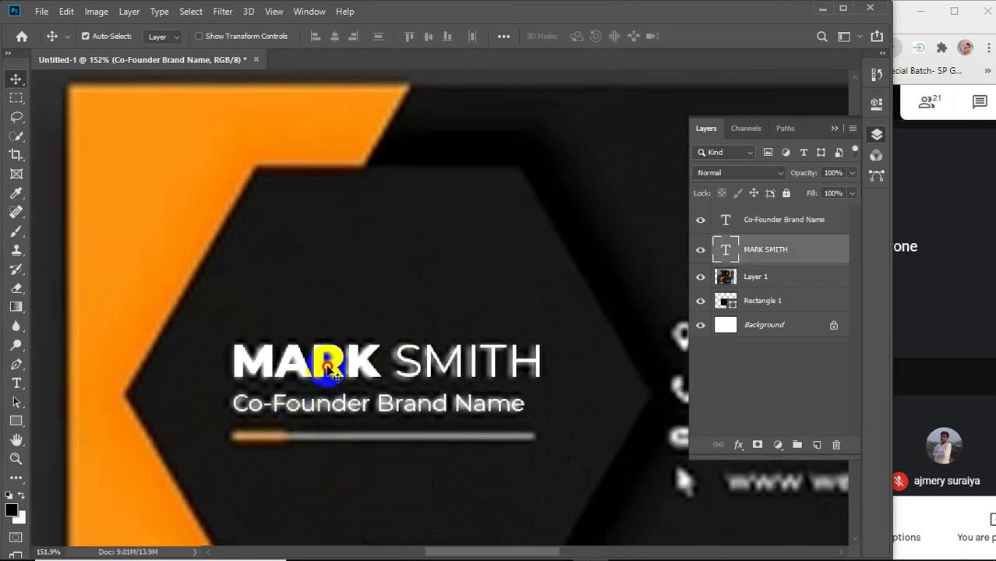
left_click(330, 405)
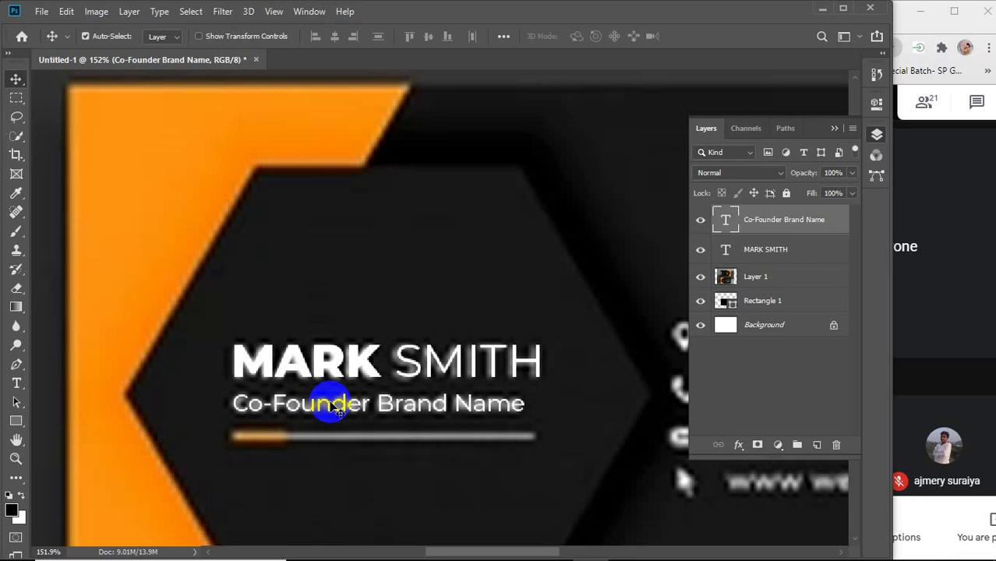
Zoom out and delete all layers except Background, leaving a blank canvas.
left_click(965, 340)
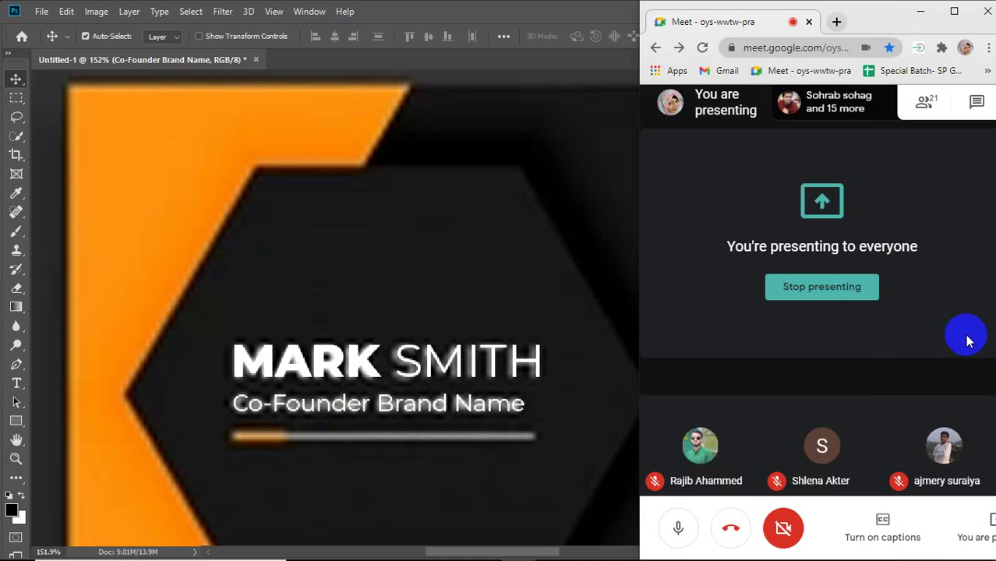
left_click(435, 263)
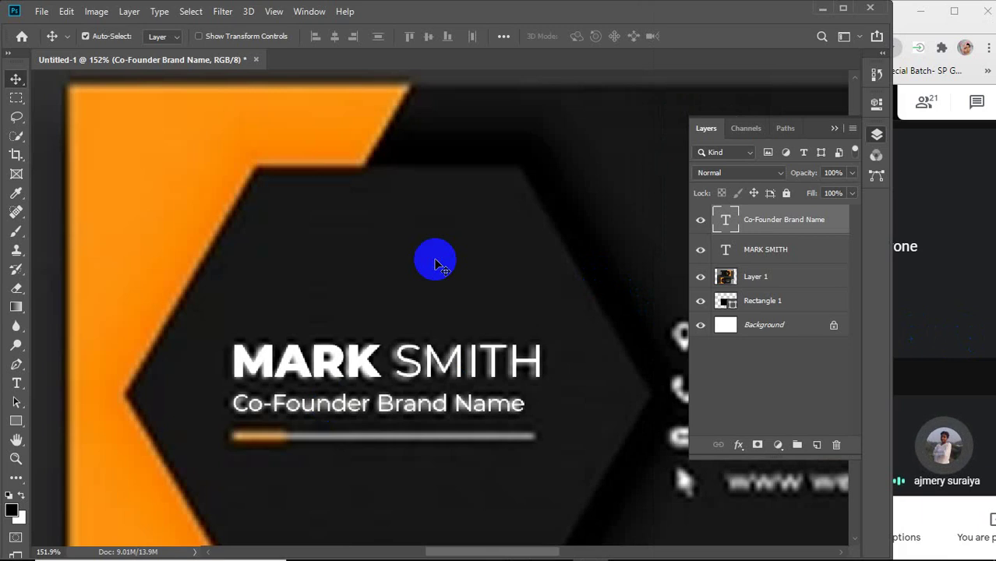
scroll(435, 262, "down", 3)
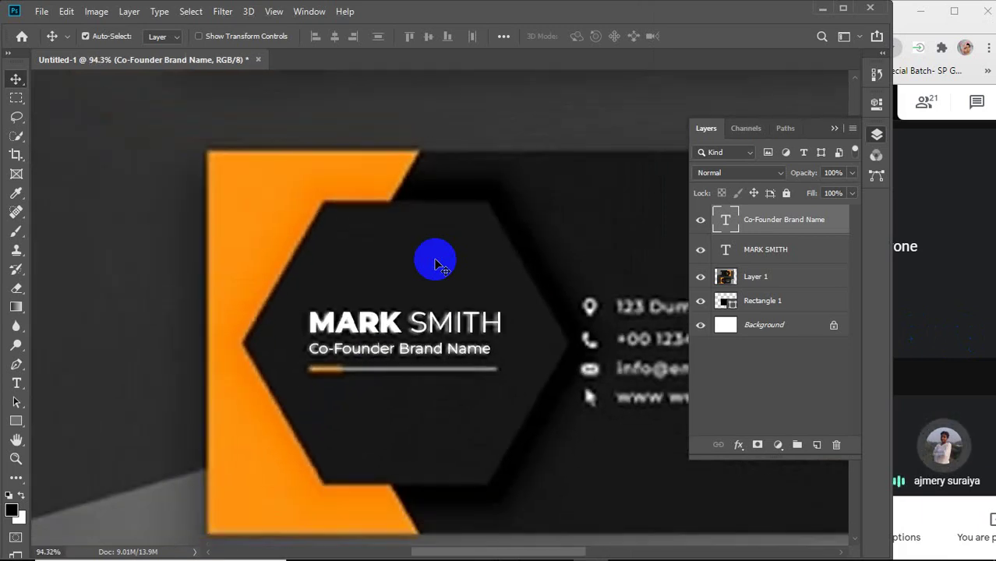
scroll(435, 263, "down", 2)
scroll(435, 262, "down", 2)
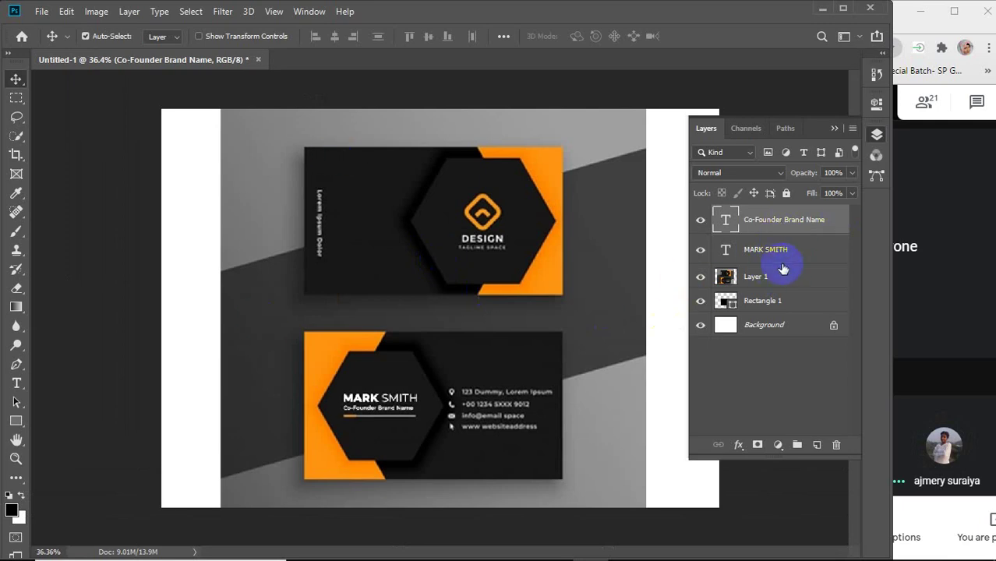
key("Delete")
key("Delete")
key("Delete")
key("Delete")
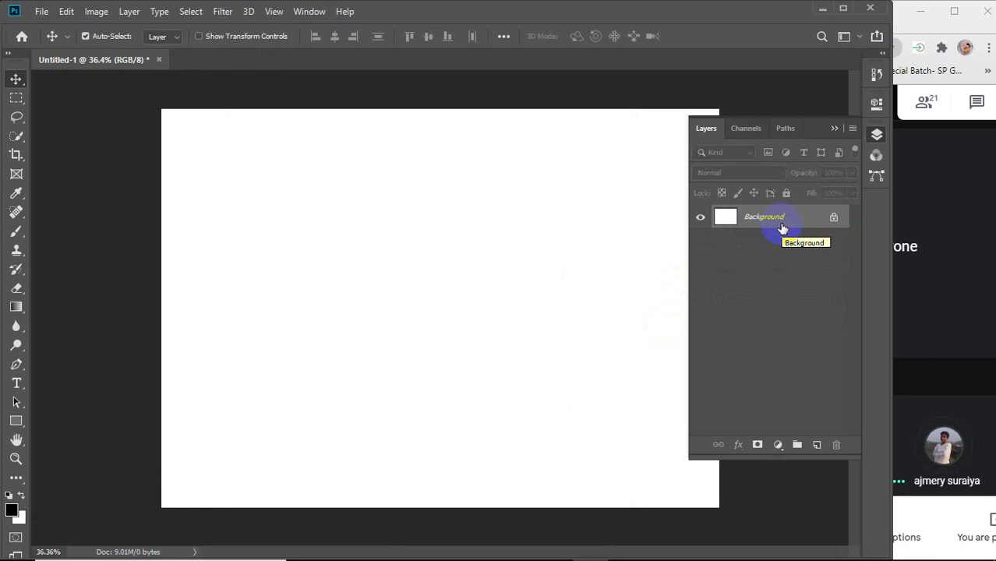
left_click(500, 286)
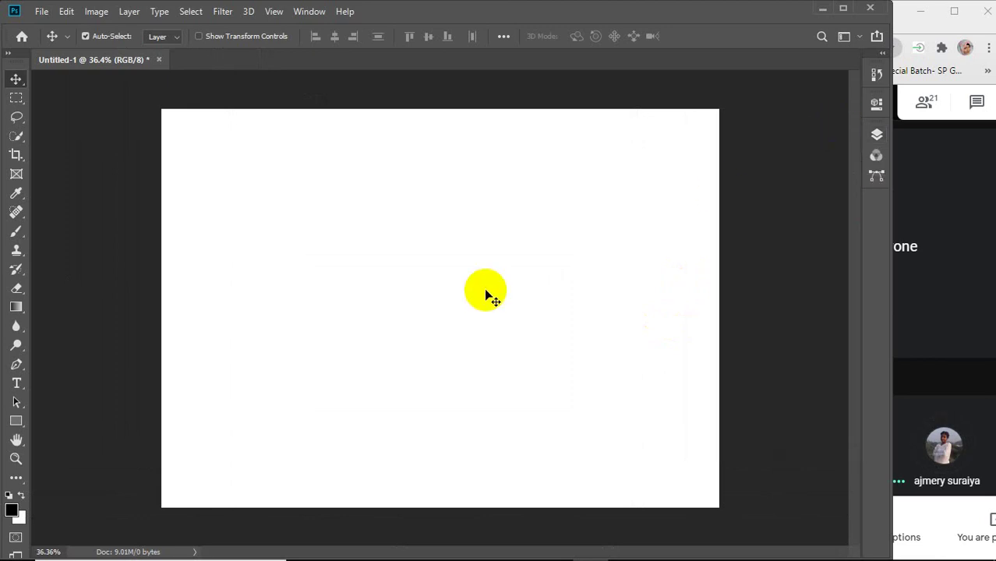
Bring up the 'business card design' image search in Chrome.
mouse_move(463, 558)
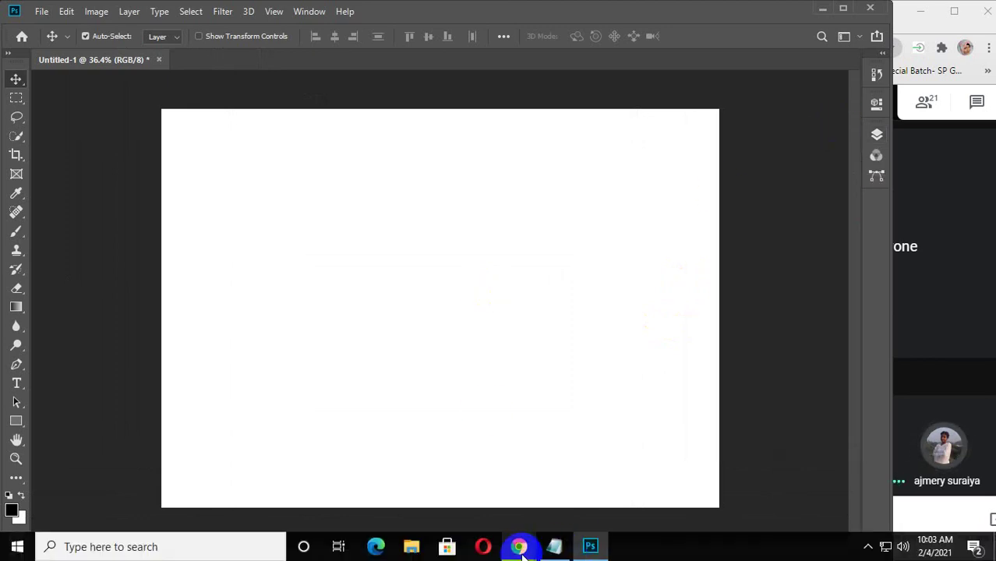
left_click(519, 546)
left_click(631, 476)
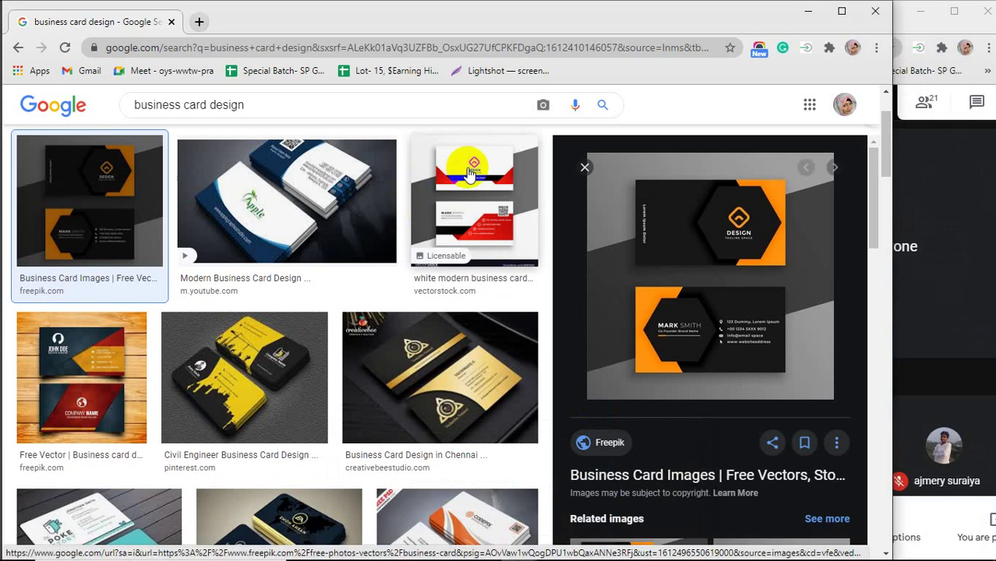
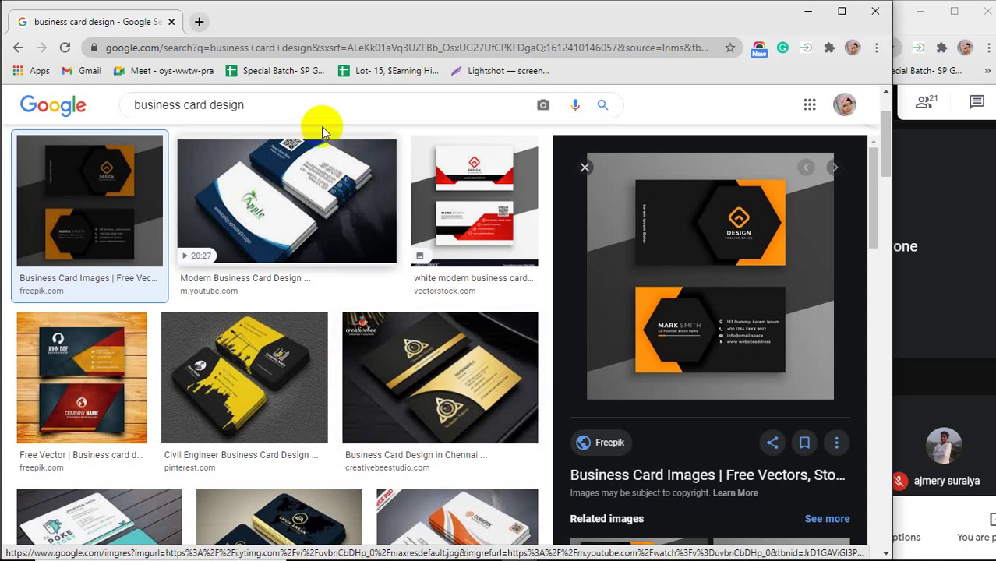
Replace 'business card' with 'flyer' in the search box to search for 'flyer design' images.
left_click(199, 21)
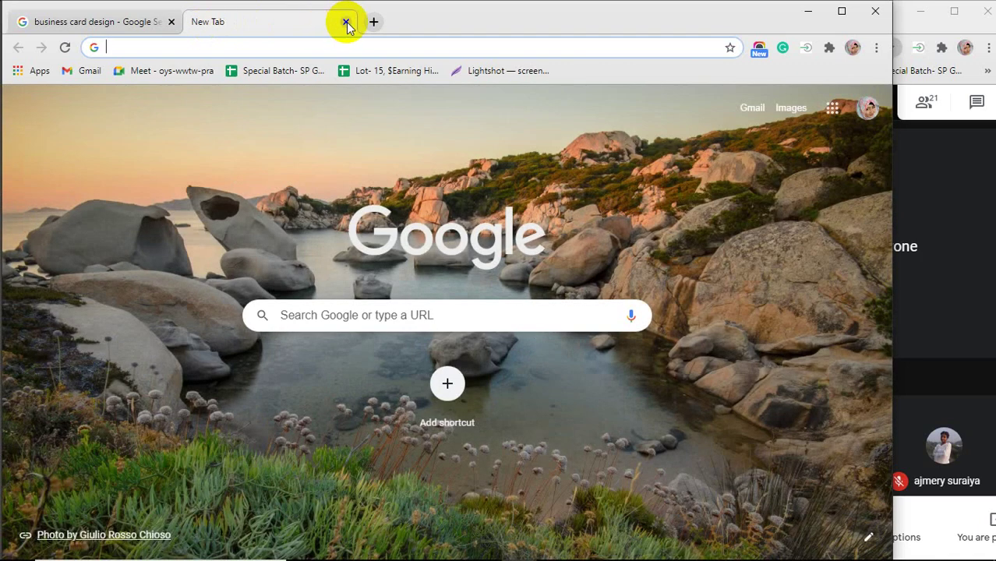
left_click(346, 22)
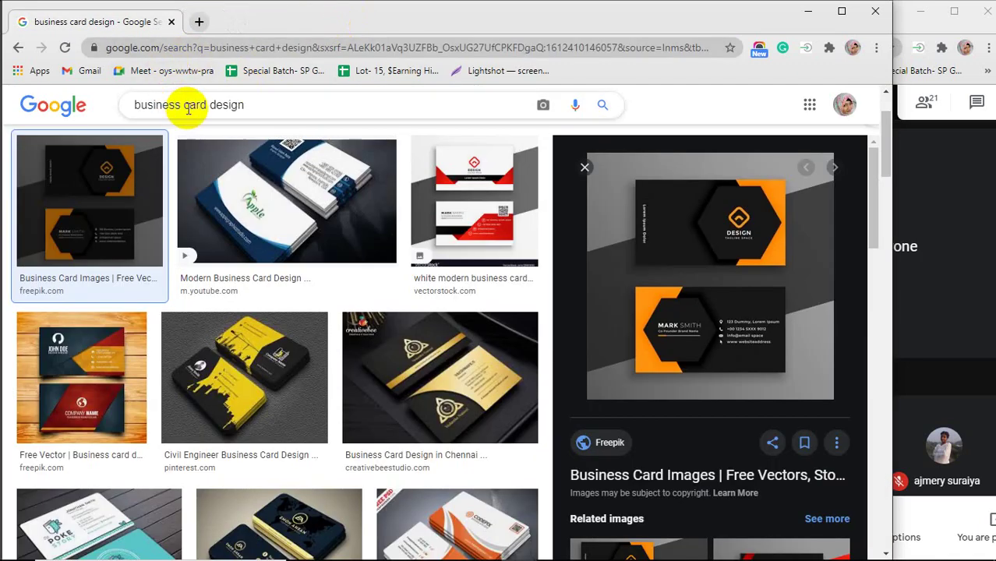
left_click_drag(207, 104, 102, 105)
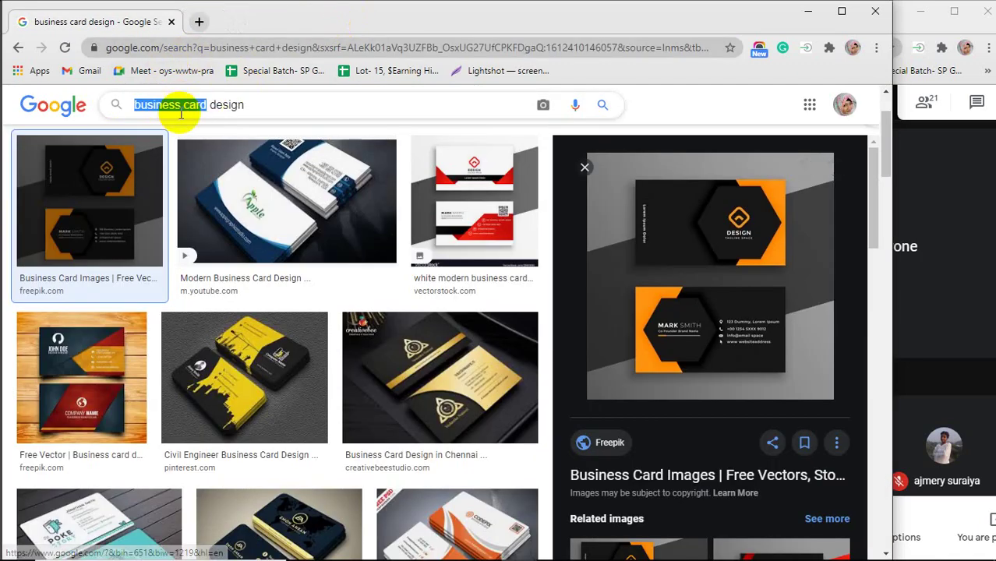
type("fly")
type("er")
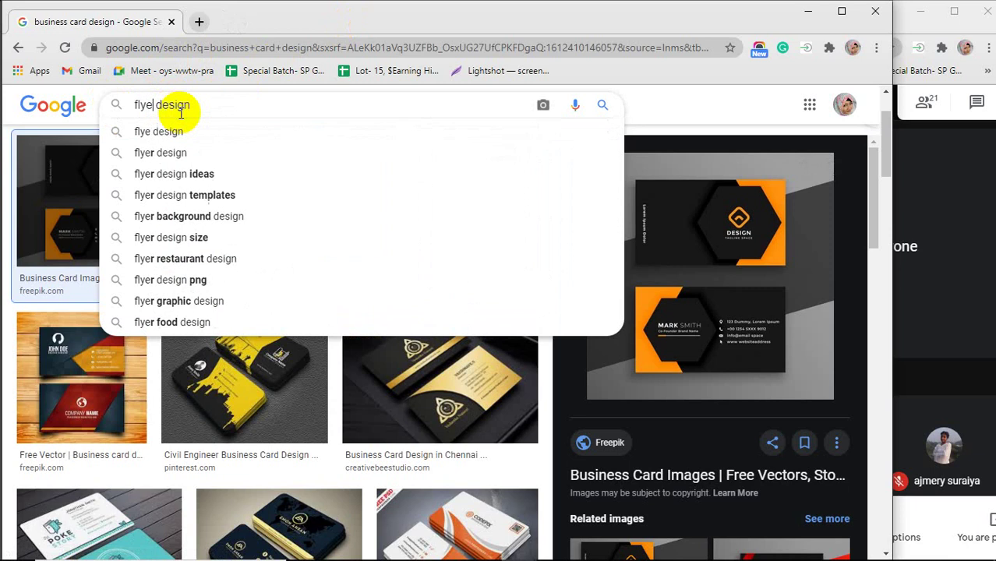
key("Return")
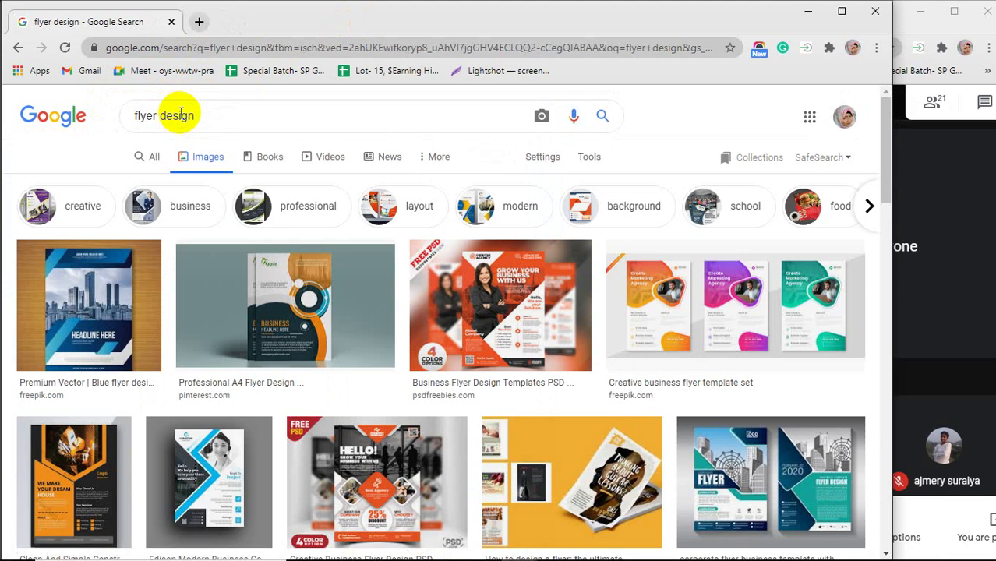
left_click(951, 160)
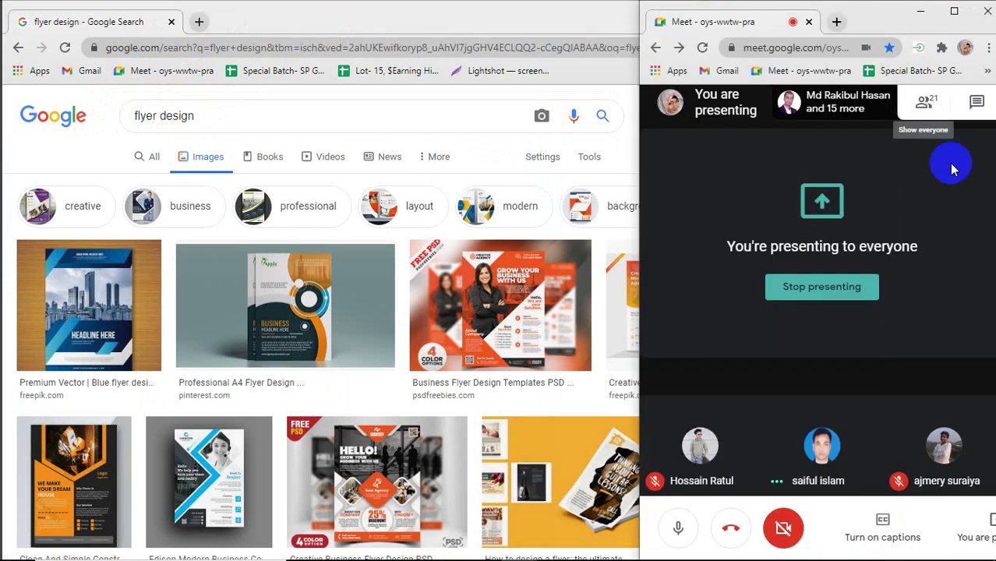
left_click(926, 103)
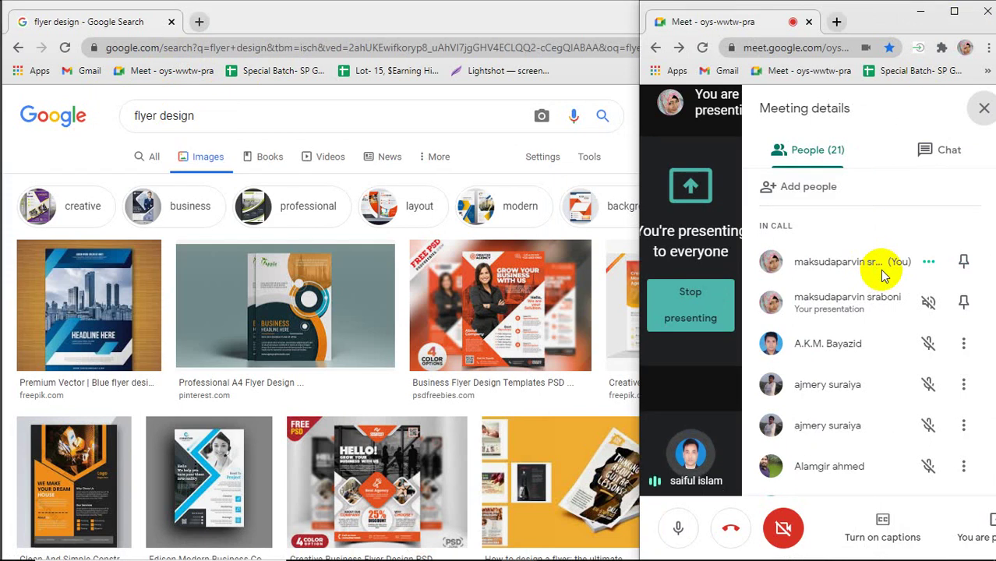
scroll(883, 275, "down", 2)
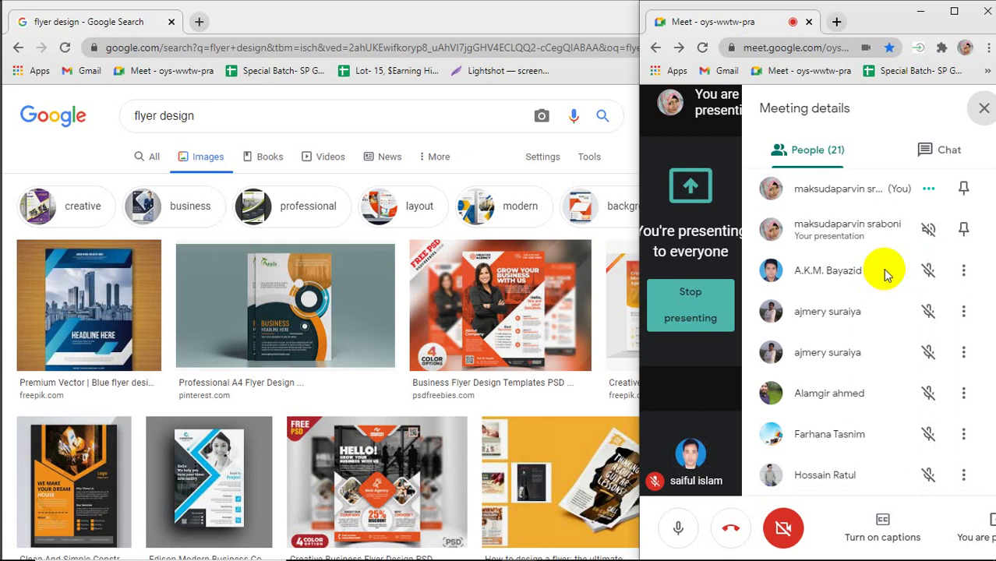
scroll(884, 273, "down", 2)
scroll(886, 306, "down", 2)
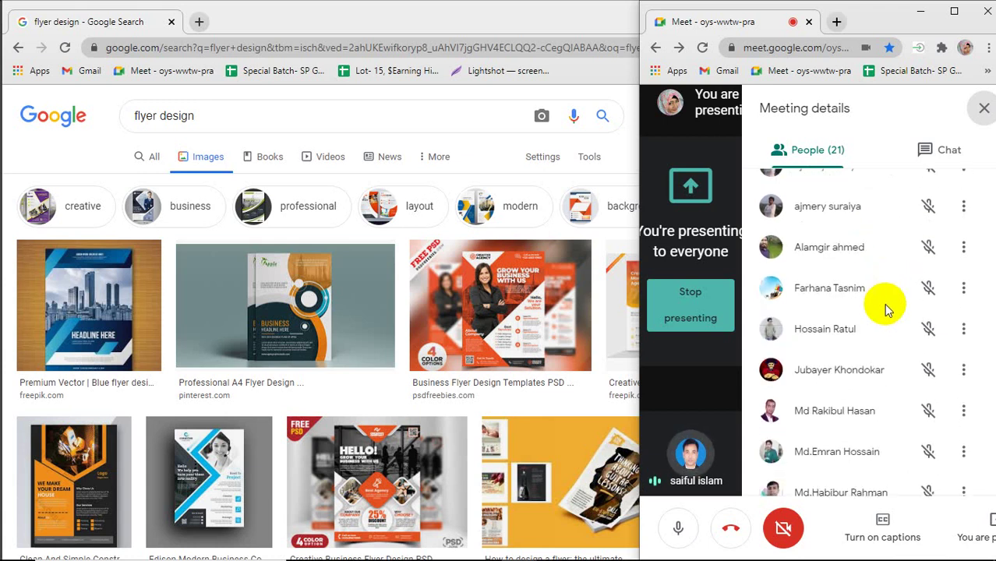
scroll(888, 310, "down", 2)
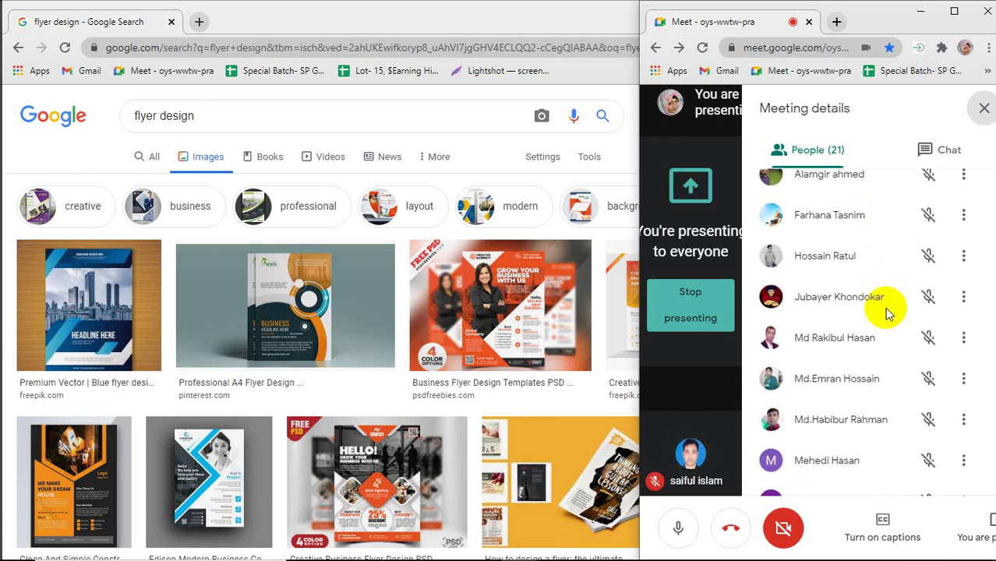
scroll(885, 307, "down", 4)
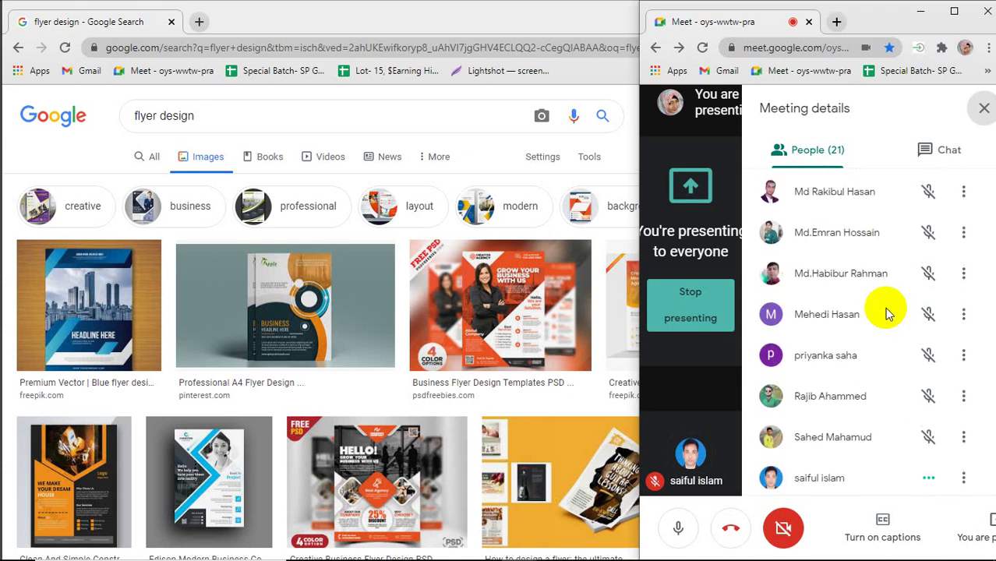
scroll(885, 312, "down", 2)
scroll(884, 307, "down", 2)
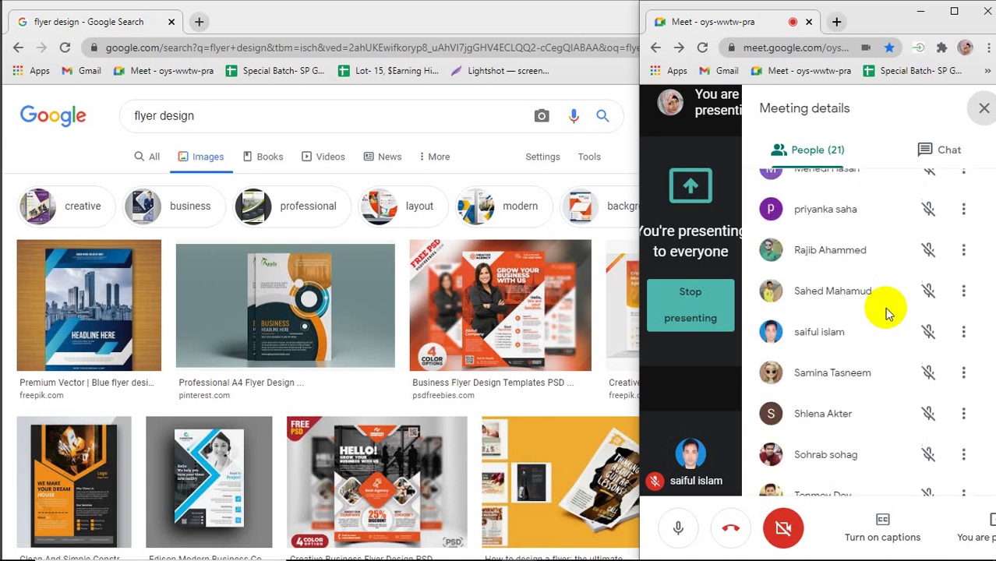
left_click(982, 108)
left_click(458, 29)
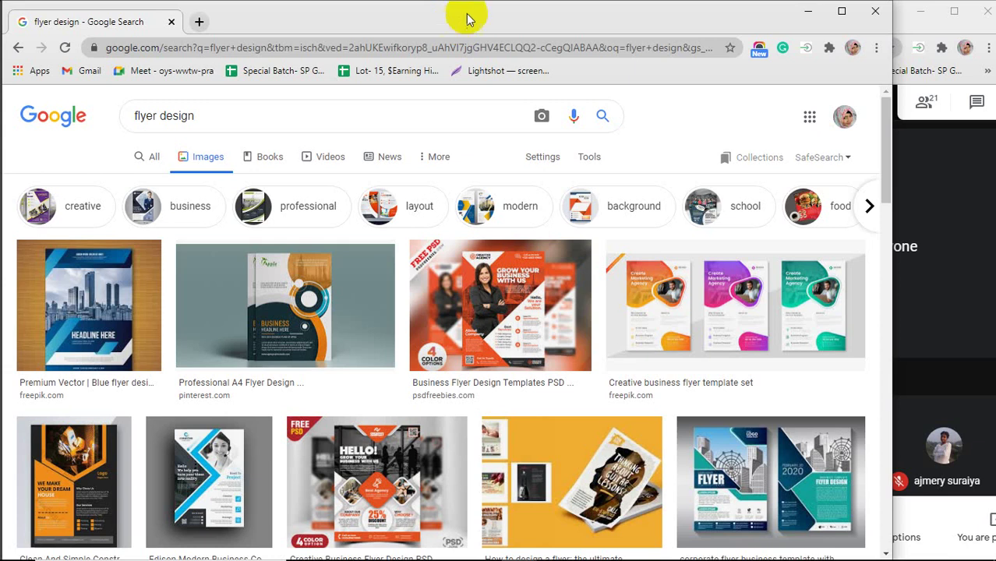
mouse_move(886, 547)
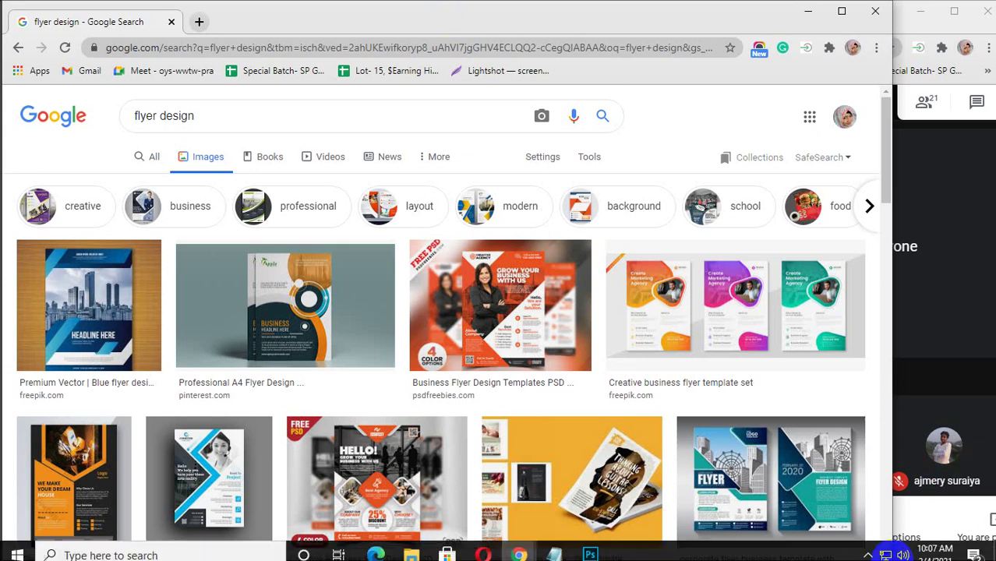
left_click(928, 335)
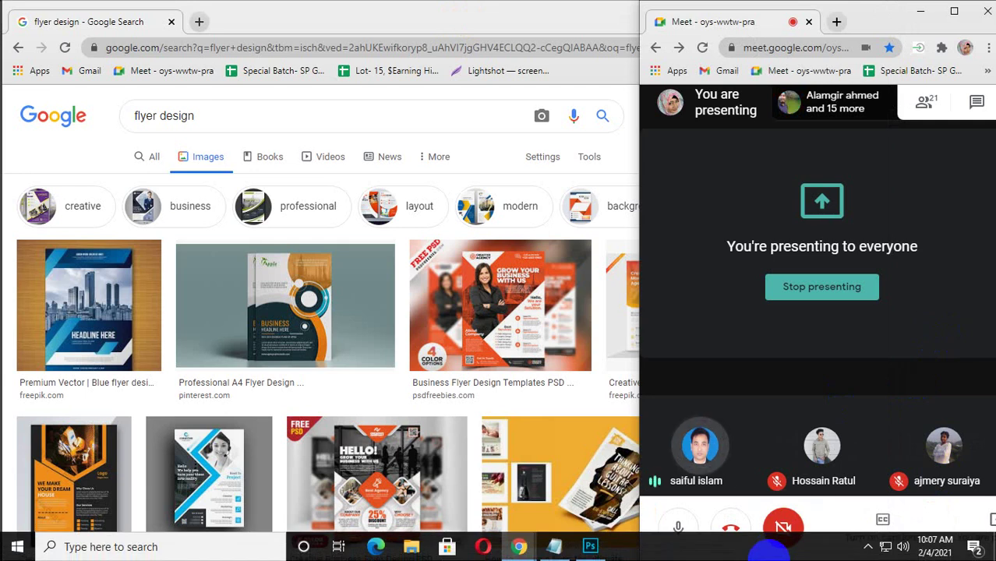
left_click(871, 552)
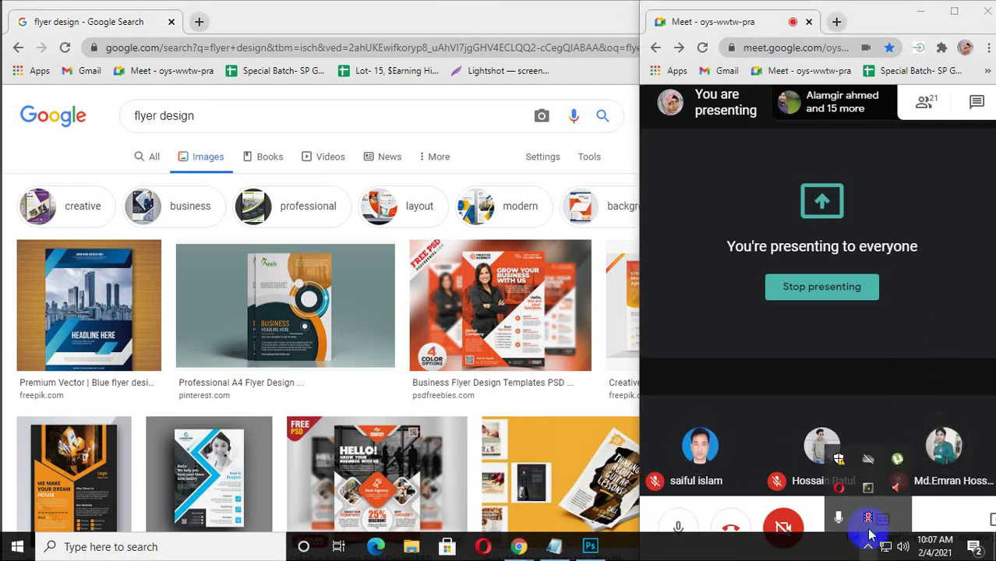
left_click(866, 526)
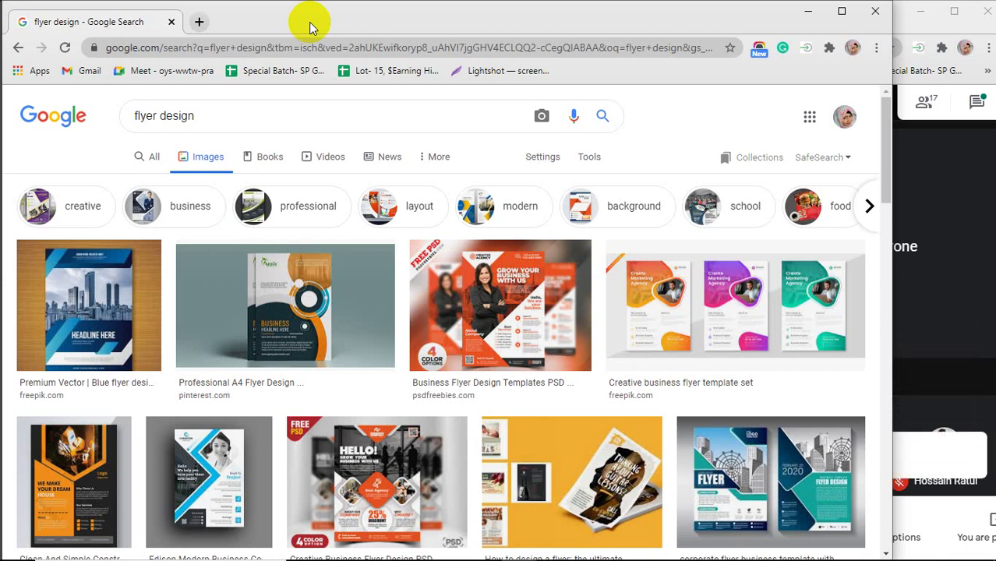
left_click(972, 200)
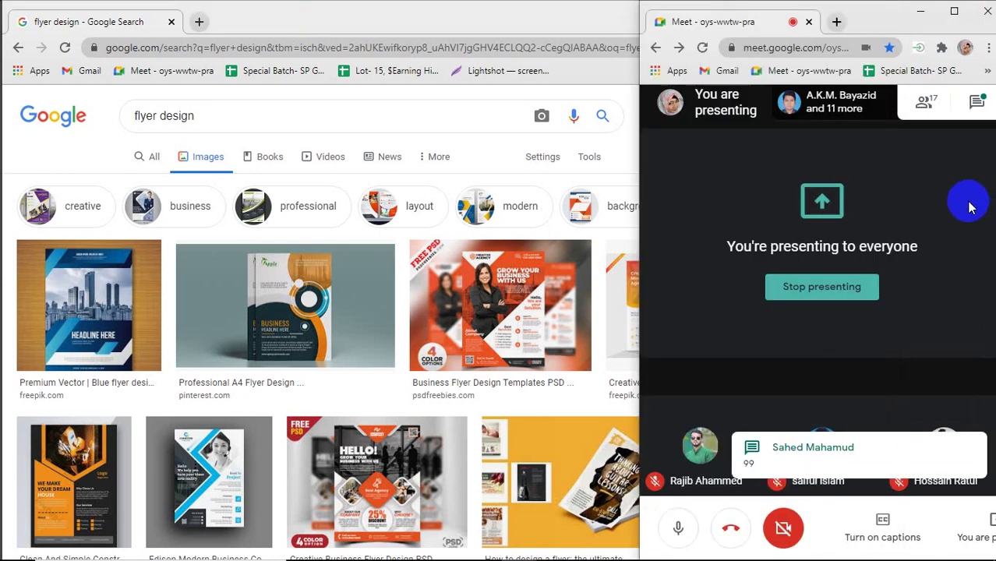
left_click(976, 102)
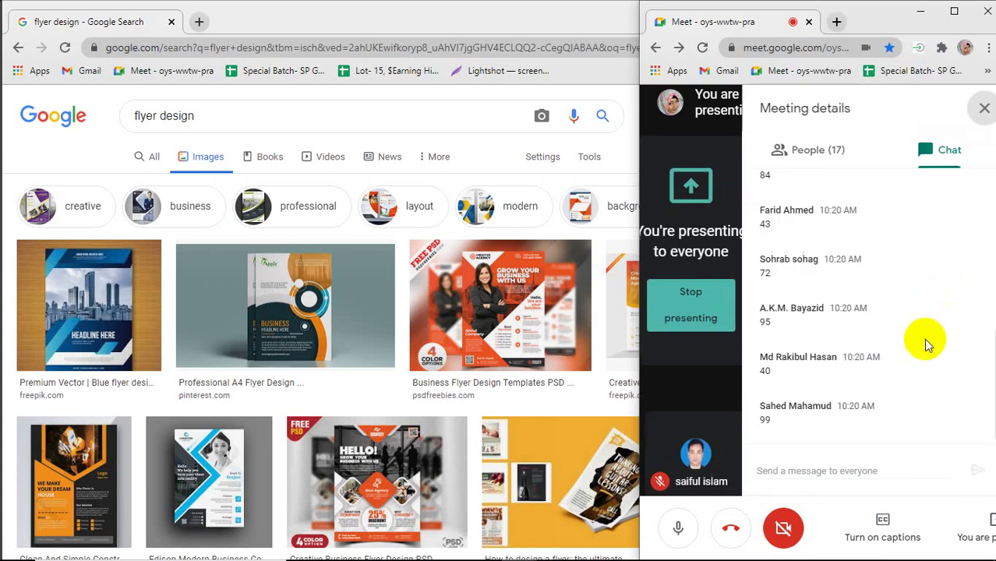
scroll(899, 361, "up", 3)
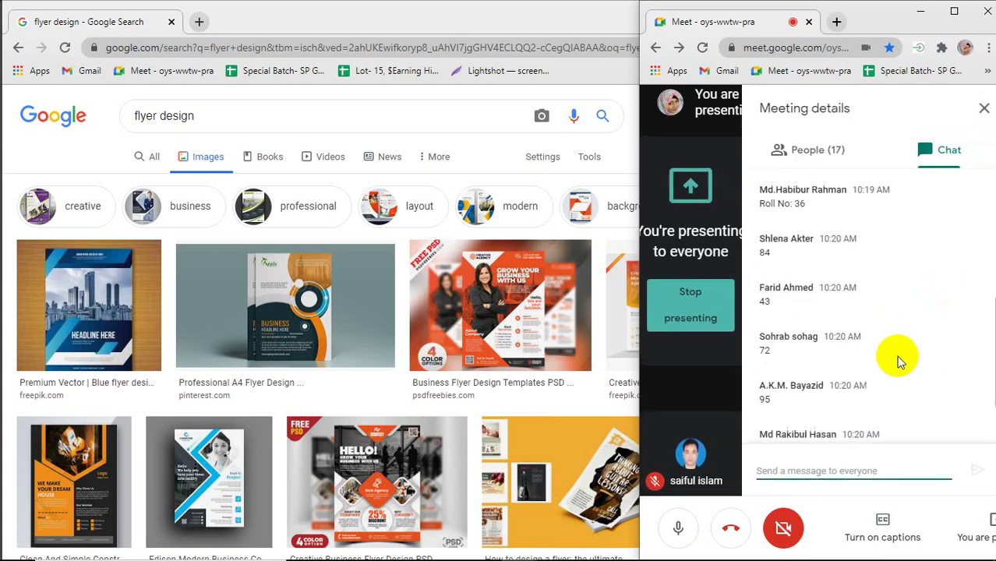
scroll(898, 361, "up", 3)
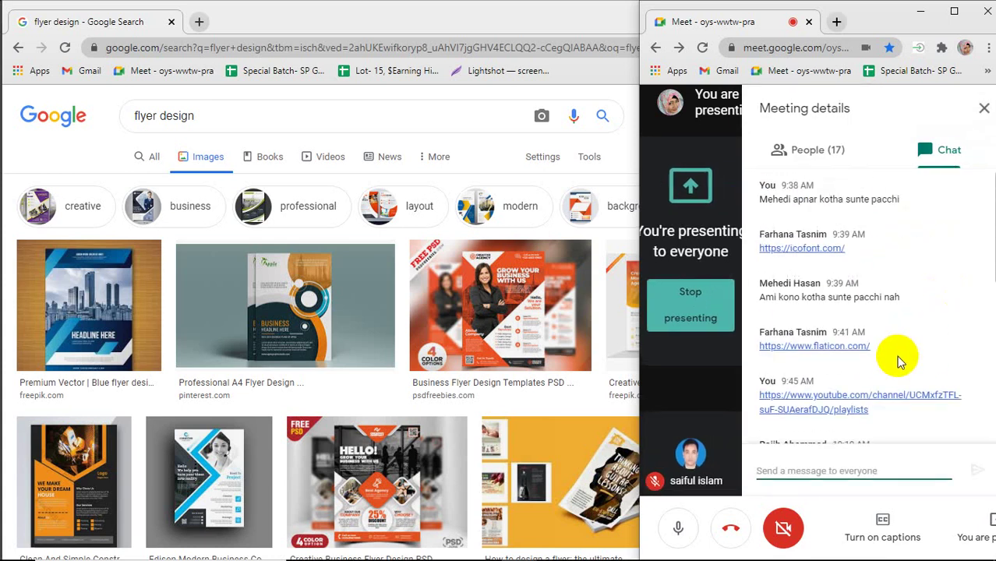
scroll(899, 361, "down", 5)
scroll(897, 360, "down", 2)
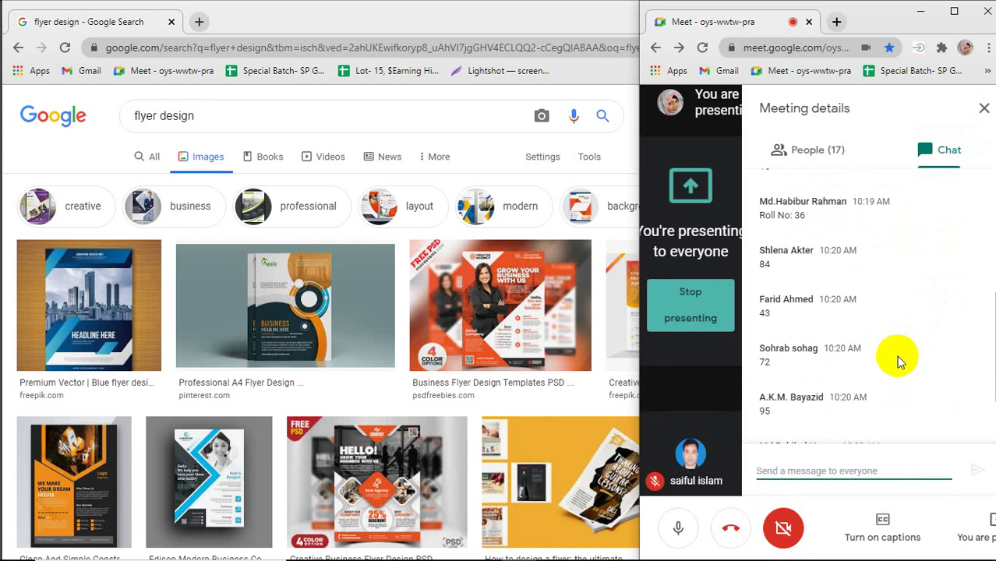
scroll(897, 361, "up", 2)
scroll(896, 355, "up", 2)
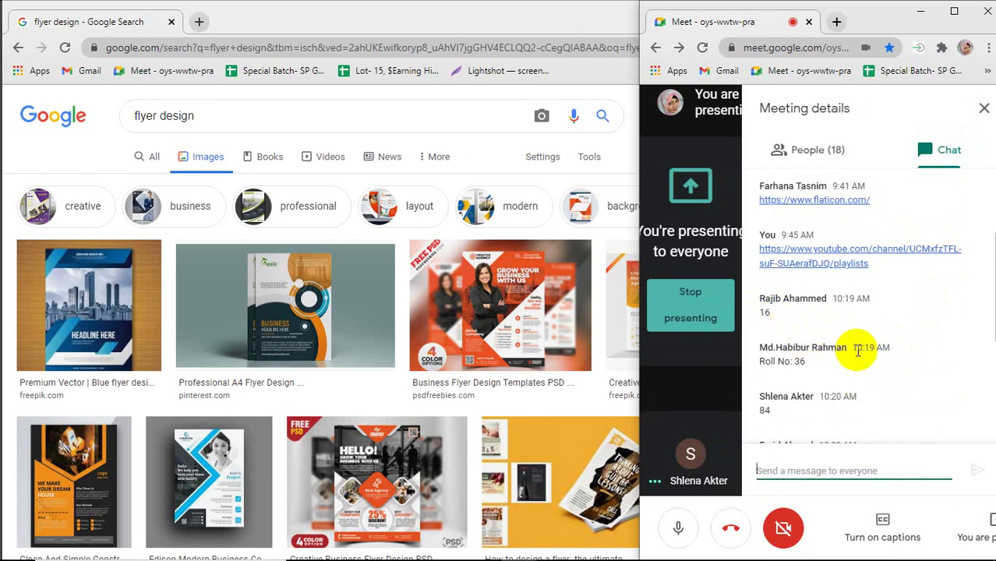
scroll(858, 354, "down", 3)
scroll(858, 355, "down", 1)
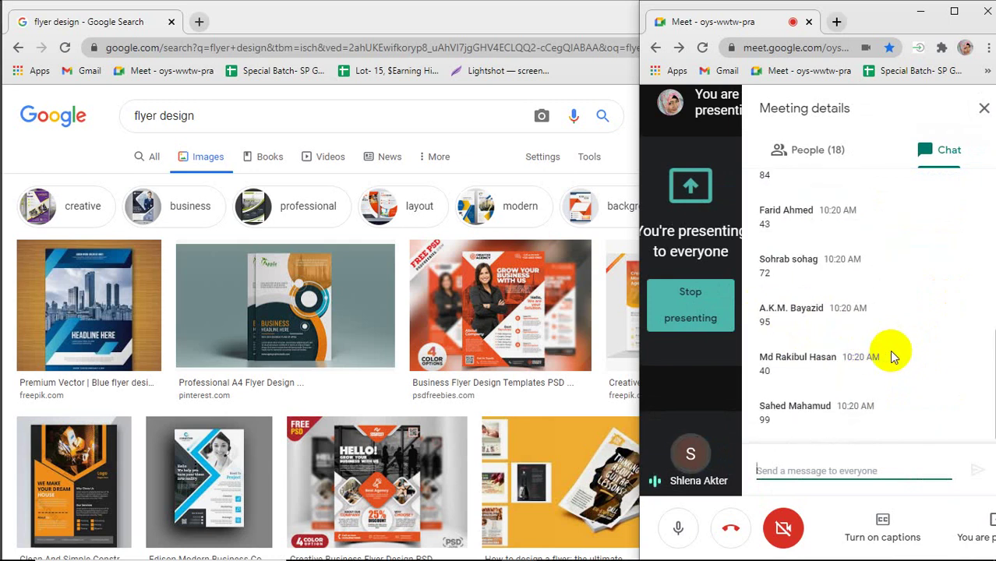
scroll(925, 378, "up", 10)
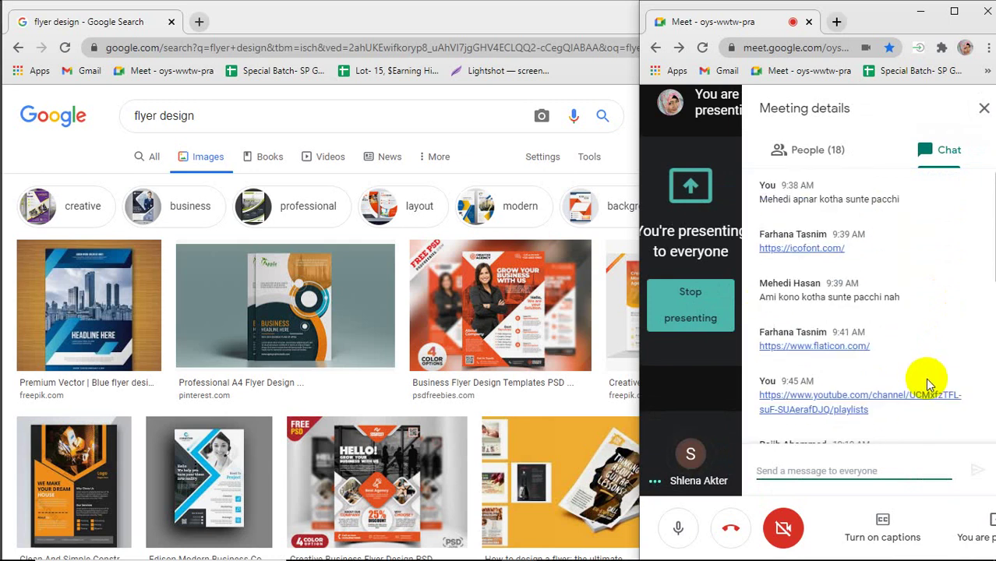
left_click(985, 109)
left_click(434, 19)
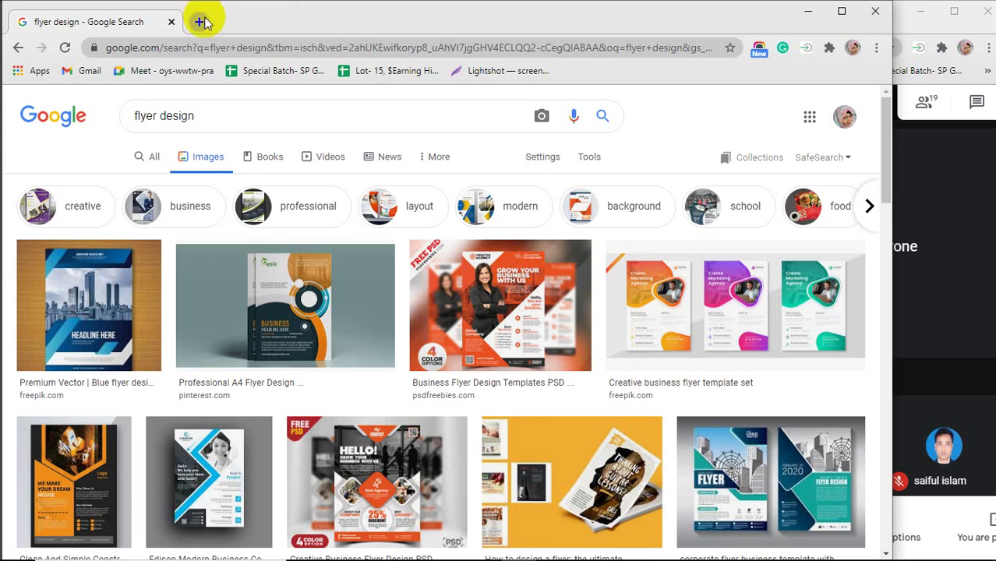
Search for 'flyer design standard size' and preview the Flyer Size Guide image.
left_click(213, 123)
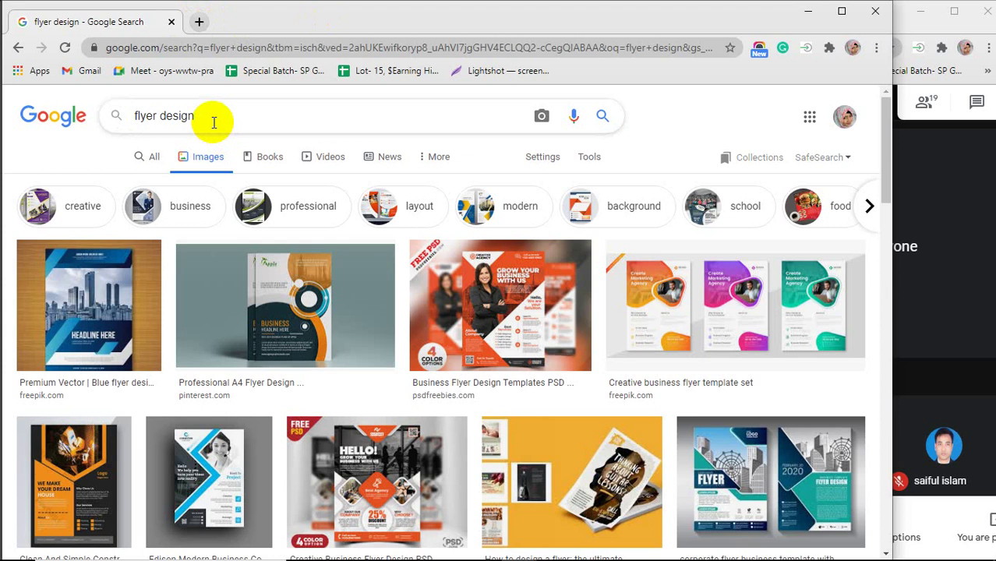
type("s")
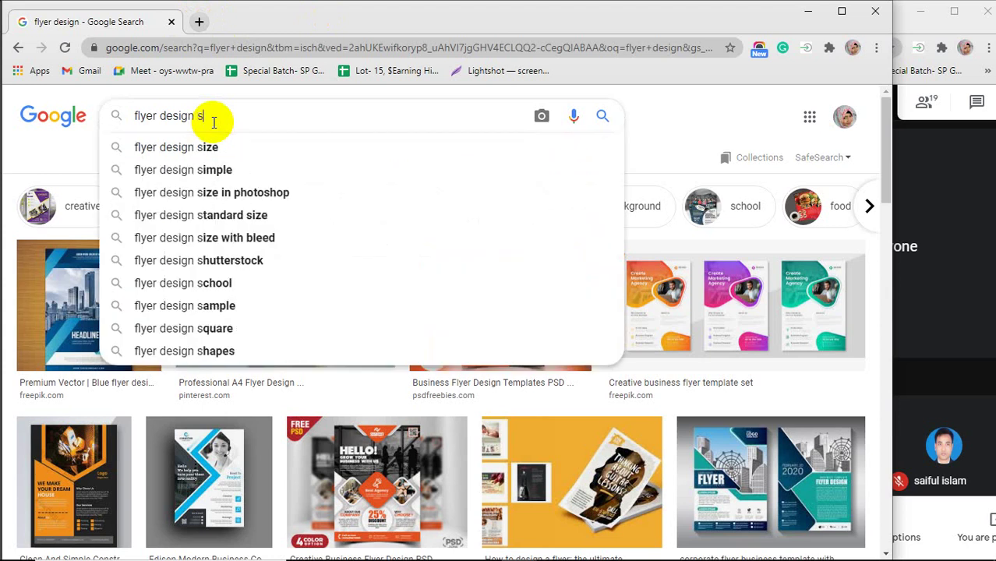
key("BackSpace")
key("BackSpace")
type("sta")
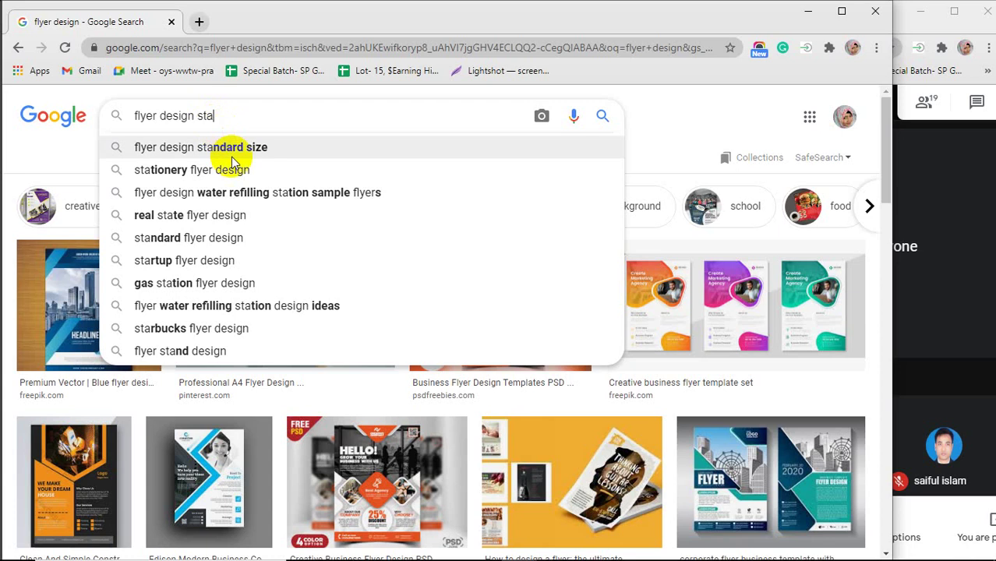
left_click(231, 147)
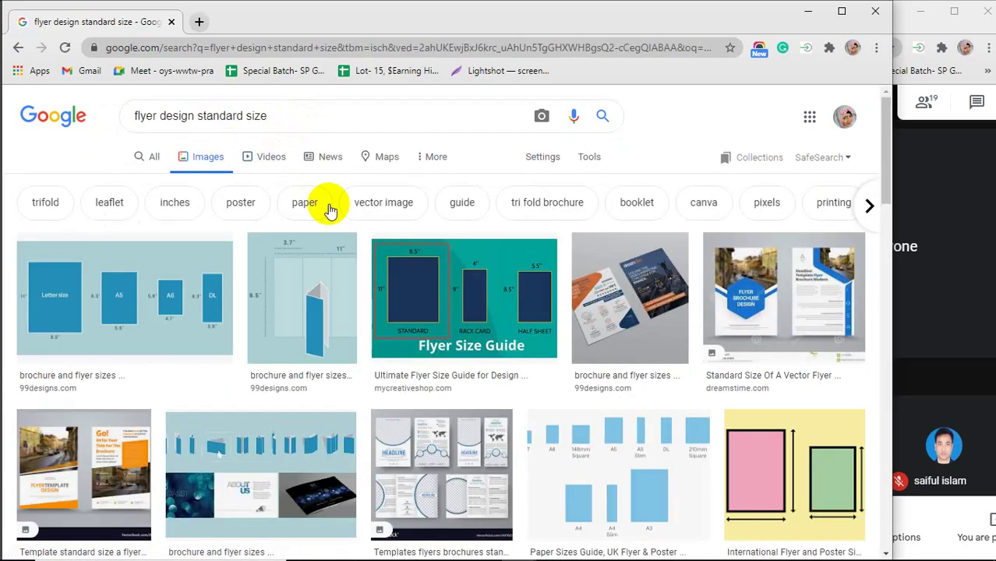
left_click(389, 290)
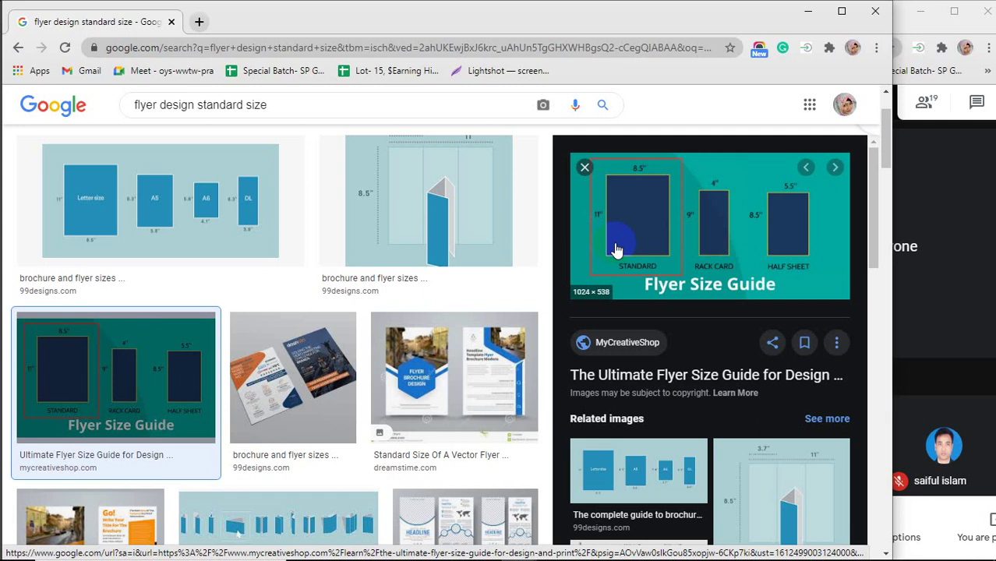
Preview the Paper Sizes Guide image, then the 99designs Letter, A5, A6 and DL size chart.
scroll(156, 341, "down", 3)
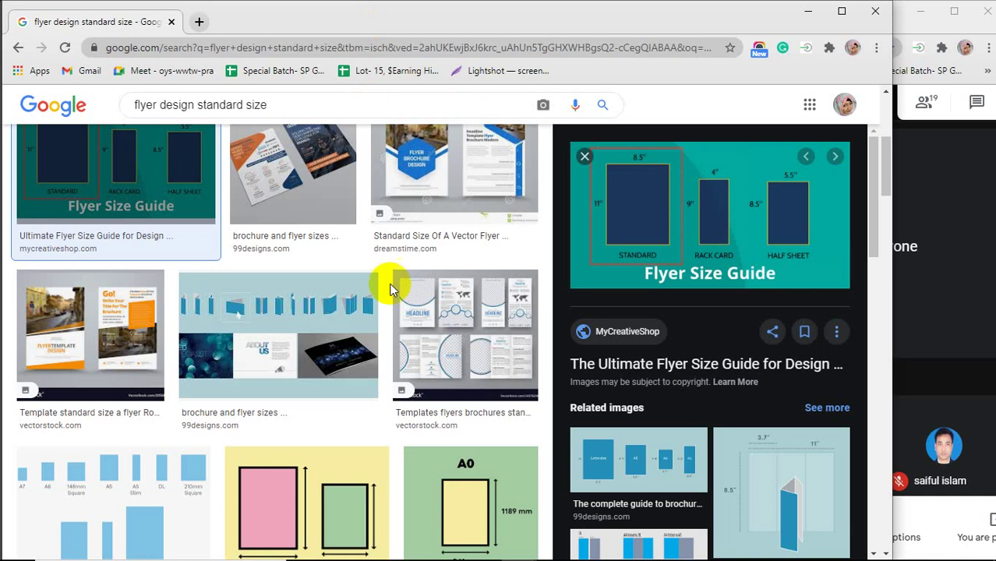
scroll(390, 296, "down", 1)
scroll(390, 296, "down", 2)
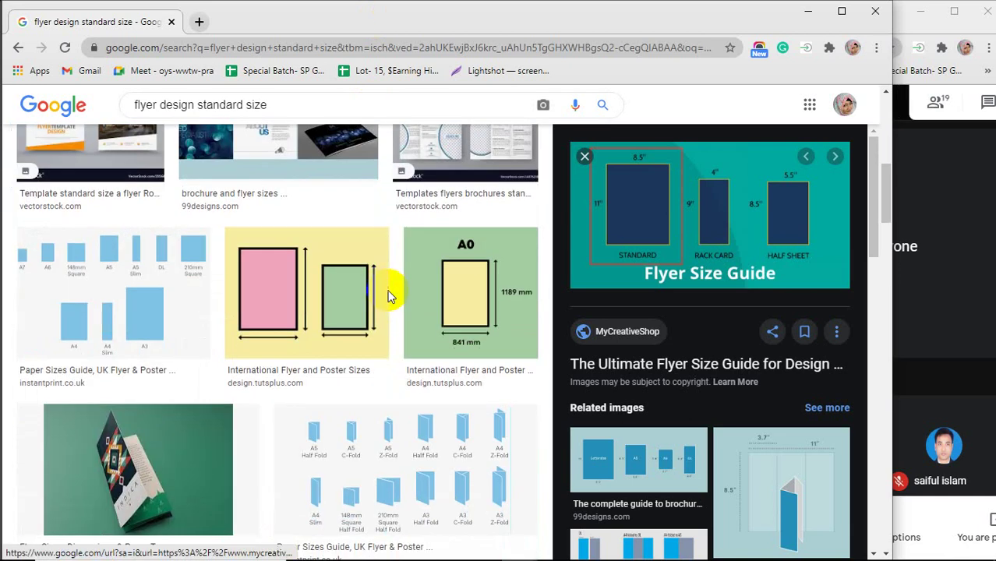
left_click(92, 291)
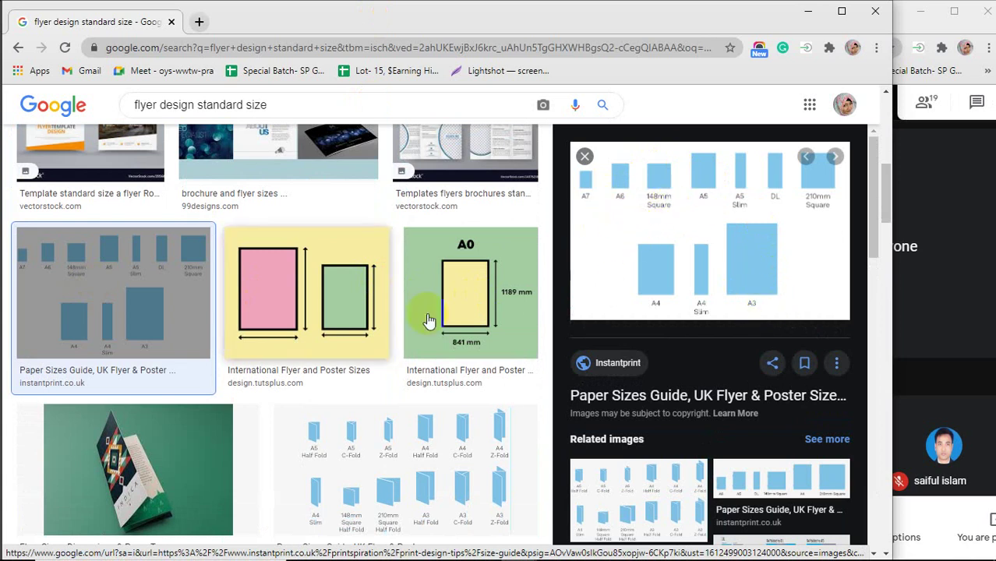
scroll(452, 366, "down", 2)
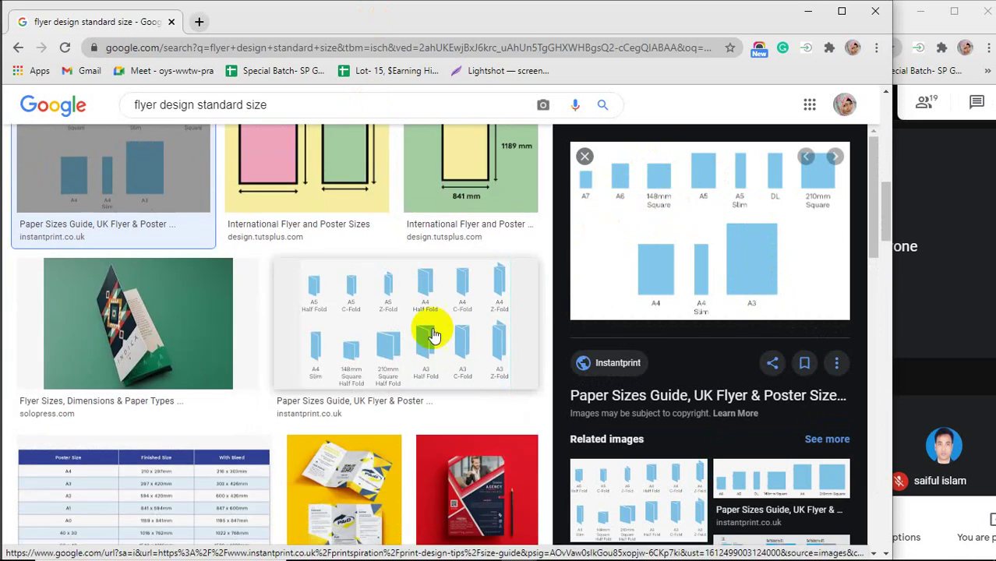
scroll(427, 336, "up", 6)
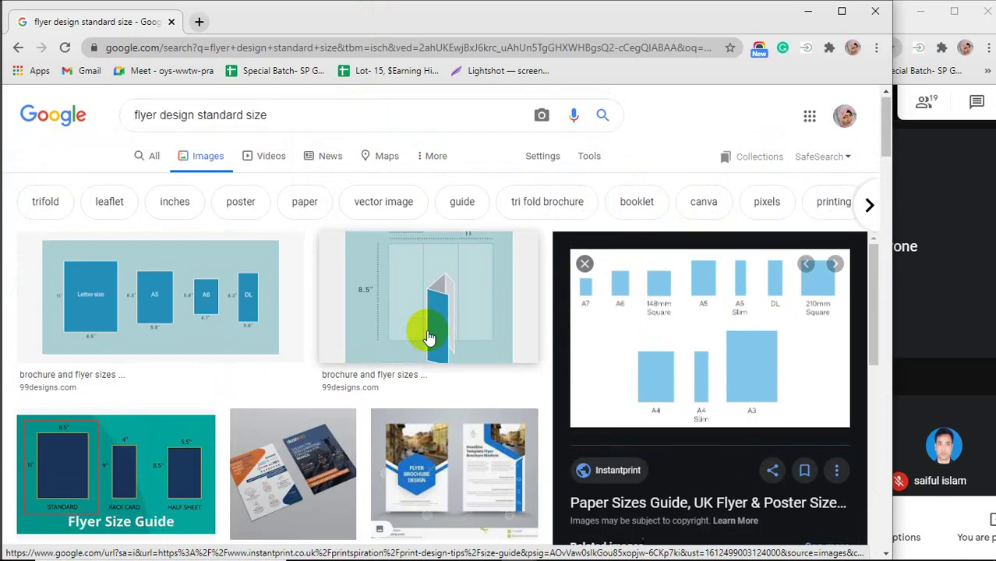
left_click(205, 306)
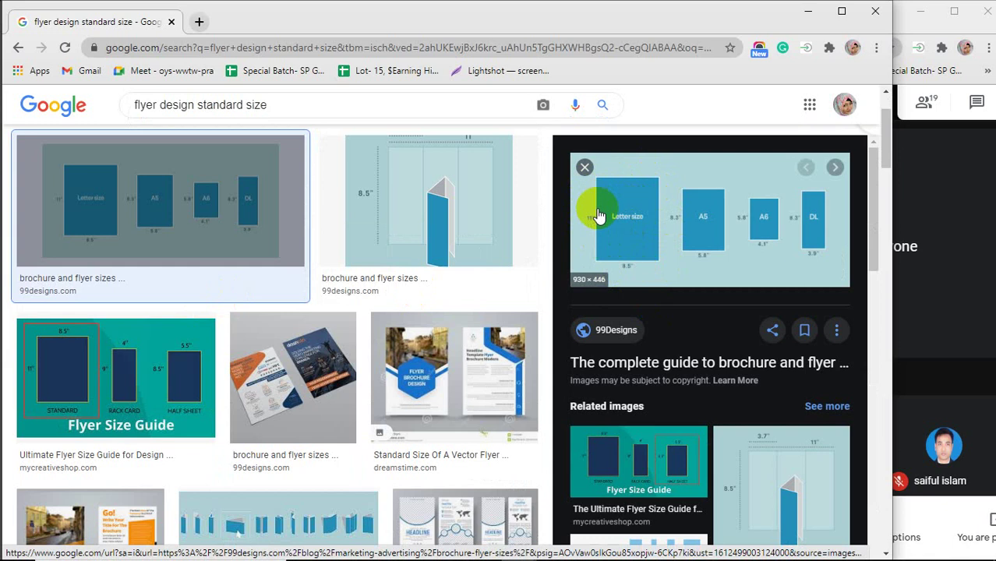
Search for just 'flyer design' and preview the first results, including the vecteezy corporate flyer template.
left_click_drag(266, 104, 189, 104)
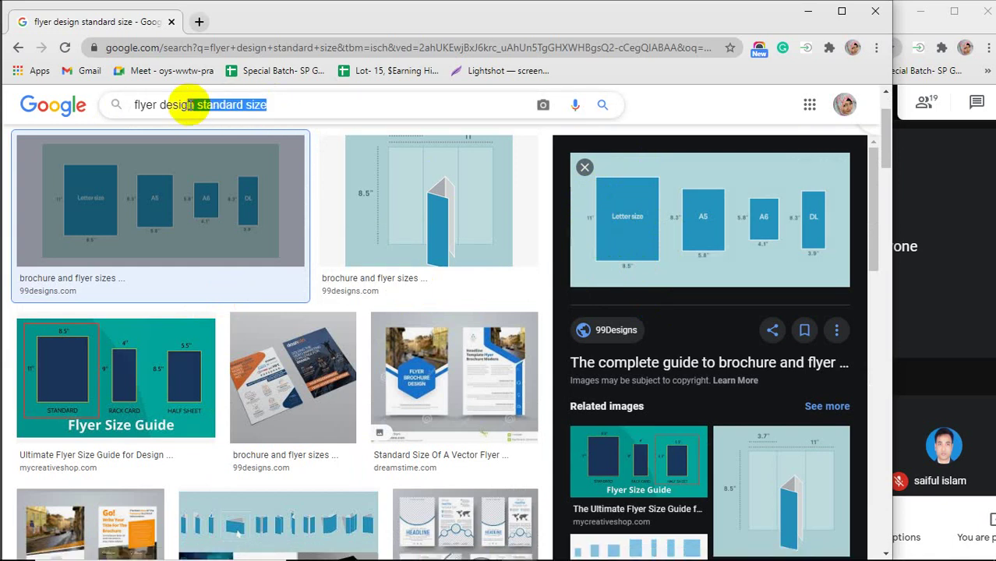
key("BackSpace")
key("Return")
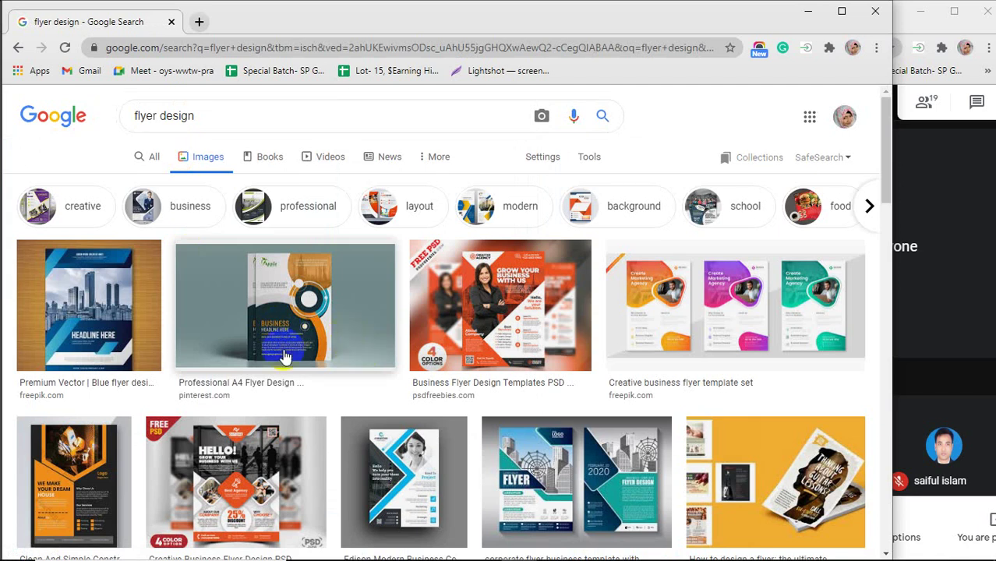
left_click(300, 268)
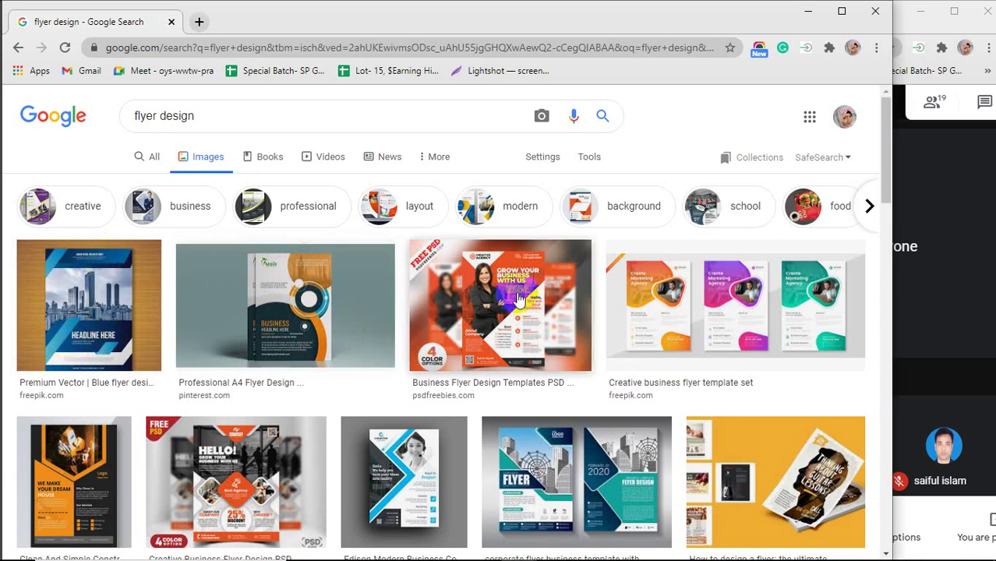
left_click(510, 320)
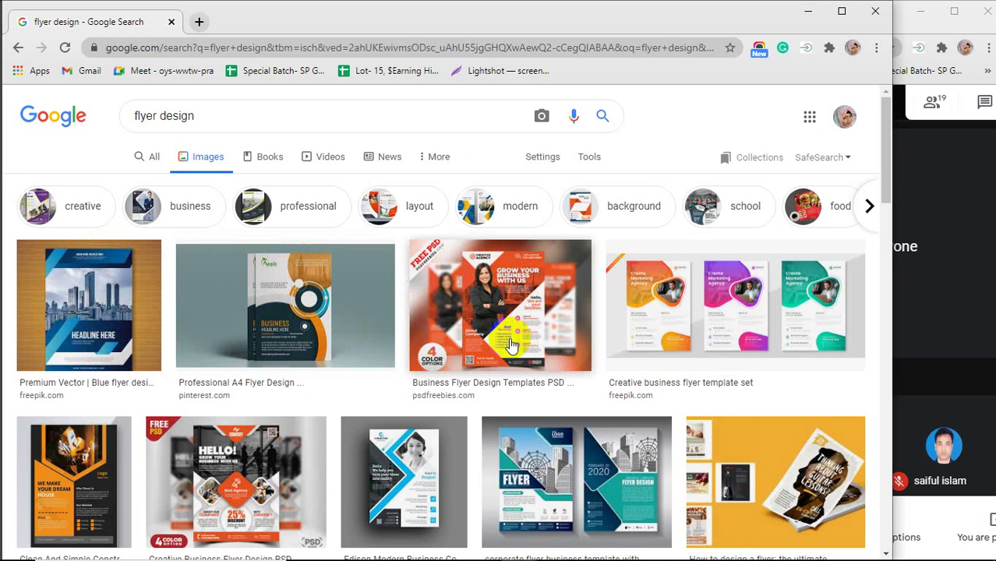
scroll(510, 345, "down", 2)
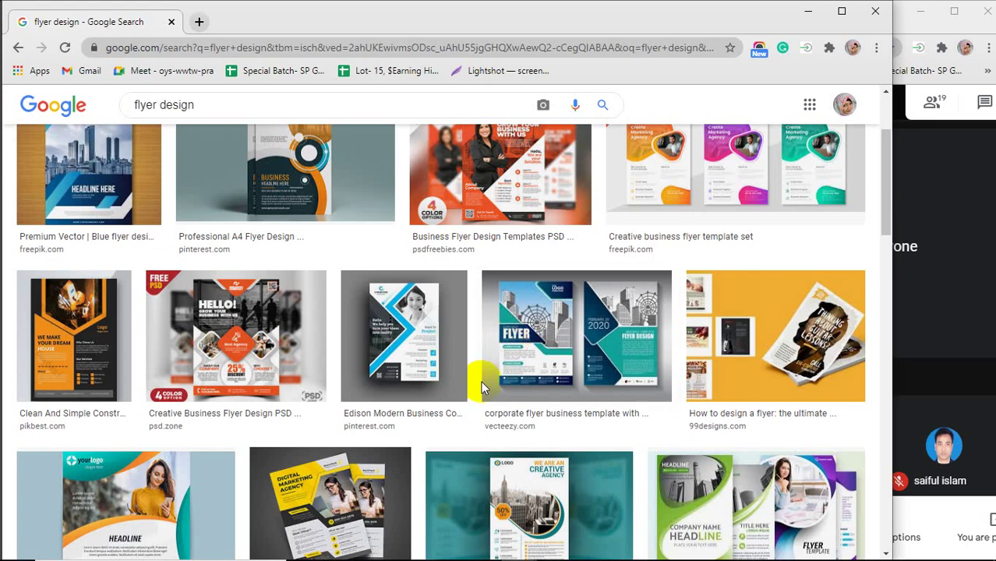
left_click(528, 357)
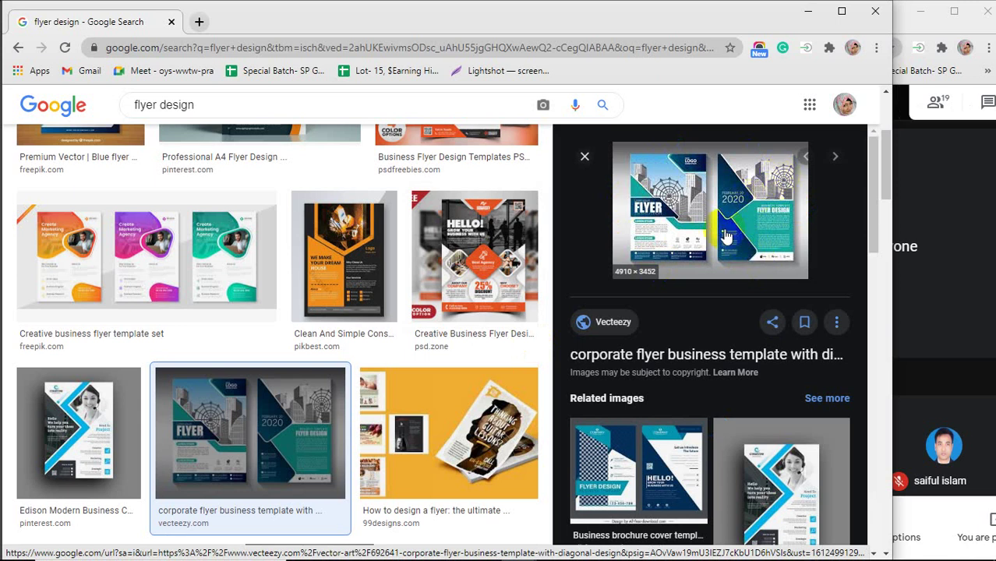
Preview the Creative Business PSD, Behance, green Professional and High Quality flyer samples, then minimize Chrome.
left_click(496, 265)
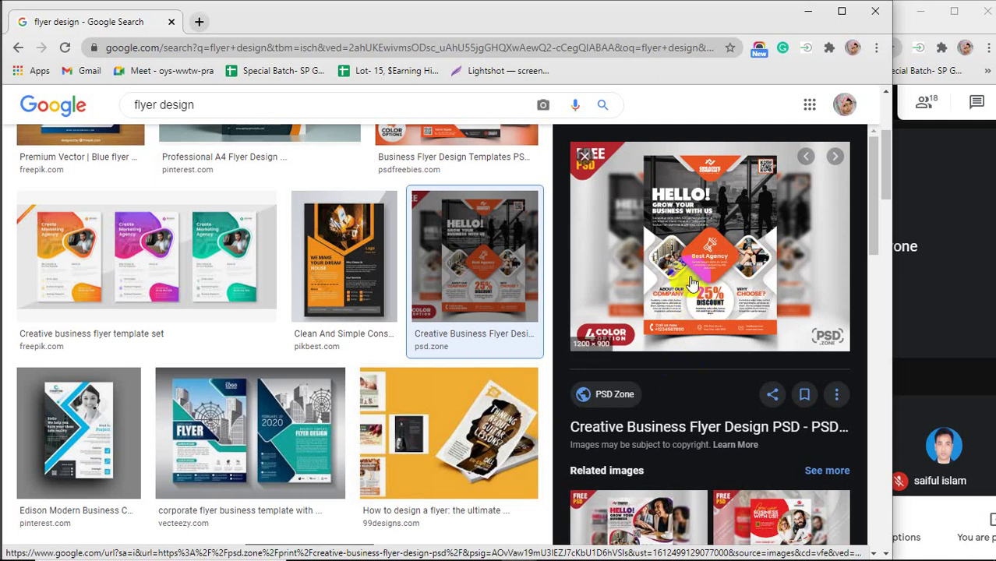
scroll(700, 261, "down", 3)
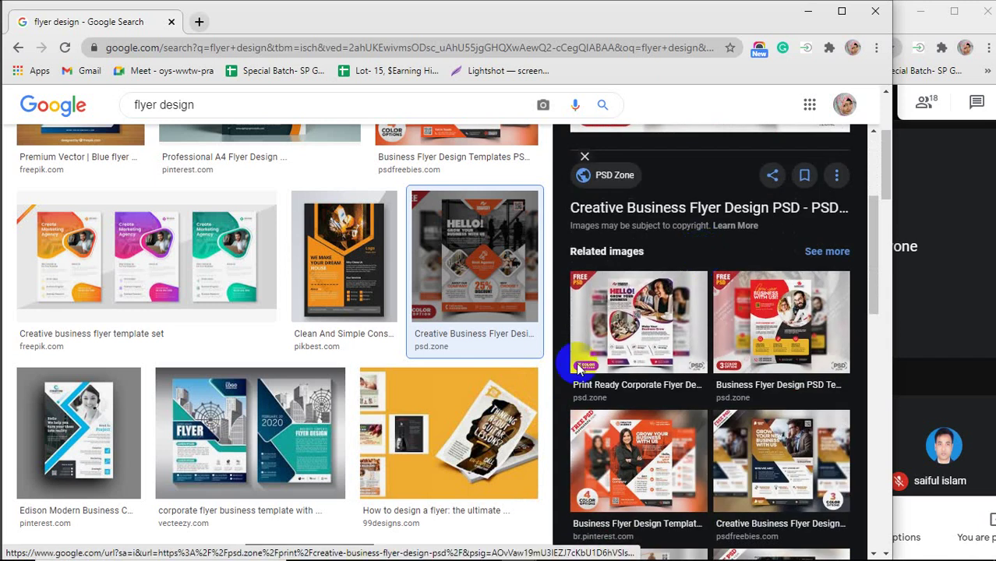
scroll(273, 327, "down", 2)
scroll(273, 327, "down", 3)
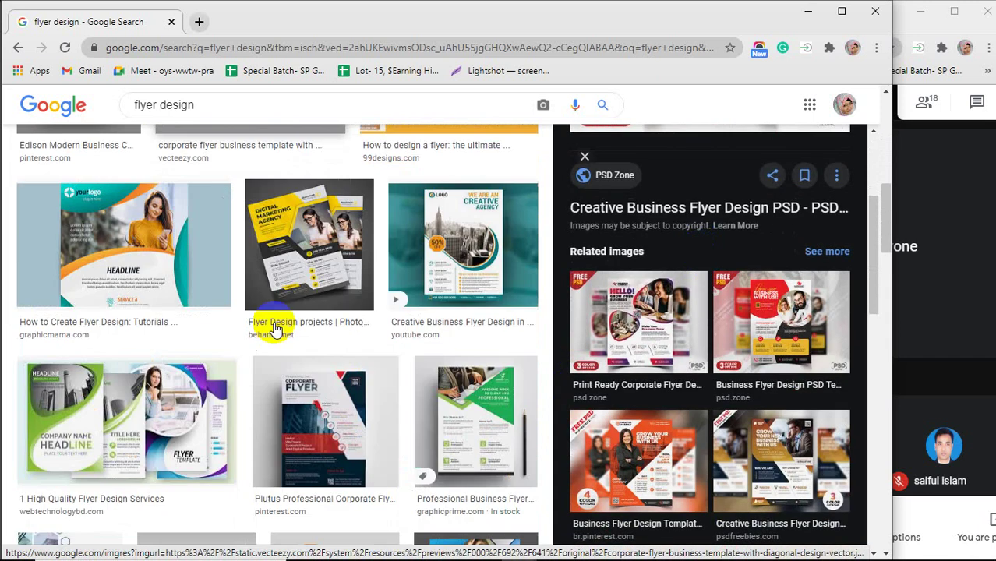
left_click(311, 253)
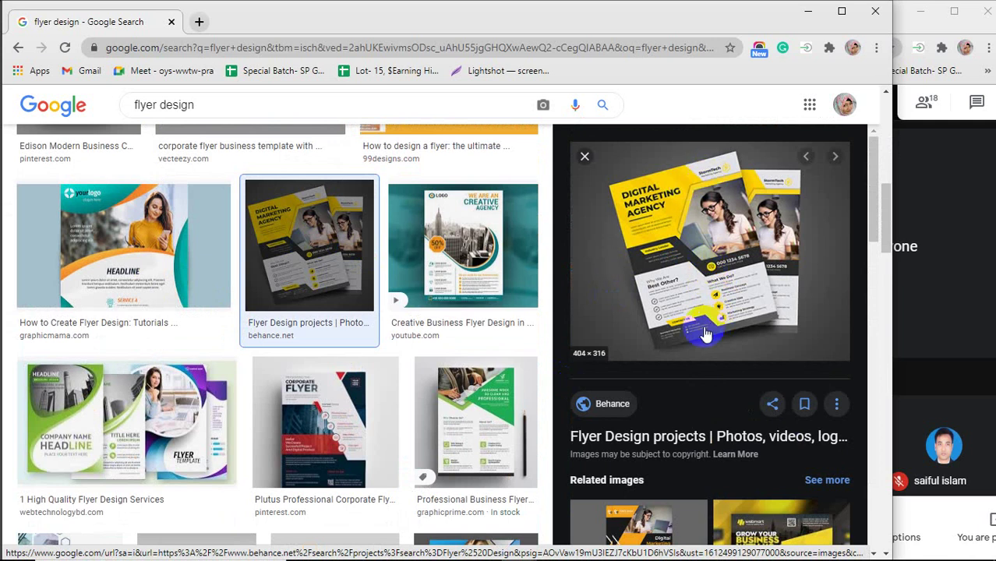
left_click(481, 413)
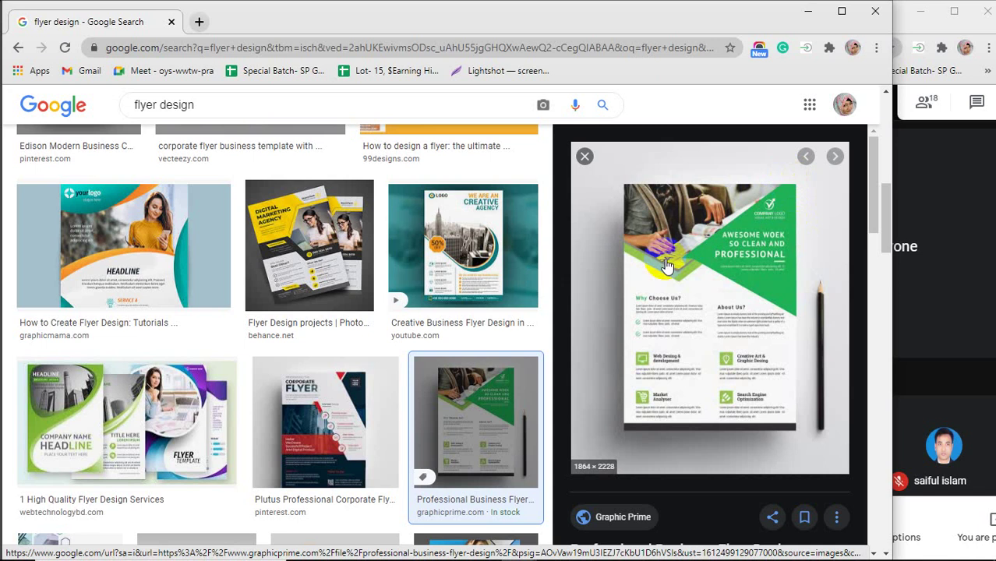
scroll(296, 392, "down", 1)
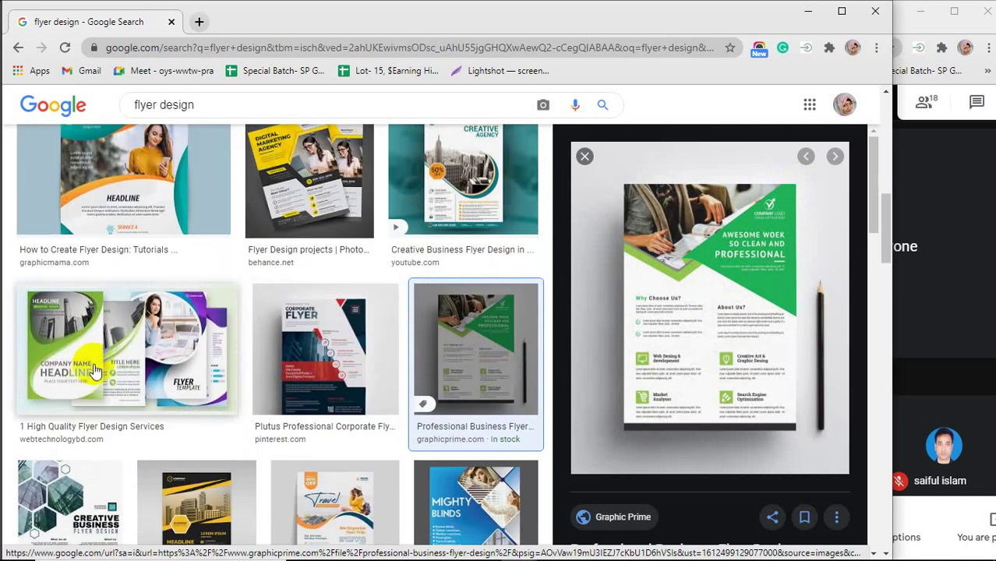
left_click(90, 369)
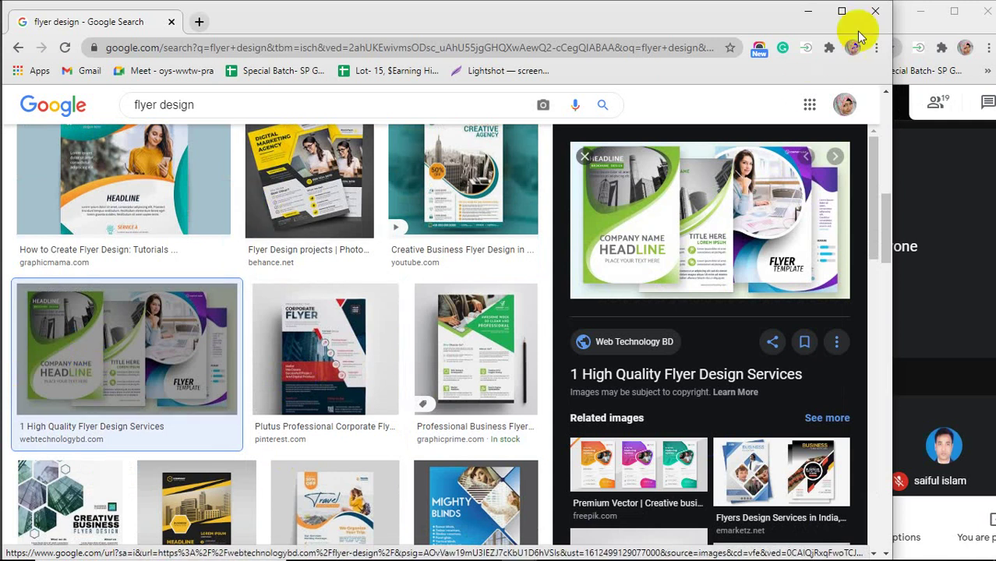
left_click(808, 11)
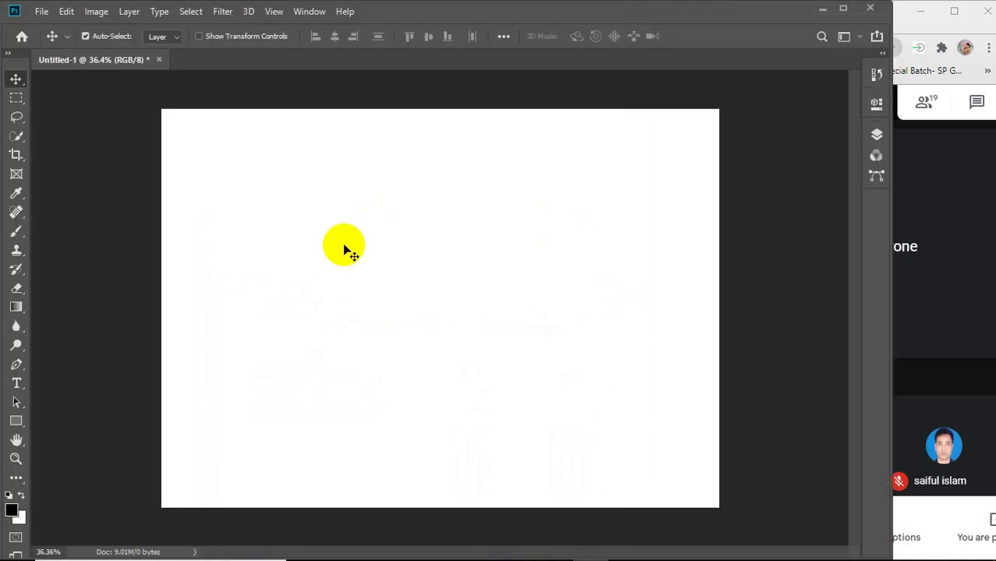
Close Untitled-1 without saving and start a new document named 'flyer design'.
left_click(162, 66)
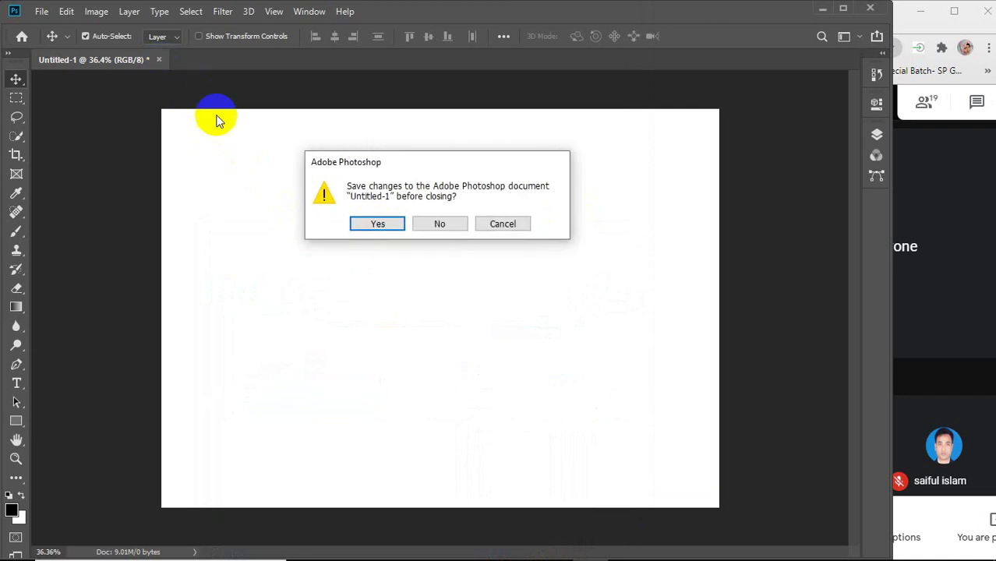
left_click(441, 225)
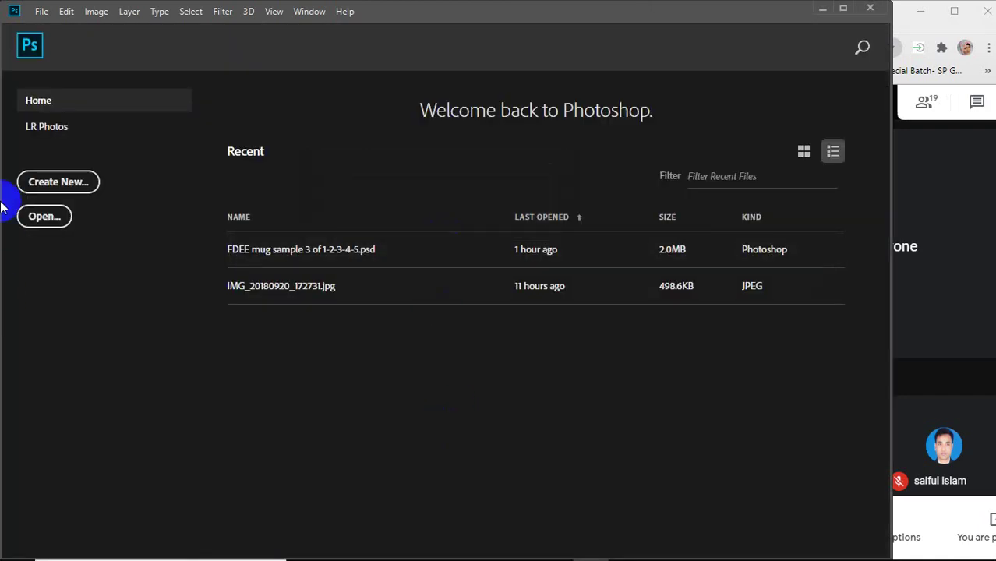
left_click(61, 182)
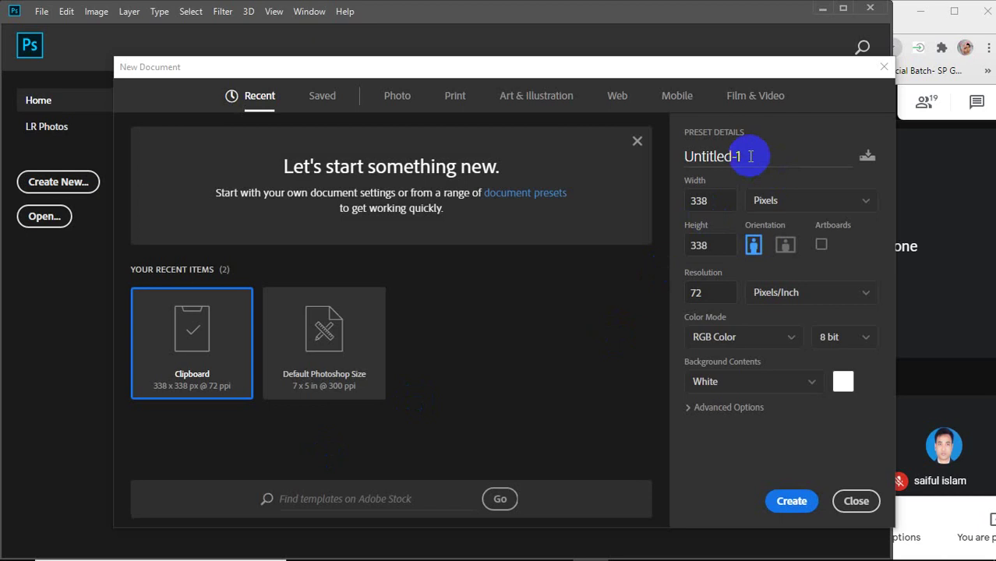
left_click(696, 157)
left_click_drag(695, 159, 676, 170)
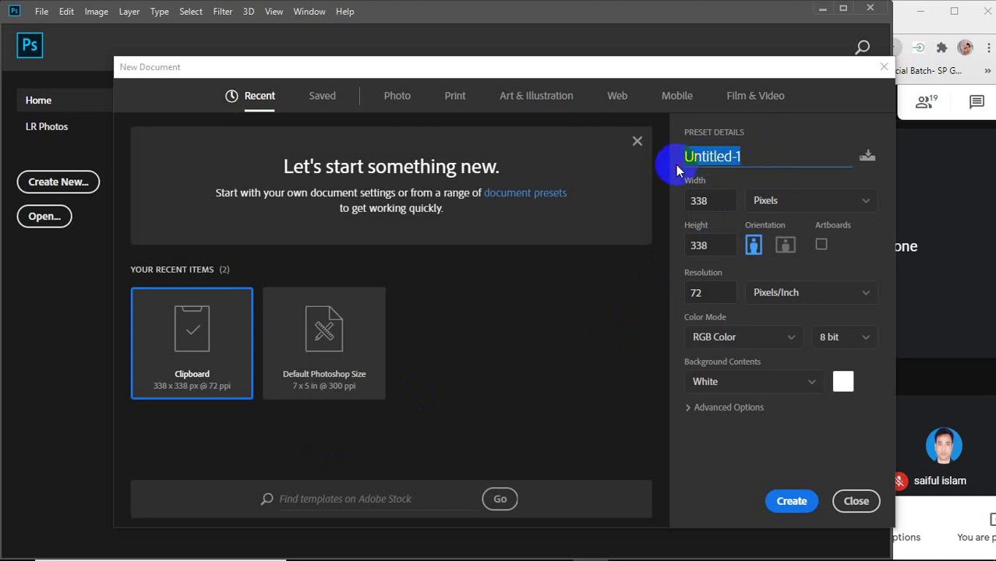
type("flyer")
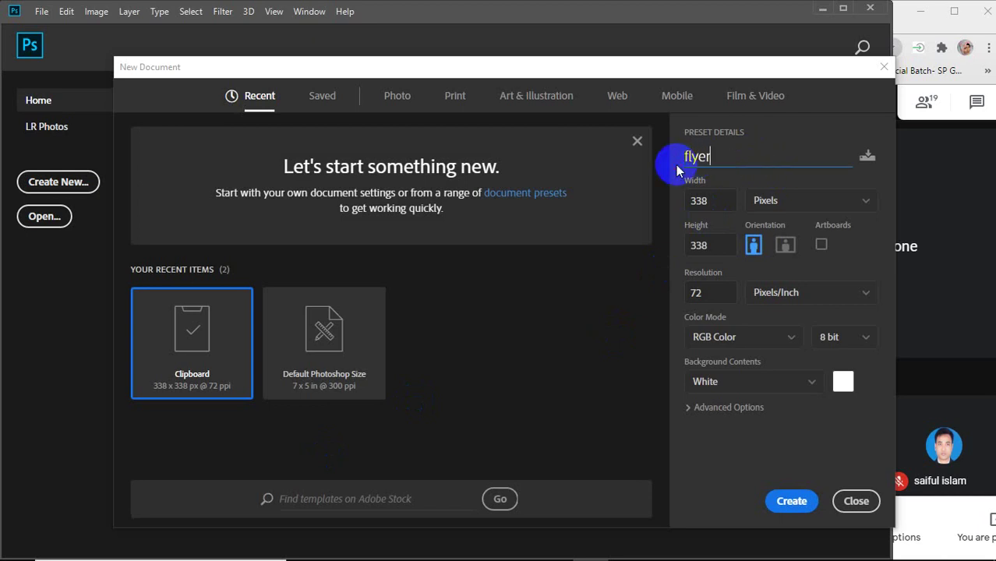
type(" design")
Set the size to 8.5 x 11 inches at 300 pixels/inch and create the document.
left_click(800, 201)
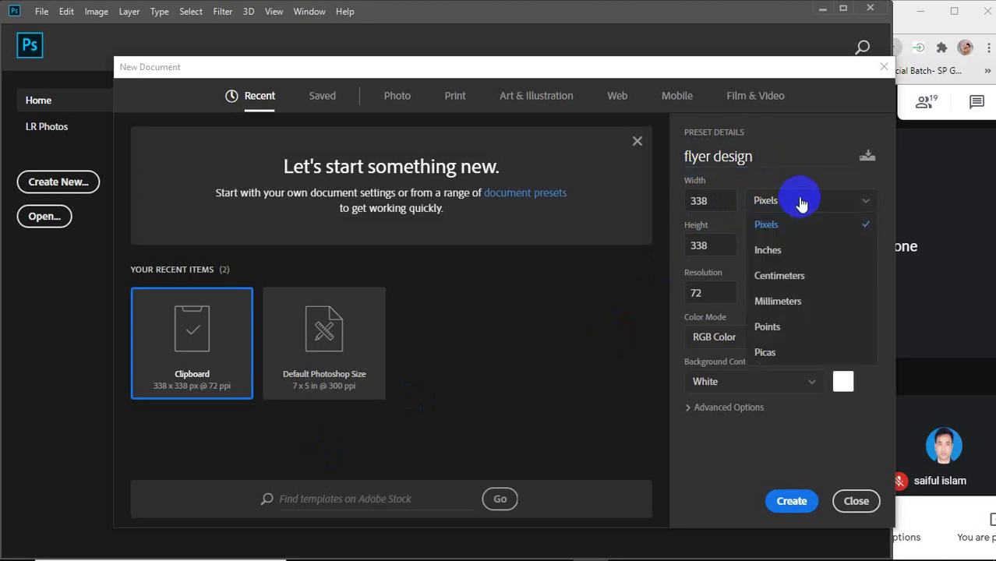
left_click(782, 250)
left_click(721, 202)
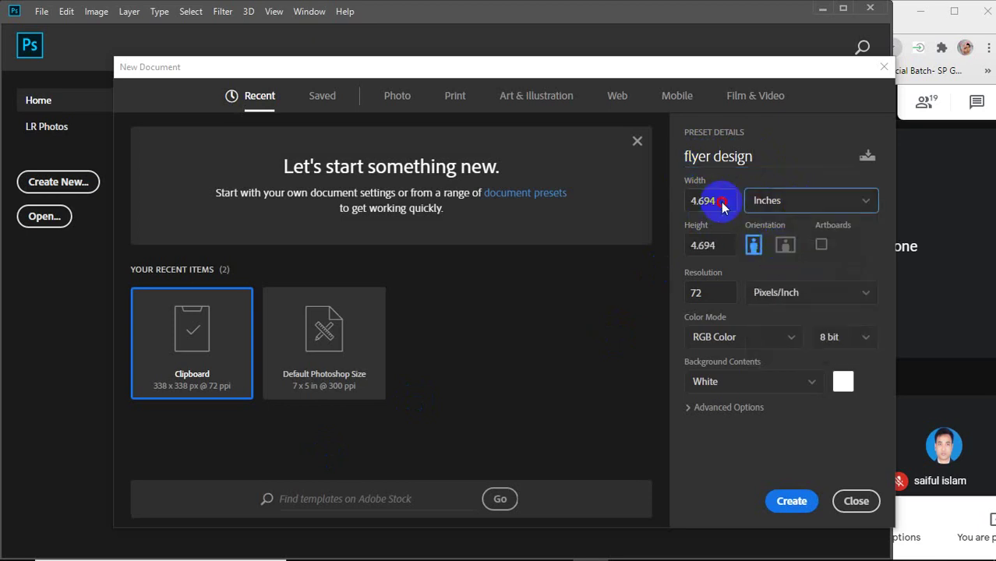
left_click_drag(722, 203, 688, 204)
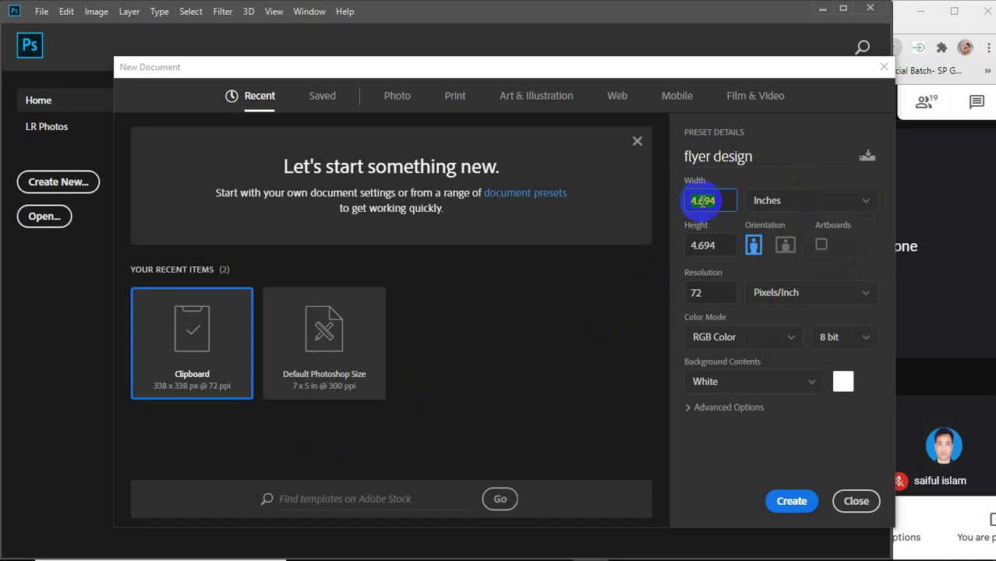
type("8.5")
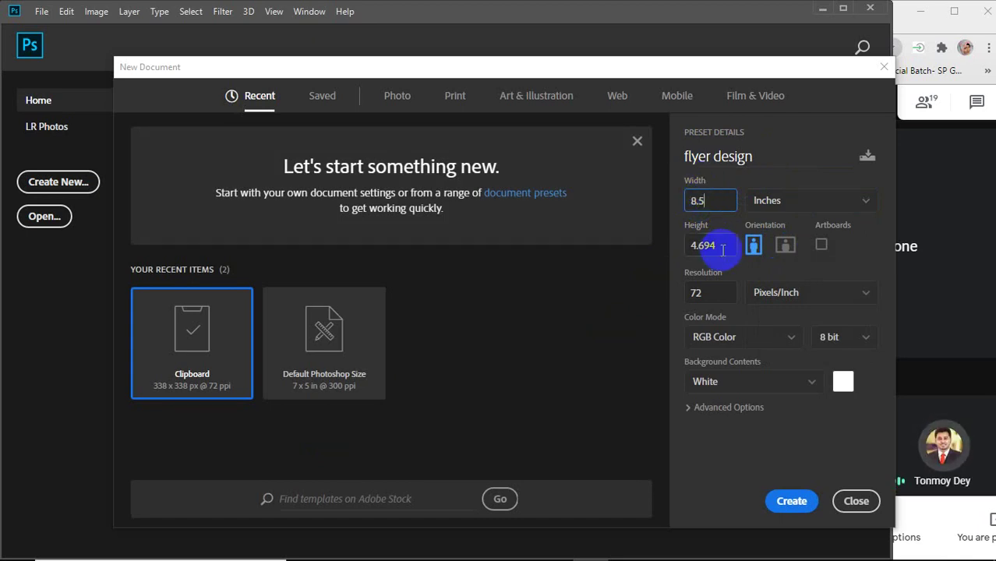
left_click_drag(728, 246, 655, 262)
type("11")
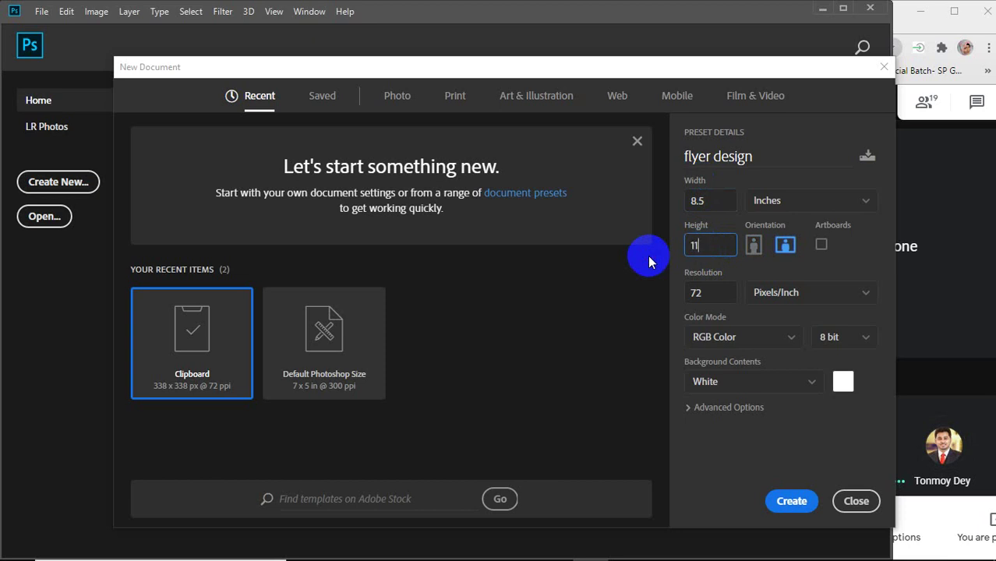
left_click_drag(721, 293, 628, 294)
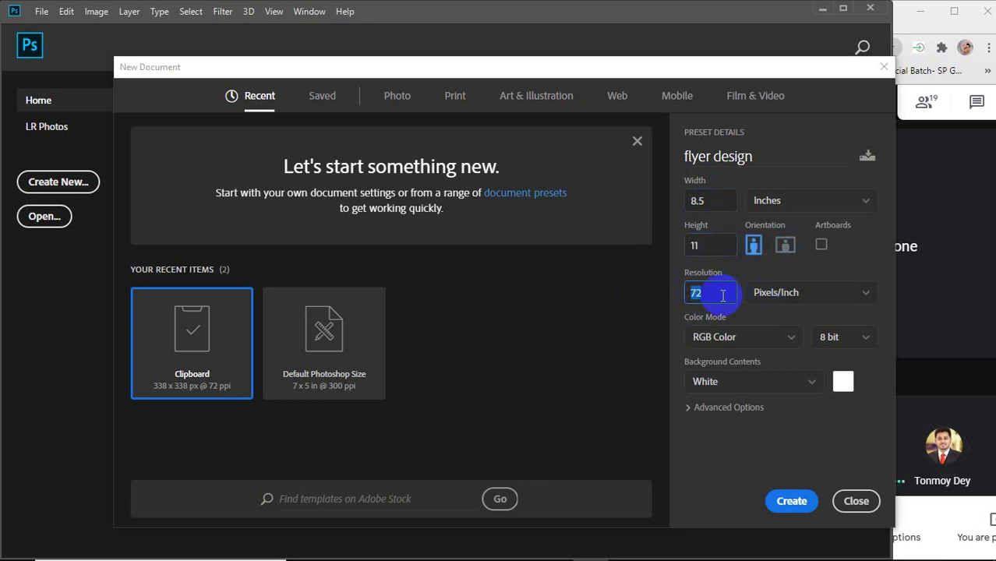
type("300")
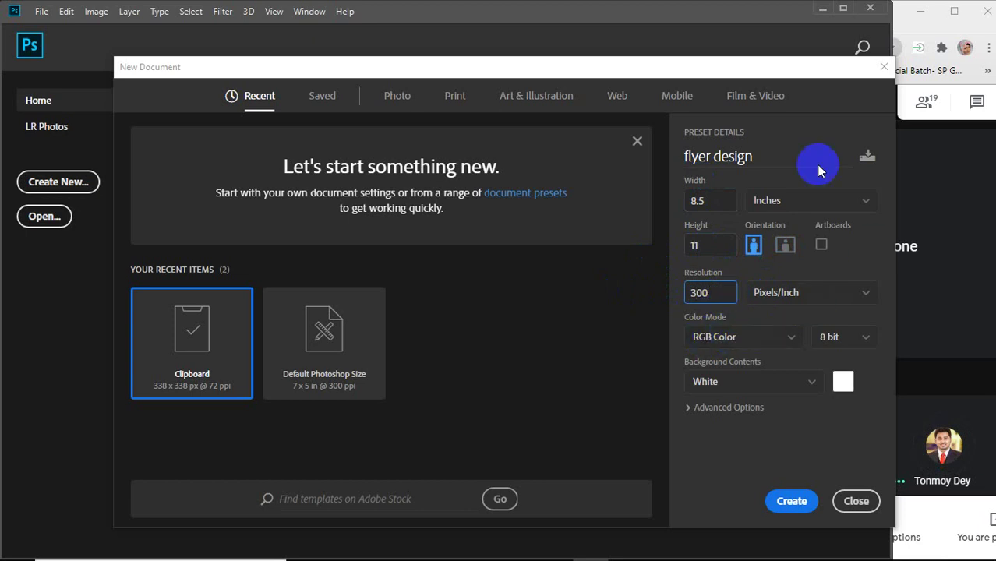
left_click(789, 503)
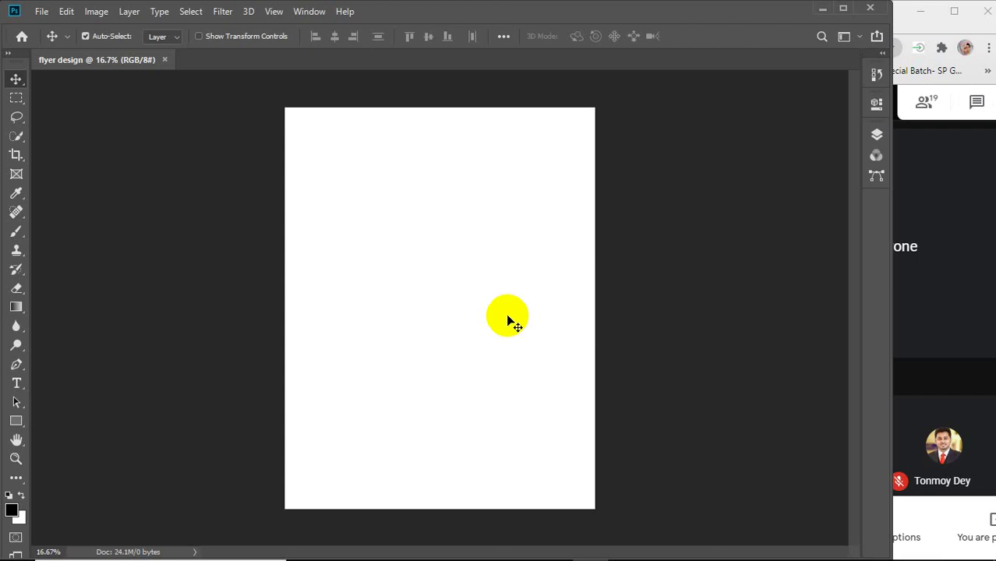
Try the Rectangle Tool on the blank flyer design canvas, then return to the Move Tool.
left_click(309, 98)
left_click(281, 169)
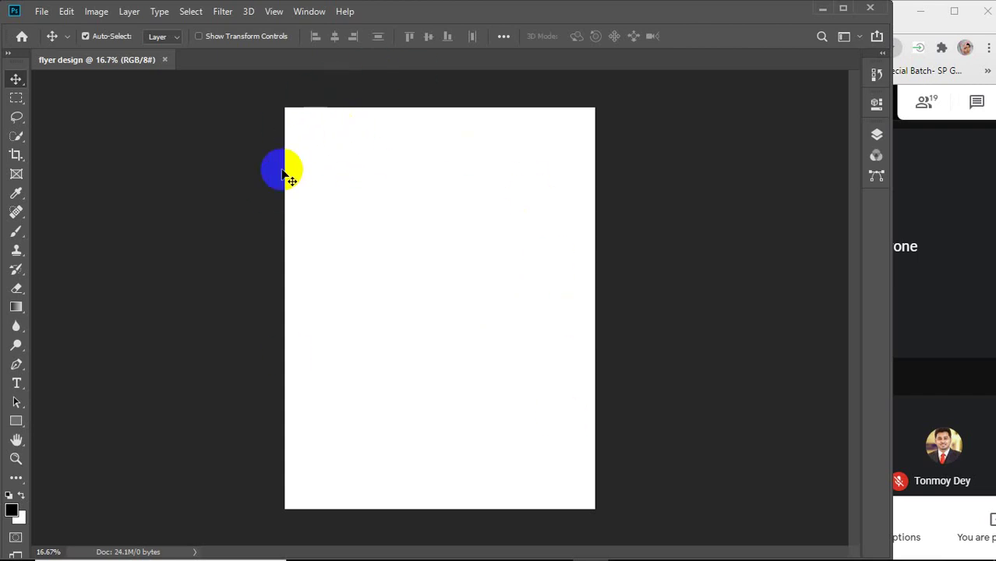
left_click(500, 101)
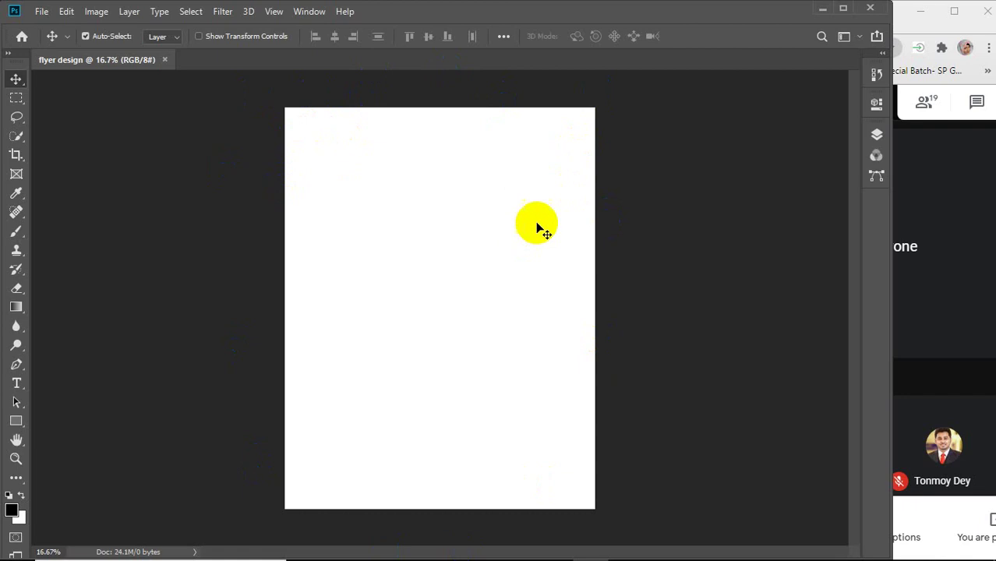
left_click(15, 80)
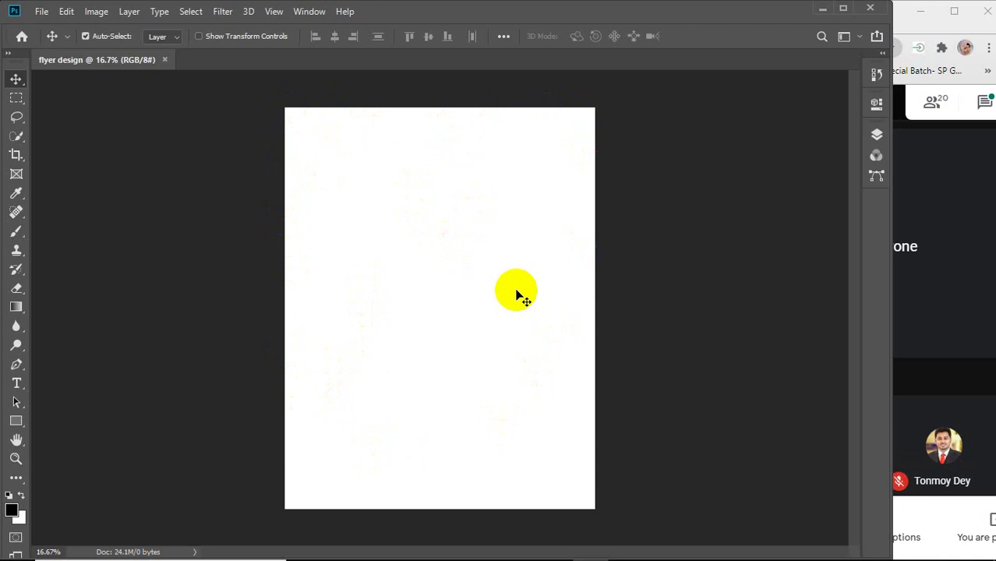
left_click(280, 119)
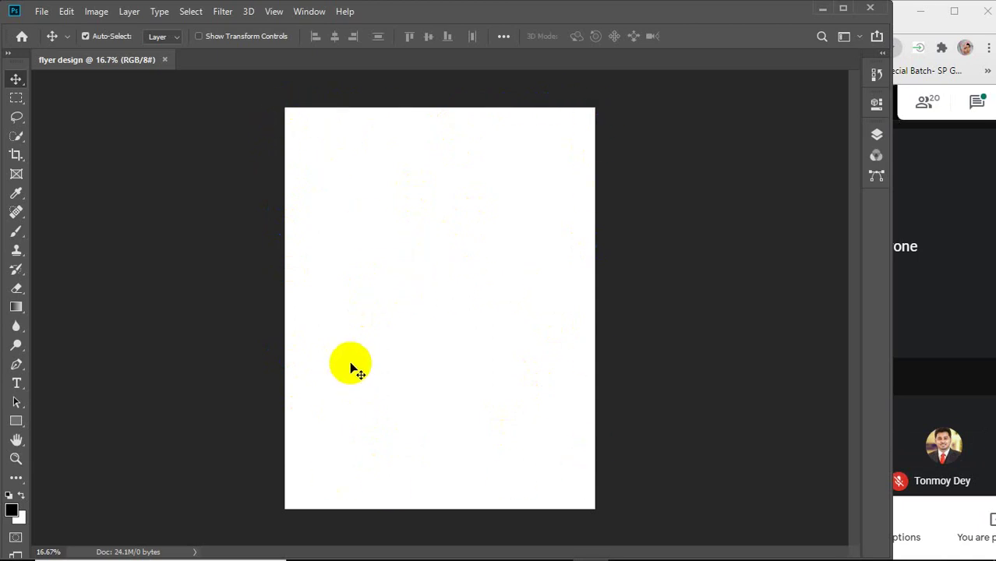
left_click(17, 421)
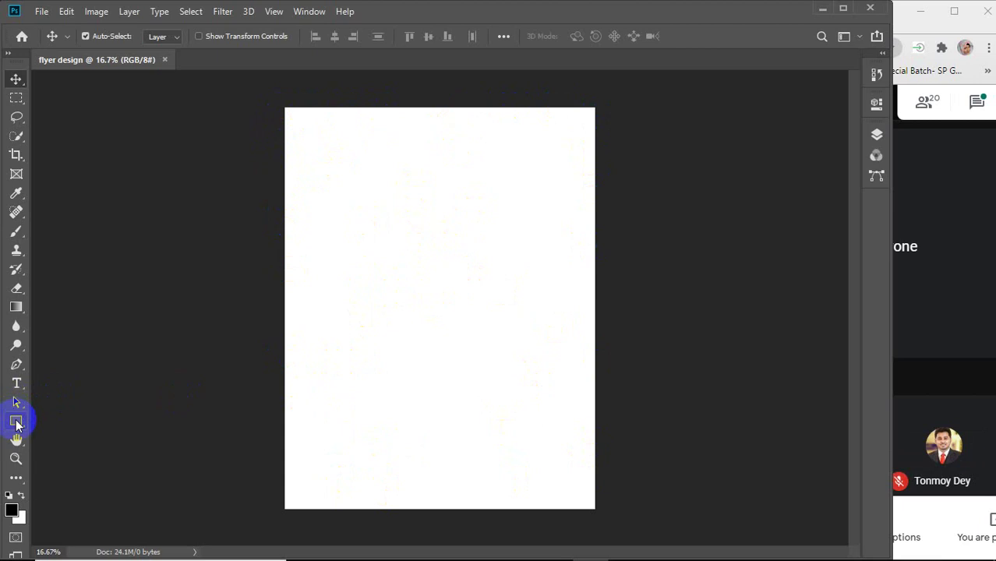
left_click(93, 417)
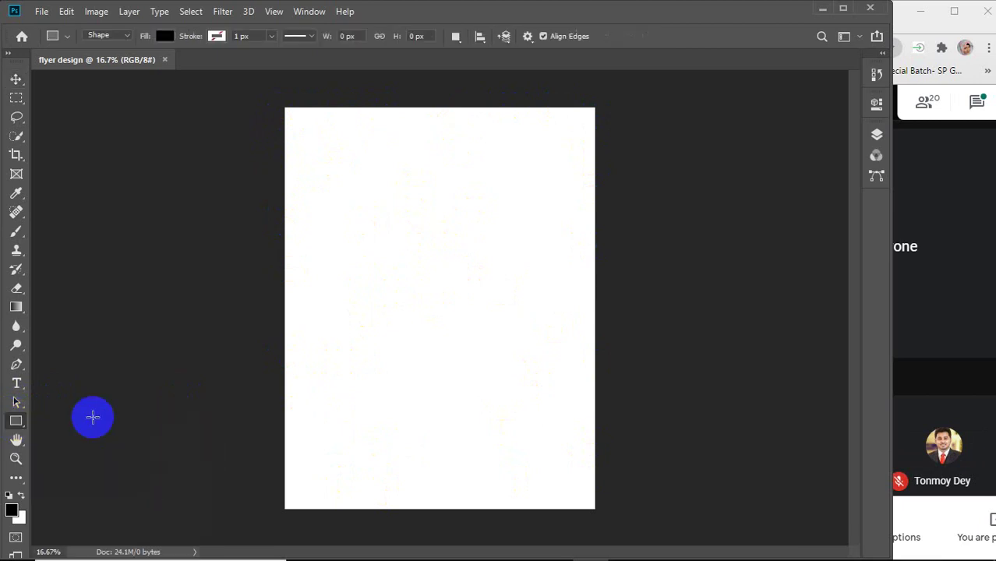
left_click_drag(289, 107, 285, 106)
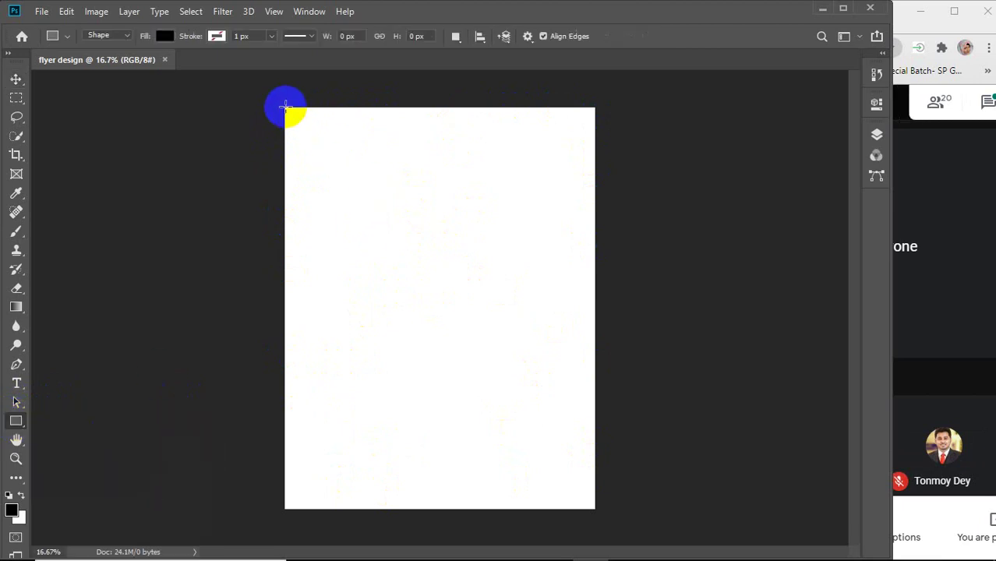
left_click(17, 82)
left_click(383, 259)
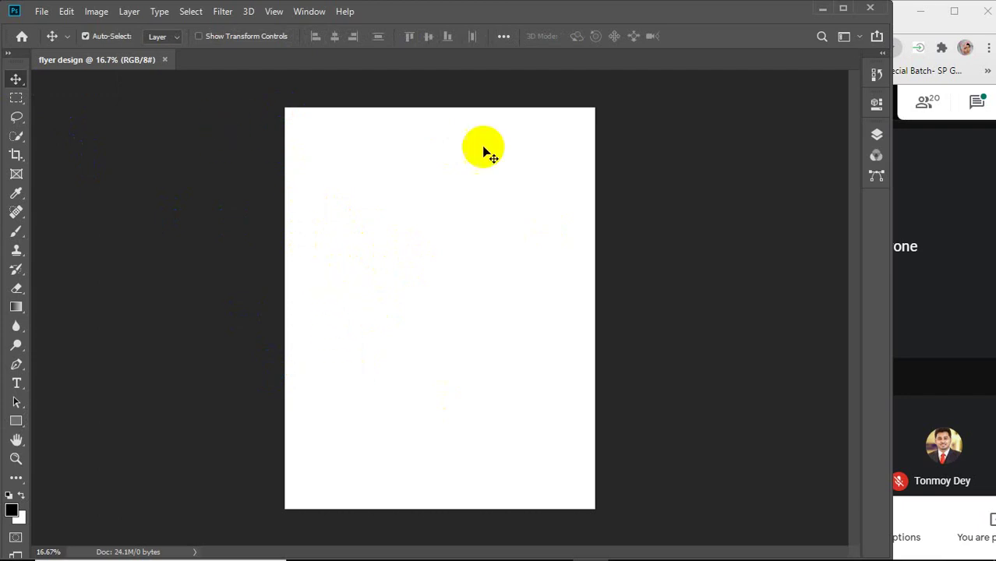
Show rulers with Ctrl+R and drag guides to the left, top, right and bottom page edges.
key("ctrl")
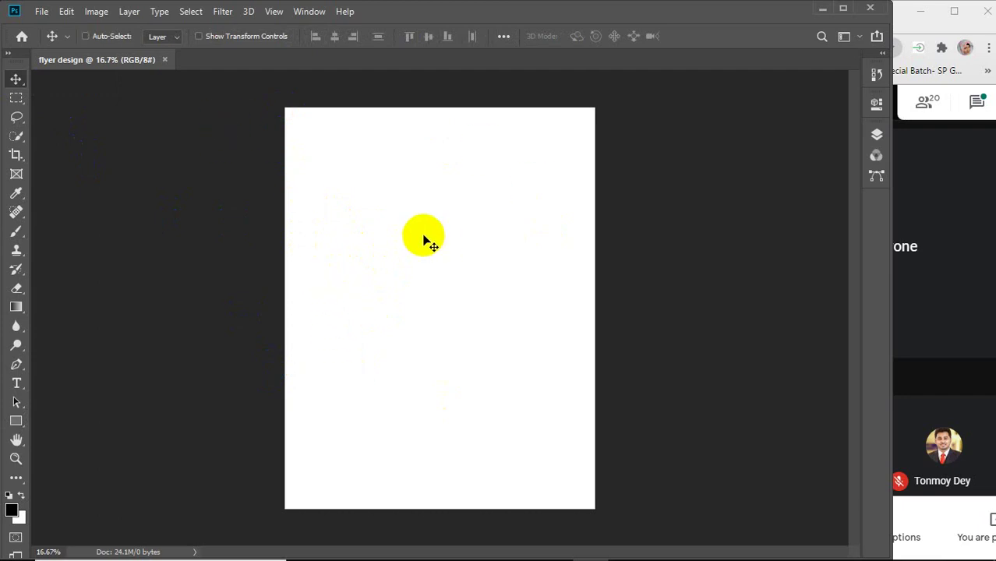
key("ctrl+r")
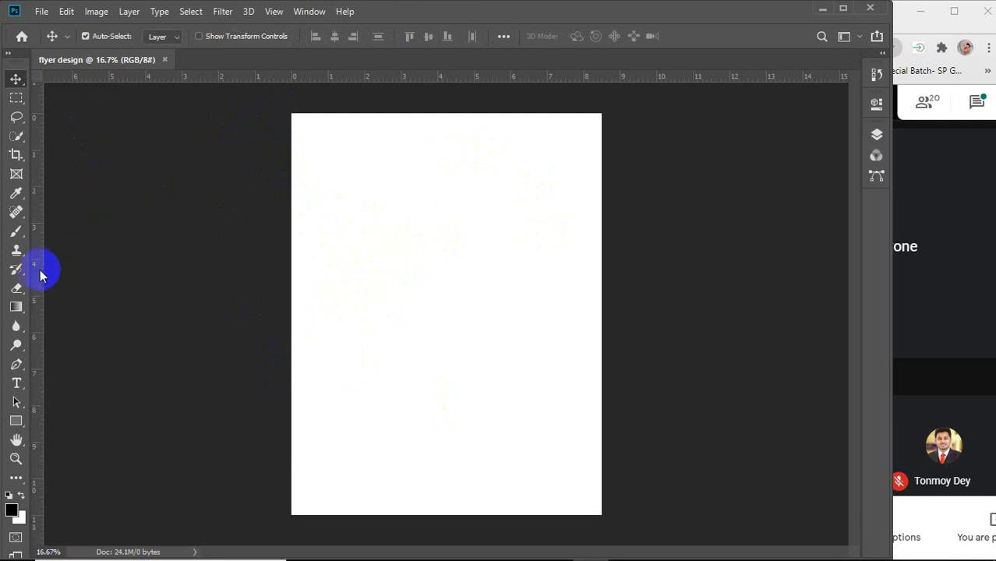
left_click_drag(40, 269, 299, 265)
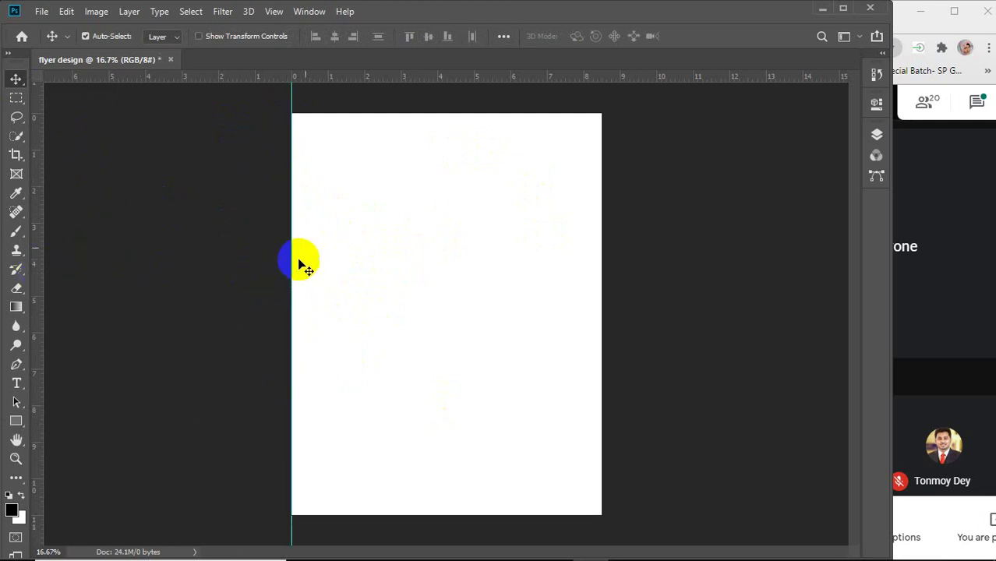
left_click_drag(356, 78, 337, 123)
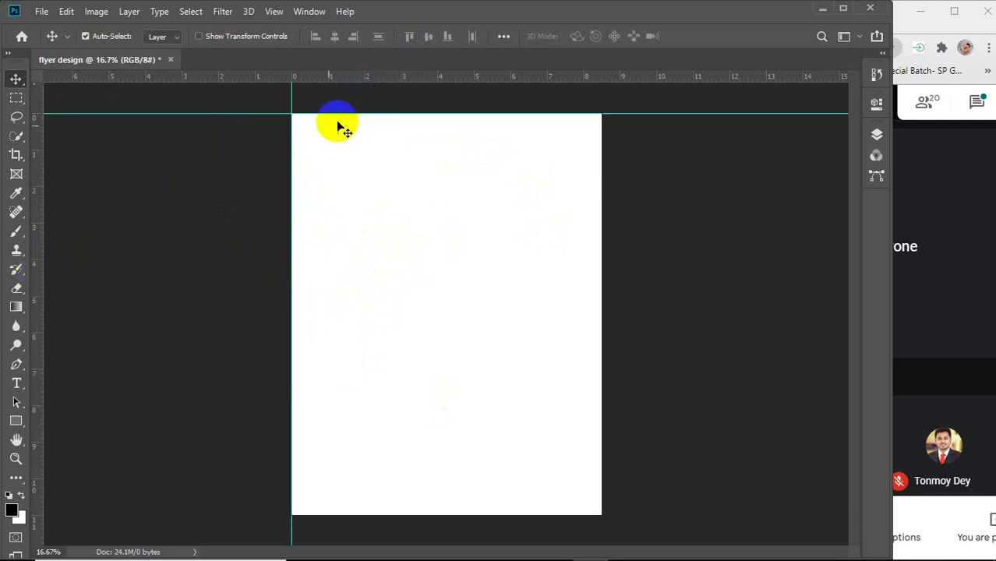
left_click_drag(38, 238, 602, 249)
left_click_drag(414, 77, 378, 515)
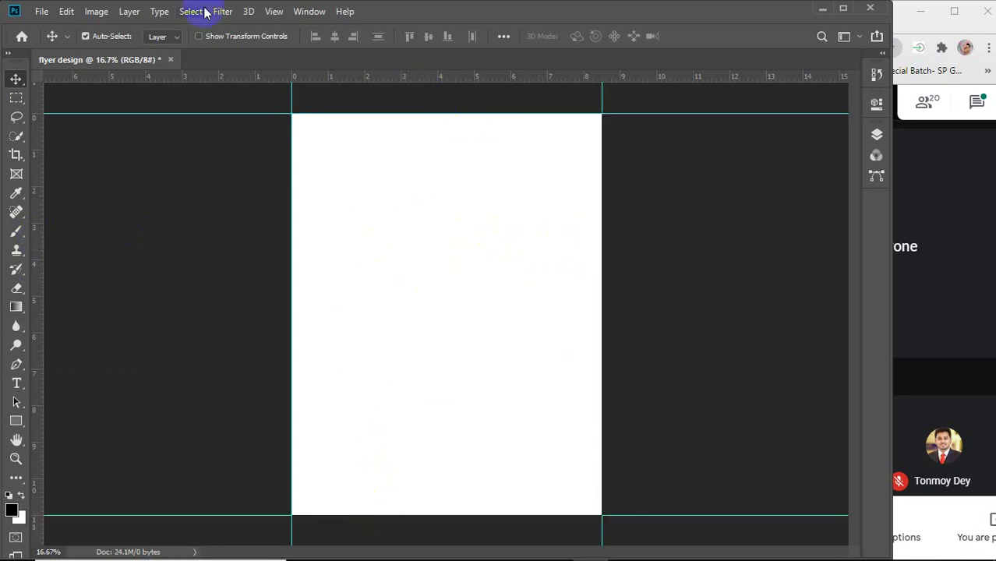
Set the canvas guide colour to red in Preferences > Guides, Grid & Slices.
left_click(66, 13)
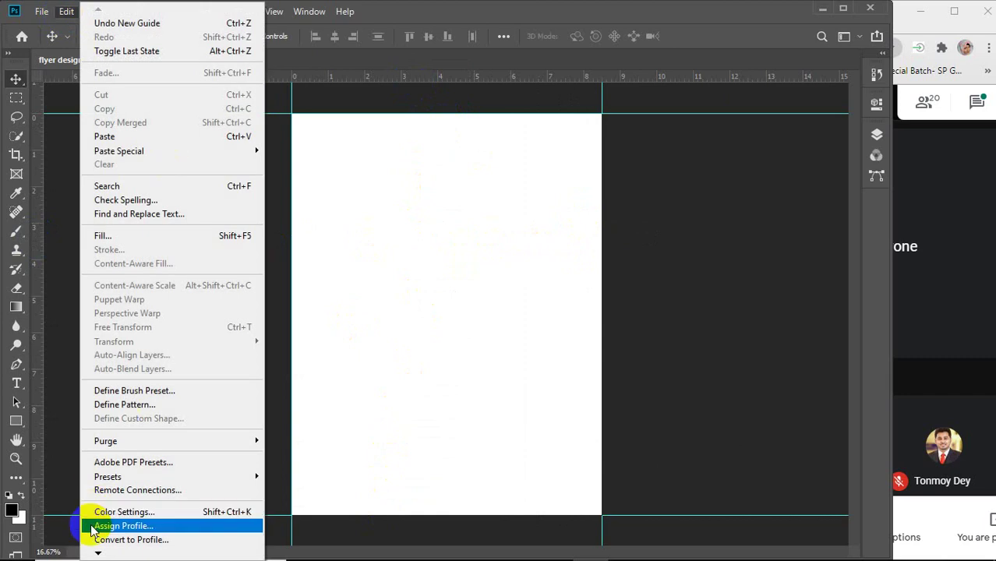
mouse_move(104, 552)
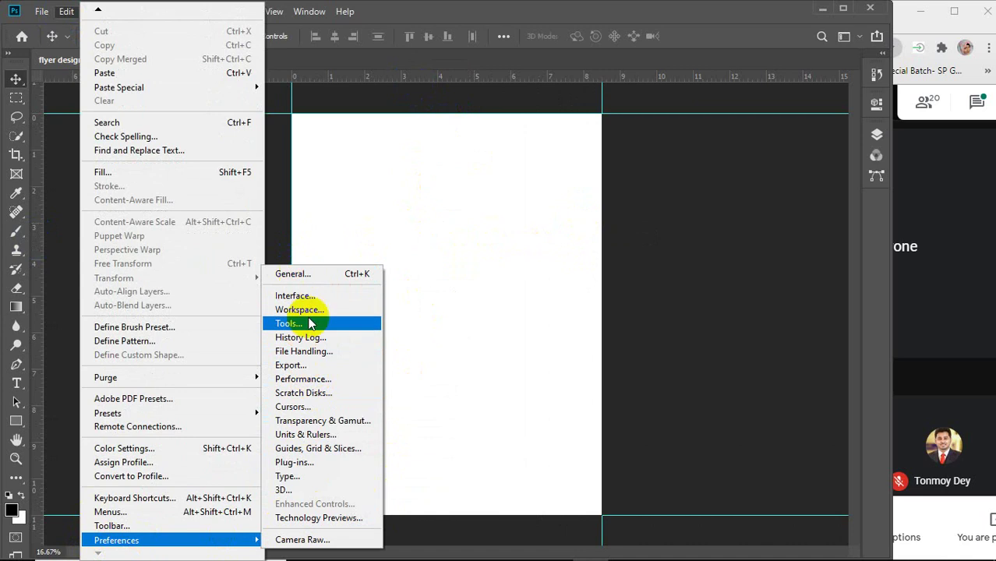
left_click(294, 453)
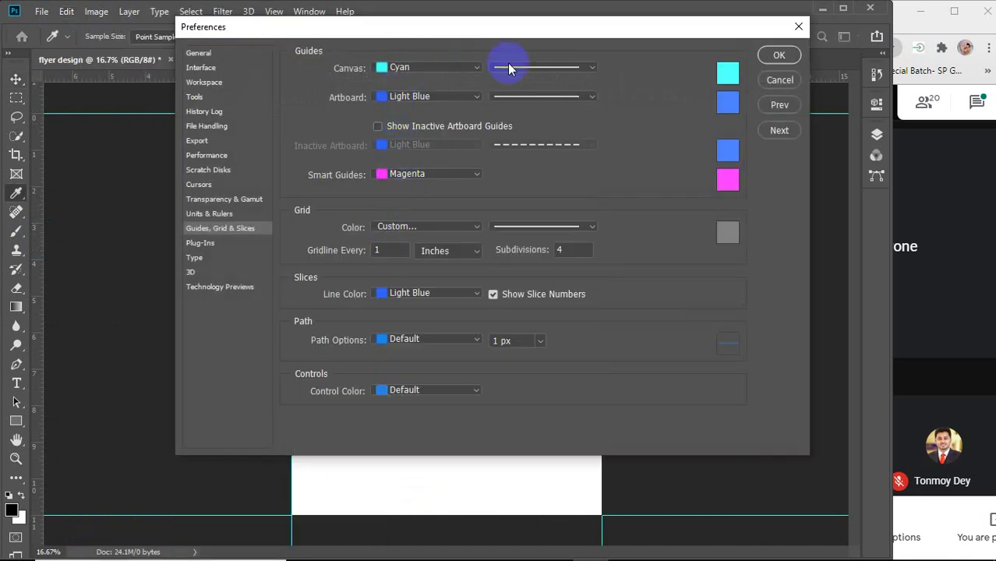
left_click(728, 73)
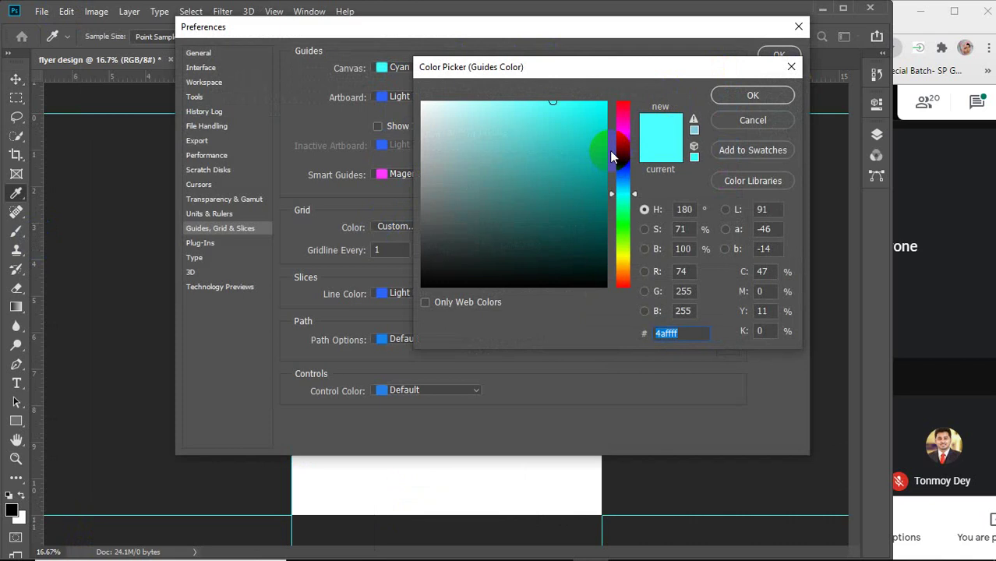
left_click_drag(611, 156, 625, 103)
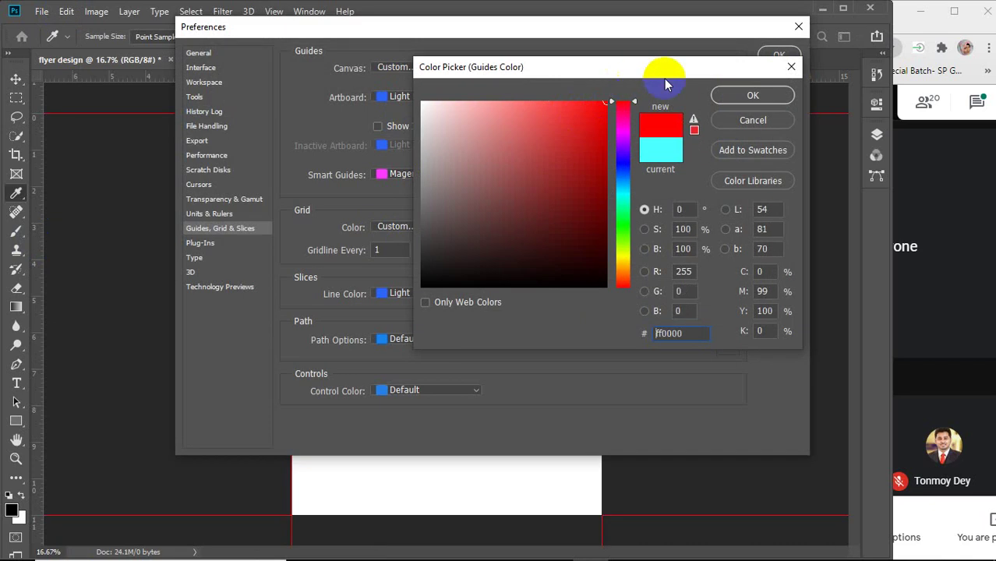
left_click(752, 94)
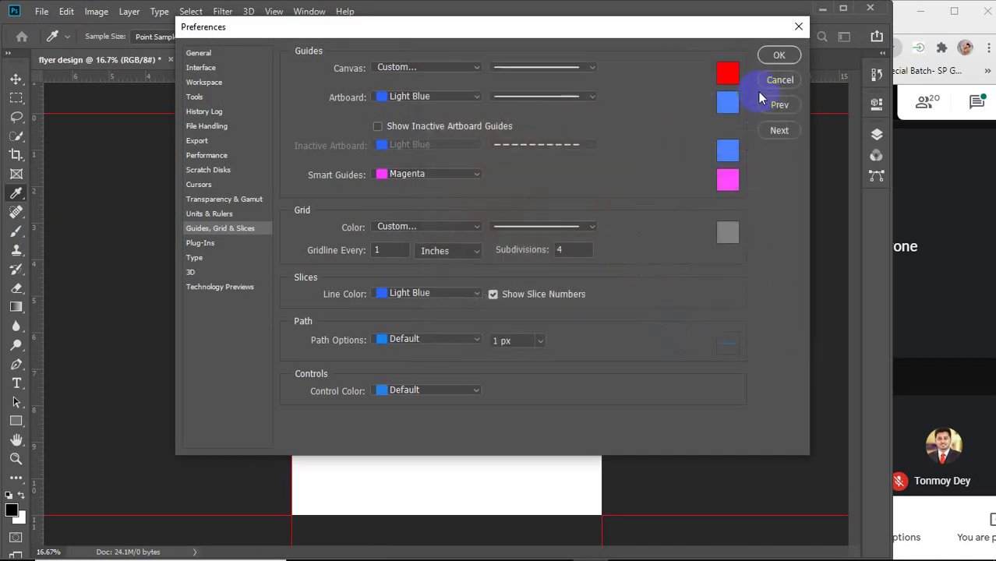
left_click(779, 54)
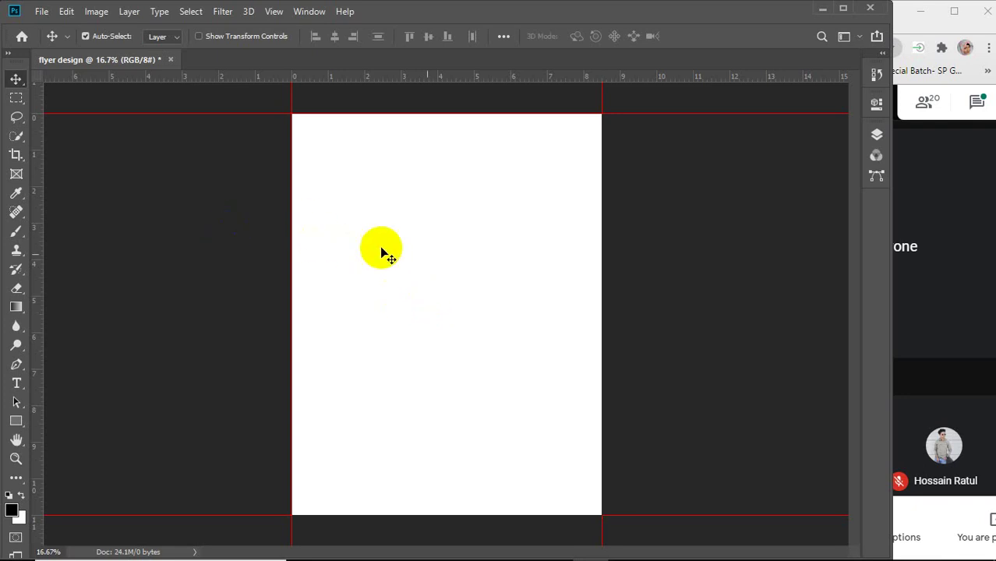
Open the Image menu to reach the Canvas Size command.
left_click(689, 273)
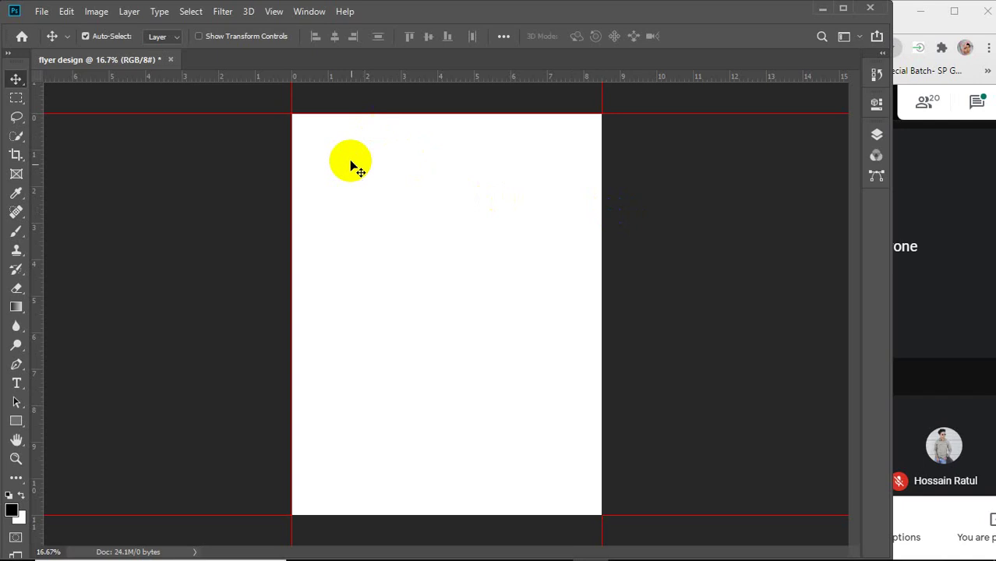
left_click(92, 16)
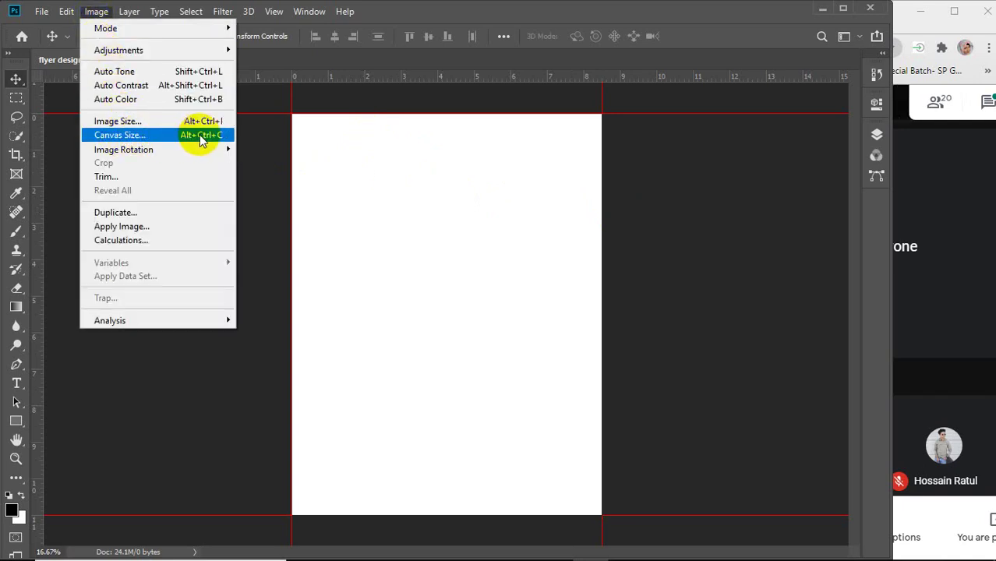
Open Image > Canvas Size and enable Relative, leaving width and height at 0 inches.
left_click(176, 136)
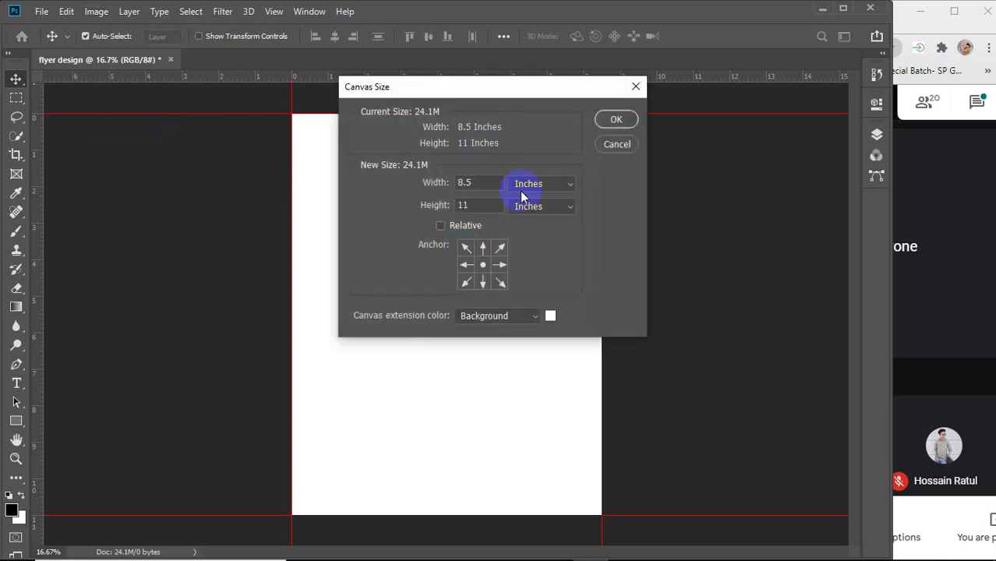
left_click(441, 225)
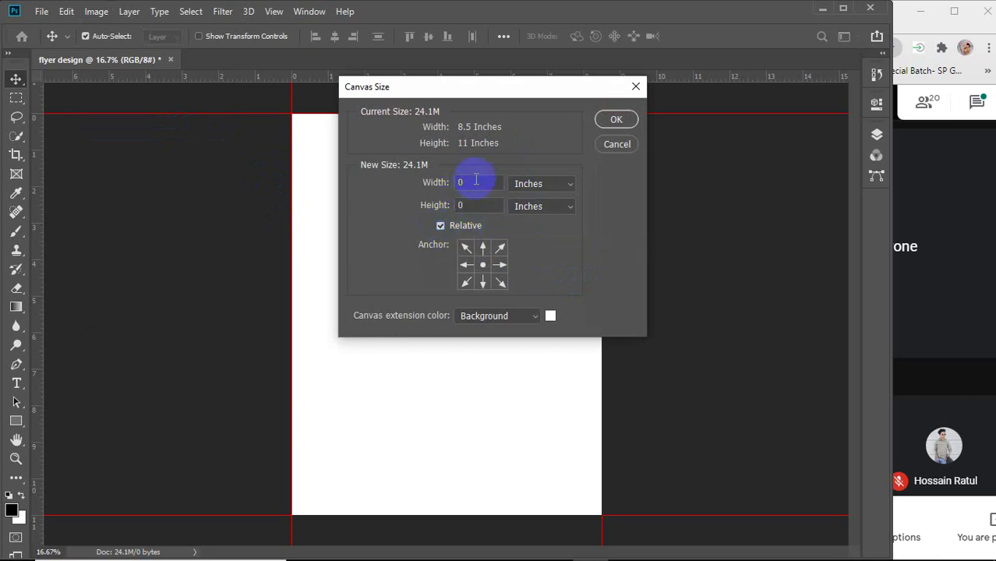
left_click(440, 225)
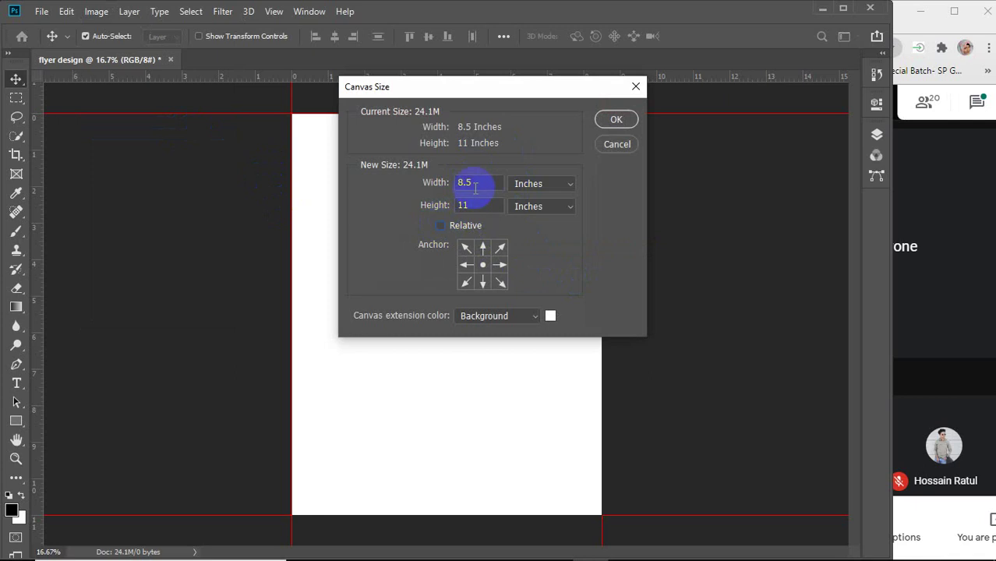
left_click(473, 144)
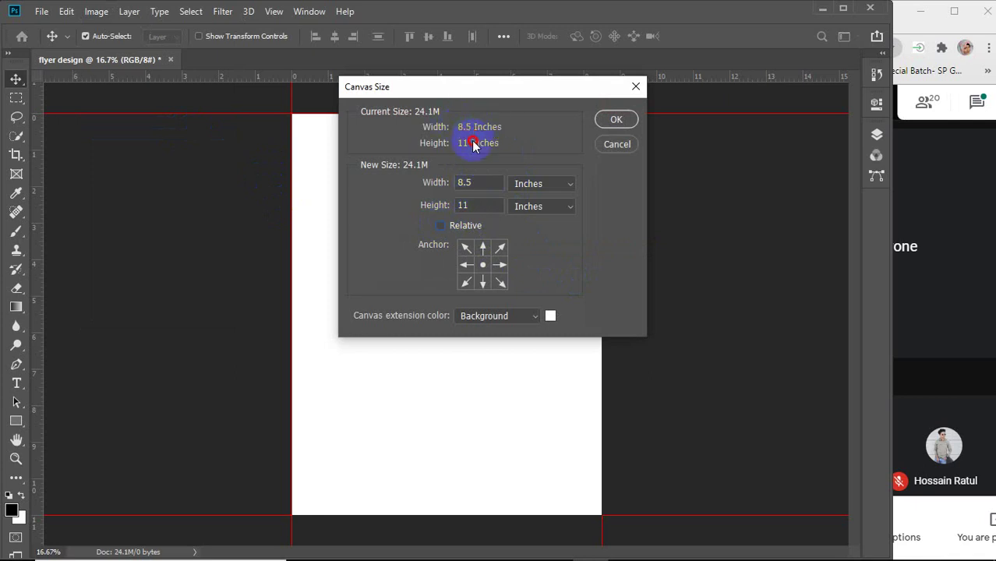
left_click(441, 226)
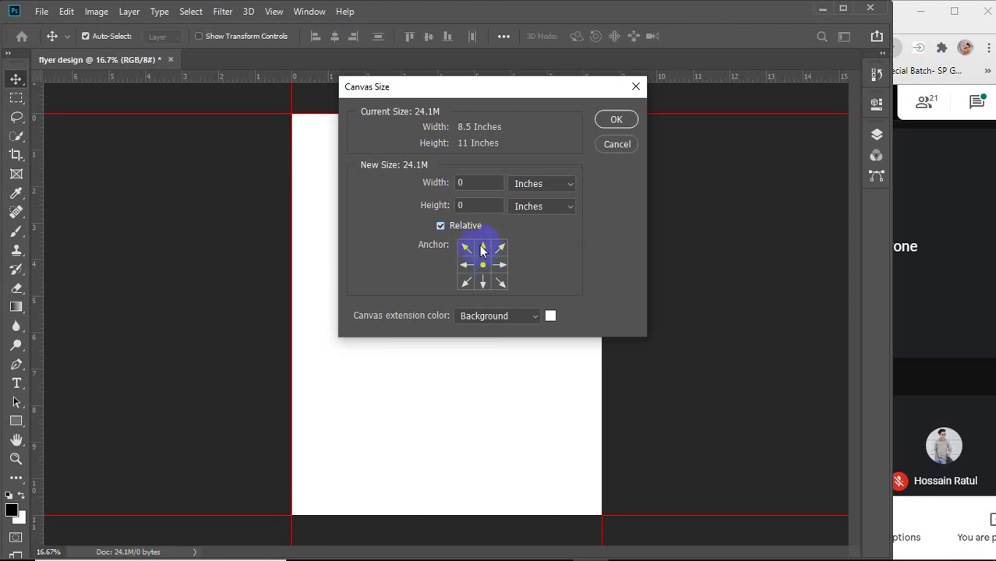
left_click(484, 246)
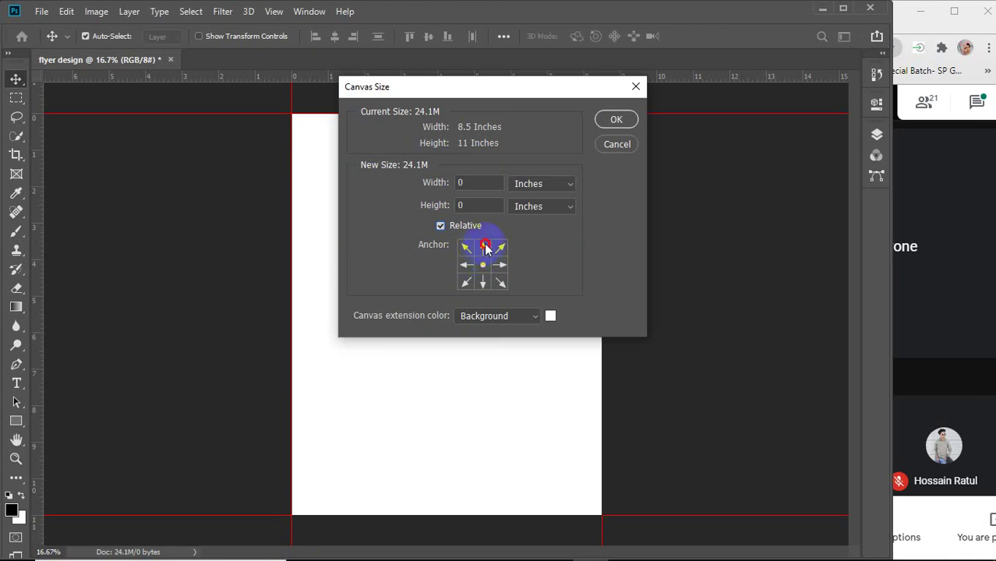
left_click(483, 283)
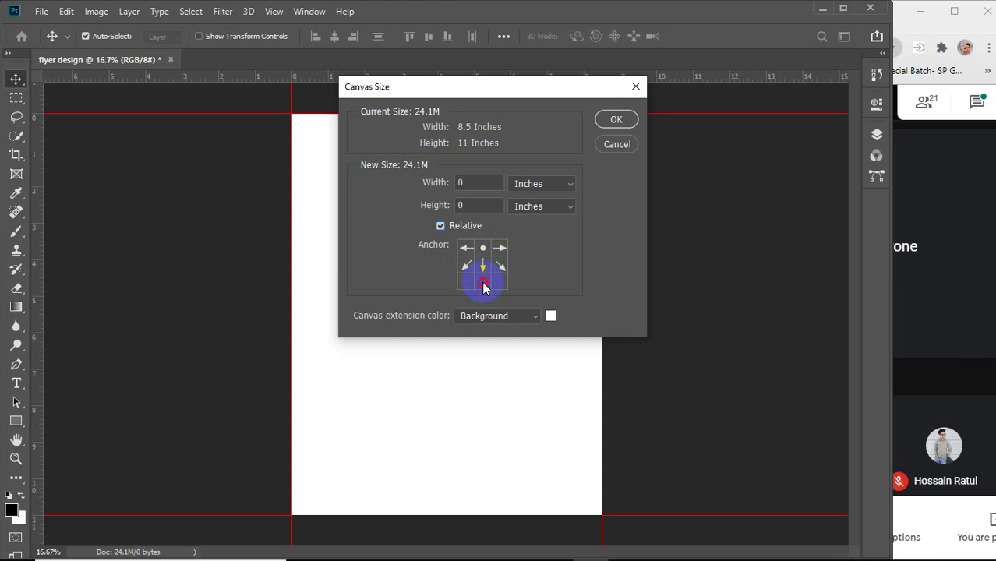
left_click(477, 289)
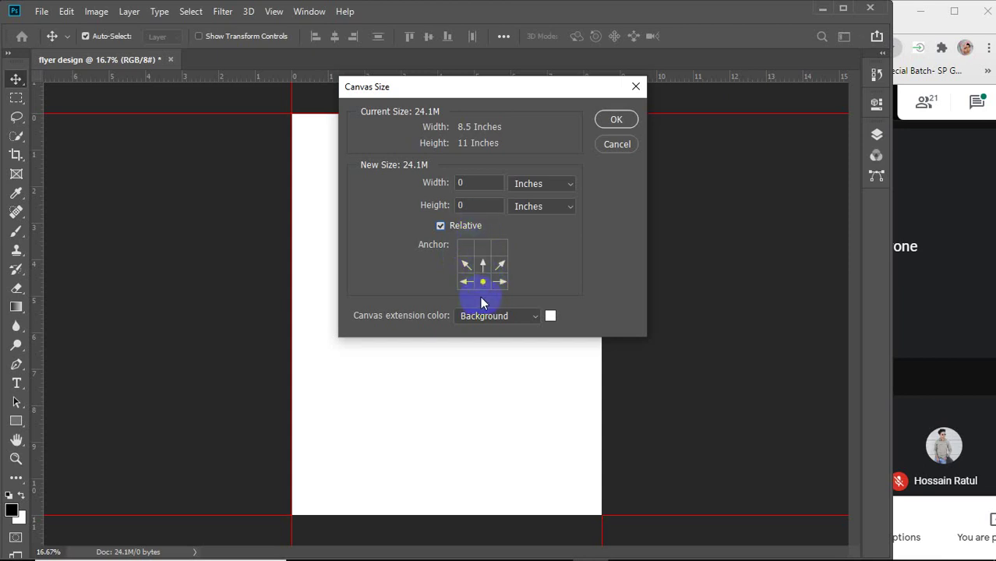
left_click(468, 265)
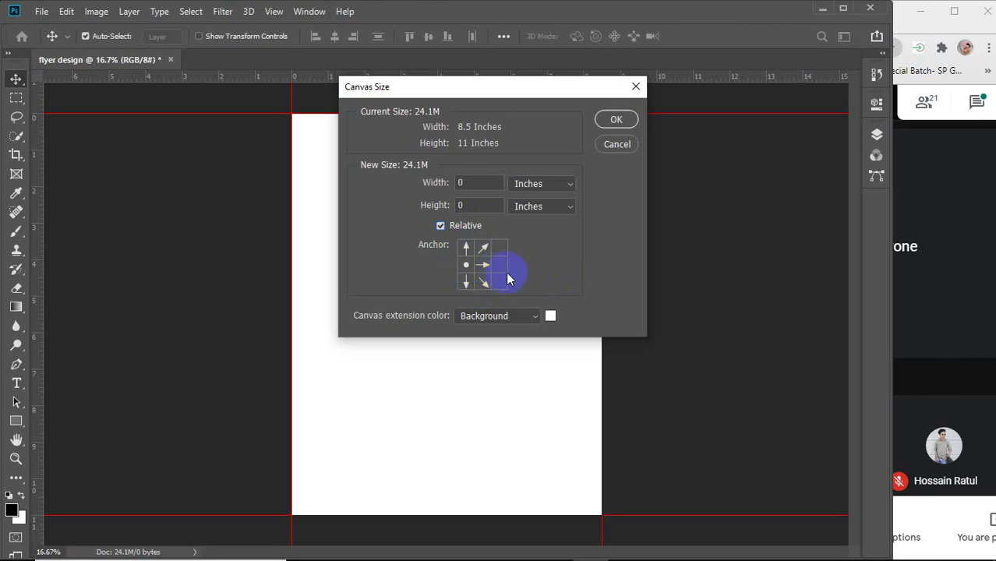
left_click(501, 265)
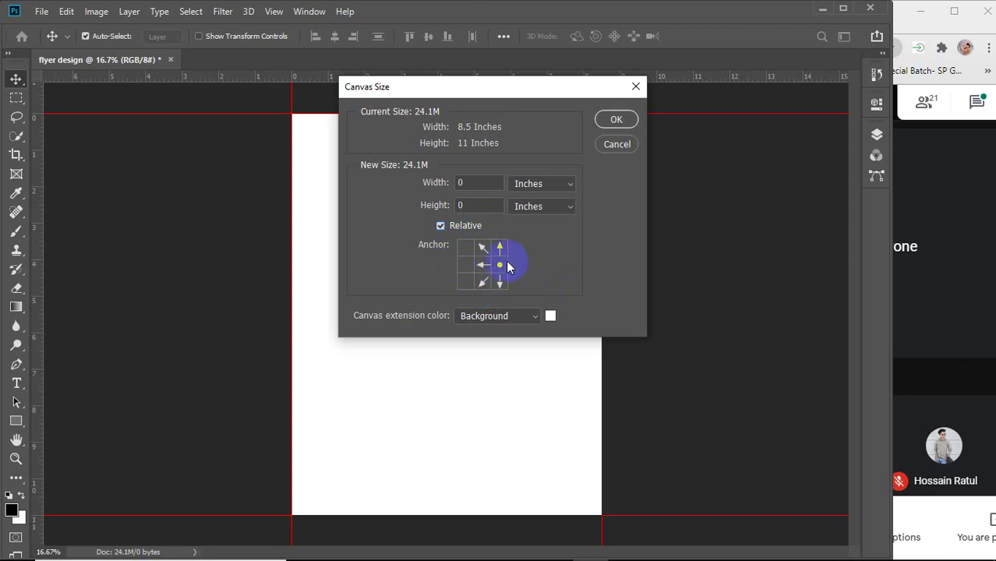
left_click(483, 266)
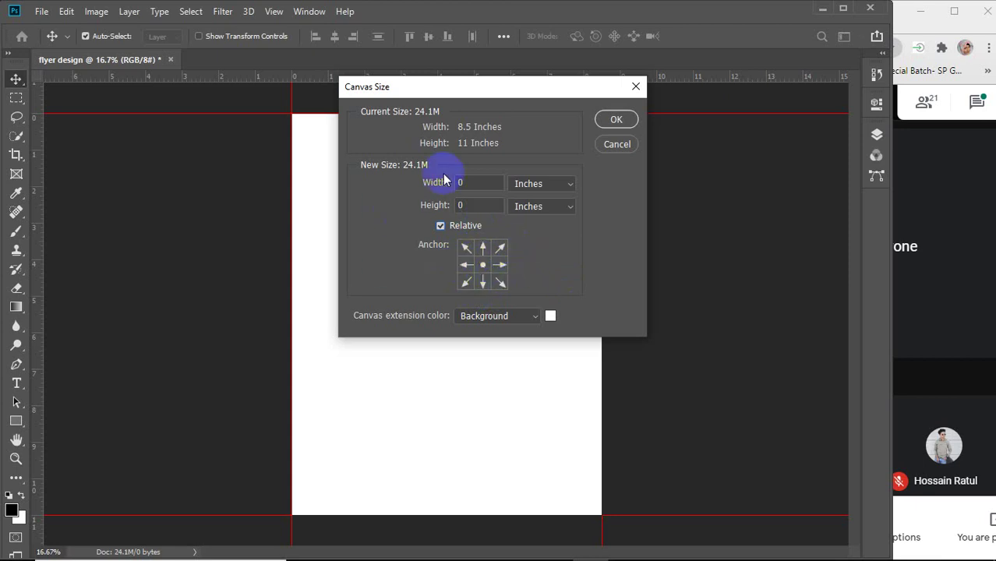
left_click(472, 184)
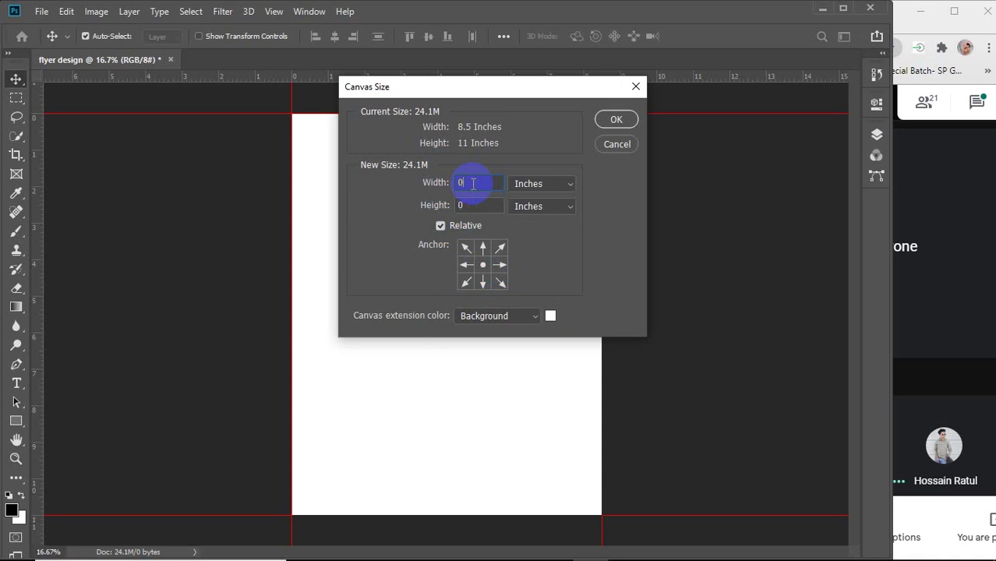
Add 0.25 in relative width and height to the canvas around the centre anchor.
type(".1")
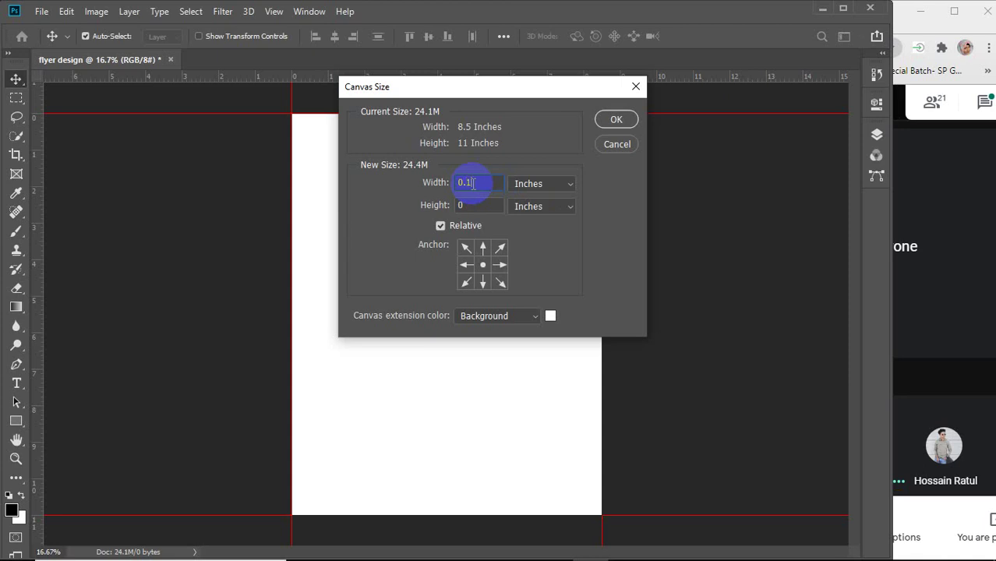
type("25")
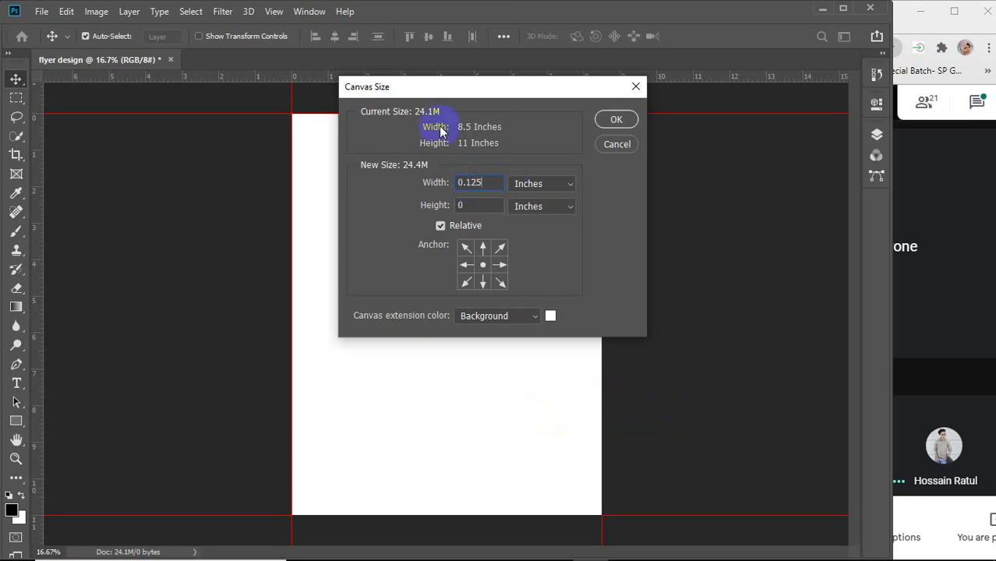
left_click(471, 183)
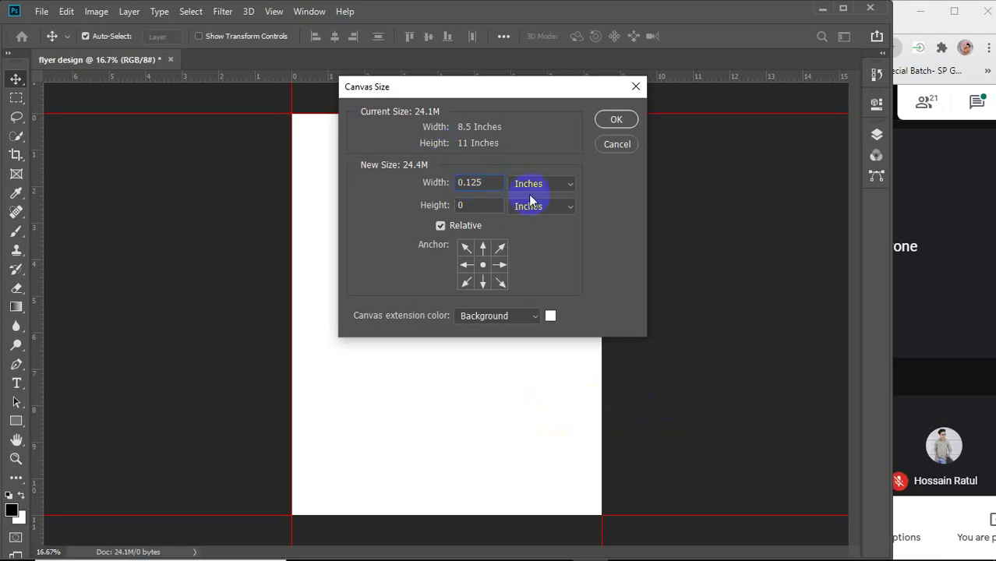
key("BackSpace")
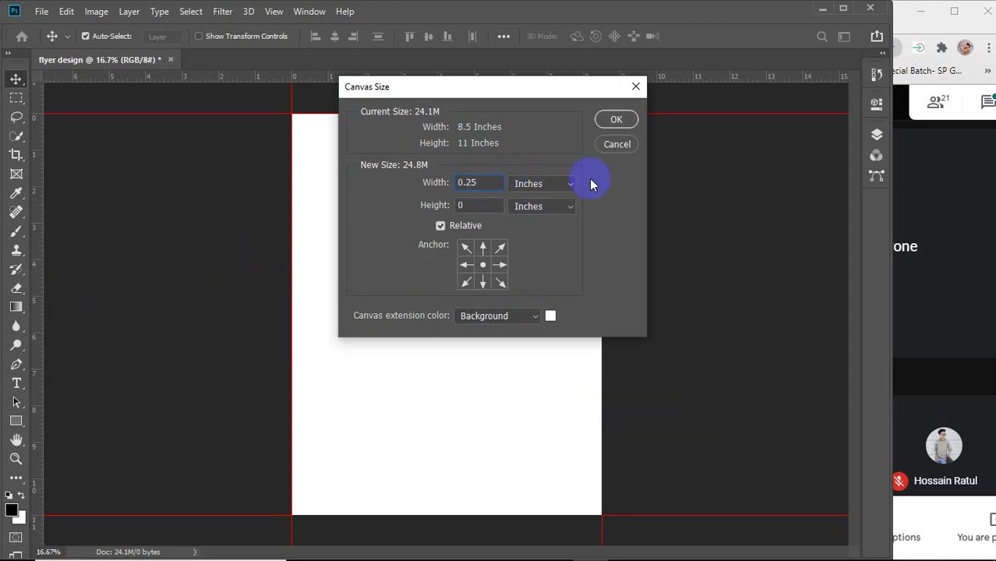
left_click(484, 206)
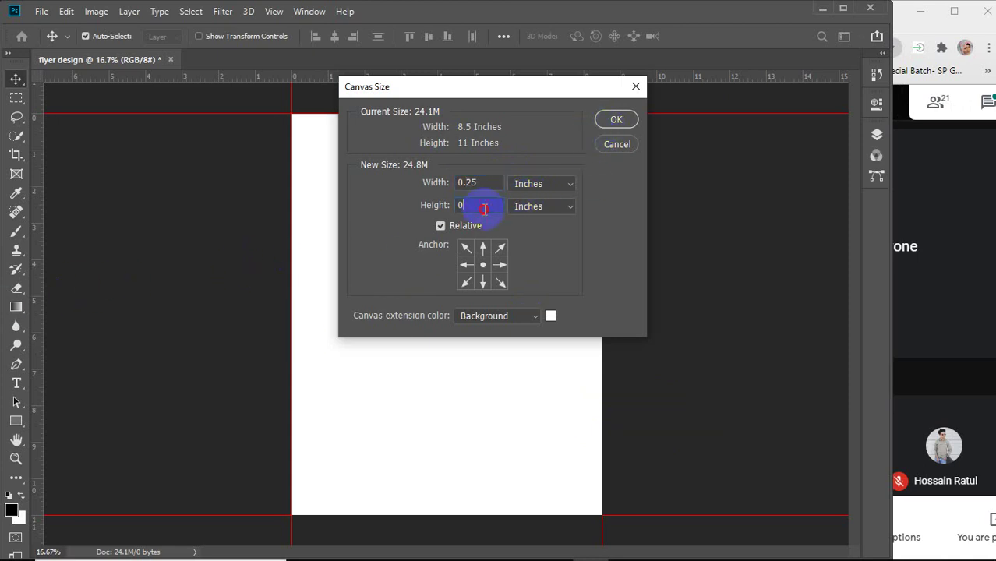
type(".25")
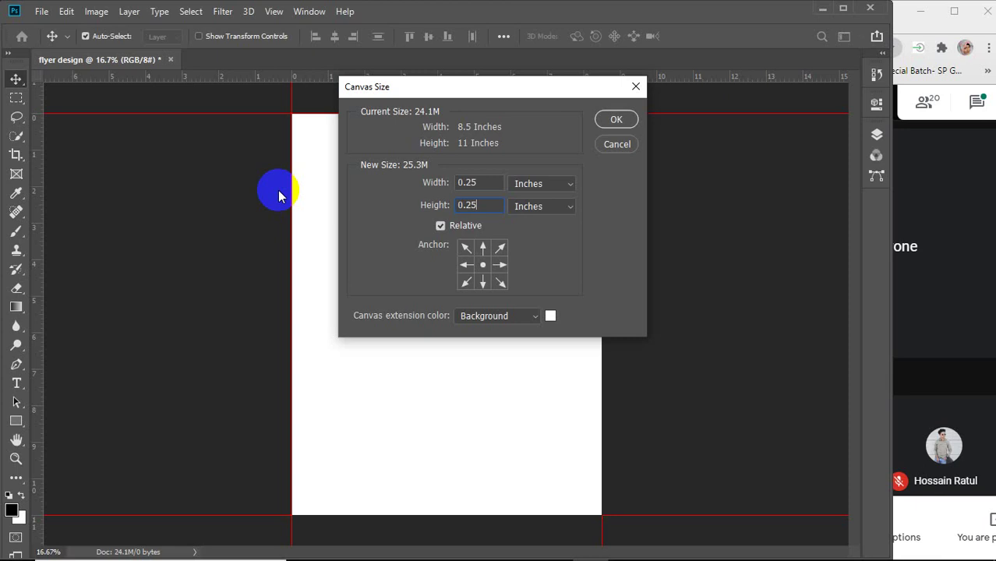
left_click(615, 121)
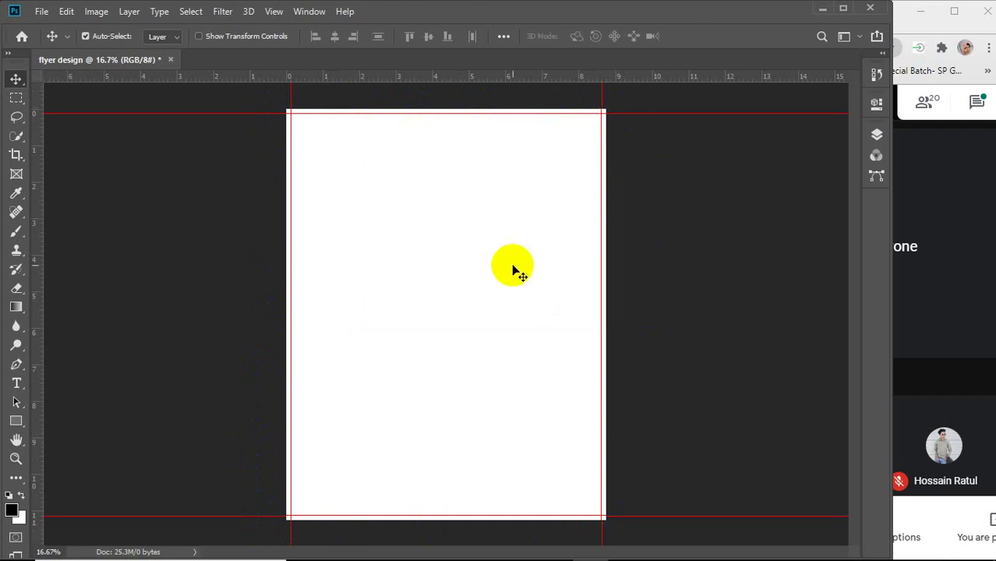
Place guides on the enlarged canvas edges, including X 8.750 in and Y 0 in.
left_click_drag(33, 277, 277, 325)
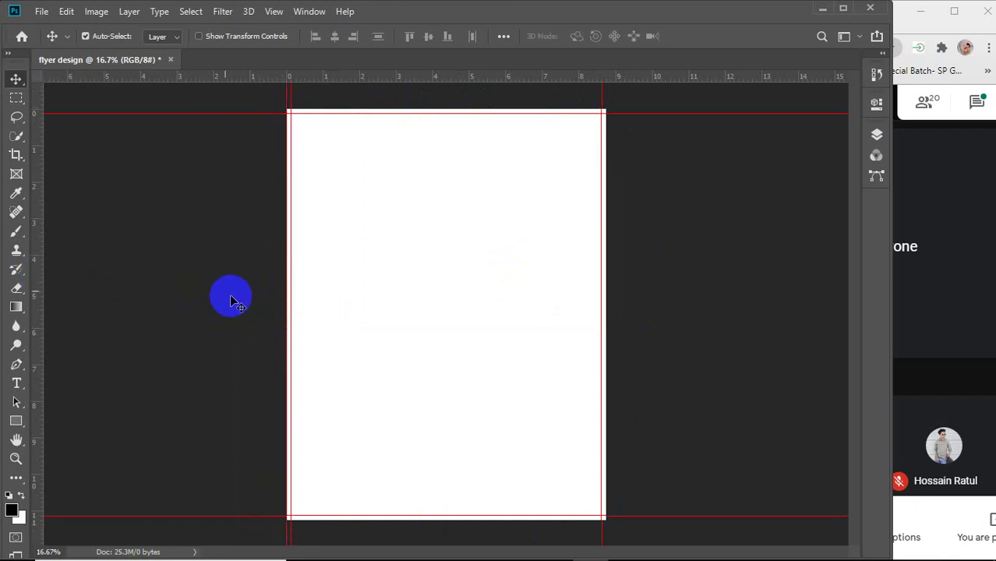
left_click_drag(40, 278, 607, 326)
left_click_drag(388, 77, 382, 516)
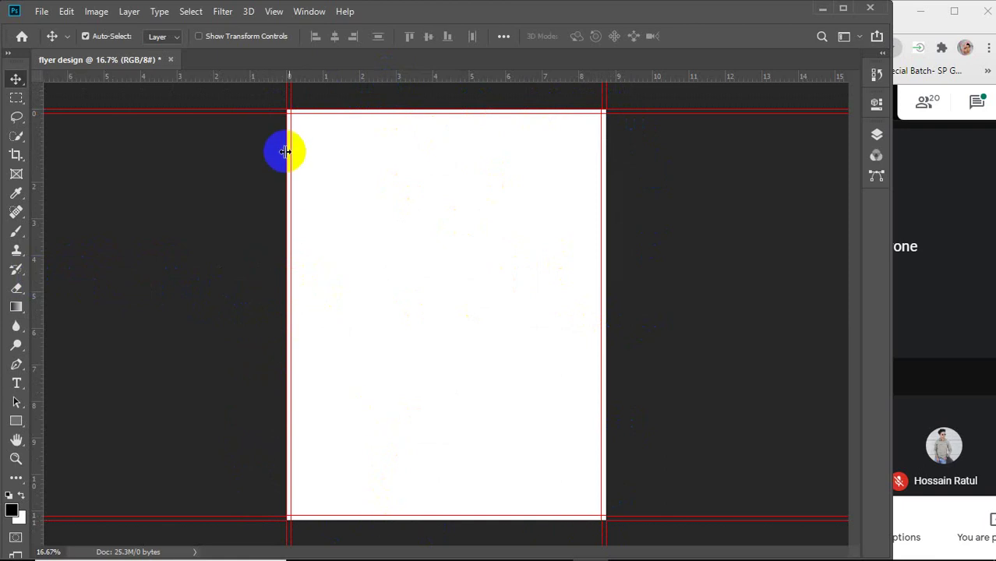
scroll(289, 108, "up", 2)
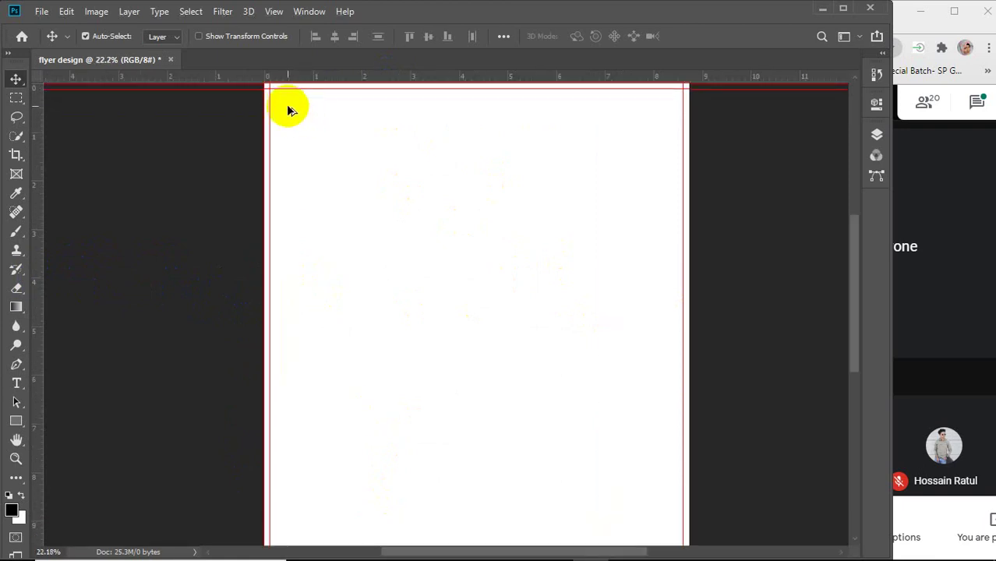
scroll(276, 90, "up", 4)
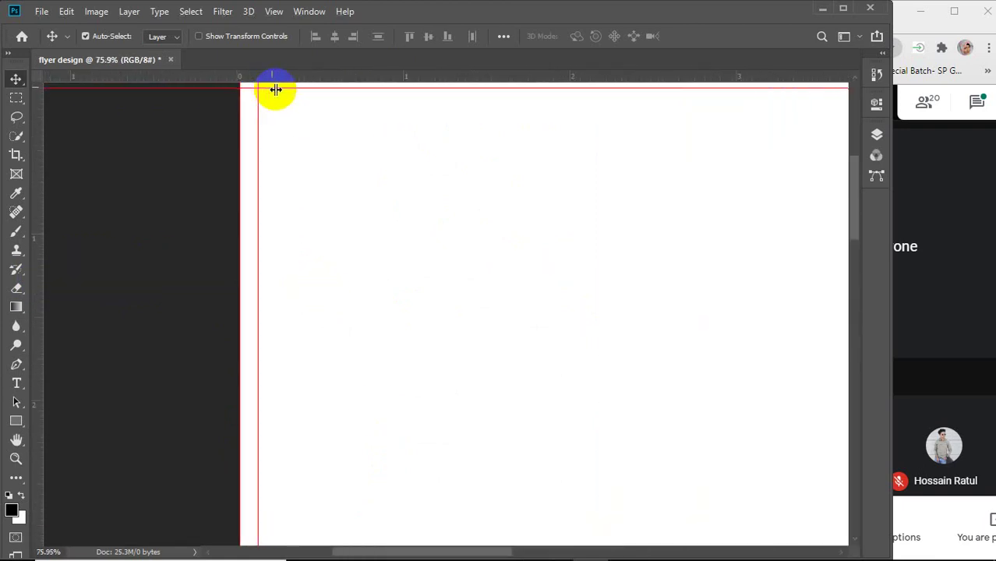
scroll(264, 119, "up", 2)
left_click_drag(264, 121, 258, 167)
scroll(258, 167, "up", 2)
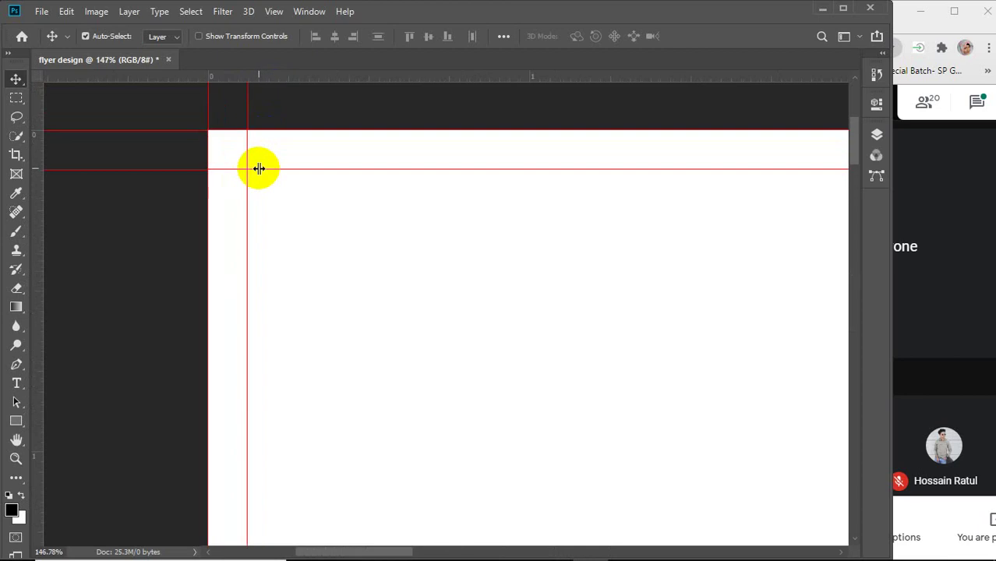
left_click(16, 421)
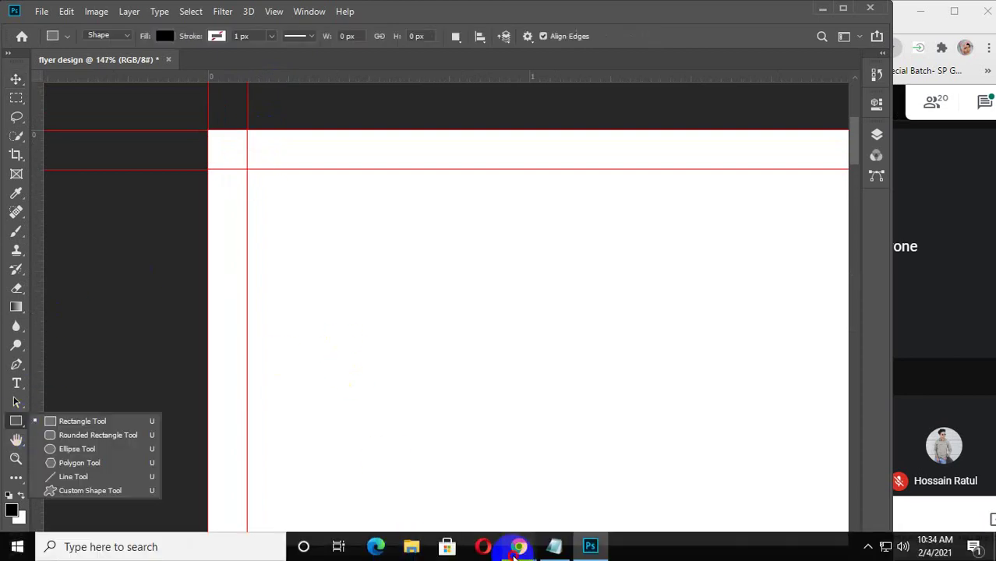
Preview the blue, orange business and Professional A4 flyer designs in Google Images.
mouse_move(514, 549)
left_click(627, 475)
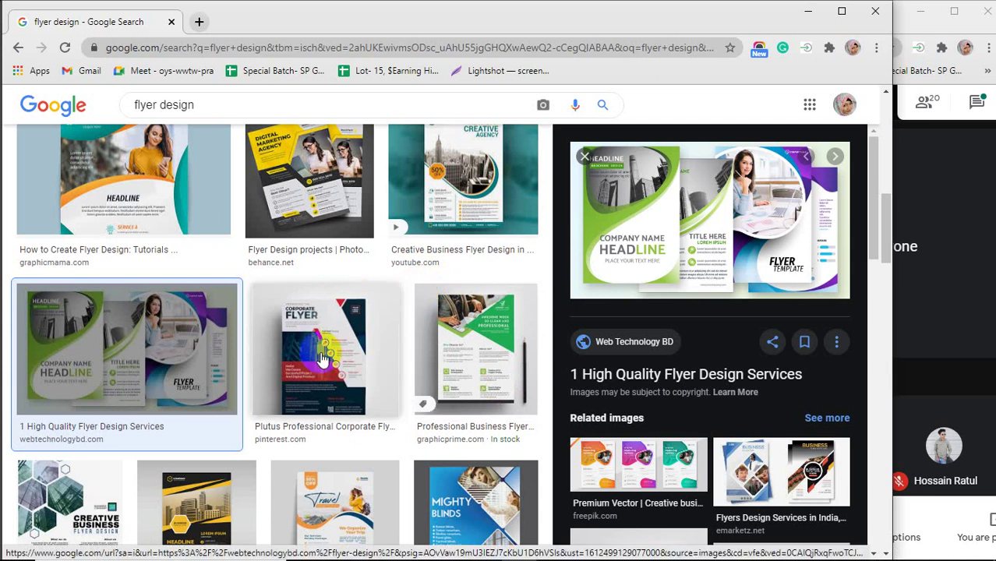
scroll(271, 311, "up", 10)
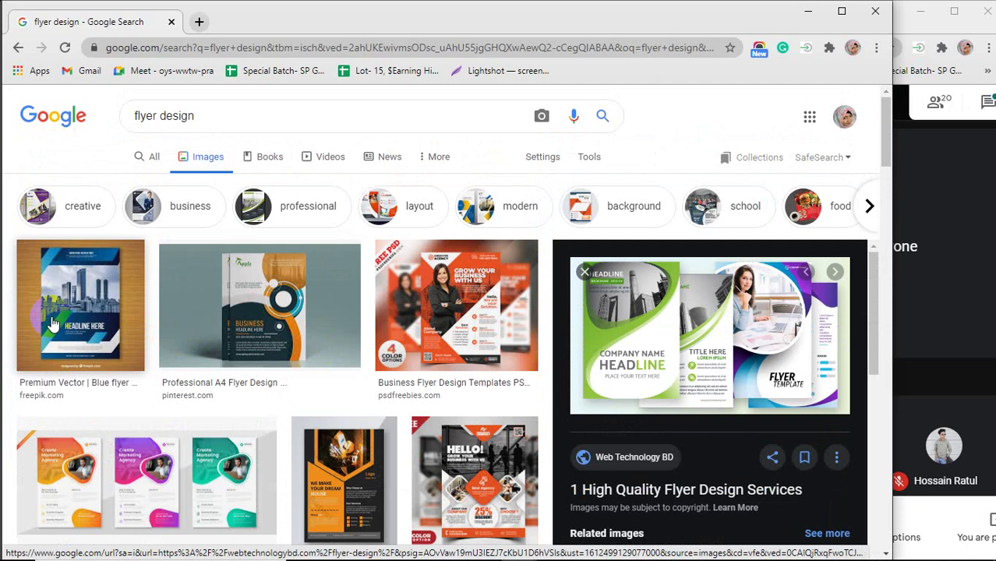
left_click(59, 322)
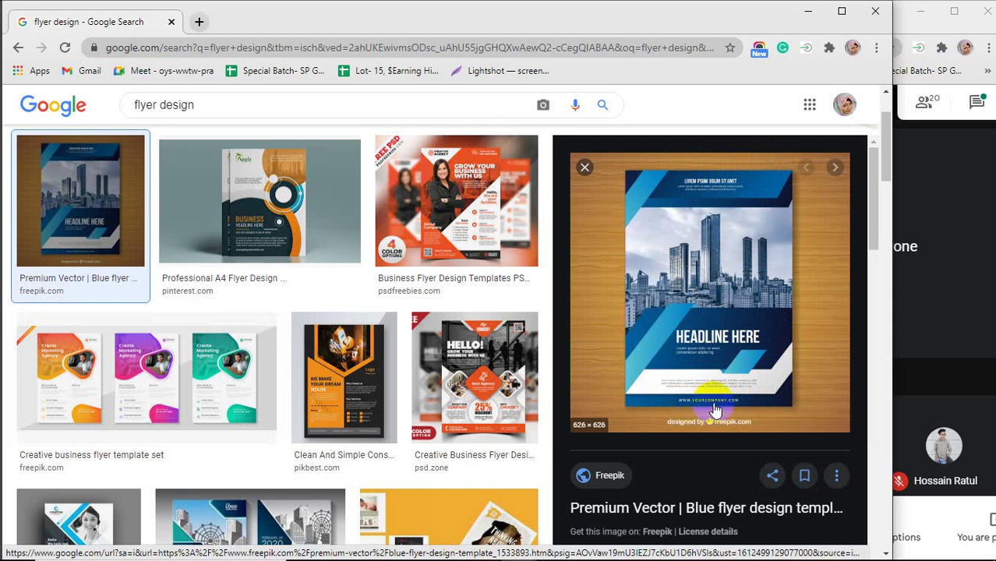
left_click(511, 249)
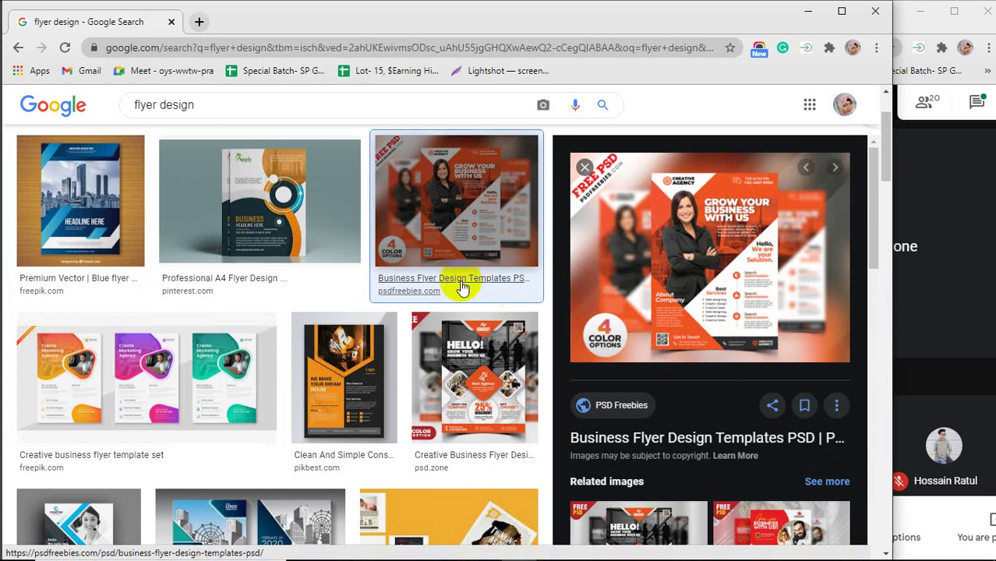
left_click(265, 206)
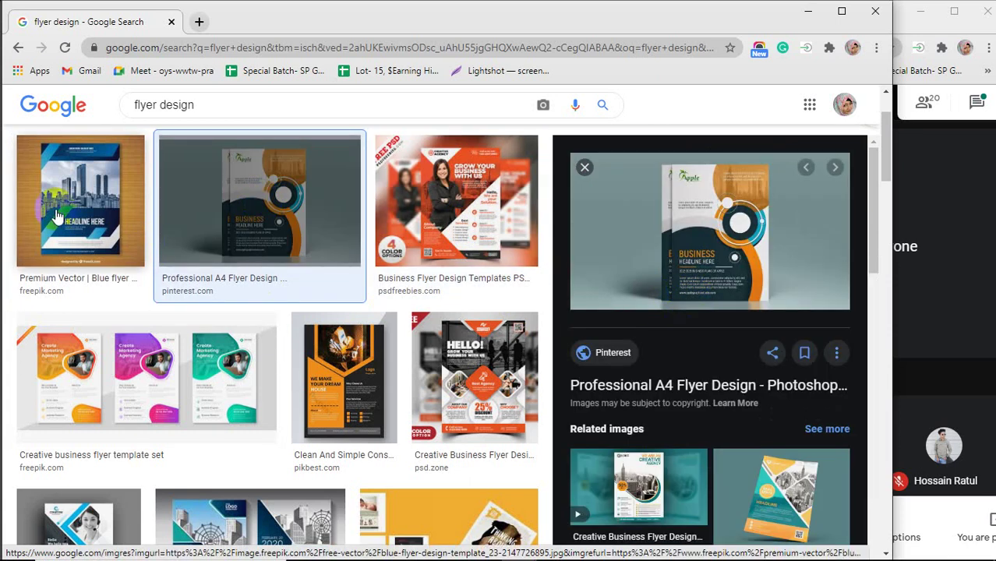
left_click(456, 202)
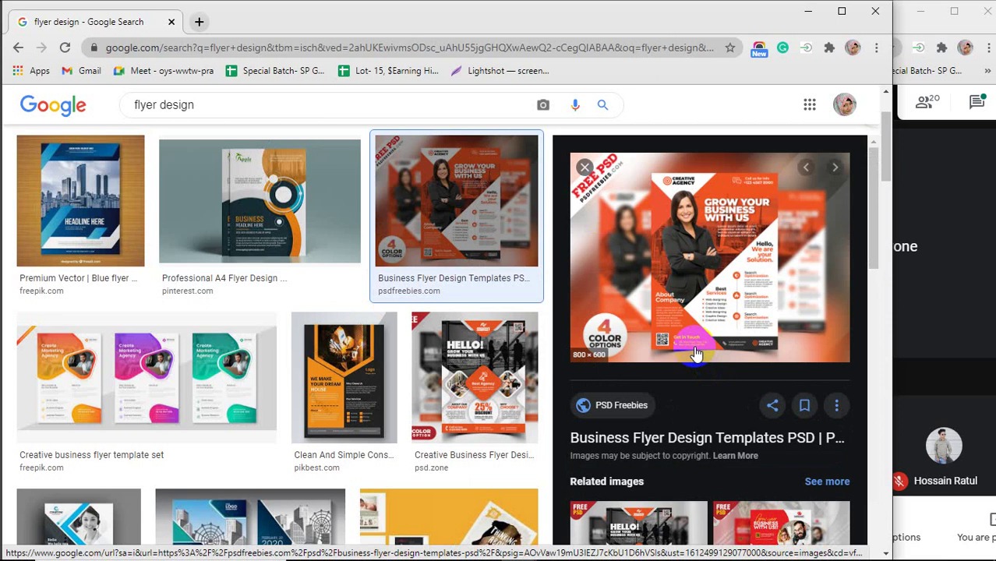
left_click(322, 239)
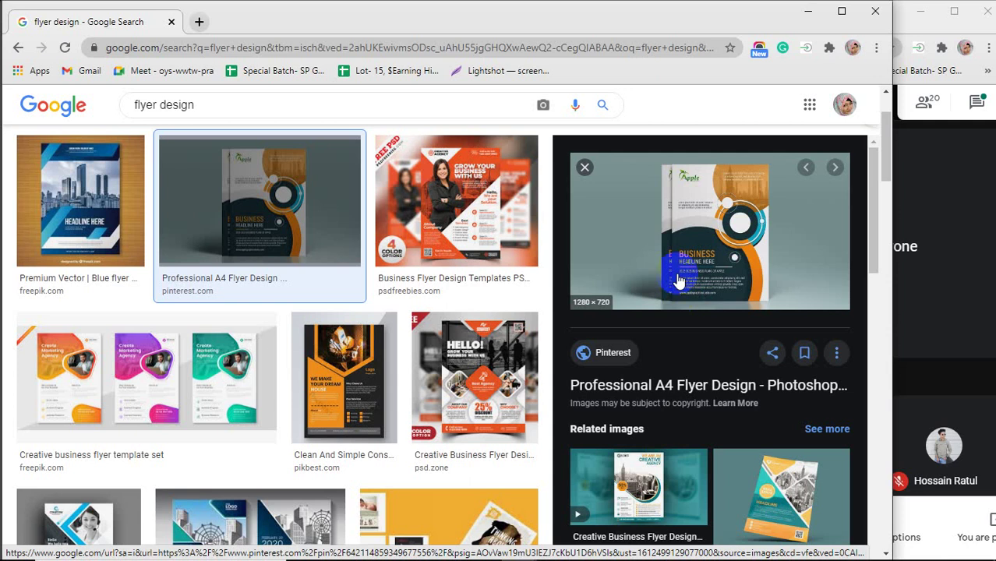
Preview the guitar lessons, Flyer Design projects, Corporate Flyer and Travel flyer examples.
scroll(367, 312, "down", 3)
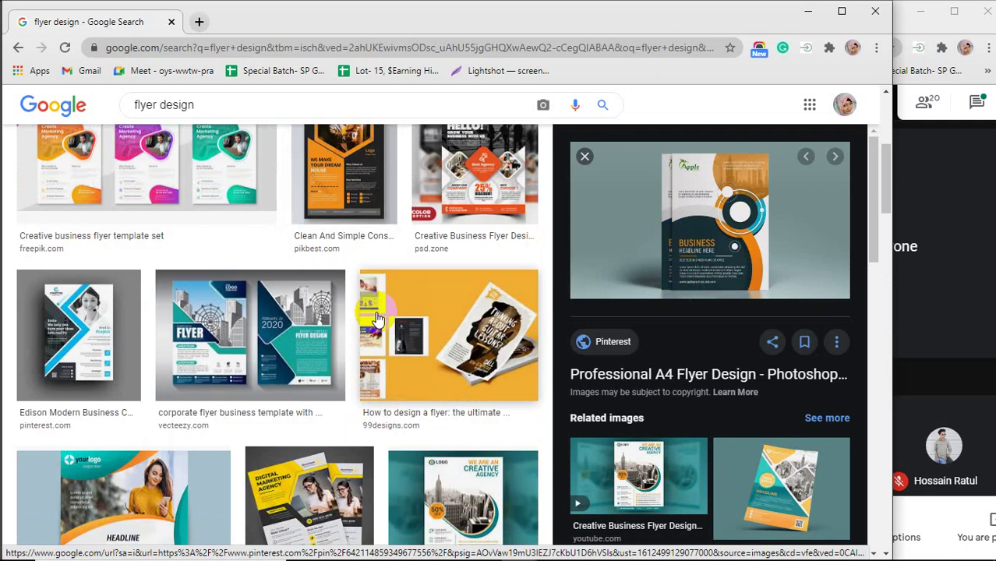
left_click(415, 371)
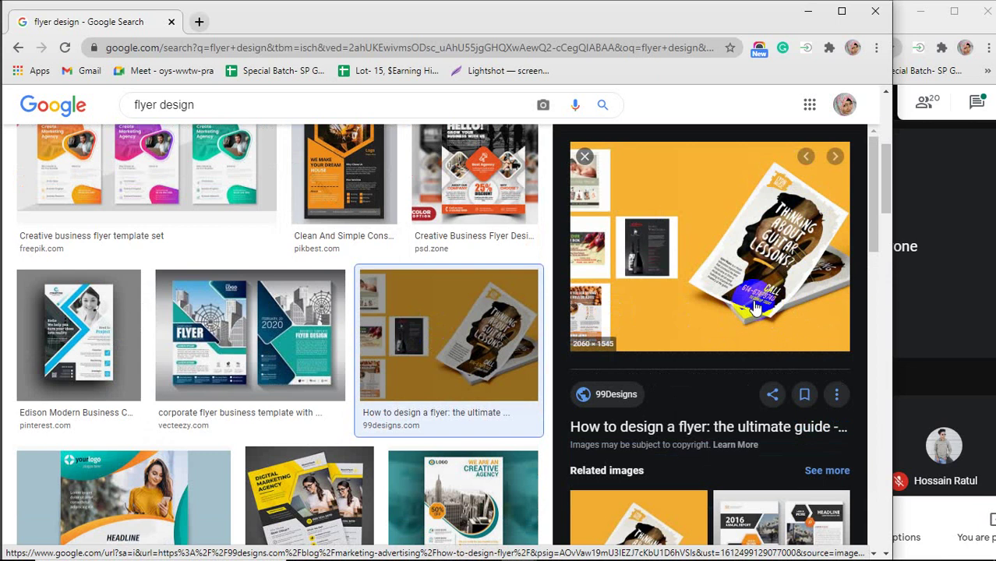
scroll(396, 343, "down", 3)
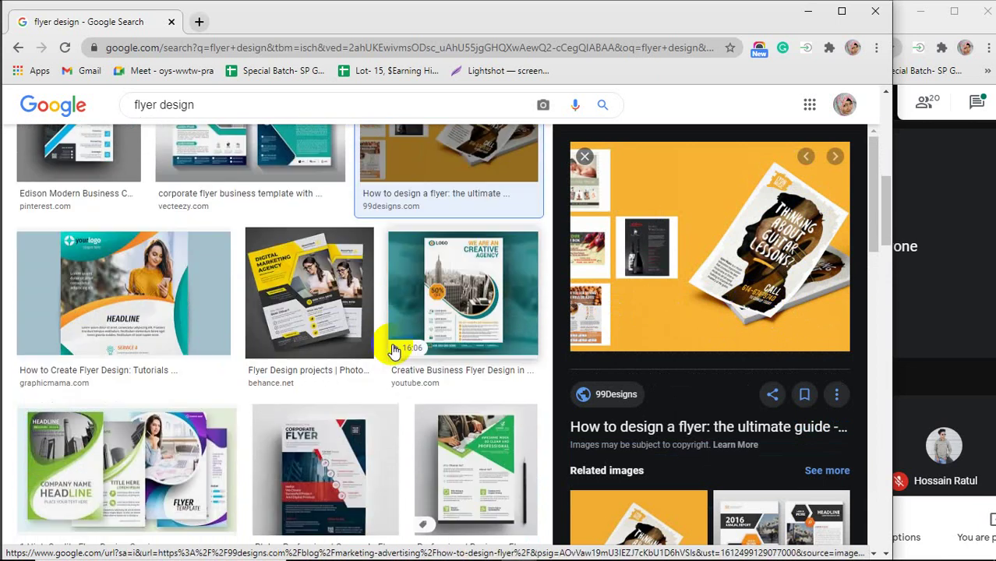
left_click(279, 291)
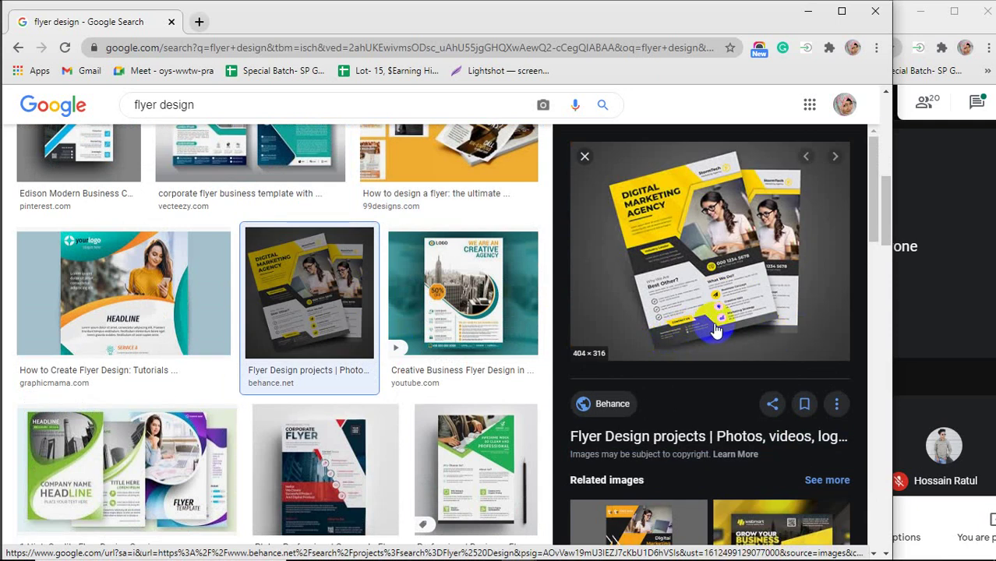
scroll(413, 292, "down", 3)
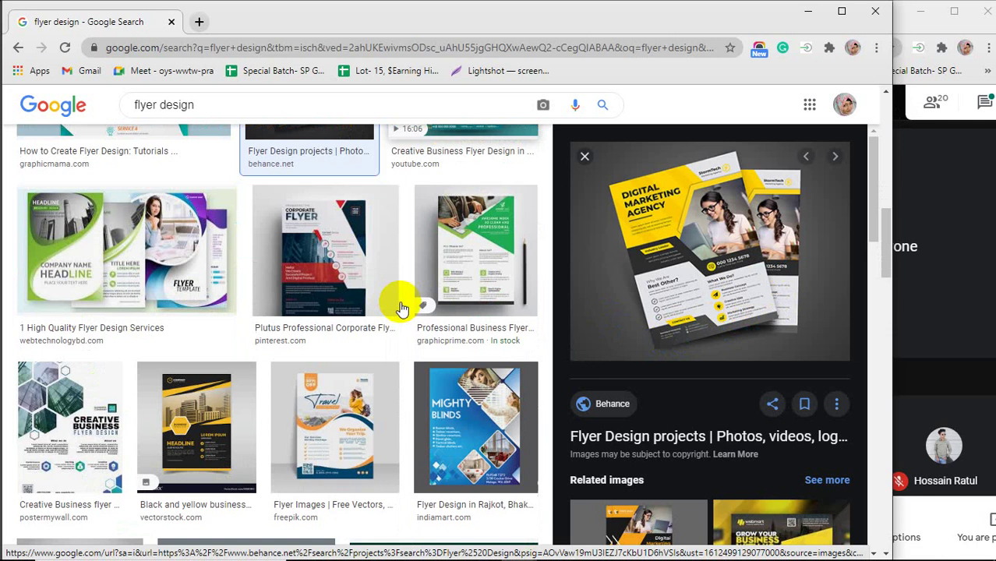
left_click(366, 292)
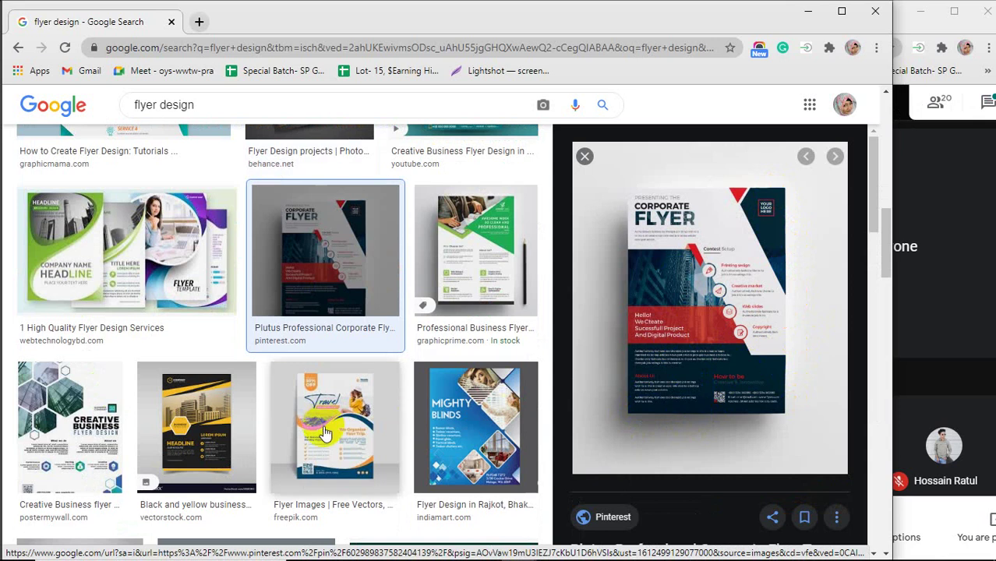
left_click(377, 439)
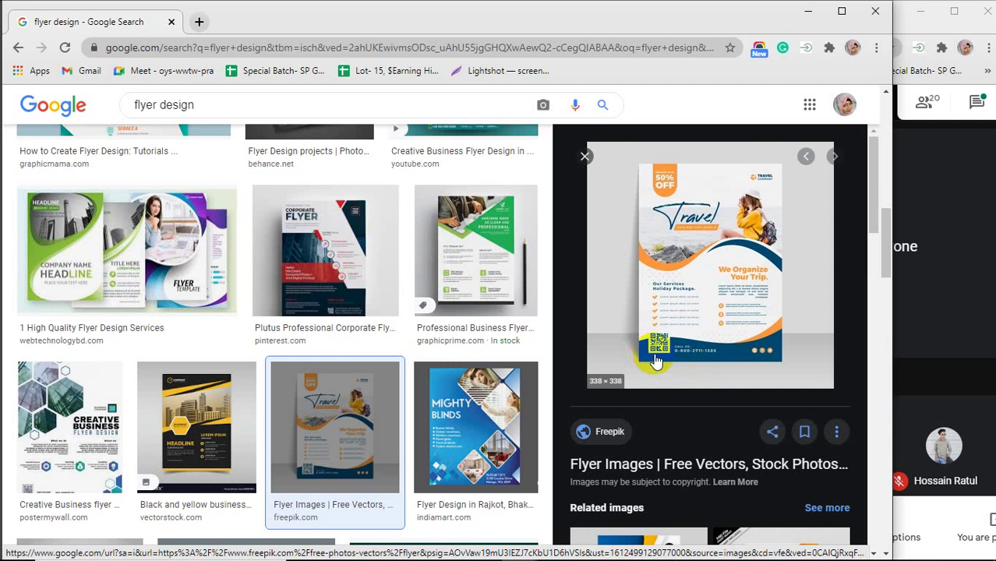
Minimize Chrome and click the Photoshop canvas to bring up Create Rectangle.
scroll(684, 371, "down", 3)
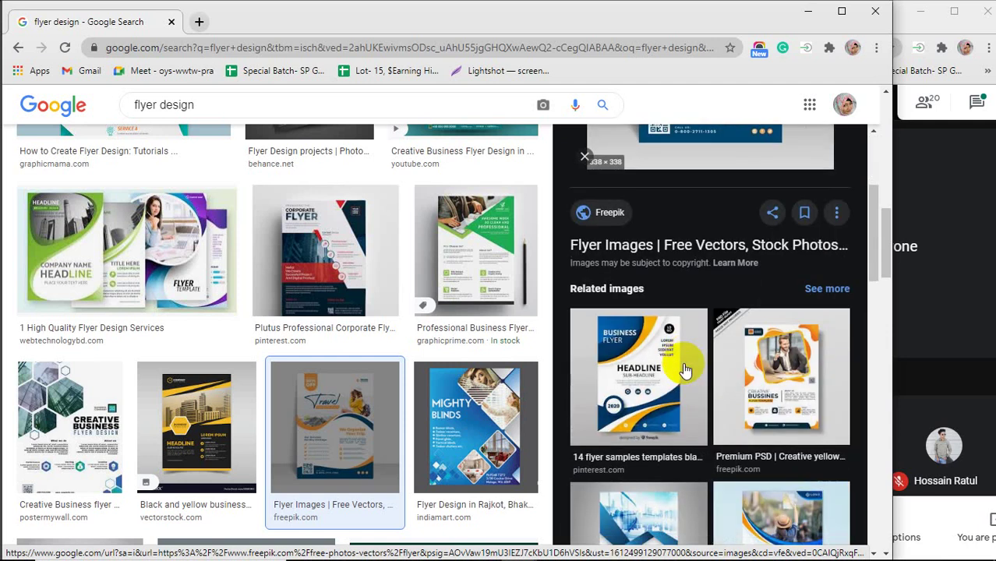
left_click(808, 11)
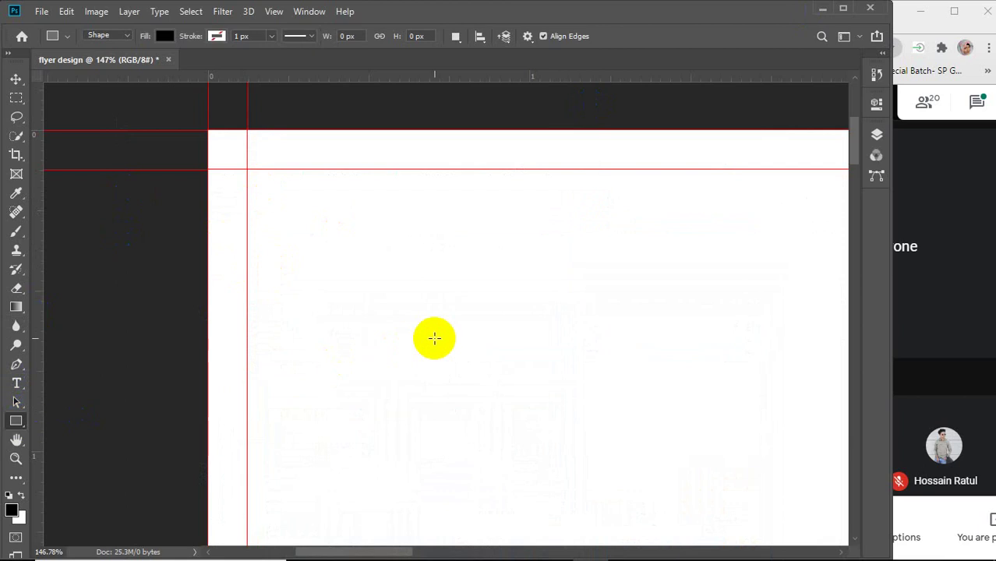
left_click(434, 338)
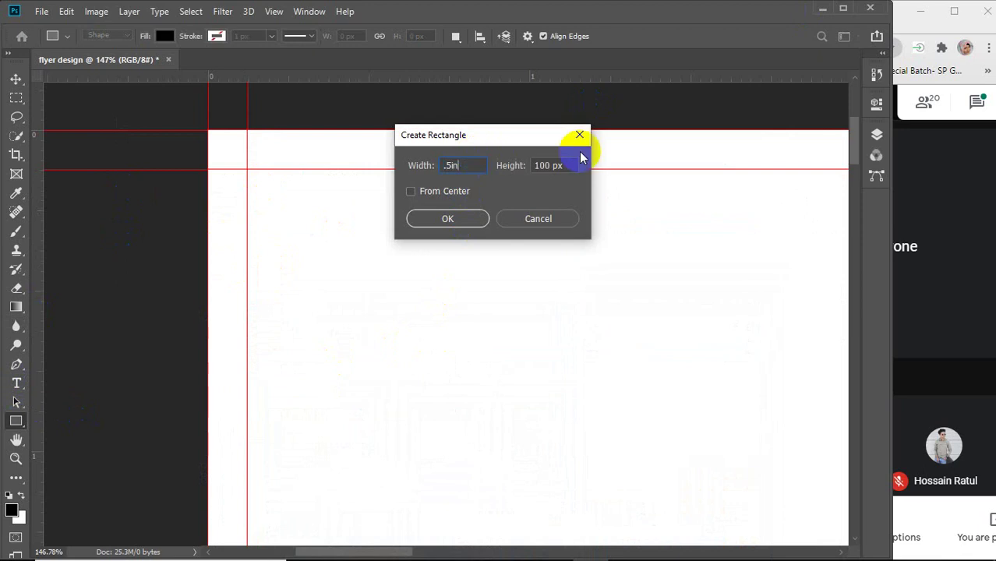
Create a 0.5 × 0.5 in square and move it into the page's top-left corner.
left_click(529, 166)
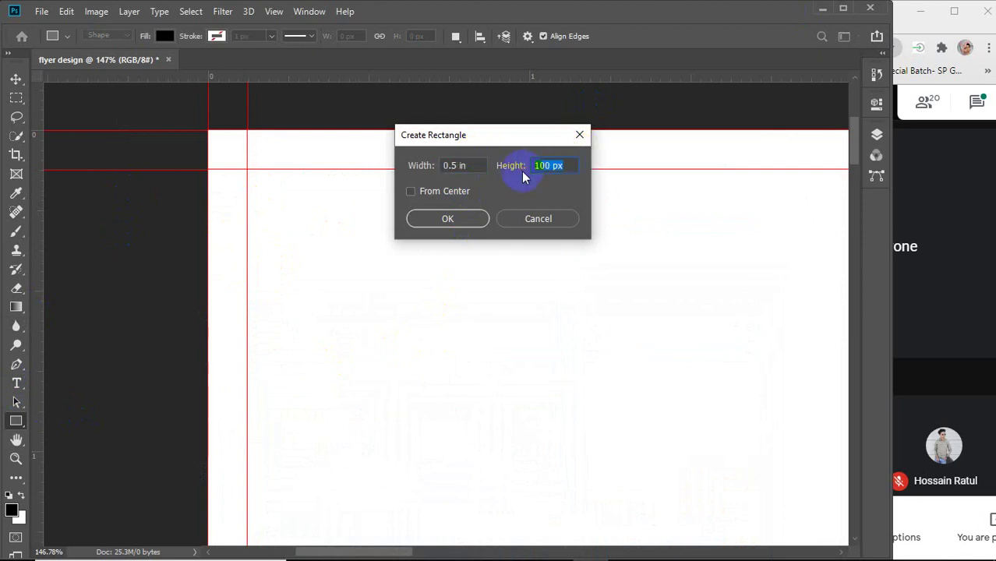
type(".5in")
key("Return")
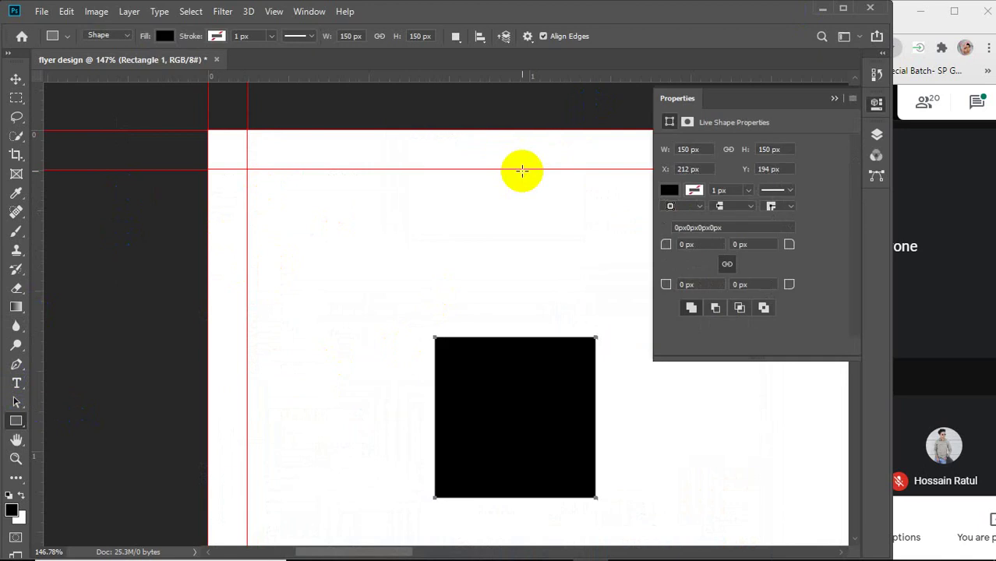
key("v")
left_click_drag(515, 399, 318, 227)
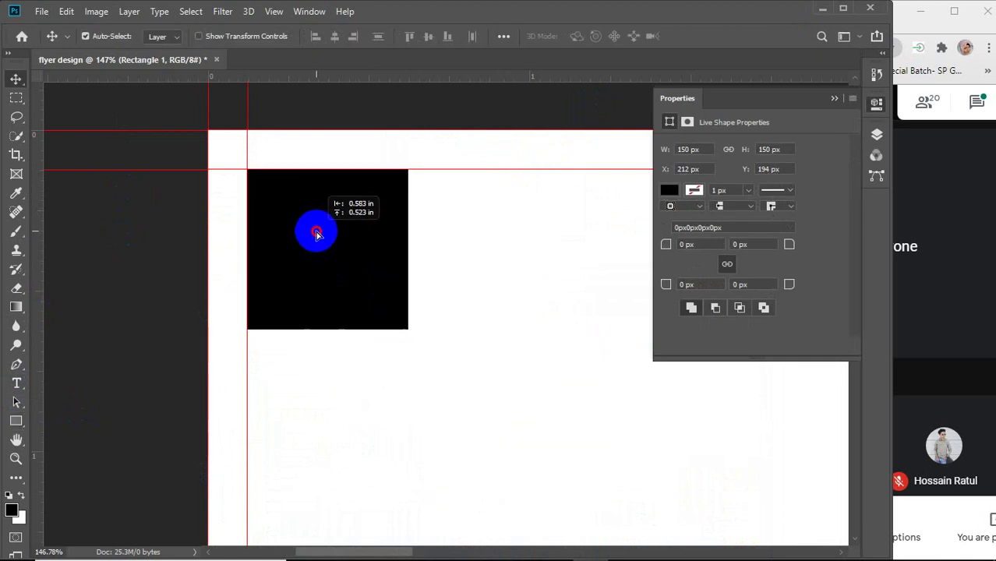
Add vertical and horizontal guides along the square's right and bottom edges.
left_click(834, 99)
scroll(493, 325, "down", 3)
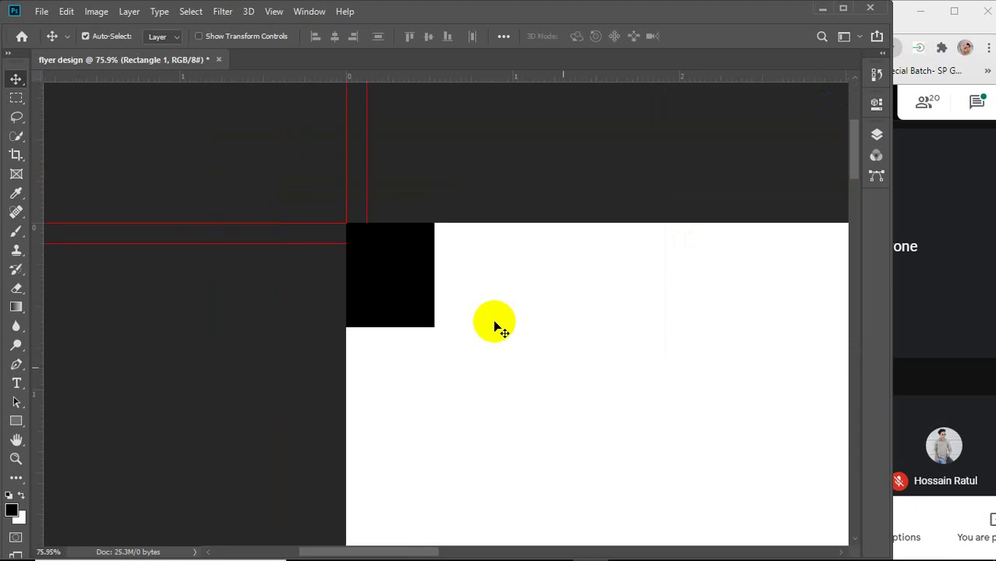
scroll(493, 325, "down", 4)
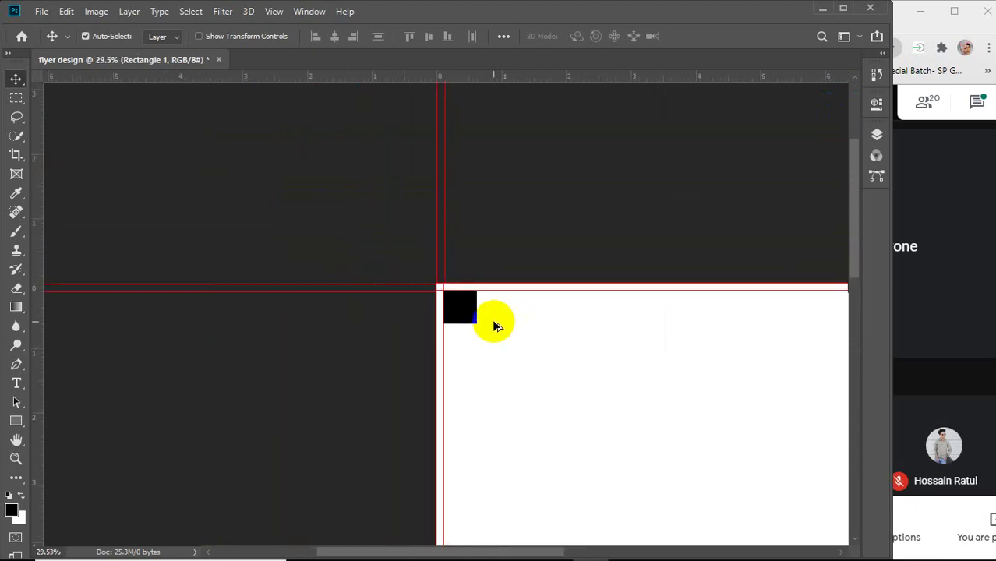
left_click_drag(39, 281, 472, 290)
left_click_drag(529, 78, 550, 323)
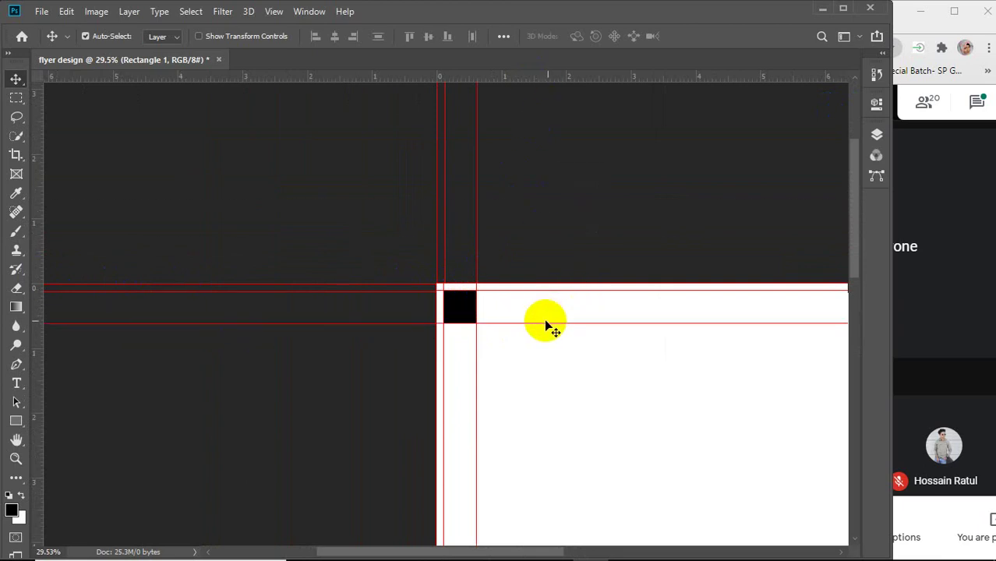
Move the square to the bottom-right corner, guide its inner edges, then delete it.
scroll(612, 422, "down", 3)
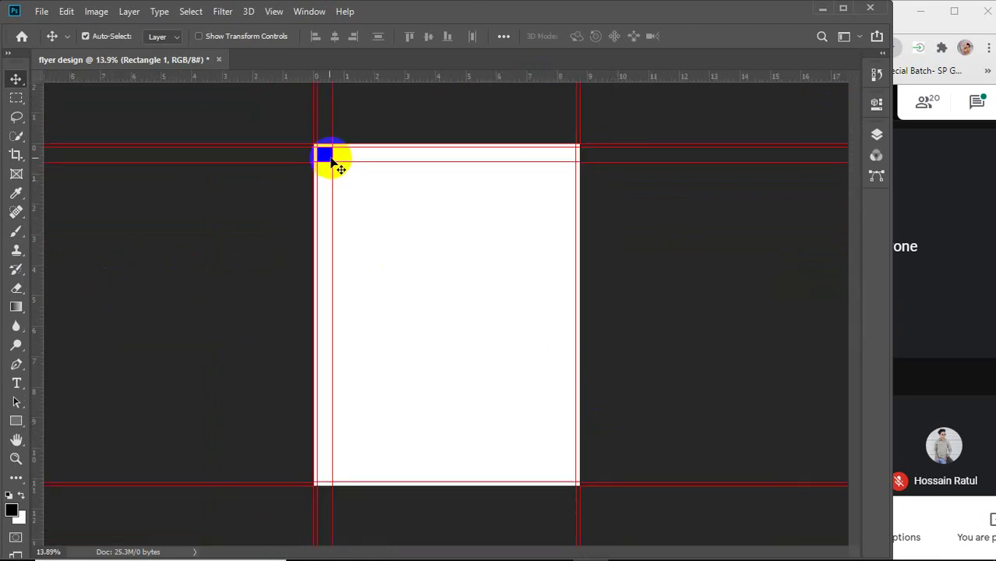
left_click_drag(322, 155, 566, 471)
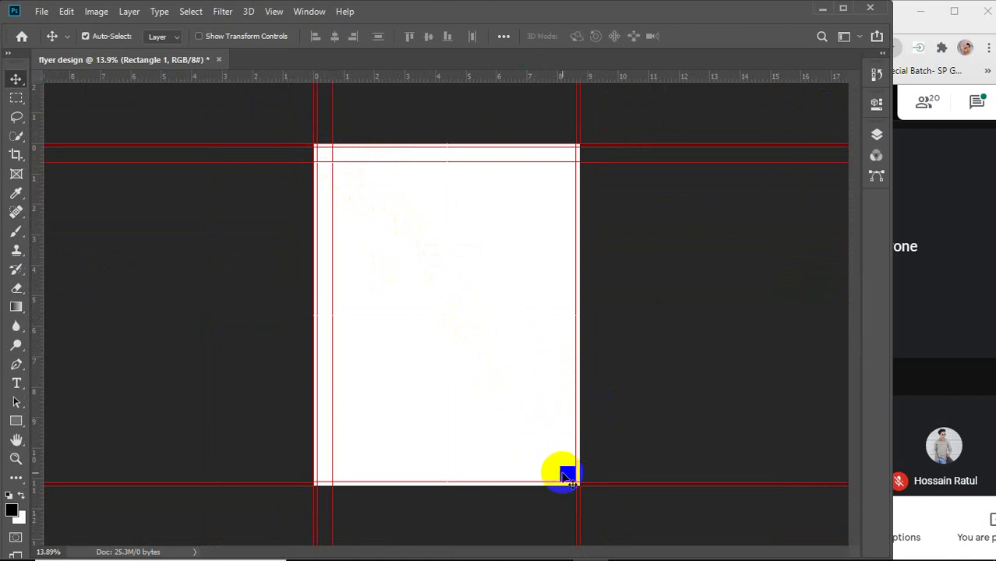
left_click_drag(36, 312, 556, 368)
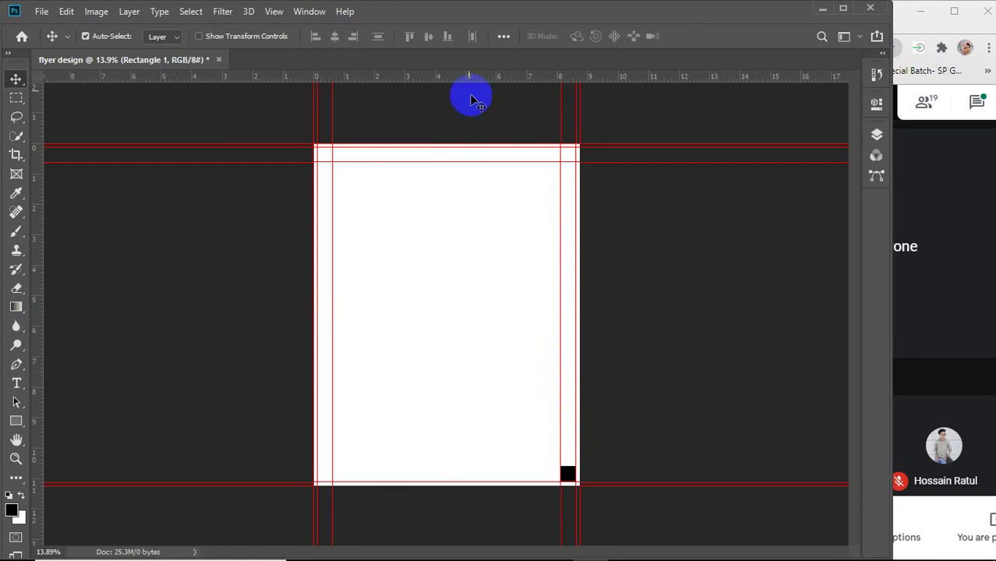
left_click_drag(464, 85, 497, 465)
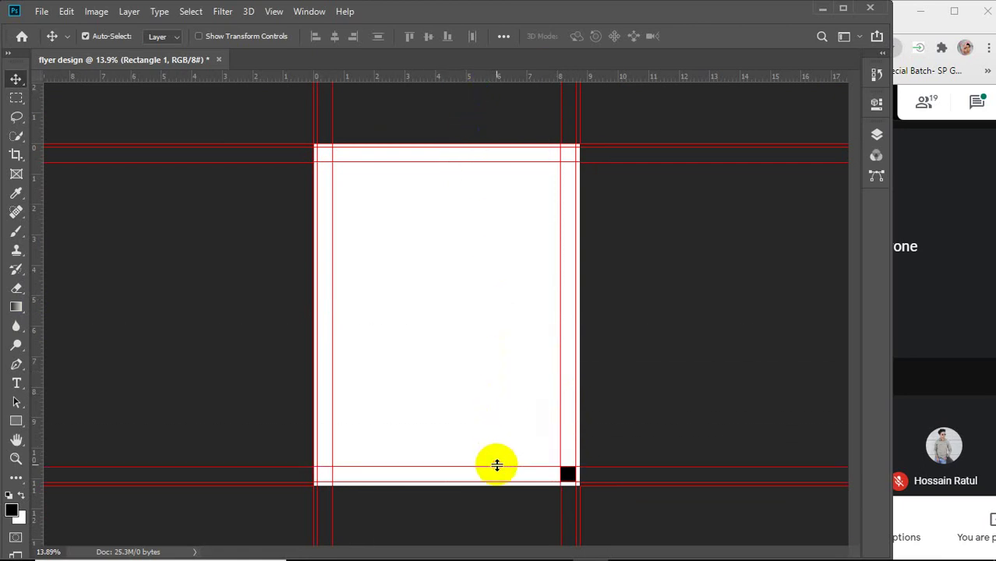
left_click(569, 476)
key("Delete")
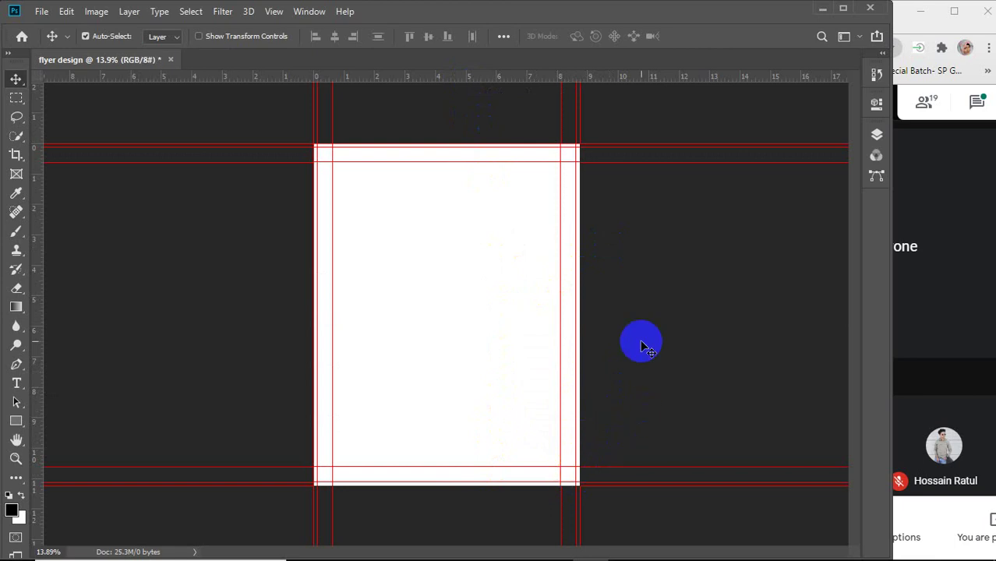
Dismiss the Background layer warning and turn on View > Lock Guides.
left_click_drag(244, 111, 667, 480)
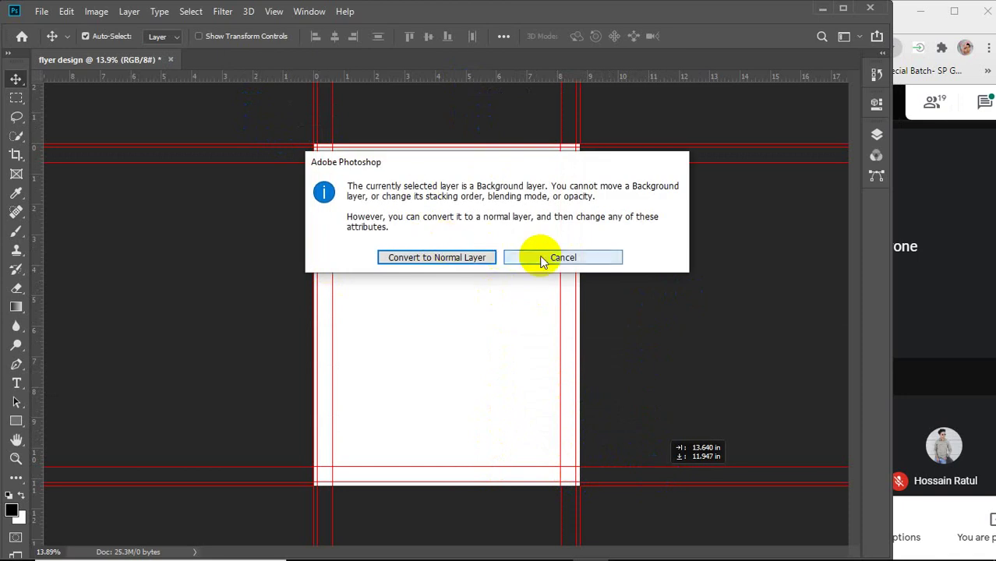
left_click(543, 260)
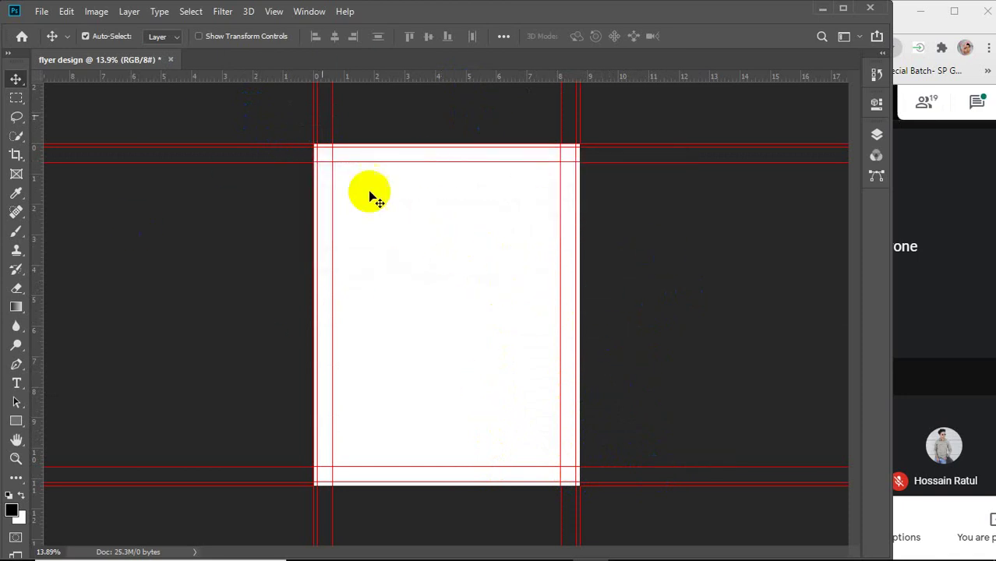
left_click(273, 12)
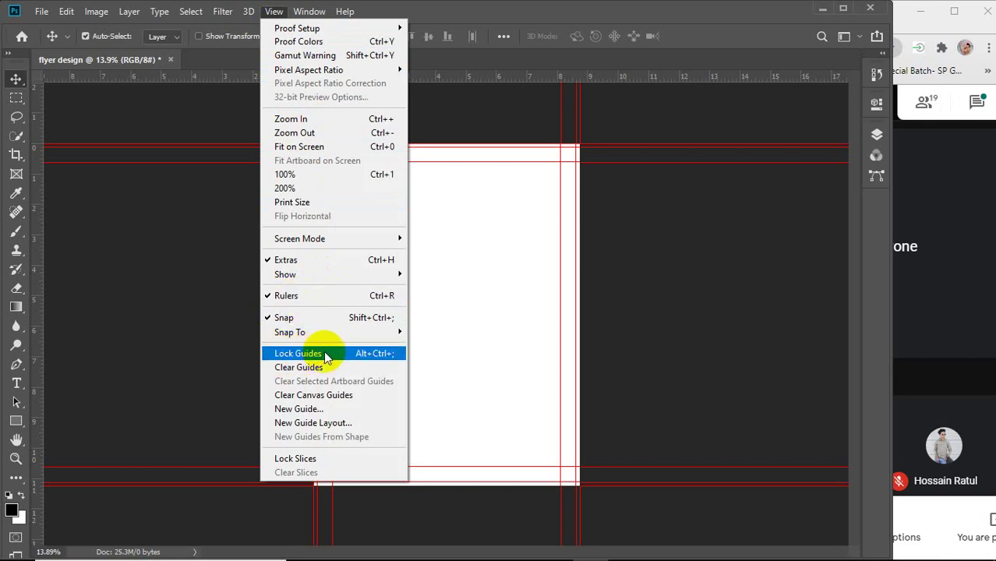
left_click(648, 162)
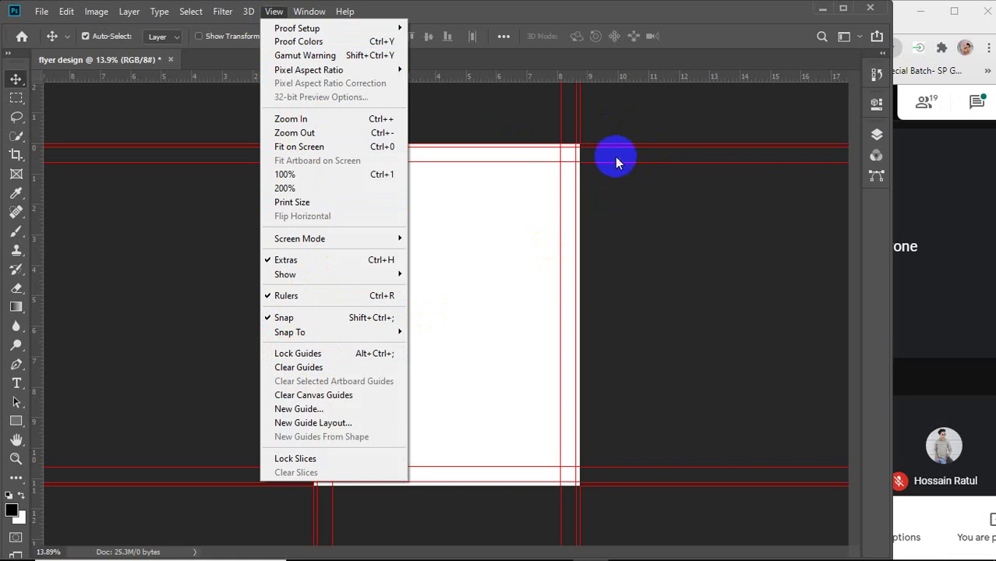
left_click(315, 357)
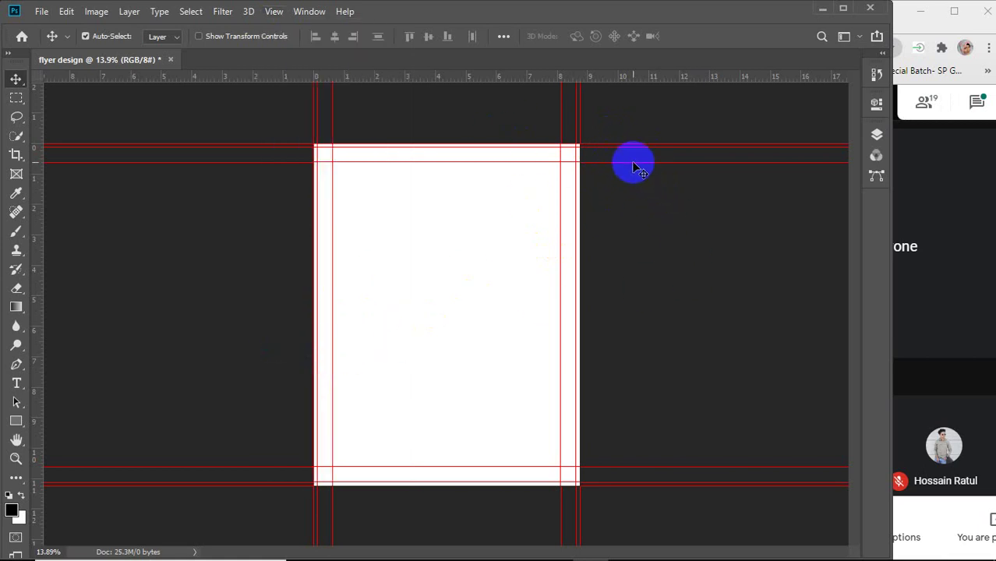
Confirm with the Move tool that guides stay fixed, cancelling the Background layer alert.
left_click_drag(635, 185, 632, 195)
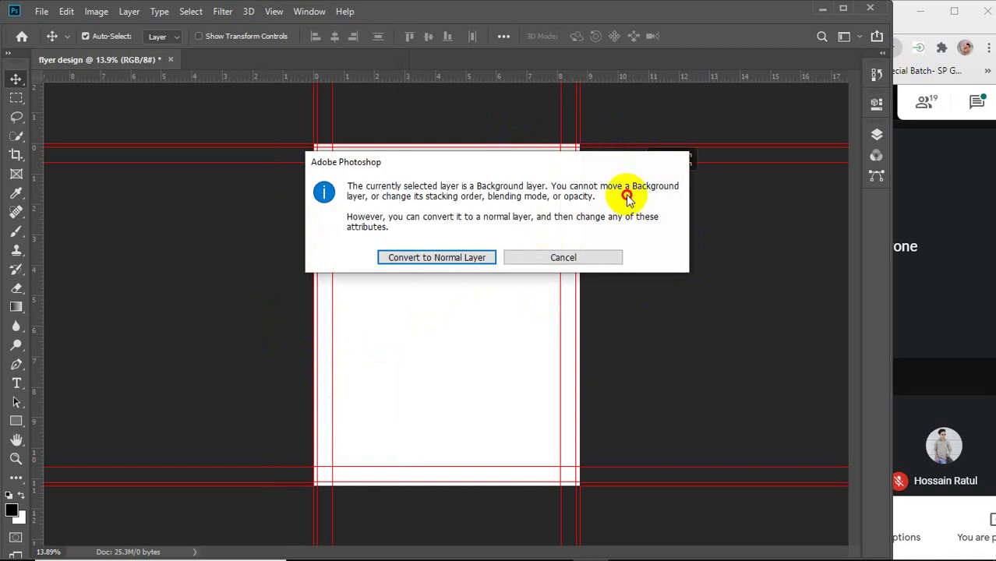
left_click(563, 259)
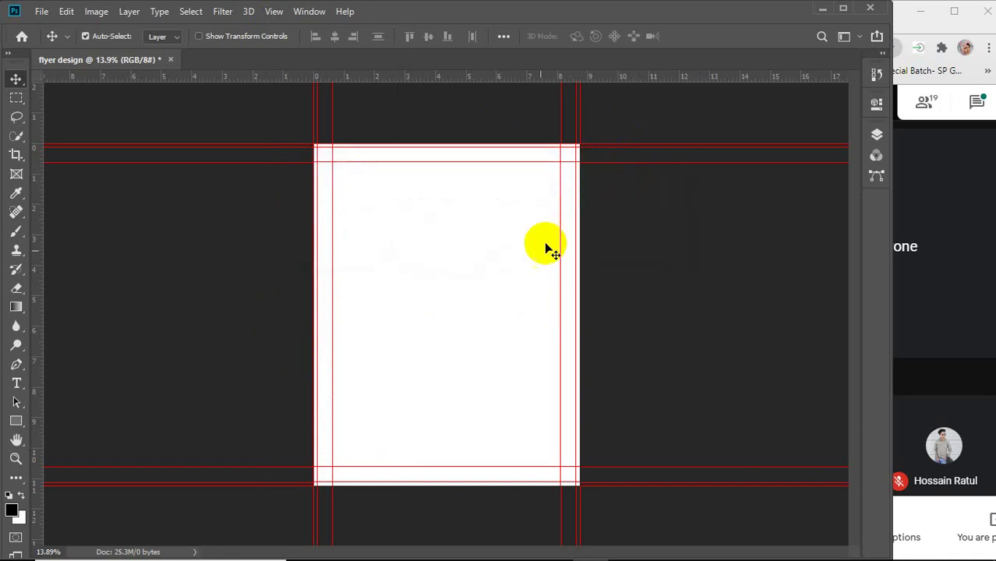
scroll(505, 292, "up", 1)
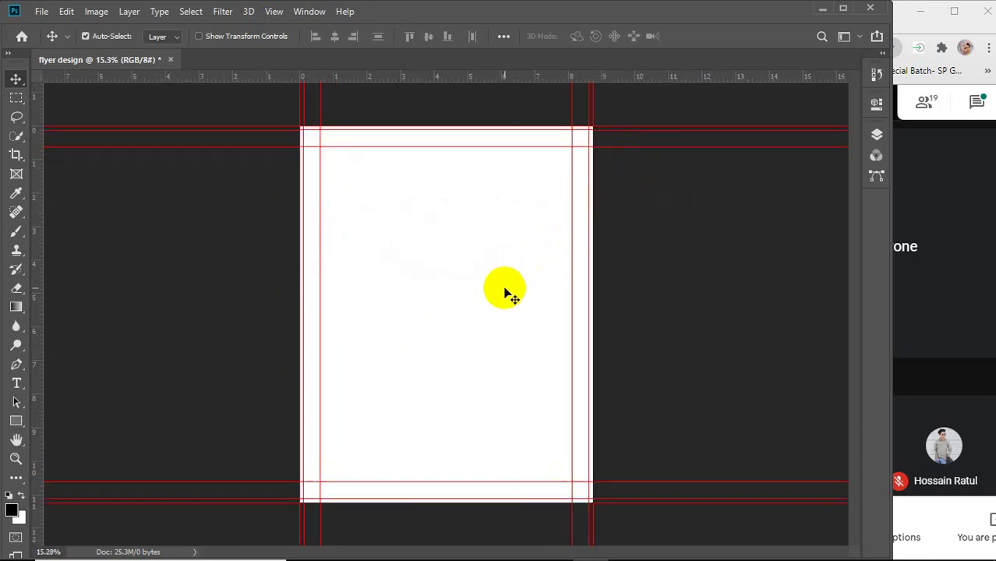
left_click(23, 422)
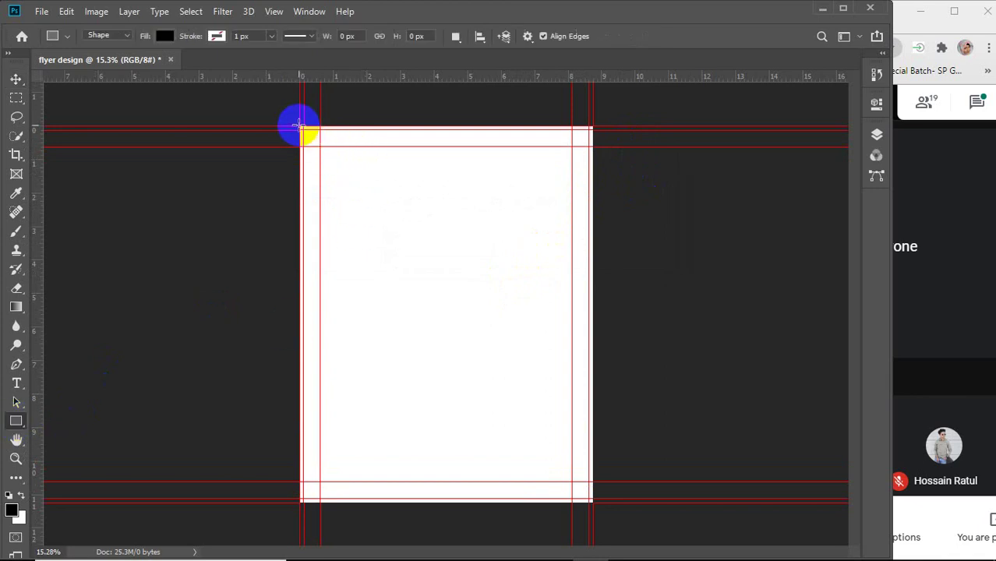
Draw a 2625 × 3375 px rectangle over the full bleed area and fill it red.
left_click_drag(298, 125, 591, 504)
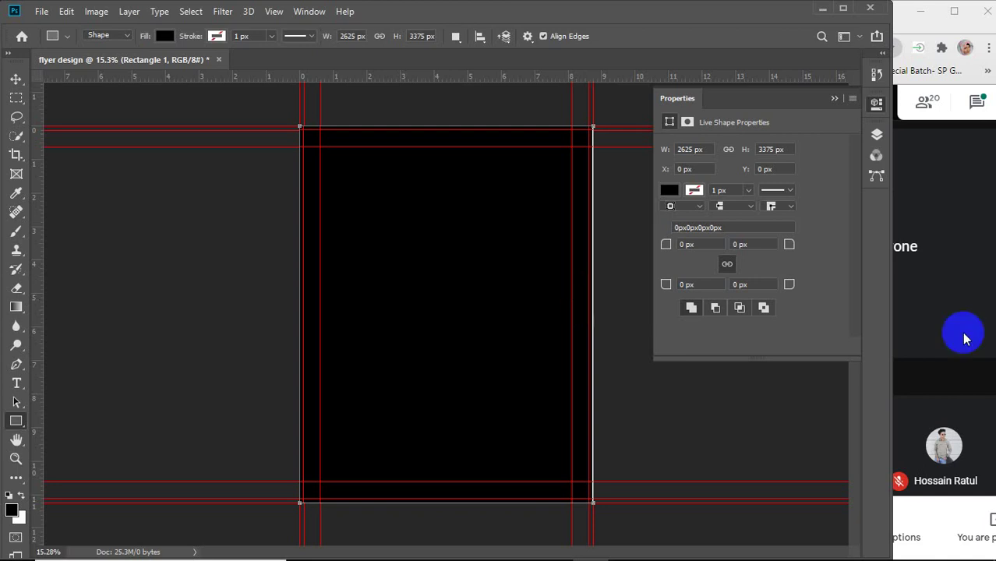
left_click_drag(893, 332, 909, 333)
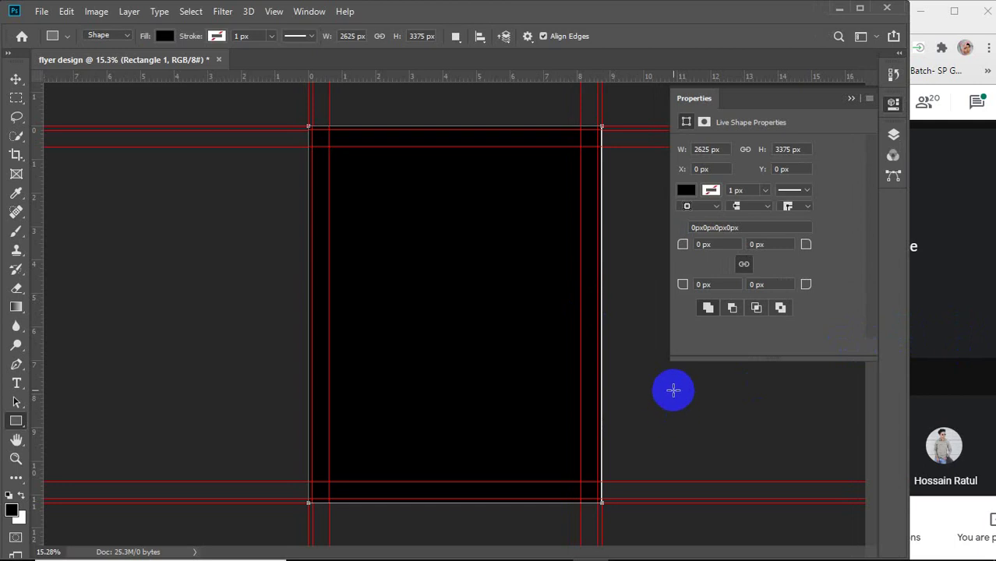
left_click(685, 191)
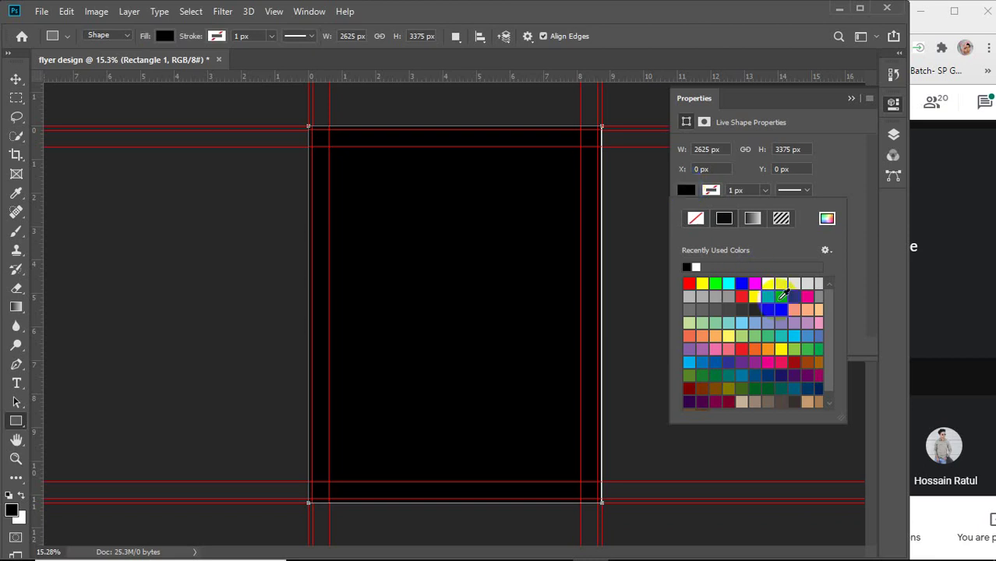
left_click(689, 283)
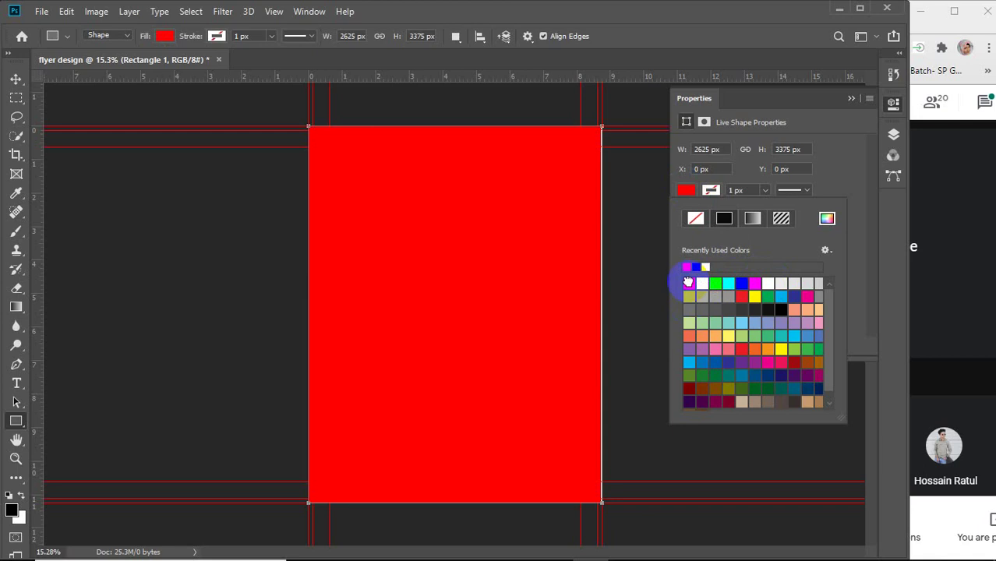
left_click(12, 80)
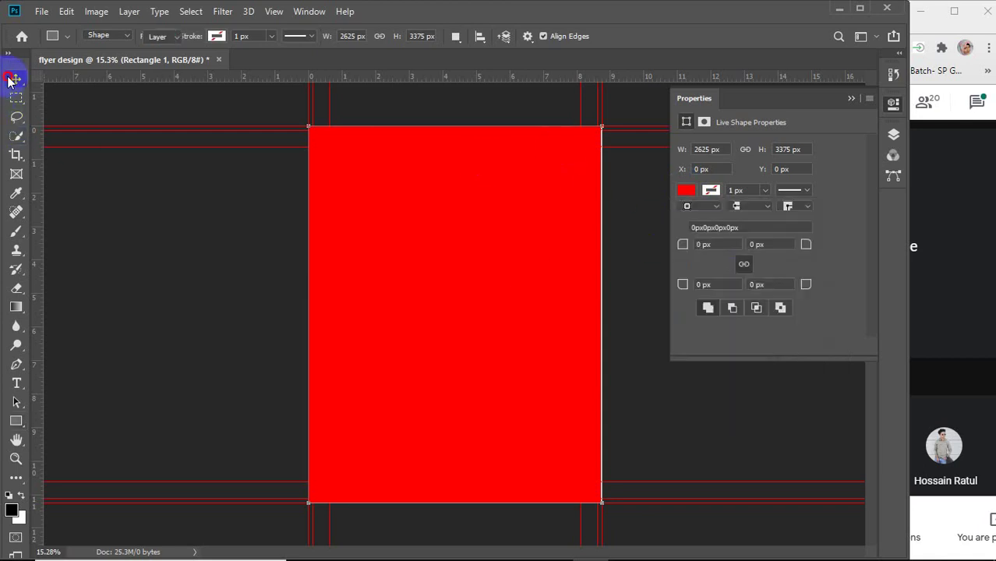
left_click(861, 103)
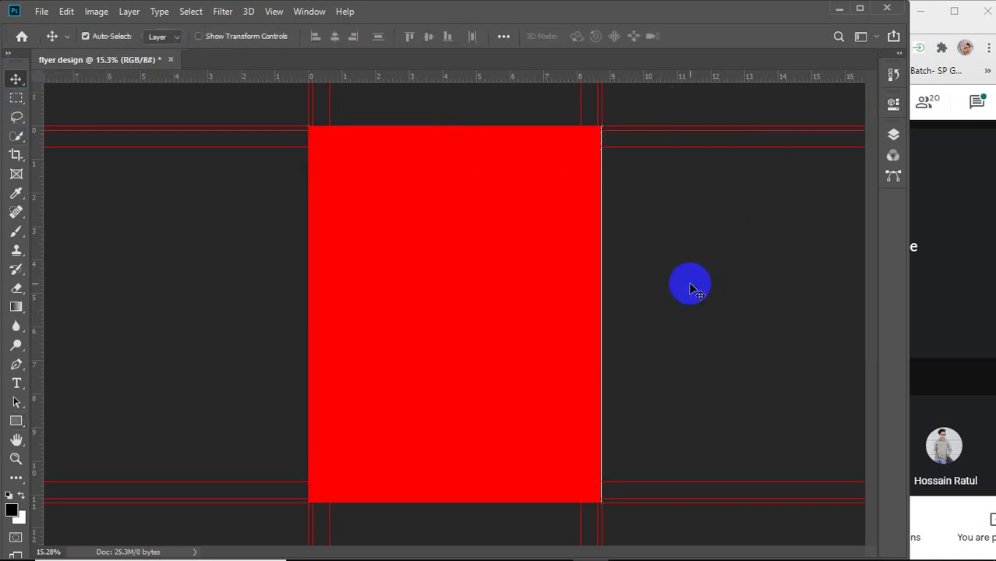
Draw a 2550 × 3300 px rectangle between the trim guides above the red layer and fill it white.
scroll(616, 304, "up", 3)
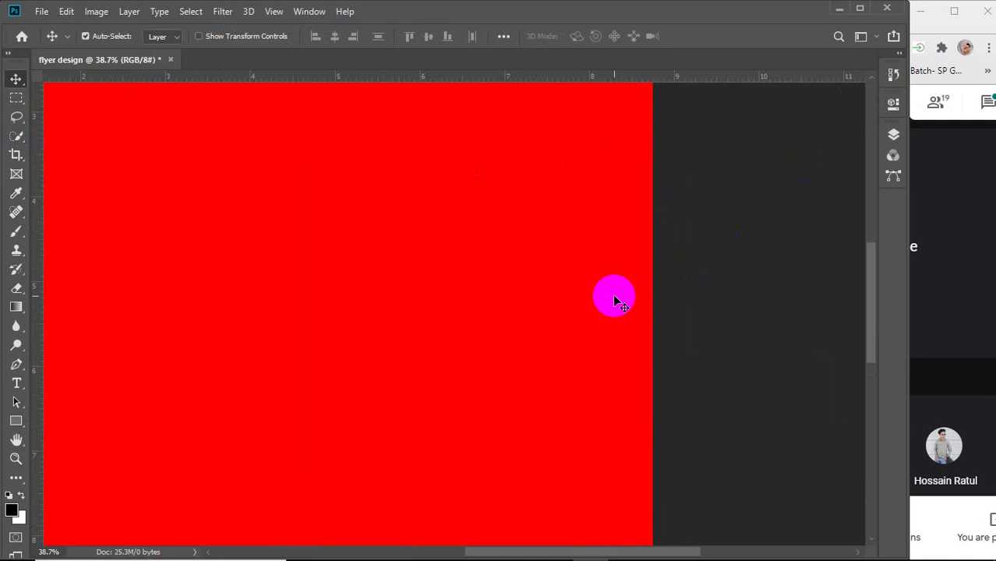
scroll(615, 303, "down", 4)
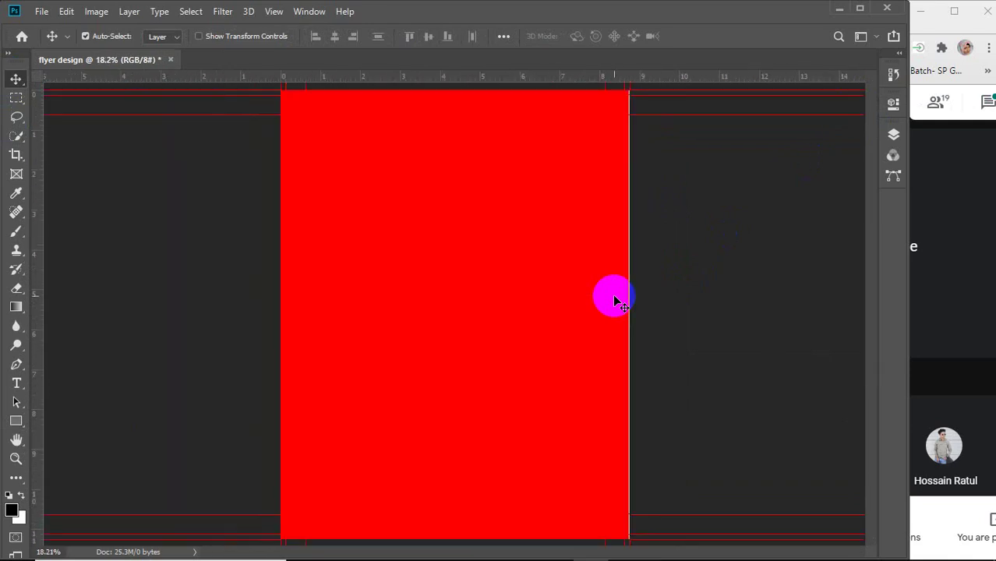
scroll(616, 303, "down", 1)
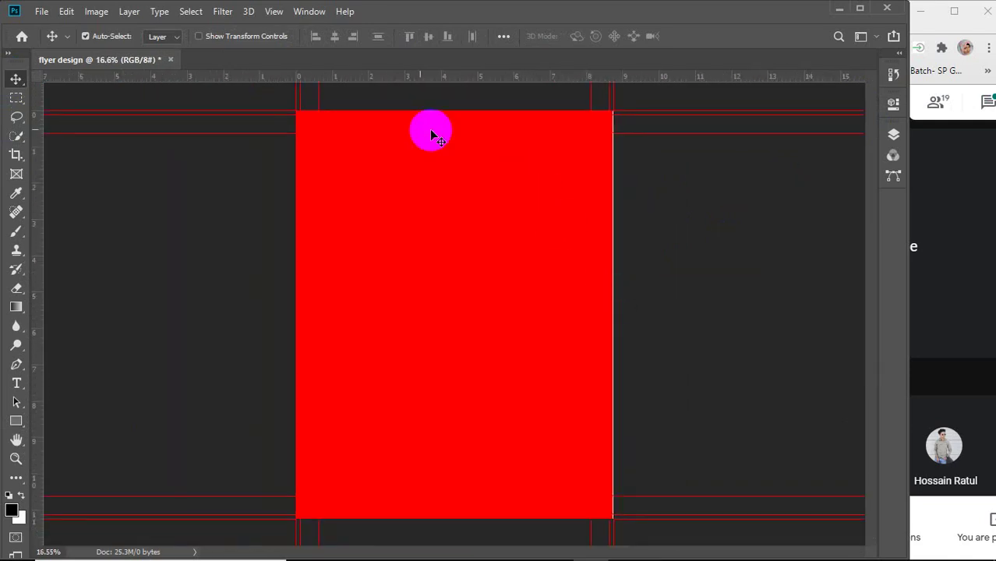
left_click(414, 192)
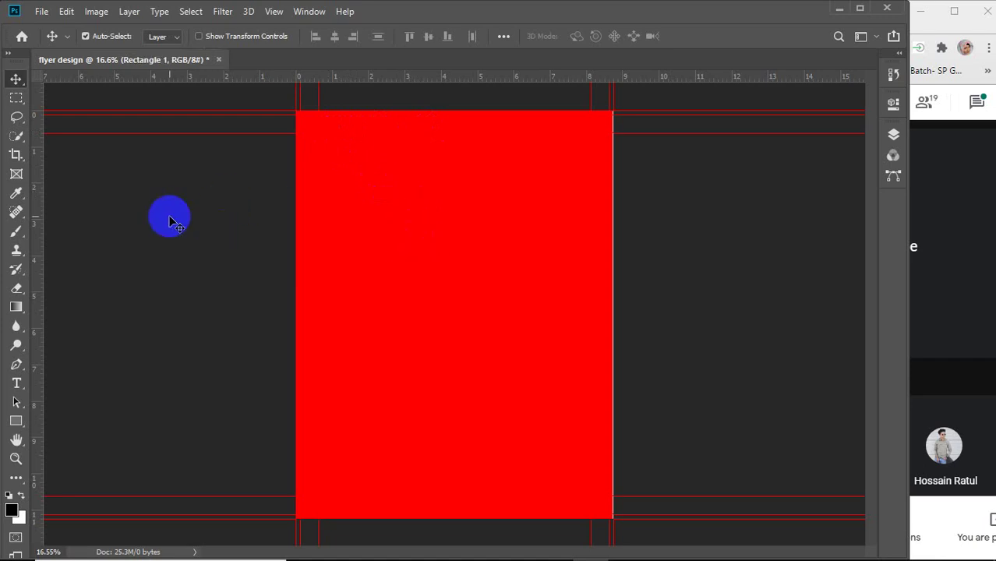
left_click(16, 425)
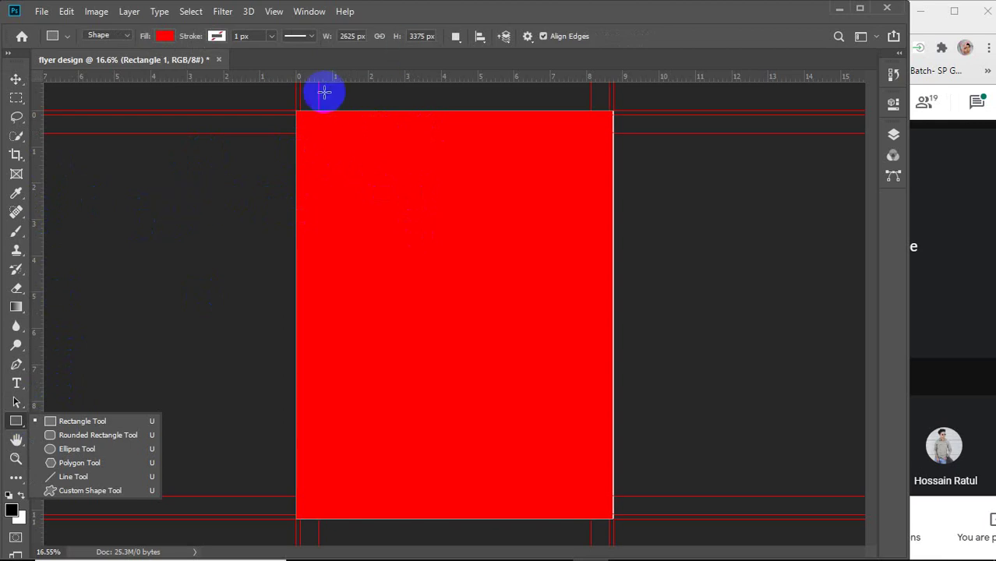
left_click_drag(300, 115, 606, 510)
left_click(685, 191)
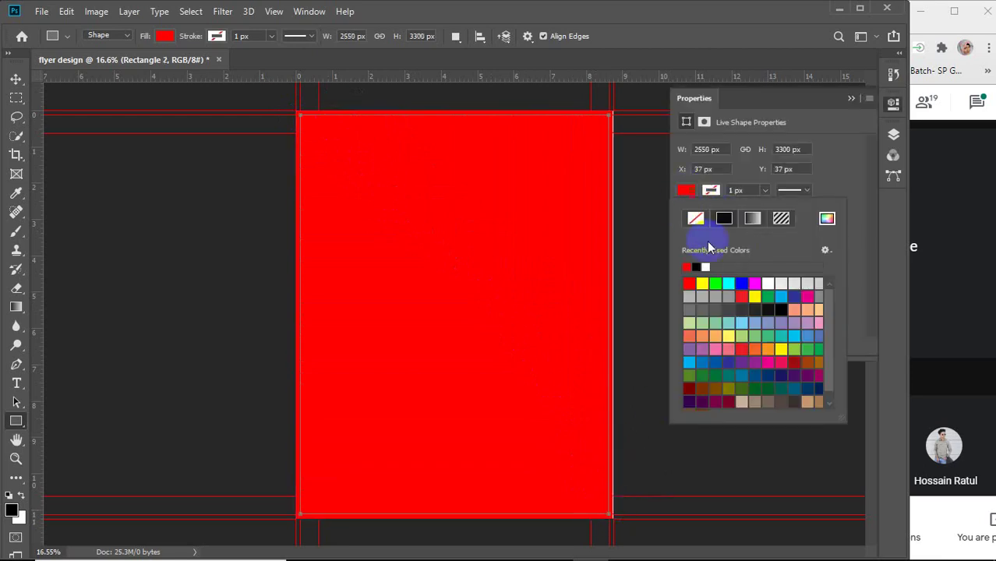
left_click(706, 266)
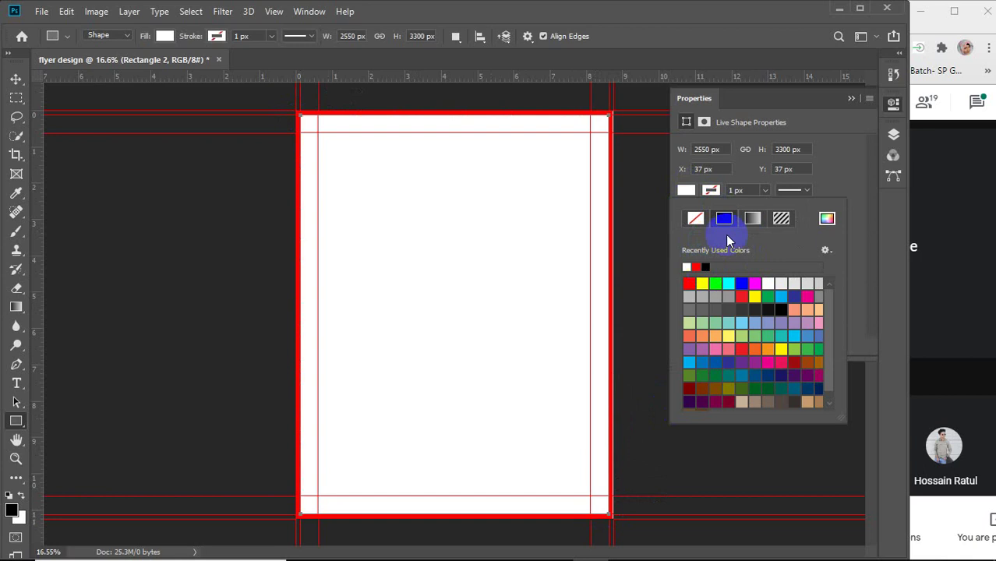
left_click(851, 98)
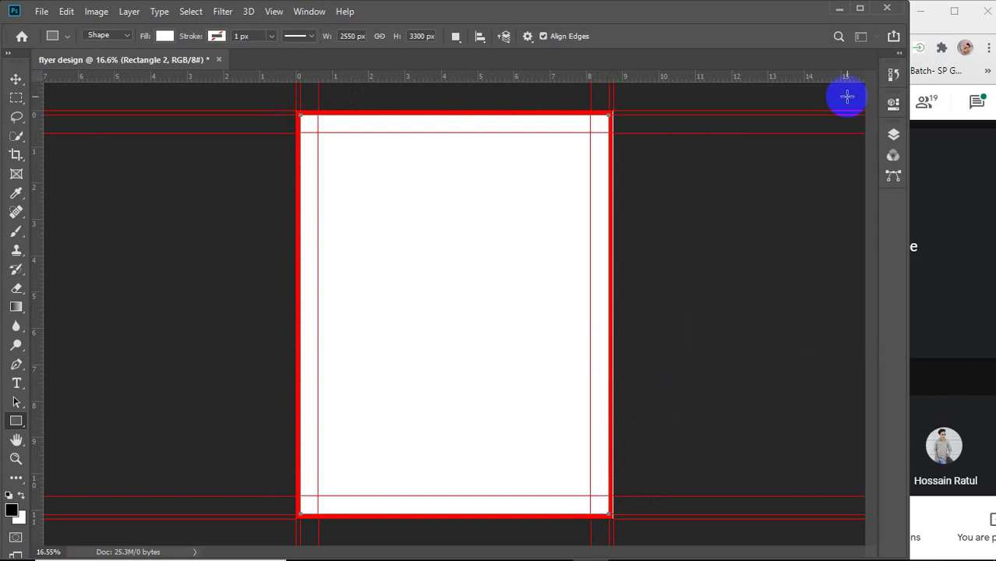
left_click(13, 78)
left_click(113, 202)
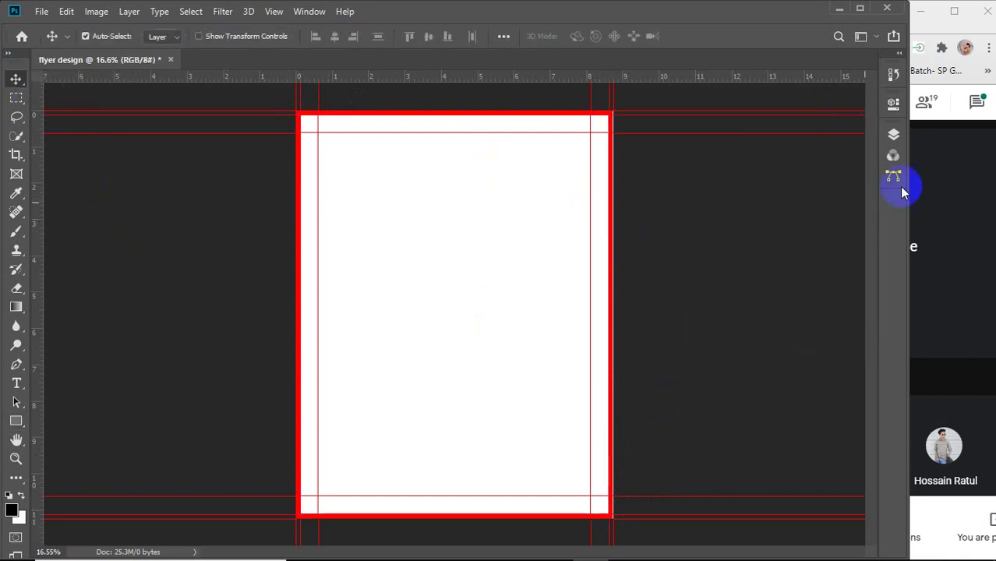
Rename Rectangle 1 to 'bleed' and Rectangle 2 to 'BG' in the Layers panel.
left_click(893, 135)
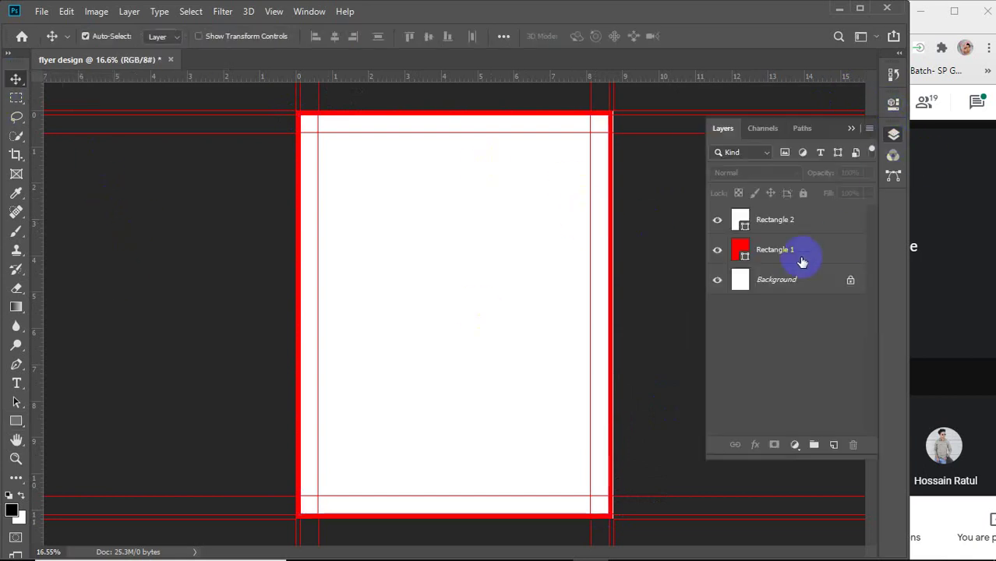
double_click(768, 251)
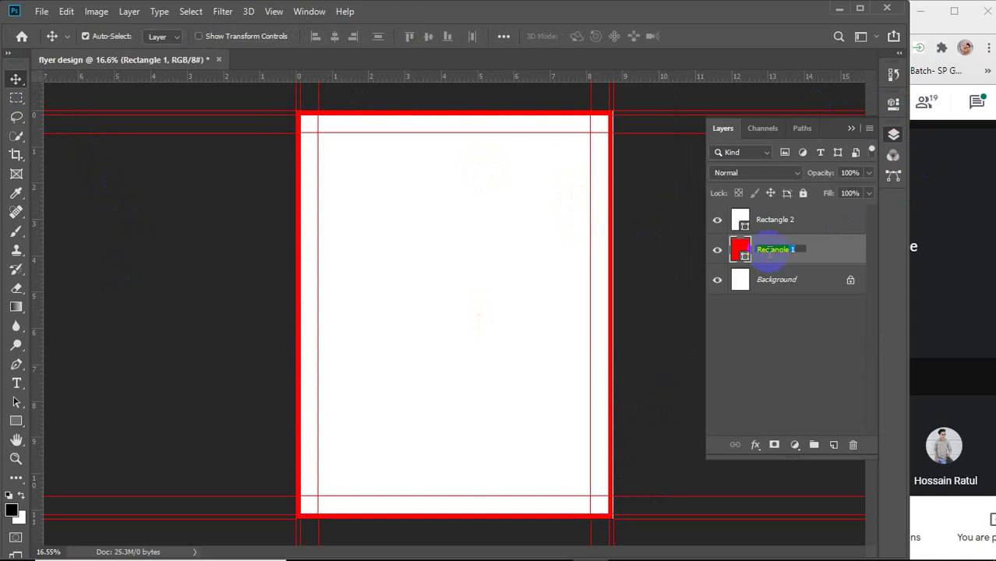
type("bleed")
double_click(775, 220)
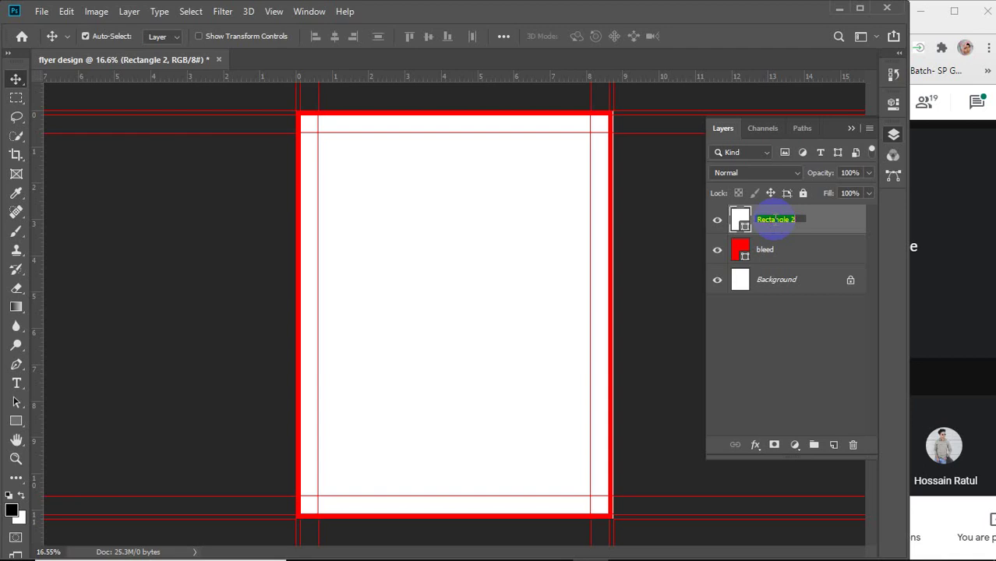
type("b")
key("BackSpace")
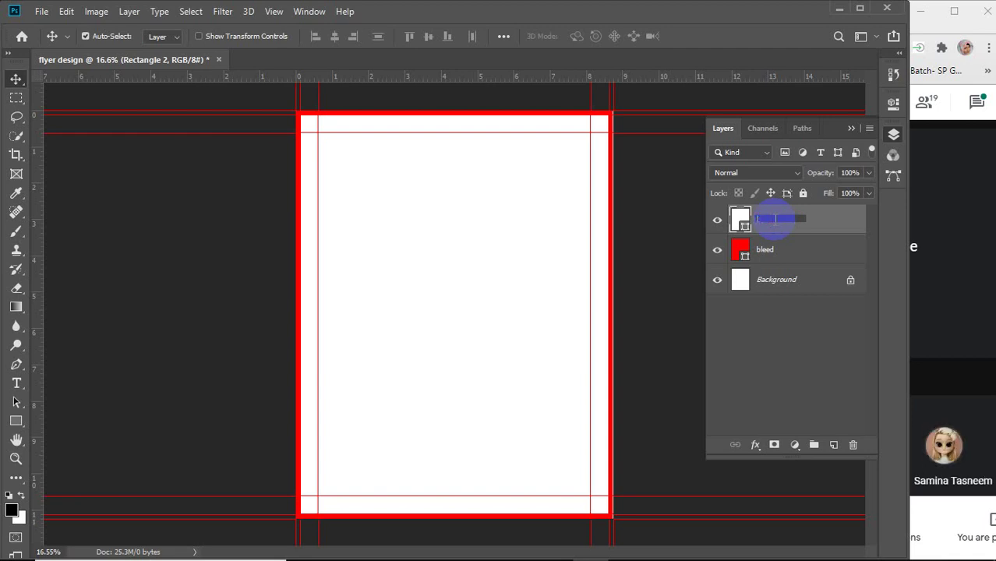
type("BG")
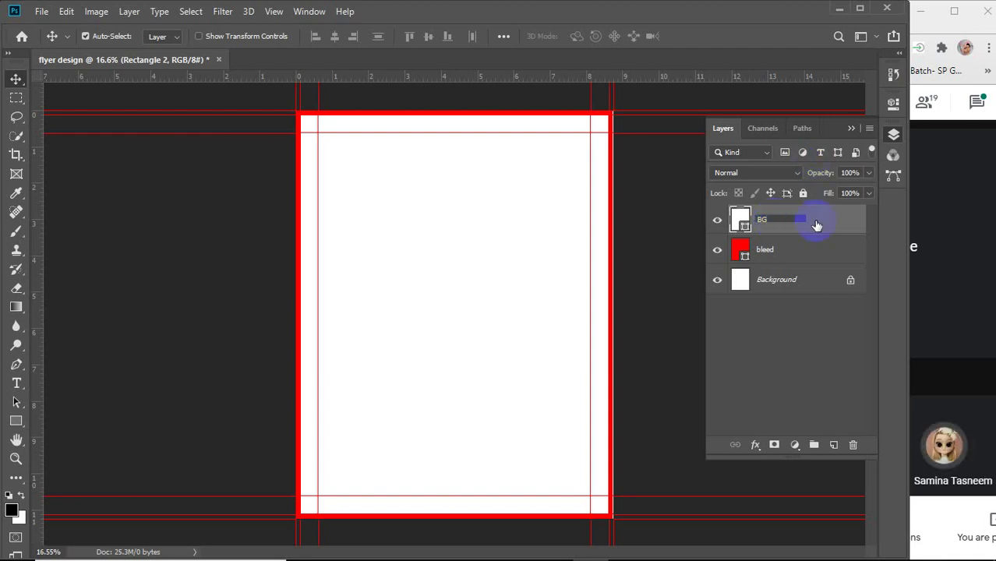
left_click(788, 327)
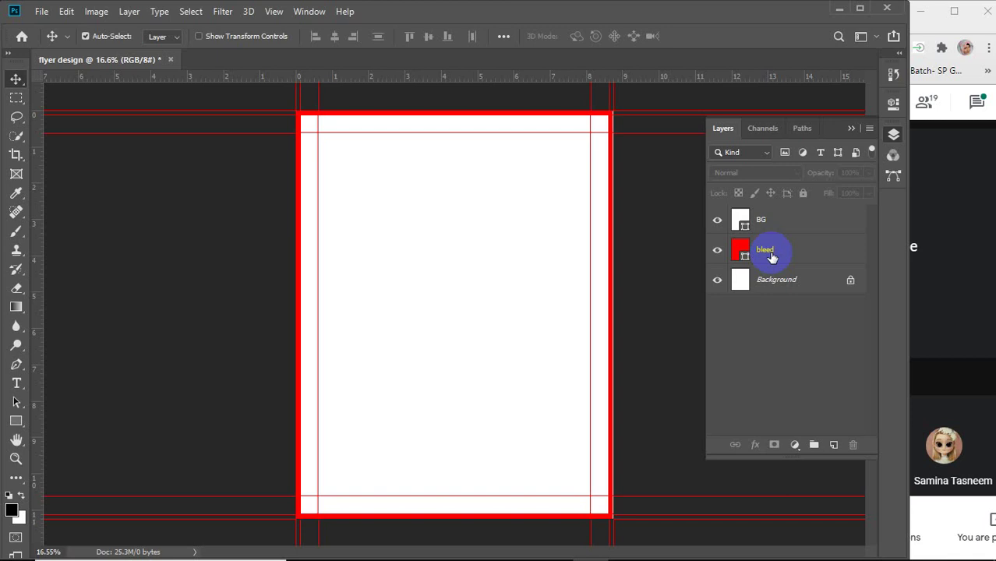
left_click(787, 251)
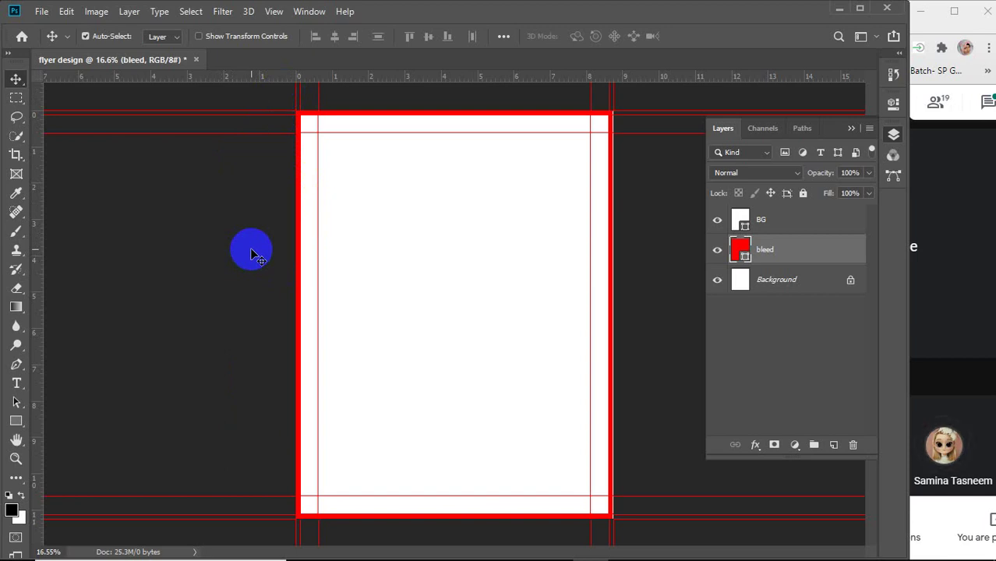
Select the bleed and BG layers together and apply Lock All.
left_click(789, 222, "shift")
left_click(803, 194)
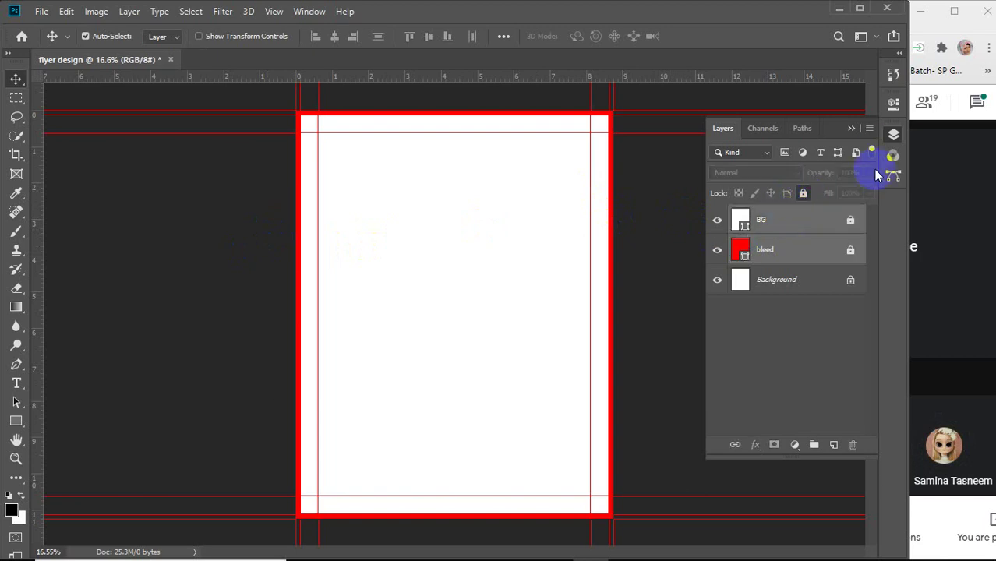
left_click(851, 128)
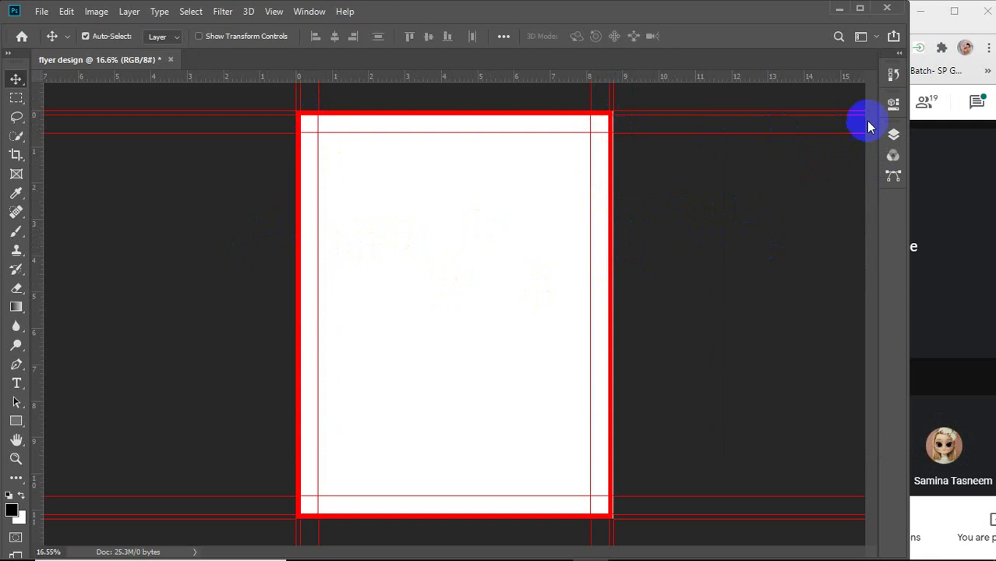
left_click(893, 134)
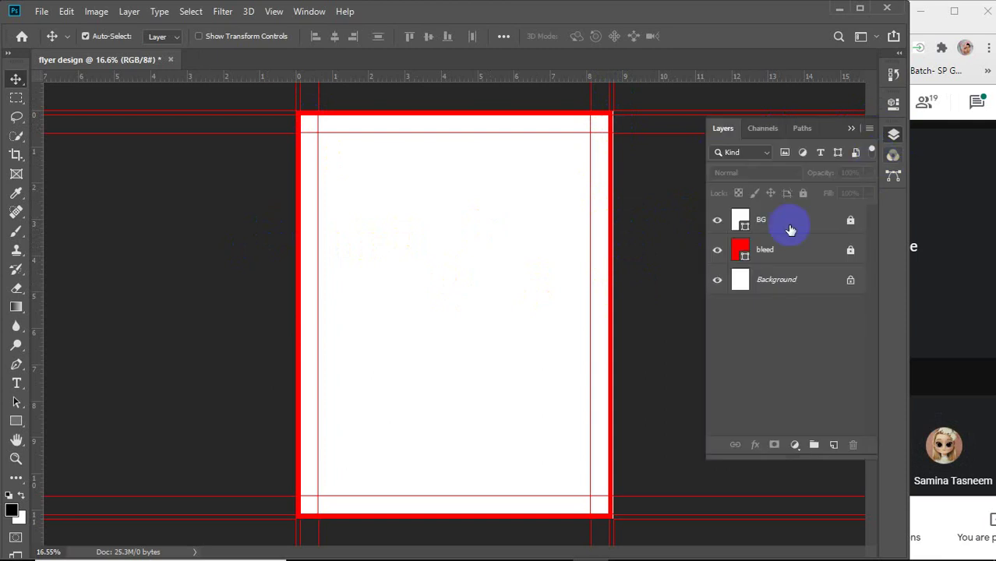
left_click(717, 252)
left_click(716, 252)
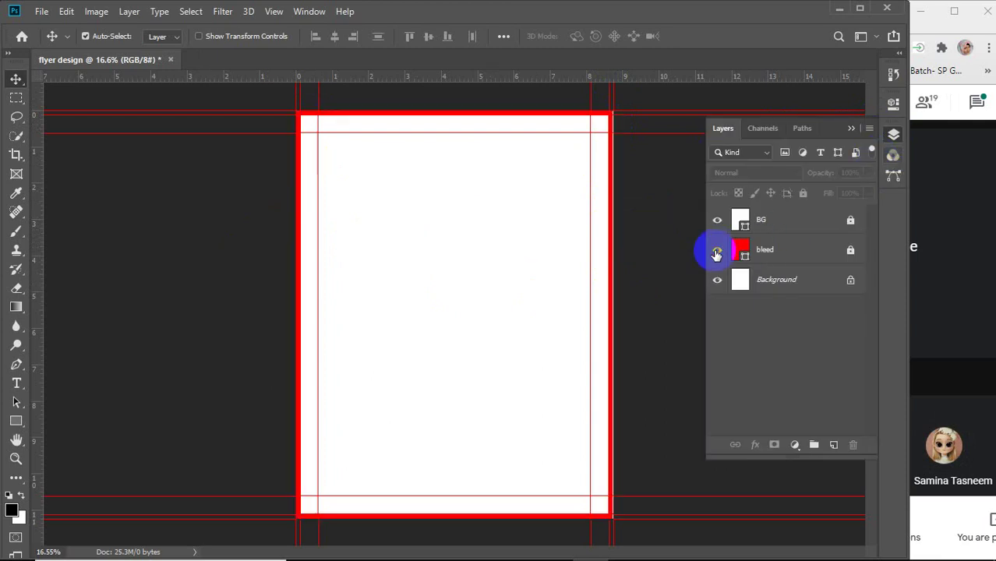
left_click(850, 129)
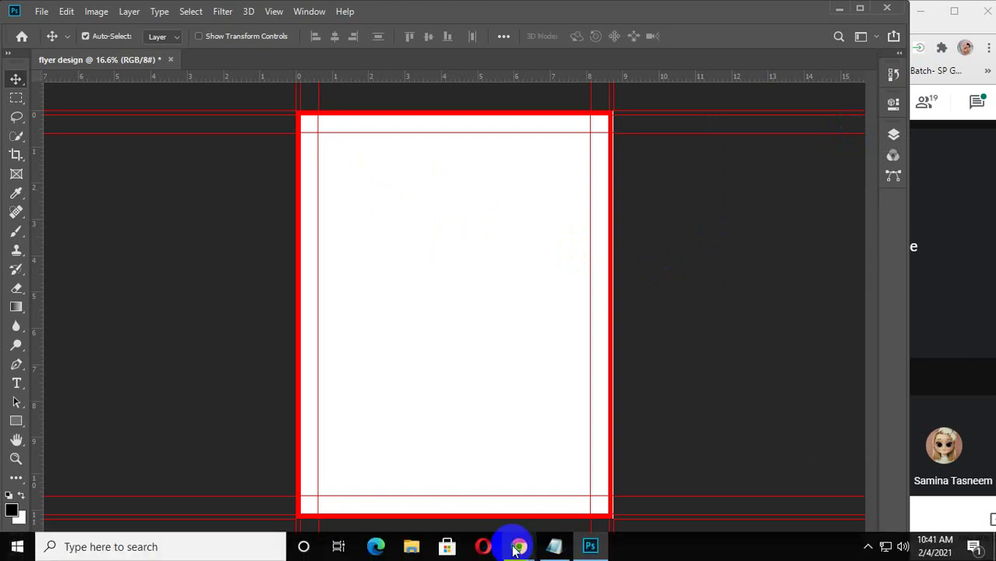
Bring up Chrome's 'flyer design' image results and scroll through the example flyer layouts.
mouse_move(519, 543)
left_click(633, 484)
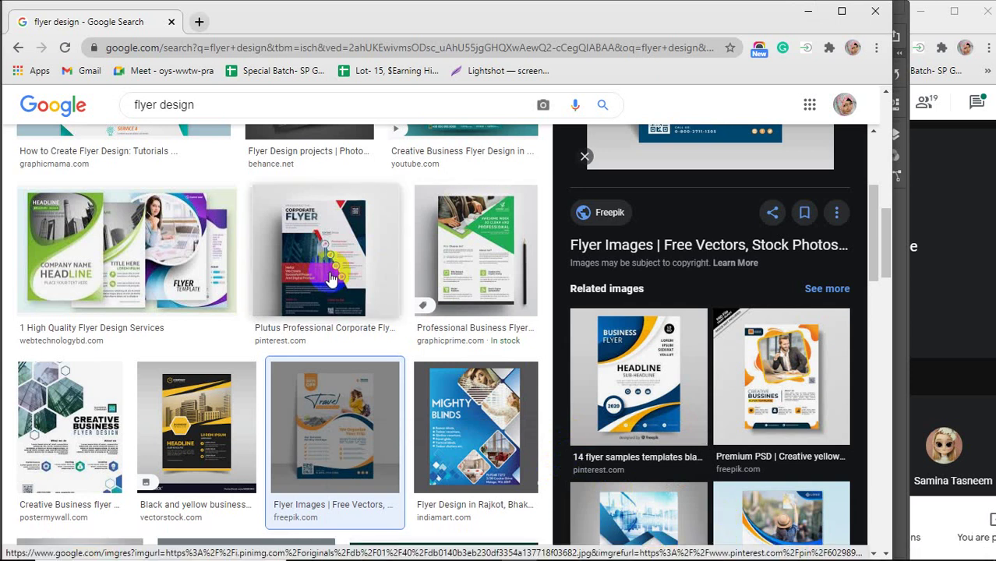
scroll(331, 279, "down", 7)
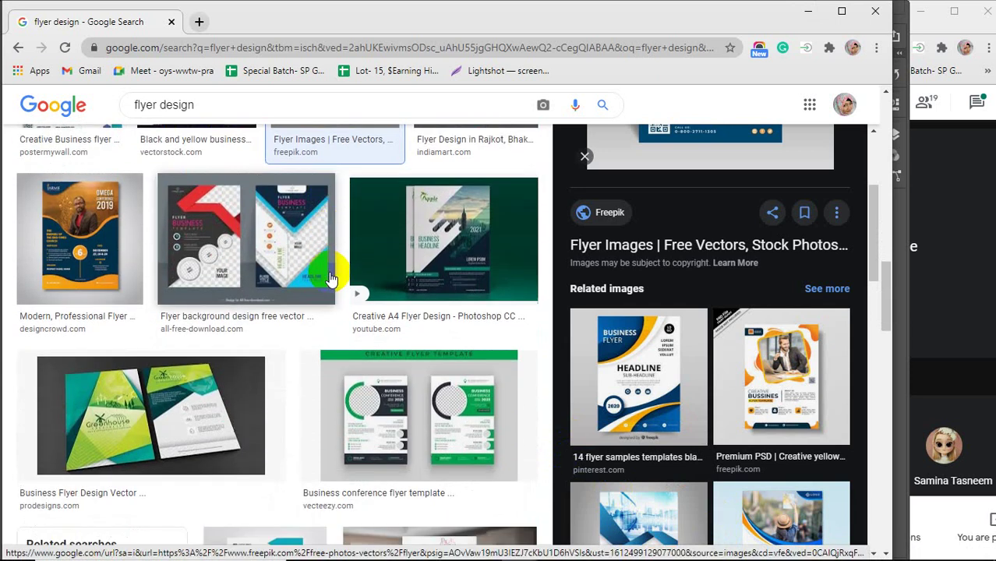
left_click(868, 546)
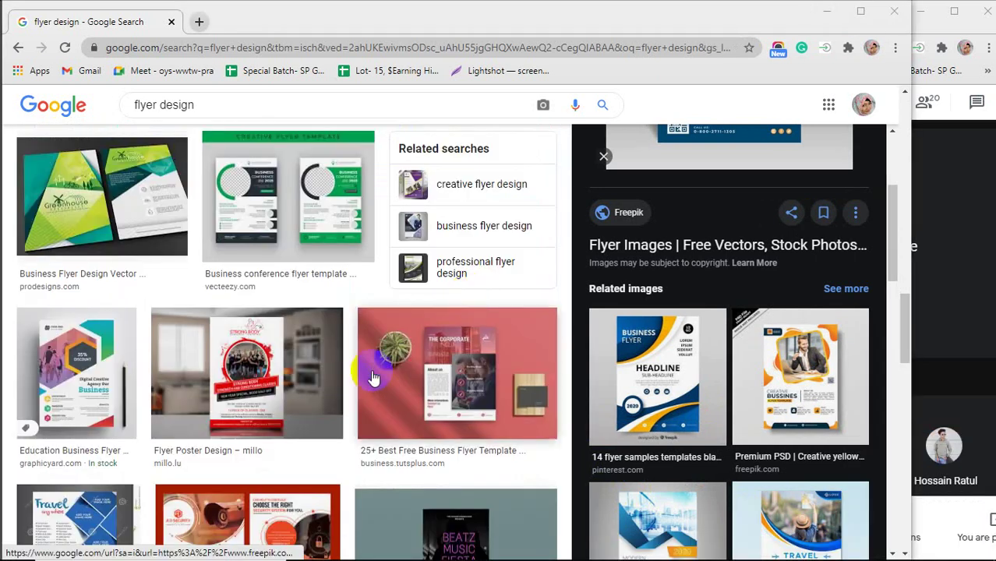
scroll(374, 376, "up", 9)
scroll(374, 377, "up", 6)
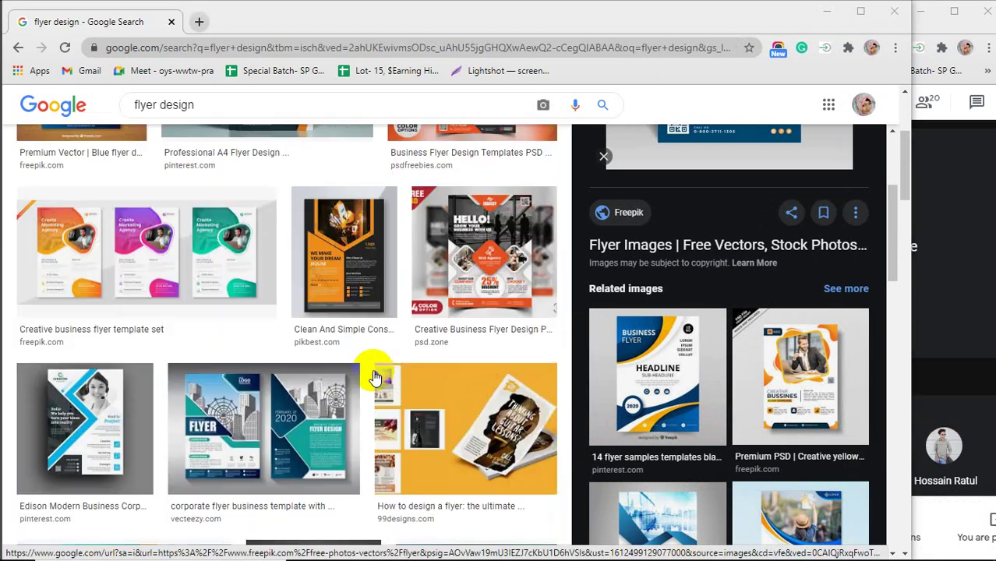
scroll(374, 376, "down", 2)
scroll(373, 376, "up", 2)
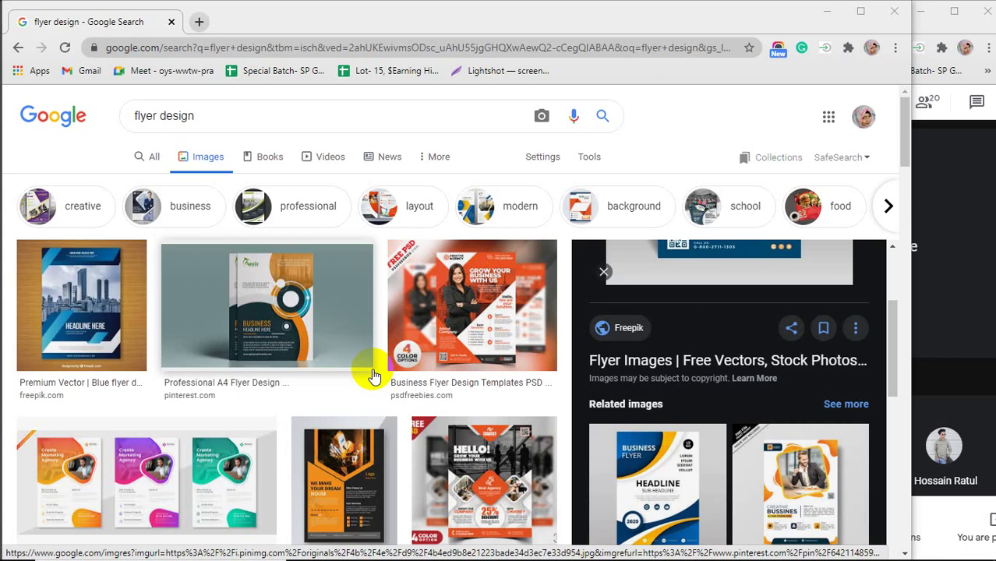
left_click(215, 113)
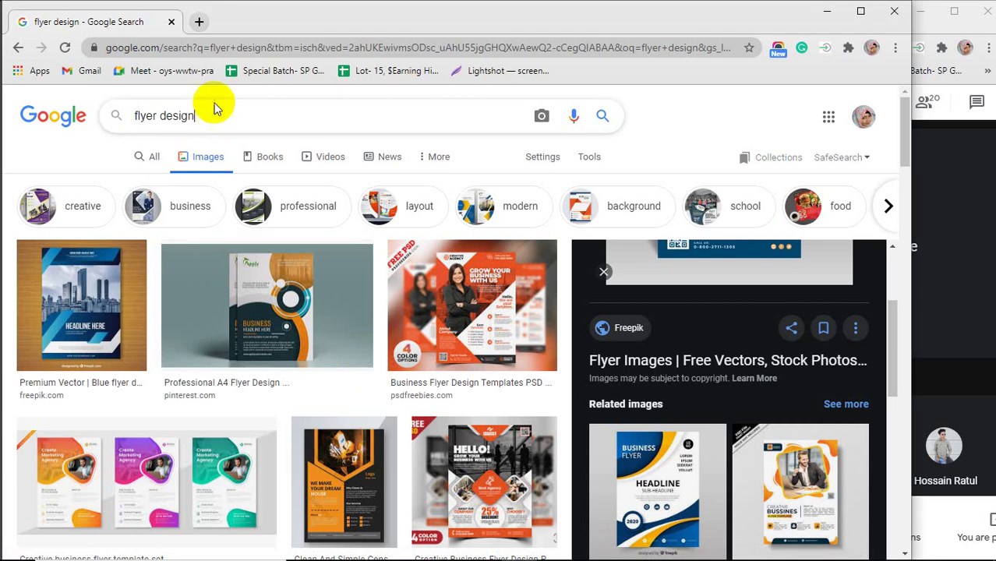
Search Google for 'poster design' in a new Chrome tab.
left_click(199, 22)
type("poster")
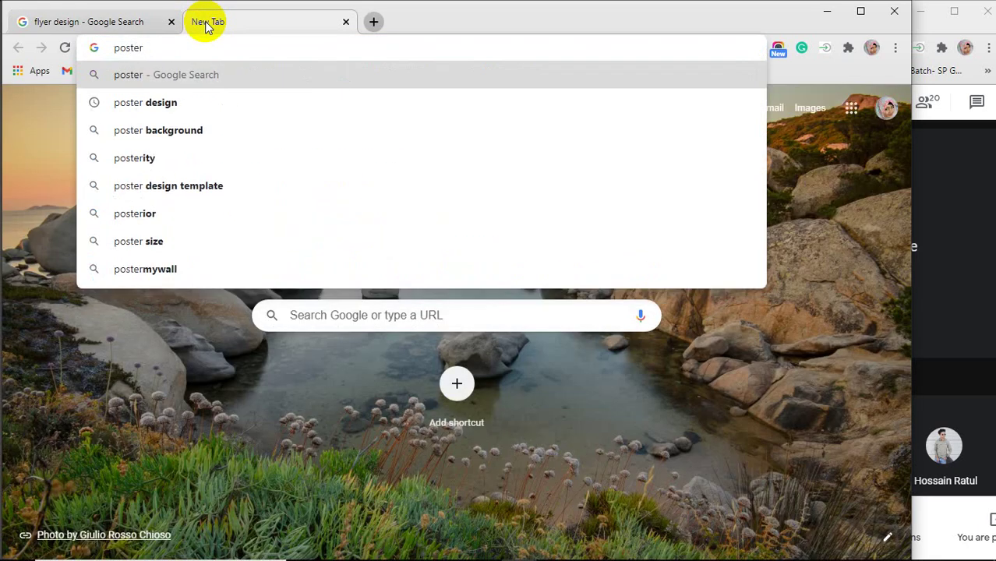
key("Down")
key("Return")
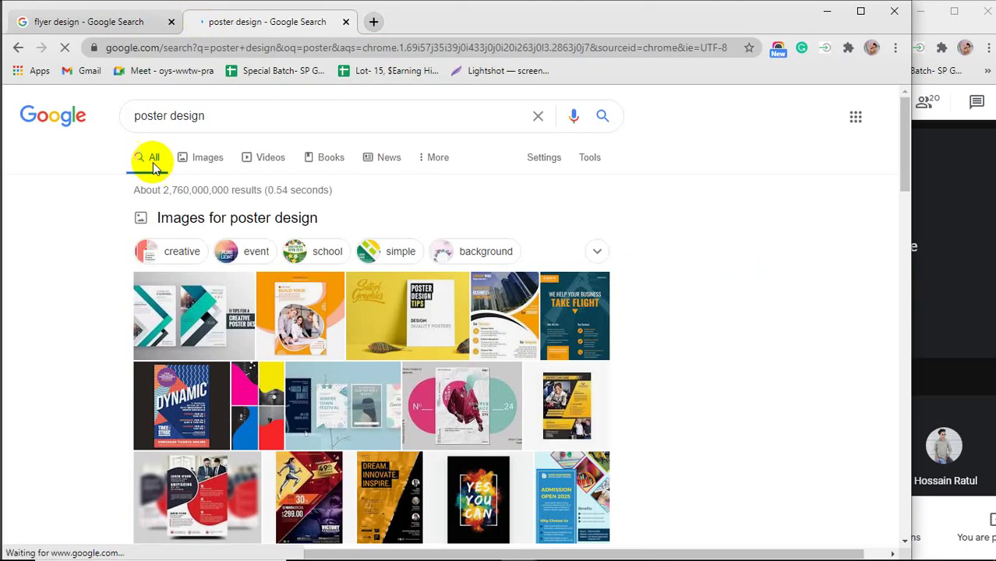
Preview the pink and teal '10 Best Templates for Creating Posters' image in the image results.
left_click(196, 161)
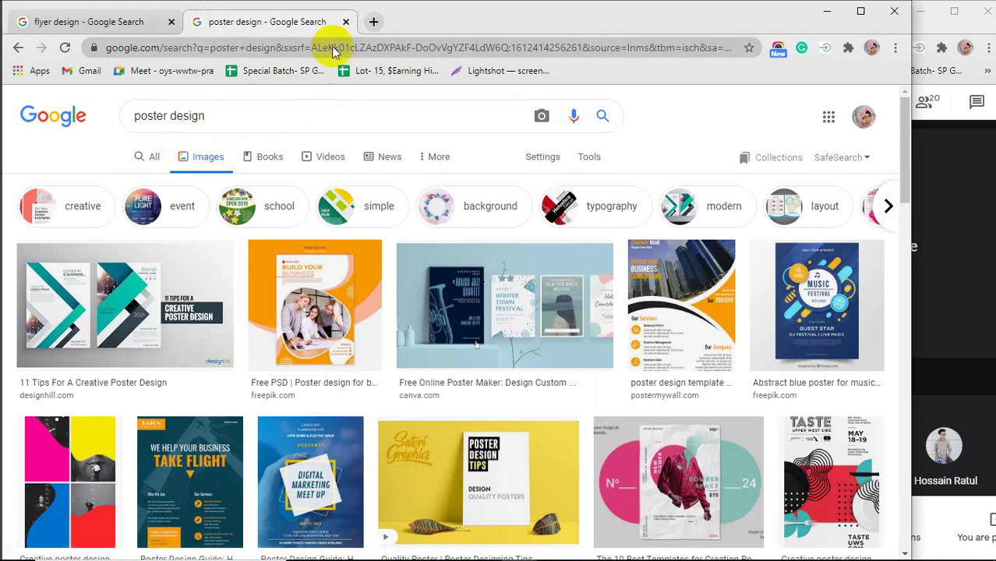
left_click(150, 158)
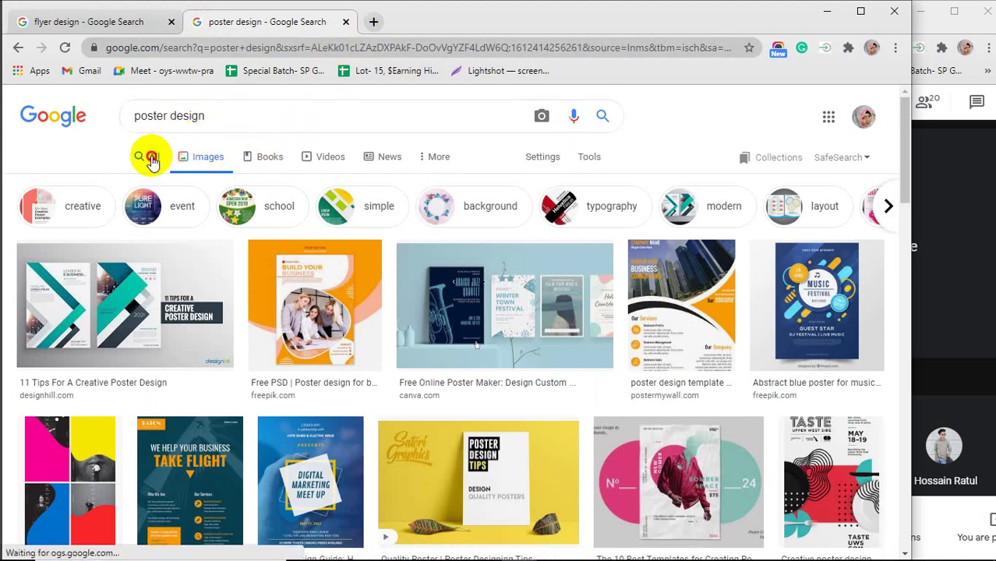
scroll(199, 288, "down", 5)
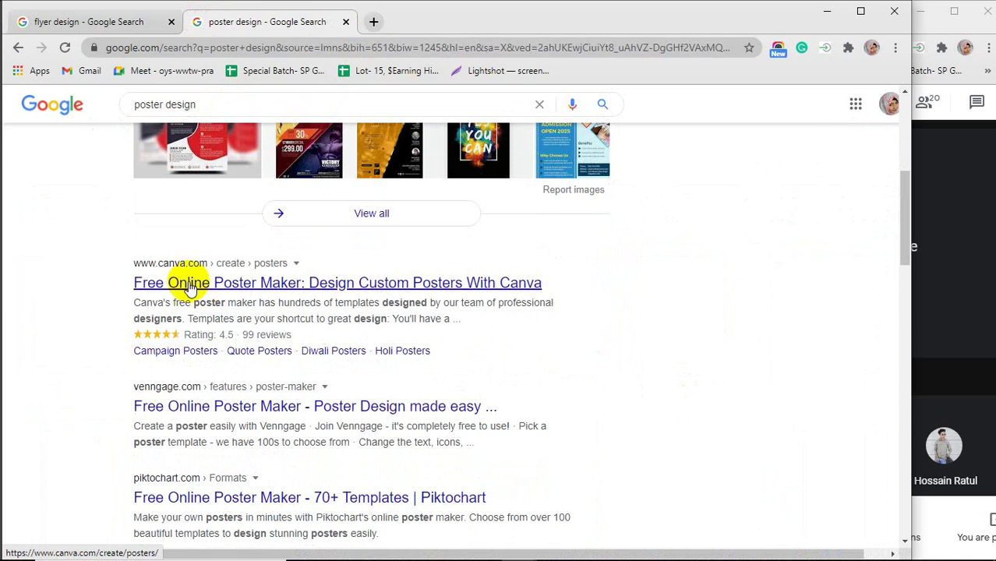
scroll(311, 371, "down", 2)
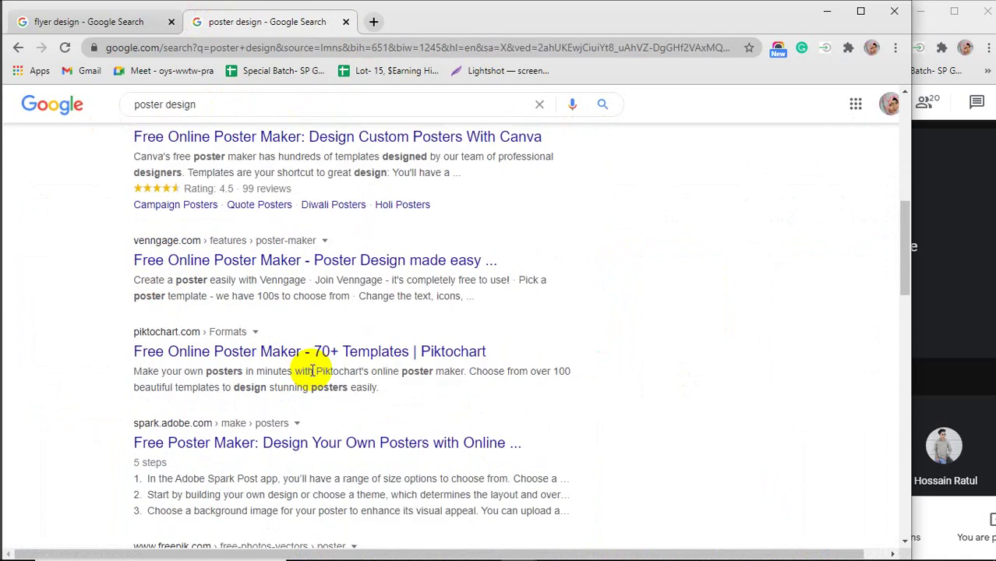
scroll(312, 371, "up", 7)
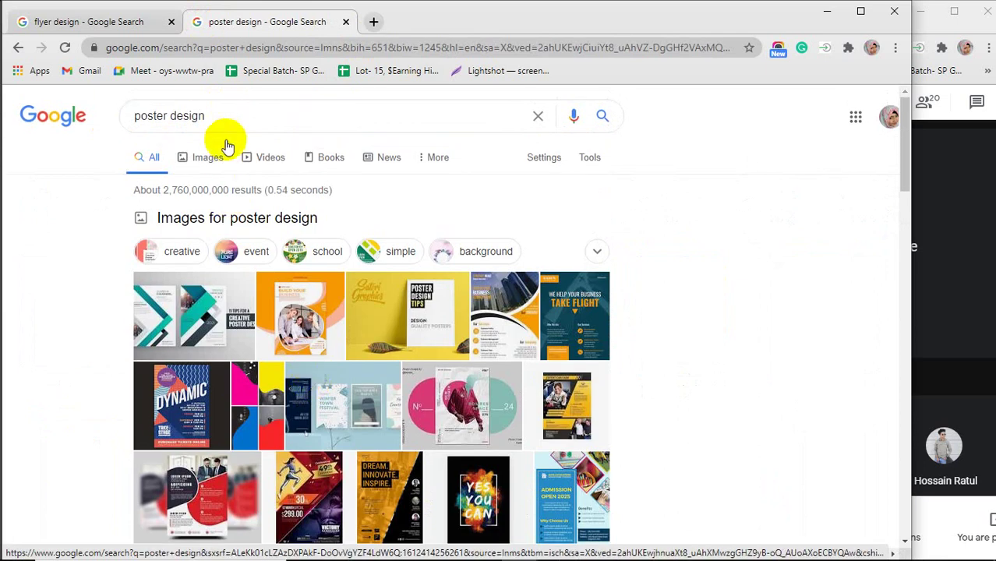
left_click(207, 156)
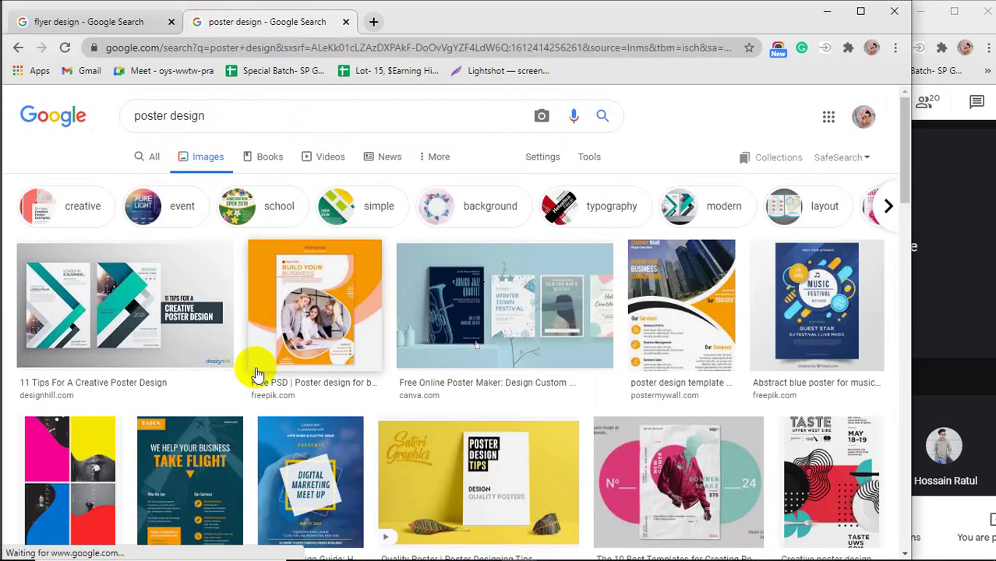
left_click(675, 468)
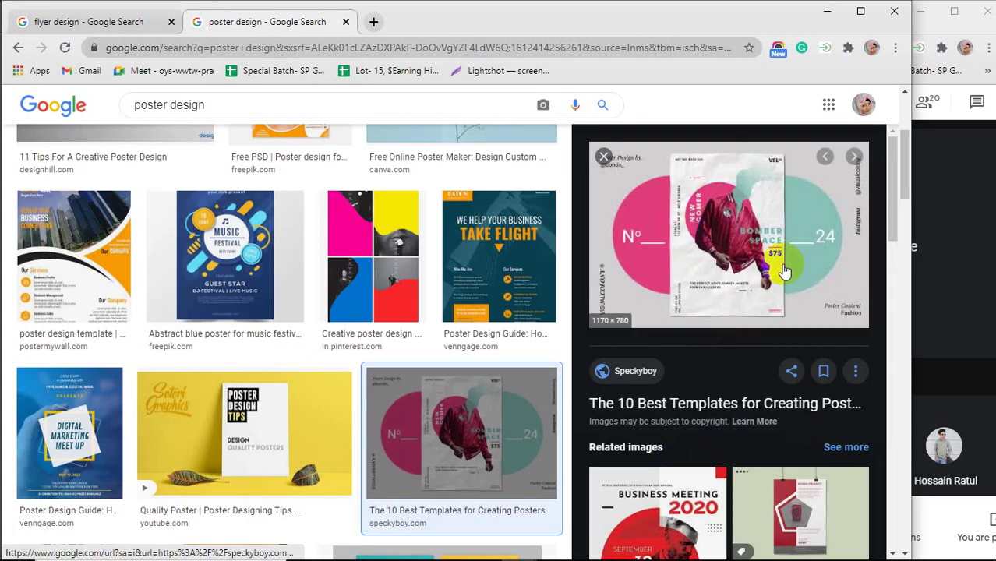
Preview the Business Meeting 2020 related poster image.
scroll(760, 246, "down", 1)
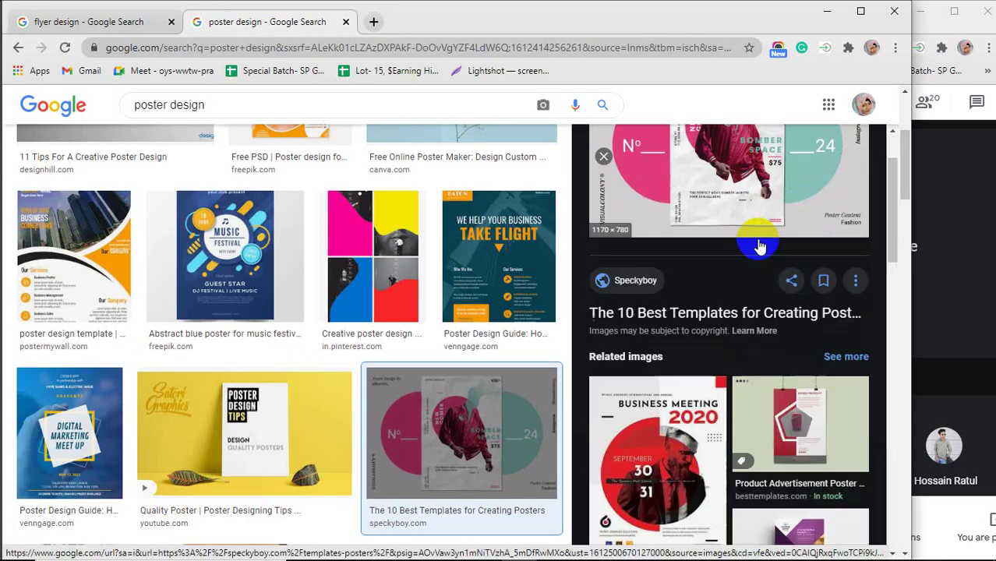
scroll(760, 247, "down", 2)
left_click(693, 323)
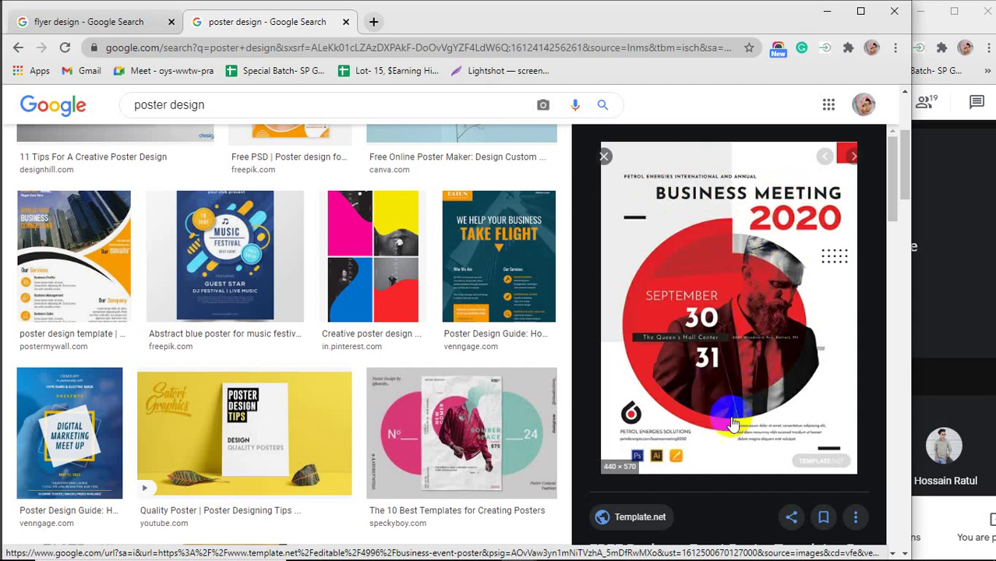
Preview the Évry University Open Day poster from Muzli Search.
scroll(327, 364, "down", 3)
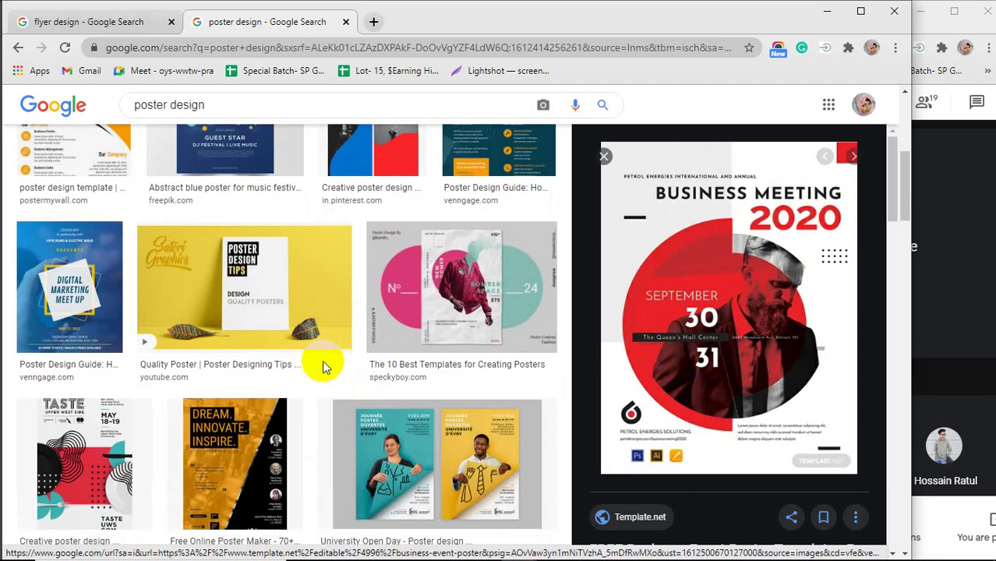
scroll(327, 364, "down", 3)
left_click(455, 339)
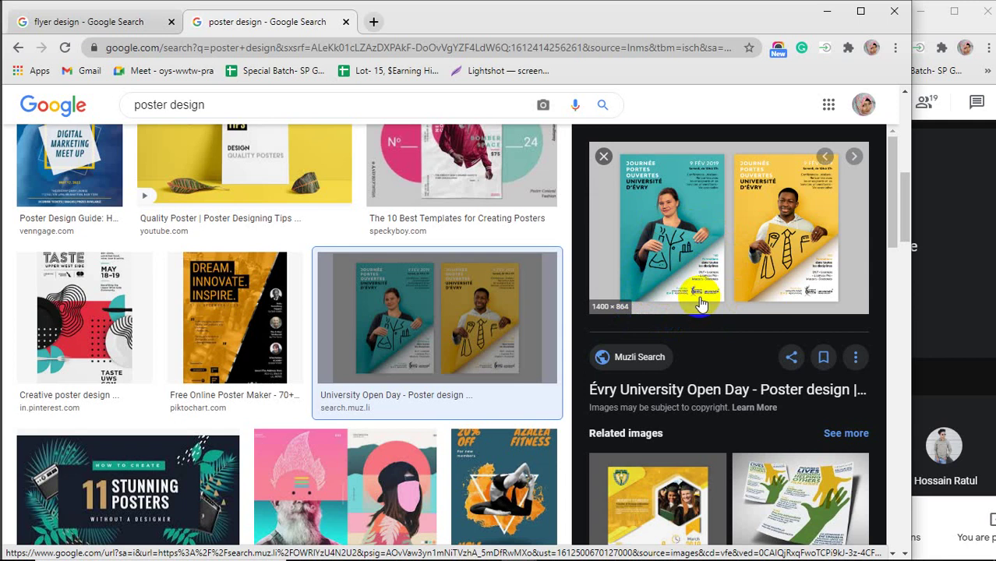
Preview the blue Event Poster Design Template image.
scroll(702, 304, "down", 3)
scroll(424, 367, "down", 10)
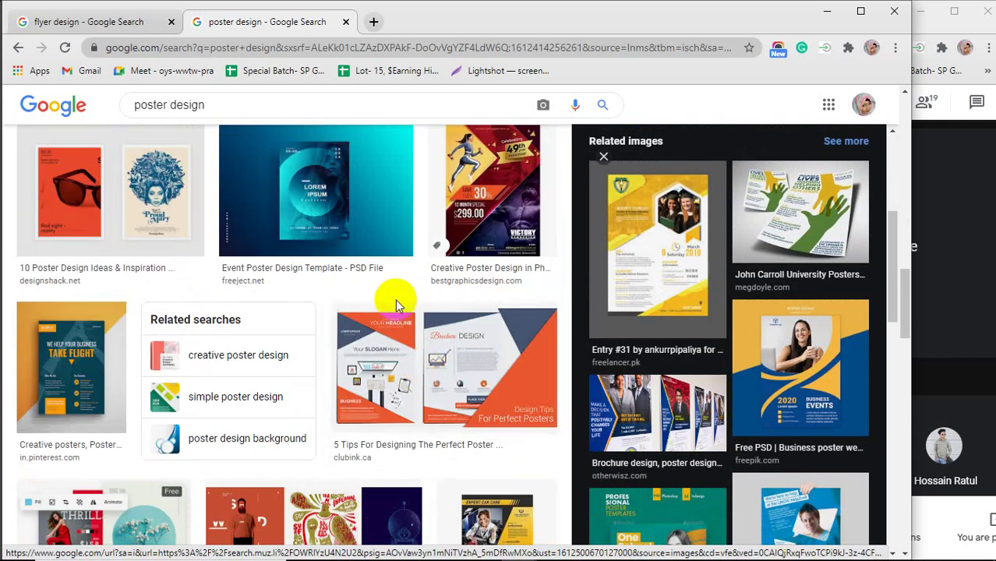
left_click(358, 226)
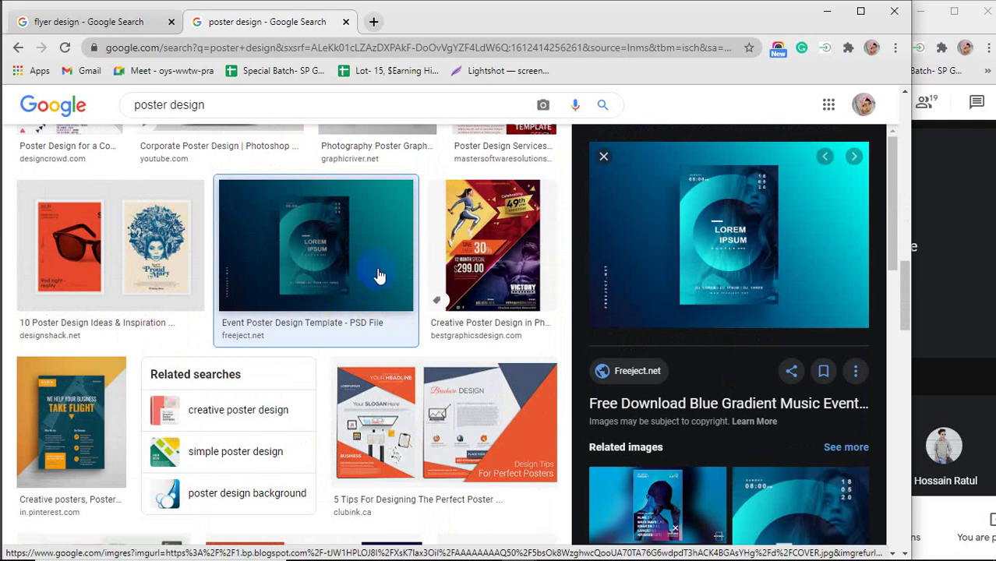
Scroll through more poster results, then minimize Chrome to reveal the flyer document.
scroll(378, 274, "down", 7)
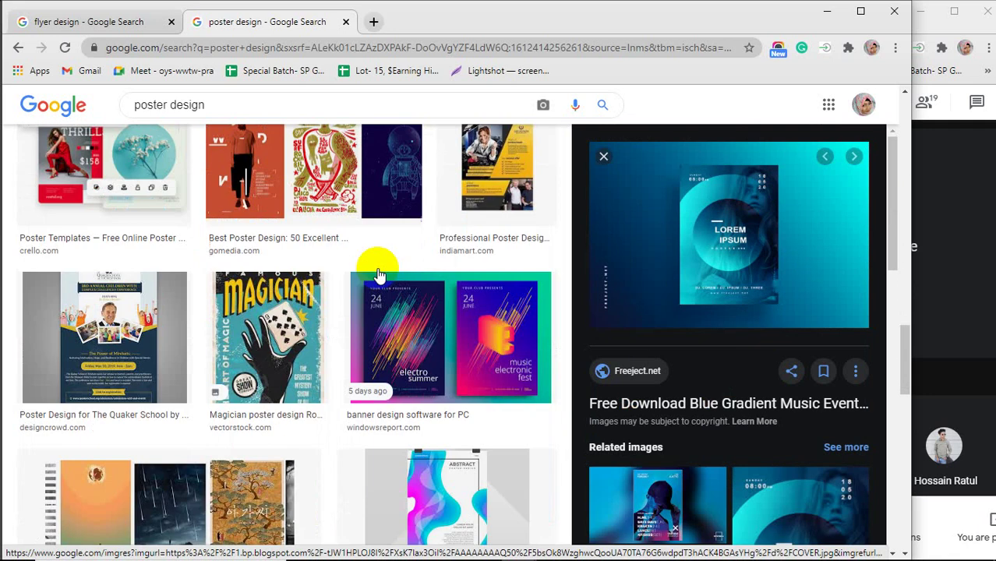
scroll(378, 274, "down", 4)
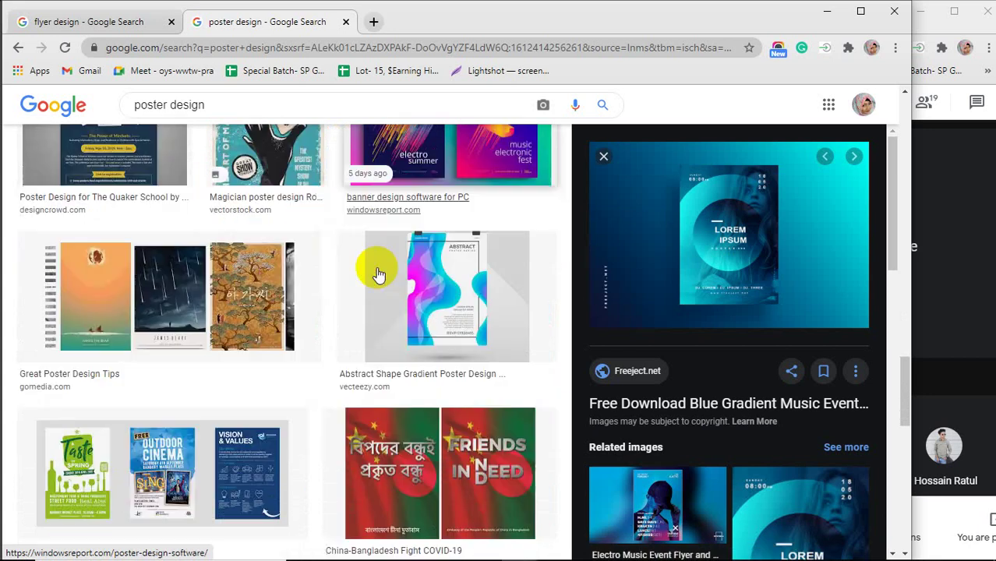
scroll(378, 275, "down", 4)
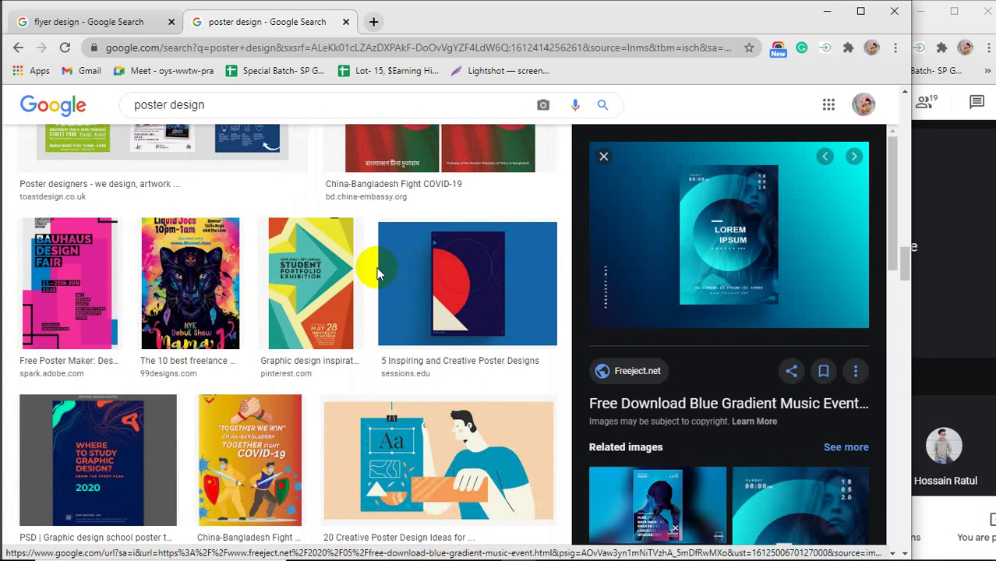
scroll(378, 274, "down", 6)
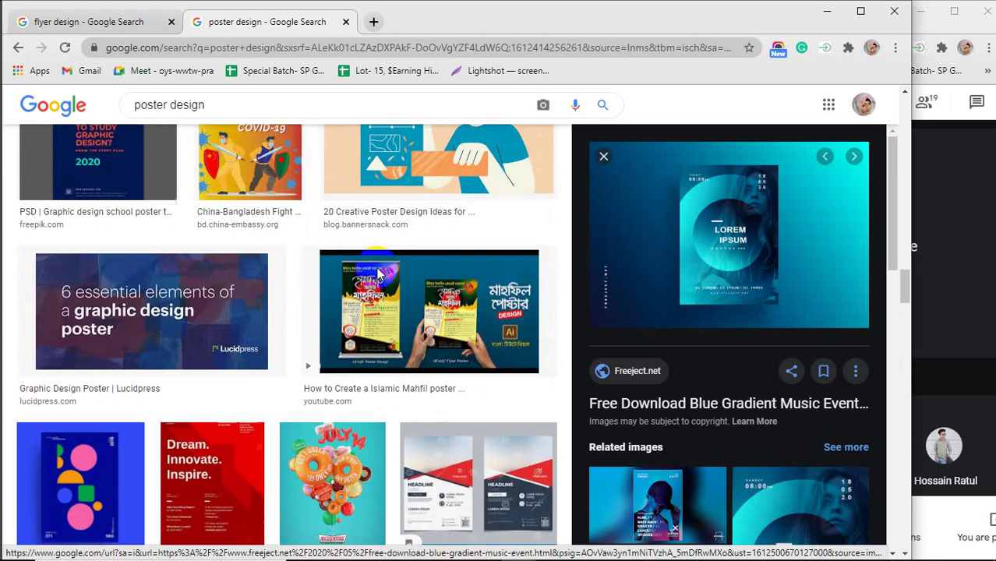
scroll(375, 267, "down", 4)
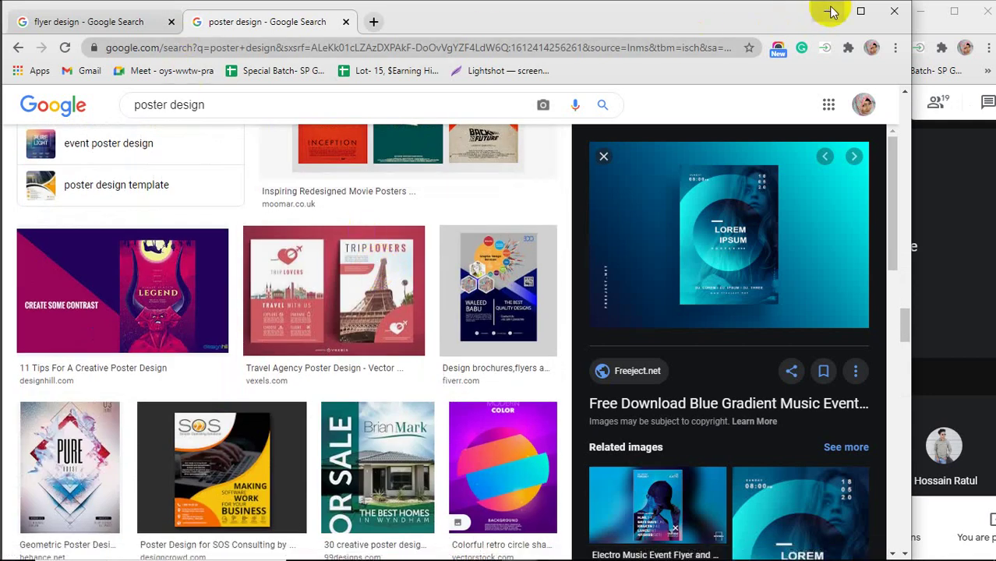
left_click(829, 11)
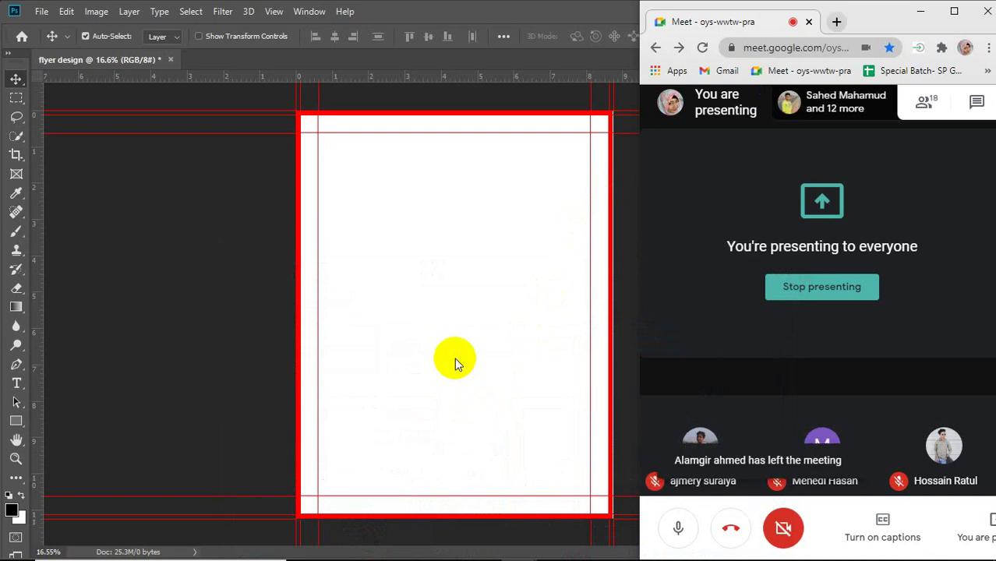
Bring Photoshop to the front and glance at the File menu without choosing anything.
left_click(454, 358)
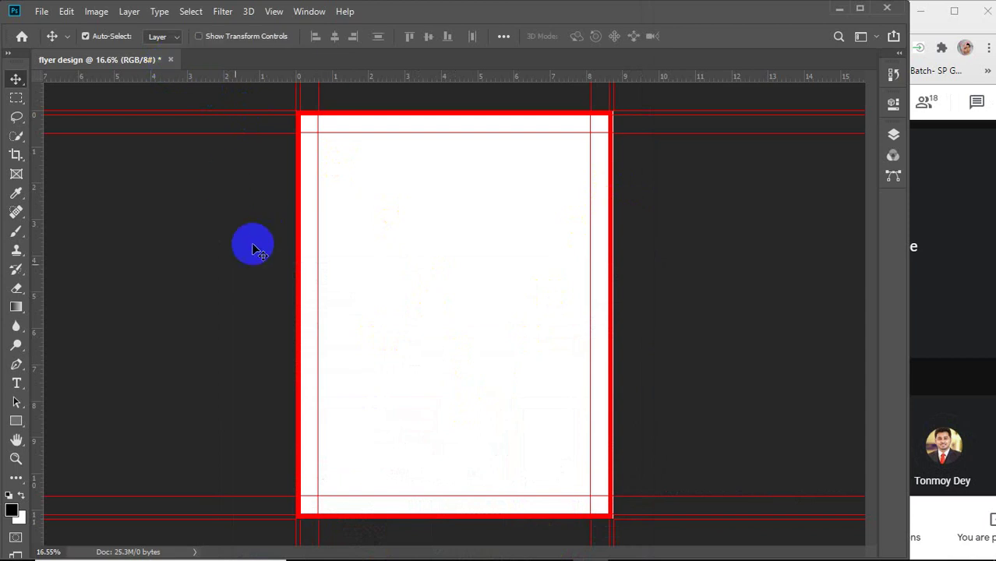
left_click(41, 11)
mouse_move(164, 343)
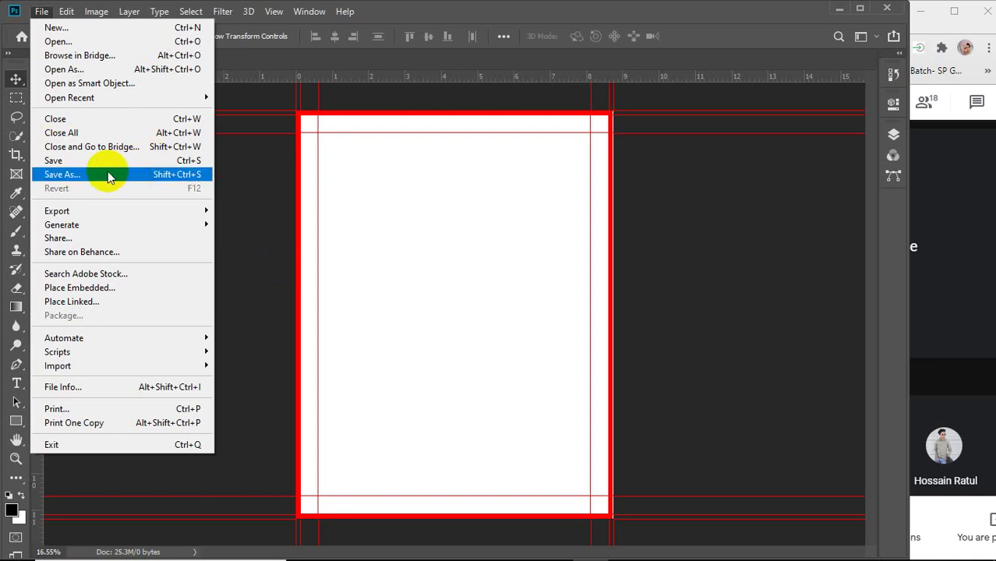
left_click(340, 211)
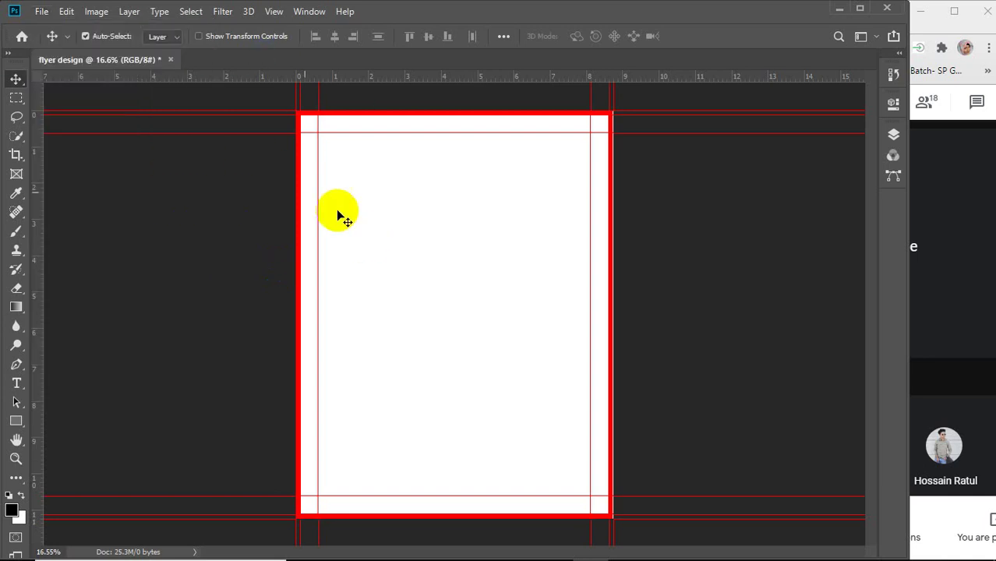
Close the 'flyer design' document, discarding unsaved changes.
left_click(170, 61)
left_click(439, 221)
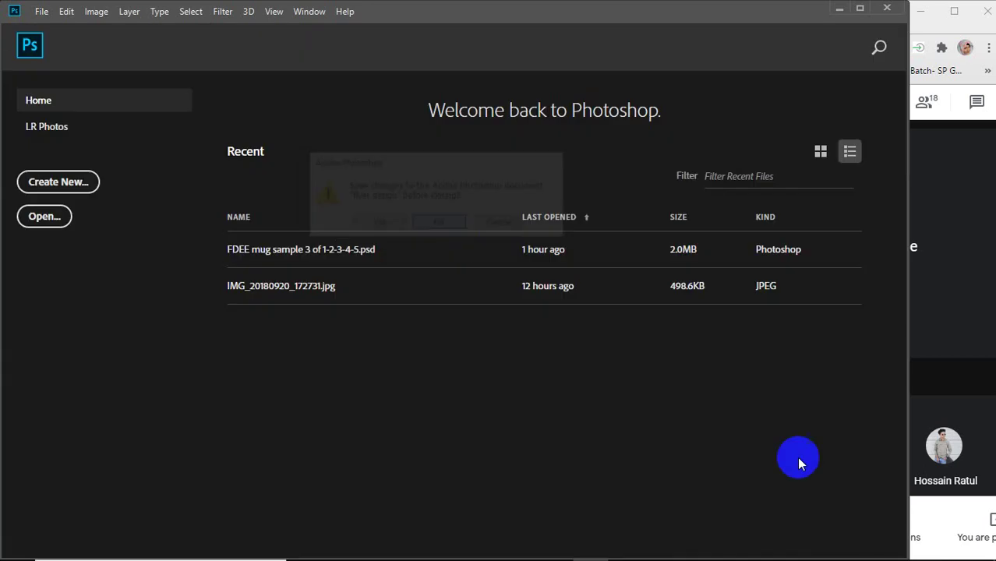
left_click(867, 546)
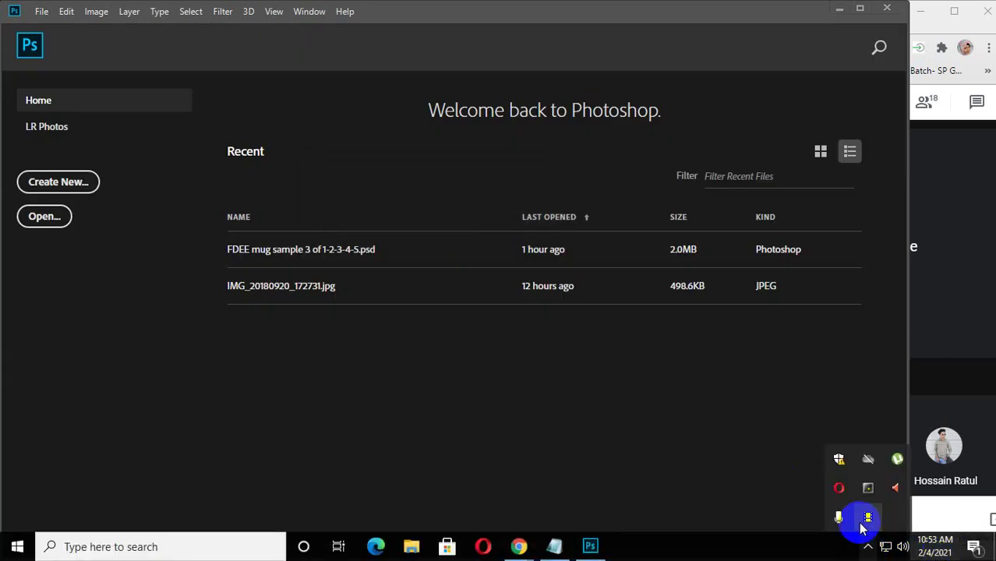